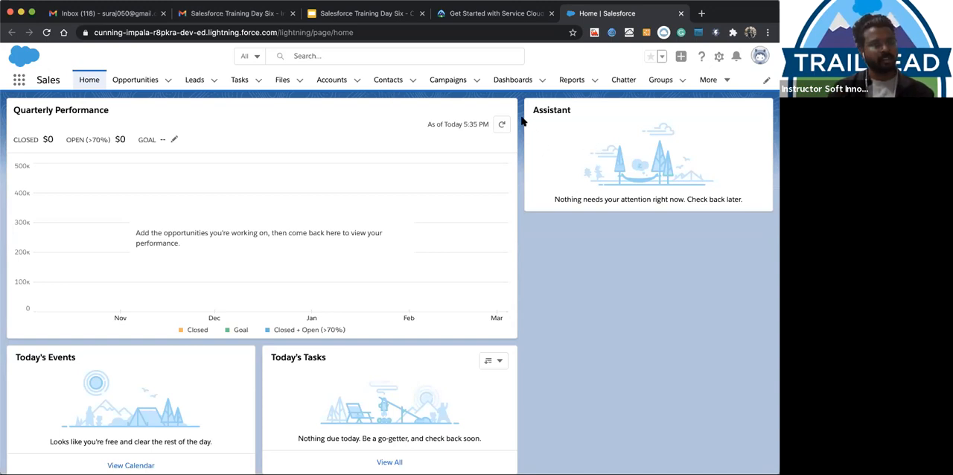
Open Setup for the current app and go to the Global Actions page
left_click(720, 62)
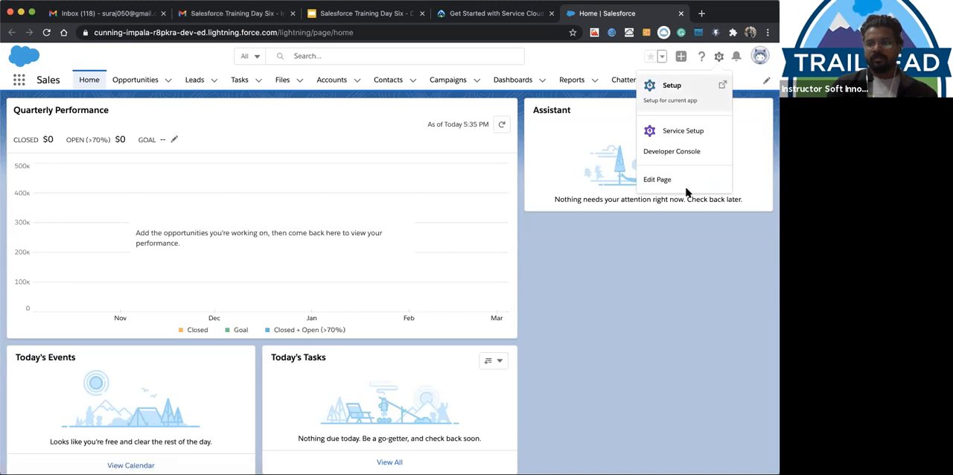
left_click(681, 87)
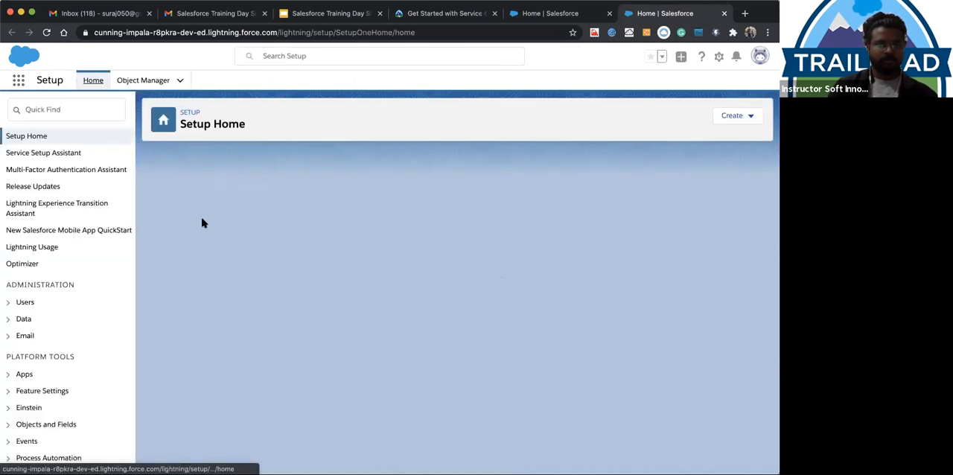
left_click(37, 109)
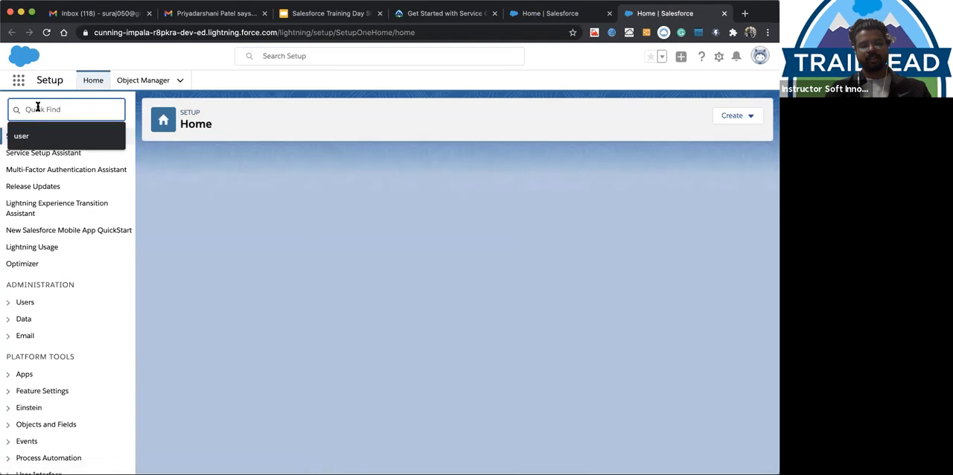
type("globa")
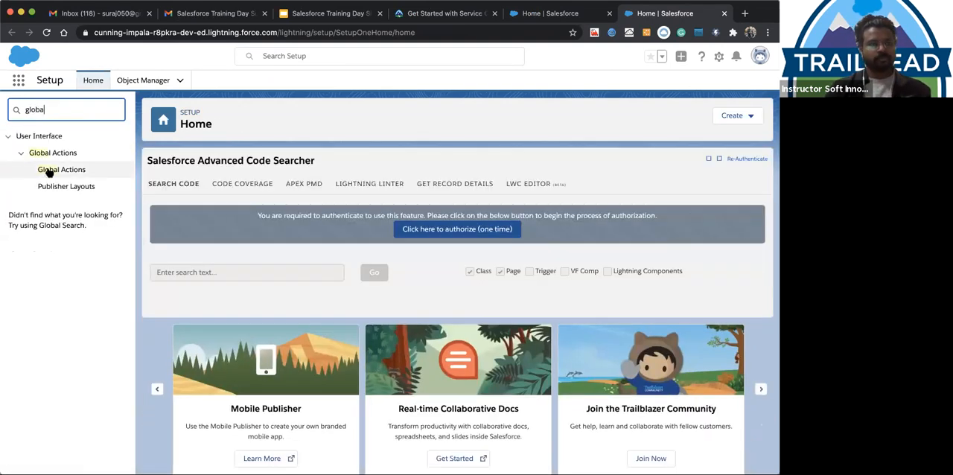
left_click(48, 171)
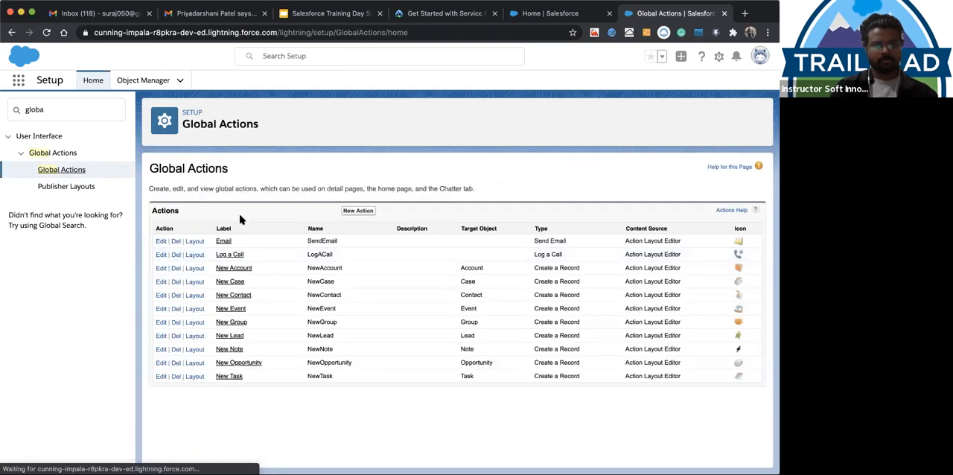
left_click(195, 283)
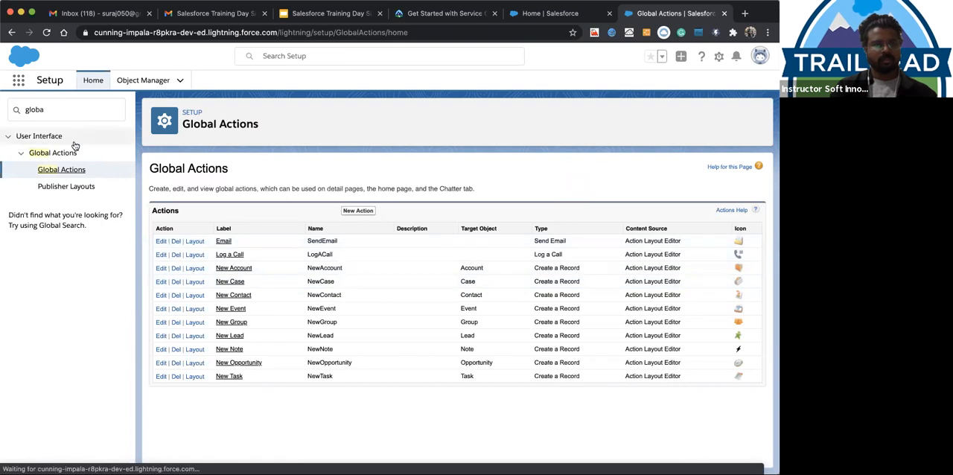
Search Setup for "pick" and open the Picklist Value Sets page
left_click(53, 112)
key("BackSpace")
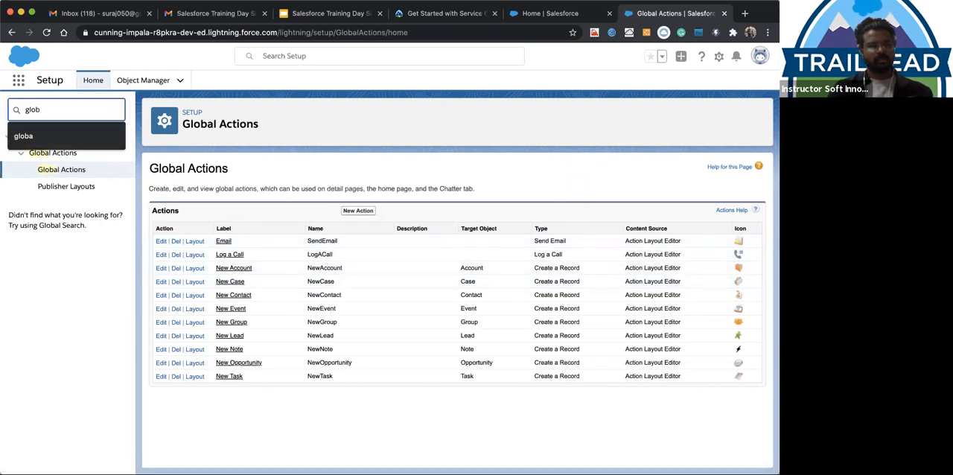
key("BackSpace")
key("BackSpace")
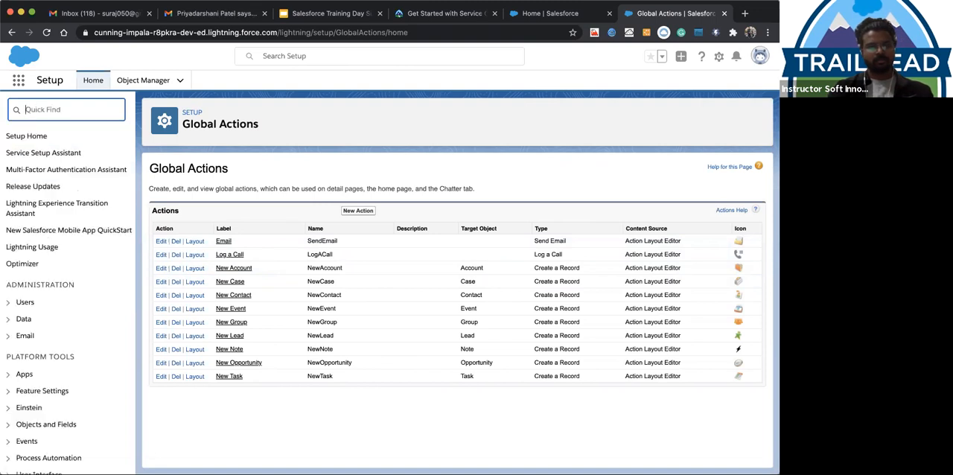
type("pi")
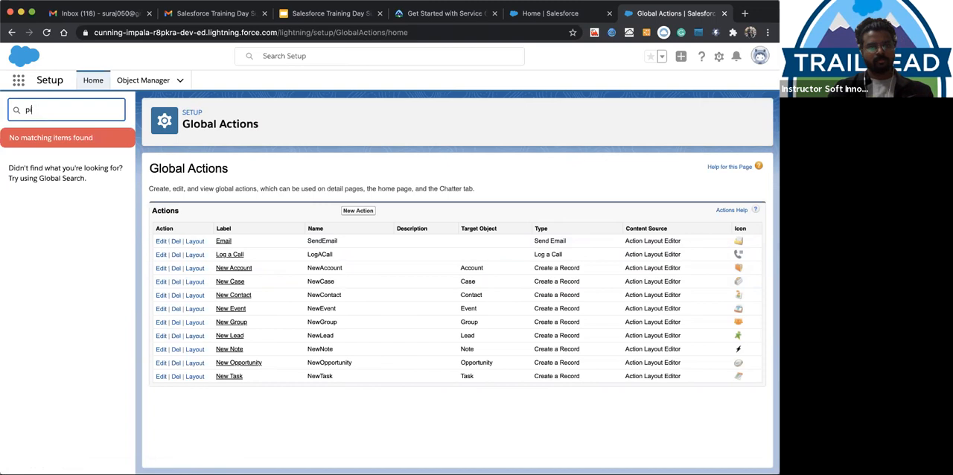
type("kck")
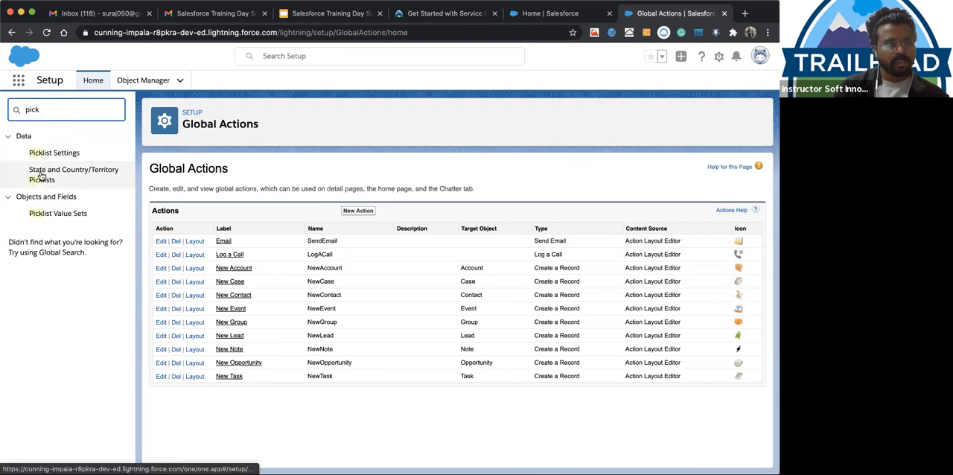
left_click(41, 214)
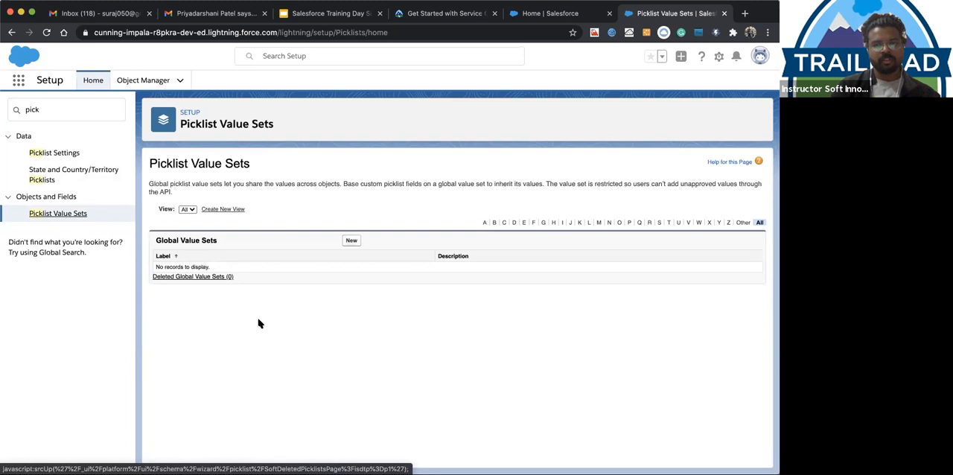
Start a new global value set with the label and name City
left_click(351, 243)
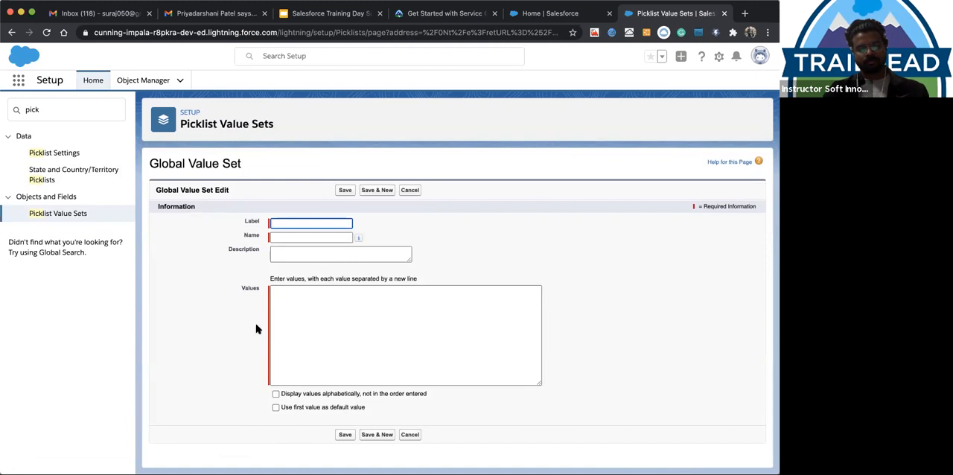
type("City")
key("Tab")
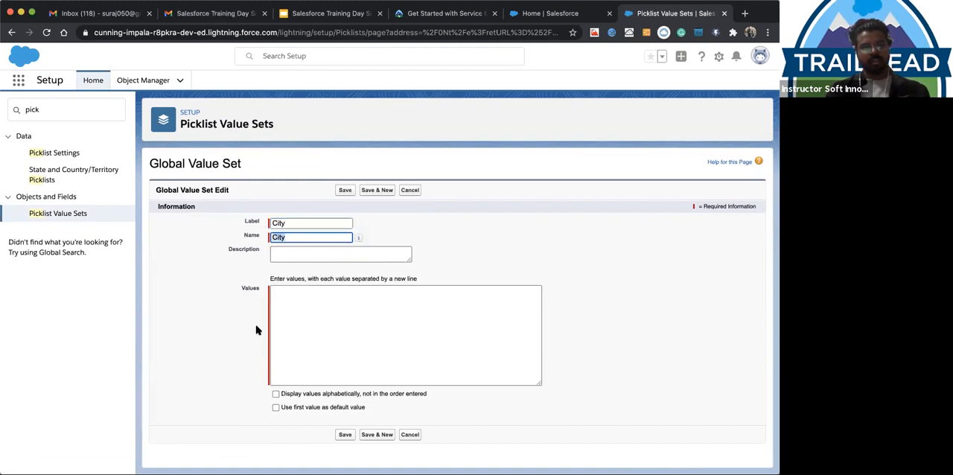
left_click(335, 343)
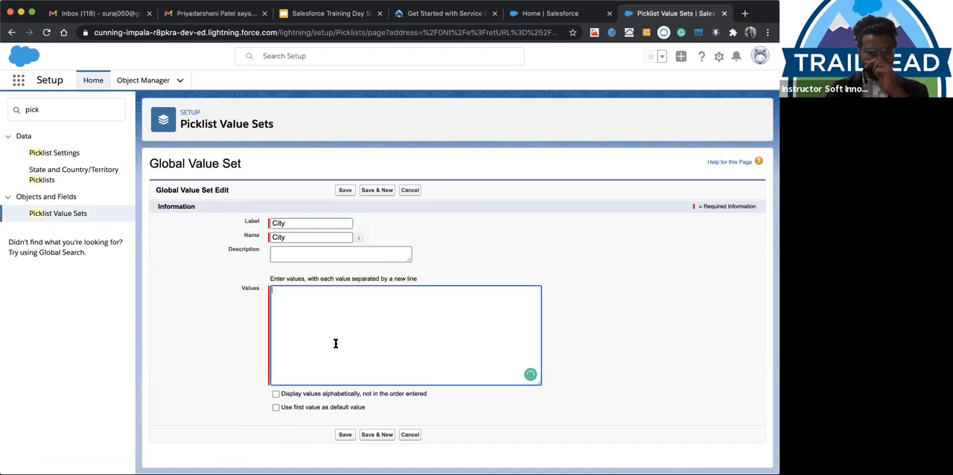
Search Google for "city names in usa" in a new browser tab
key("super+t")
left_click(371, 32)
type("cu")
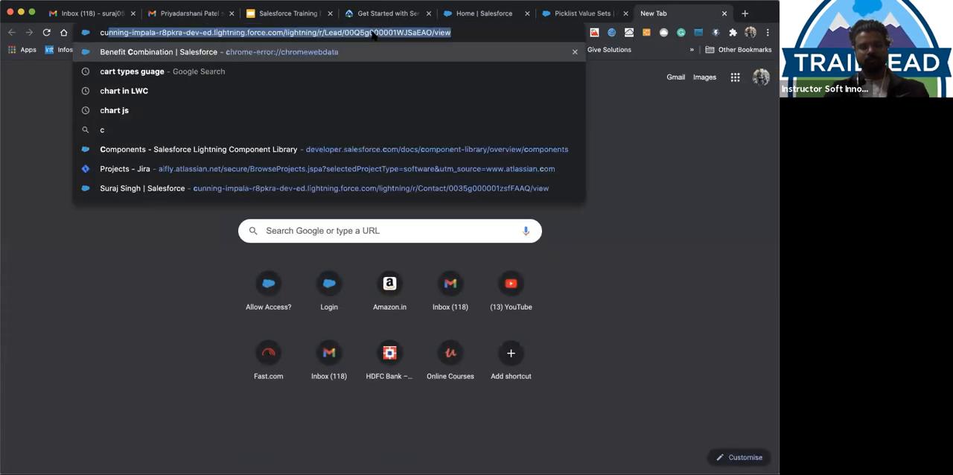
type("ity name")
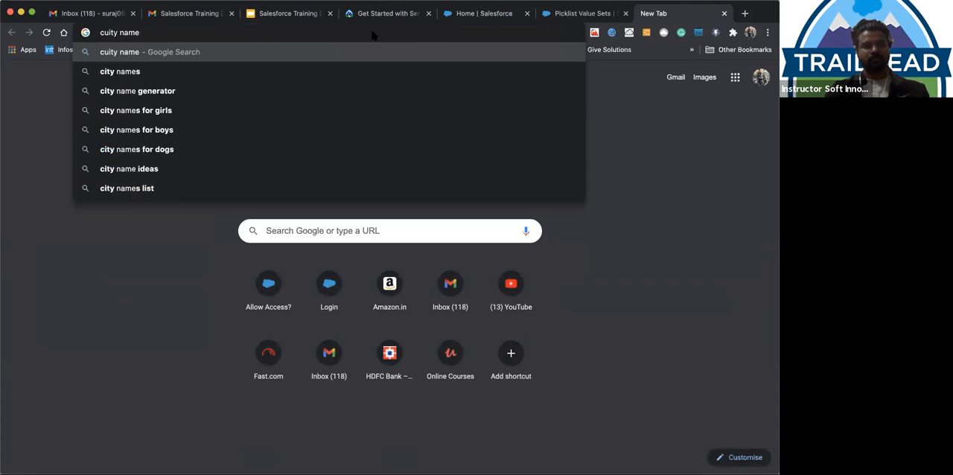
key("Down")
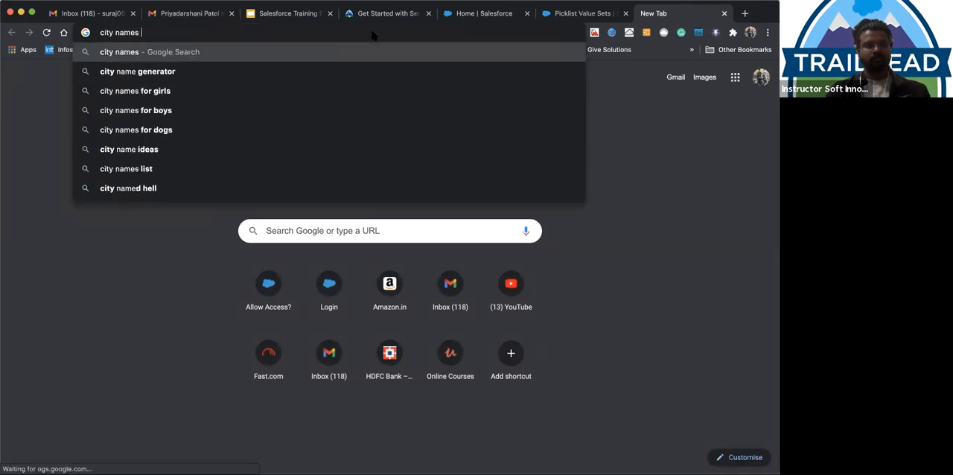
type("in US")
key("Return")
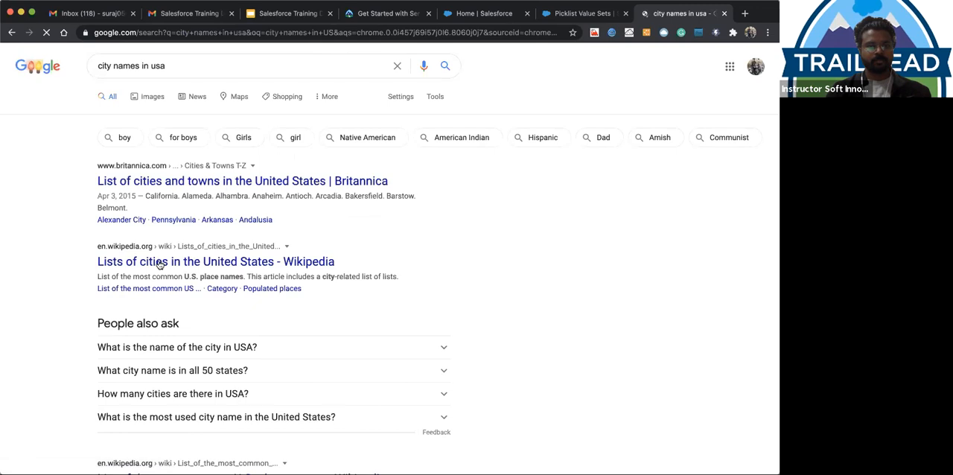
Open Wikipedia's Lists of cities in the United States and go to its Lists of populated places article
left_click(143, 265)
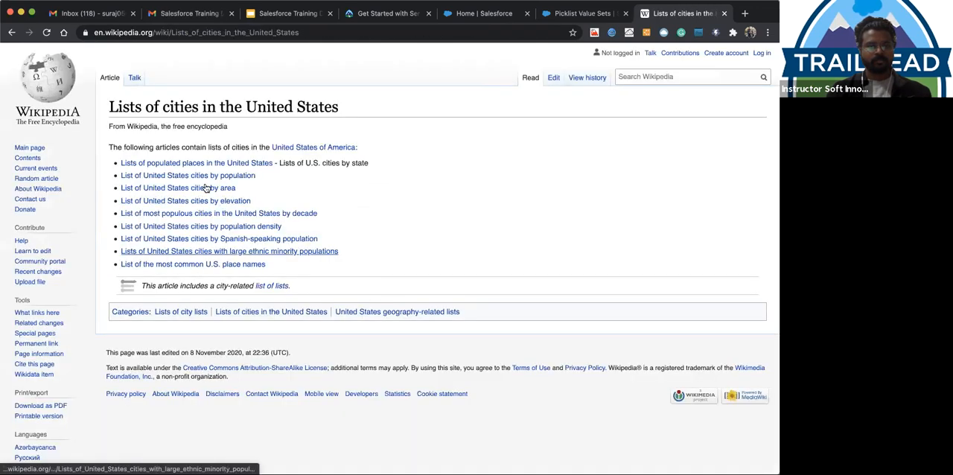
scroll(172, 224, "down", 5)
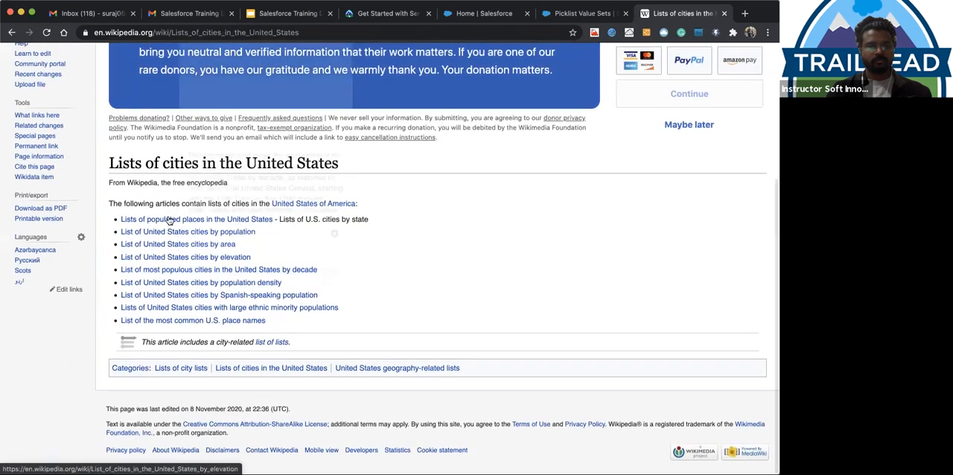
left_click(165, 219)
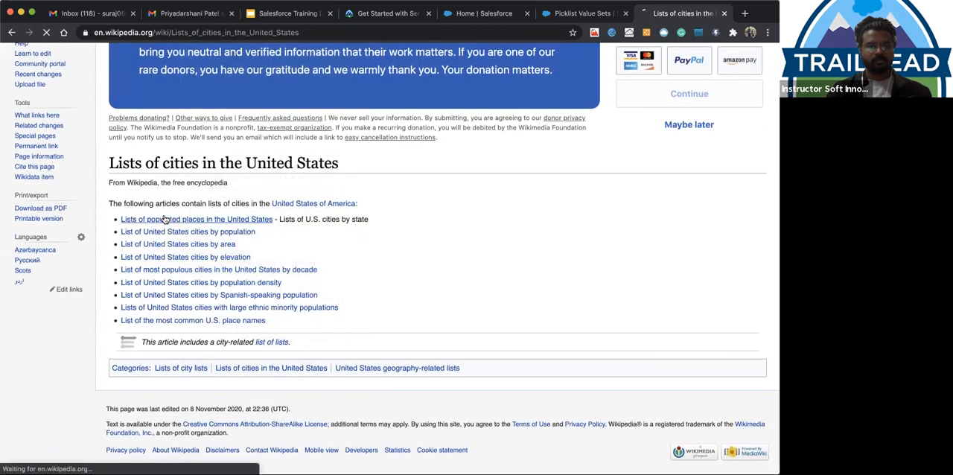
scroll(136, 215, "down", 1)
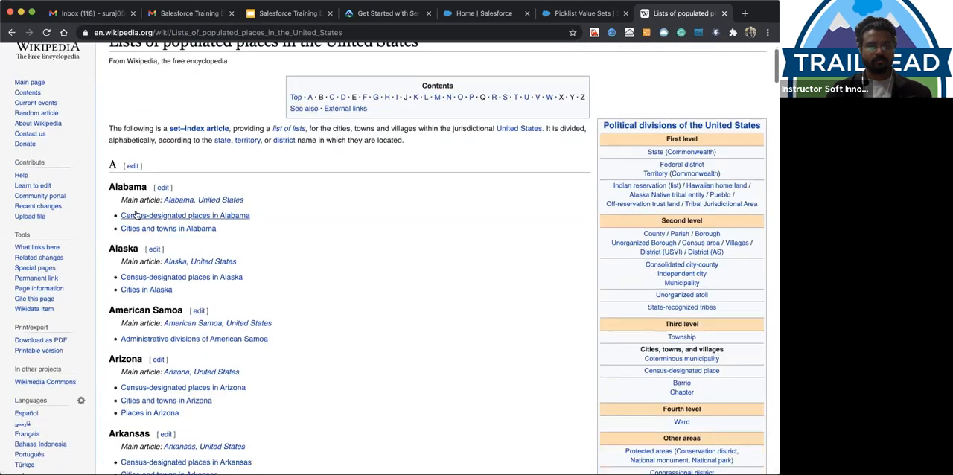
Copy Alabama and Alaska from the Wikipedia list into the values of the City value set in Salesforce
double_click(119, 185)
key("super+c")
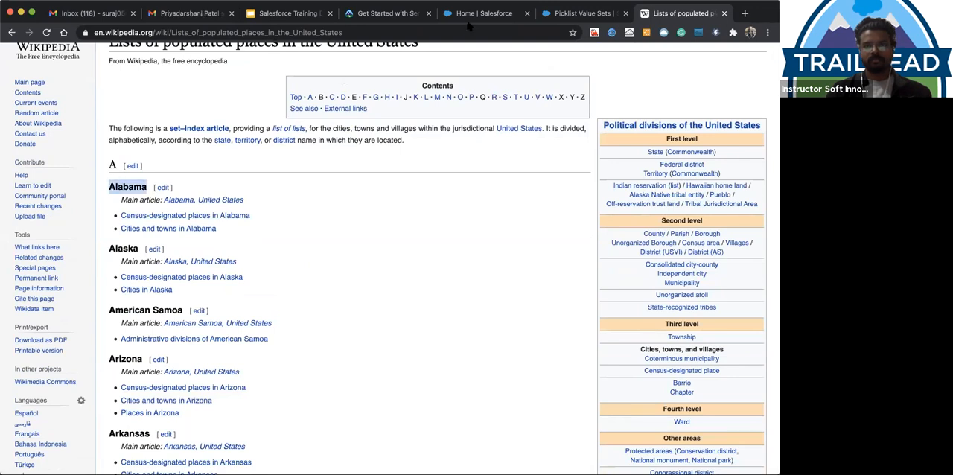
left_click(574, 13)
key("super+v")
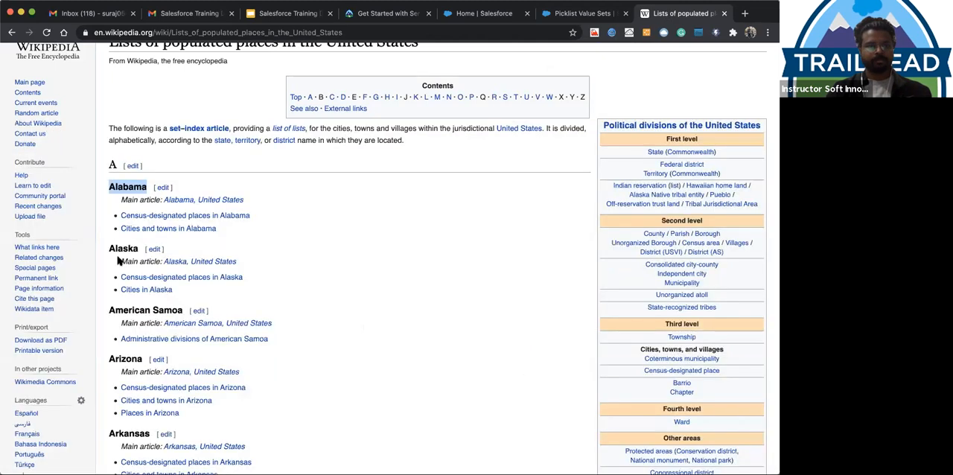
double_click(113, 248)
left_click(581, 13)
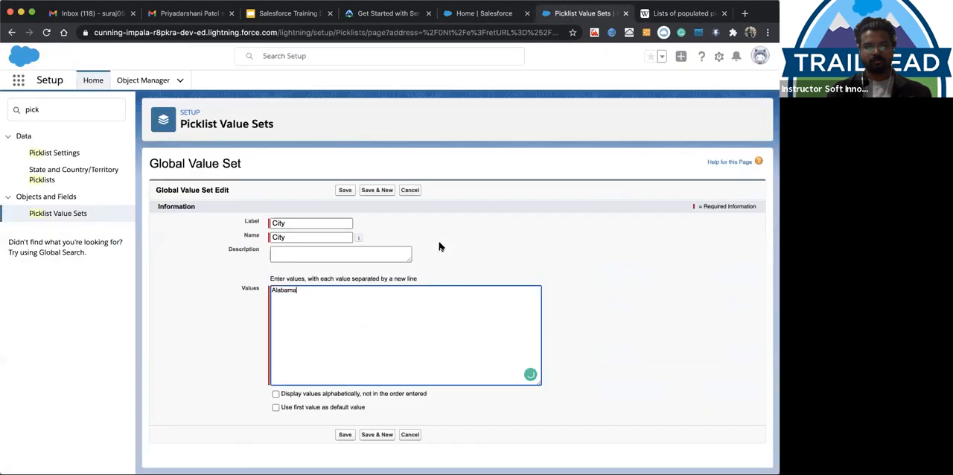
Copy Florida from the Wikipedia list into the City value set as another value on its own line
left_click(656, 15)
scroll(347, 295, "down", 15)
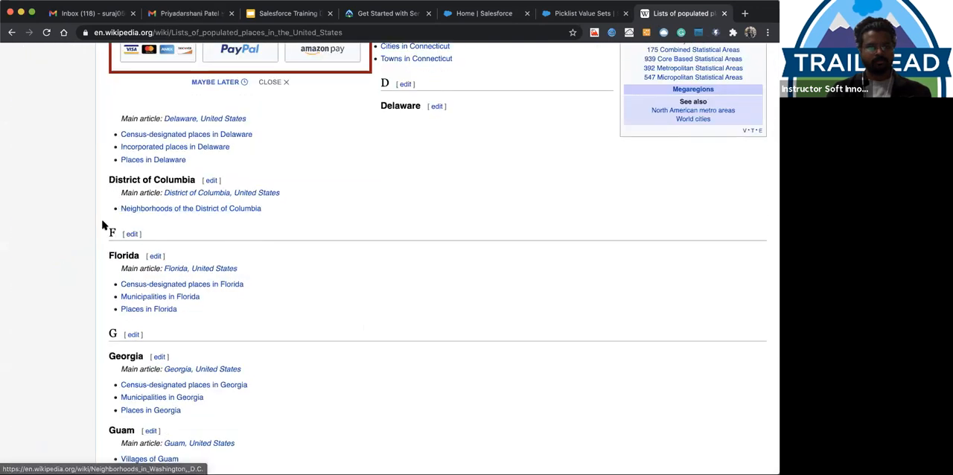
double_click(116, 255)
key("super+c")
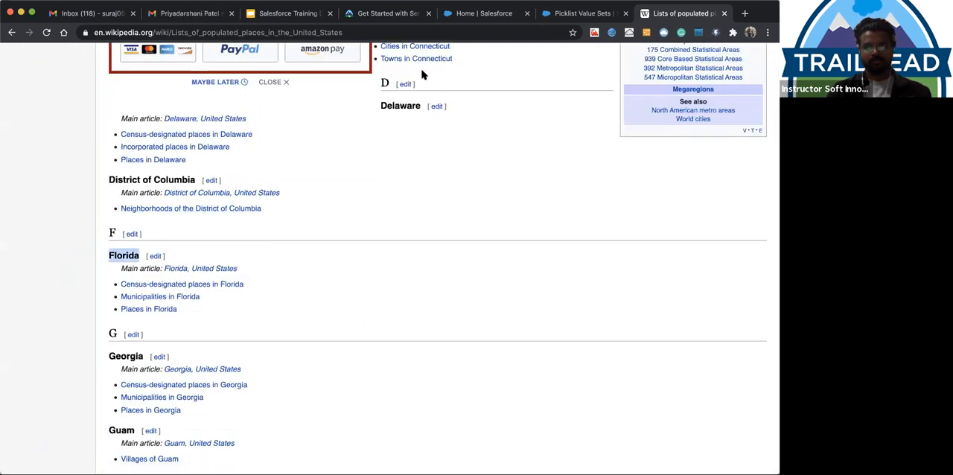
left_click(581, 13)
key("super+v")
Copy Indiana from the Wikipedia list and add it on a new line in the City value set's values
left_click(670, 13)
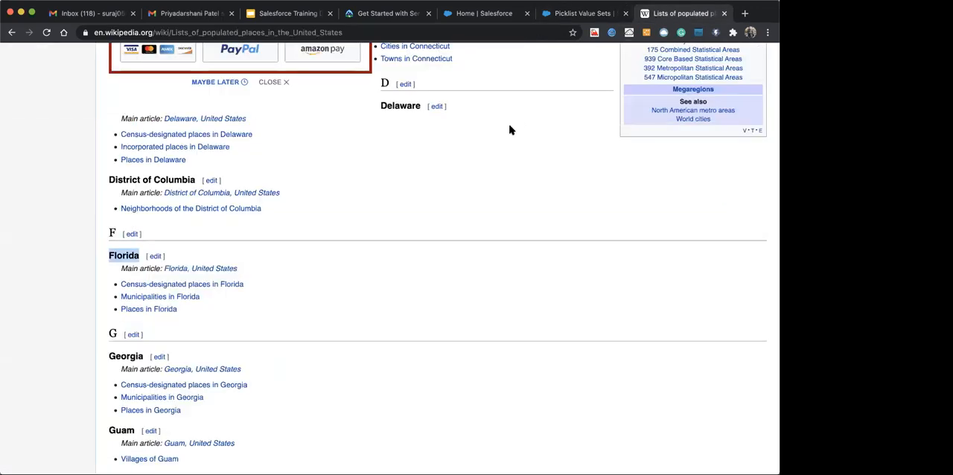
scroll(510, 130, "up", 15)
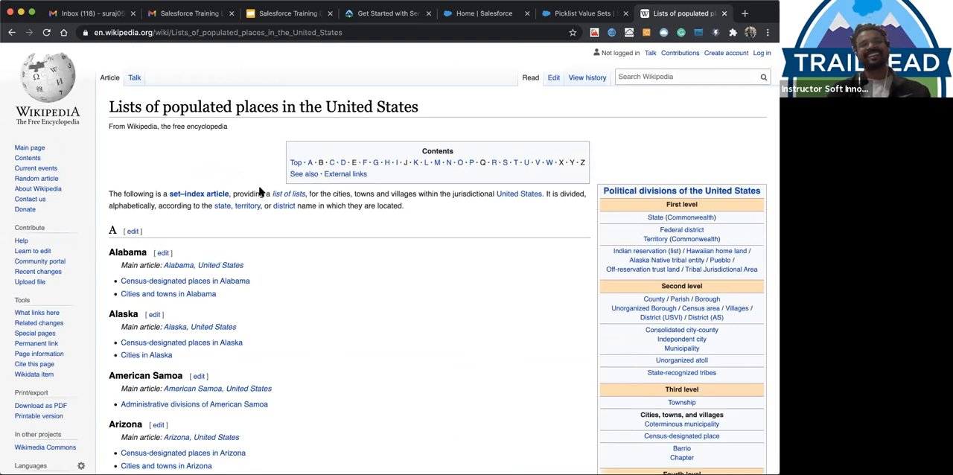
scroll(161, 245, "down", 7)
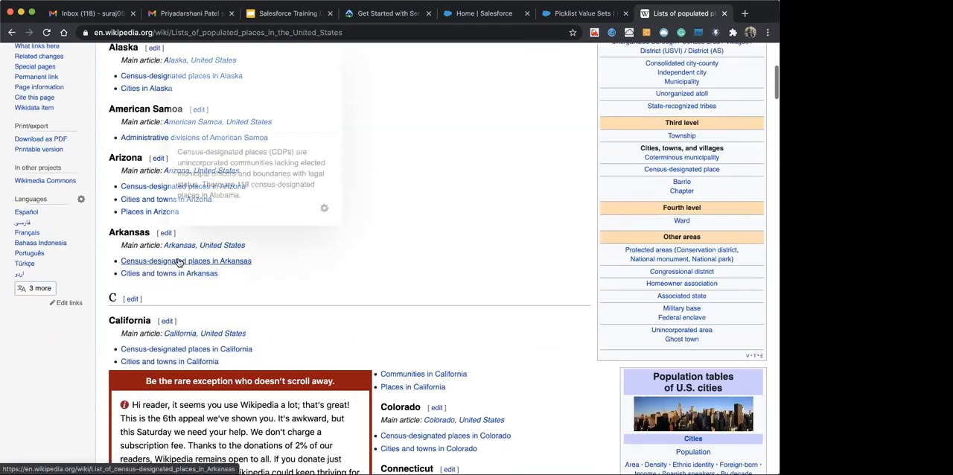
scroll(179, 262, "down", 15)
scroll(179, 260, "up", 8)
scroll(163, 268, "down", 8)
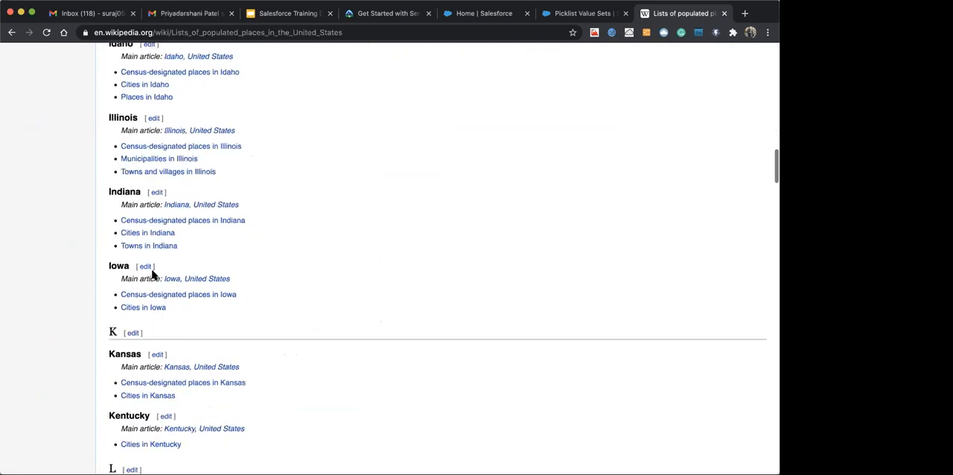
double_click(121, 192)
key("cmd+c")
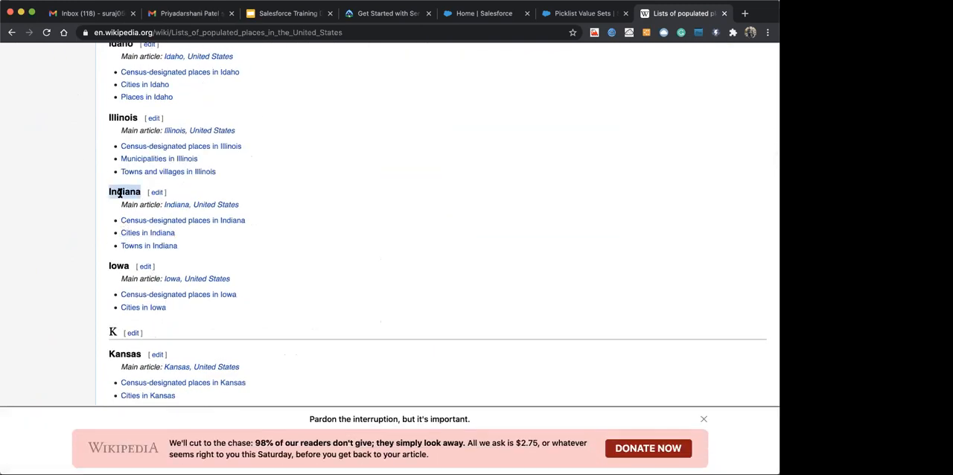
left_click(577, 14)
key("cmd+v")
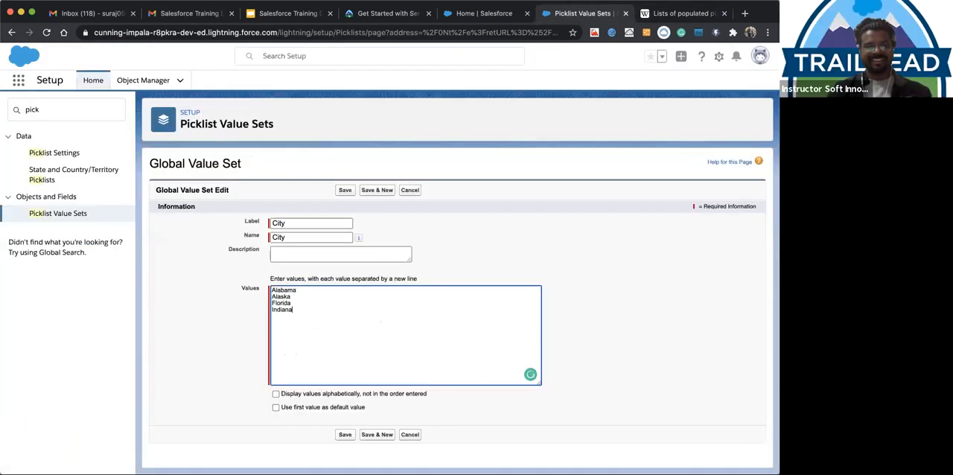
Copy Kansas from the Wikipedia list and paste it on a new line in the City value set's values in Salesforce
left_click(659, 15)
scroll(330, 231, "down", 2)
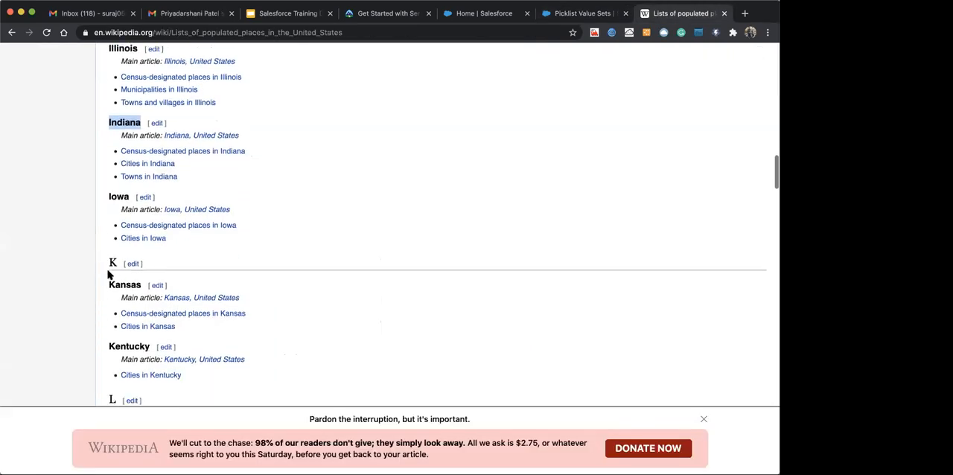
double_click(114, 285)
key("super+c")
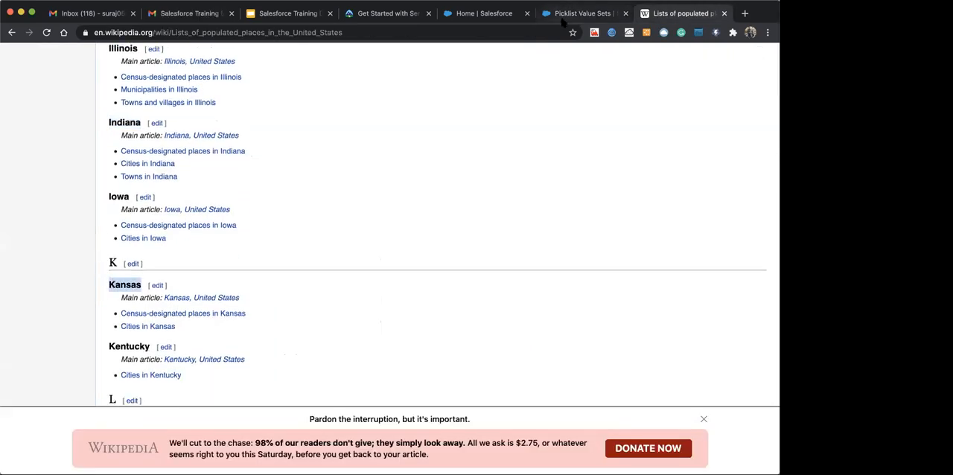
left_click(564, 17)
key("Return")
key("super+v")
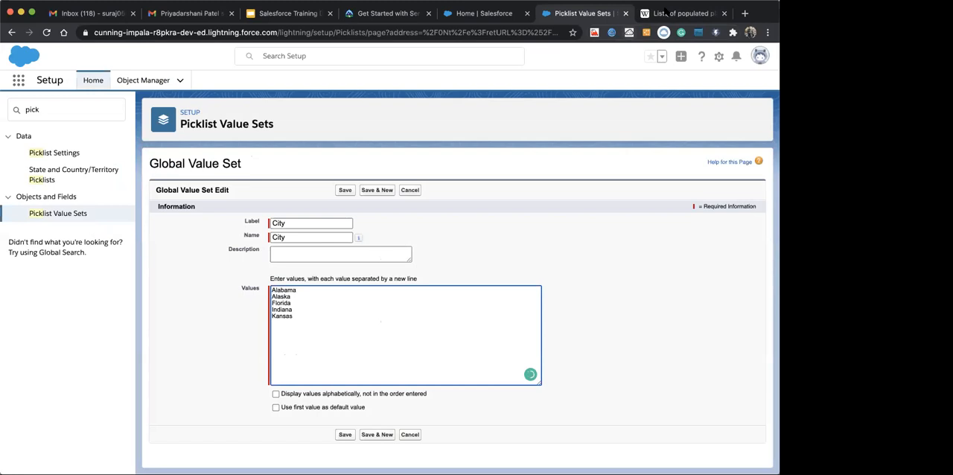
Copy Louisiana from the Wikipedia list and add it below Kansas in the value set's values
left_click(667, 13)
scroll(224, 274, "down", 4)
double_click(141, 269)
key("super+c")
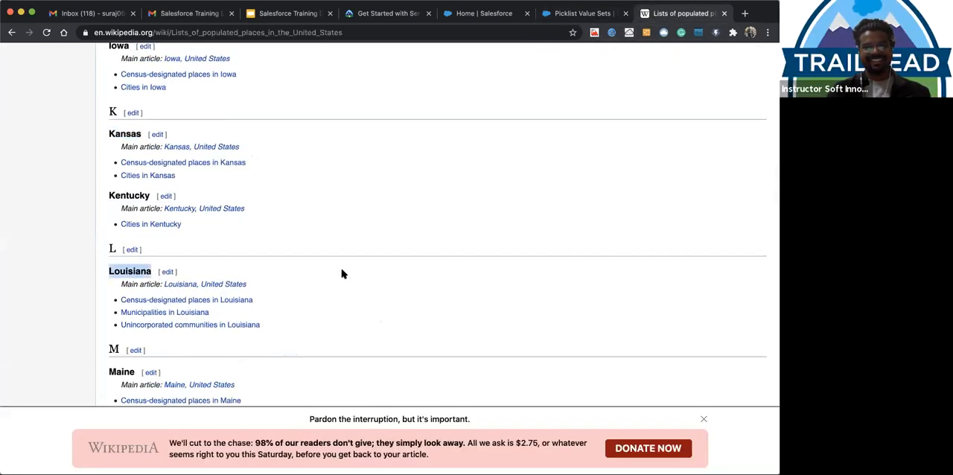
left_click(587, 14)
key("Return")
key("super+v")
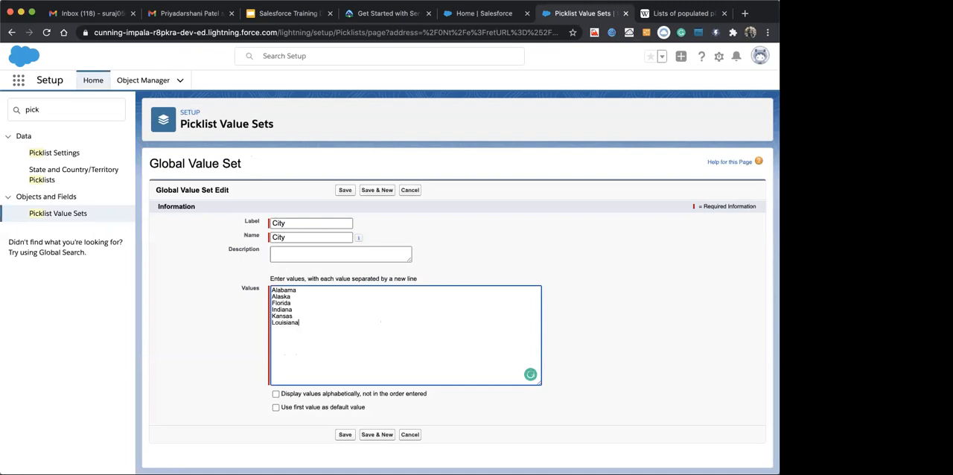
Change both the label and the name of the global value set to State
double_click(280, 224)
type("St")
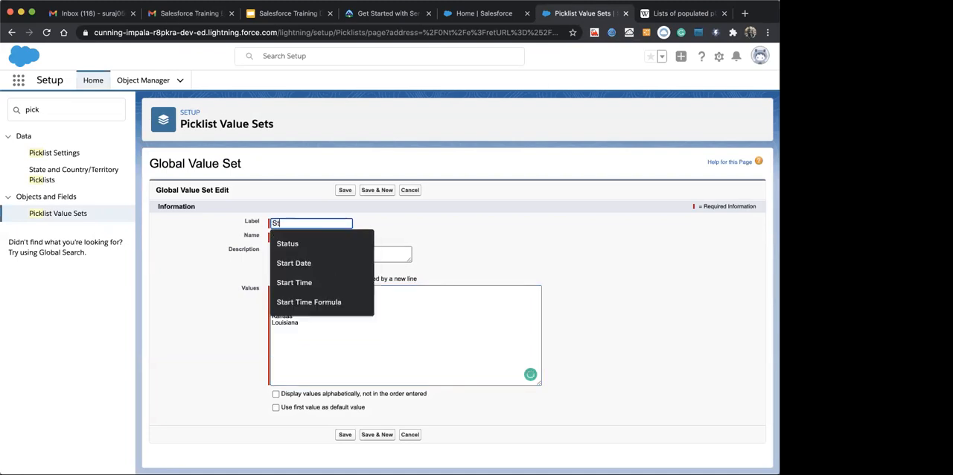
type("ate")
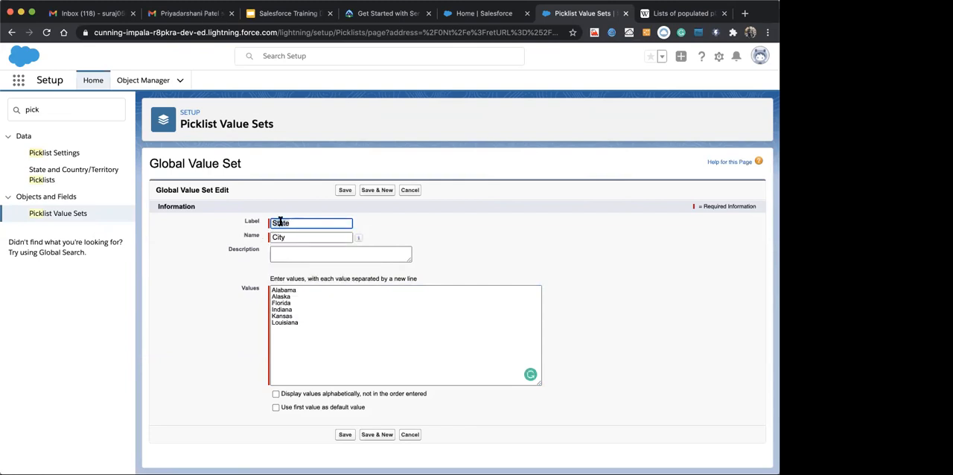
double_click(279, 237)
type("State")
left_click(235, 290)
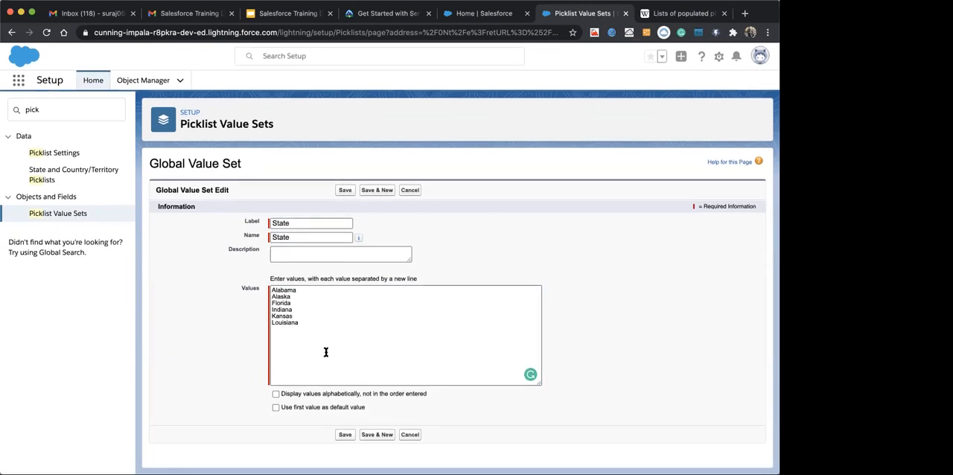
Copy Maryland from the Wikipedia list and add it on its own line below Louisiana in the State value set
left_click(313, 322)
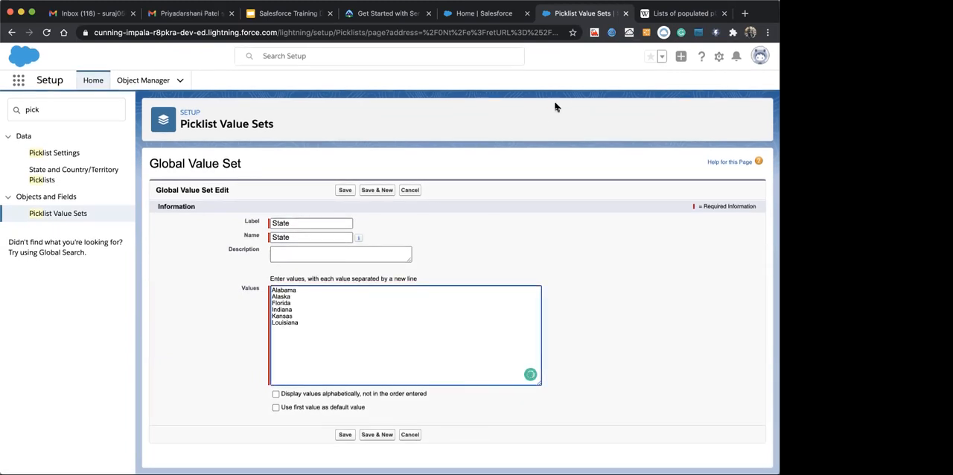
left_click(663, 15)
scroll(229, 274, "down", 1)
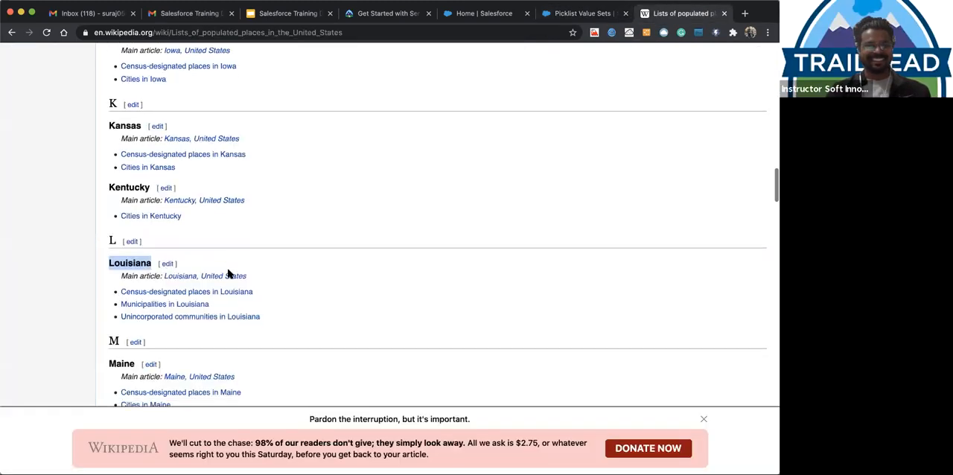
scroll(229, 274, "down", 3)
double_click(127, 330)
key("ctrl+c")
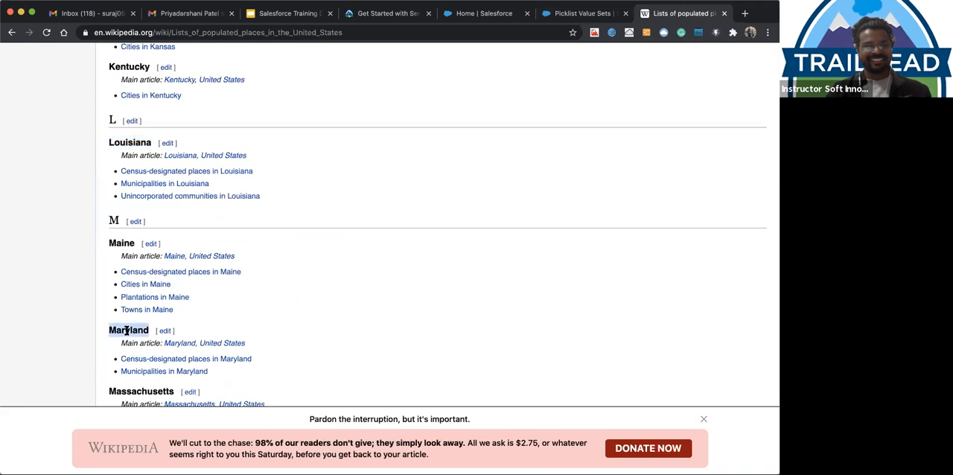
left_click(592, 21)
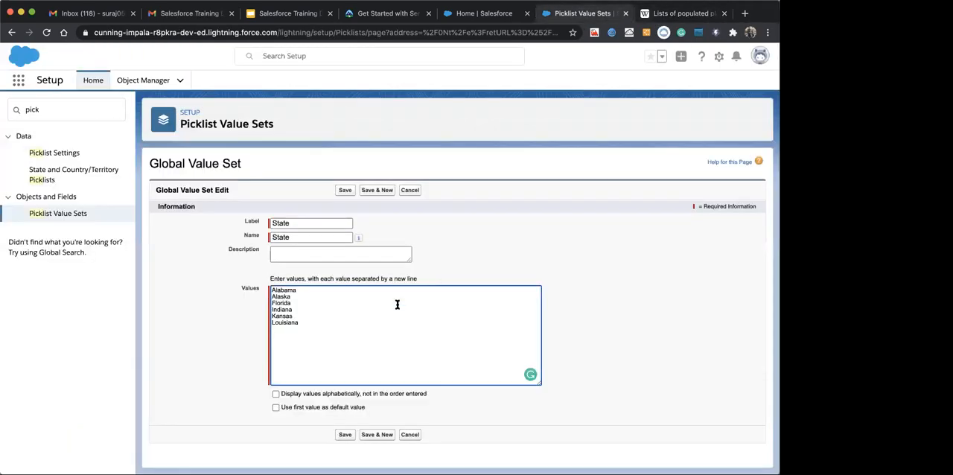
left_click(332, 337)
key("Return")
key("ctrl+v")
left_click(564, 222)
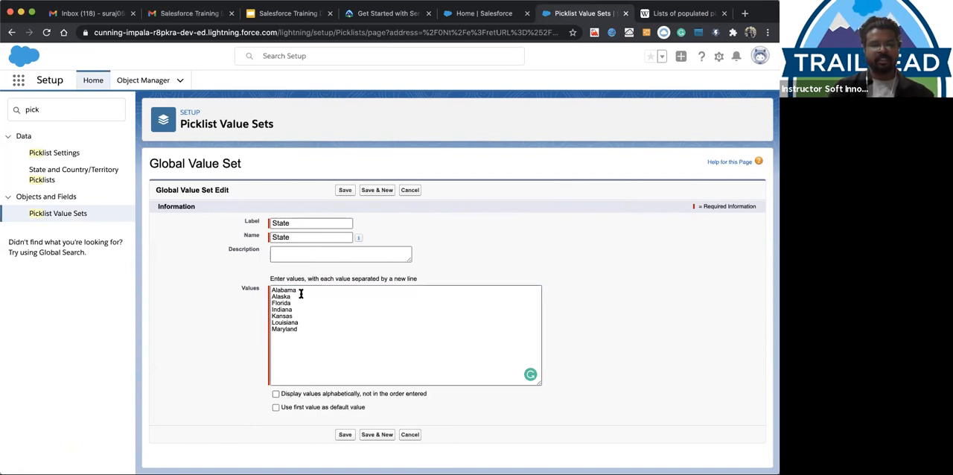
Save the State global value set and review its detail page with the list of values
left_click_drag(301, 294, 301, 325)
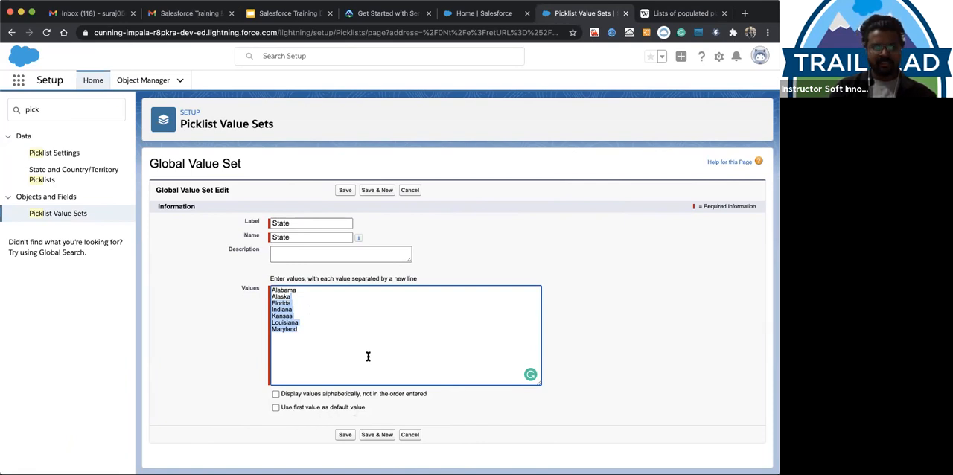
left_click(343, 437)
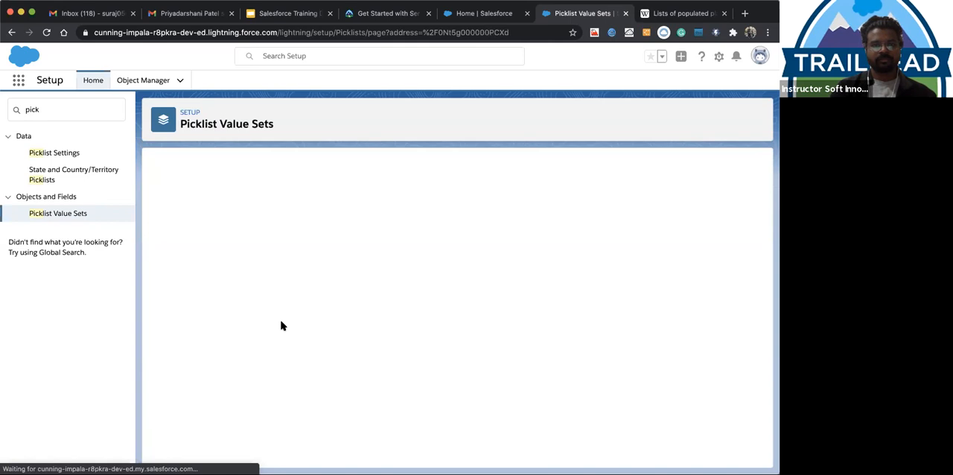
scroll(277, 350, "down", 1)
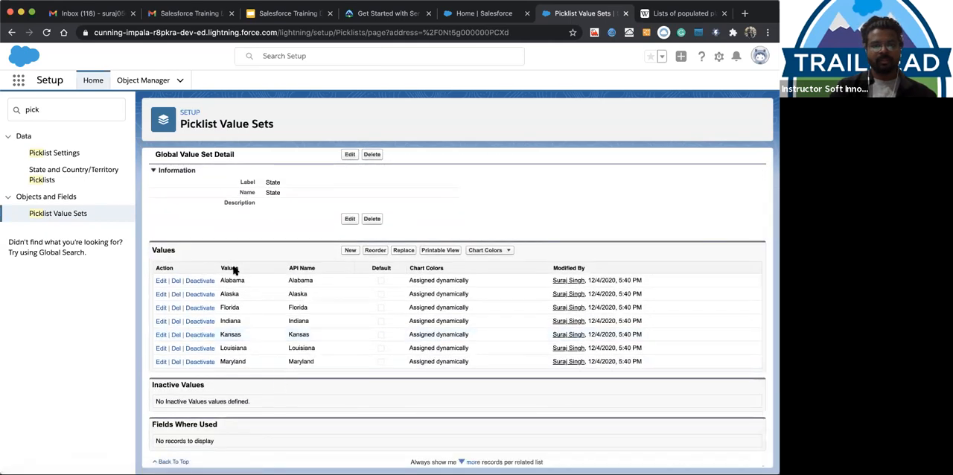
scroll(353, 286, "up", 1)
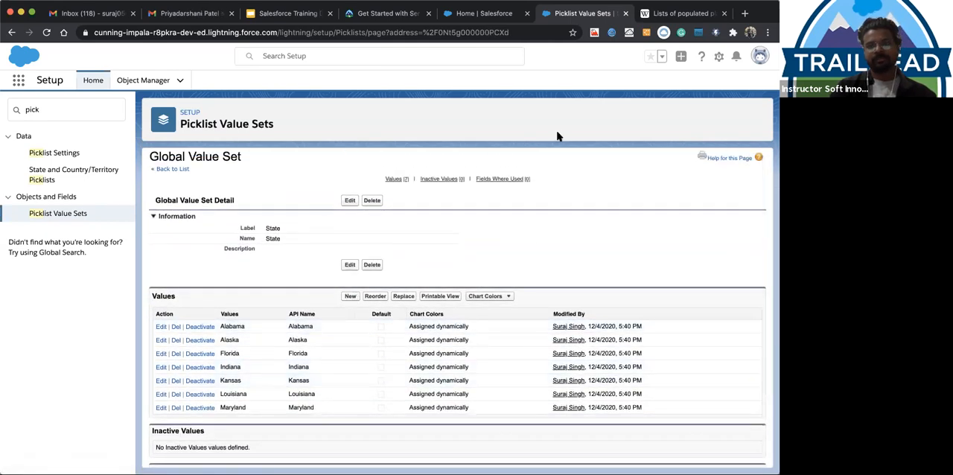
Find the Applications custom object in Object Manager and look over its fields and relationships
left_click(138, 80)
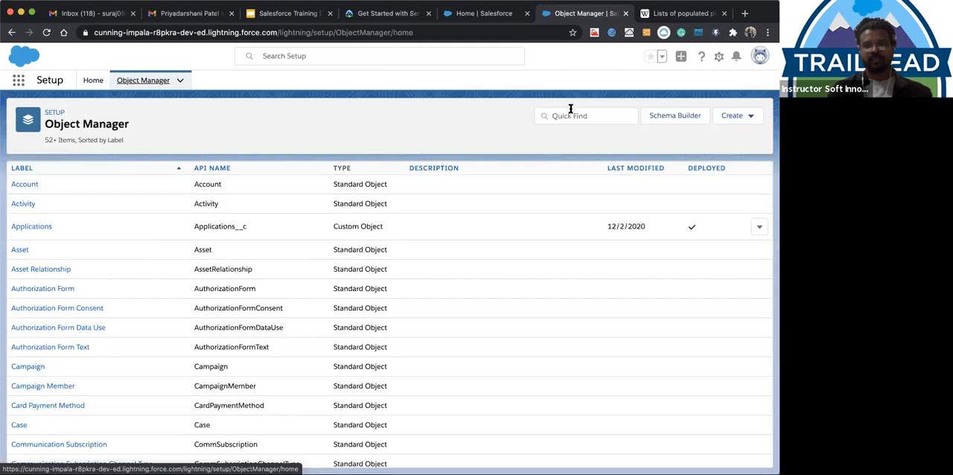
left_click(568, 117)
type("Appli")
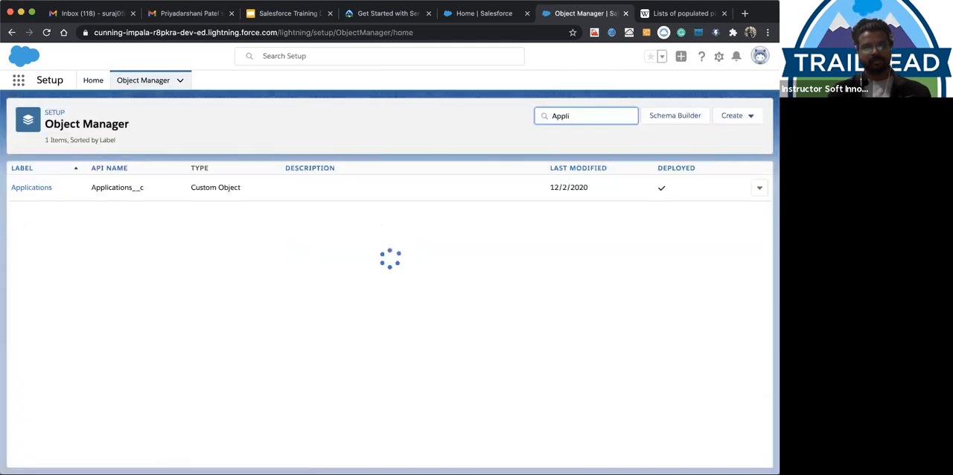
left_click(31, 187)
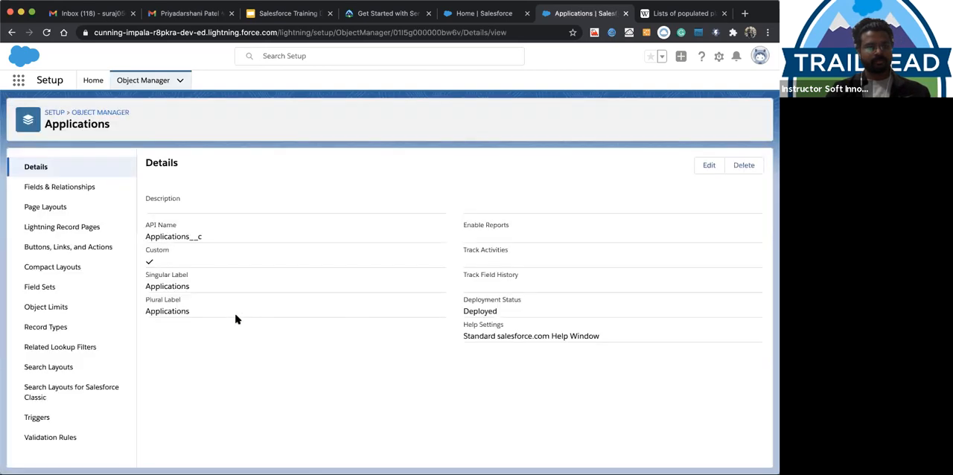
left_click(40, 188)
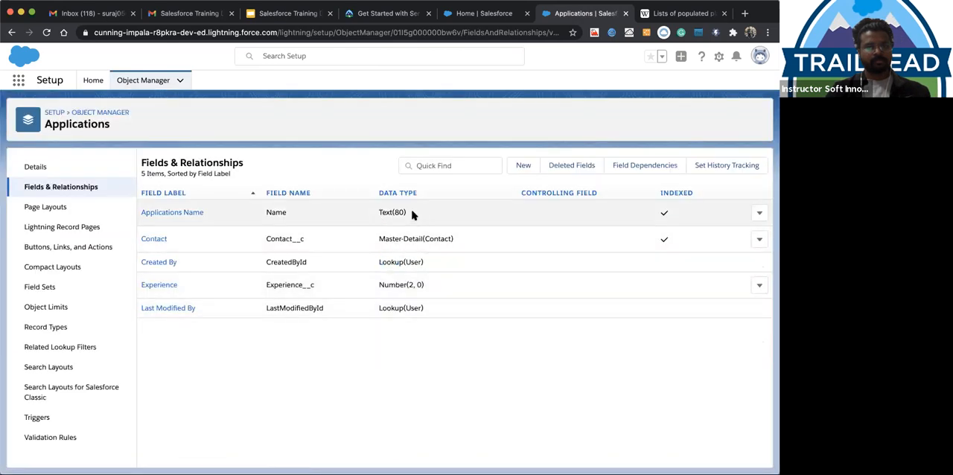
Search Object Manager for Employee and open that custom object's fields and relationships
left_click(143, 81)
left_click(570, 119)
type("E")
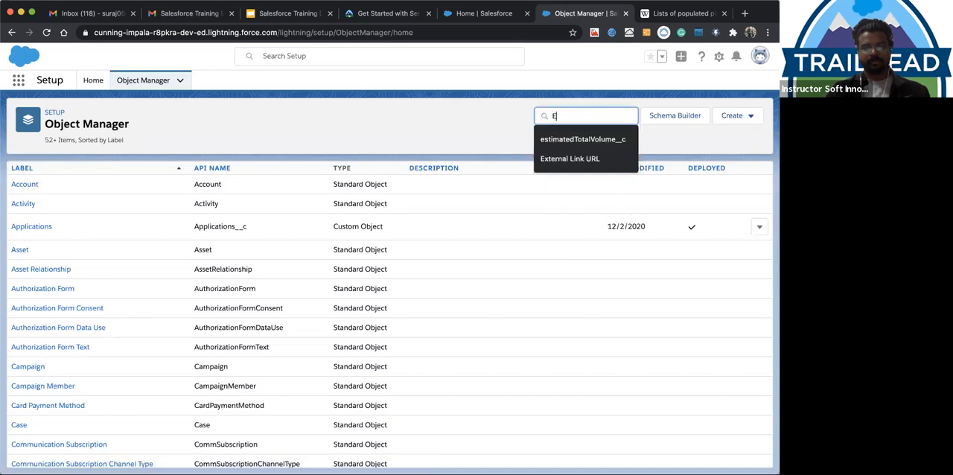
type("mployee")
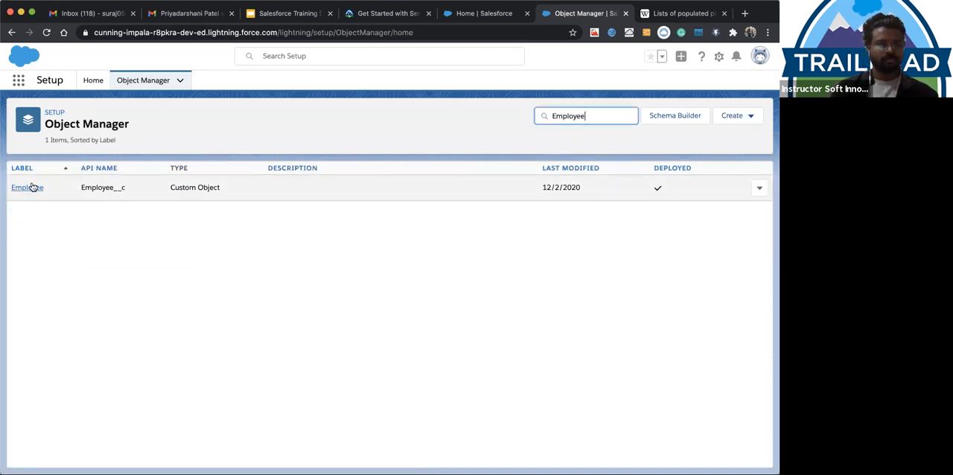
left_click(30, 186)
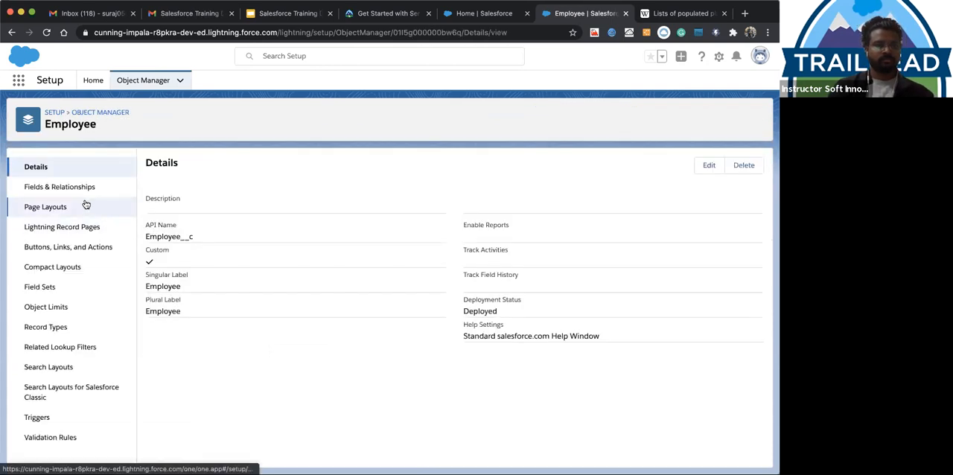
left_click(84, 189)
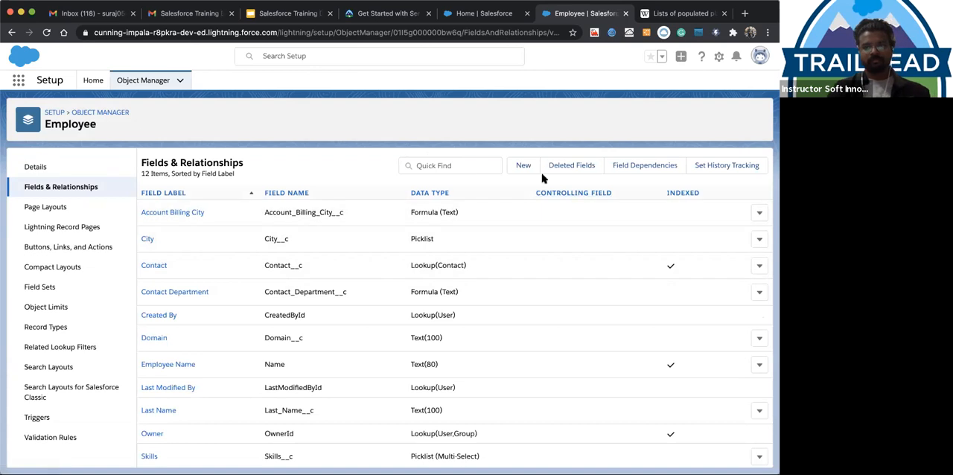
Start a new custom field on the Employee object with Picklist as its data type and proceed to its details
left_click(524, 166)
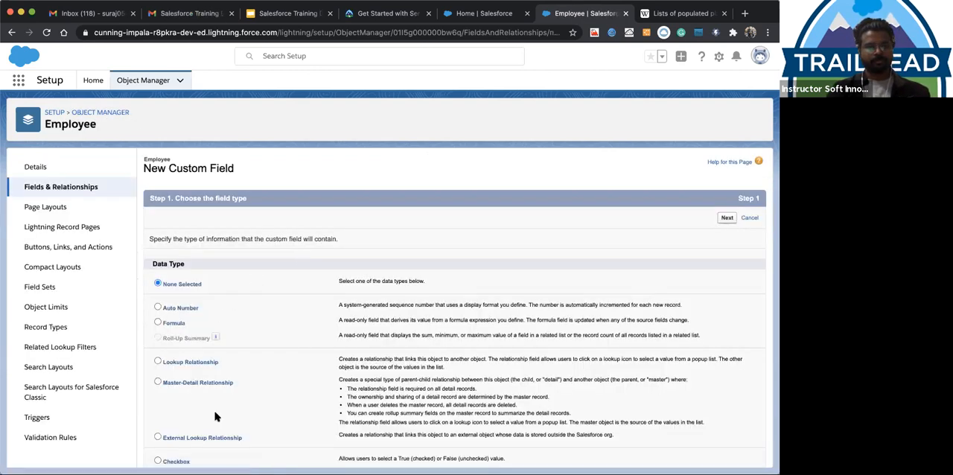
scroll(215, 417, "down", 5)
scroll(214, 417, "down", 4)
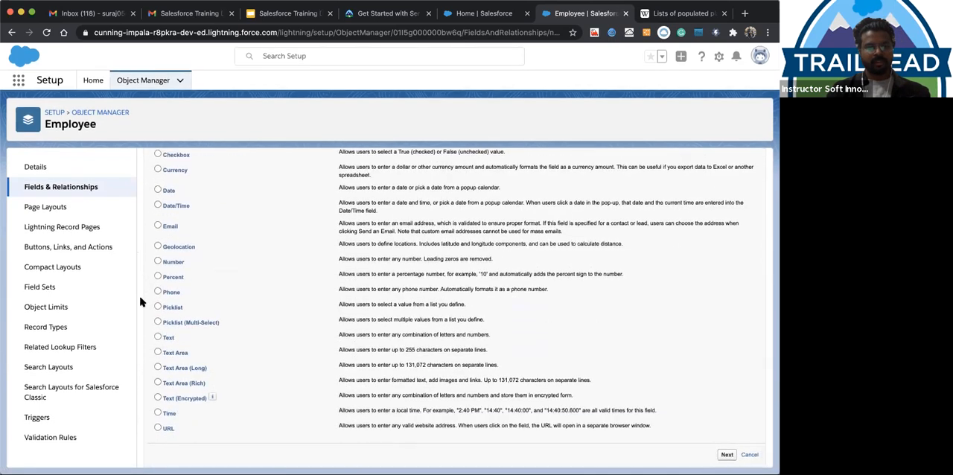
left_click(157, 306)
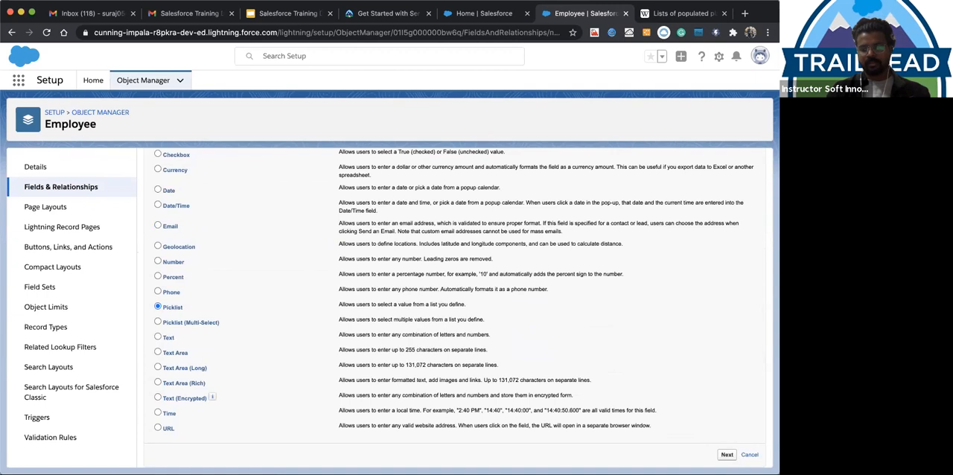
left_click(727, 453)
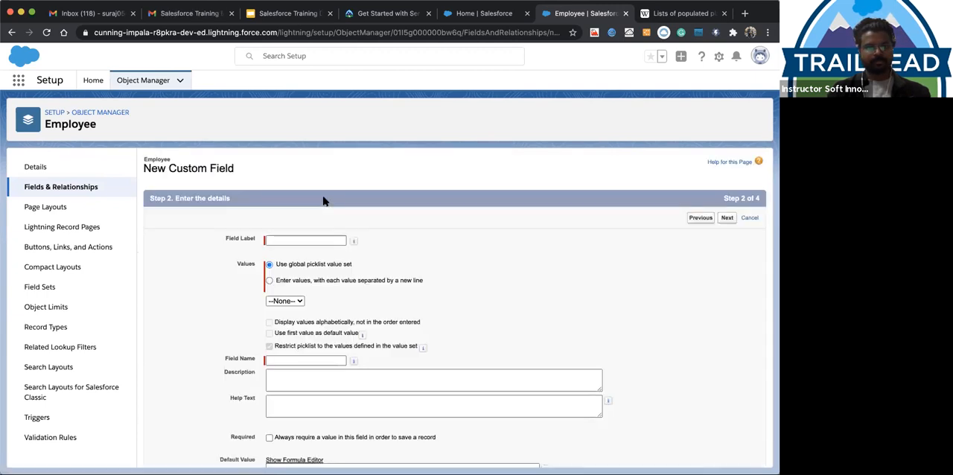
Label the picklist field State, base it on the State global picklist value set, and proceed to field-level security
left_click(297, 238)
type("State")
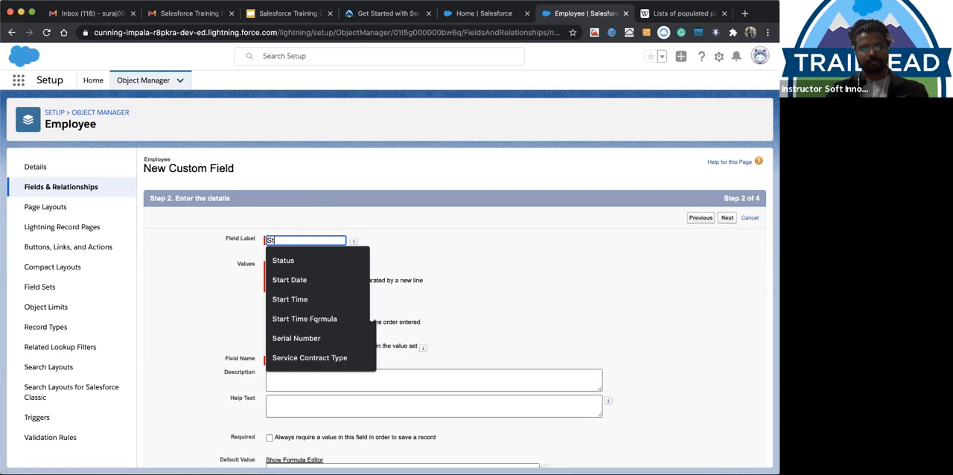
left_click(230, 299)
left_click(286, 300)
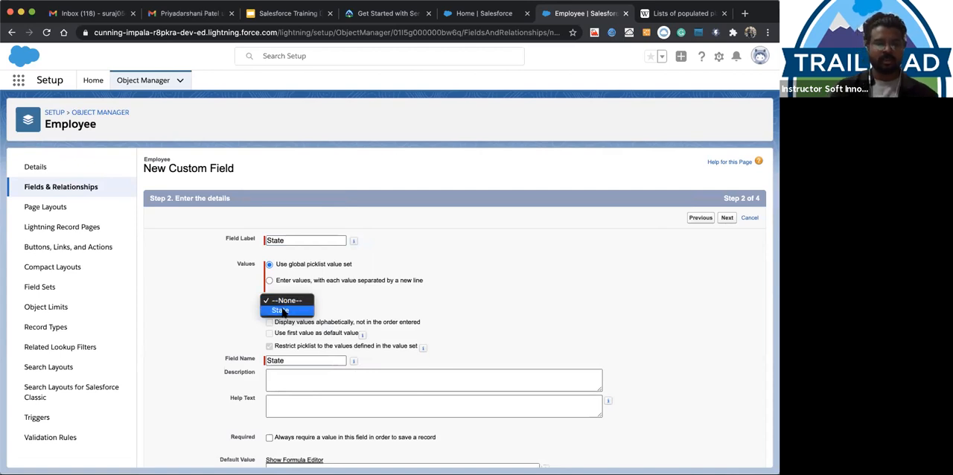
left_click(281, 311)
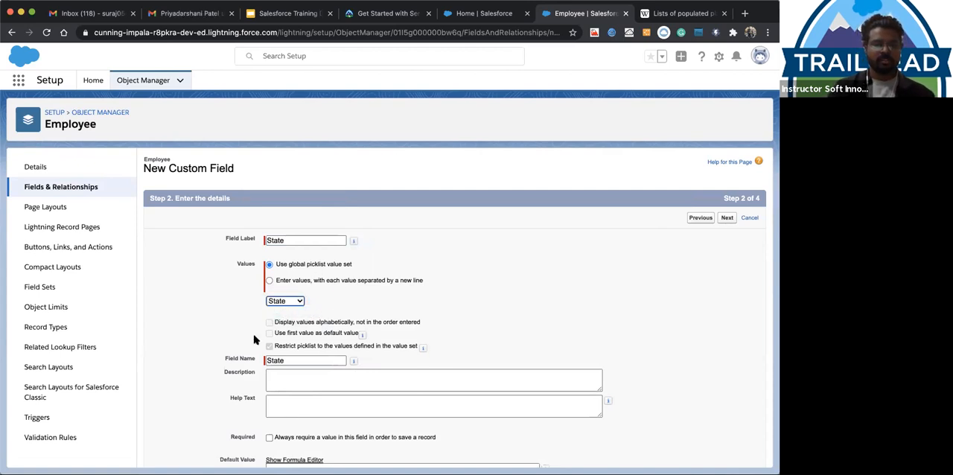
scroll(325, 391, "down", 1)
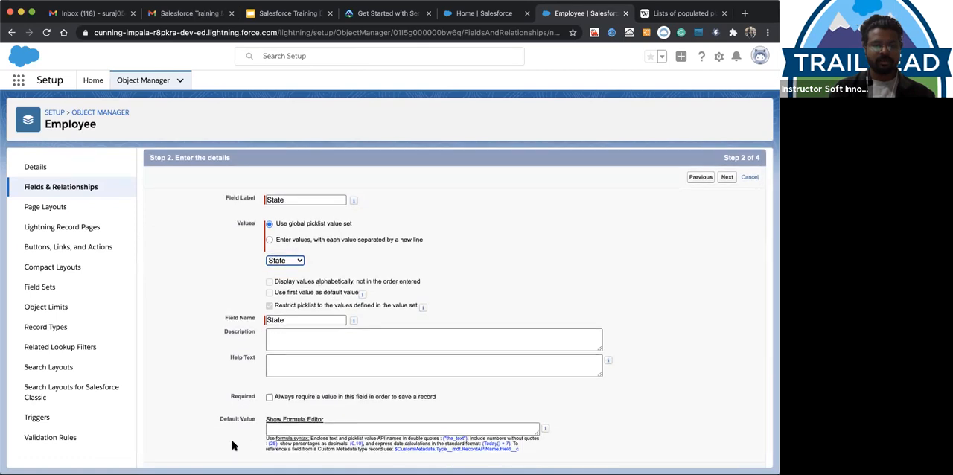
scroll(232, 445, "down", 1)
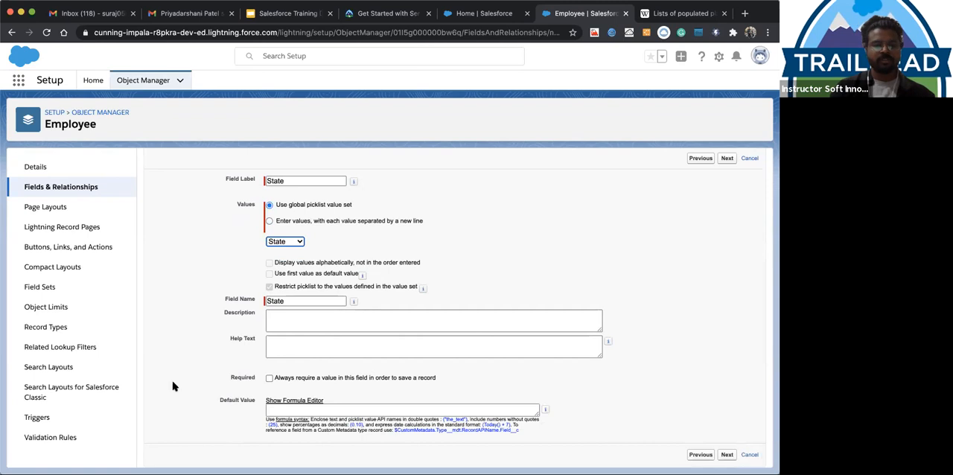
left_click(719, 454)
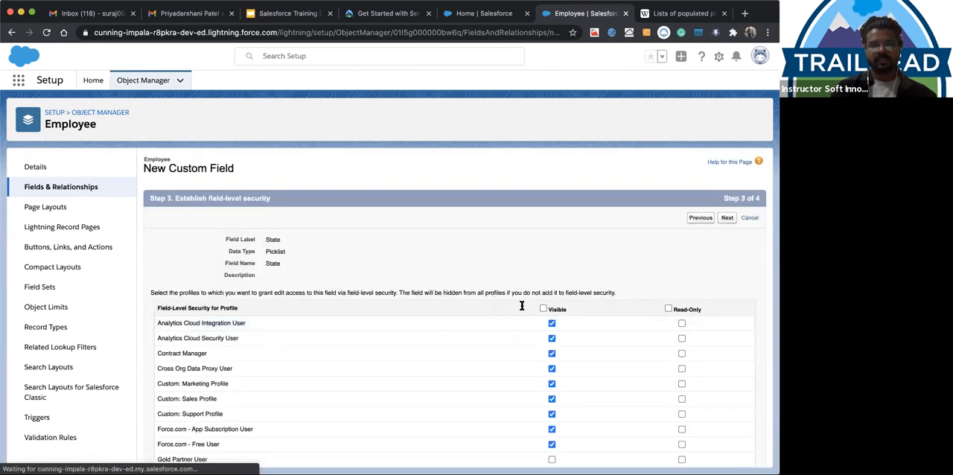
Keep the default field-level security and Employee Layout assignment for the State field and save it
scroll(564, 306, "down", 5)
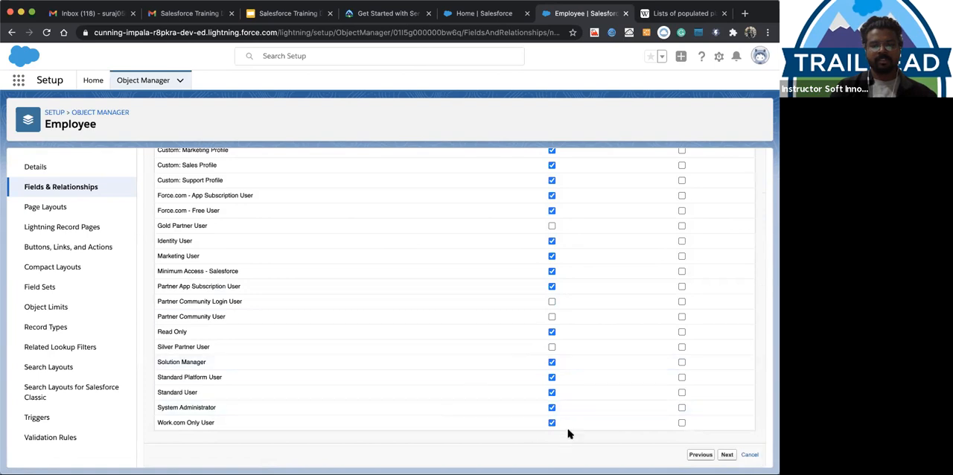
left_click(727, 454)
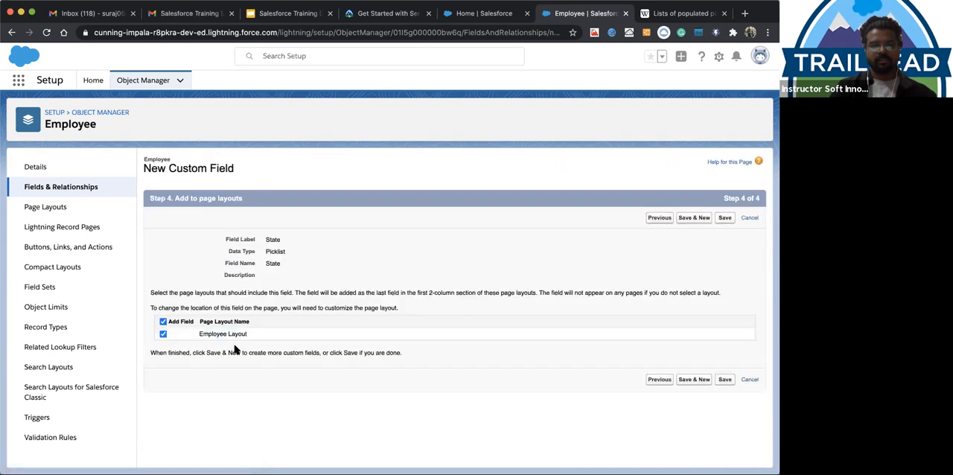
left_click(724, 218)
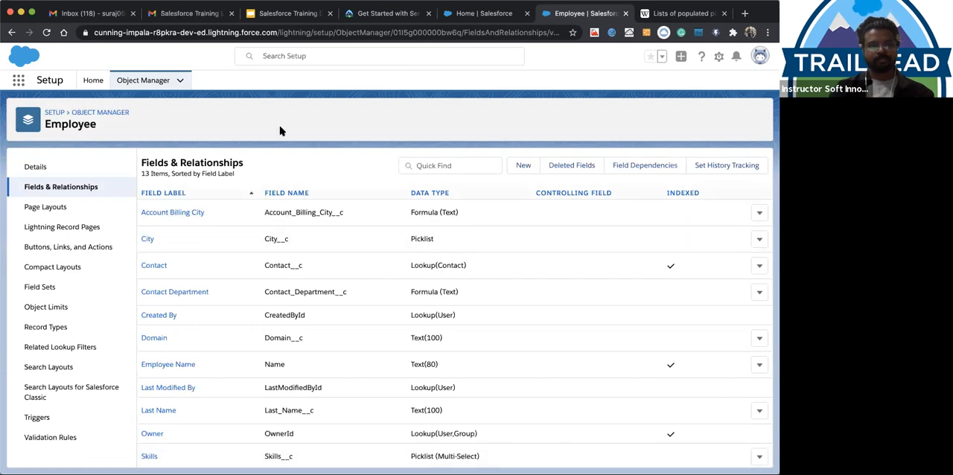
Switch to the Sales app, go to the Employee records, and open the first recently viewed employee
left_click(478, 17)
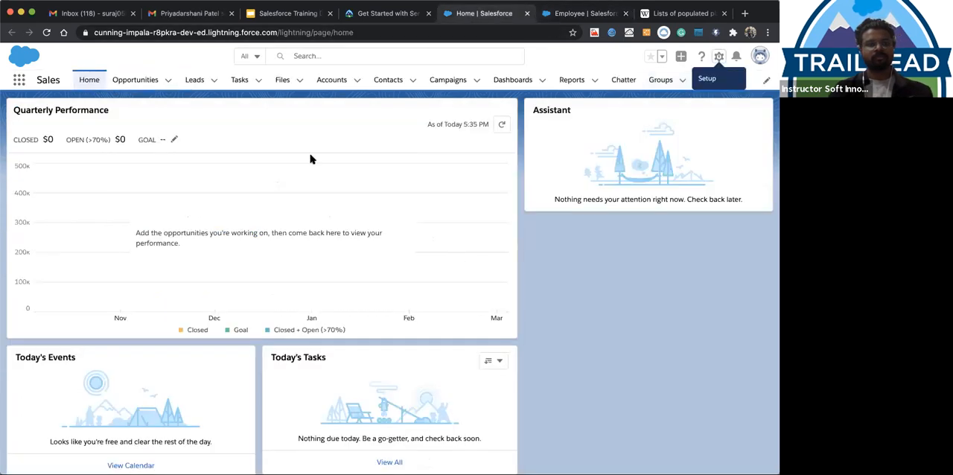
left_click(710, 80)
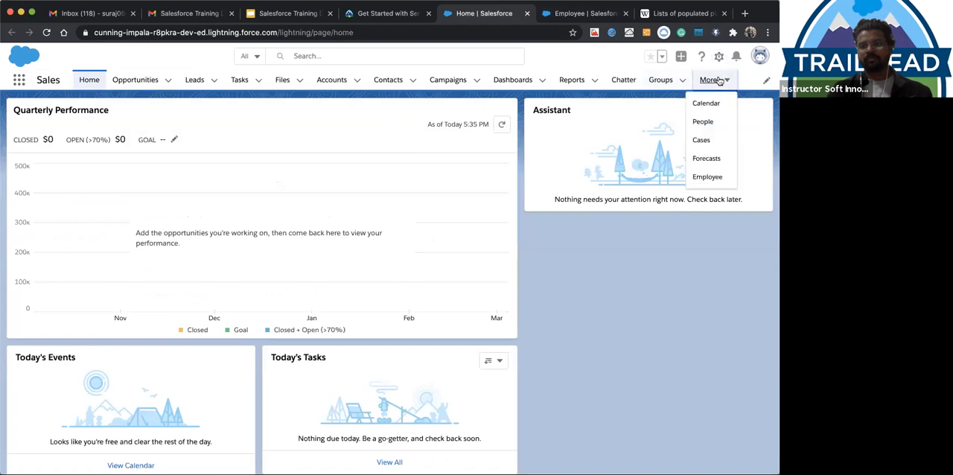
left_click(704, 177)
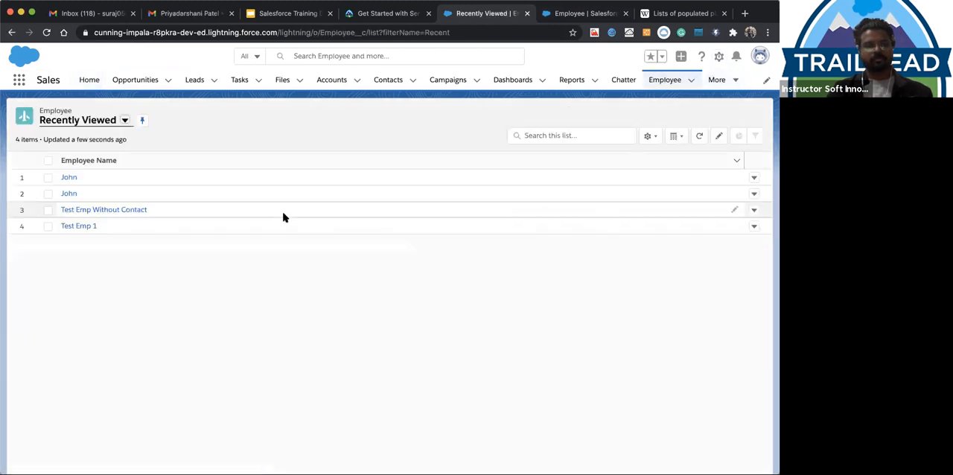
left_click(68, 178)
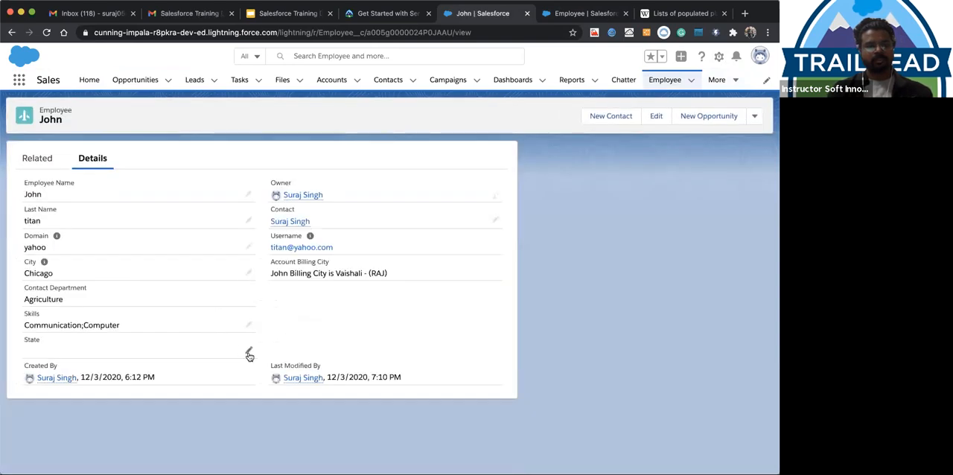
Set the employee record's State to Indiana and save the record
left_click(249, 352)
left_click(244, 370)
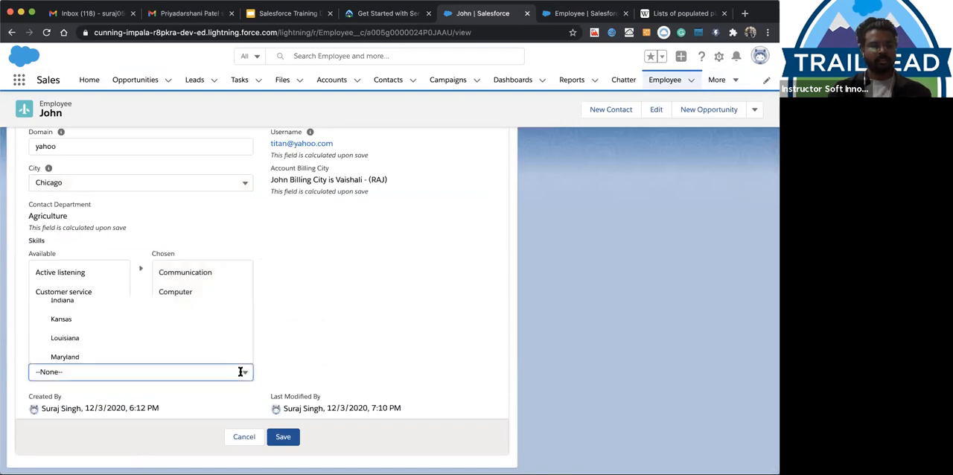
left_click(166, 301)
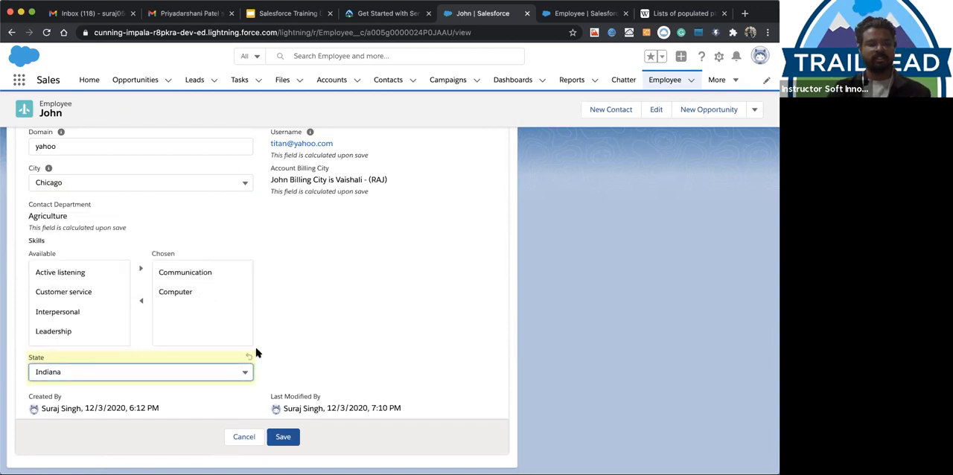
left_click(297, 445)
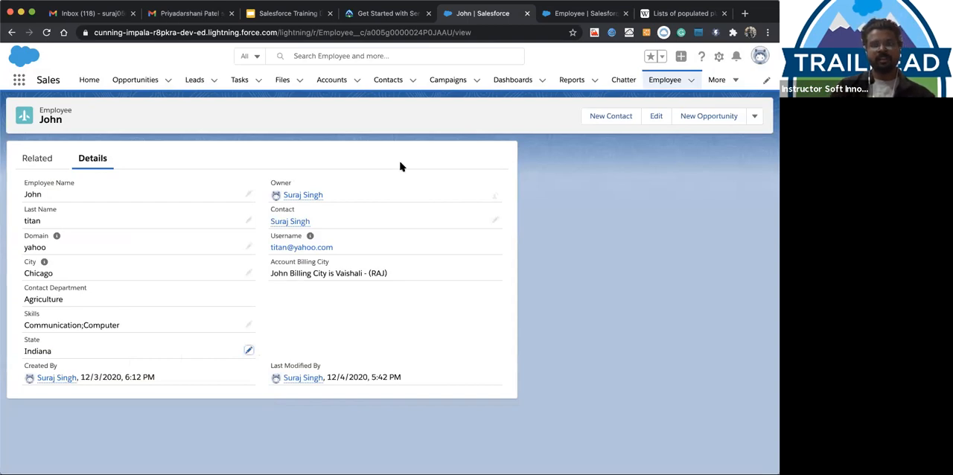
left_click(715, 81)
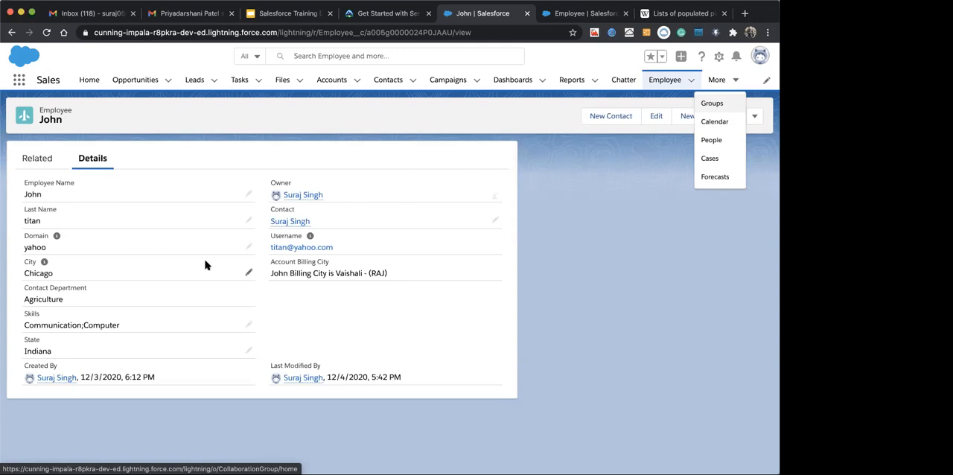
left_click(344, 335)
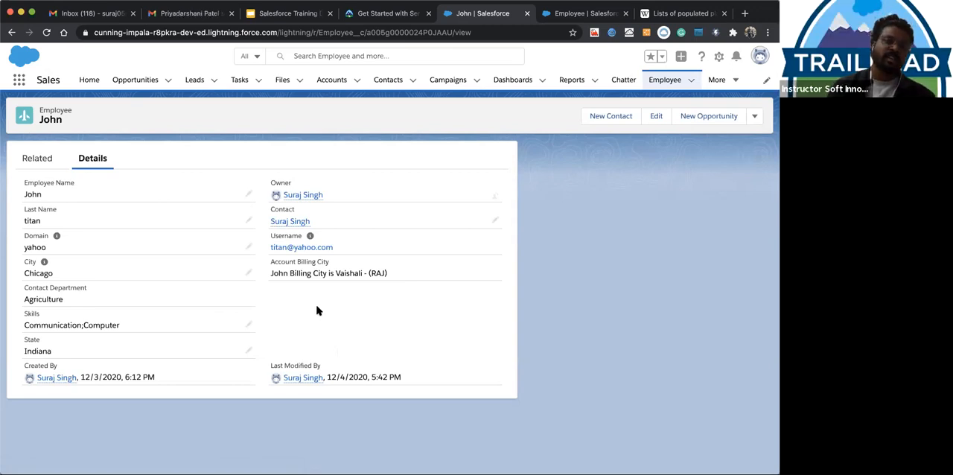
left_click(249, 324)
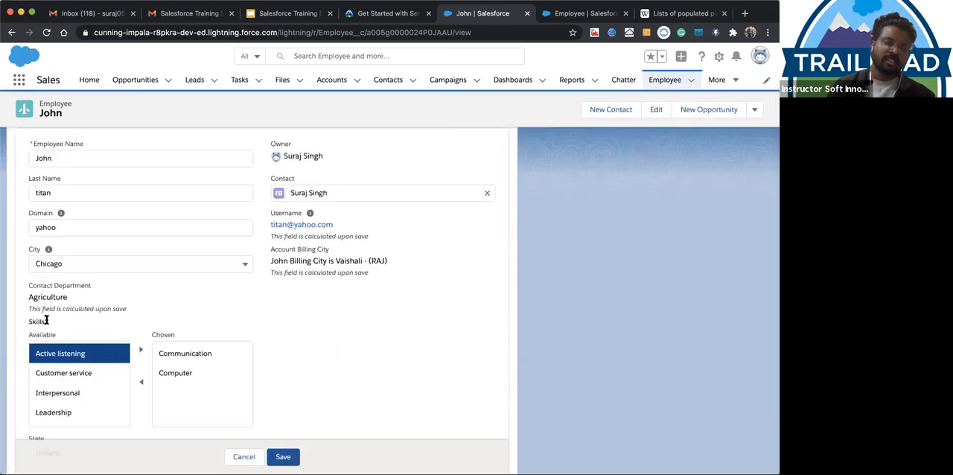
left_click(79, 371)
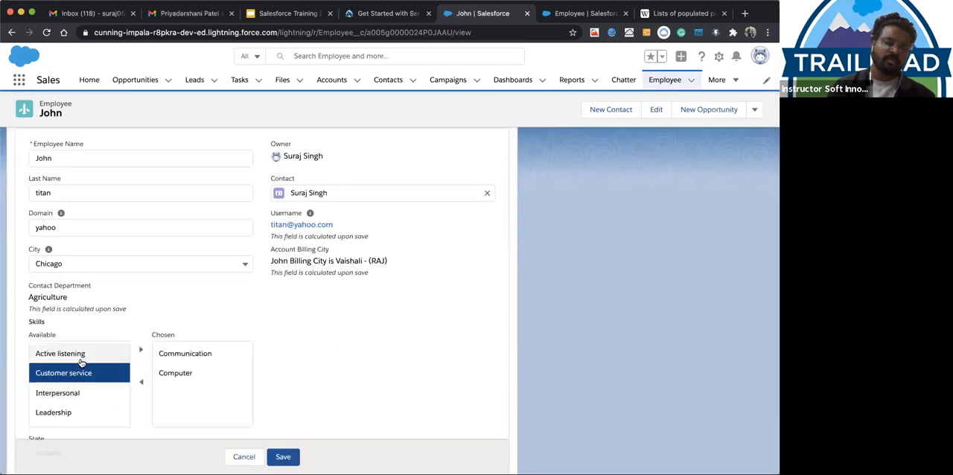
left_click(78, 355)
left_click(75, 378)
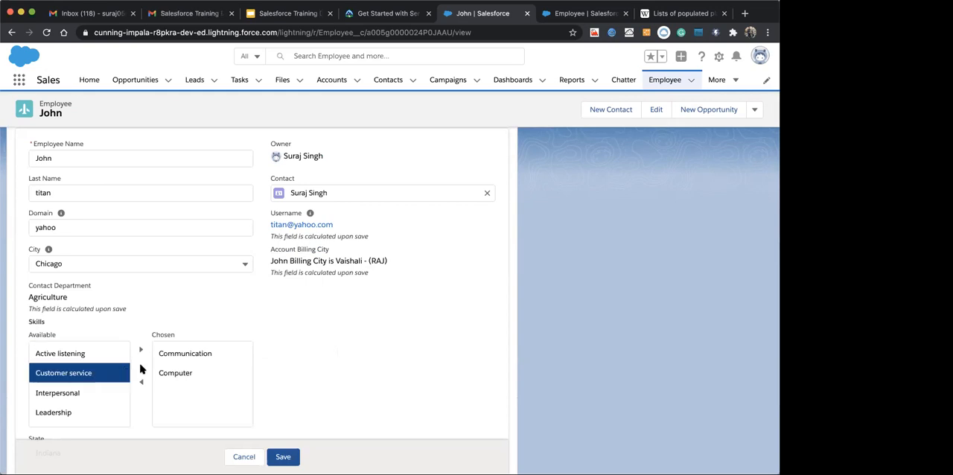
left_click(245, 456)
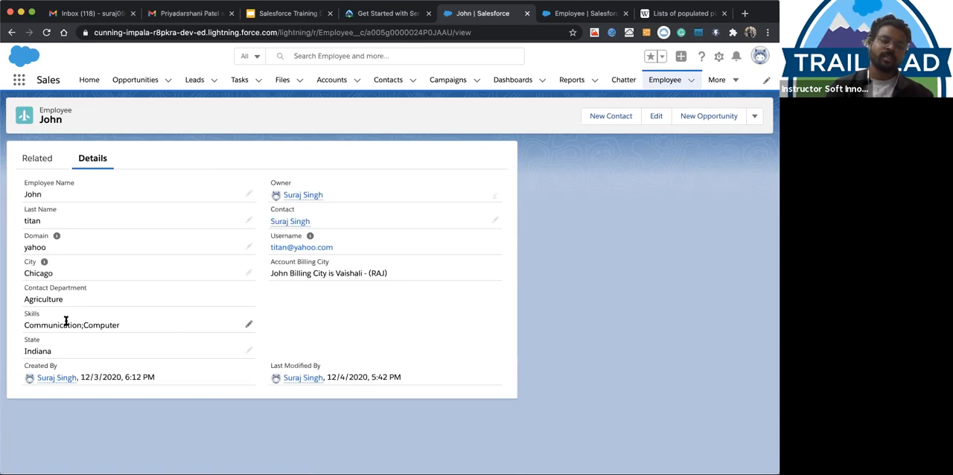
Add Leadership to the employee's chosen Skills, save the record, and review the Skills values
left_click(249, 325)
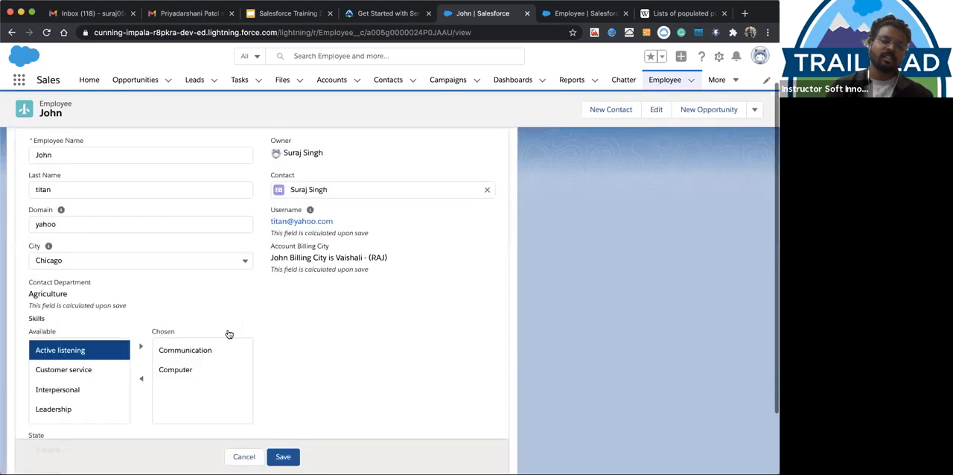
left_click(75, 407)
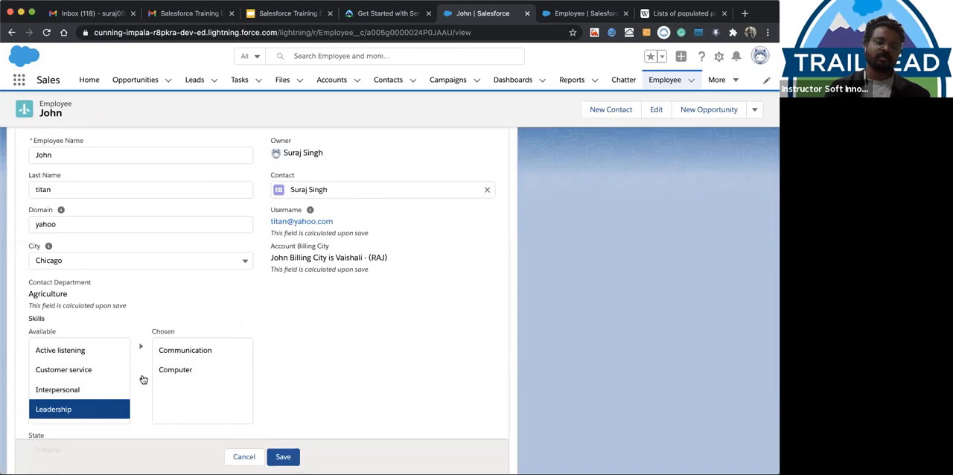
left_click(141, 348)
left_click(283, 456)
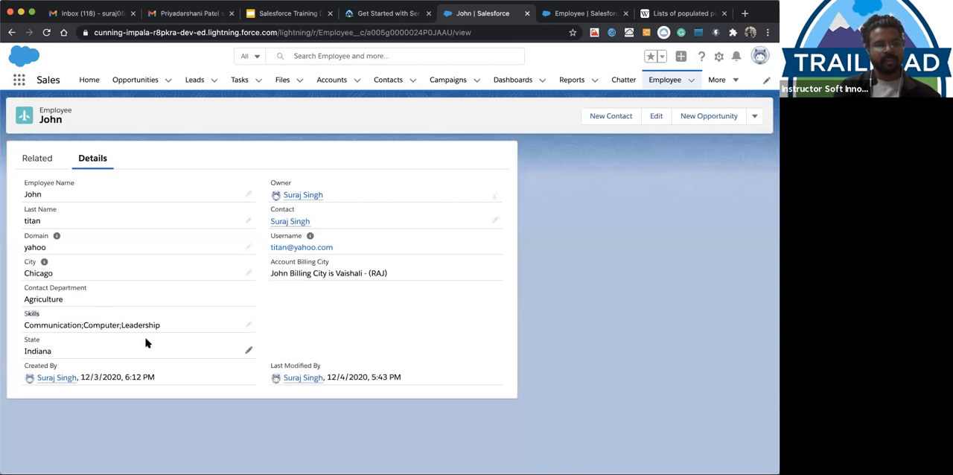
left_click_drag(24, 324, 174, 327)
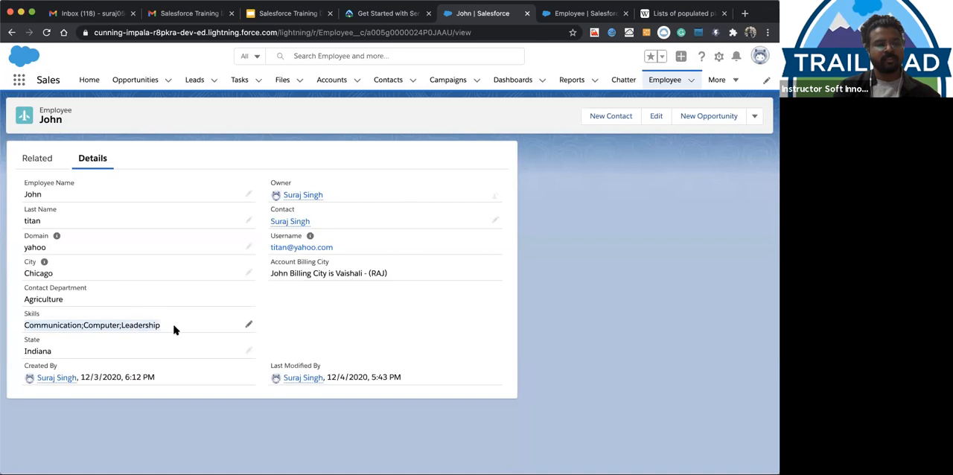
left_click(330, 331)
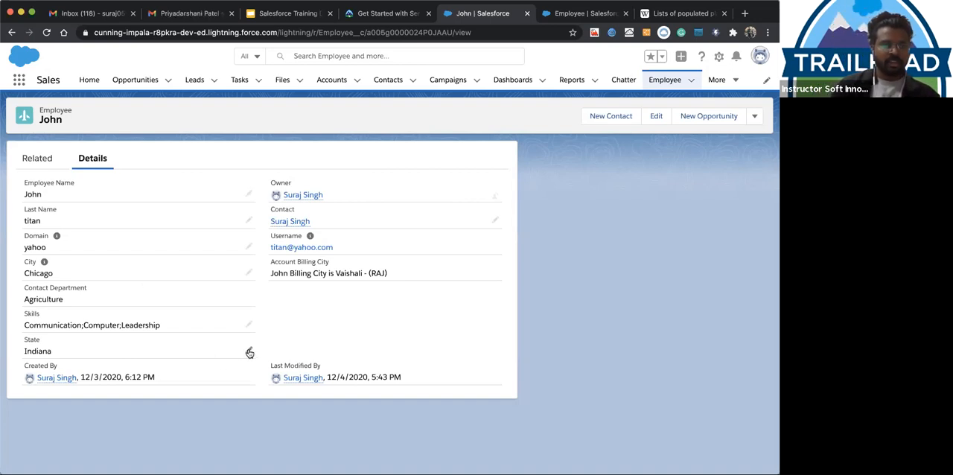
left_click(247, 274)
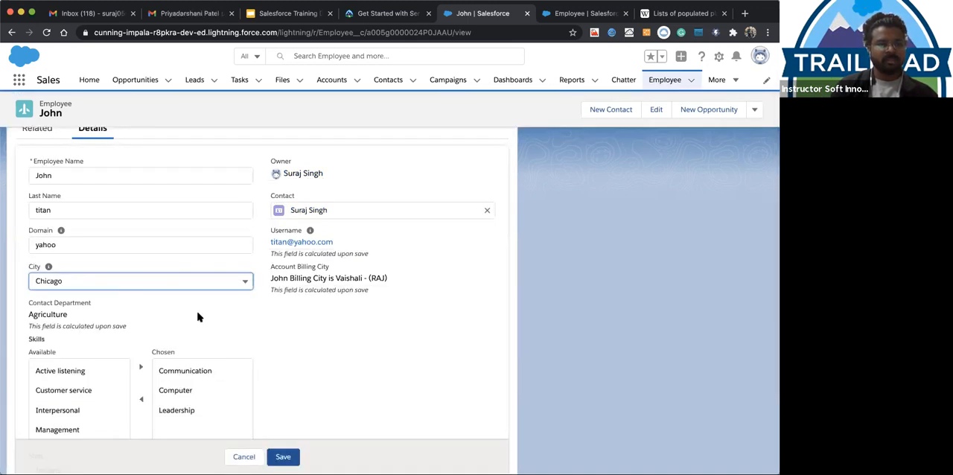
scroll(197, 318, "down", 3)
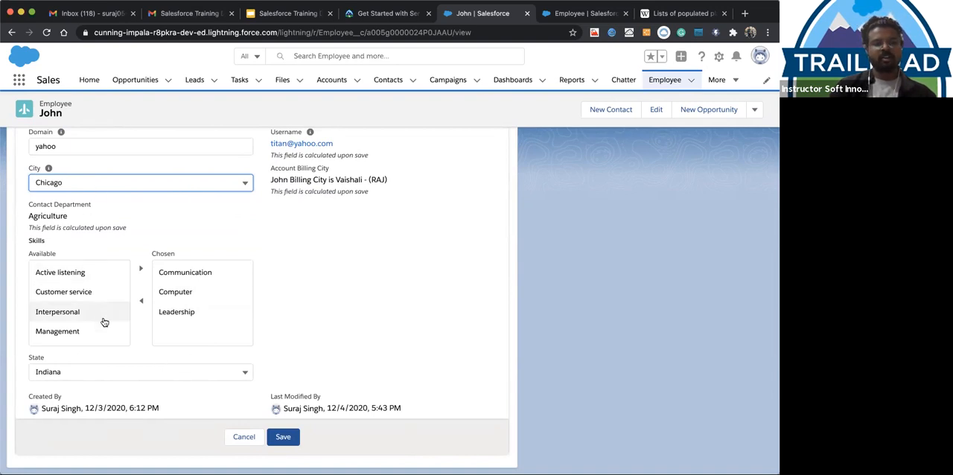
left_click(103, 368)
left_click(77, 245)
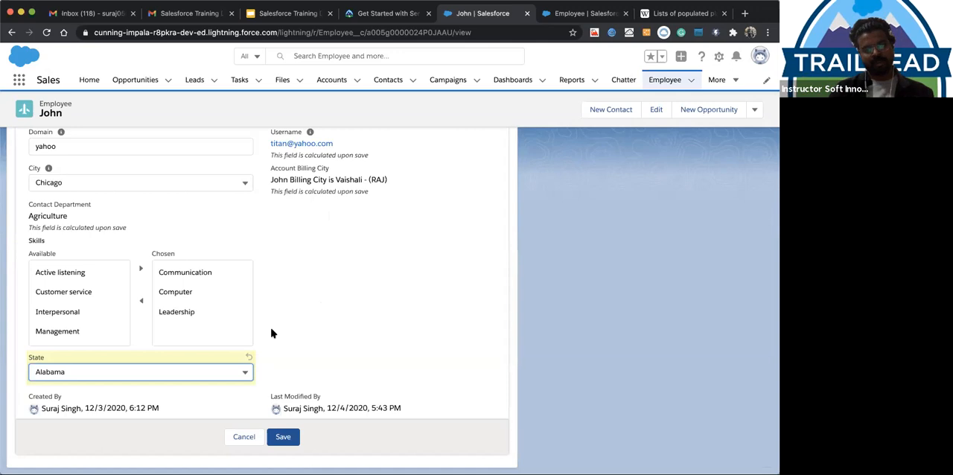
left_click(232, 436)
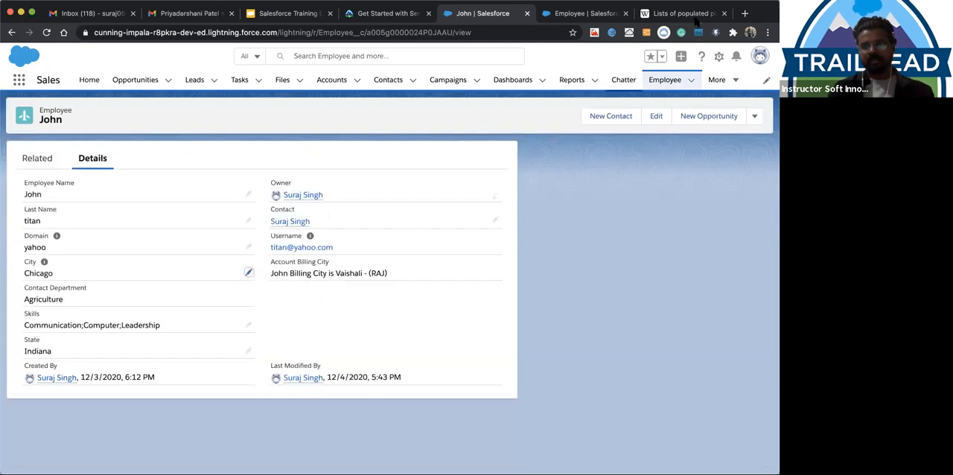
Search the web for Alabama cities and open the Wikipedia list of cities and towns in Alabama
left_click(695, 18)
scroll(265, 71, "up", 15)
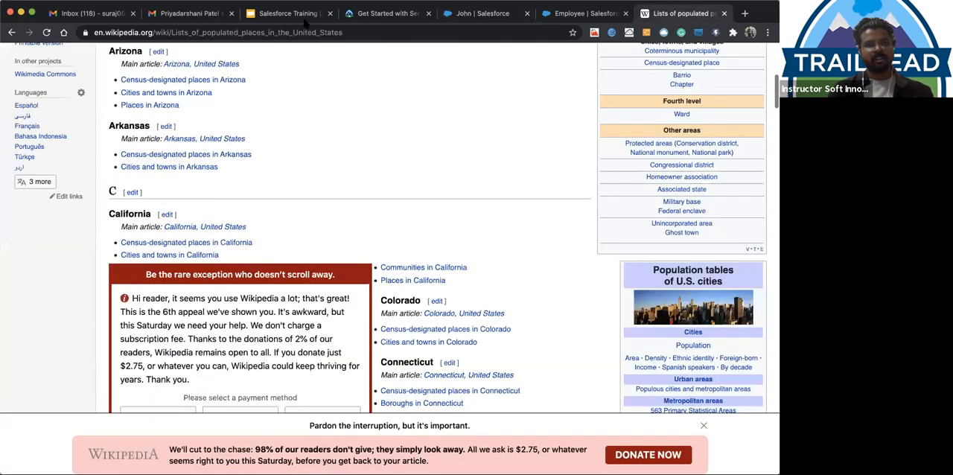
left_click(341, 33)
type("Alaba")
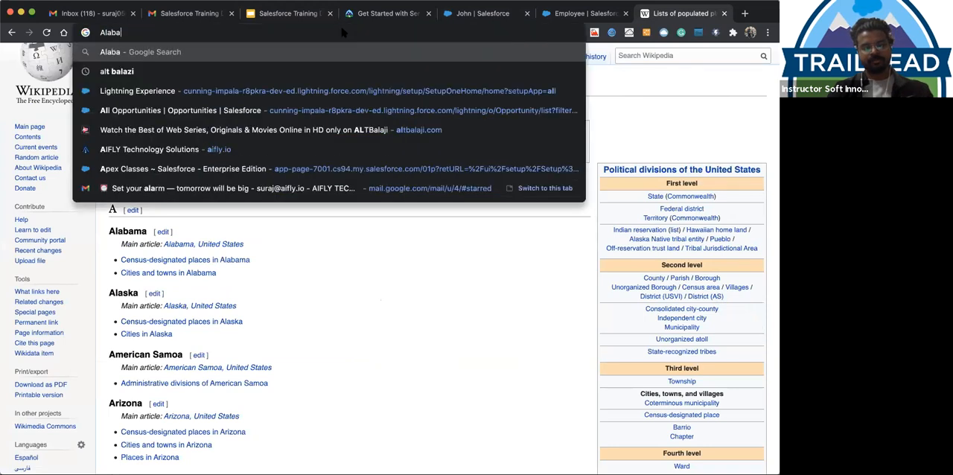
type("ma ")
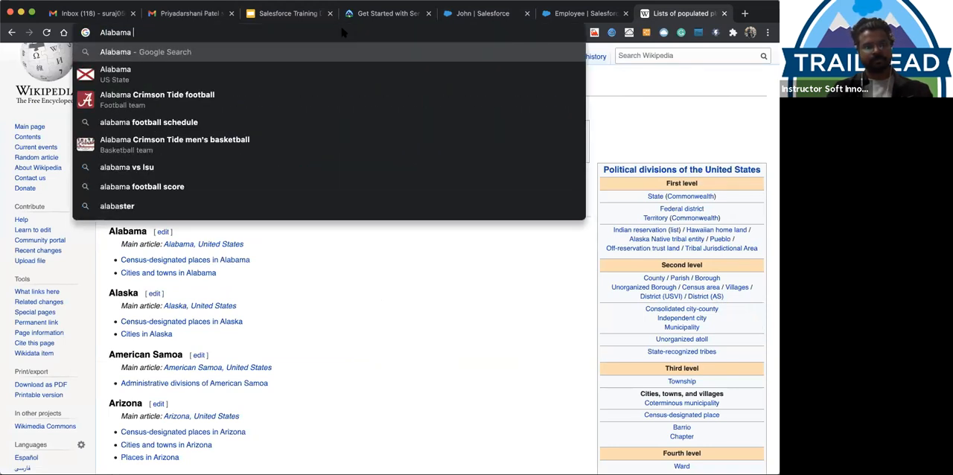
type("cities")
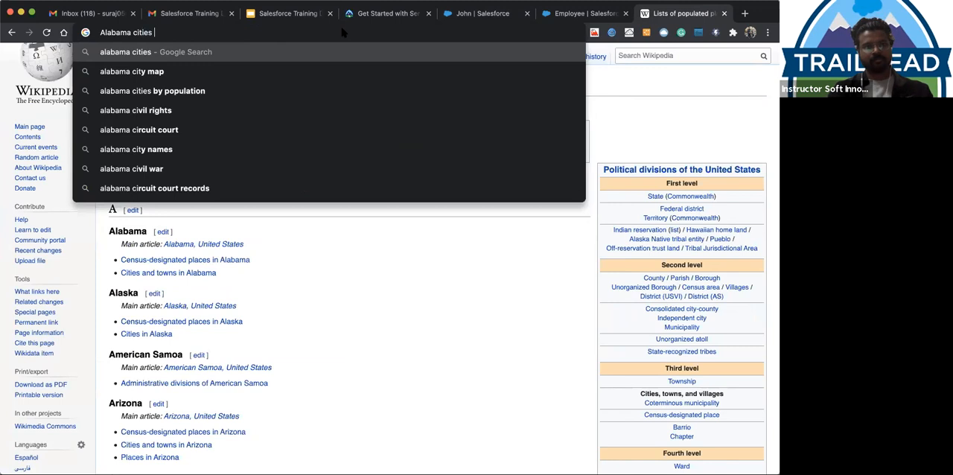
key("Return")
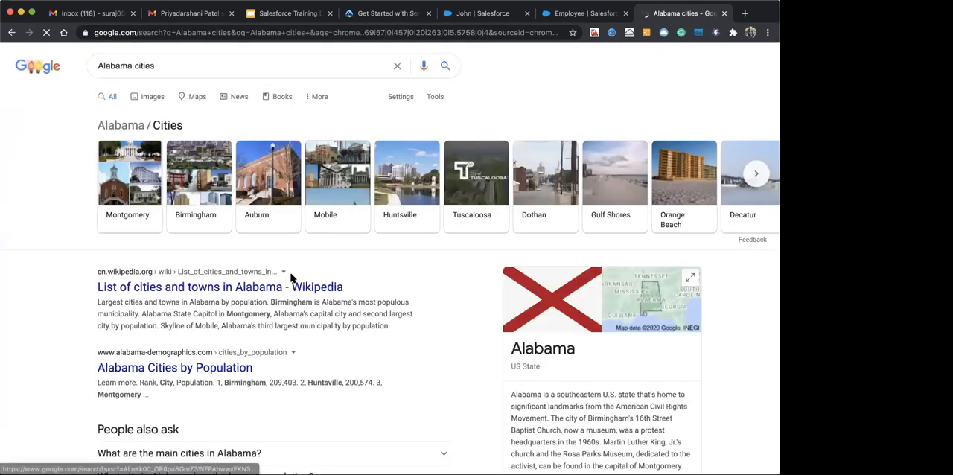
scroll(292, 275, "down", 1)
left_click(236, 270)
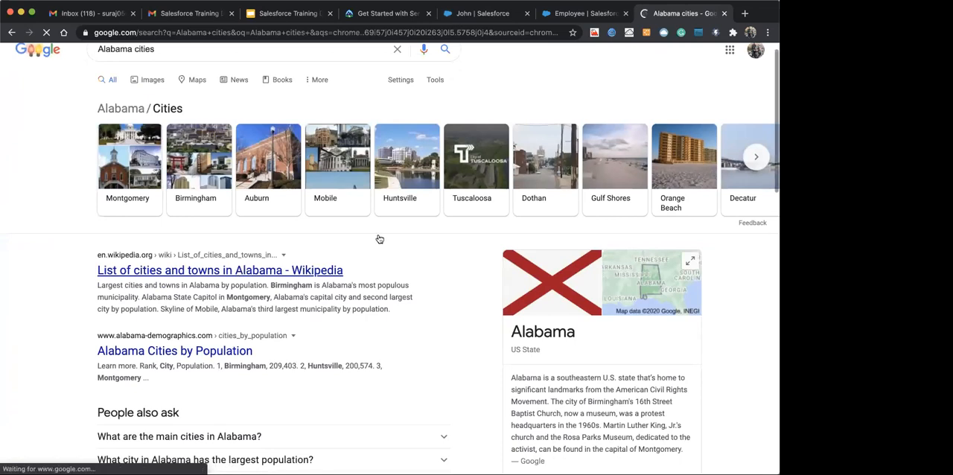
Return to Wikipedia's lists of populated places, open Cities and towns in Alabama, and look over its table of names
left_click(573, 13)
left_click(676, 14)
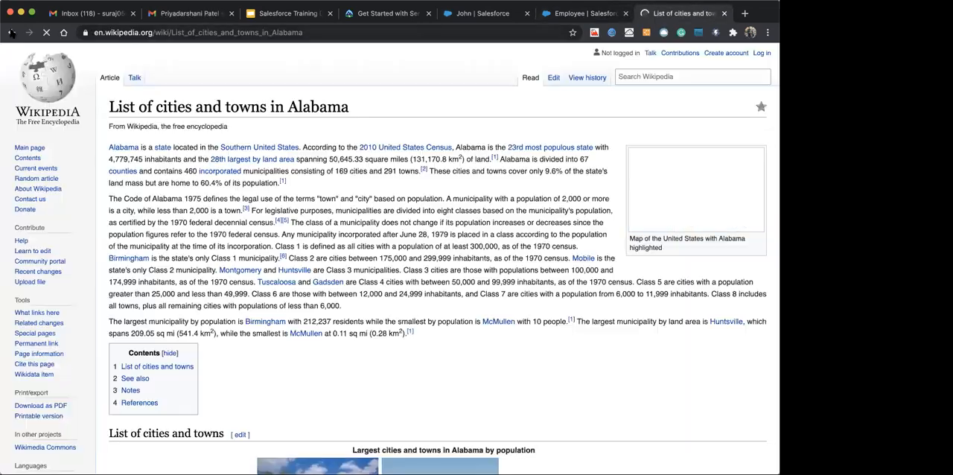
left_click(10, 32)
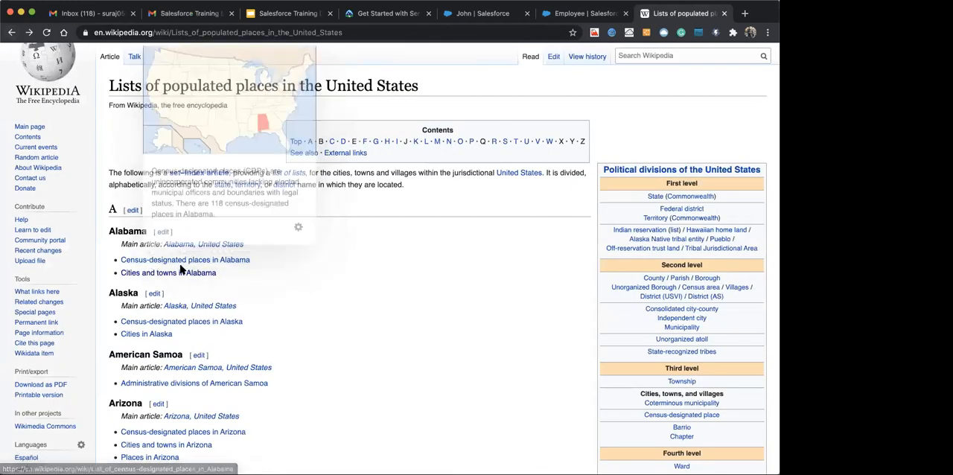
left_click(179, 273)
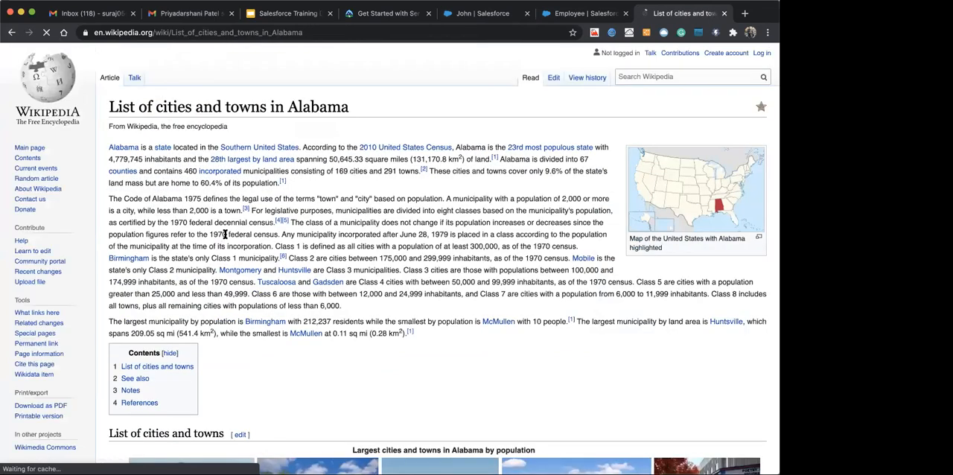
scroll(219, 253, "down", 7)
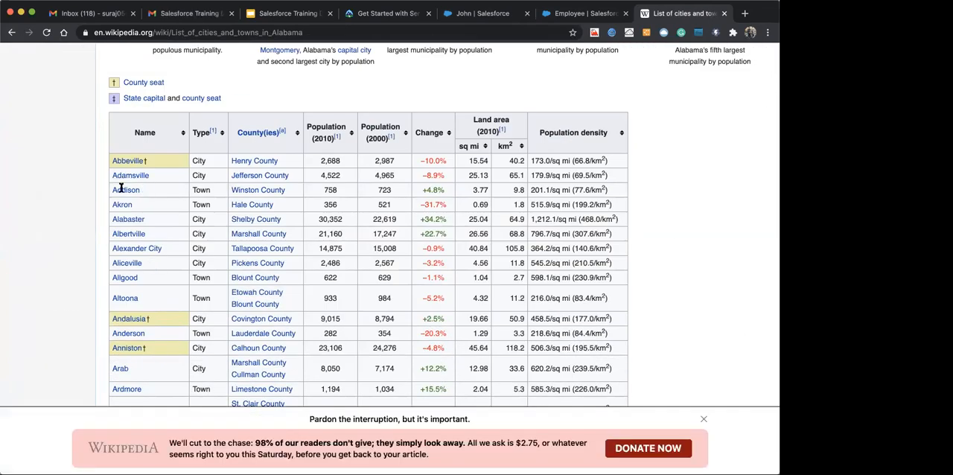
Copy Addison from Wikipedia's Alabama table, switch to Salesforce Setup and open the Employee object's City field
double_click(121, 189)
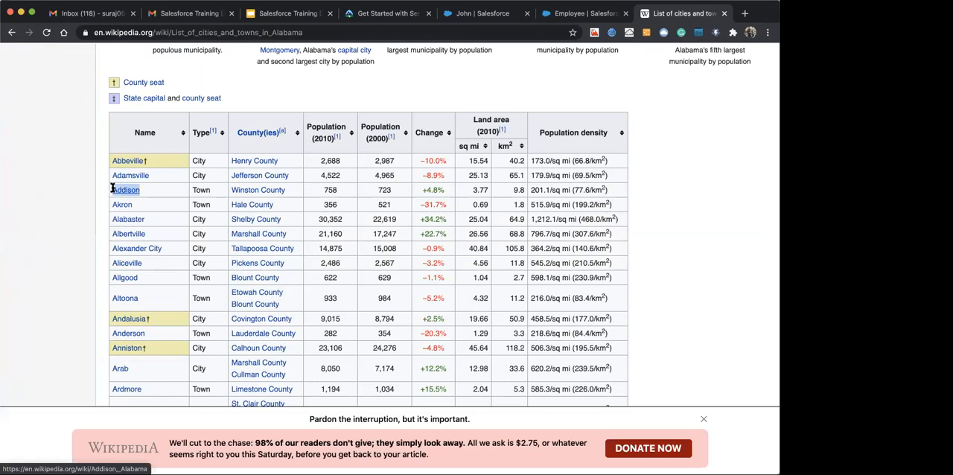
left_click(559, 15)
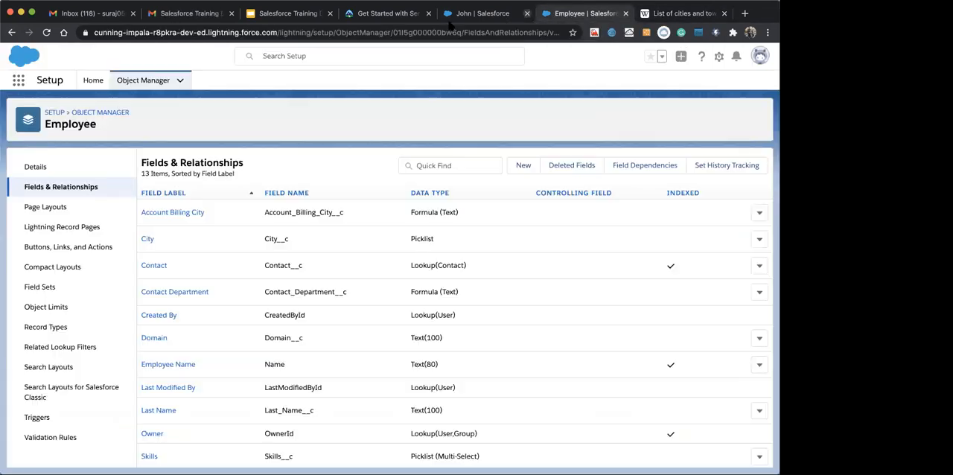
left_click(148, 239)
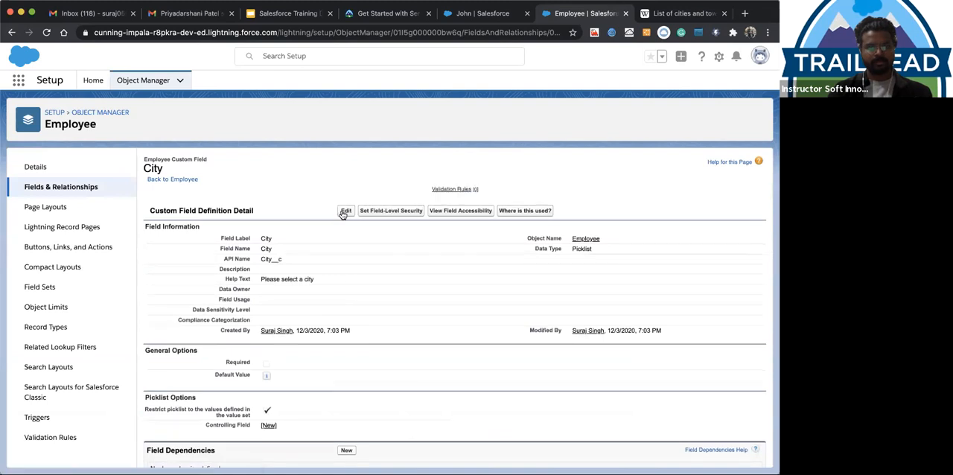
Examine the City field's definition, including its picklist options, field dependencies and list of values
scroll(335, 346, "down", 5)
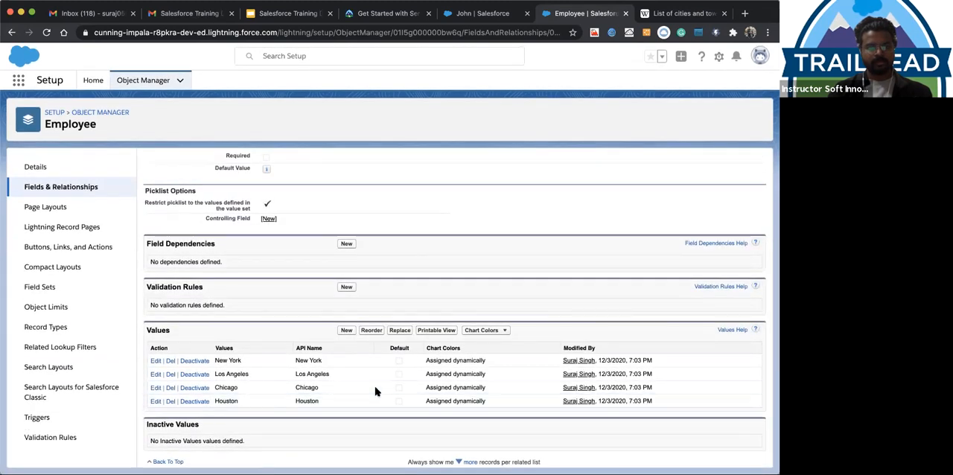
scroll(411, 266, "up", 1)
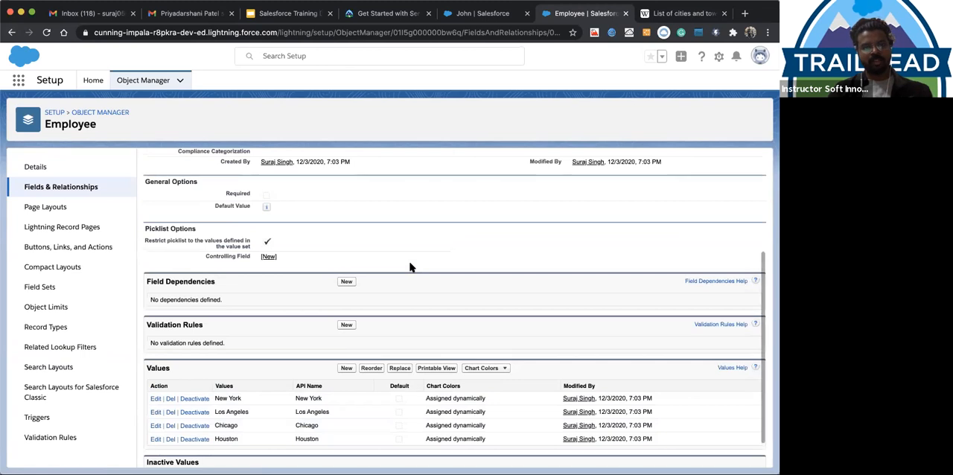
scroll(411, 268, "down", 1)
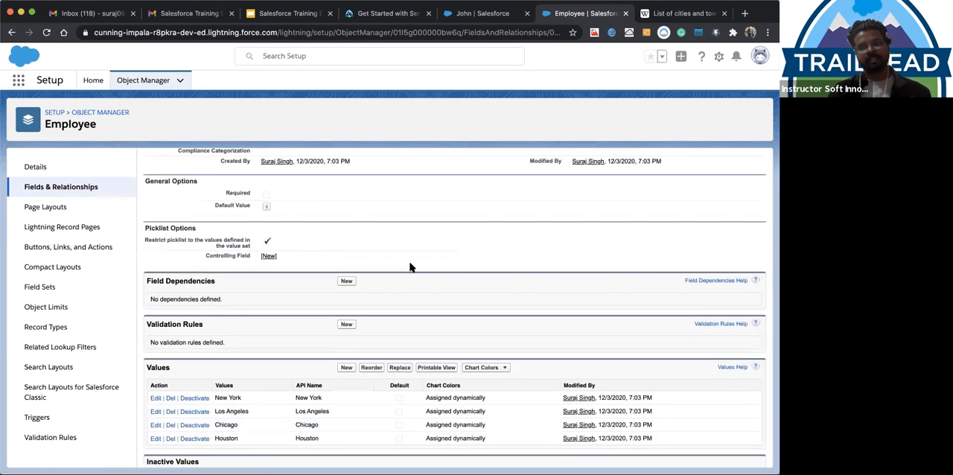
scroll(410, 267, "down", 1)
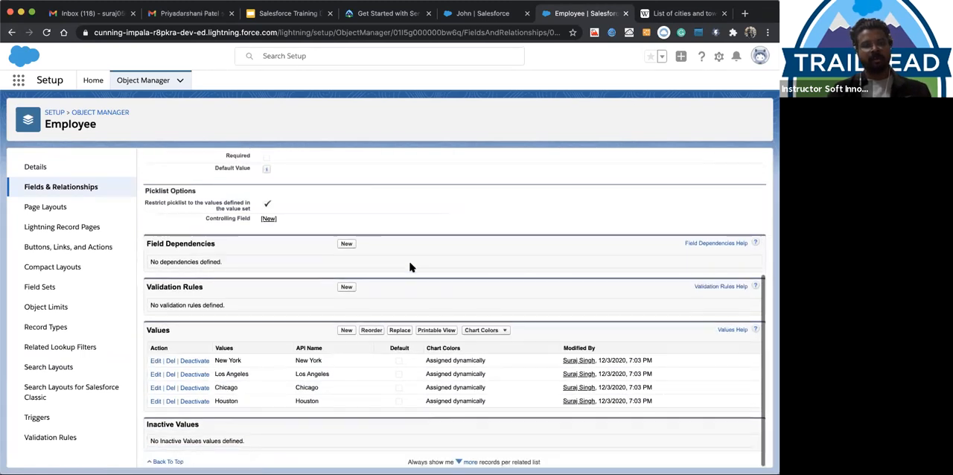
scroll(421, 238, "up", 5)
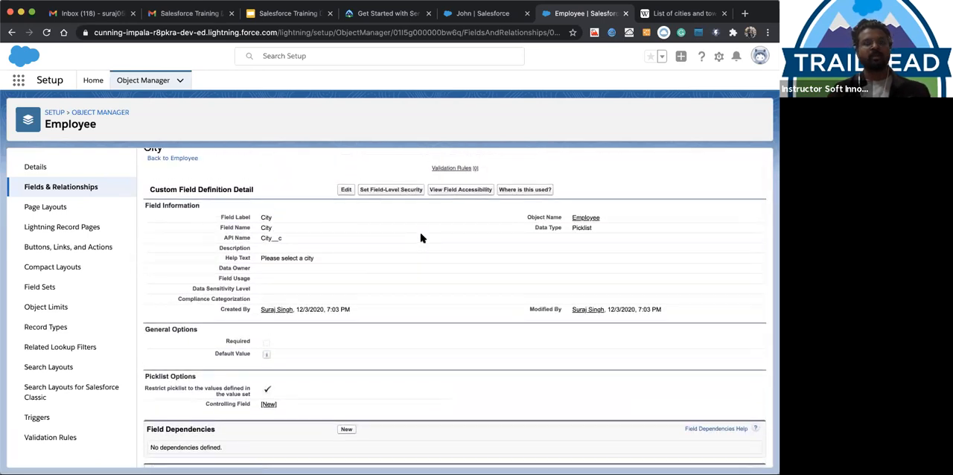
scroll(421, 237, "down", 1)
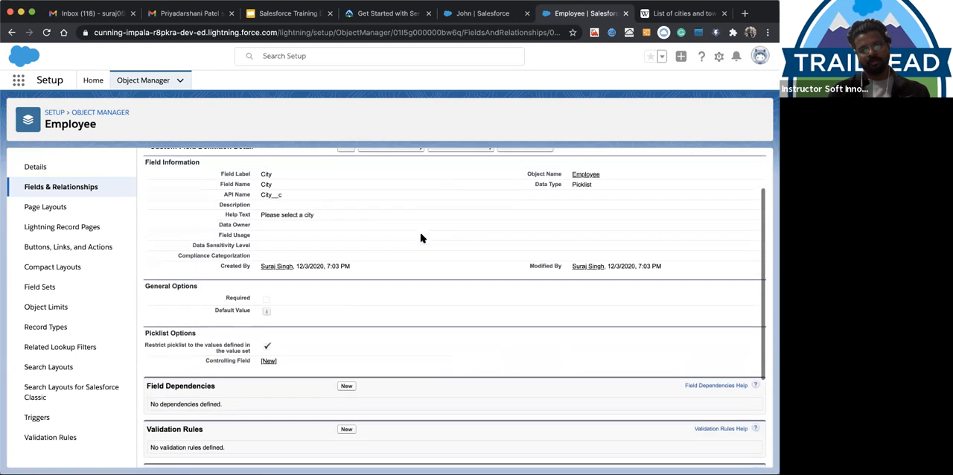
scroll(333, 212, "up", 2)
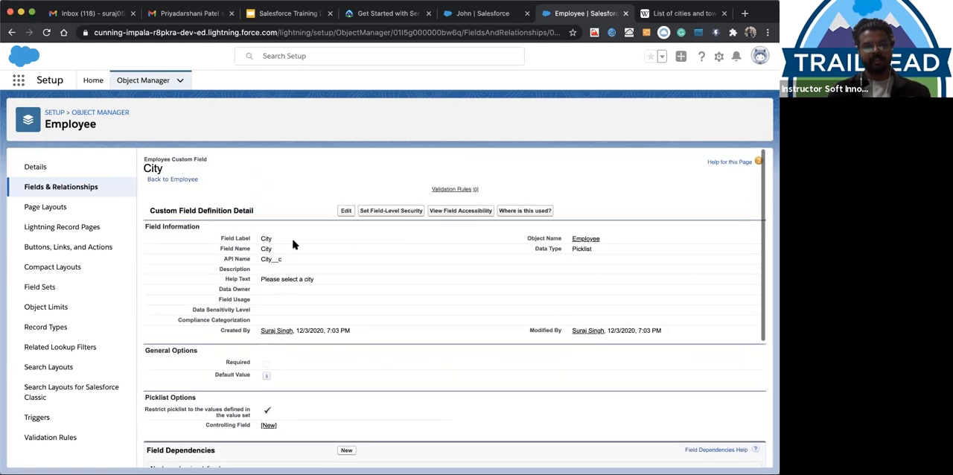
scroll(327, 261, "down", 5)
scroll(320, 254, "up", 5)
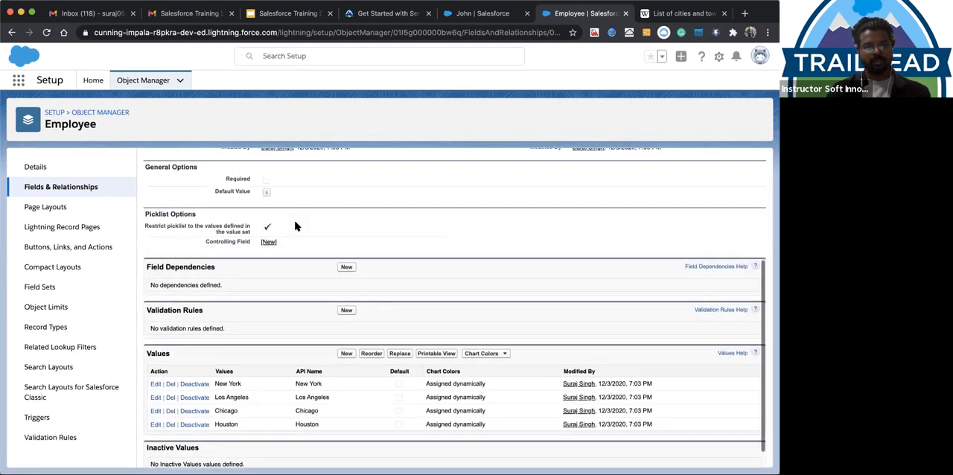
scroll(178, 233, "down", 5)
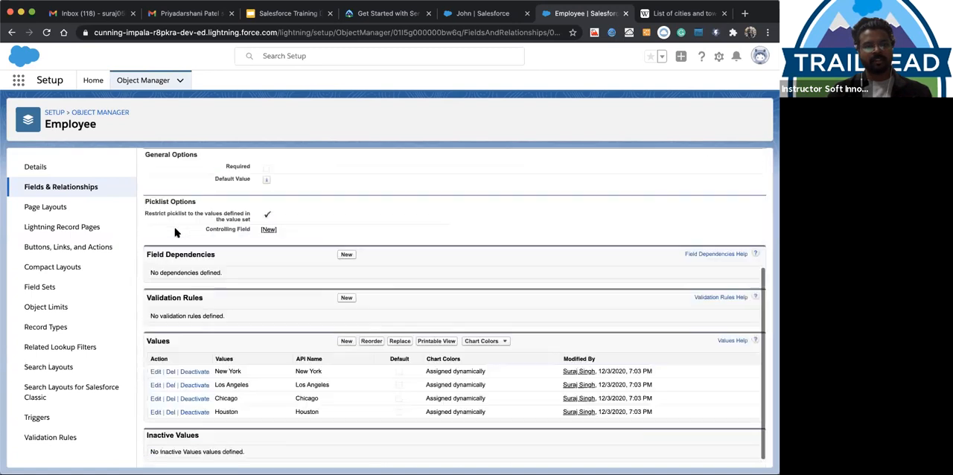
Start adding new City picklist values and enter Addison and Altoona on separate lines, copying the names from Wikipedia's Alabama table
left_click(346, 332)
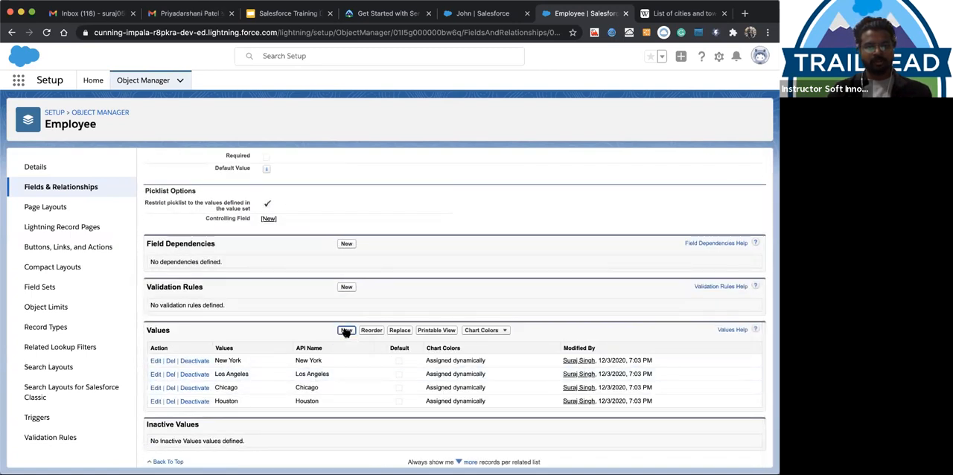
left_click(220, 255)
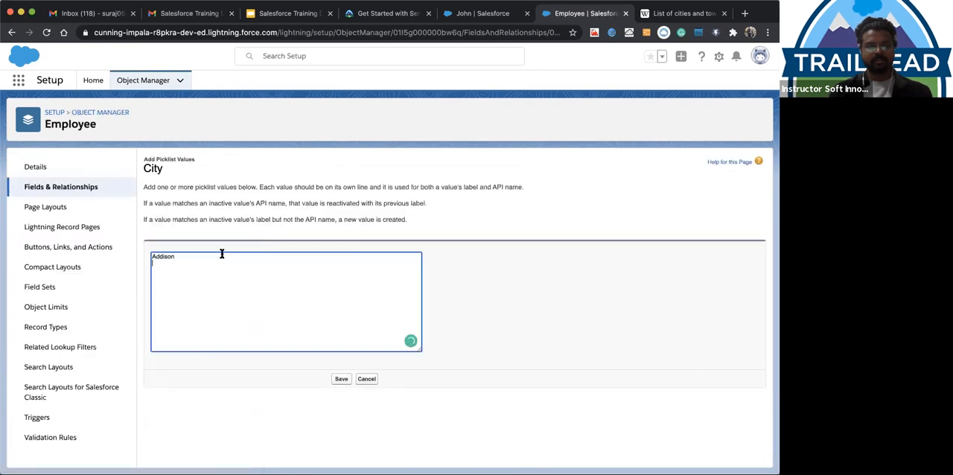
left_click(676, 12)
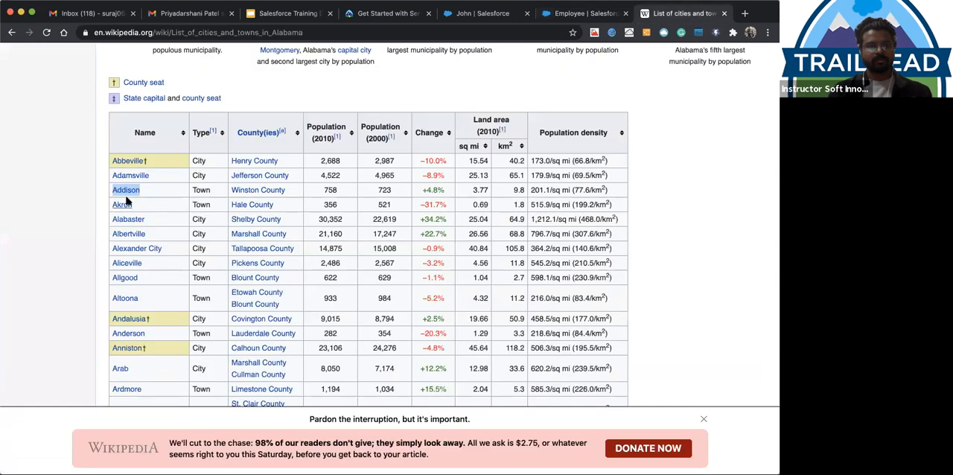
left_click_drag(142, 299, 112, 298)
left_click(586, 12)
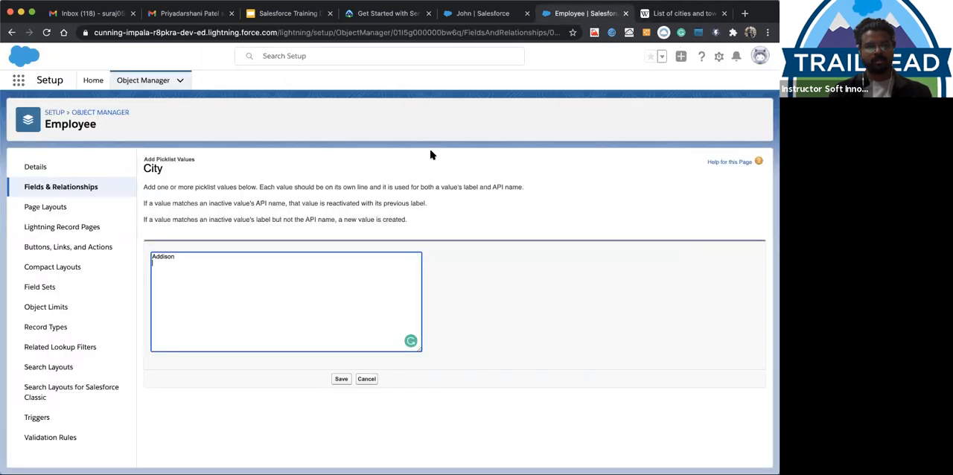
Copy Brighton and Calera from Wikipedia's Alabama table into the new City values, each on its own line
left_click(674, 13)
scroll(55, 376, "down", 1)
scroll(102, 391, "down", 10)
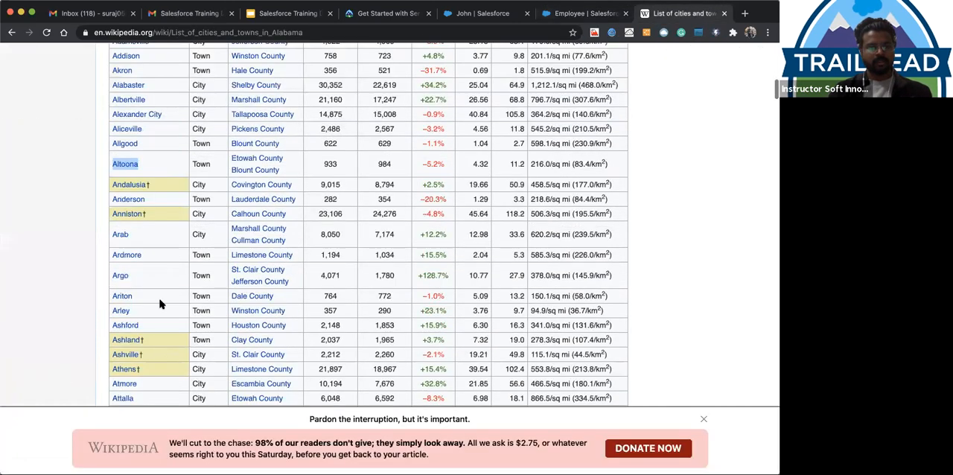
left_click_drag(145, 304, 111, 302)
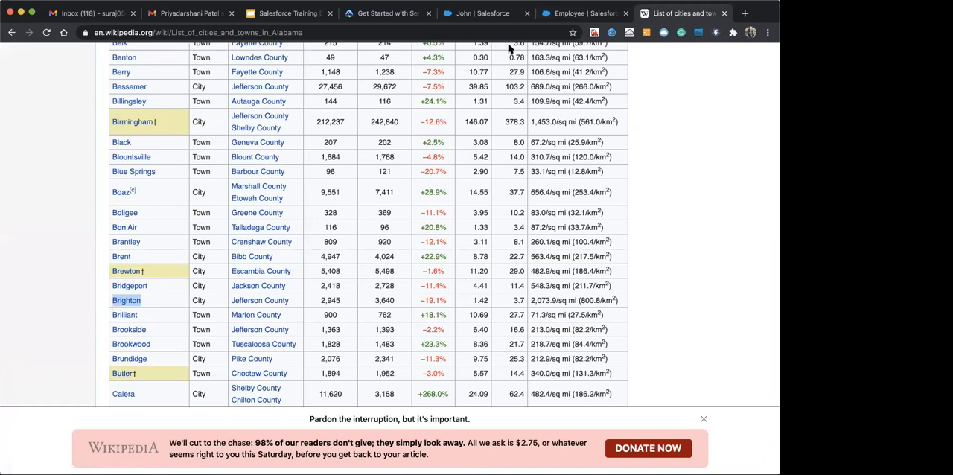
left_click(566, 14)
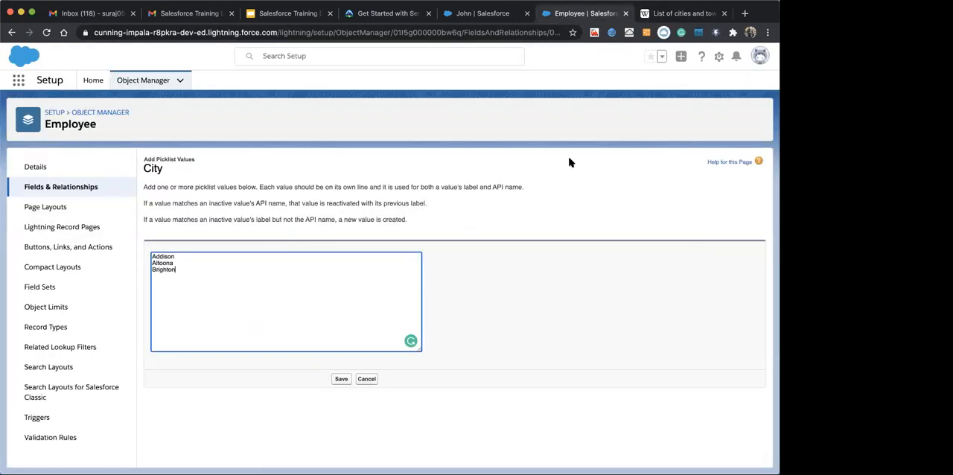
left_click(679, 15)
scroll(166, 305, "down", 3)
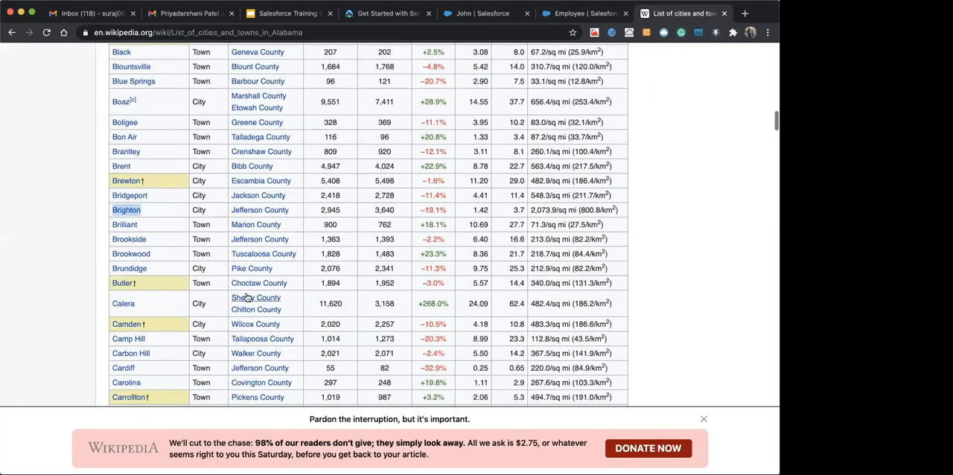
left_click_drag(140, 305, 111, 304)
mouse_move(119, 304)
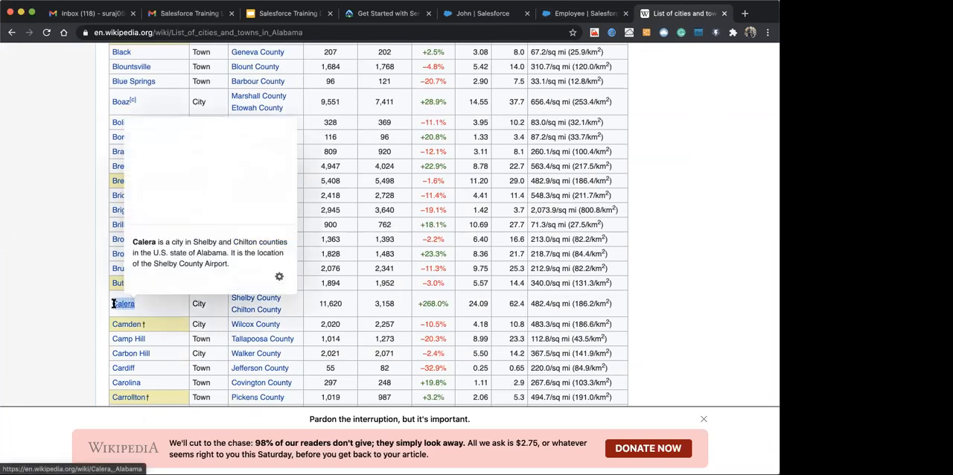
key("ctrl+shift+Tab")
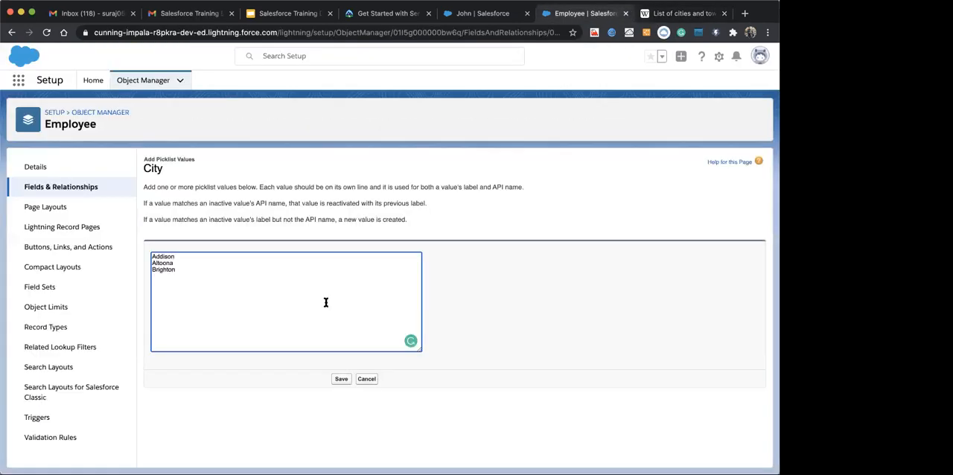
Add Carolina from Wikipedia's Alabama table to the new City values, save them, and review the field's values list
left_click(659, 13)
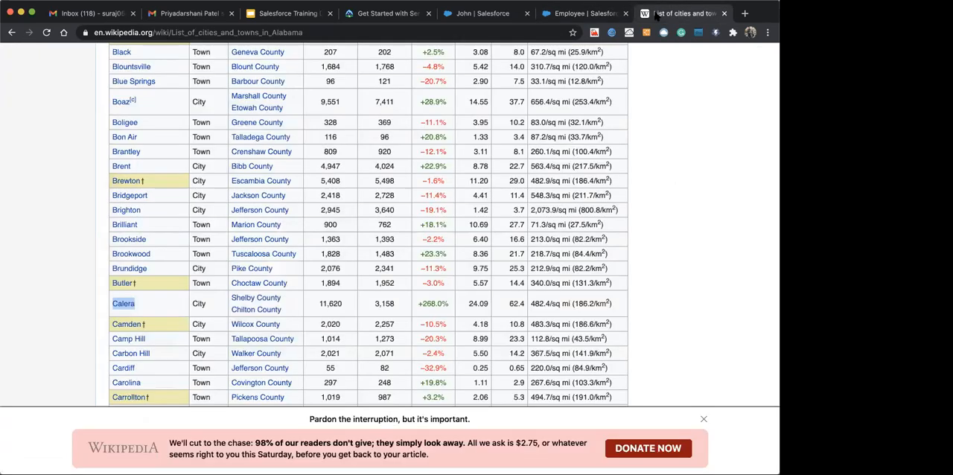
scroll(146, 318, "down", 2)
left_click_drag(145, 316, 112, 315)
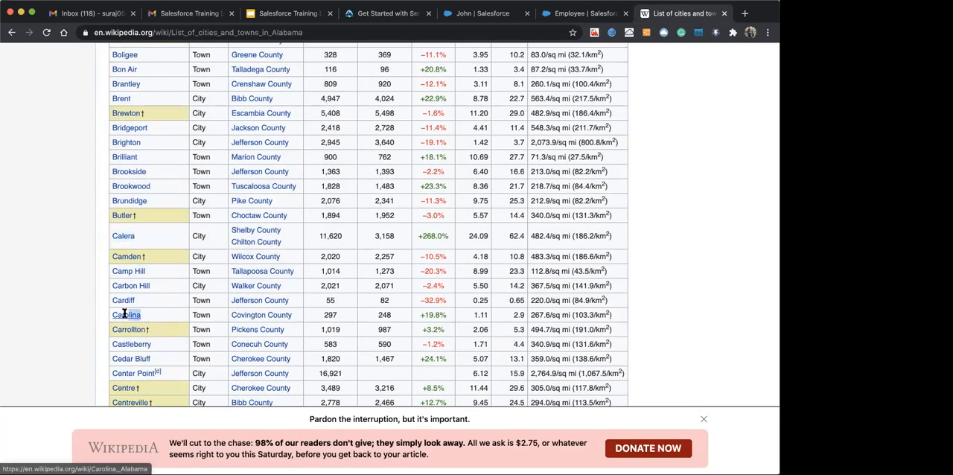
left_click(571, 13)
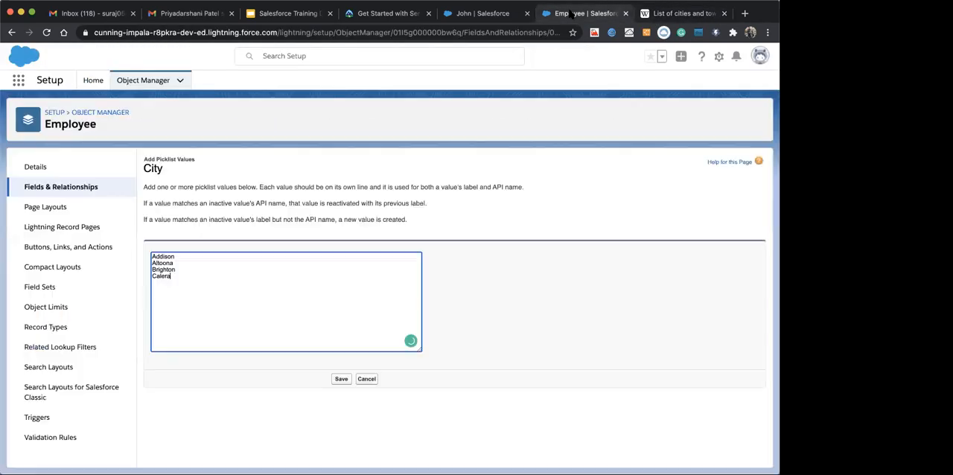
left_click(336, 379)
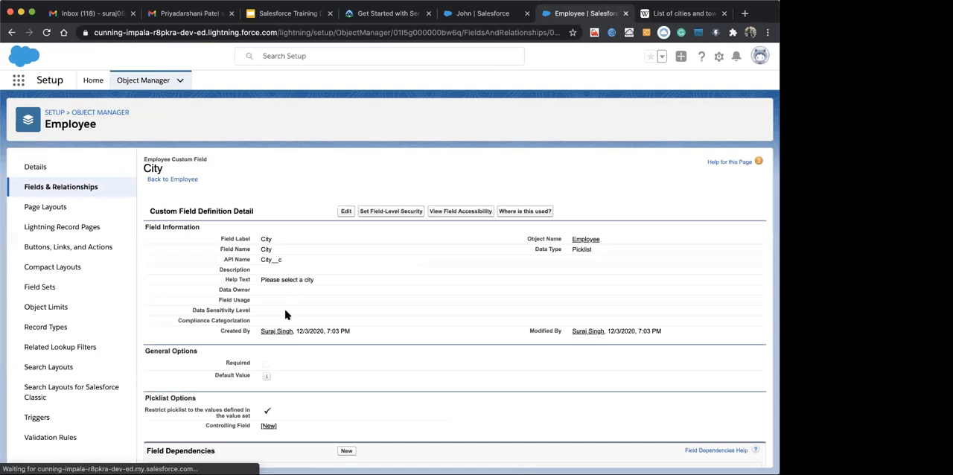
scroll(285, 315, "down", 8)
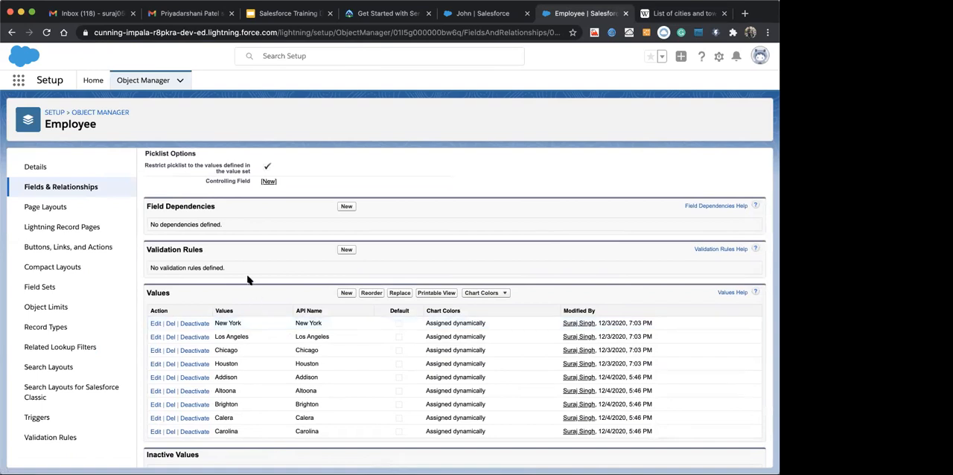
scroll(247, 277, "down", 1)
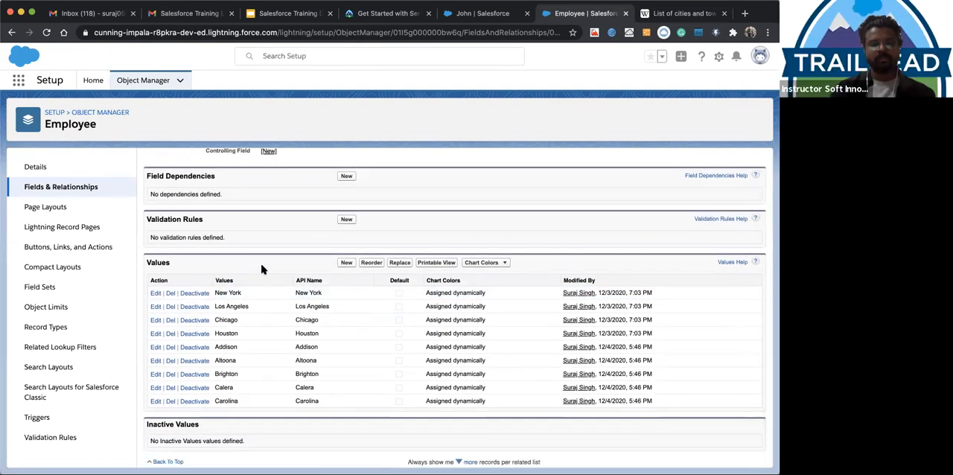
Check the employee record's City, try deleting Chicago from the City picklist, look over the replacement choices, and cancel the deletion
left_click(475, 19)
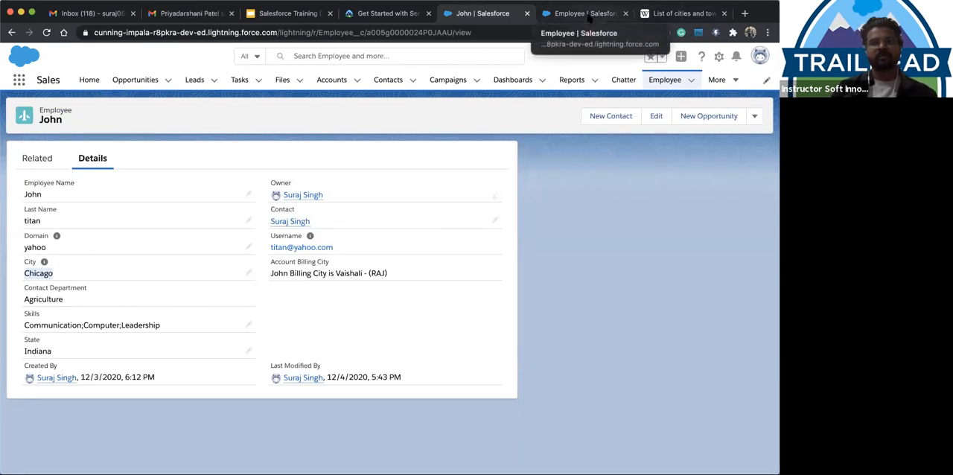
left_click(587, 16)
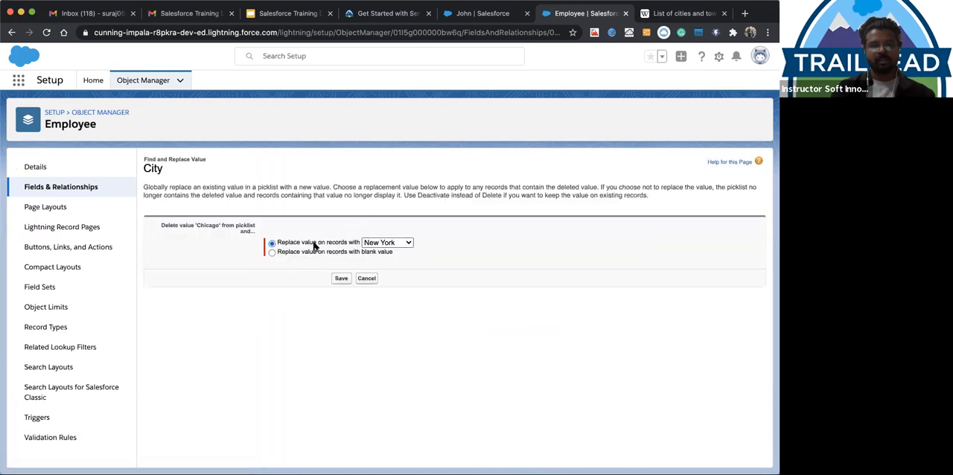
left_click(384, 242)
left_click(358, 227)
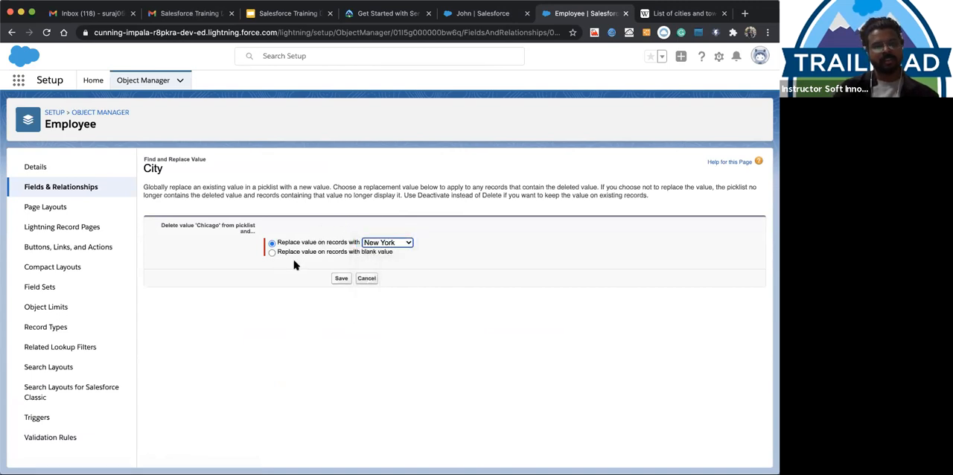
left_click(368, 279)
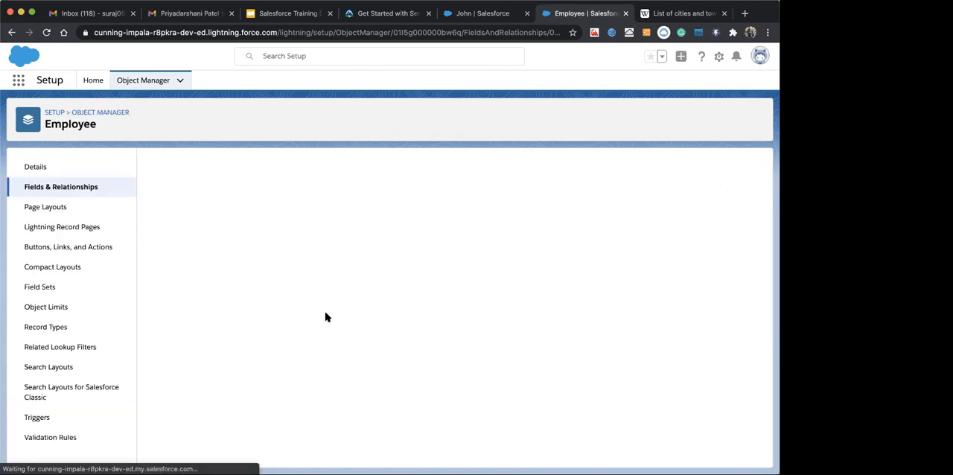
scroll(320, 305, "down", 5)
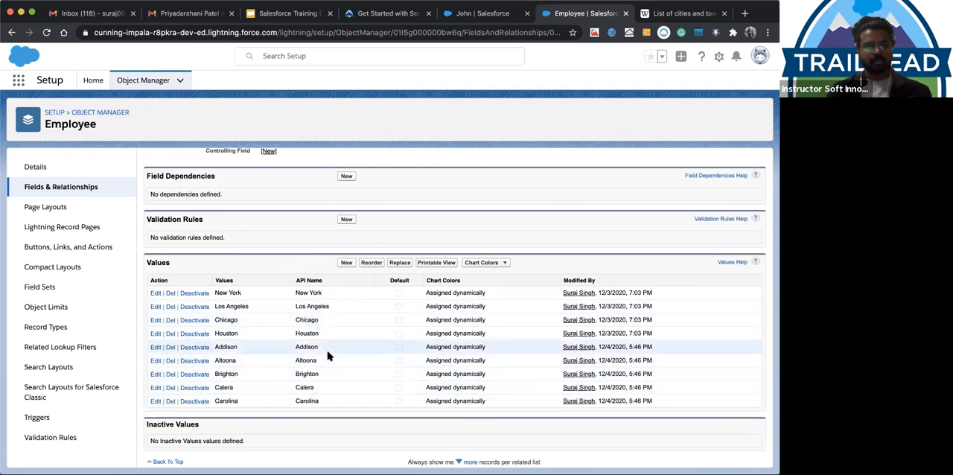
Look over the State choices on the employee record and open Wikipedia's list of cities in Alaska
left_click(472, 16)
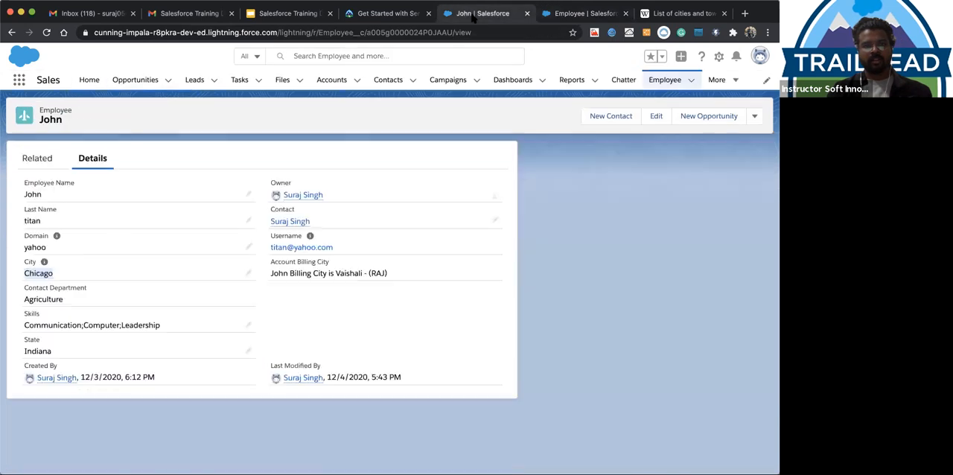
left_click(250, 351)
left_click(97, 375)
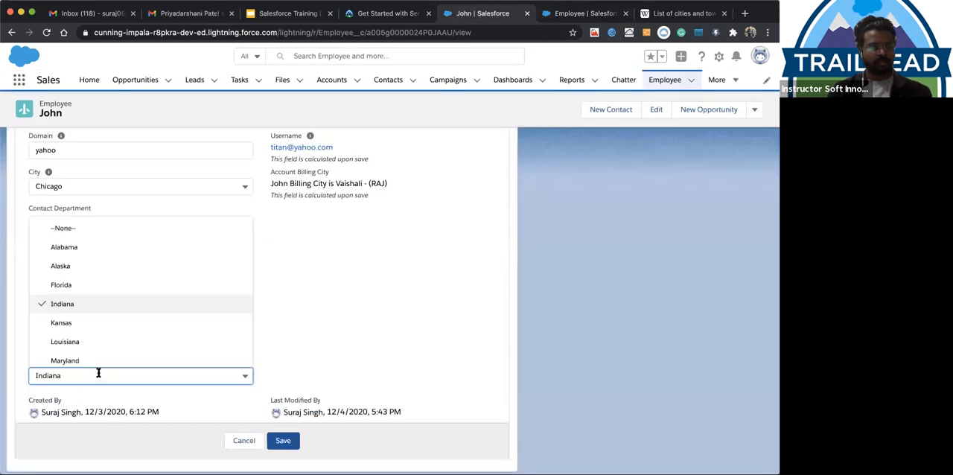
left_click(419, 294)
left_click(674, 14)
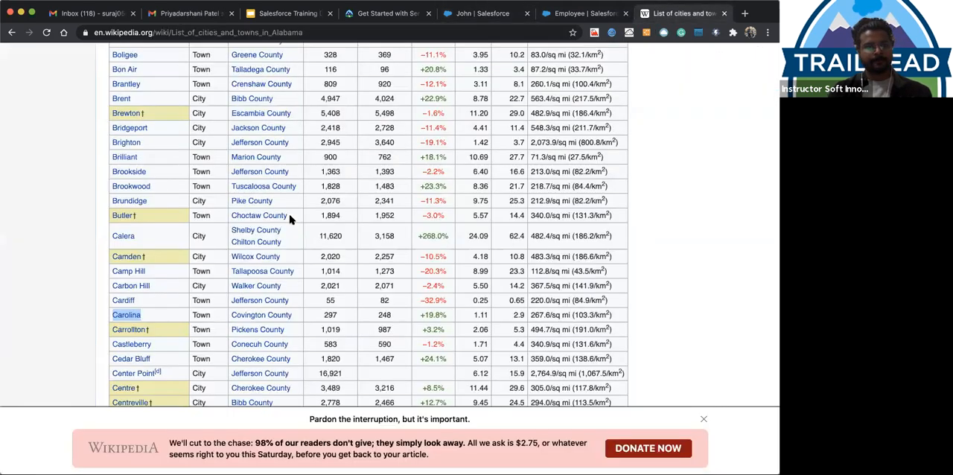
scroll(104, 79, "up", 15)
scroll(105, 80, "up", 10)
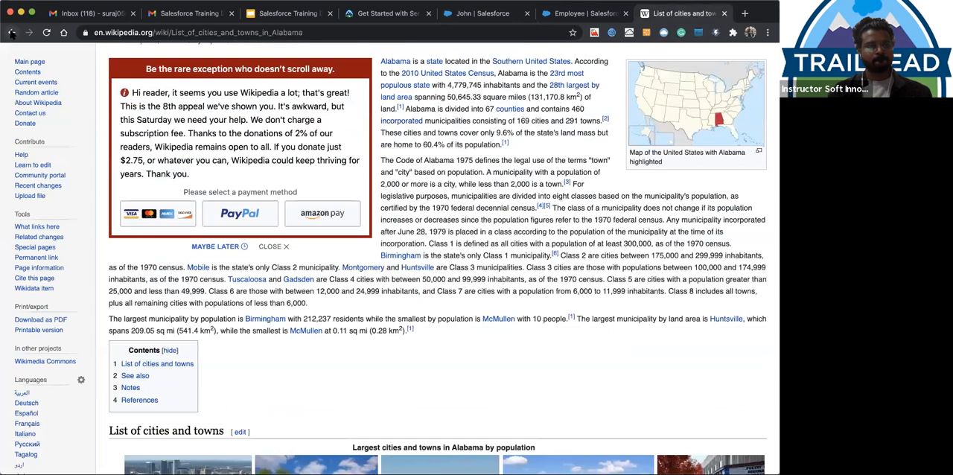
left_click(261, 276)
scroll(224, 298, "down", 2)
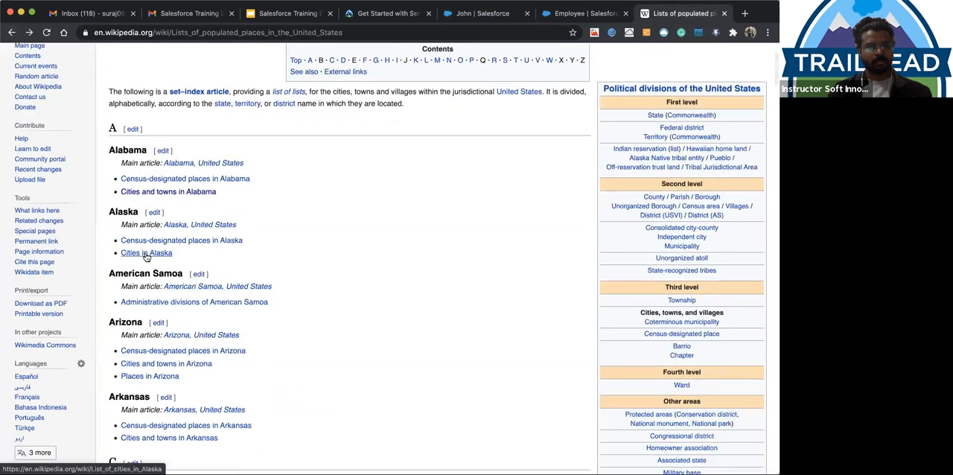
left_click(159, 311)
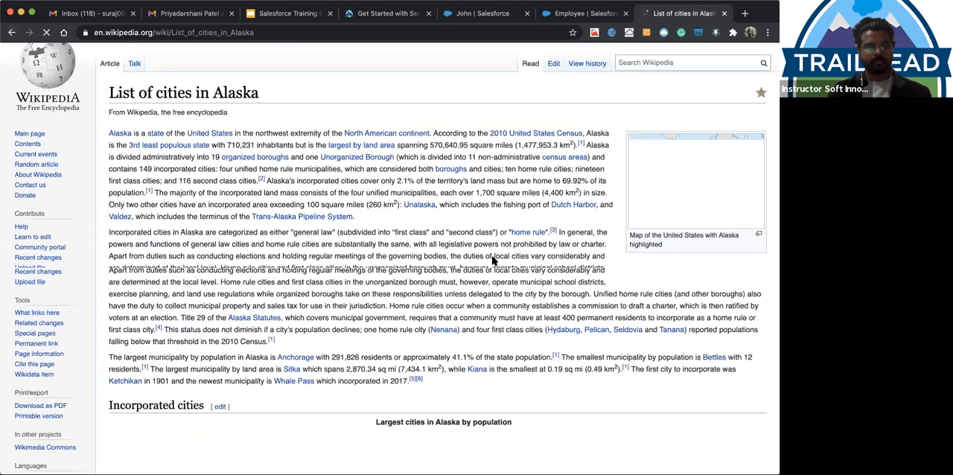
Copy Akiak from Wikipedia's Alaska table and enter it as the first line of a new set of City picklist values
scroll(288, 206, "down", 10)
left_click_drag(139, 112, 112, 112)
key("super+c")
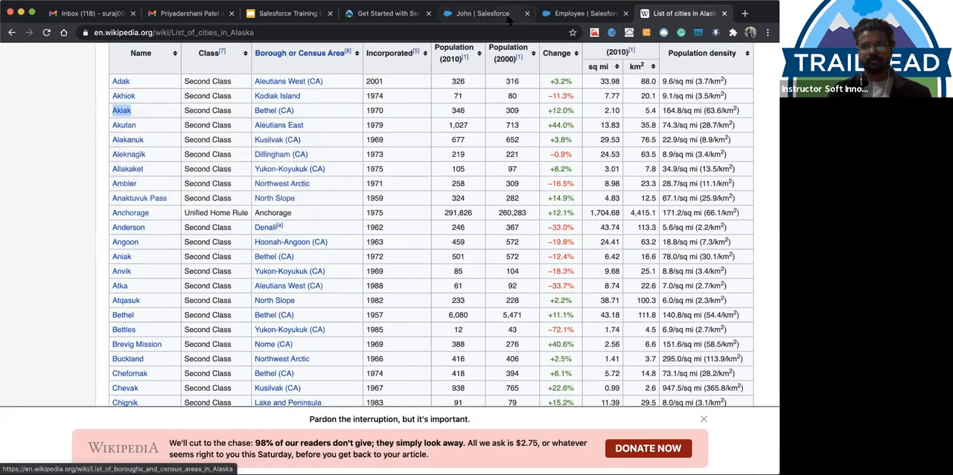
left_click(549, 18)
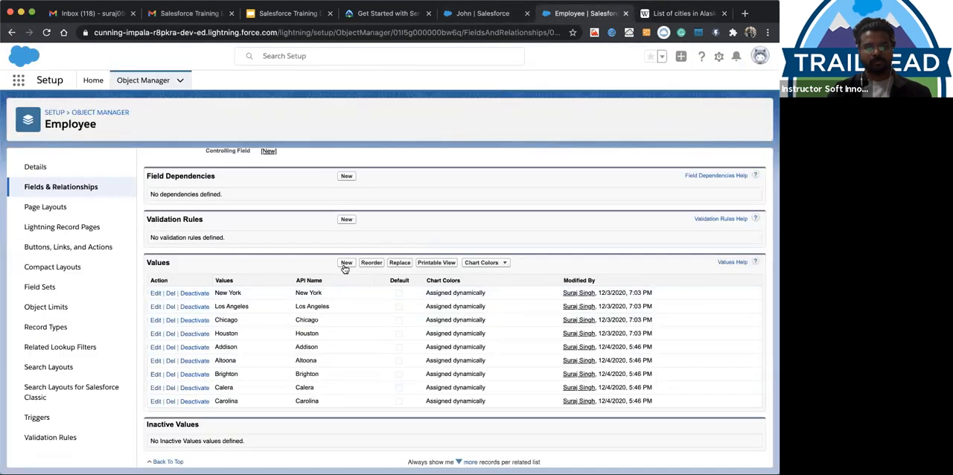
left_click(344, 262)
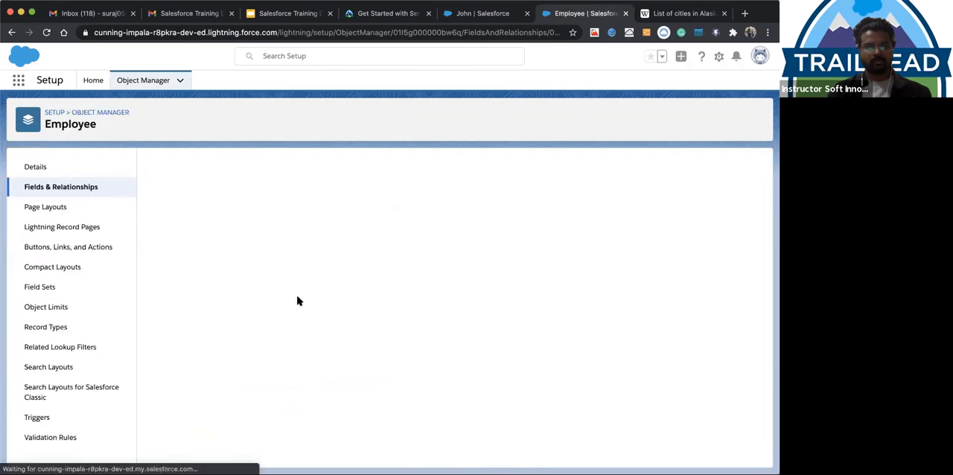
key("super+v")
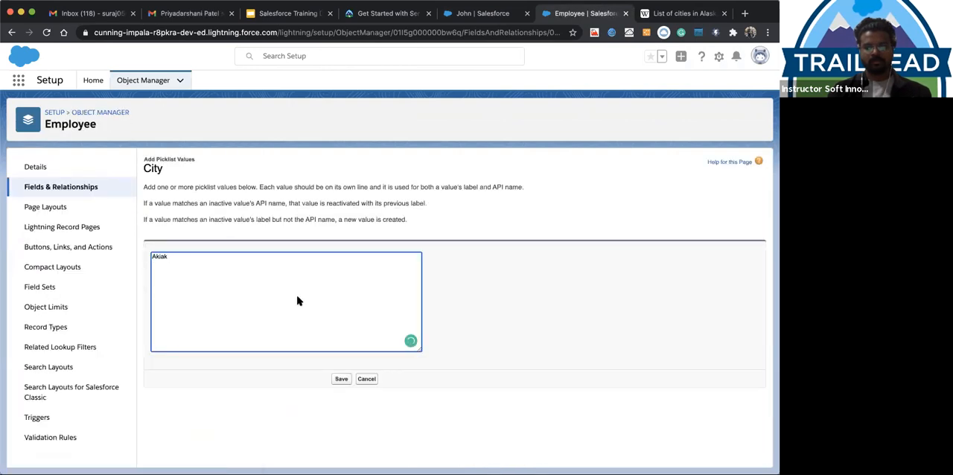
Copy Anderson and Atqasuk from Wikipedia's Alaska table into the new City values, each on its own line
key("ctrl+Tab")
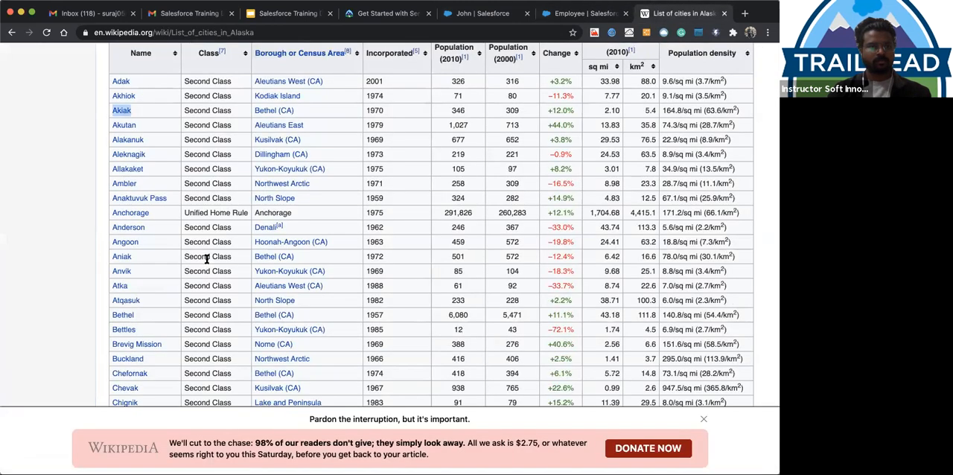
left_click_drag(146, 227, 112, 227)
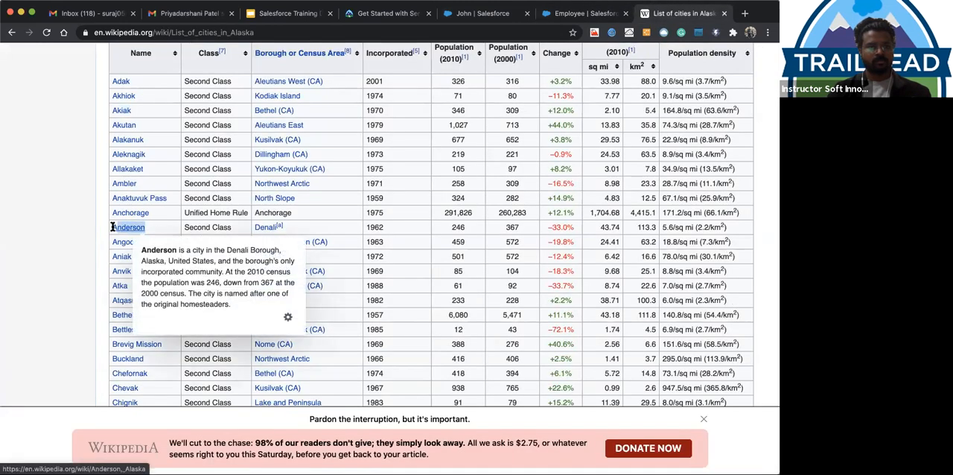
key("ctrl+shift+Tab")
key("Return")
key("ctrl+Tab")
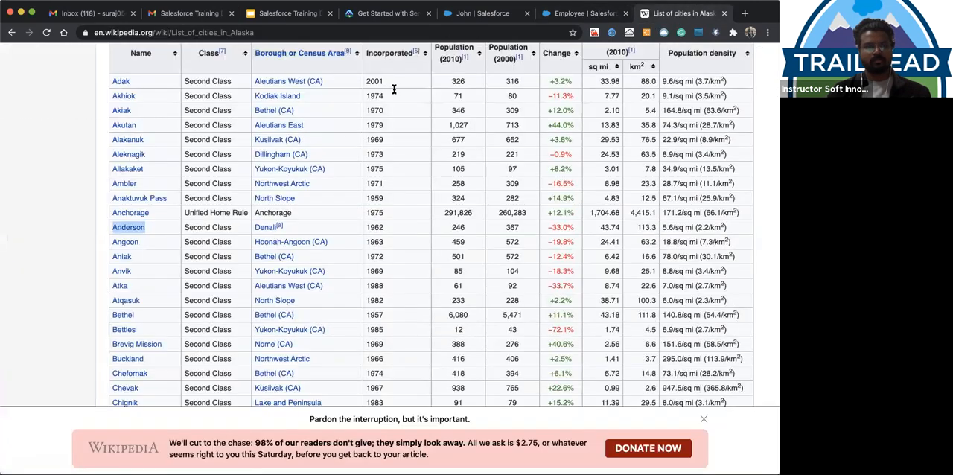
double_click(125, 300)
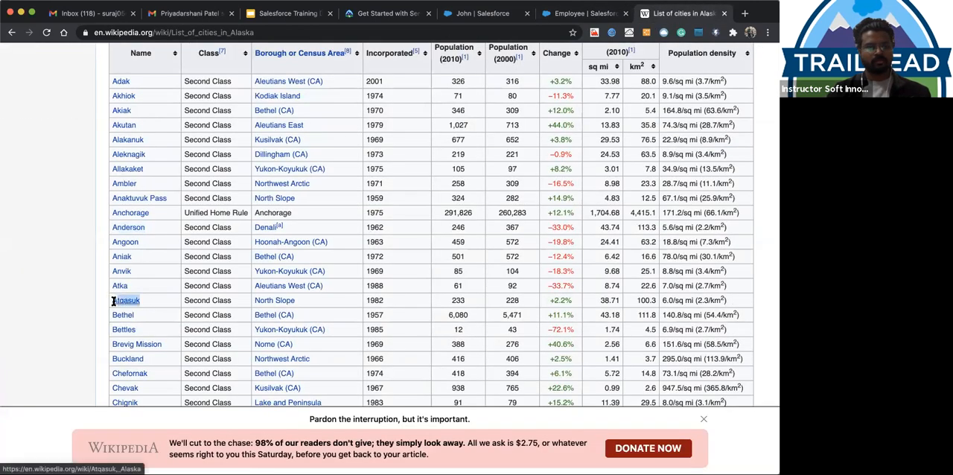
key("ctrl+shift+Tab")
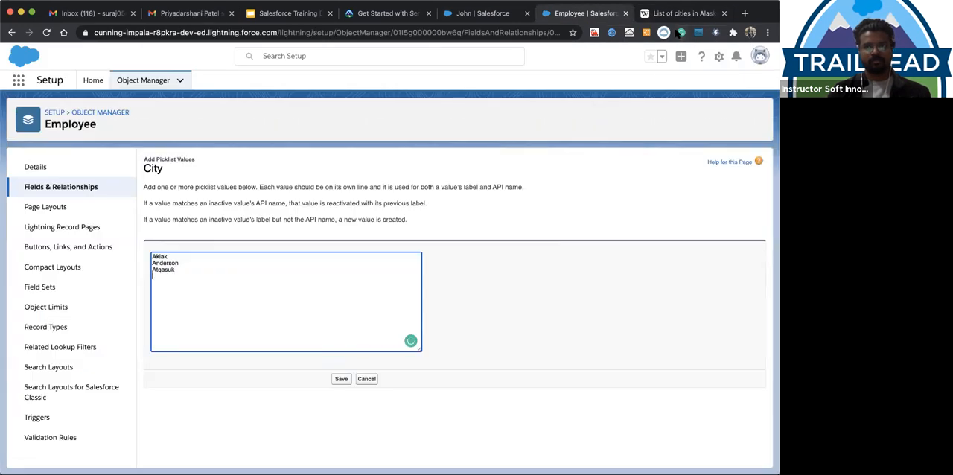
Add Bettles from Wikipedia's Alaska table to the new City values and save them
left_click(676, 16)
double_click(123, 330)
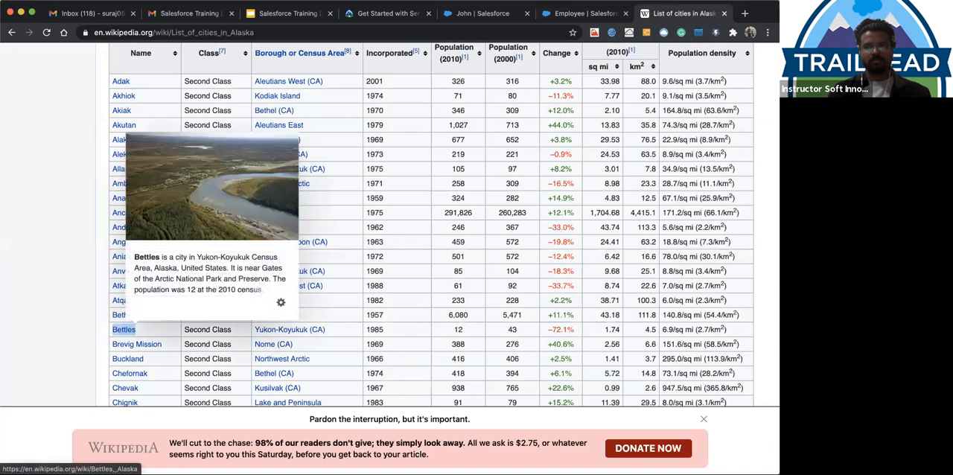
key("ctrl+c")
key("ctrl+shift+Tab")
key("ctrl+v")
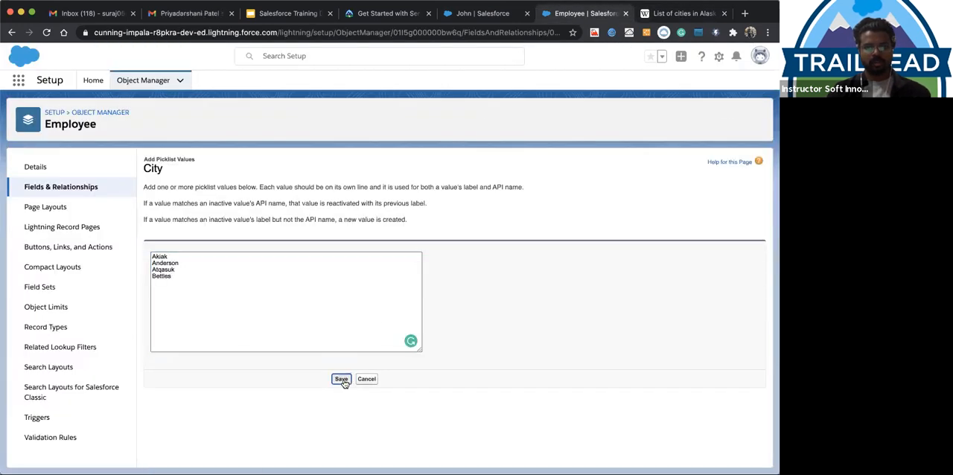
left_click(341, 380)
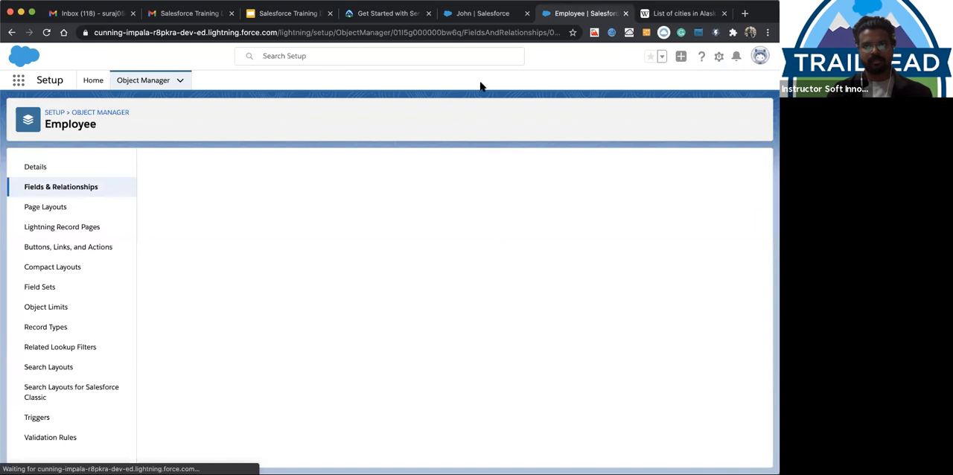
Check the State choices on the employee record for another state and open Wikipedia's list of cities in Indiana
left_click(463, 13)
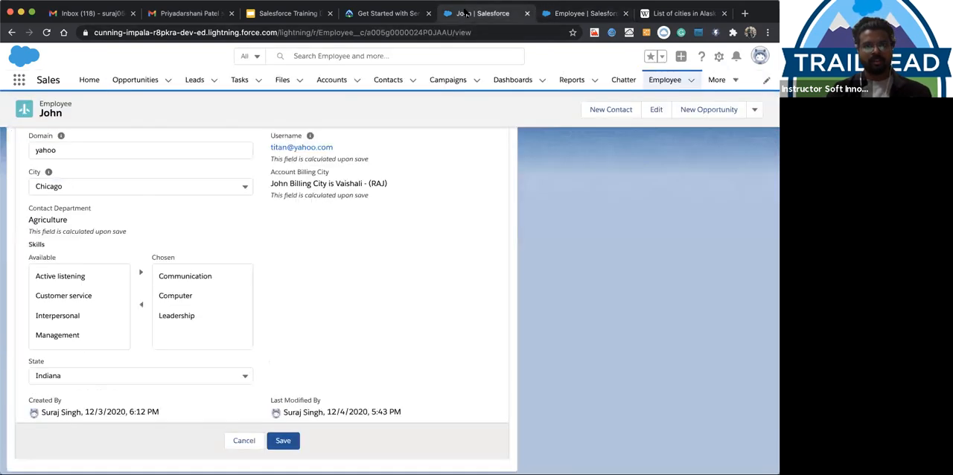
left_click(111, 375)
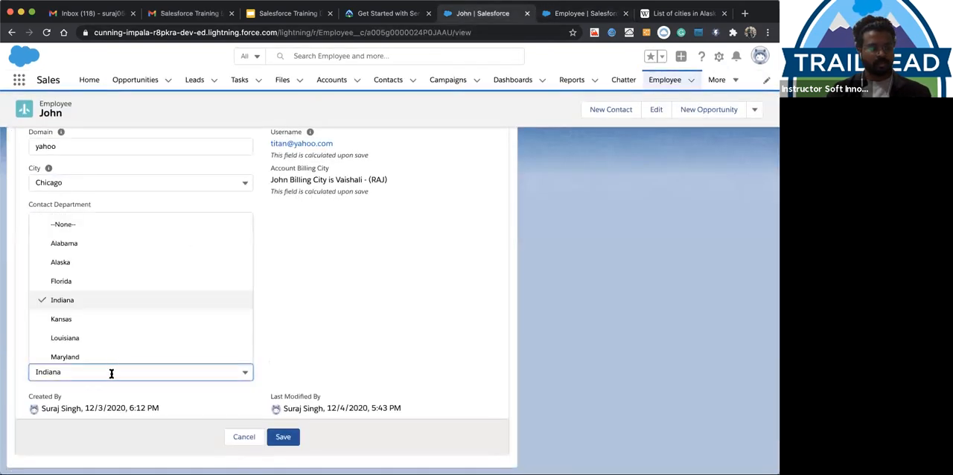
left_click(332, 291)
left_click(689, 14)
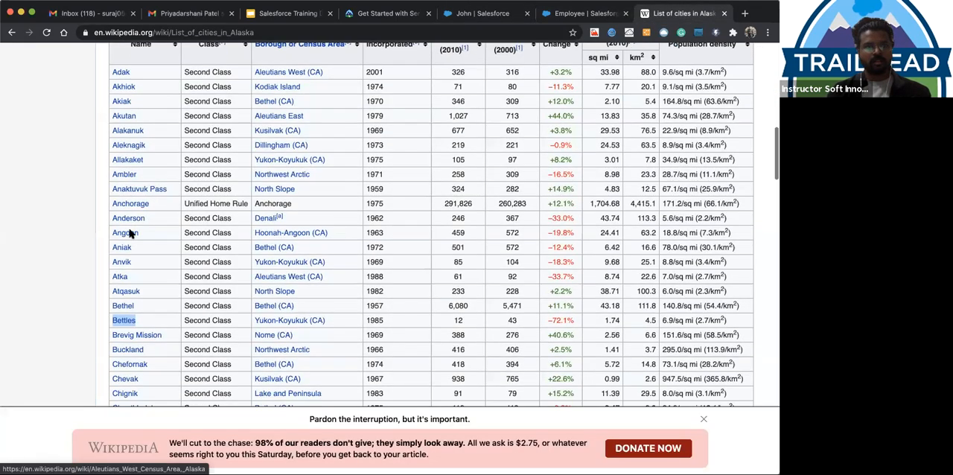
key("alt+Left")
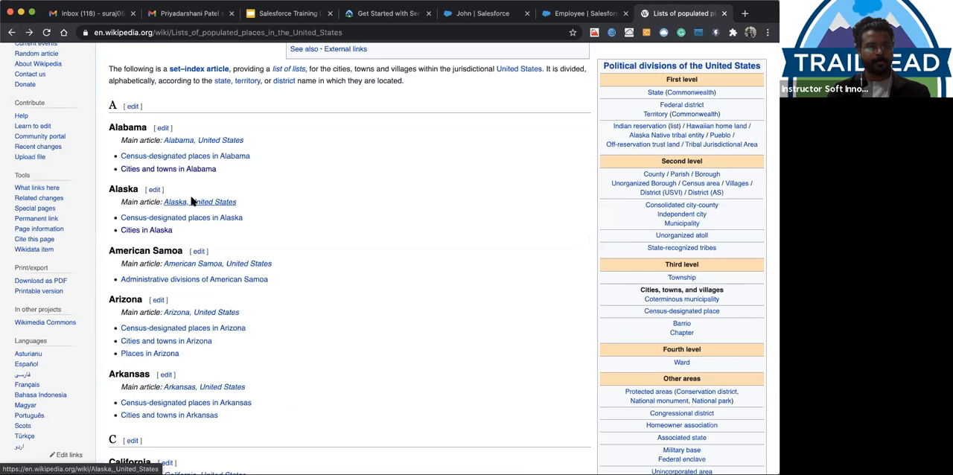
scroll(191, 201, "down", 15)
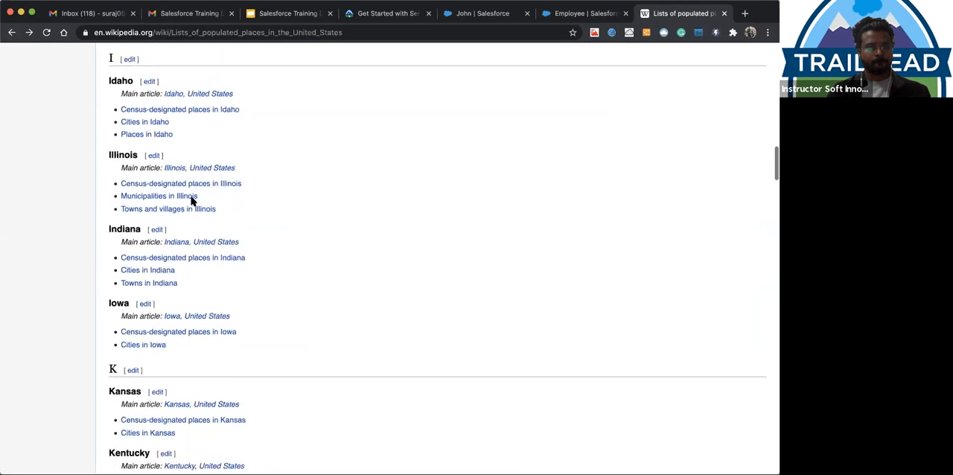
mouse_move(157, 252)
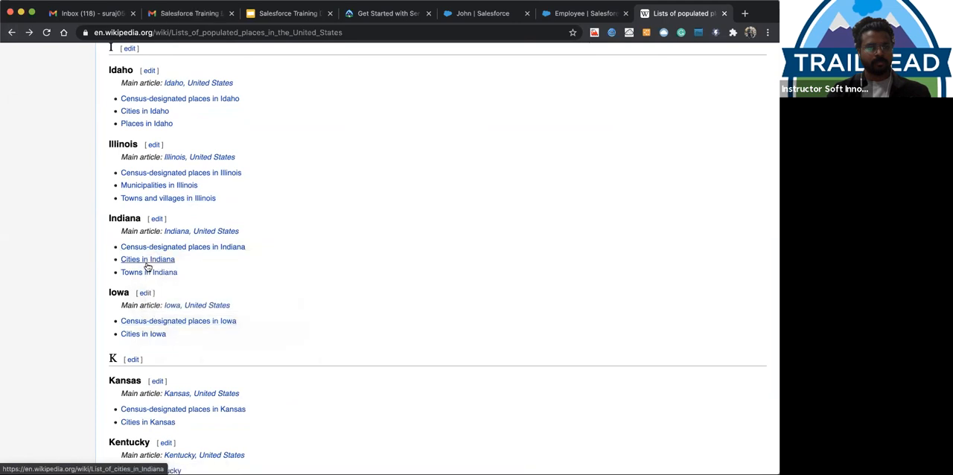
left_click(146, 262)
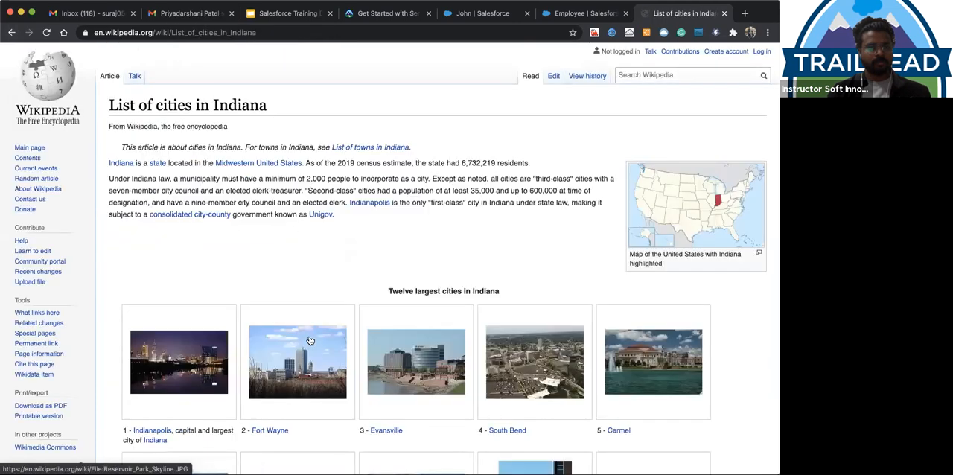
Copy Gary from Wikipedia's Indiana table and enter it as the first line of another set of new City picklist values
scroll(310, 340, "down", 1)
scroll(310, 340, "down", 10)
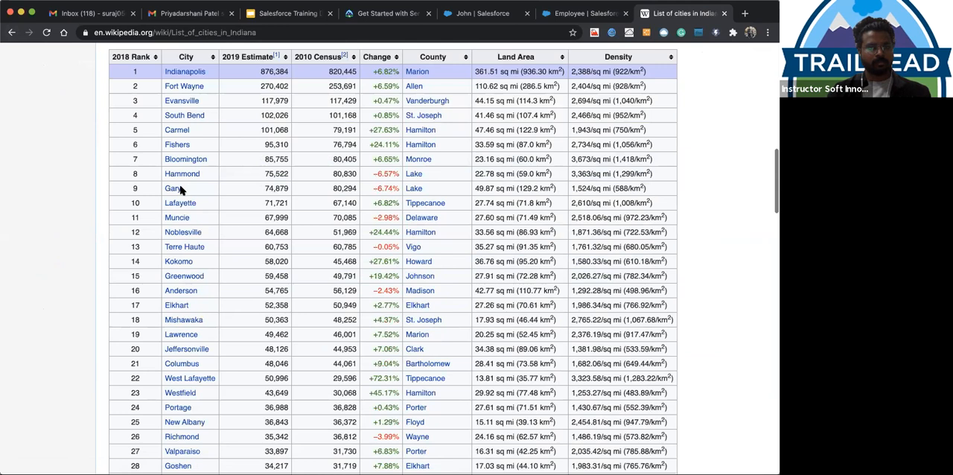
left_click_drag(180, 189, 165, 189)
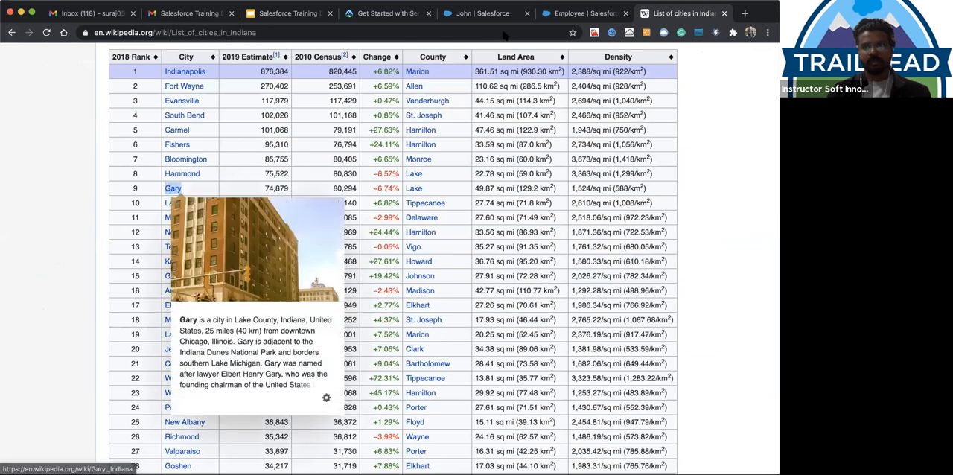
left_click(562, 13)
scroll(336, 276, "down", 5)
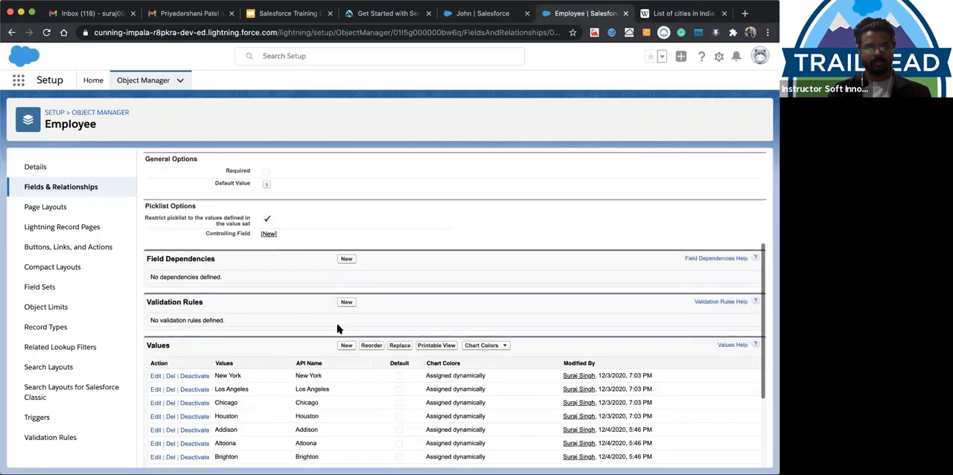
left_click(345, 346)
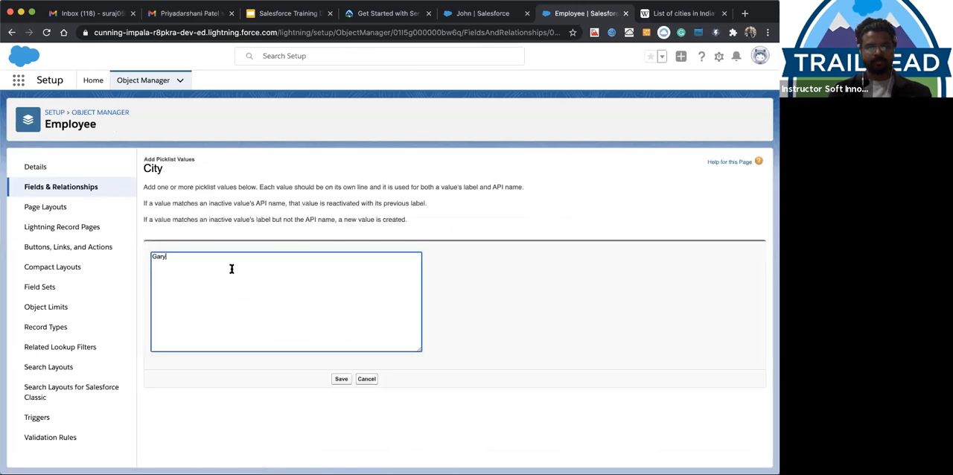
type("Gary")
key("Return")
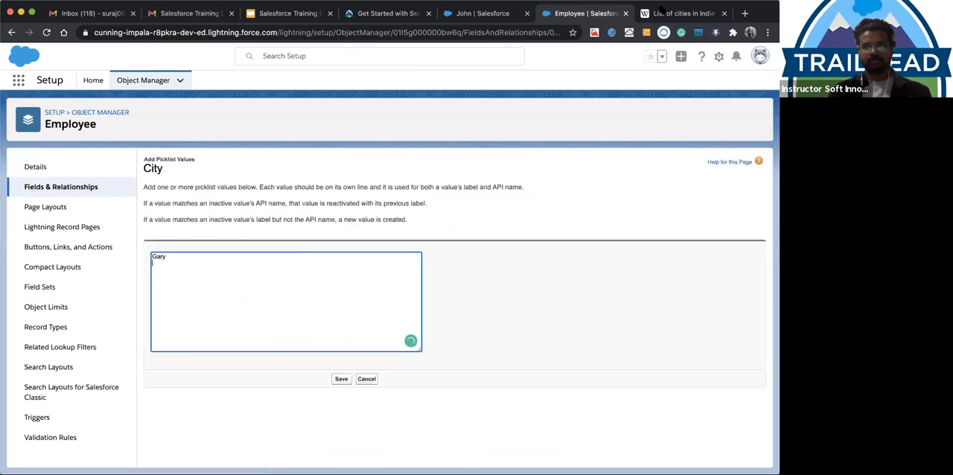
Add Lafayette from Wikipedia's Indiana table to the new City values, save them, and review the City field's values list
left_click(659, 12)
left_click_drag(199, 202, 166, 203)
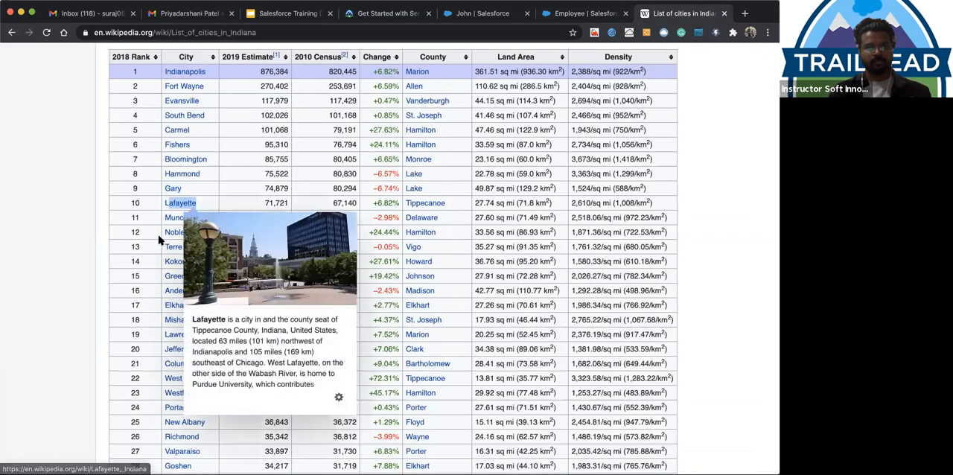
left_click(570, 14)
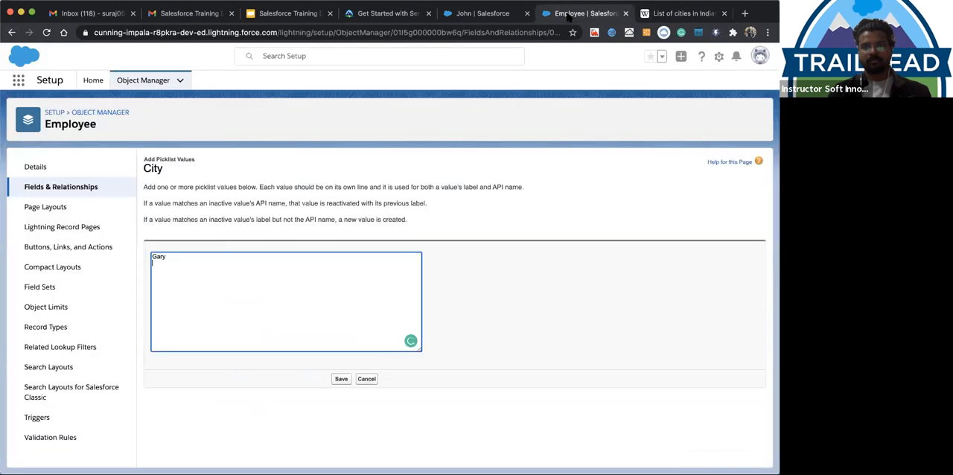
key("Return")
key("super+v")
left_click(341, 379)
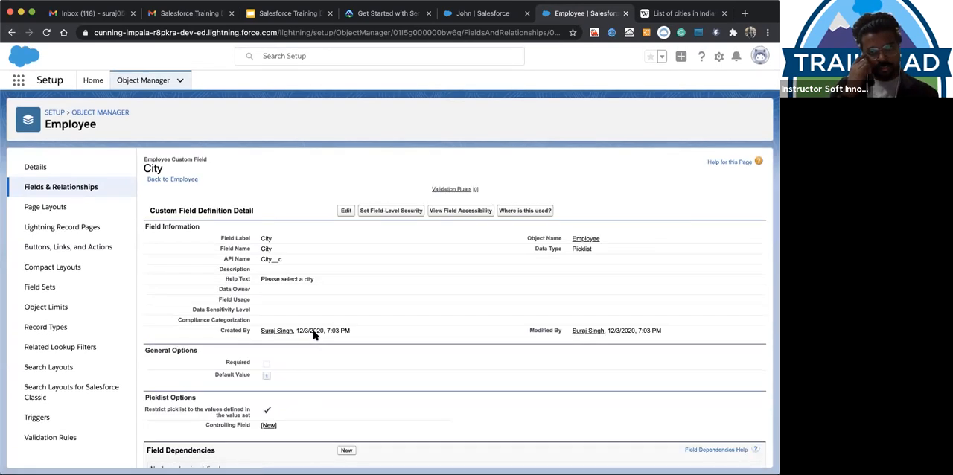
scroll(364, 323, "down", 2)
scroll(330, 370, "down", 10)
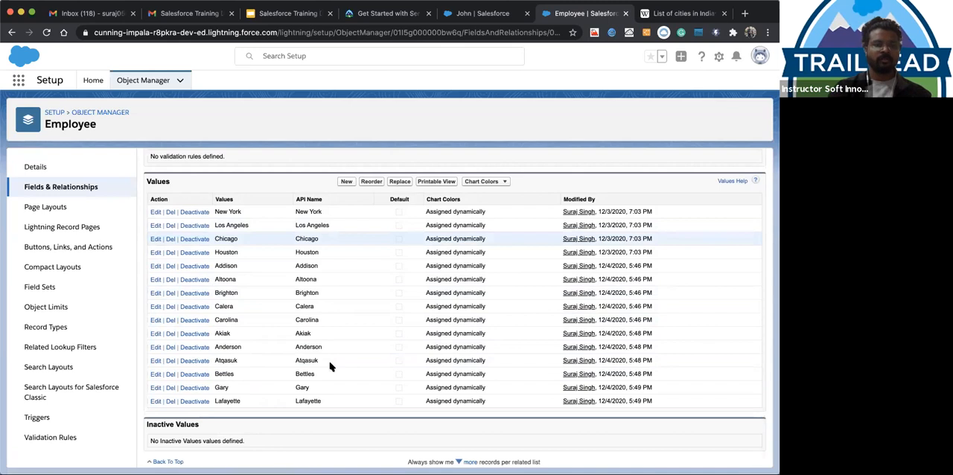
scroll(376, 308, "up", 9)
scroll(344, 233, "up", 2)
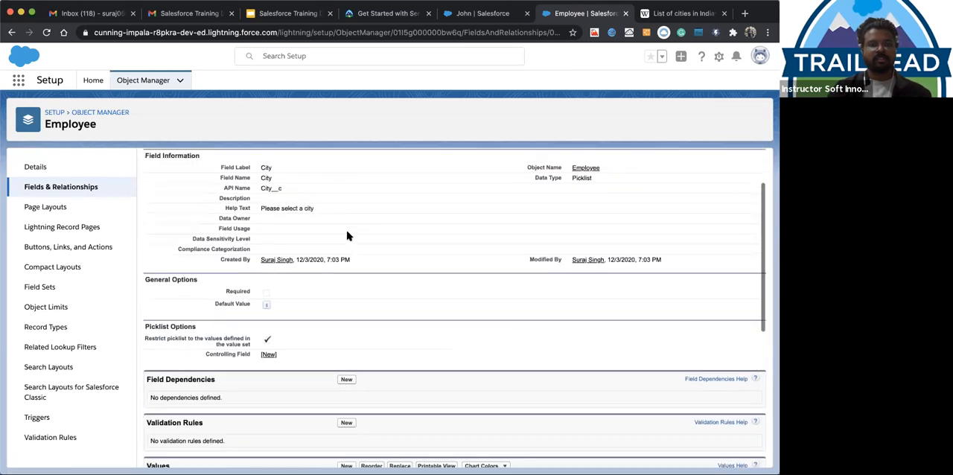
Start a new field dependency from the City field's Field Dependencies section
scroll(335, 237, "down", 3)
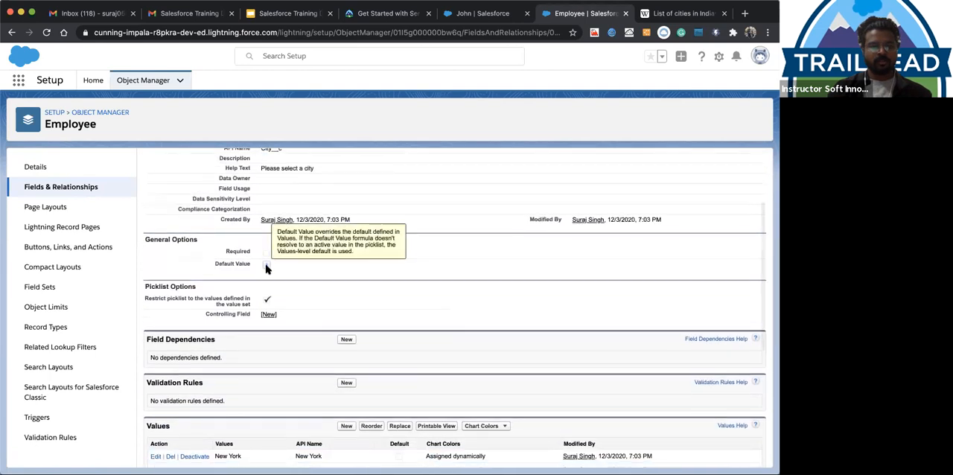
scroll(266, 264, "down", 1)
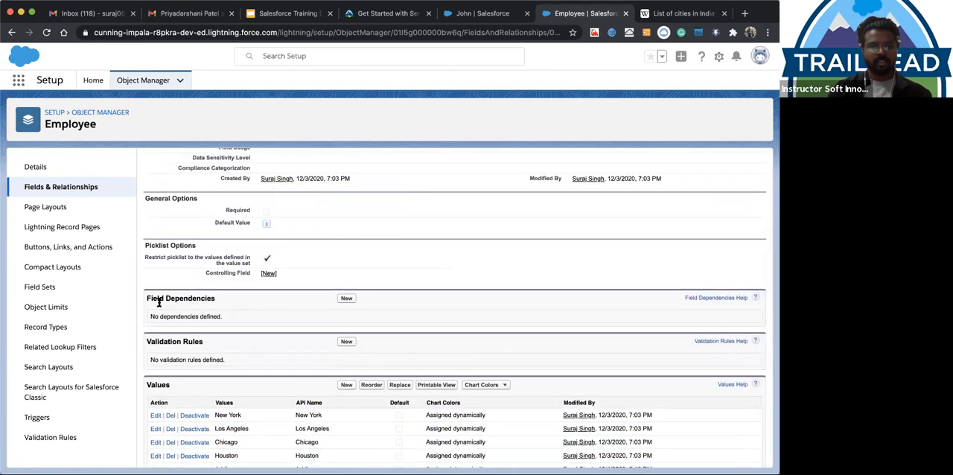
left_click_drag(147, 297, 227, 303)
left_click(288, 310)
left_click(347, 299)
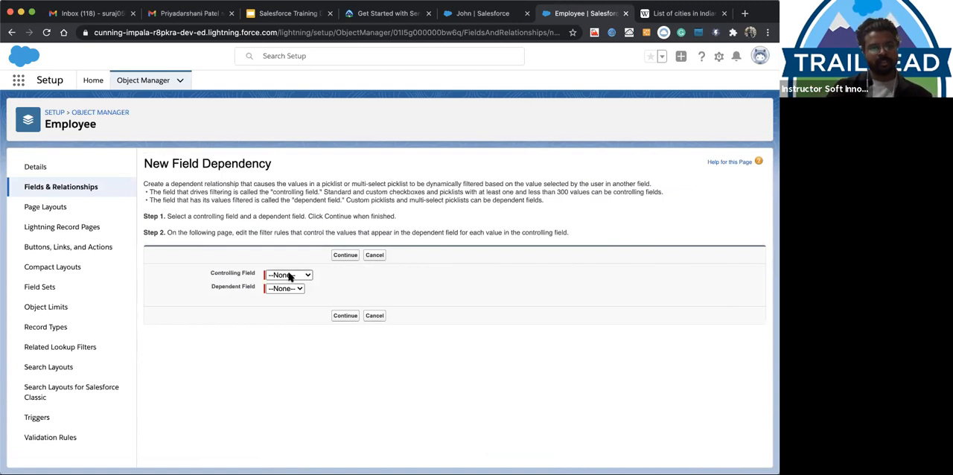
Set State as the controlling field and City as the dependent field, and continue to the state-by-city value grid
left_click(290, 275)
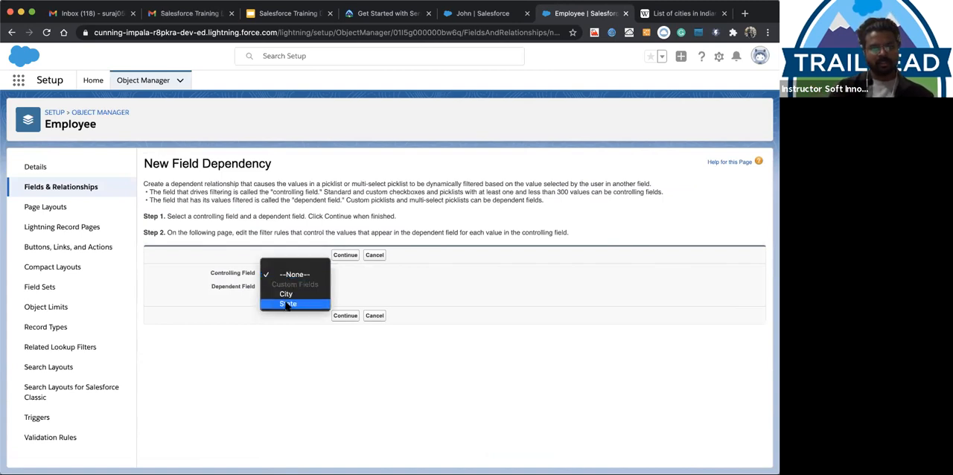
left_click(287, 305)
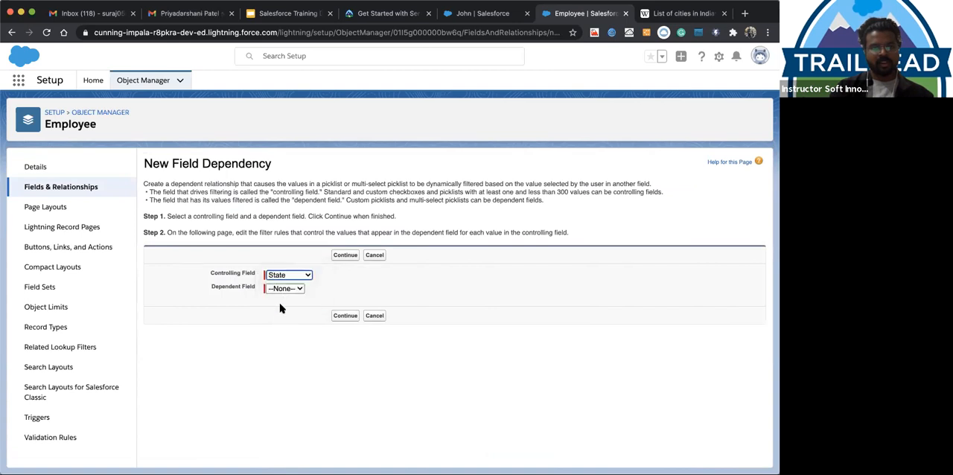
left_click(284, 291)
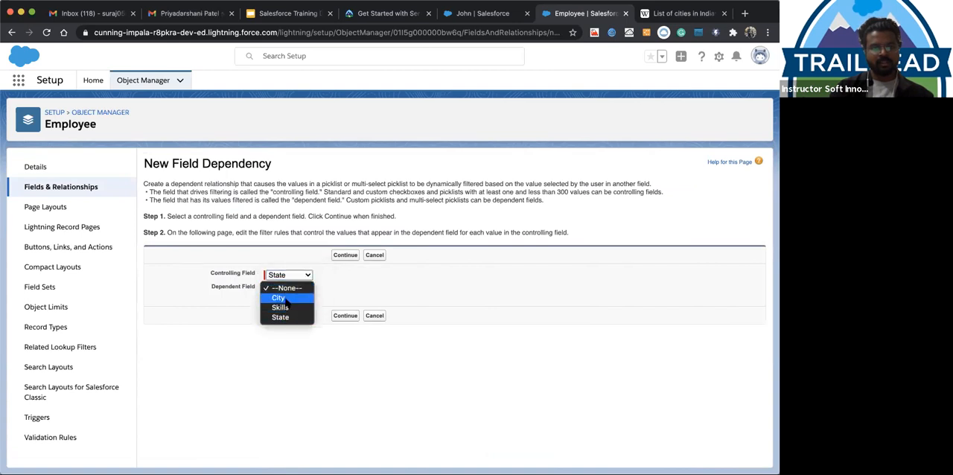
left_click(286, 299)
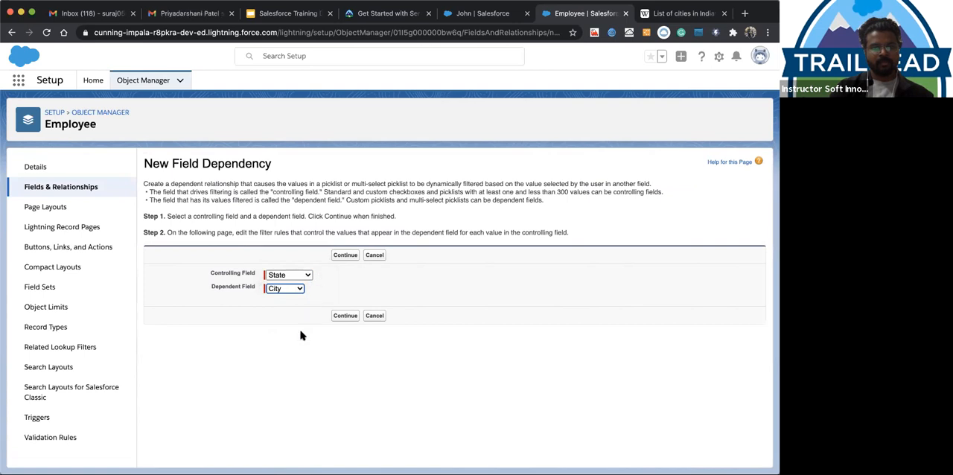
left_click(343, 317)
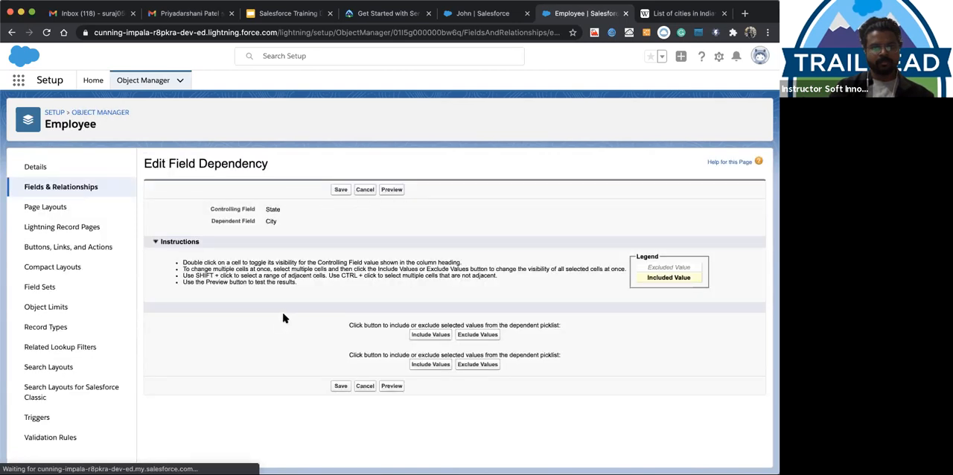
scroll(277, 294, "down", 2)
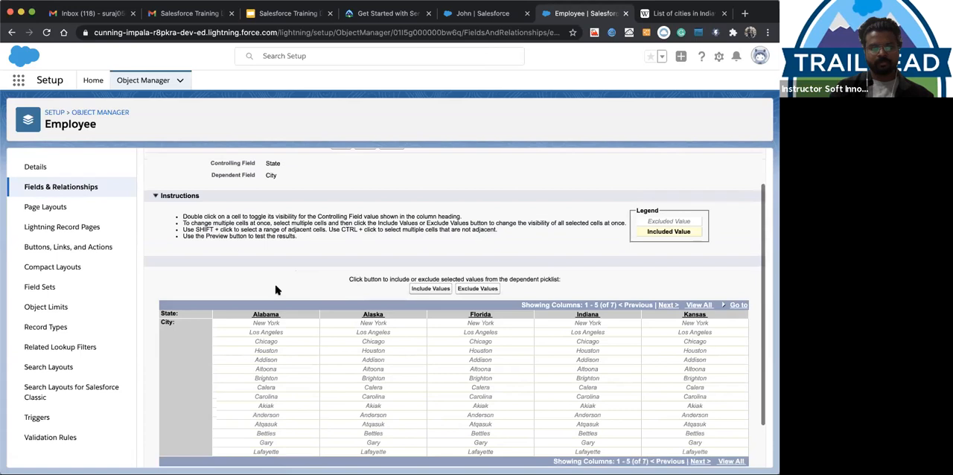
scroll(275, 290, "down", 2)
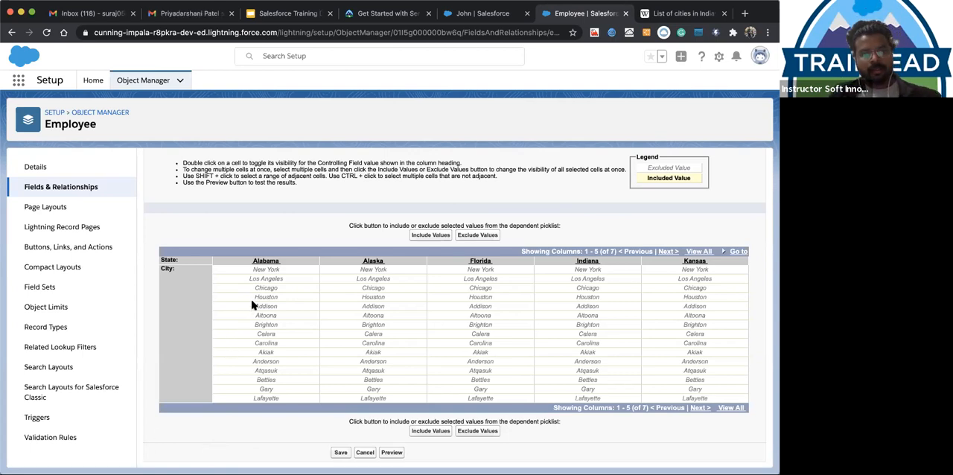
Check Wikipedia's list of cities and towns in Alabama for the matching city names and return to the Employee field dependency
left_click(679, 13)
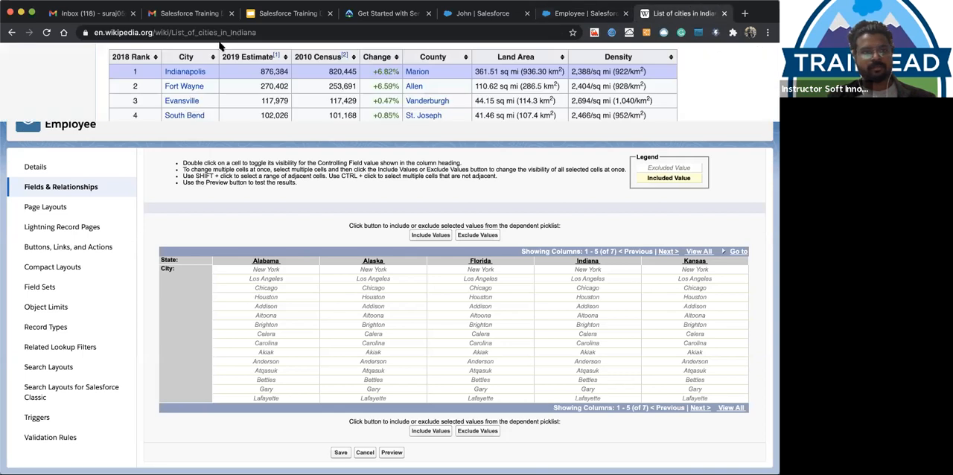
left_click(12, 33, "super")
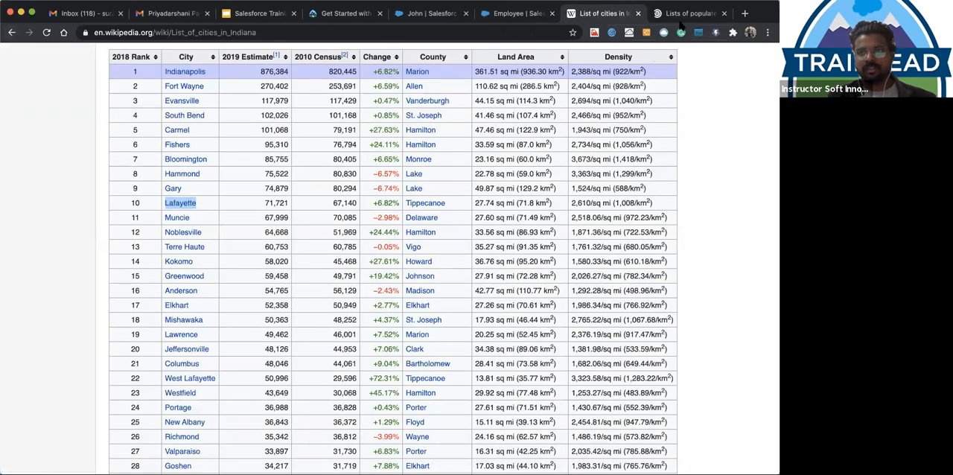
left_click(684, 15)
scroll(331, 193, "up", 7)
scroll(246, 261, "down", 1)
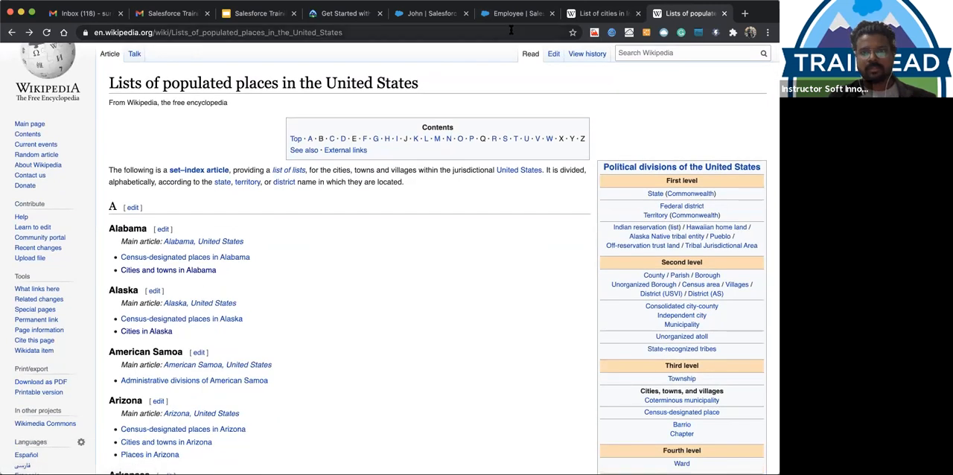
left_click(167, 272, "super")
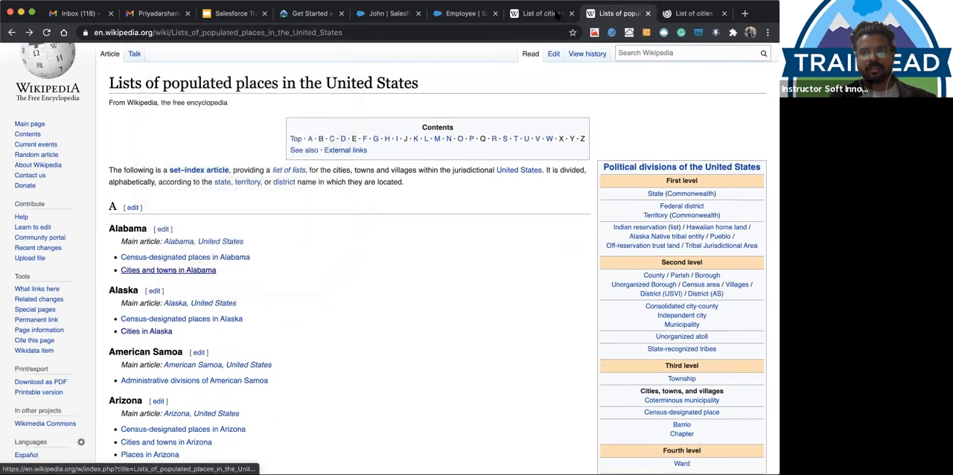
left_click(691, 15)
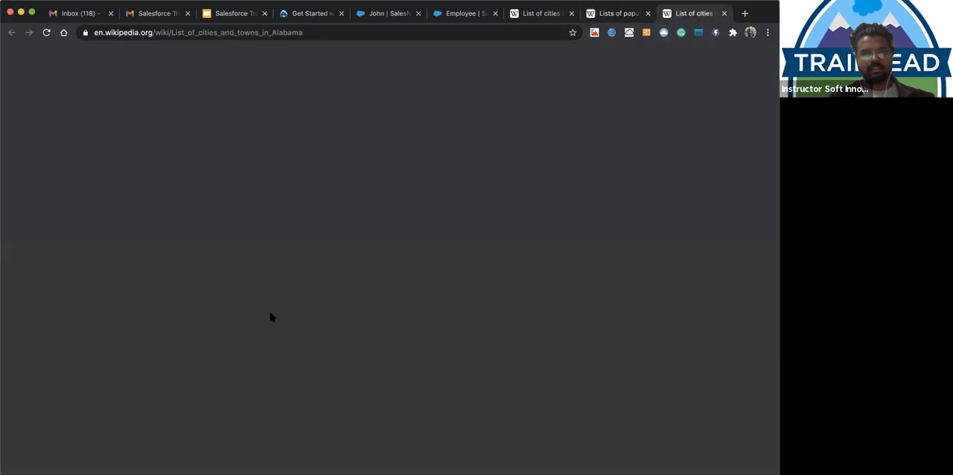
scroll(330, 313, "down", 10)
scroll(224, 291, "up", 3)
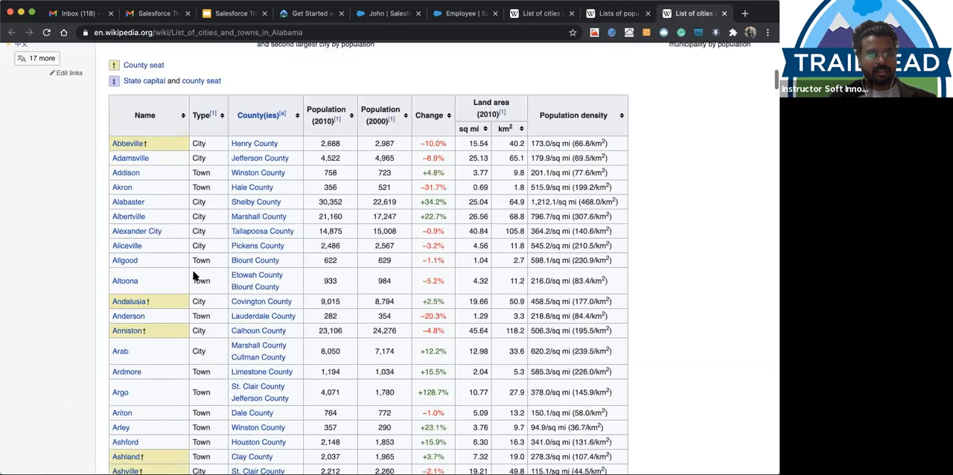
scroll(192, 274, "up", 1)
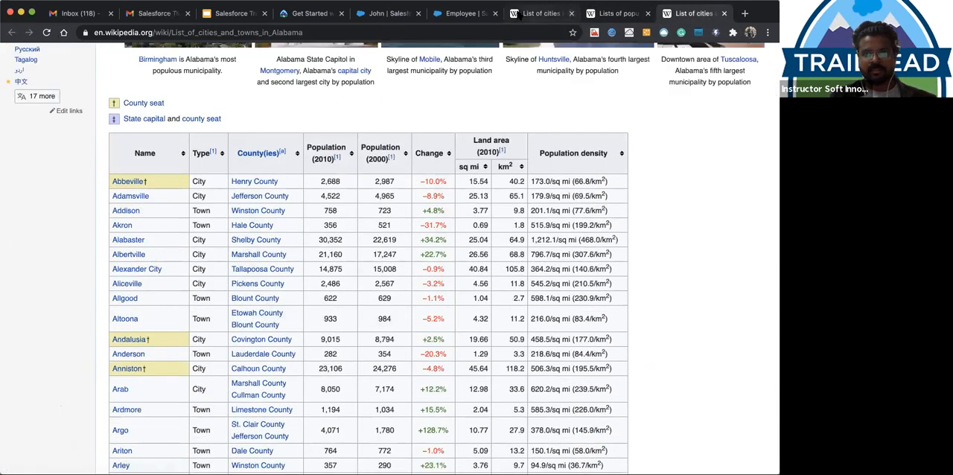
left_click(460, 14)
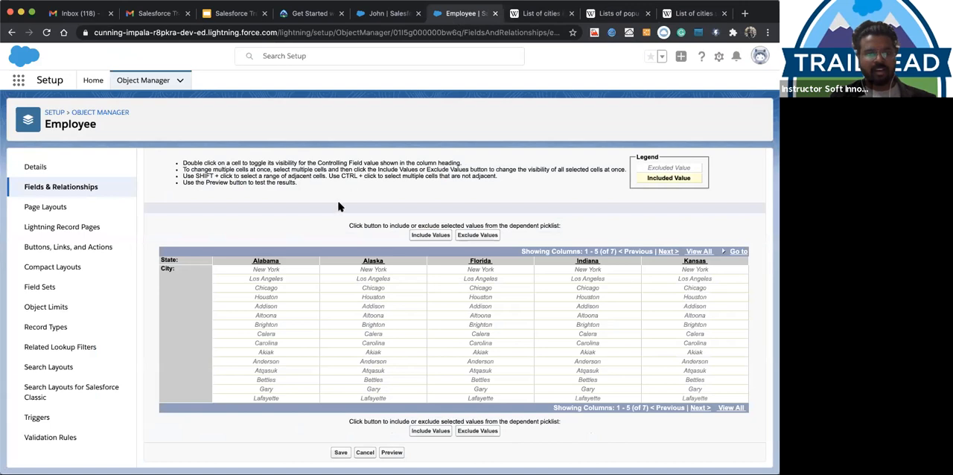
left_click(266, 307)
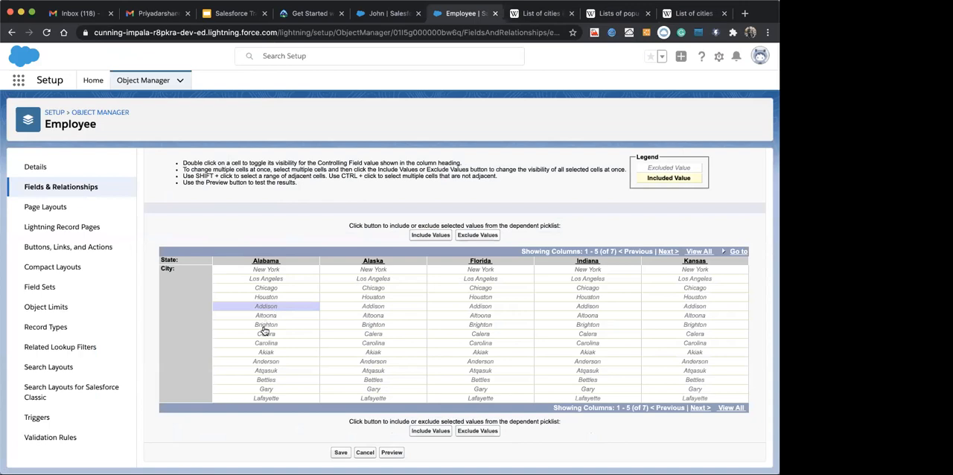
left_click(266, 353)
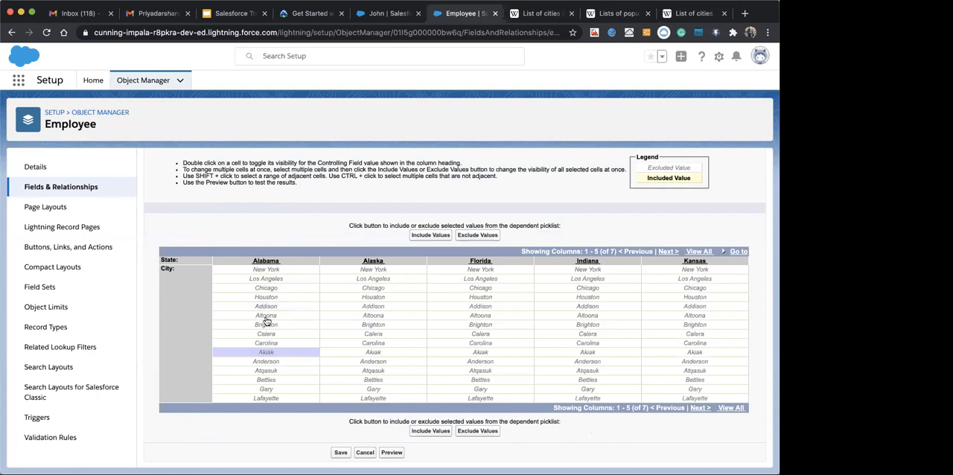
left_click(266, 316)
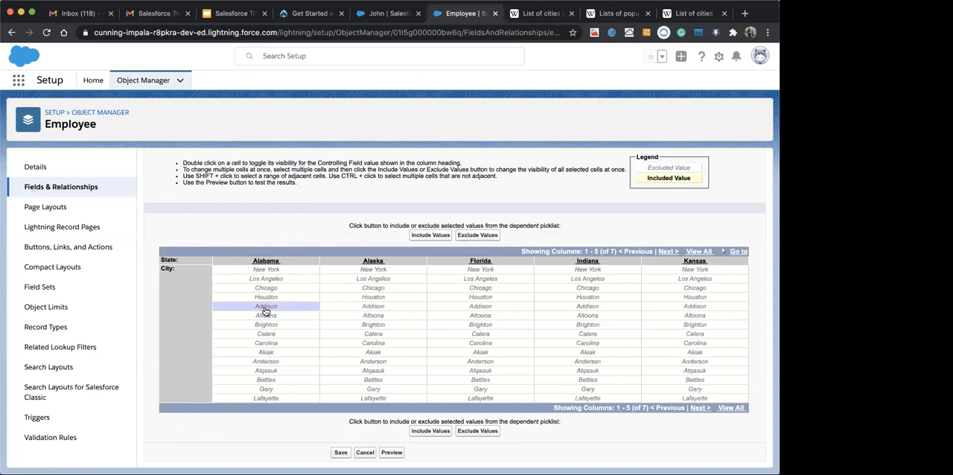
left_click(266, 307)
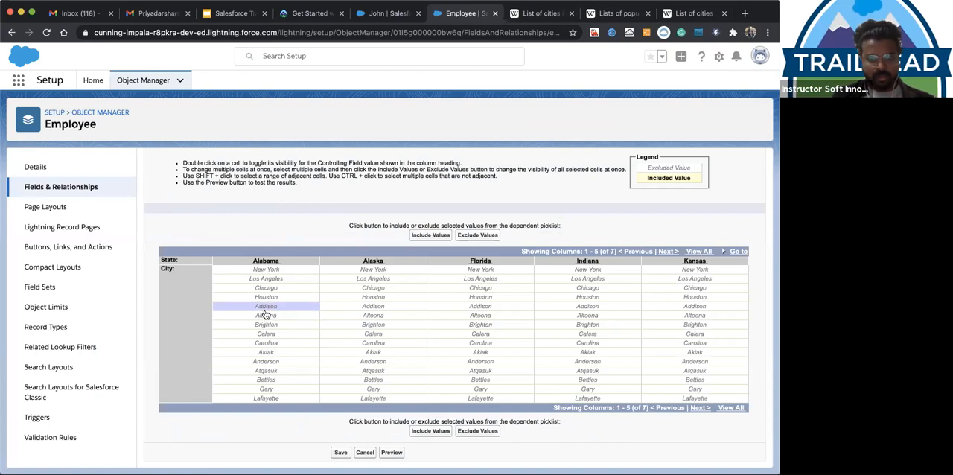
left_click(266, 318)
left_click(265, 306)
left_click(267, 316, "shift")
left_click(268, 325, "shift")
left_click(268, 334, "shift")
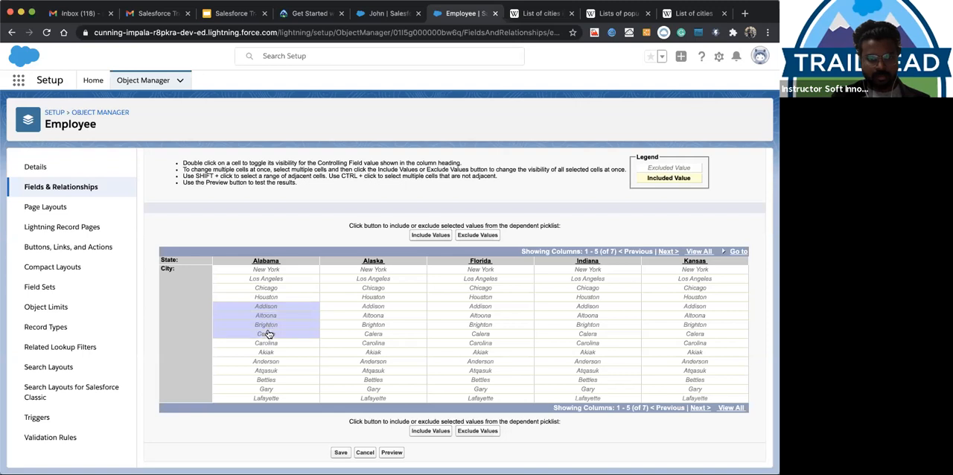
left_click(363, 346, "shift")
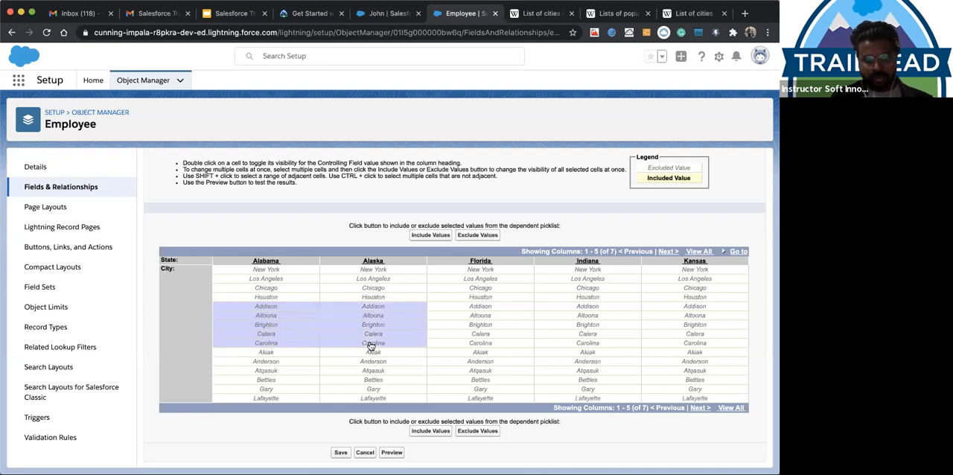
left_click(283, 335)
Include Addison, Altoona, Brighton and Calera as the available cities for Alabama
left_click(274, 308)
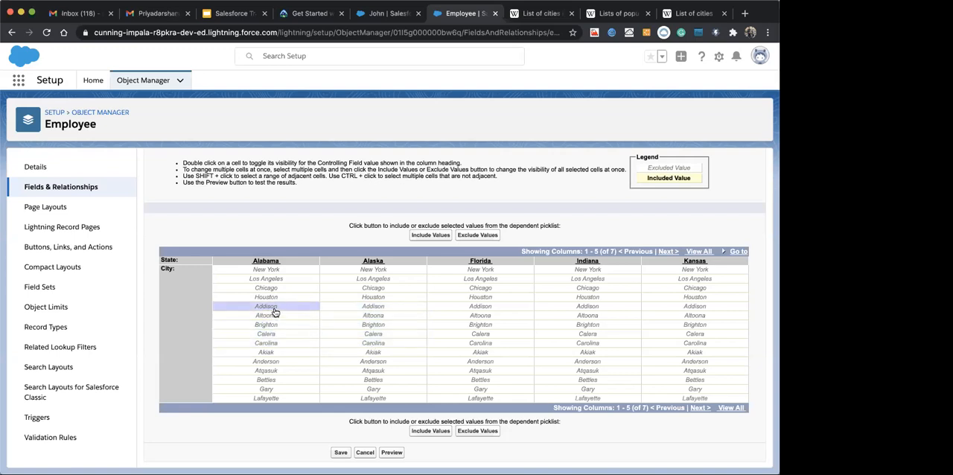
left_click(274, 344, "shift")
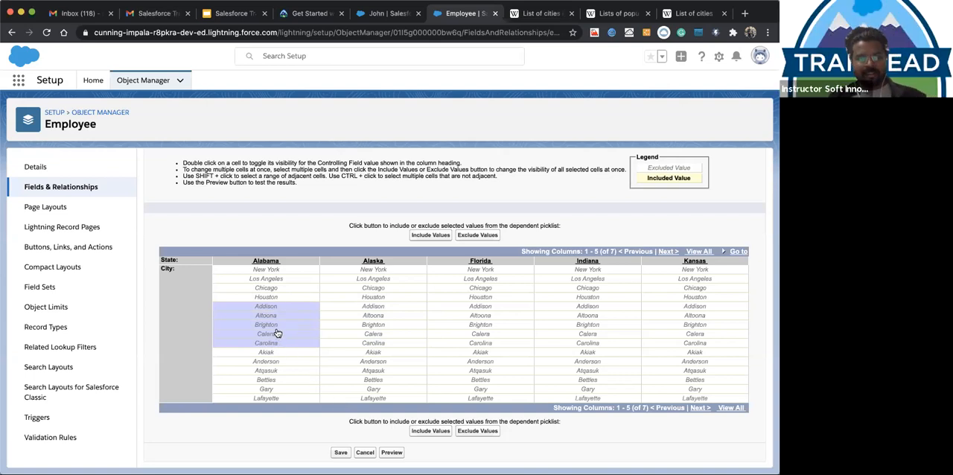
left_click(276, 334)
left_click(271, 308, "shift")
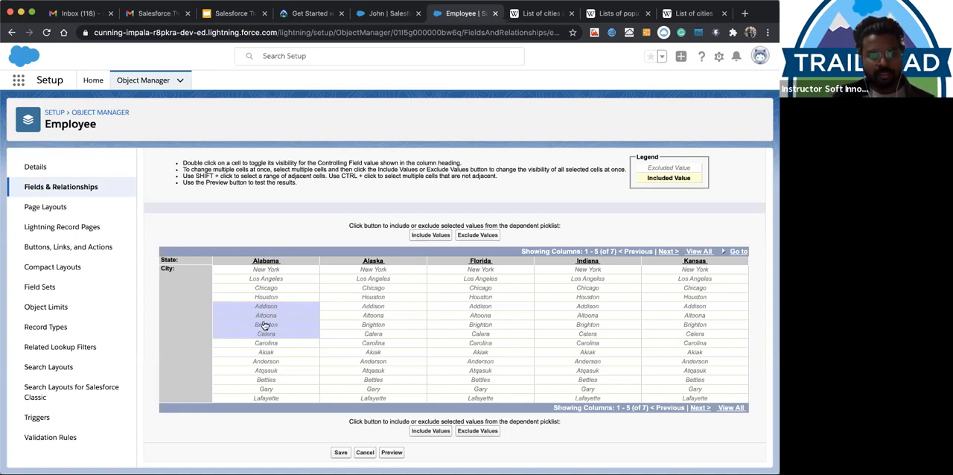
left_click(430, 235)
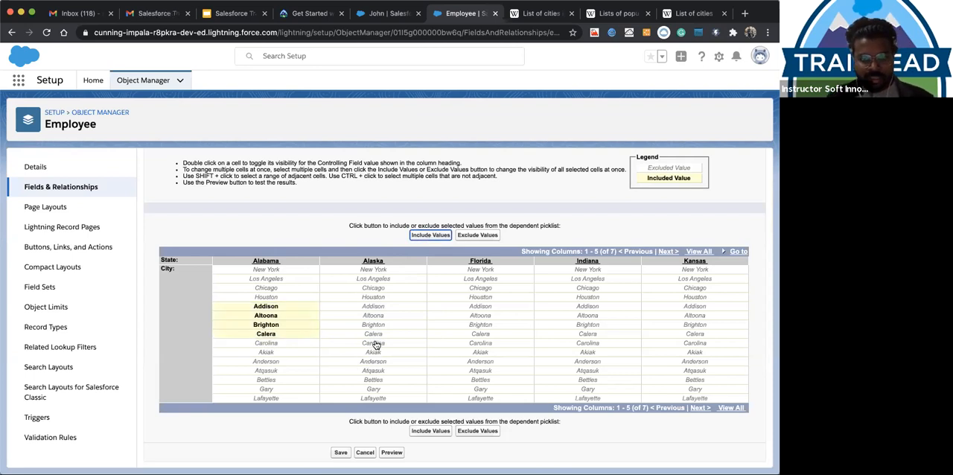
Include Akiak, Anderson, Atqasuk and Bettles as the available cities for Alaska
left_click(376, 345)
left_click_drag(376, 356, 372, 371)
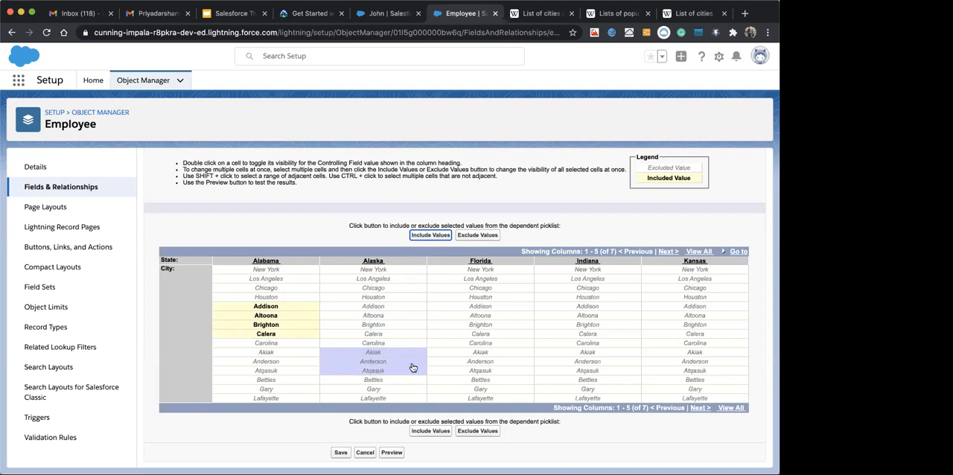
left_click(383, 385, "shift")
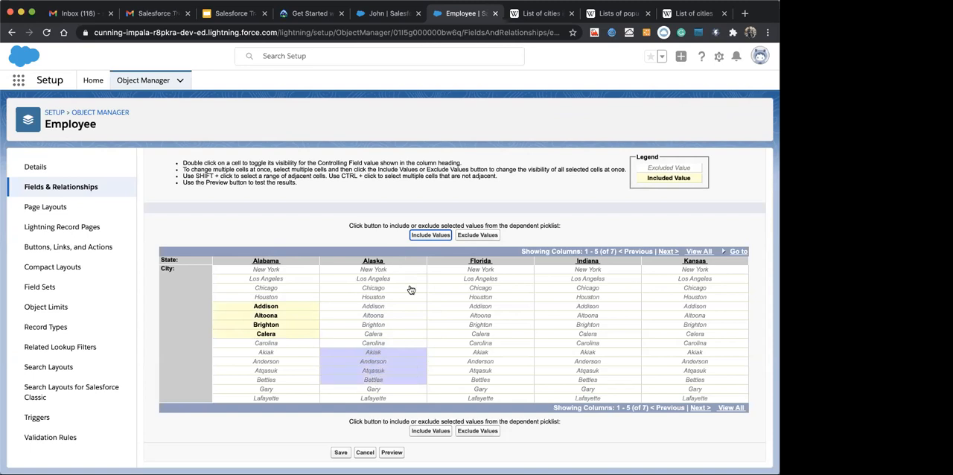
left_click(422, 237)
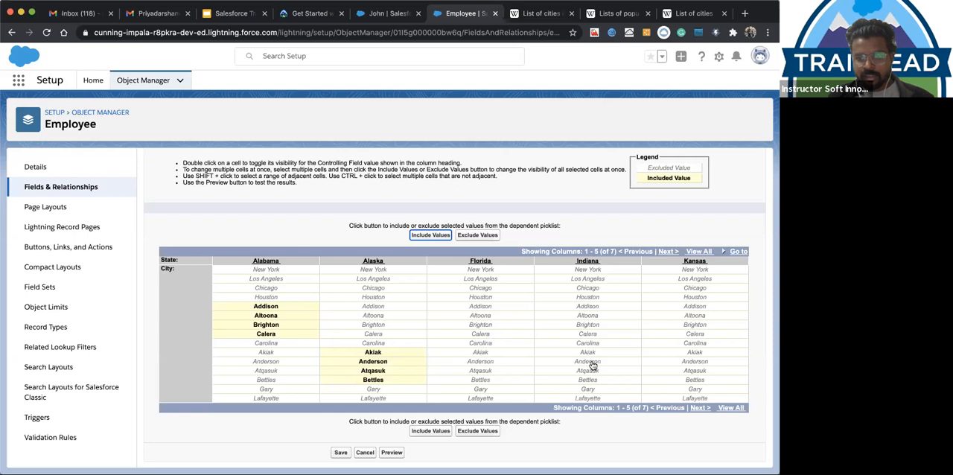
Include Gary and Lafayette as the available cities for Indiana
left_click(586, 391)
left_click(585, 399, "shift")
left_click(424, 236)
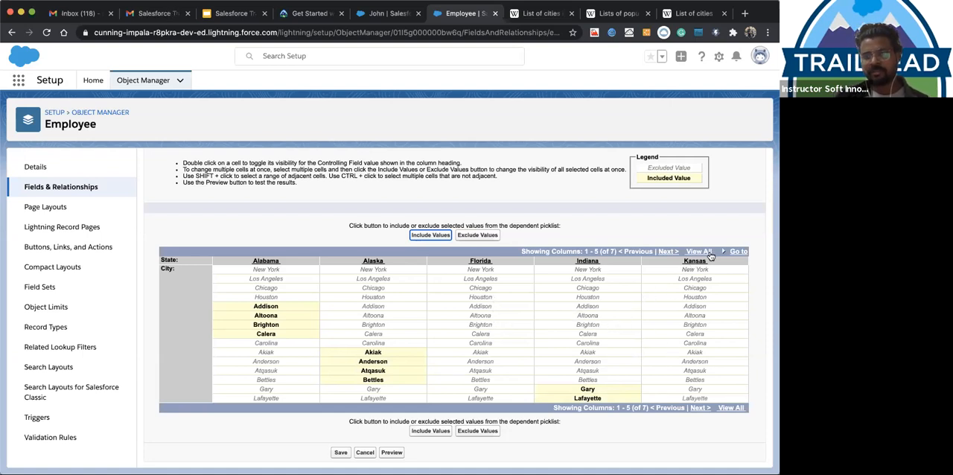
Check the remaining state columns, Louisiana and Maryland, and save the State–City field dependency
left_click(668, 252)
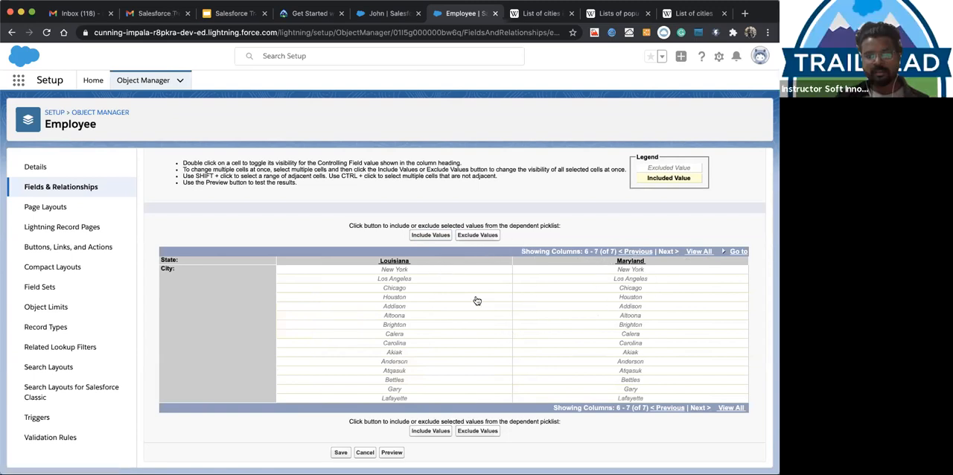
left_click(636, 253)
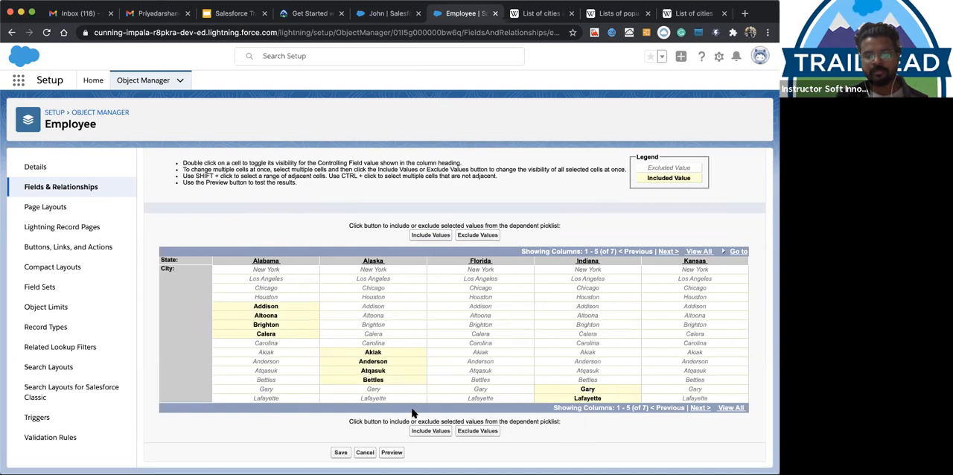
left_click(339, 452)
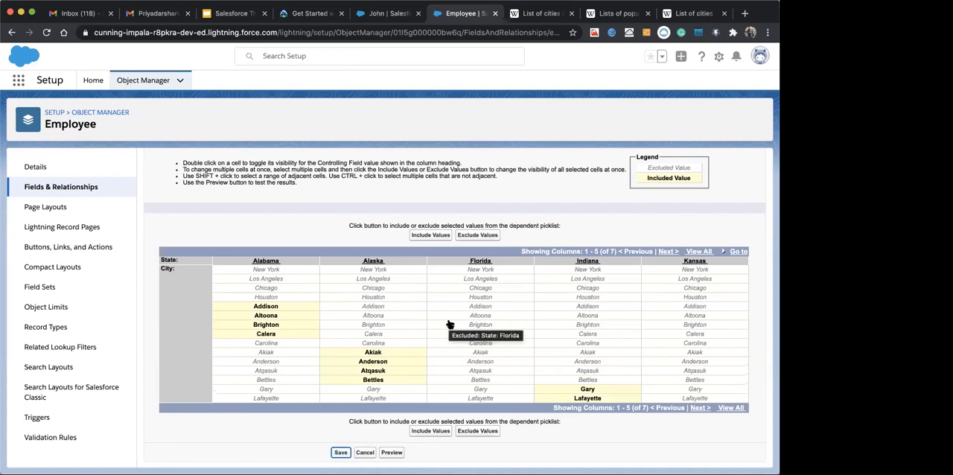
Include New York as an available city for Florida and Los Angeles for Kansas
left_click(474, 271)
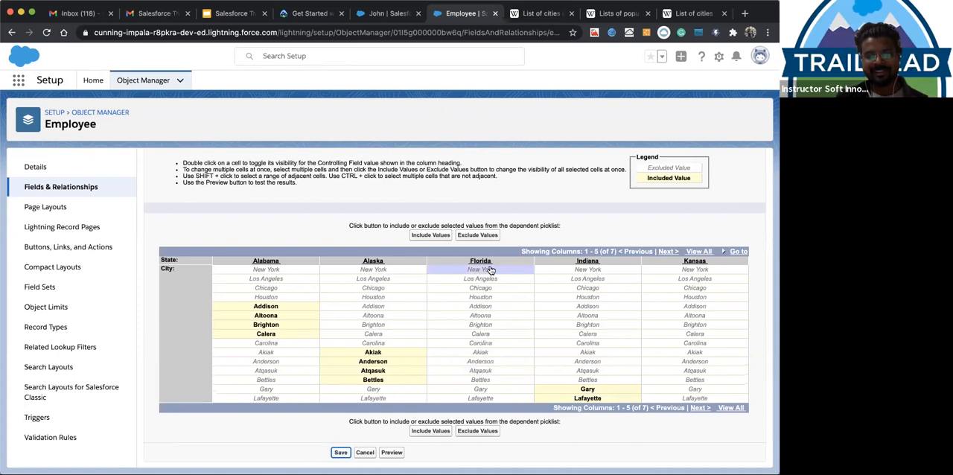
left_click(425, 236)
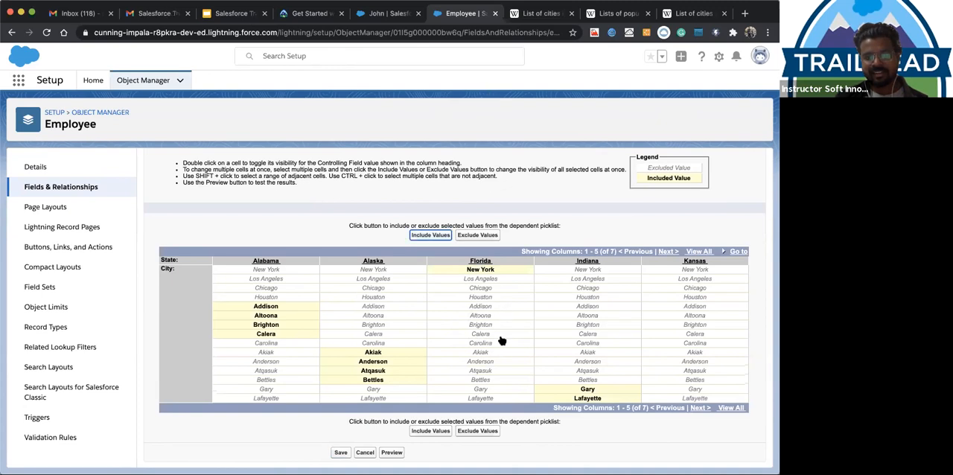
left_click(682, 282)
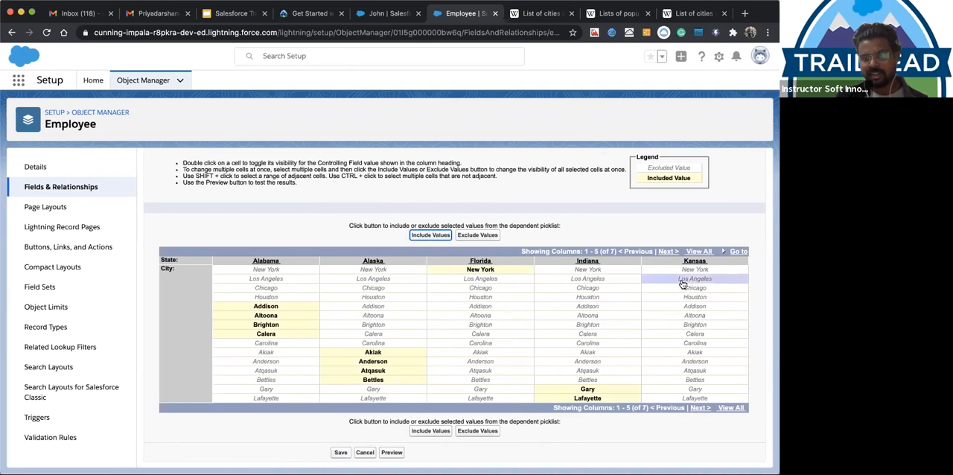
left_click(415, 235)
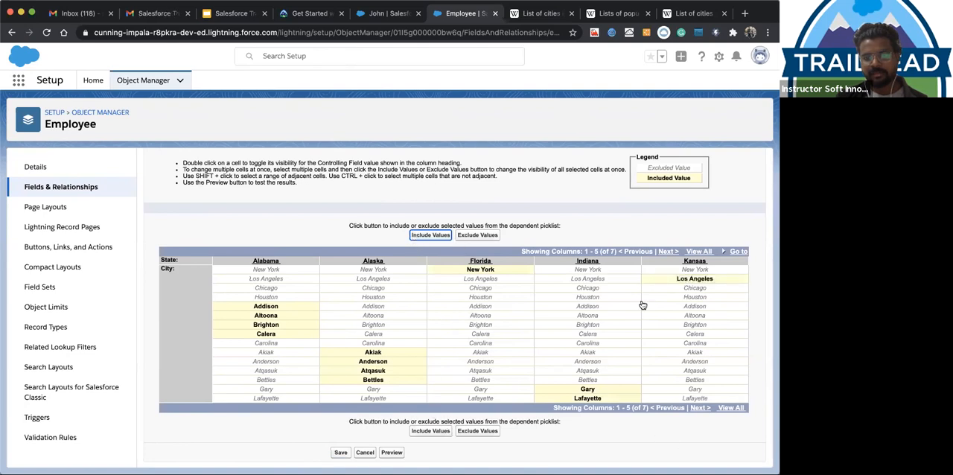
Include the cities from Chicago through Carolina as available values for Louisiana
left_click(667, 252)
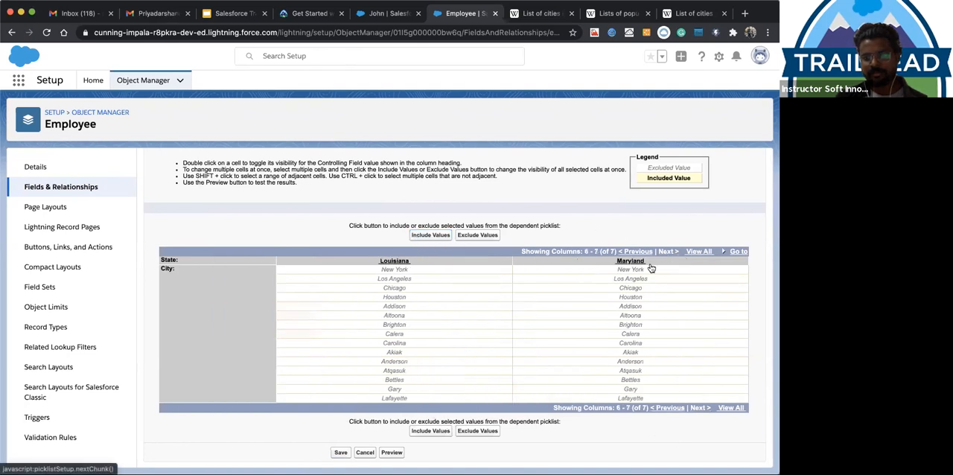
left_click(393, 288)
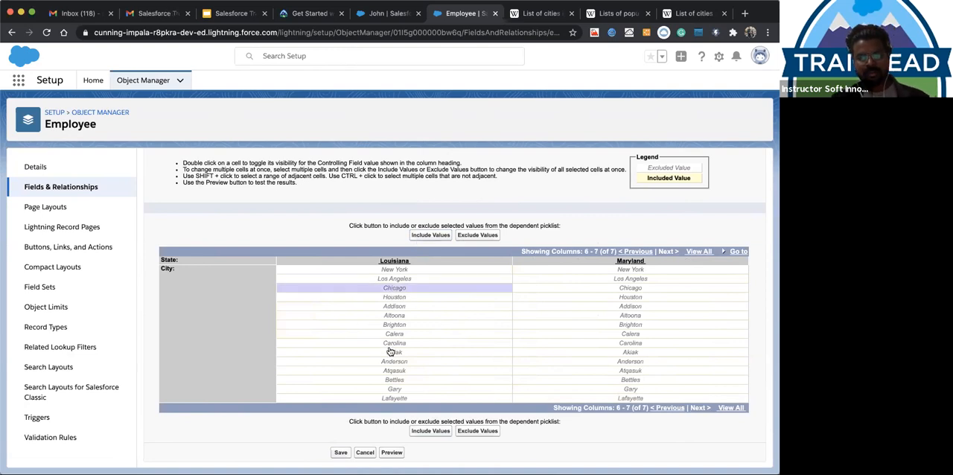
left_click(395, 343, "shift")
left_click(430, 235)
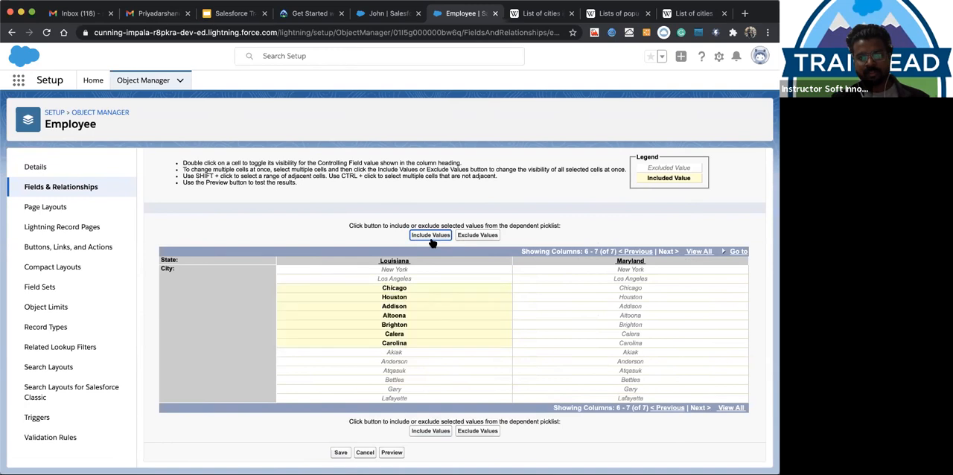
Include the cities from Brighton through Lafayette for Maryland and save the State–City field dependency
left_click(624, 326)
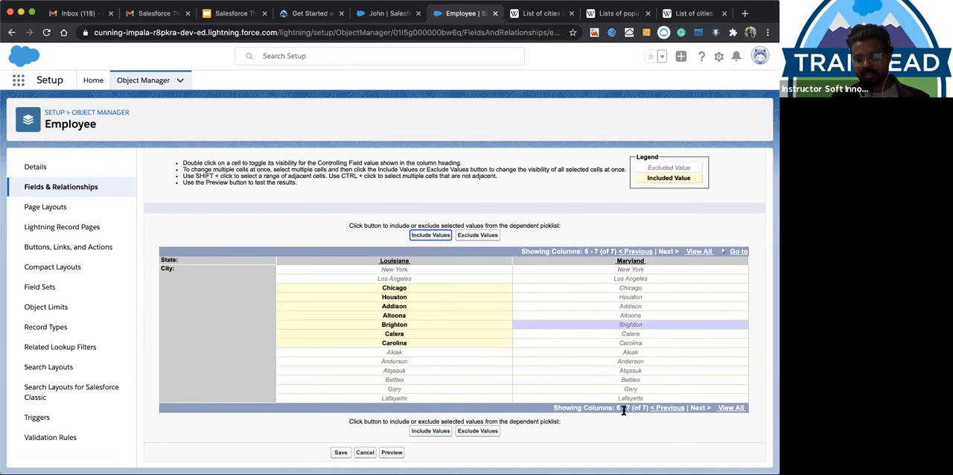
left_click(625, 400, "shift")
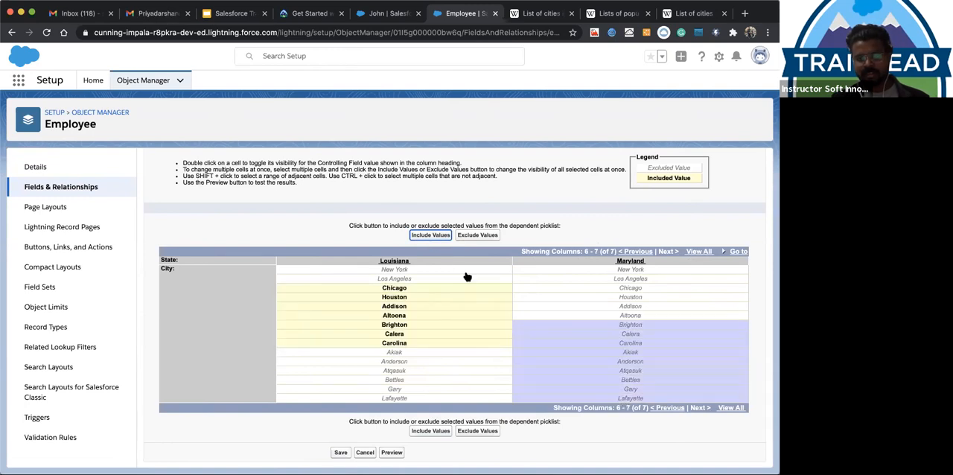
left_click(429, 235)
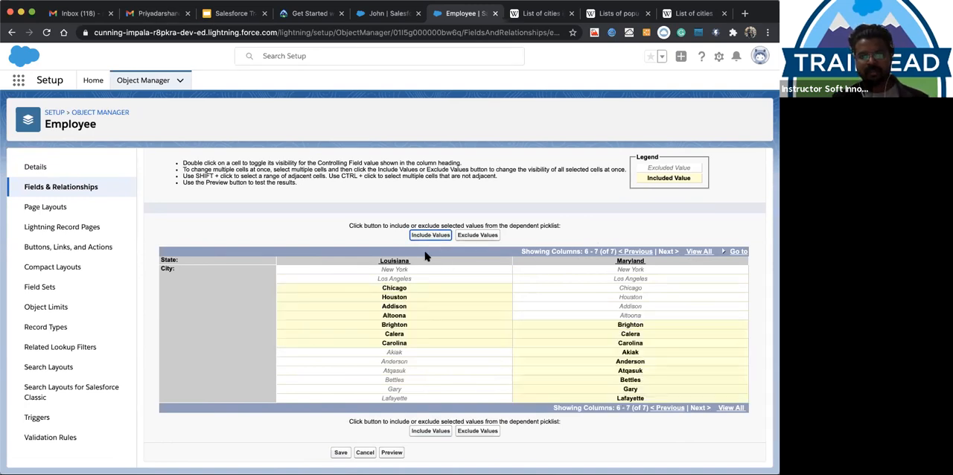
left_click(340, 452)
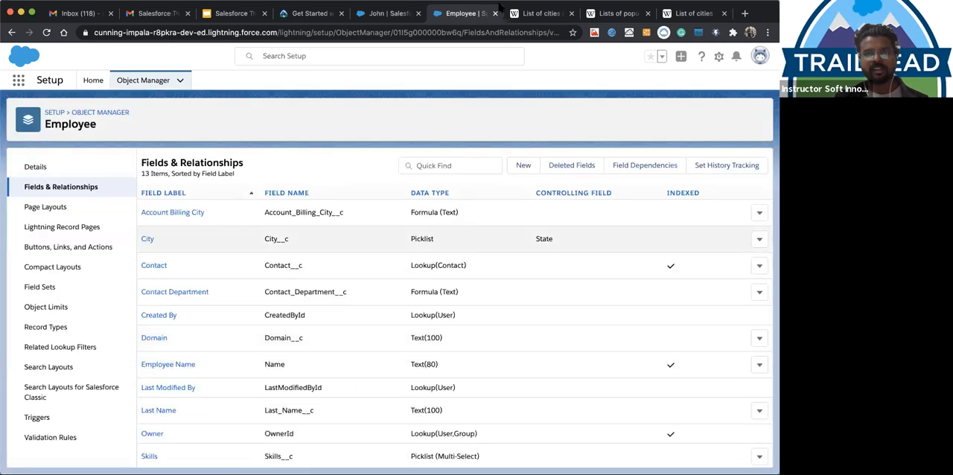
Move the City field directly below State in the Information section of the Employee page layout and save the layout
left_click(387, 13)
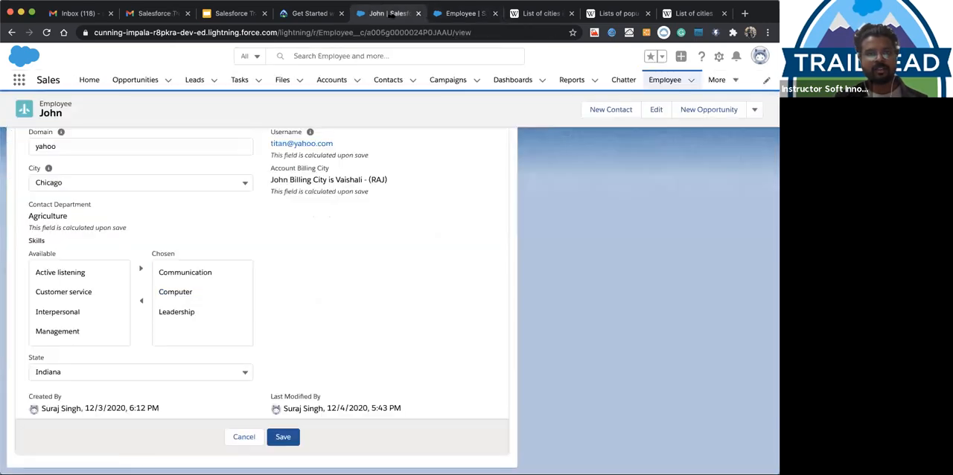
left_click(46, 32)
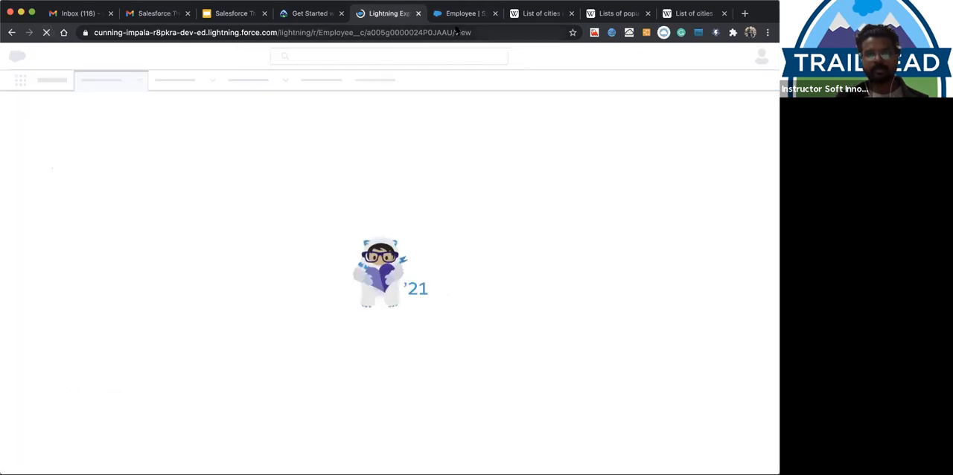
left_click(454, 16)
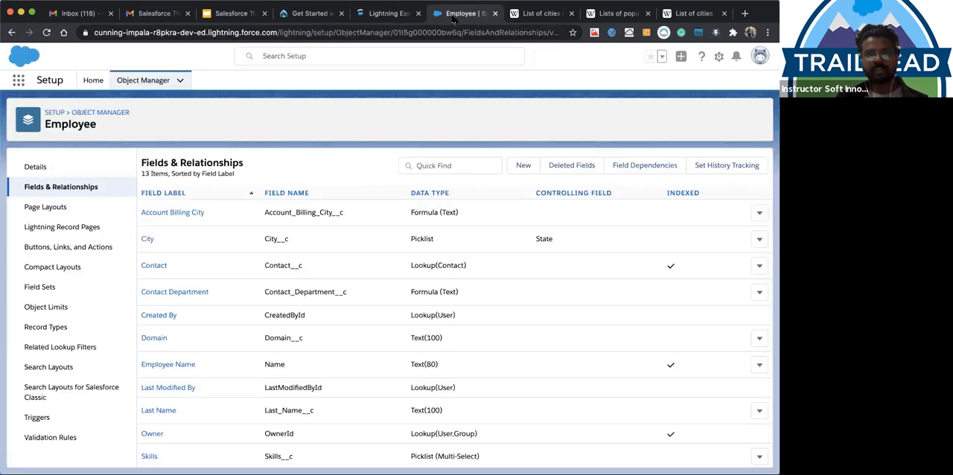
left_click(46, 209)
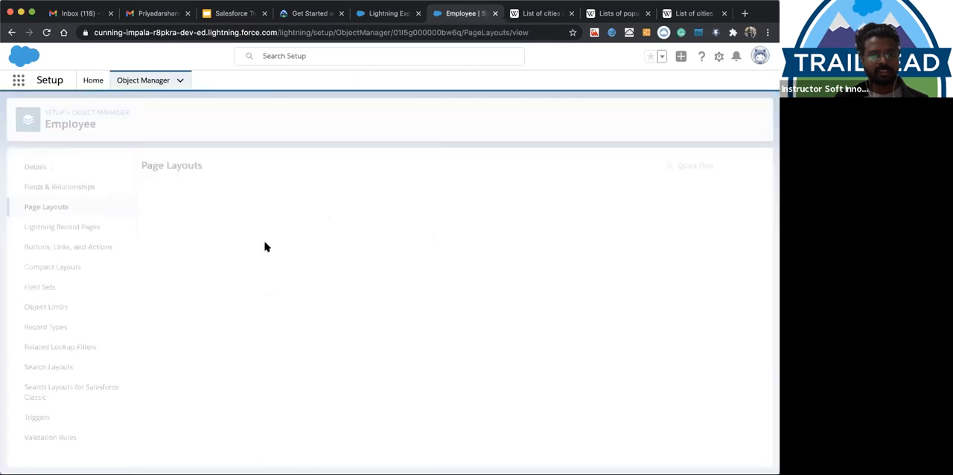
left_click(183, 216)
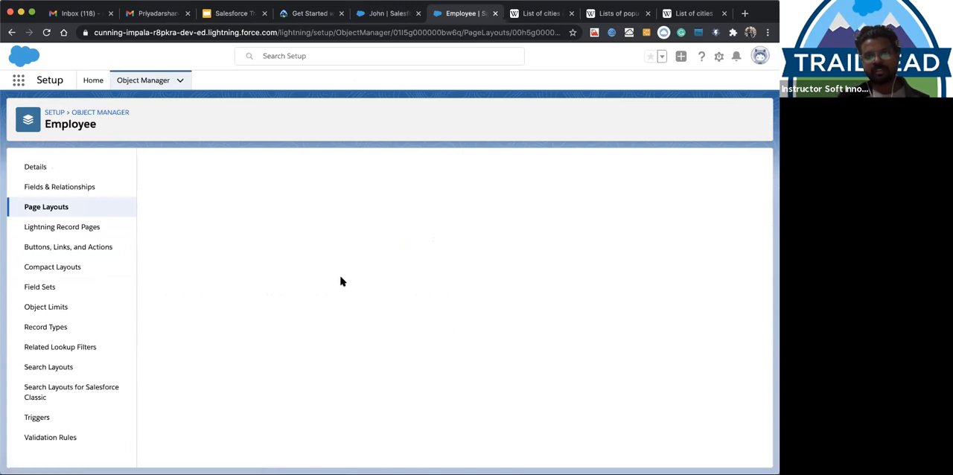
scroll(288, 332, "down", 4)
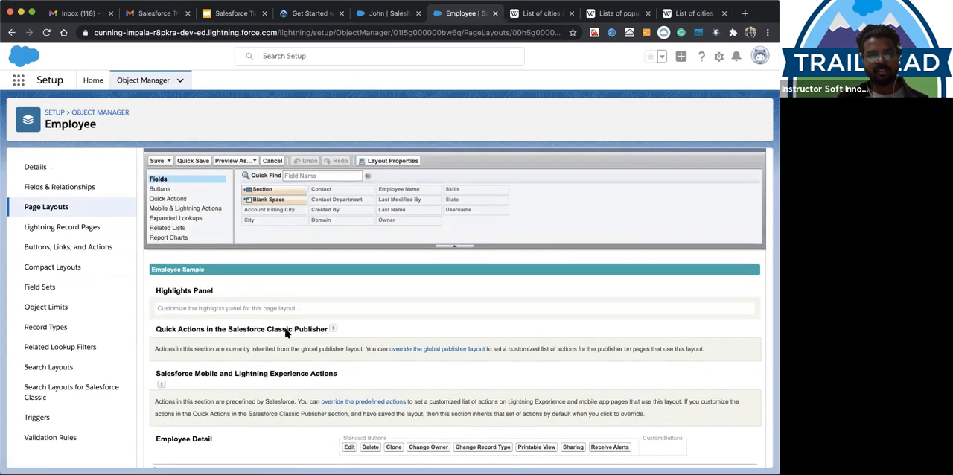
left_click_drag(234, 370, 246, 397)
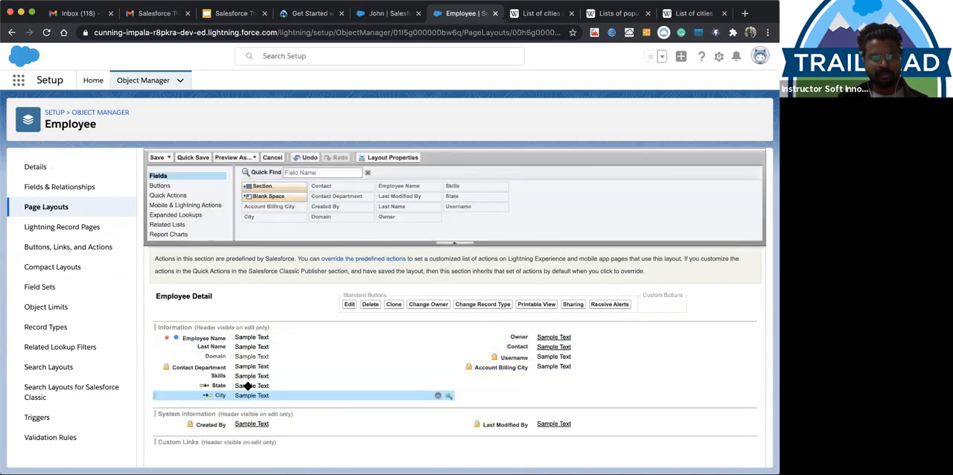
left_click(159, 159)
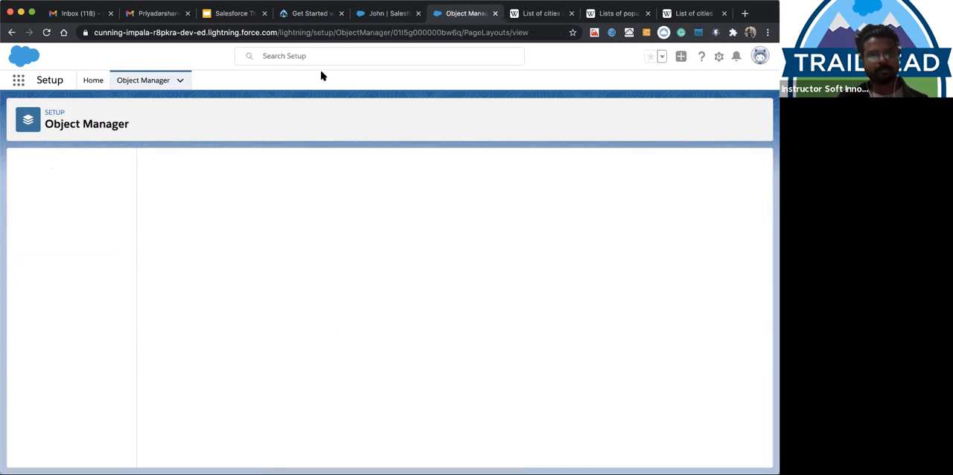
Reload the open employee record to check the order of the State and City fields
left_click(370, 15)
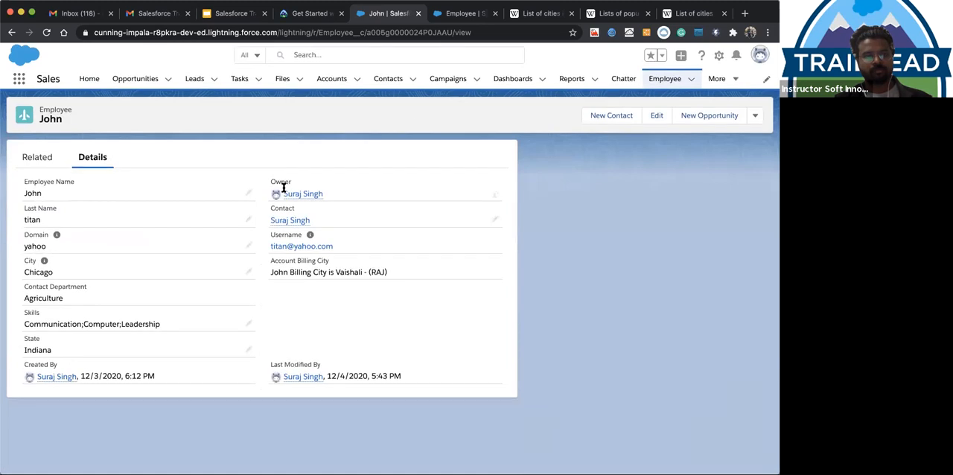
key("super+r")
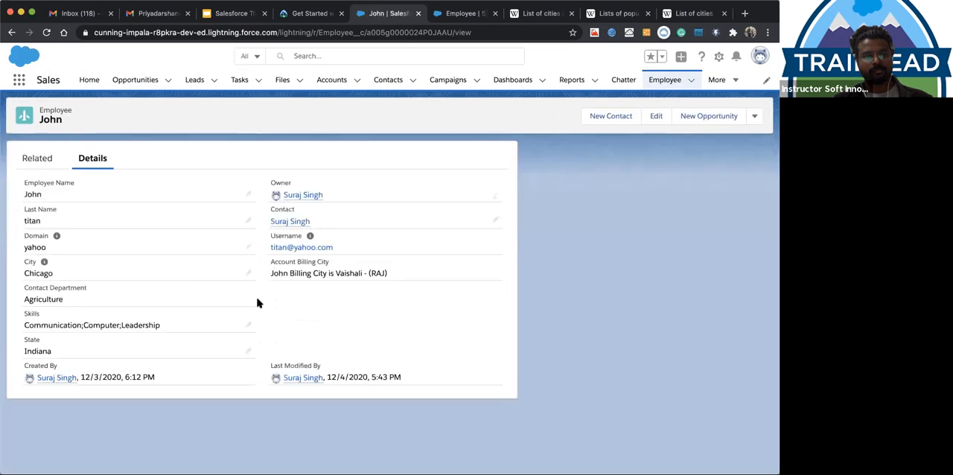
key("super+r")
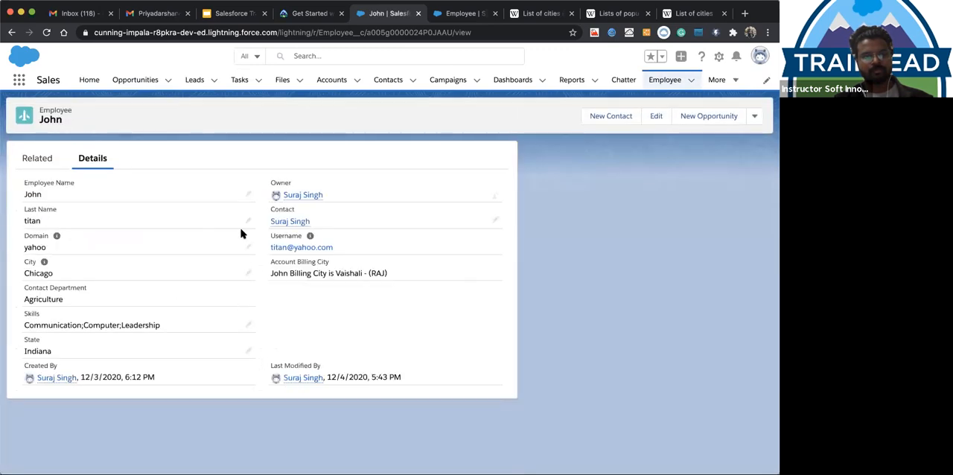
Log out of the Salesforce org, relaunch it from Trailhead, and close the old Setup and login pages
left_click(759, 58)
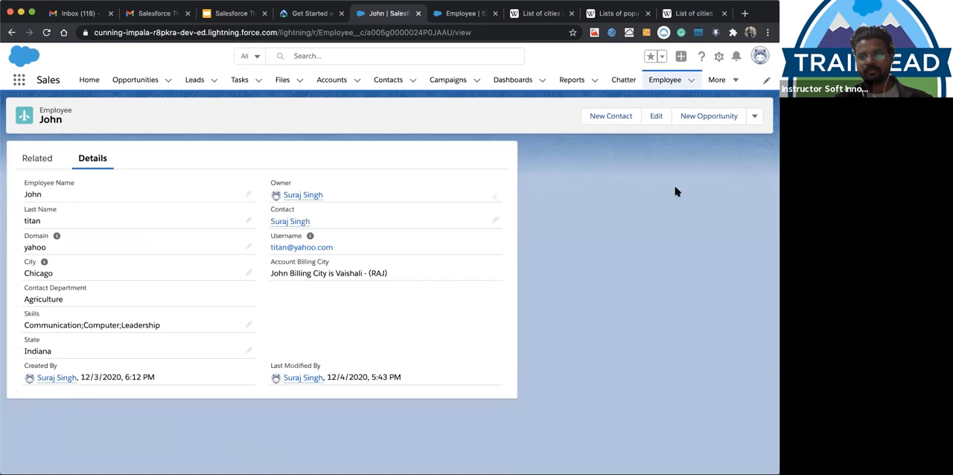
left_click(658, 115)
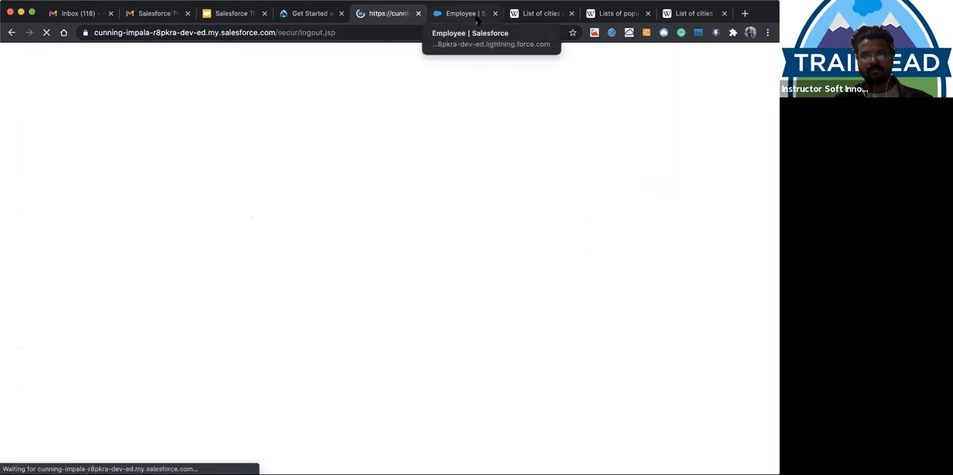
left_click(495, 13)
left_click(303, 13)
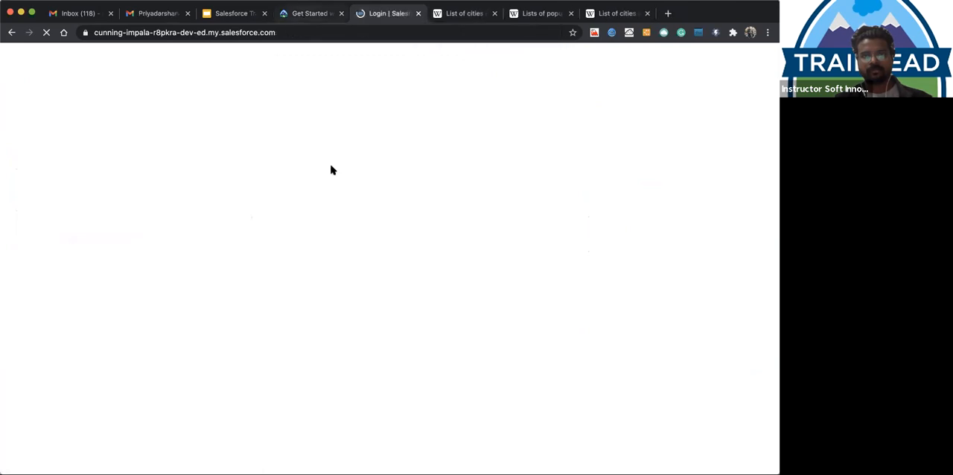
left_click(496, 110)
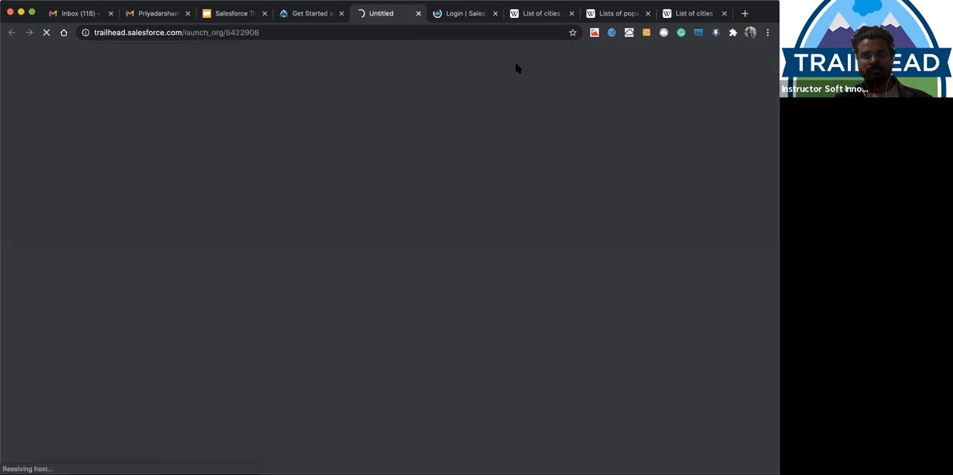
left_click(482, 15)
left_click(495, 14)
left_click(384, 13)
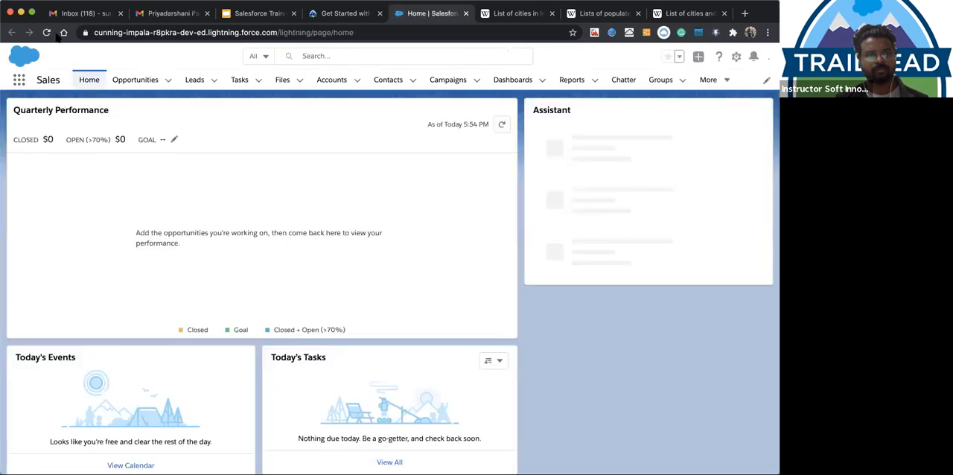
Open the first employee record in the Recently Viewed list of the Employee object
left_click(711, 80)
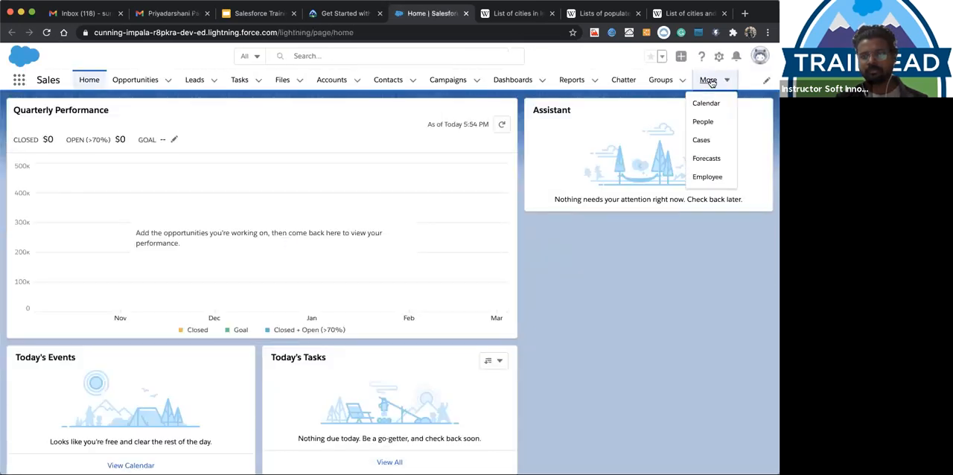
left_click(704, 177)
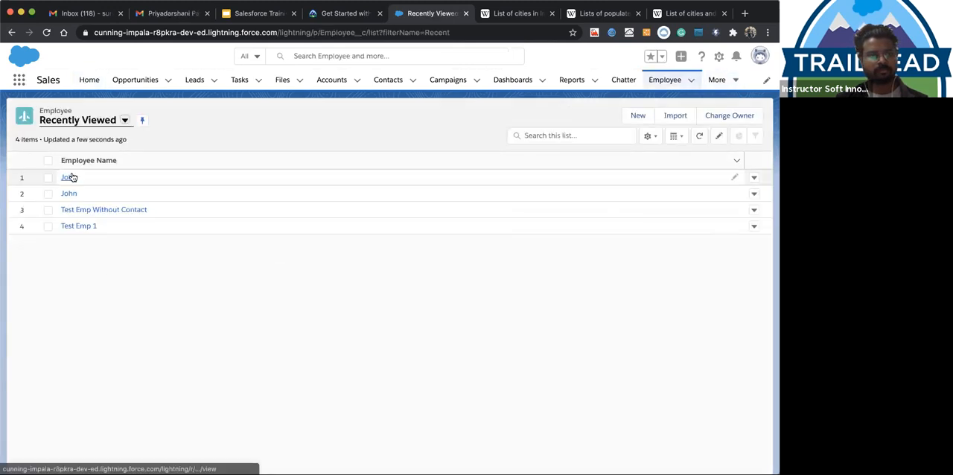
left_click(70, 176)
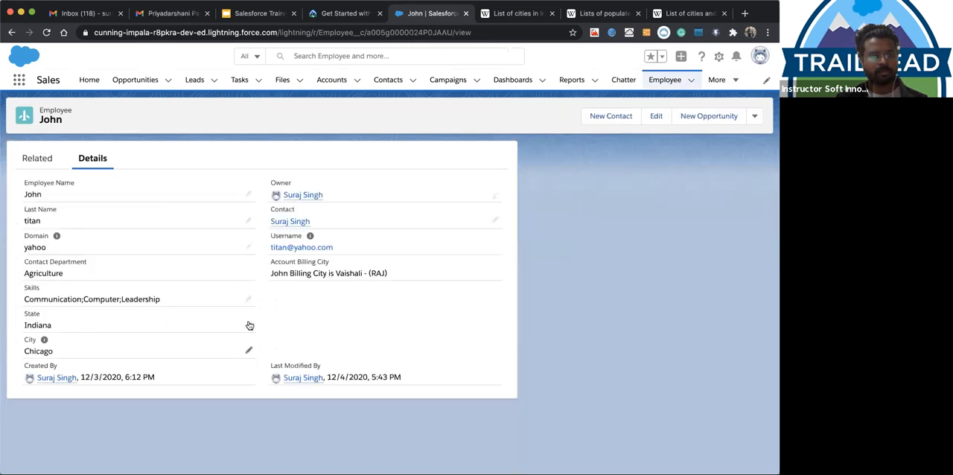
Edit the employee record, set State to Alabama, and check the city options offered for it
left_click(250, 326)
scroll(318, 284, "down", 1)
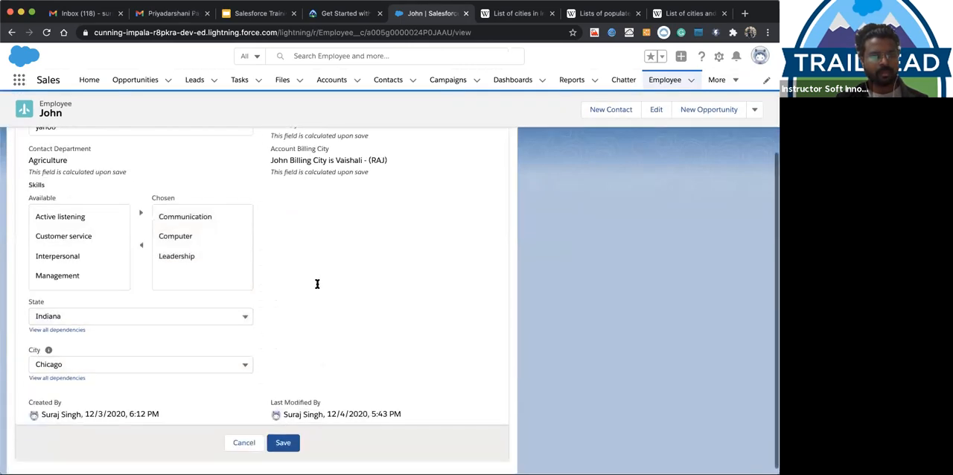
left_click(207, 310)
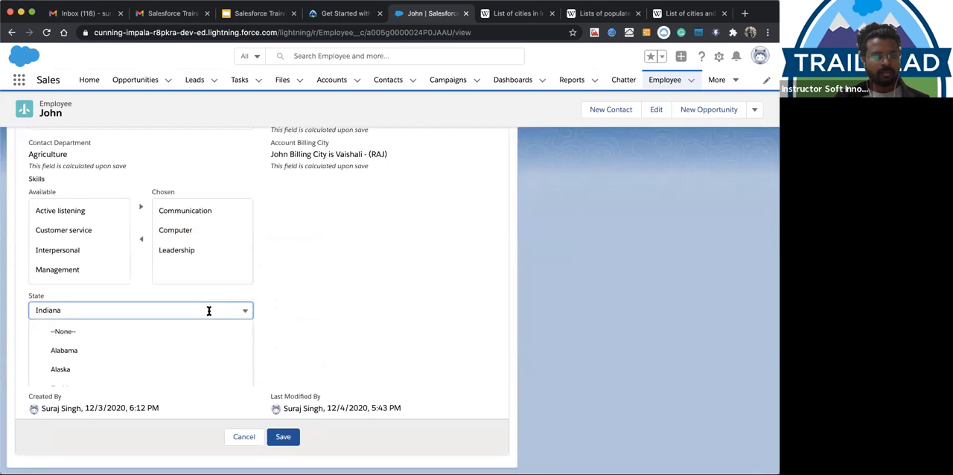
left_click(124, 350)
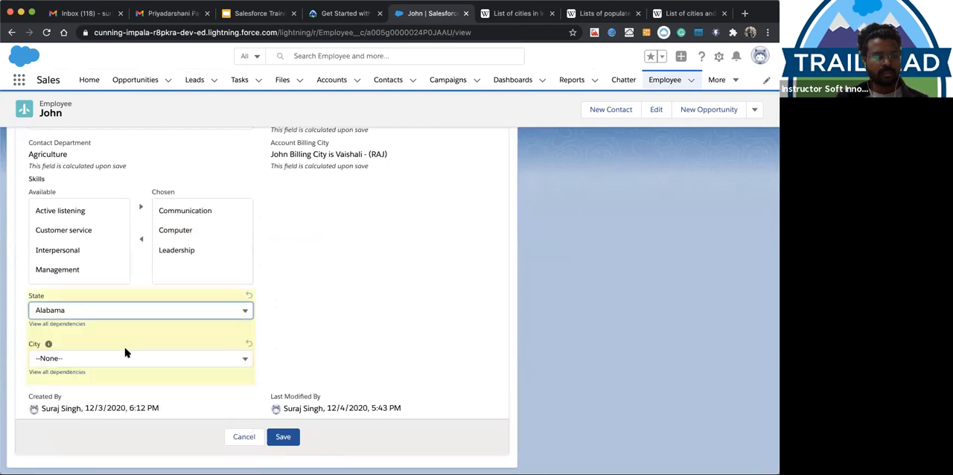
left_click(218, 360)
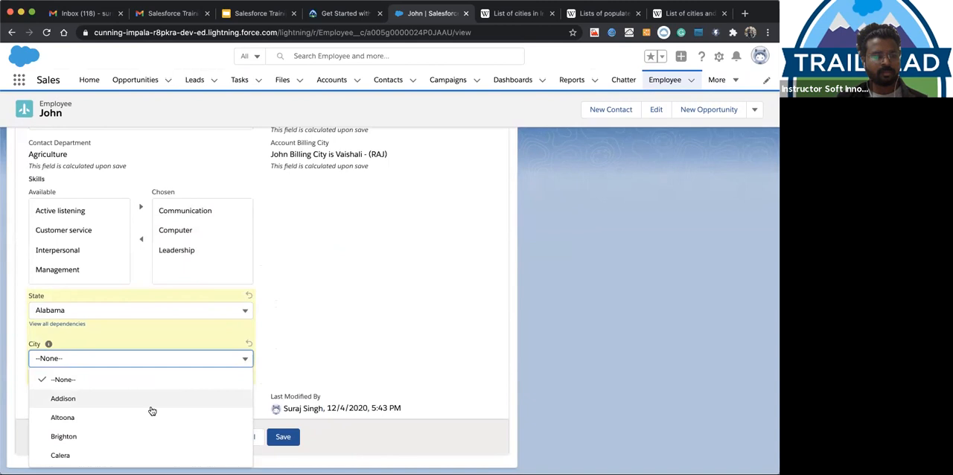
left_click(176, 308)
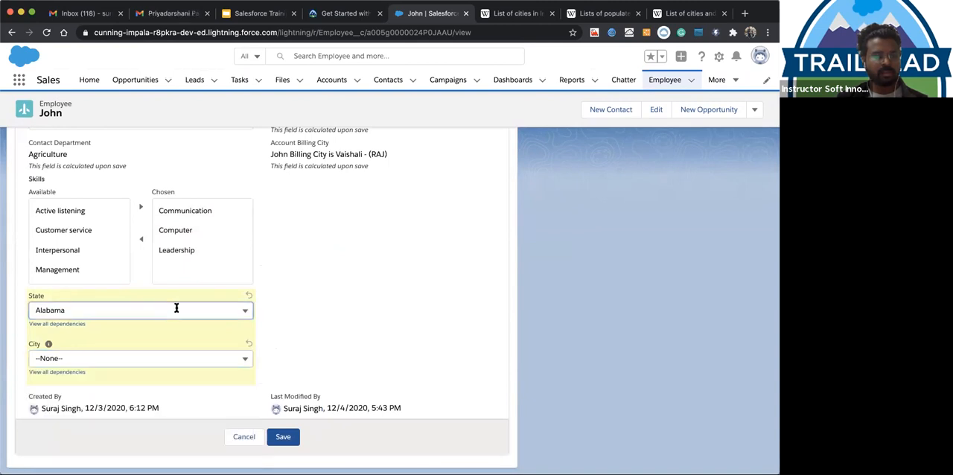
Switch State between Alaska and Alabama on the employee record and compare the city options offered for each
left_click(149, 366)
left_click(149, 364)
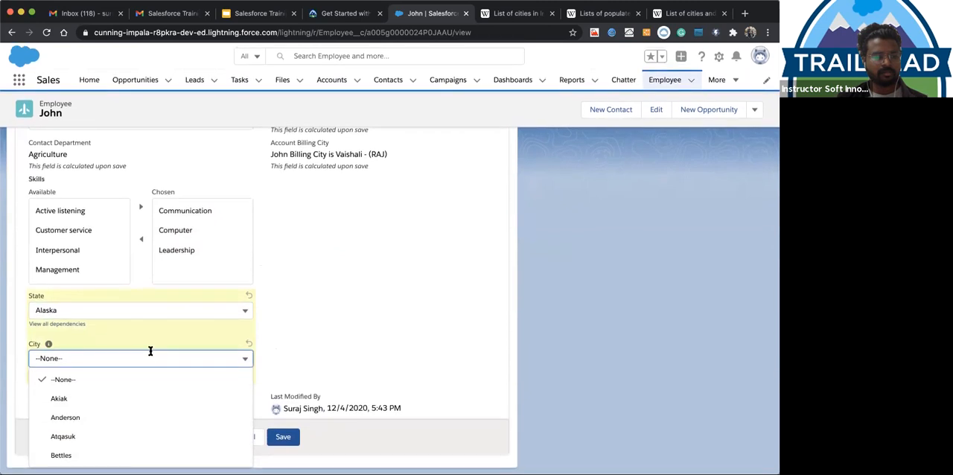
left_click(155, 316)
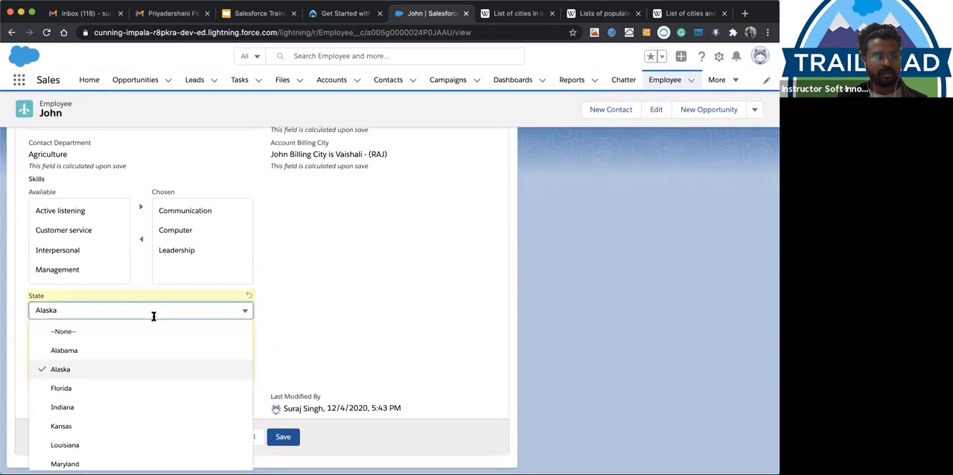
left_click(132, 351)
left_click(130, 358)
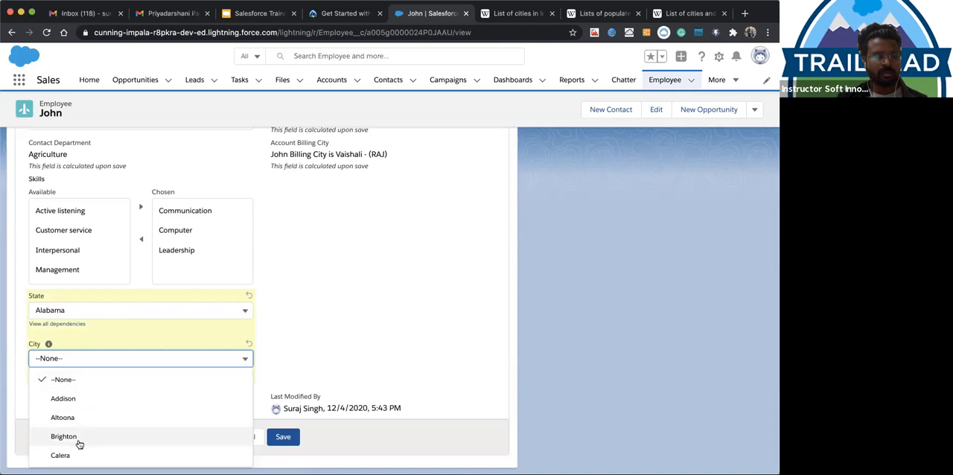
left_click(130, 310)
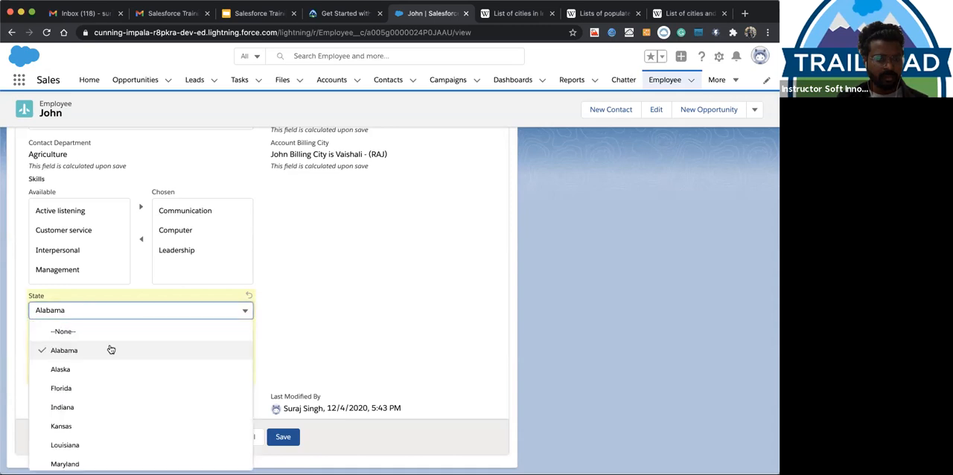
left_click(94, 372)
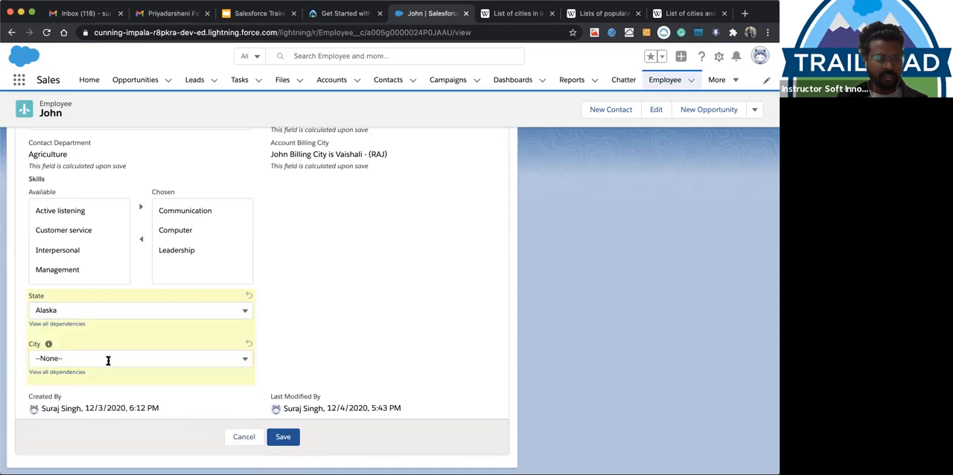
left_click(106, 360)
Set State to Kansas and City to Los Angeles on the employee record and save it
left_click(127, 315)
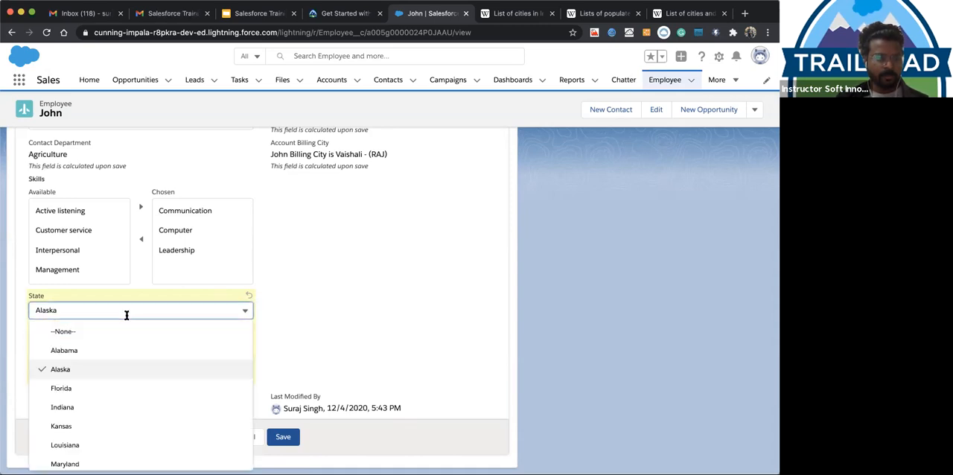
left_click(98, 429)
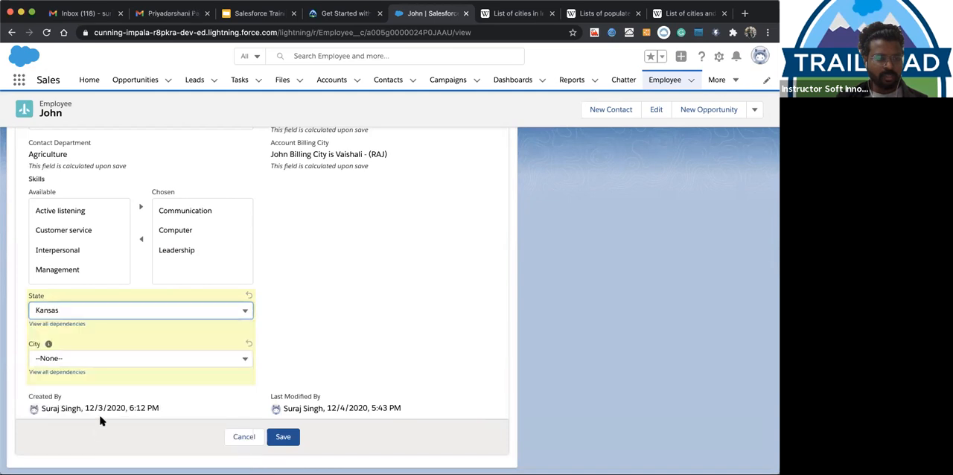
left_click(132, 354)
left_click(281, 346)
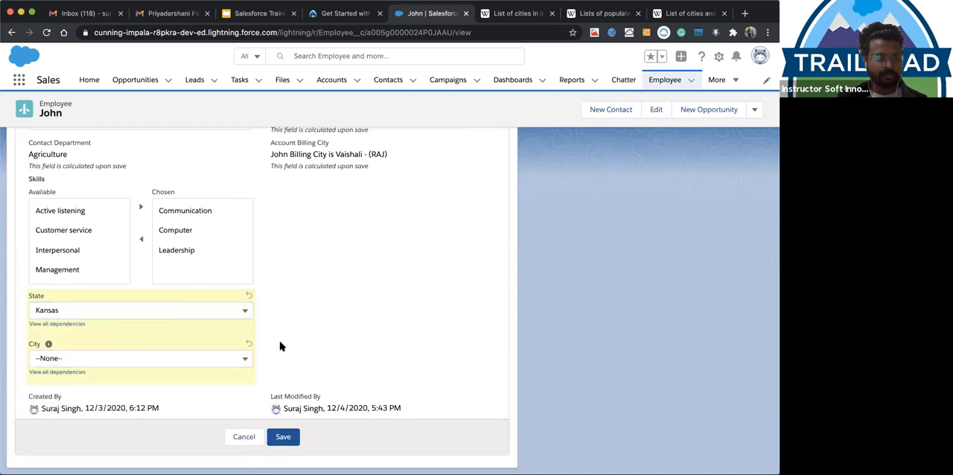
left_click(184, 359)
left_click(166, 395)
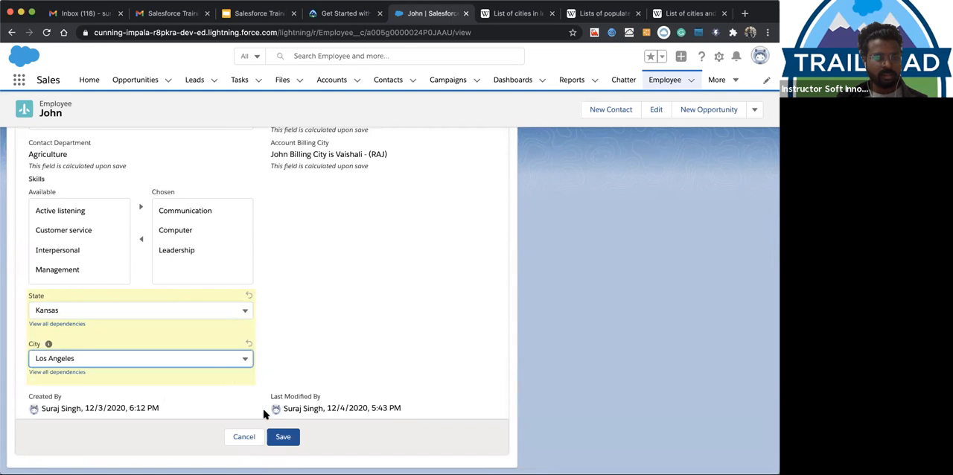
left_click(282, 440)
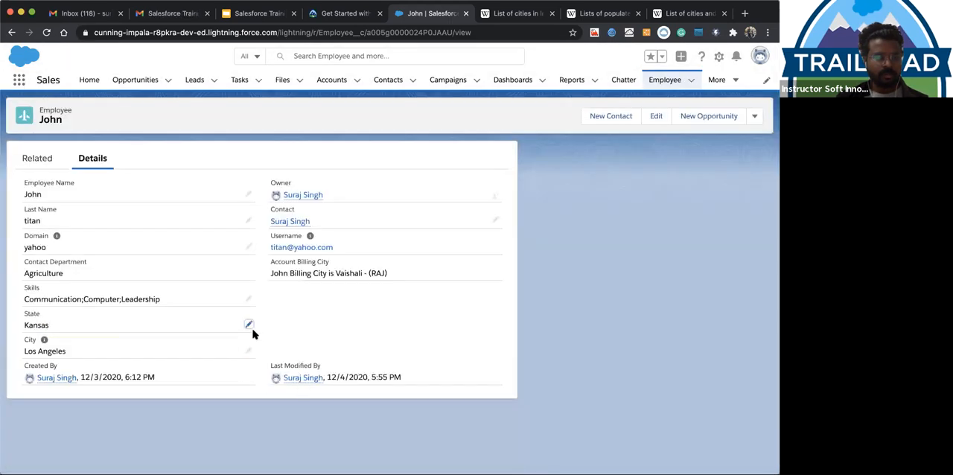
Edit the saved employee record and try State Florida with City New York
left_click(248, 325)
left_click(172, 336)
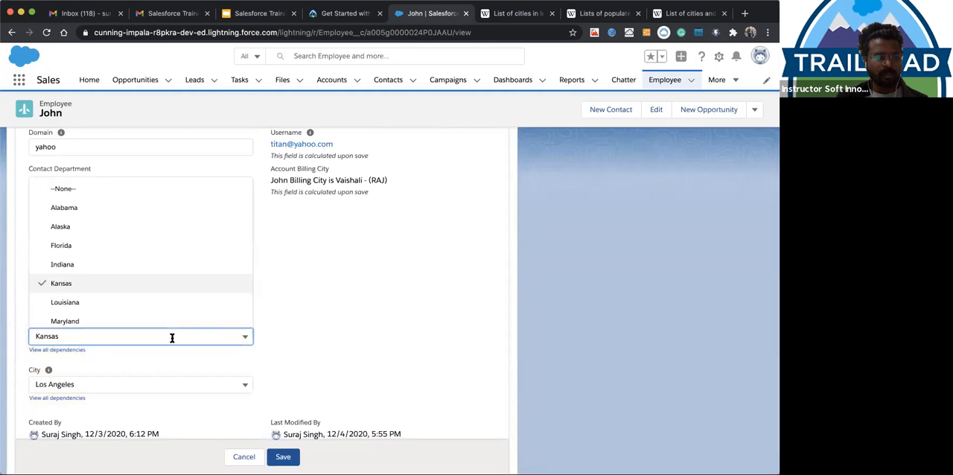
left_click(138, 246)
left_click(127, 383)
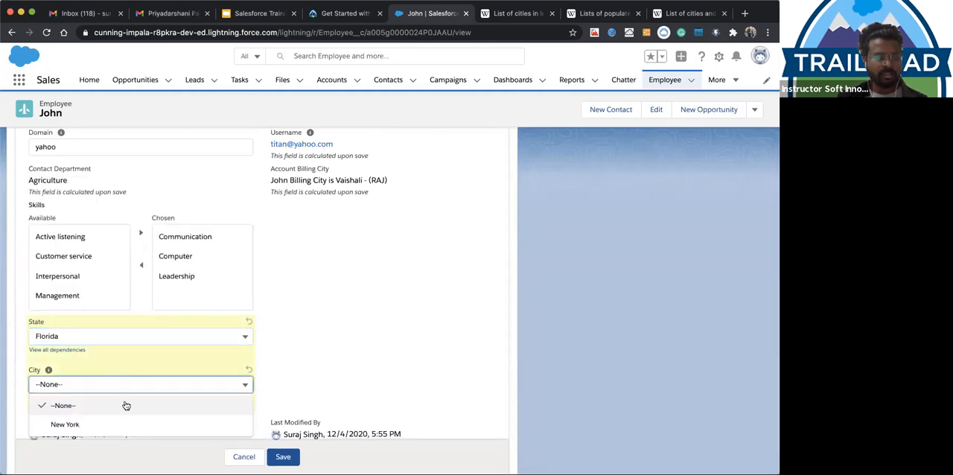
left_click(122, 422)
Try State Alabama with City Brighton on the employee record
left_click(140, 337)
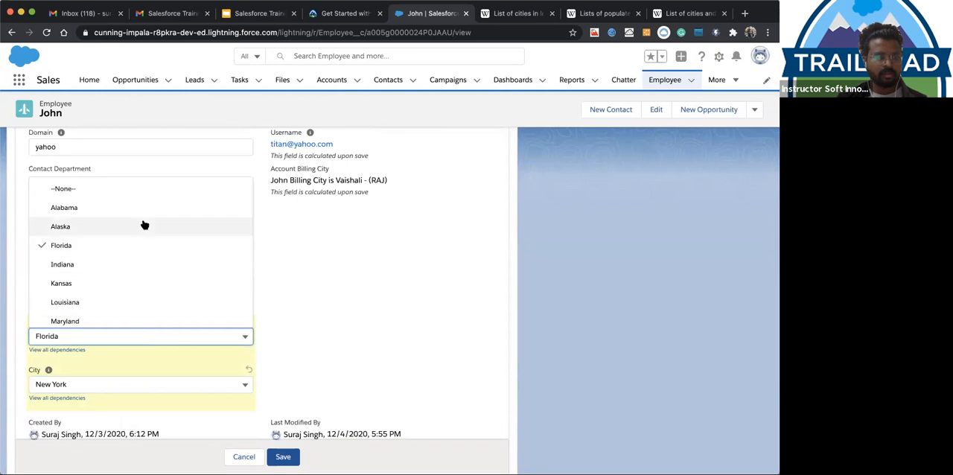
left_click(143, 207)
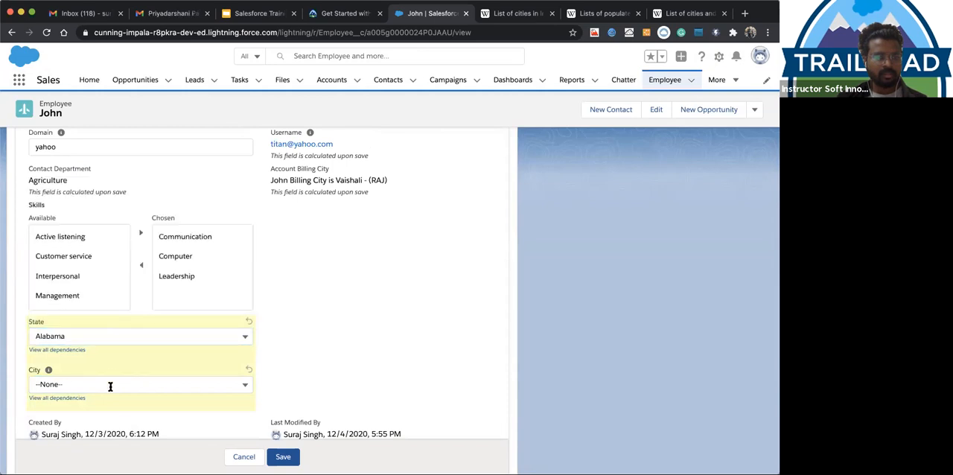
left_click(111, 385)
left_click(107, 343)
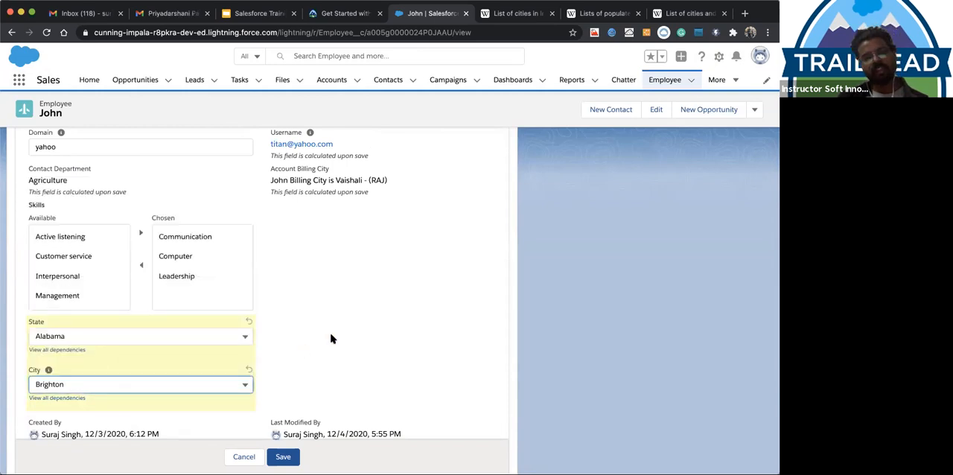
Open the view of all State dependencies, apply State Indiana with City Gary, and check the record's city options
left_click(48, 351)
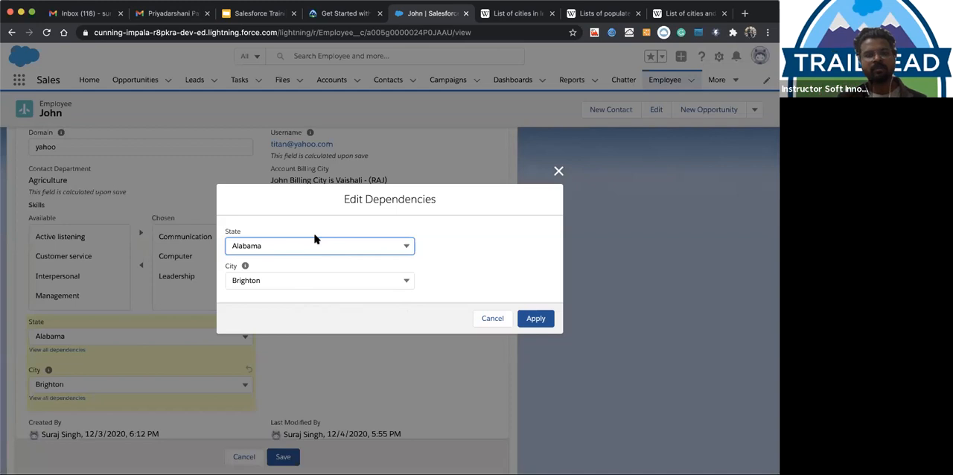
left_click(558, 173)
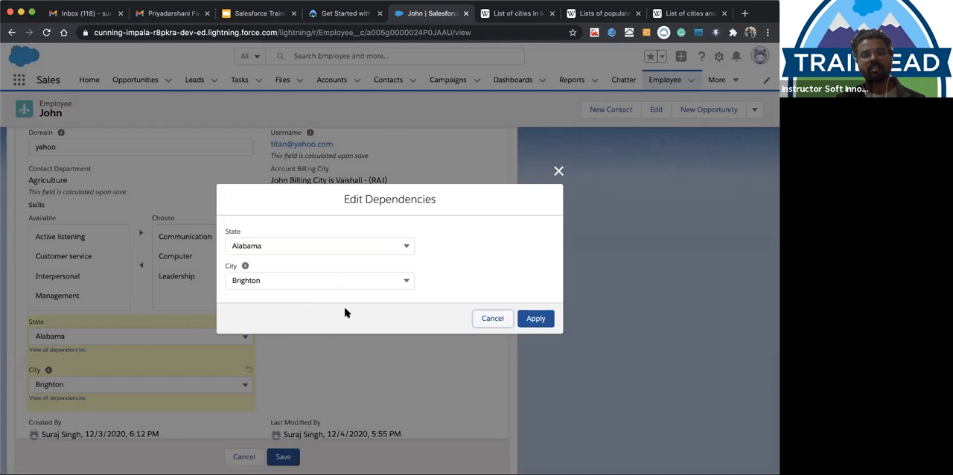
left_click(360, 244)
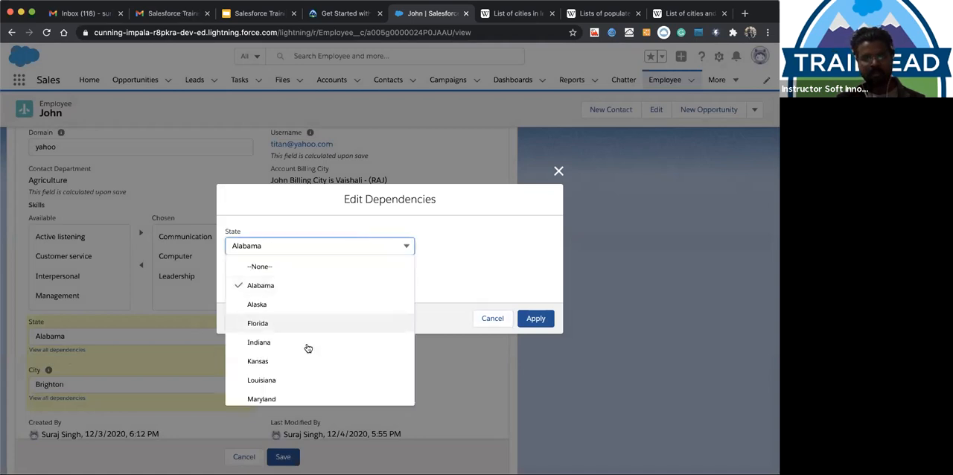
left_click(309, 340)
left_click(320, 280)
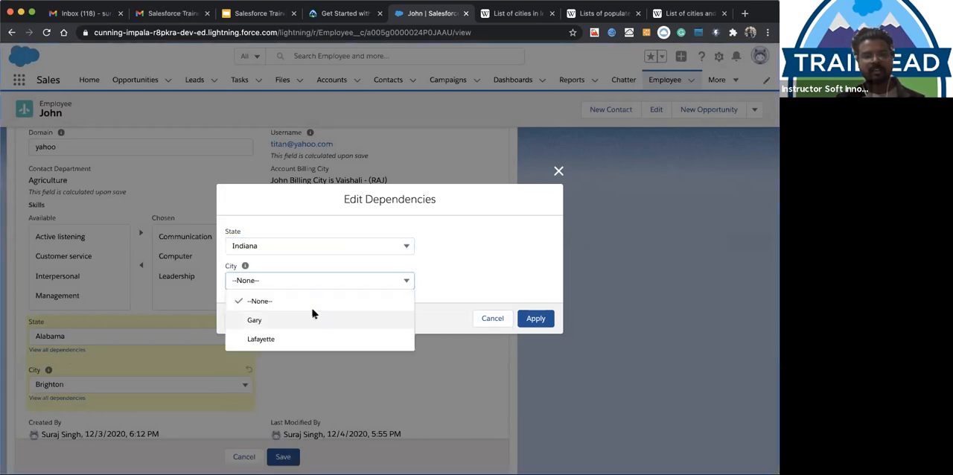
left_click(313, 316)
left_click(542, 324)
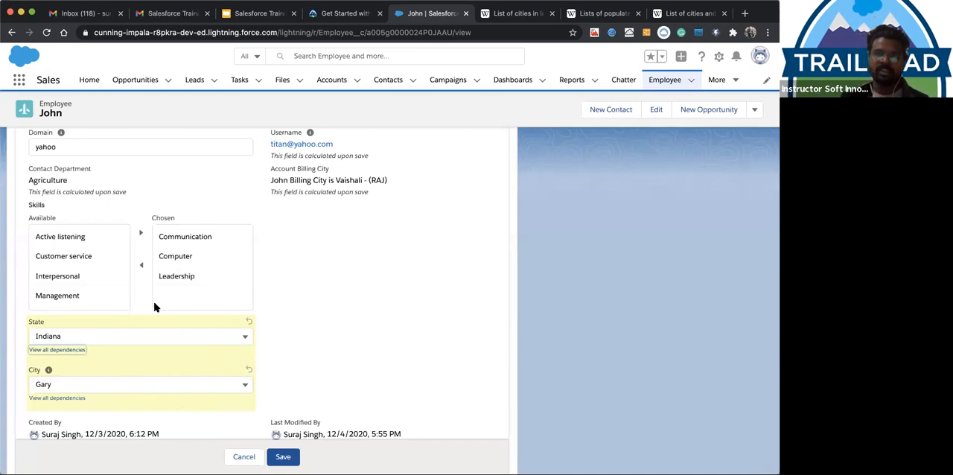
left_click(125, 388)
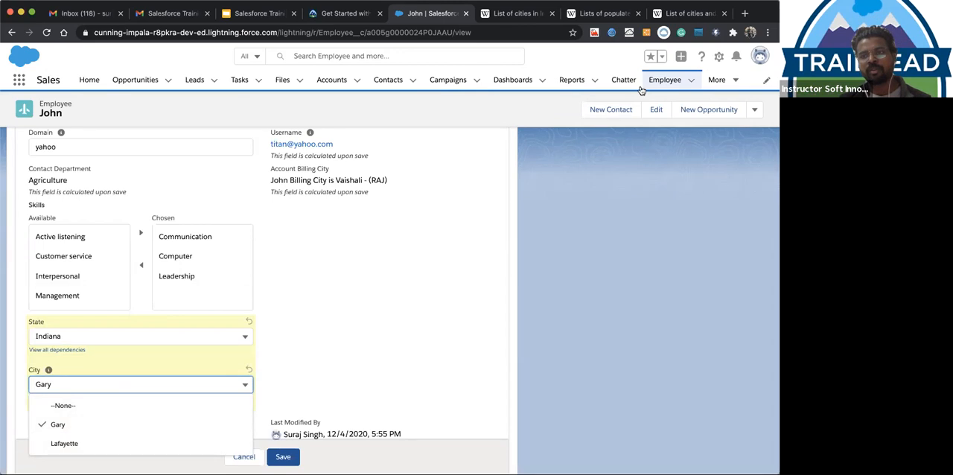
Open the Employee object's definition in Setup and show its fields and relationships
left_click(719, 57)
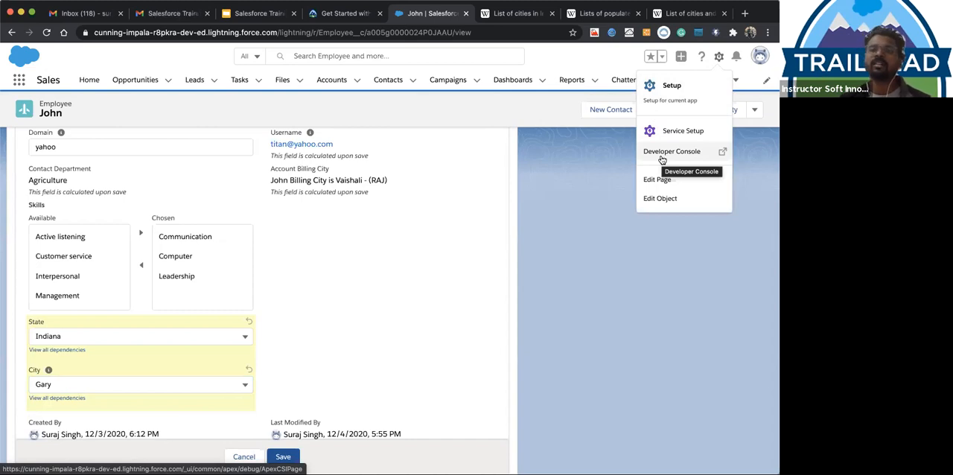
left_click(662, 154)
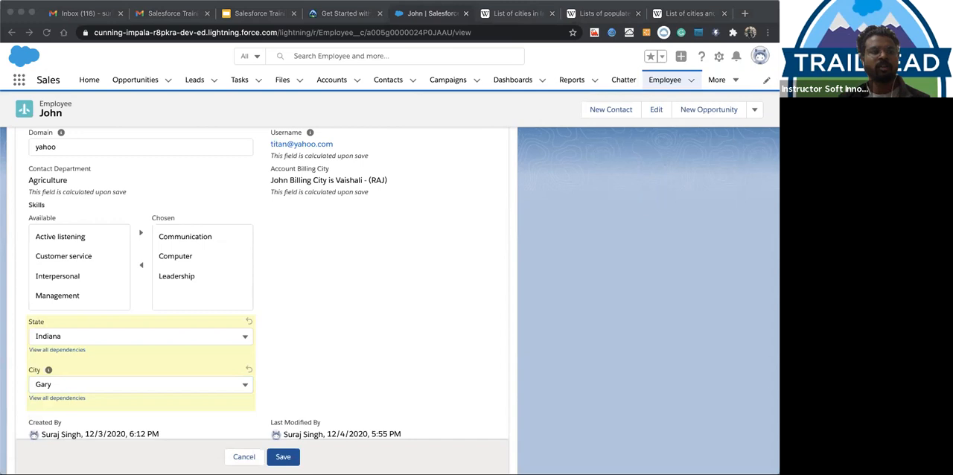
left_click(719, 59)
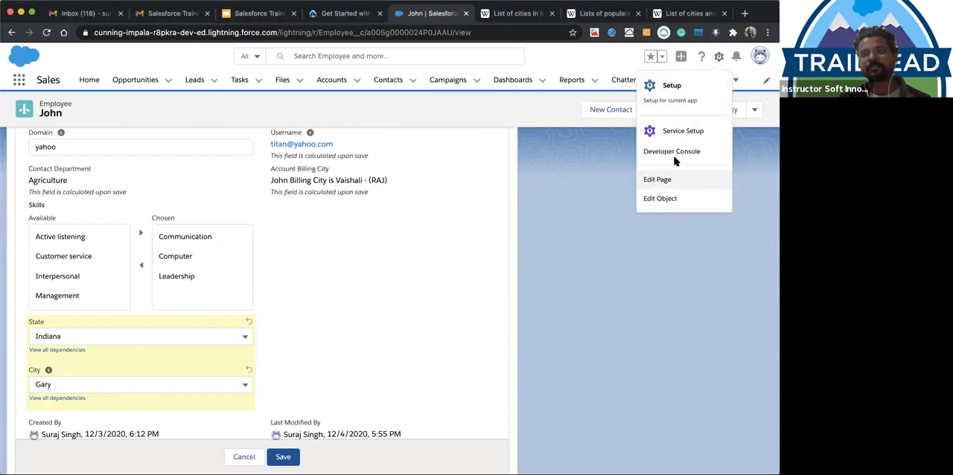
left_click(658, 198)
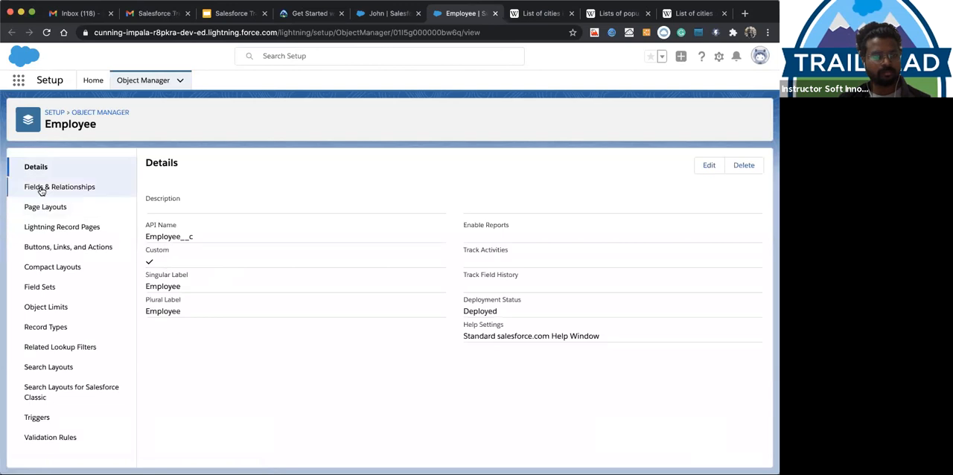
left_click(42, 188)
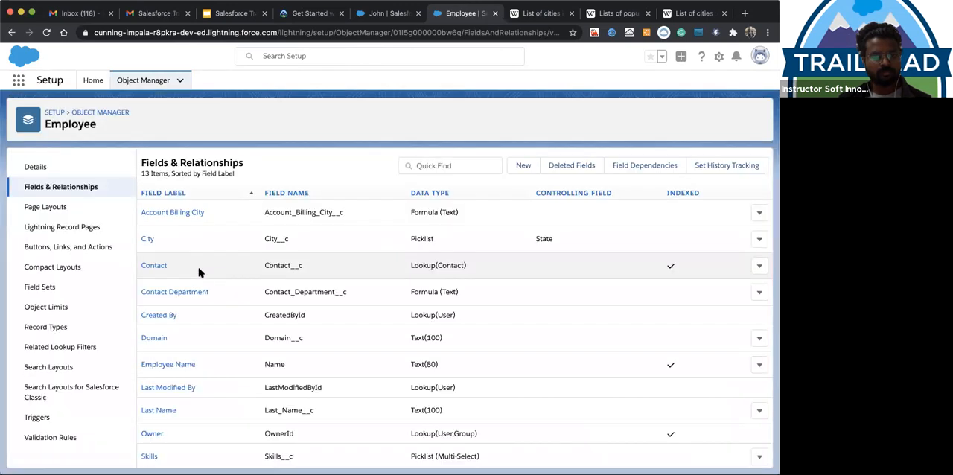
Open the City field and examine its controlling field and picklist values
left_click(145, 240)
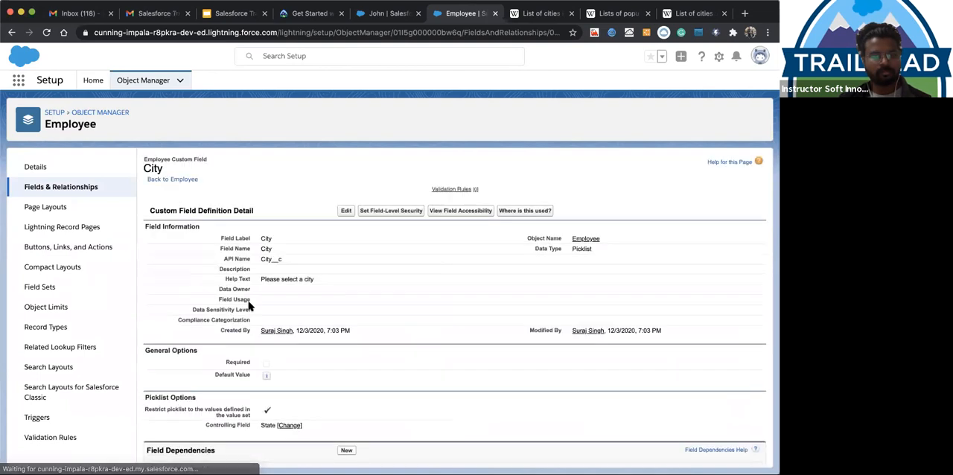
scroll(208, 366, "down", 4)
scroll(230, 375, "down", 6)
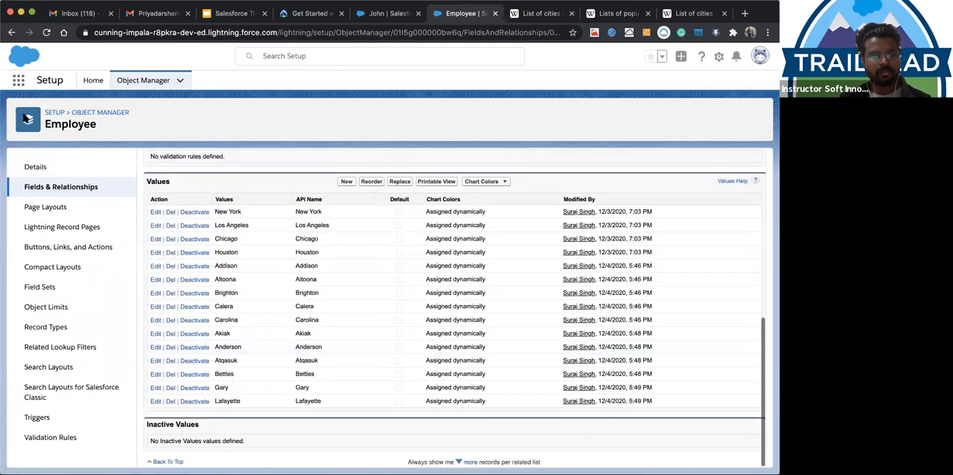
Return to the Employee field list, open the State field, and examine its field dependencies and values
left_click(11, 34)
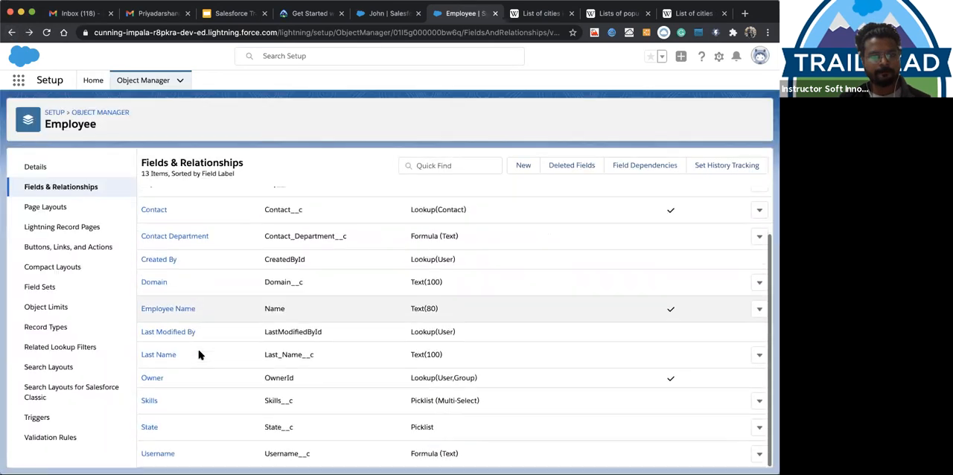
left_click(149, 428)
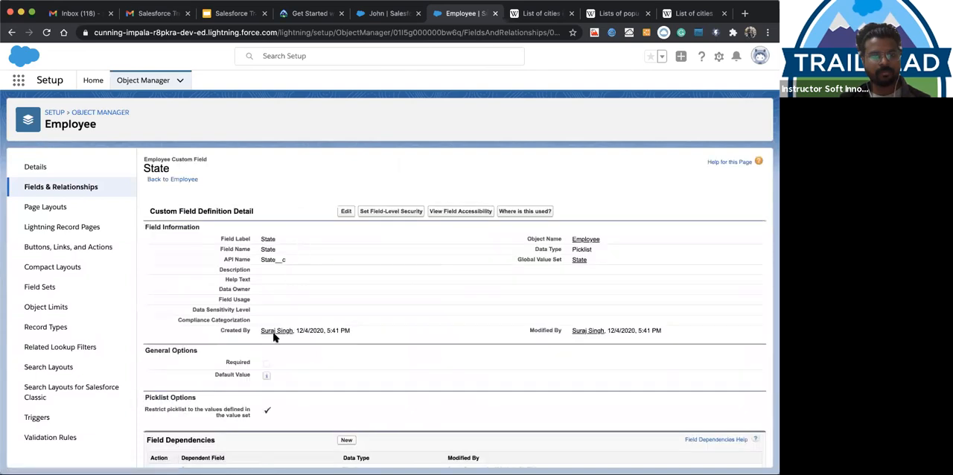
scroll(273, 337, "down", 5)
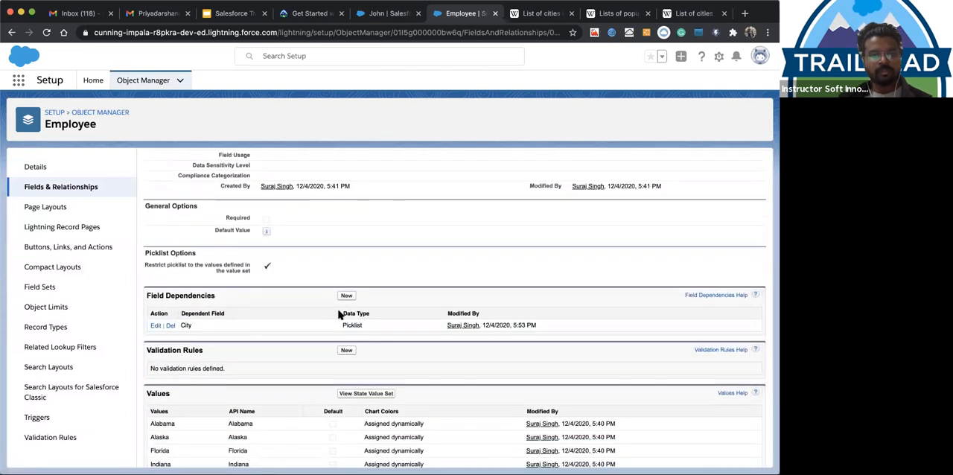
scroll(327, 313, "down", 2)
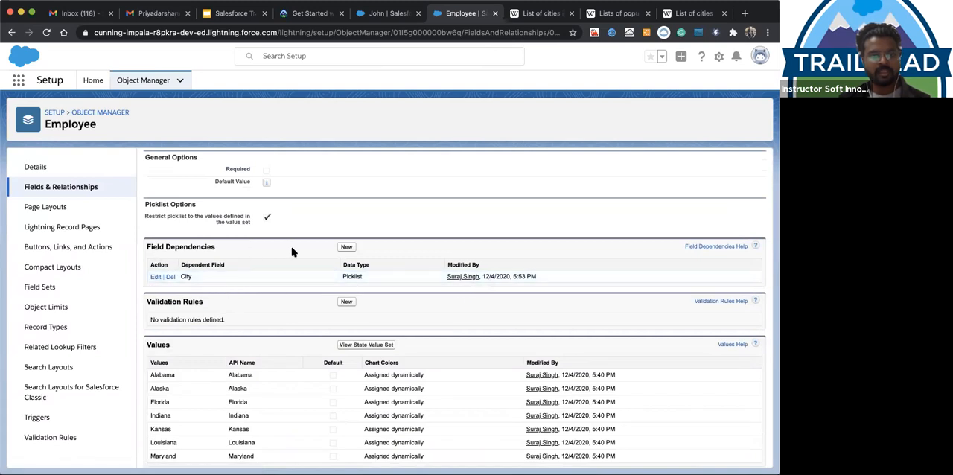
Open the State–City field dependency for editing, examine the included cities per state, and select New York under Florida
triple_click(178, 252)
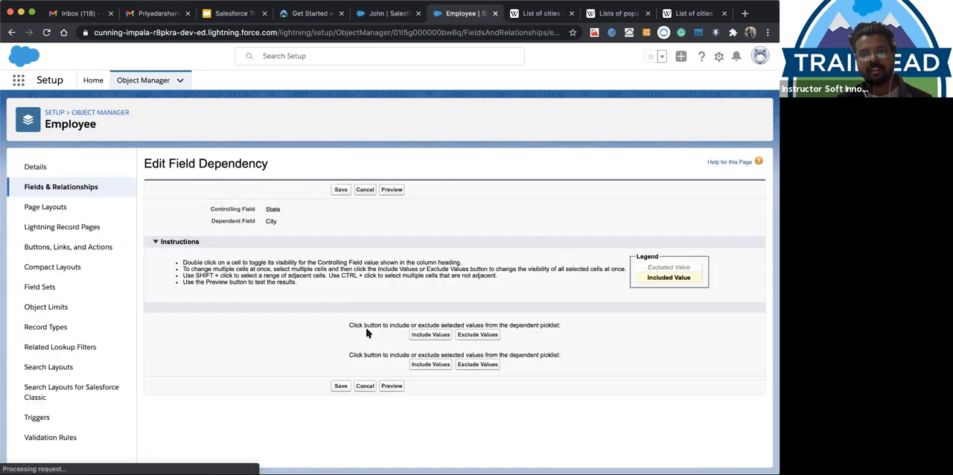
scroll(258, 267, "down", 3)
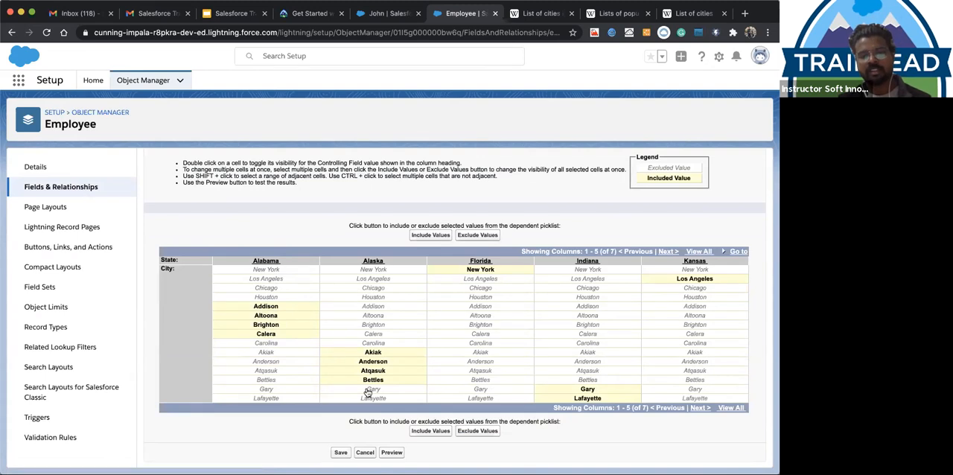
left_click(477, 269)
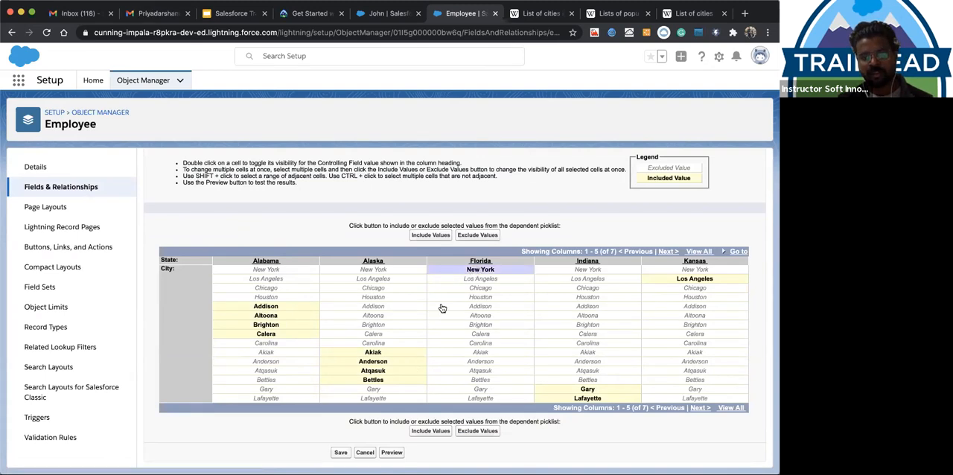
Exclude the selected New York value from Florida in the State–City dependency and save the dependency
left_click(470, 237)
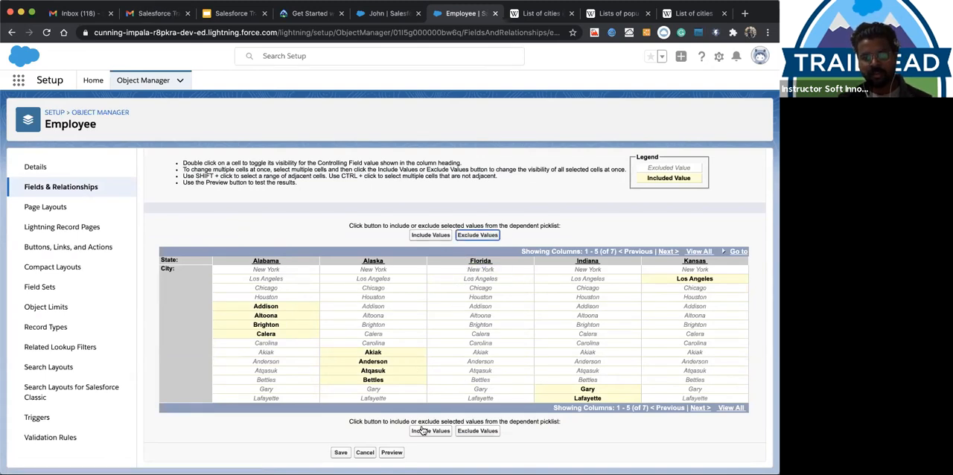
left_click(339, 452)
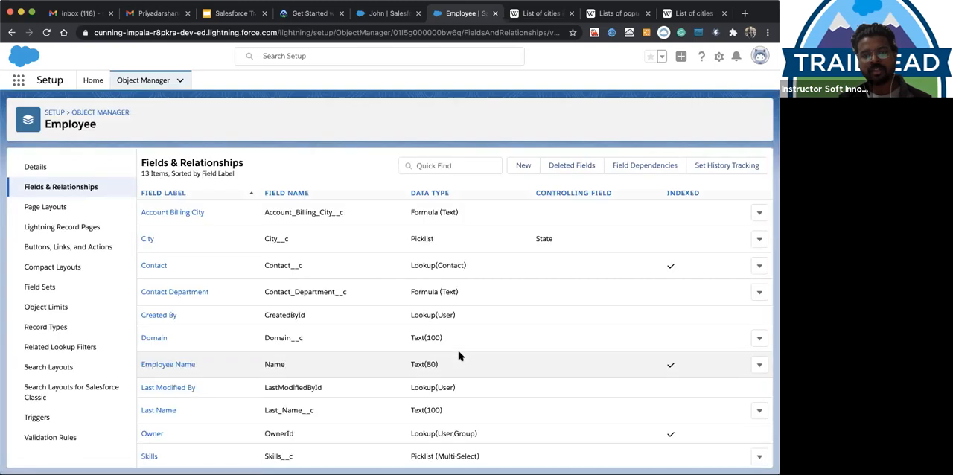
Reload the open employee record discarding its unsaved edits, set State to Florida with no City, and save the record
left_click(388, 14)
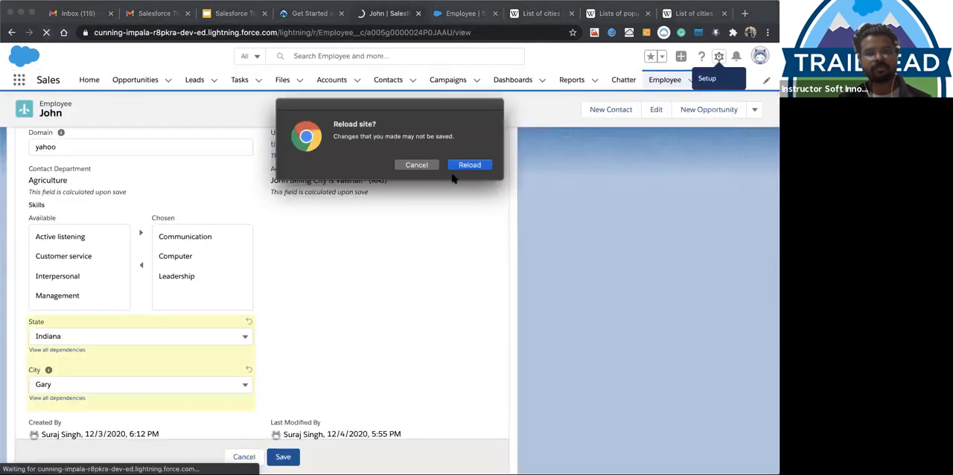
left_click(456, 168)
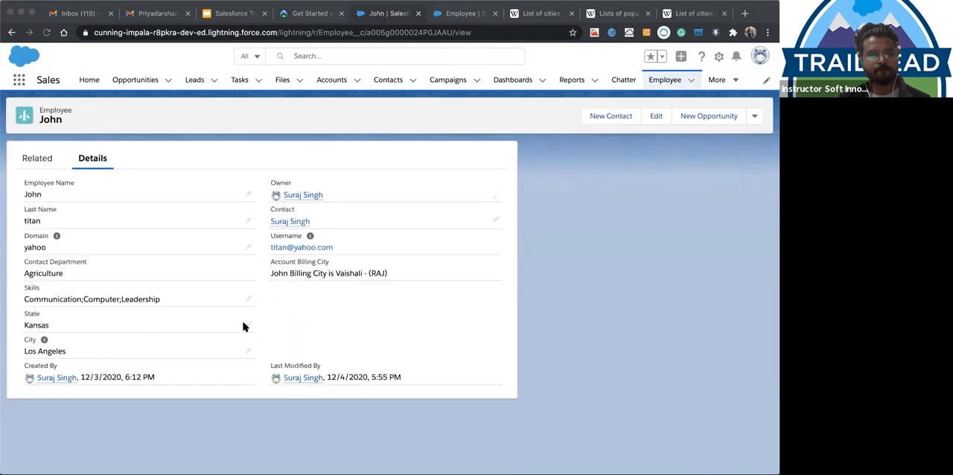
left_click(250, 325)
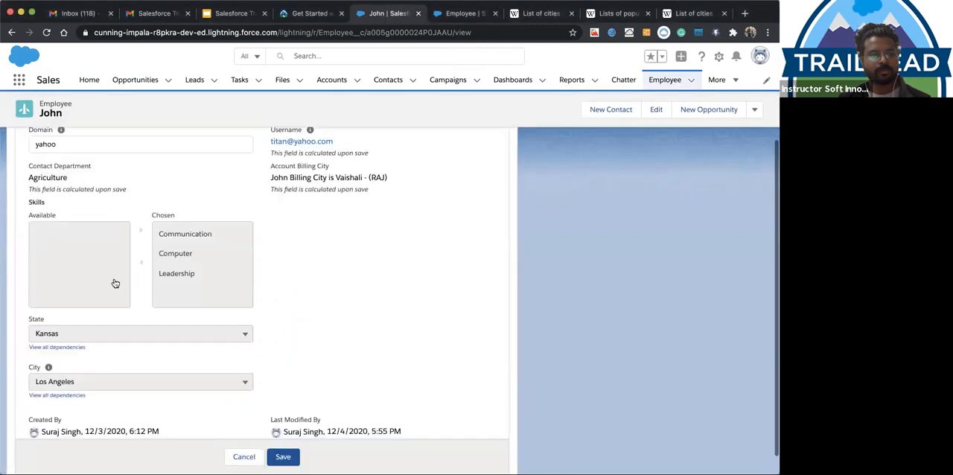
left_click(85, 330)
left_click(72, 244)
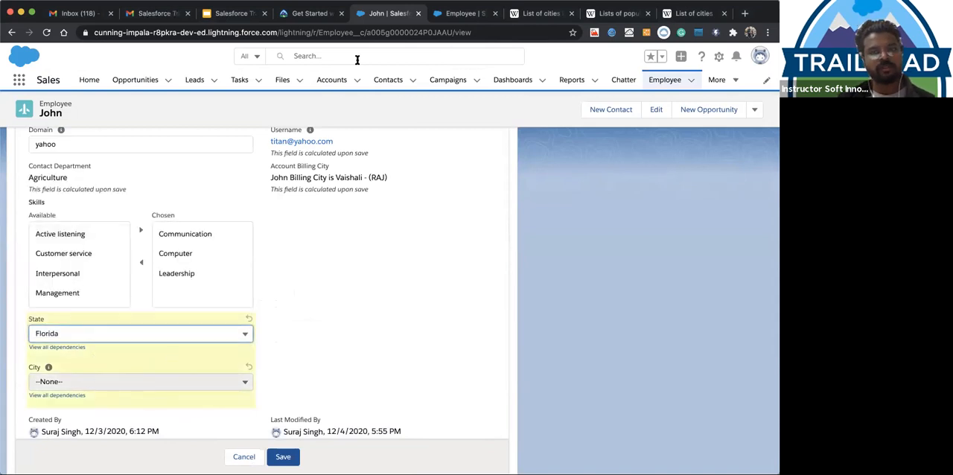
left_click(283, 456)
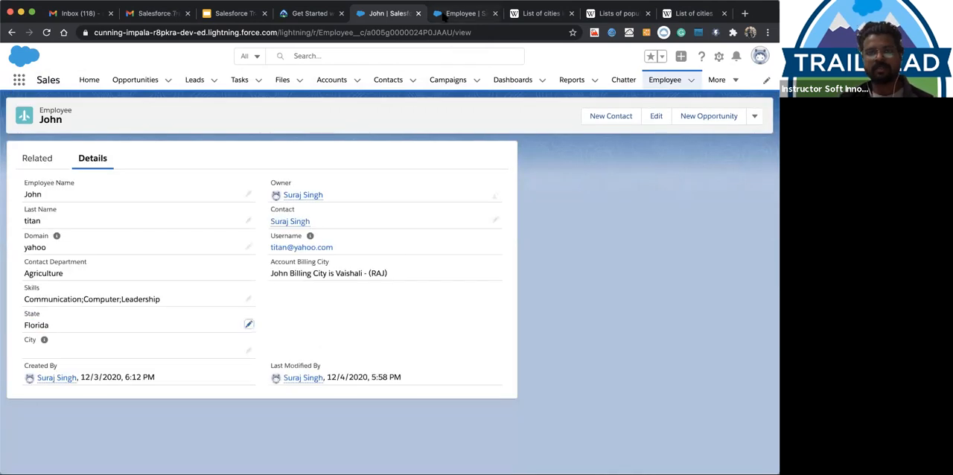
Return to the Employee object's field list, open the State field, and examine its field dependencies and picklist values
left_click(445, 18)
scroll(190, 380, "down", 2)
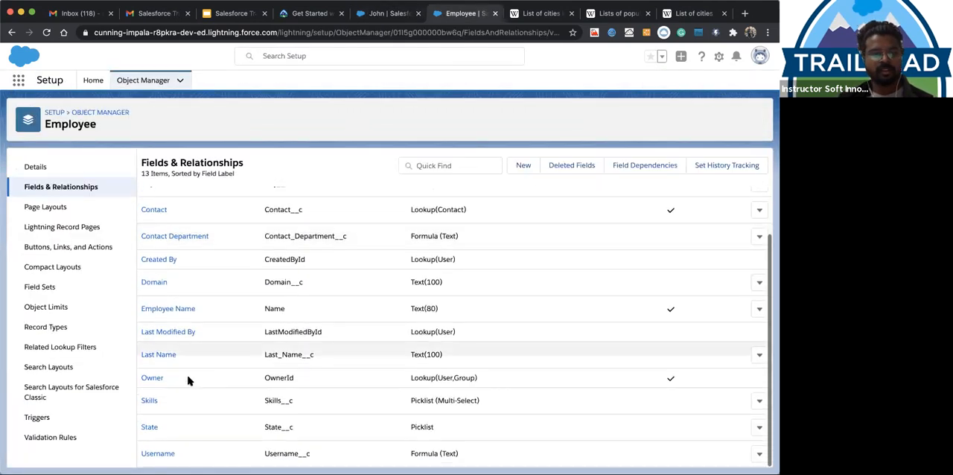
left_click(149, 428)
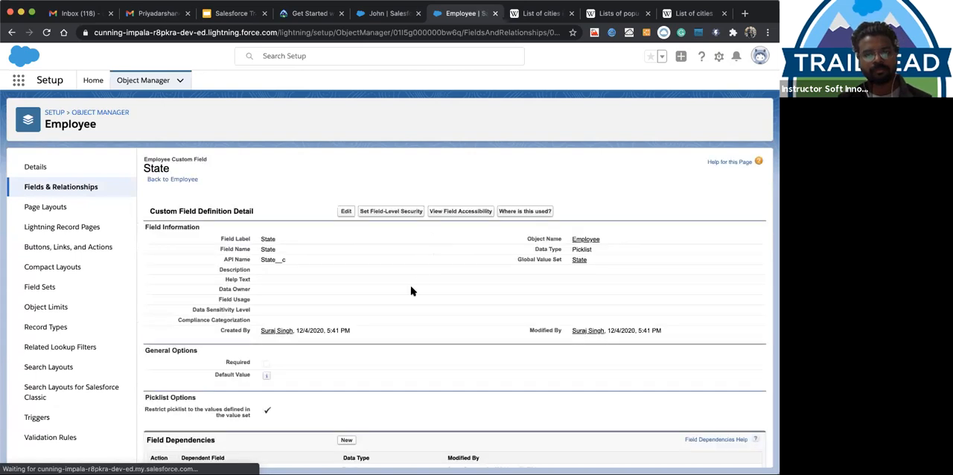
scroll(411, 289, "down", 7)
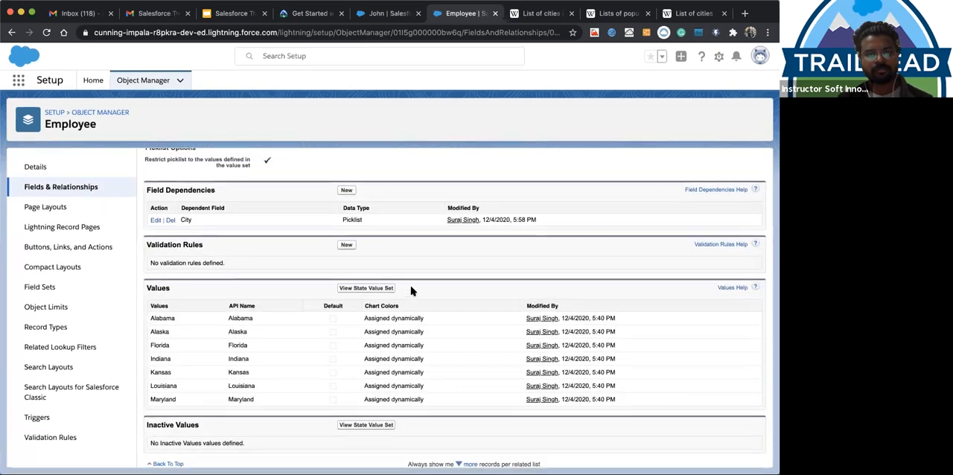
scroll(411, 291, "up", 1)
scroll(411, 291, "up", 3)
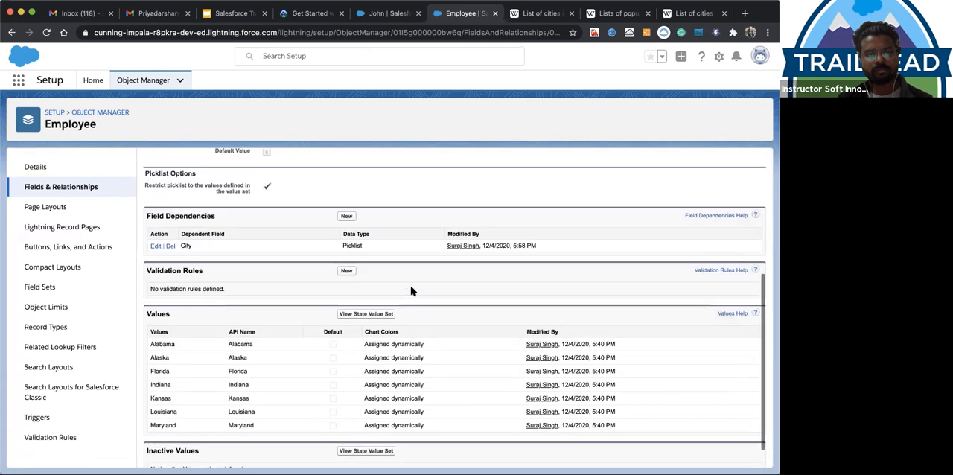
scroll(411, 289, "down", 4)
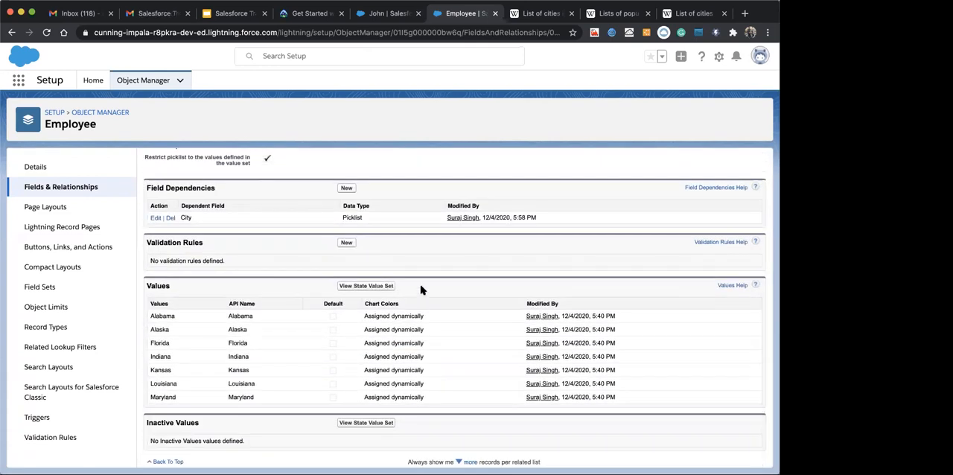
scroll(417, 293, "up", 1)
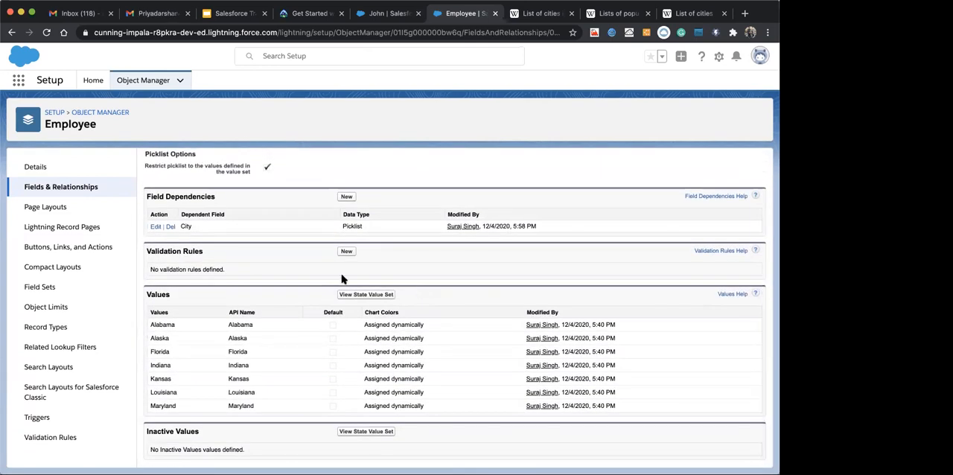
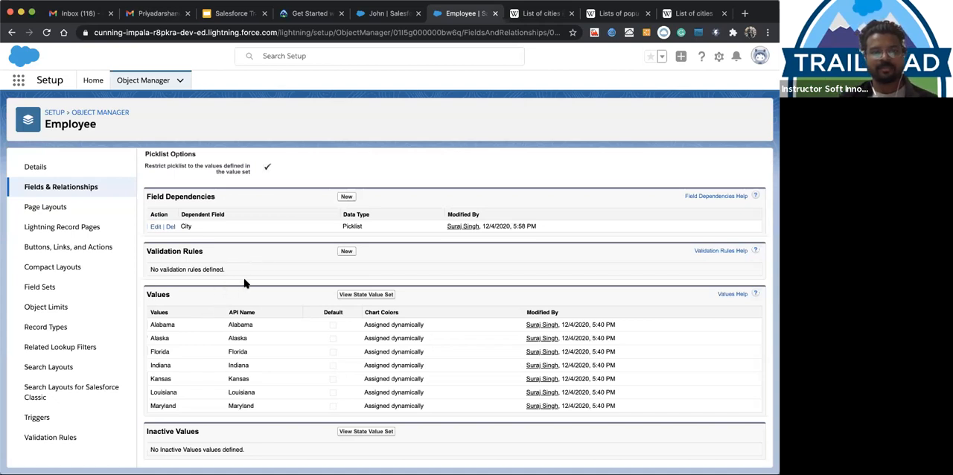
Examine the State field's details, open its City dependency for editing, review the included cities per state, and leave without saving
scroll(260, 273, "up", 3)
scroll(260, 272, "down", 3)
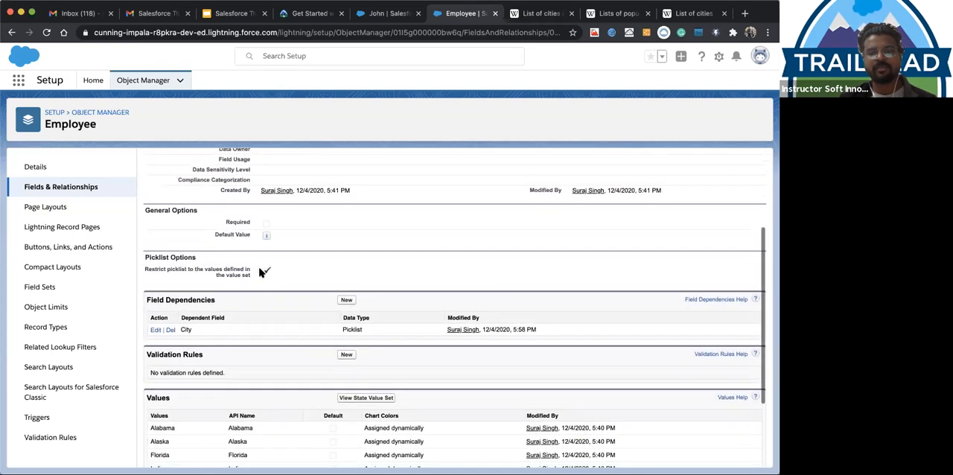
scroll(283, 250, "up", 1)
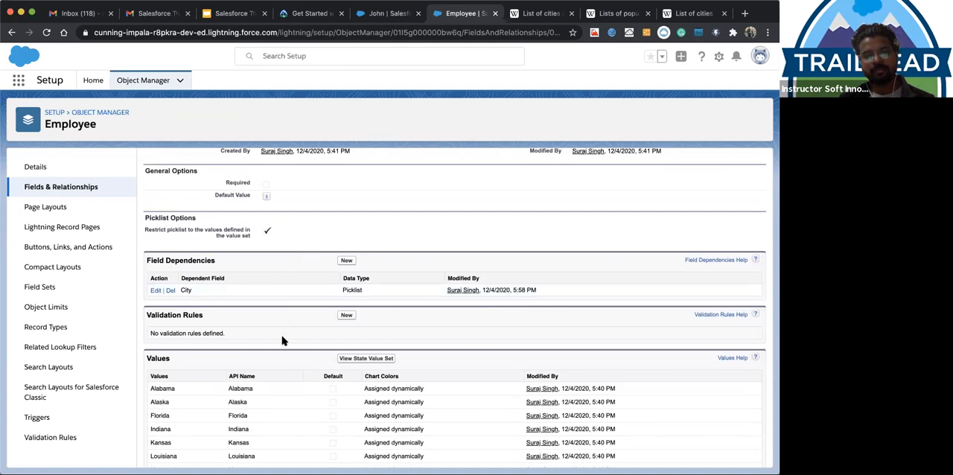
scroll(283, 335, "down", 1)
scroll(283, 341, "down", 3)
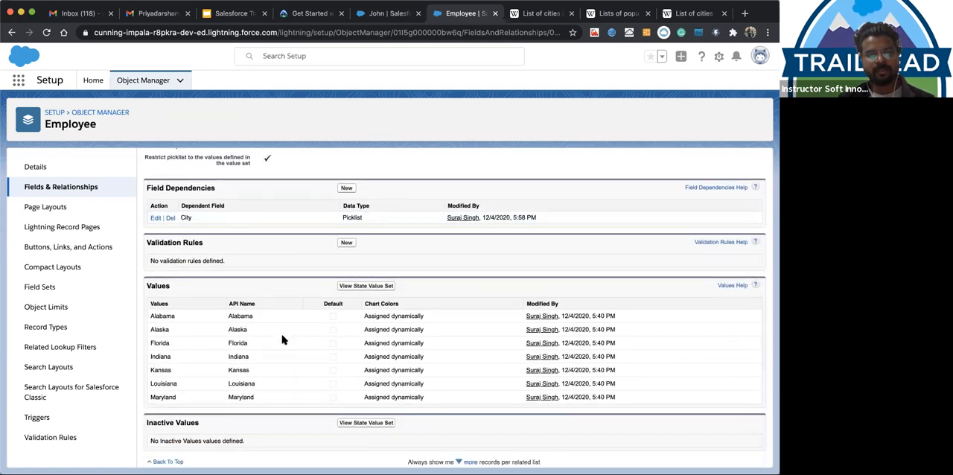
scroll(273, 228, "up", 2)
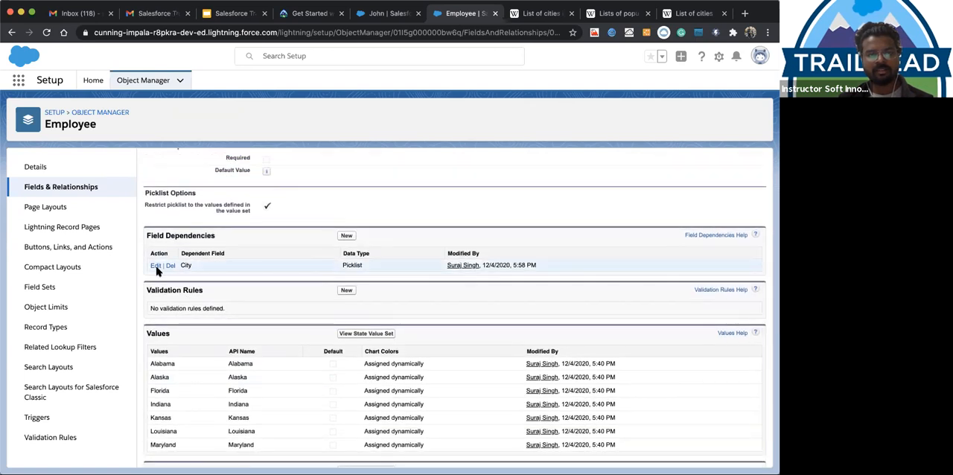
left_click(156, 266)
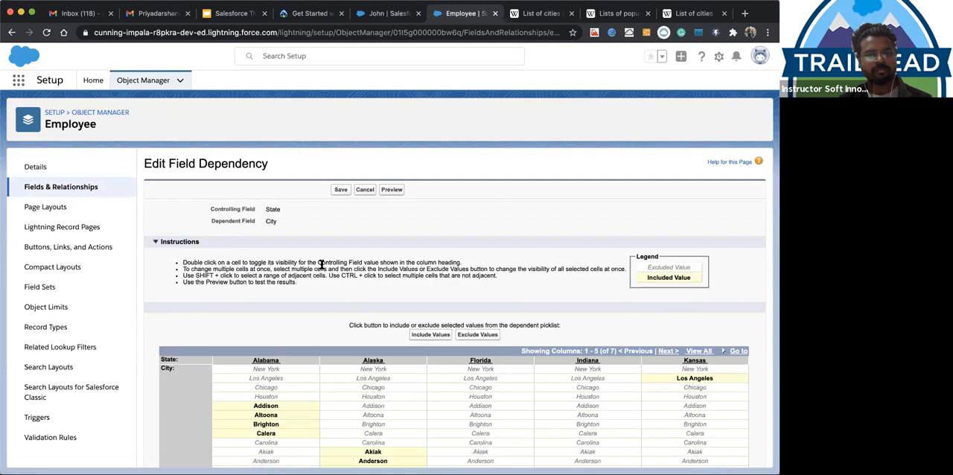
scroll(321, 264, "down", 1)
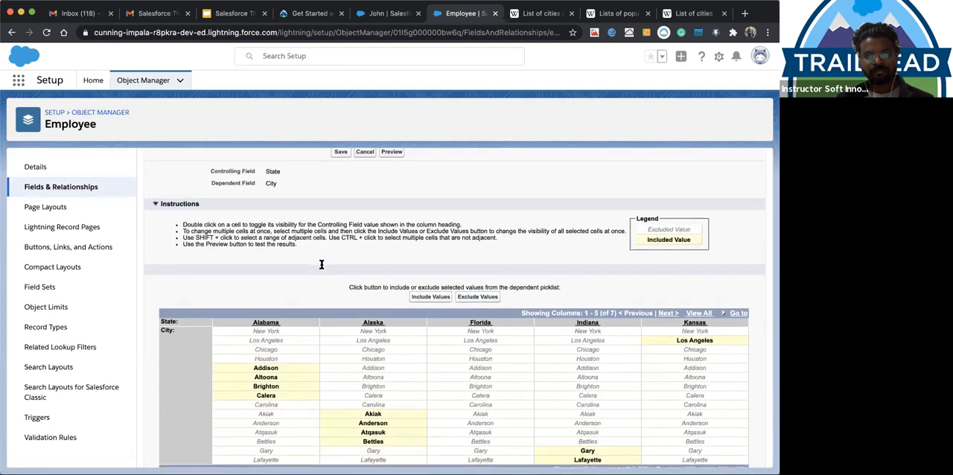
scroll(322, 264, "down", 2)
scroll(322, 264, "up", 3)
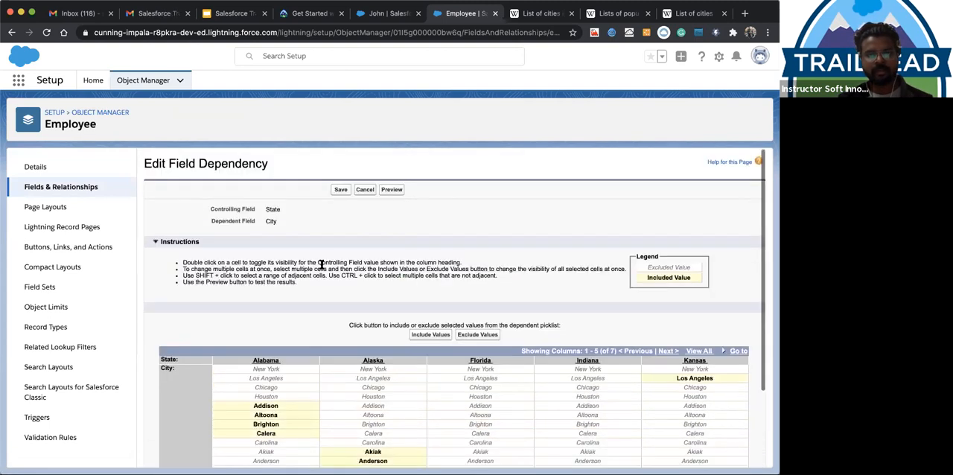
left_click(360, 192)
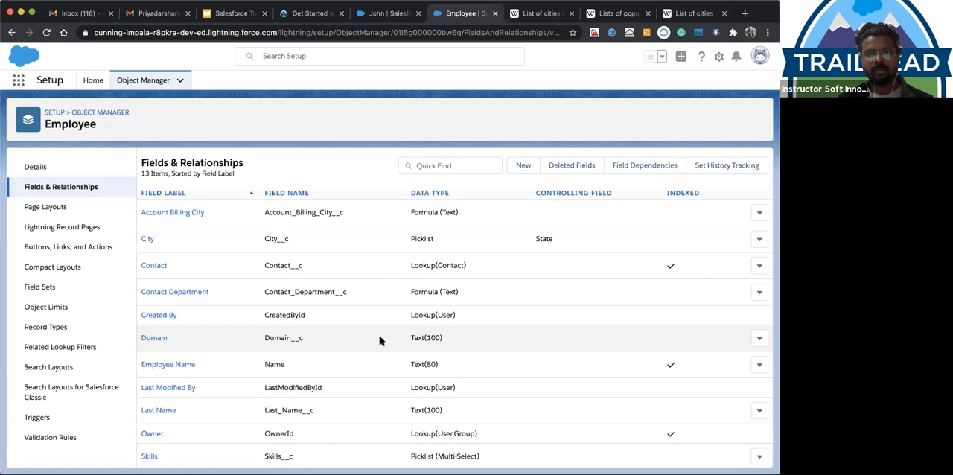
Examine the Employee object's field list, comparing data types and the controlling field of the picklists
scroll(362, 404, "down", 2)
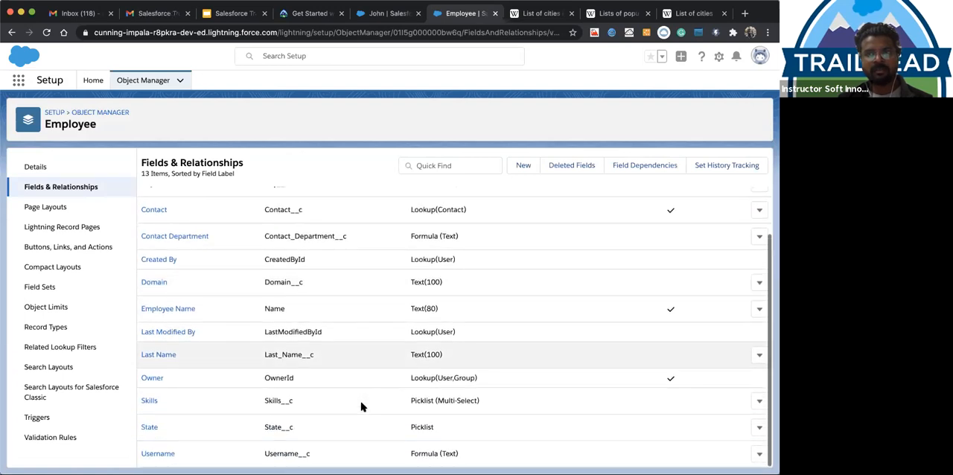
scroll(380, 350, "up", 2)
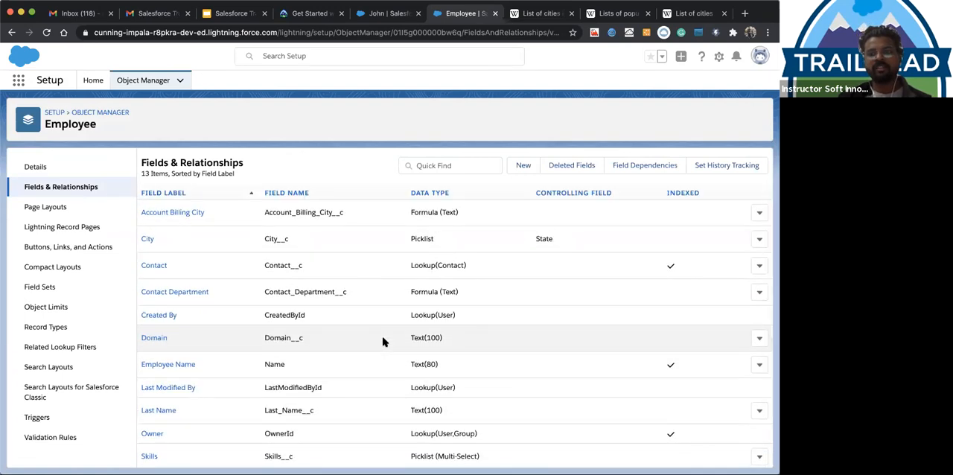
scroll(372, 368, "down", 2)
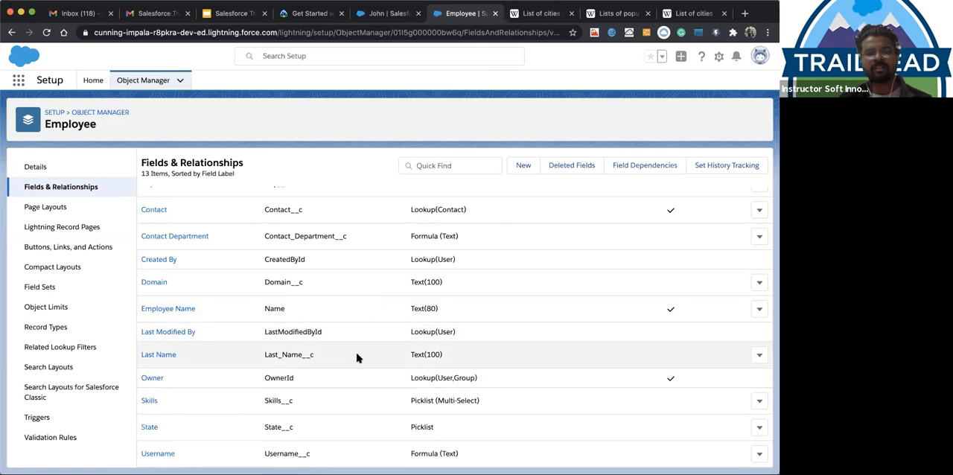
scroll(357, 358, "up", 1)
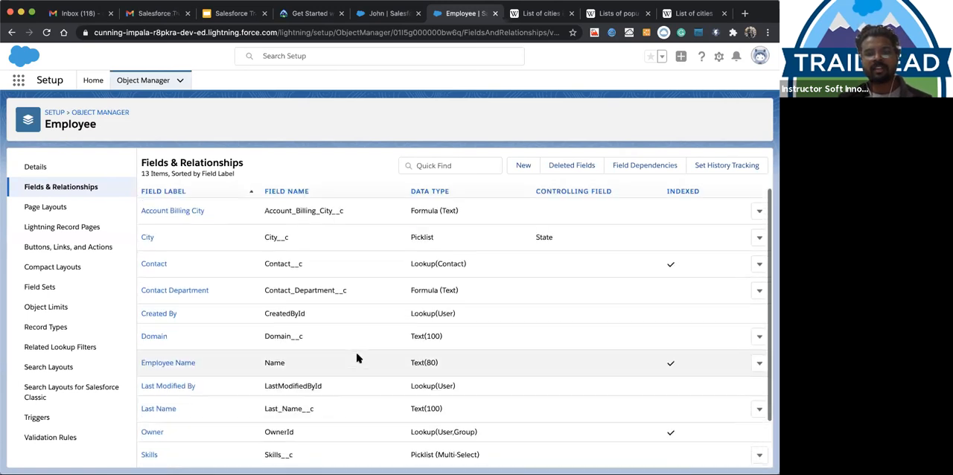
scroll(357, 358, "up", 1)
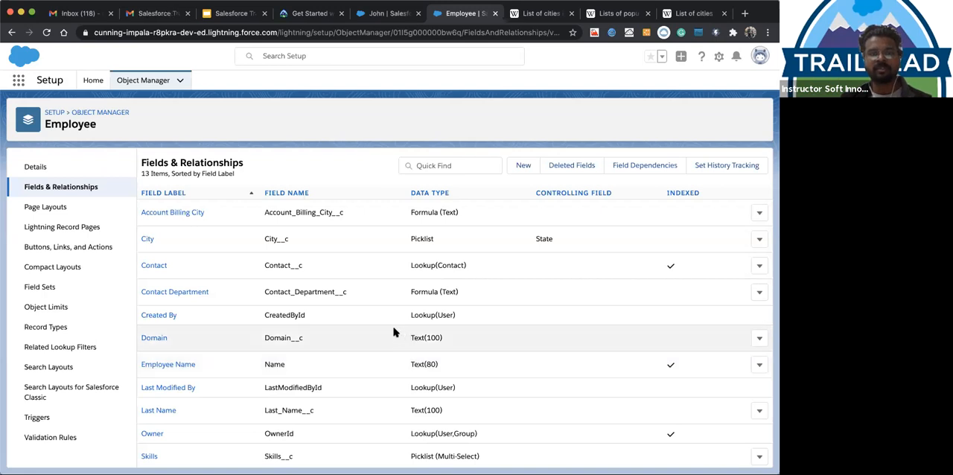
scroll(266, 361, "down", 1)
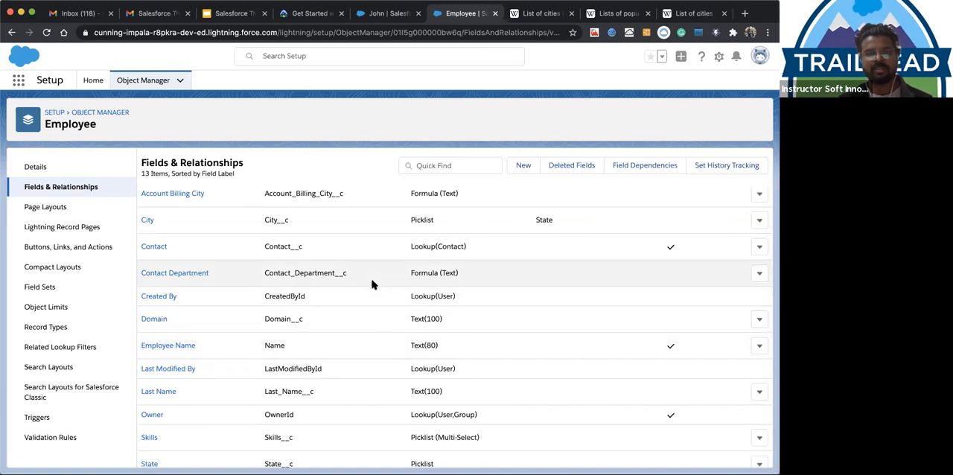
scroll(320, 350, "down", 2)
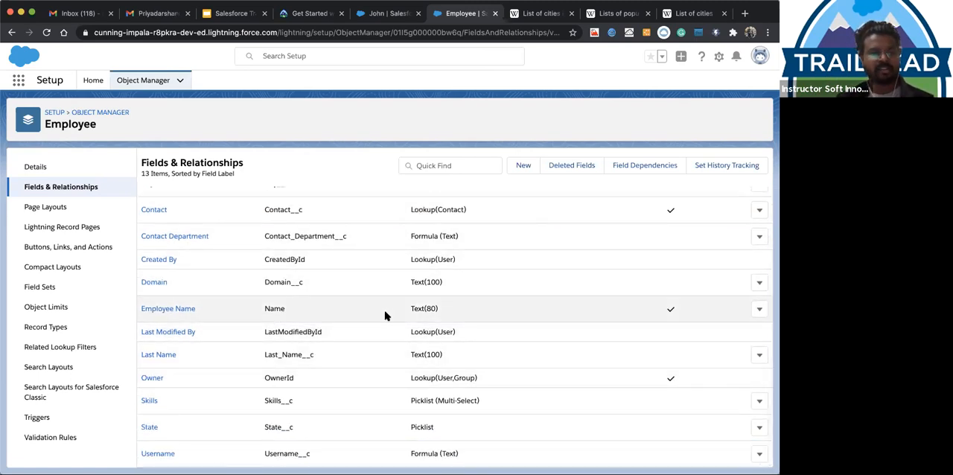
scroll(385, 315, "up", 3)
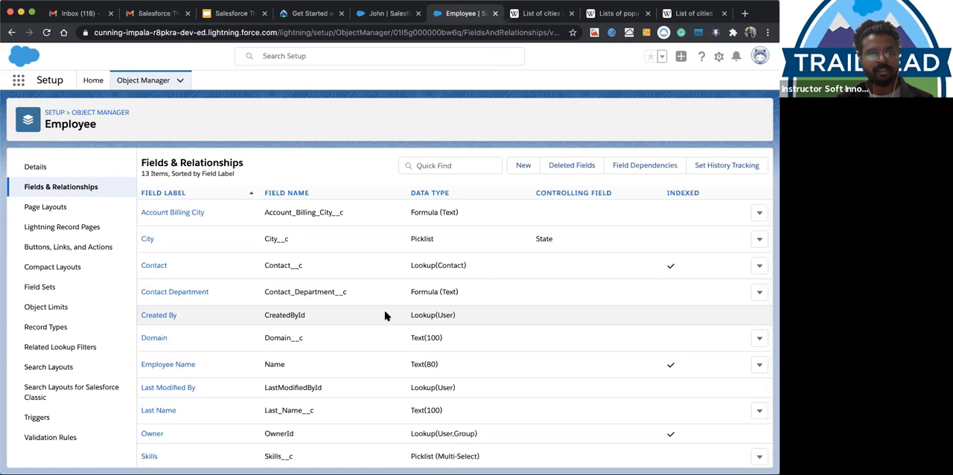
View the employee record's related lists, switch to the Salesforce Training Day Six presentation in Google Slides, and view the Lightning App slide
left_click(389, 16)
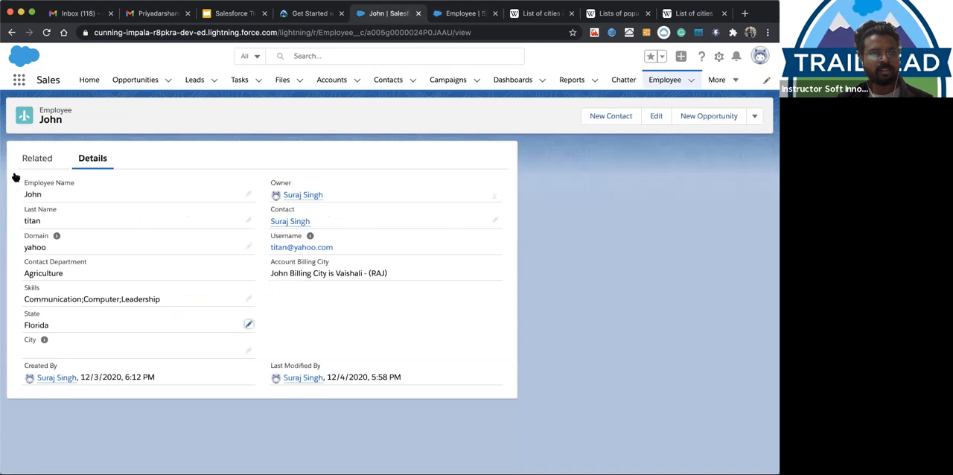
left_click(36, 157)
left_click(229, 14)
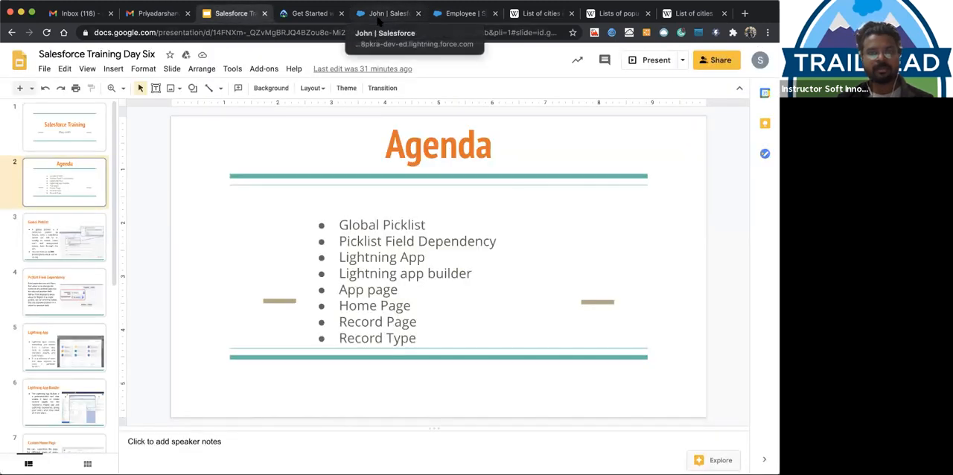
left_click(66, 351)
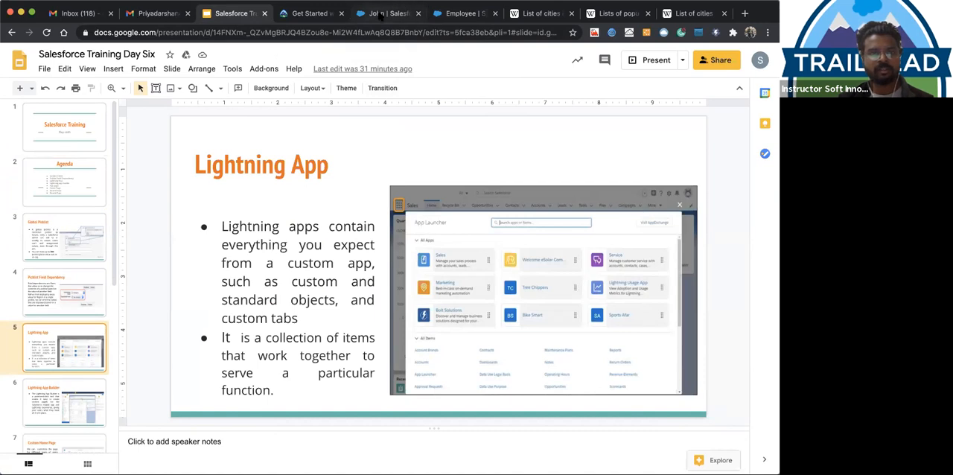
Add the bullet "What is APP." below Picklist Field Dependency on the Agenda slide
left_click(71, 186)
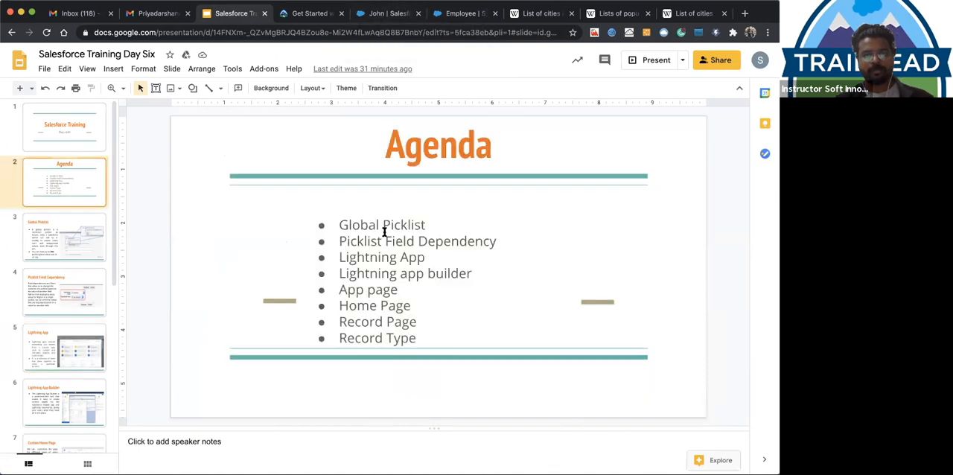
left_click(497, 243)
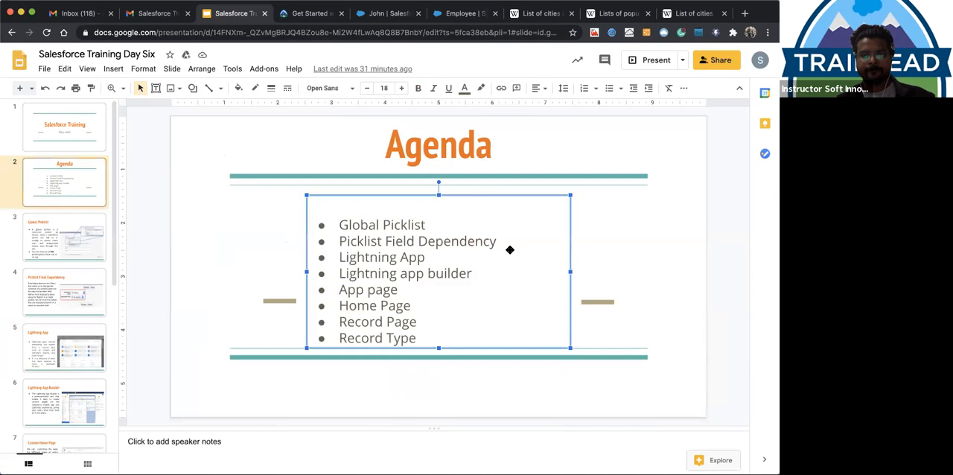
left_click(469, 242)
left_click(405, 242)
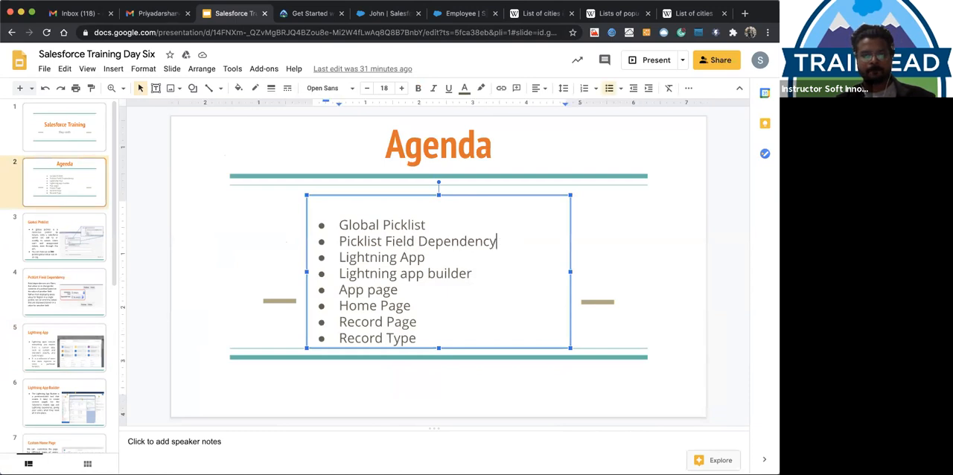
key("Return")
type("A")
key("BackSpace")
type("Who")
key("BackSpace")
type("at di")
key("BackSpace")
key("BackSpace")
type("is APP.")
left_click(645, 259)
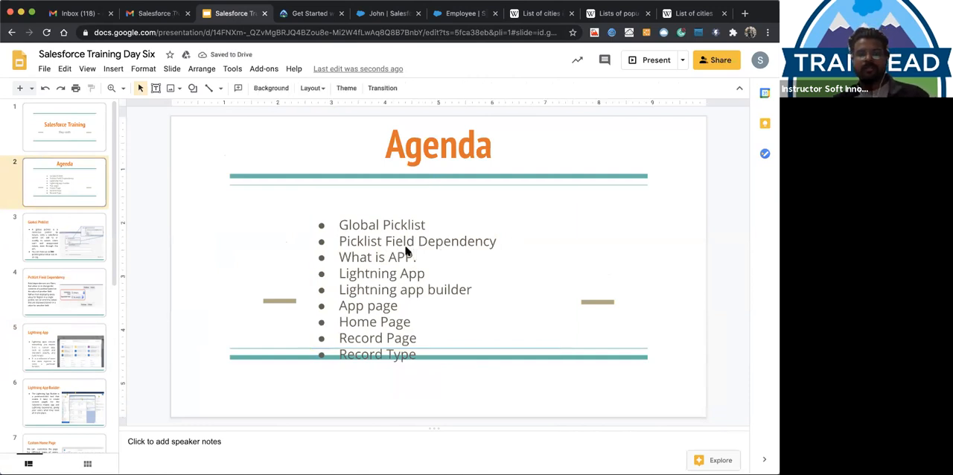
Switch back to the employee record in Salesforce, view all available apps in the App Launcher, and open the Service app
left_click(389, 13)
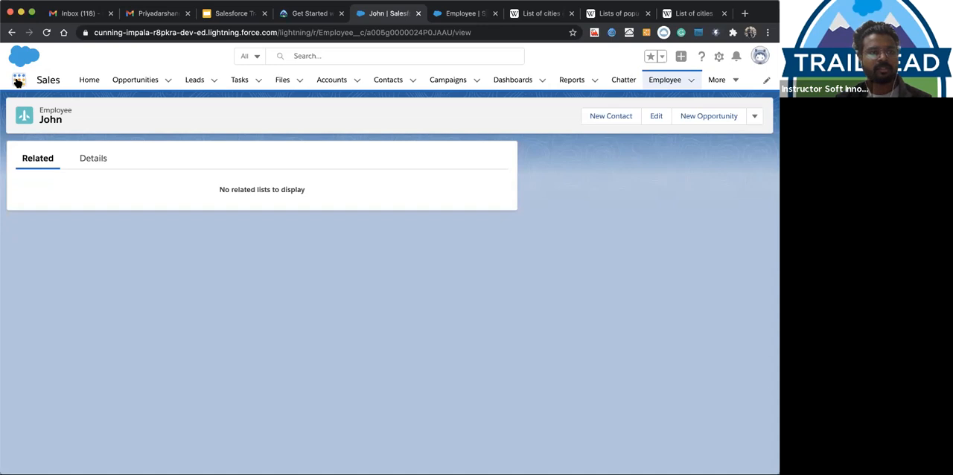
left_click(18, 81)
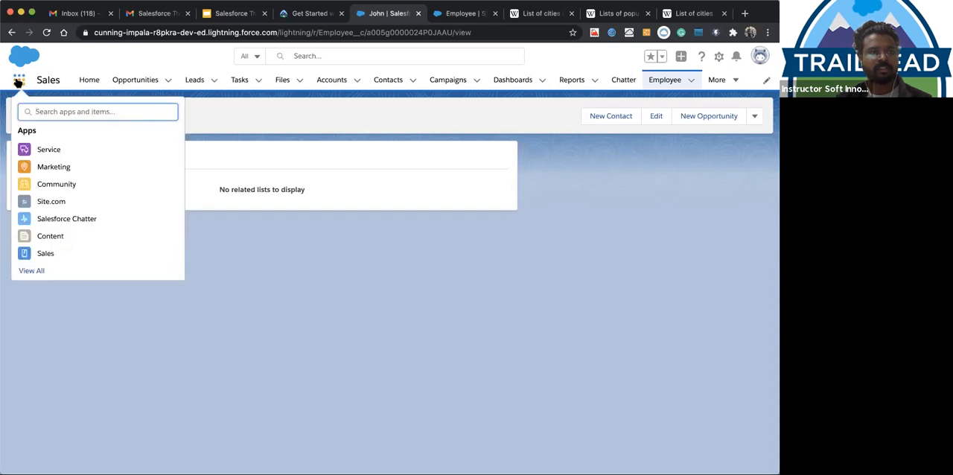
left_click(34, 271)
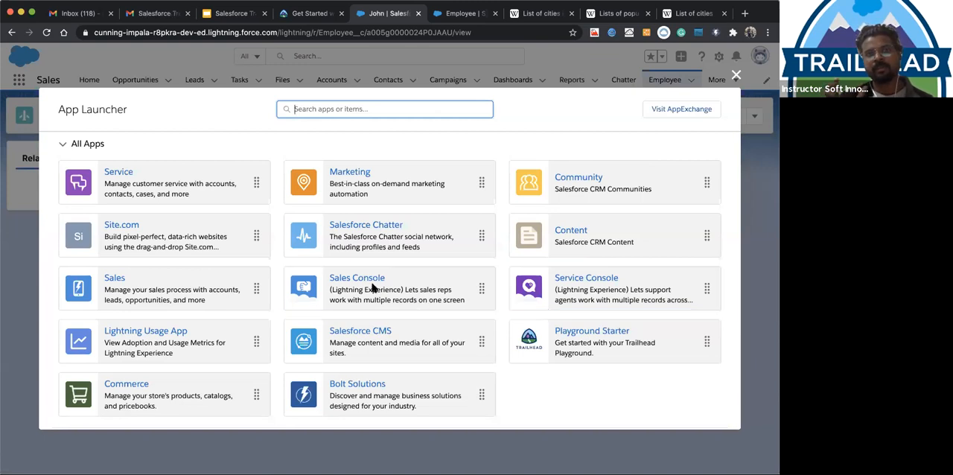
left_click(128, 182)
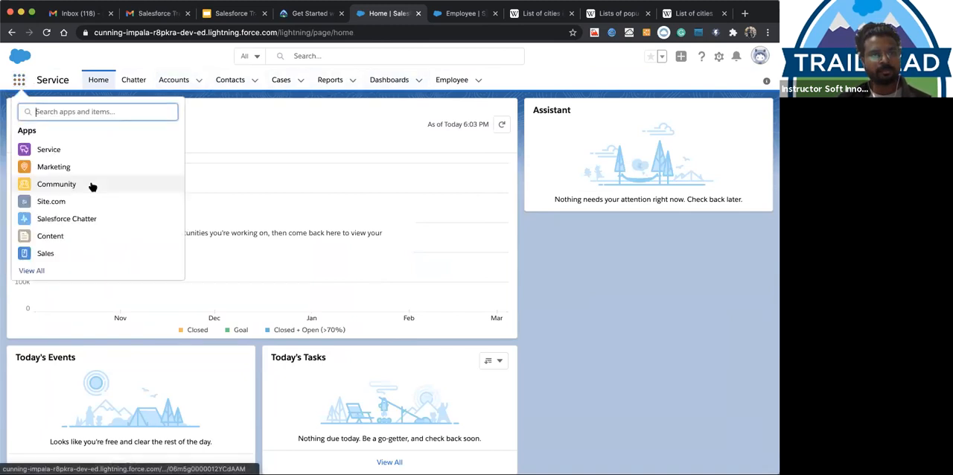
Switch to the Marketing app, view the full list of apps in the App Launcher, and close it
left_click(52, 170)
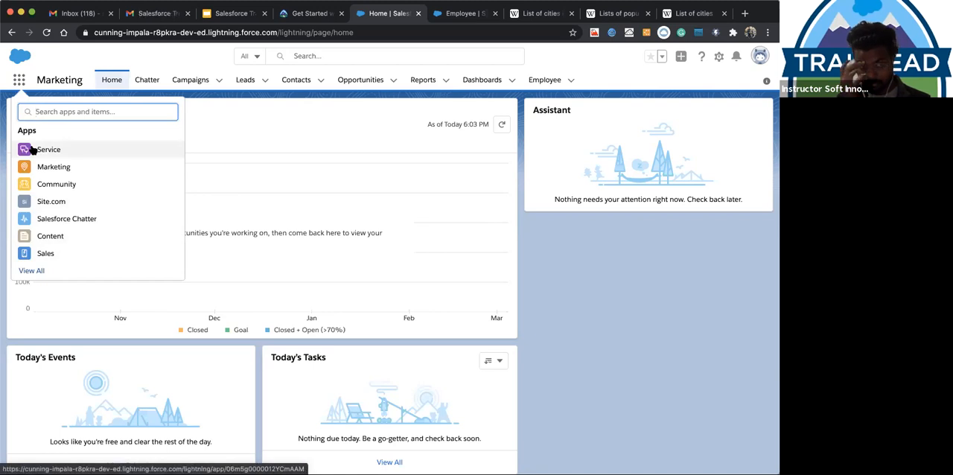
left_click(26, 273)
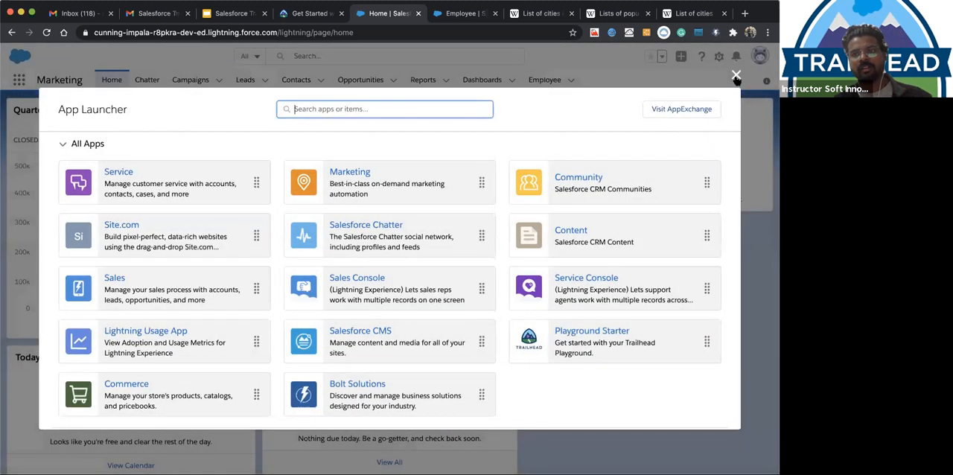
left_click(735, 78)
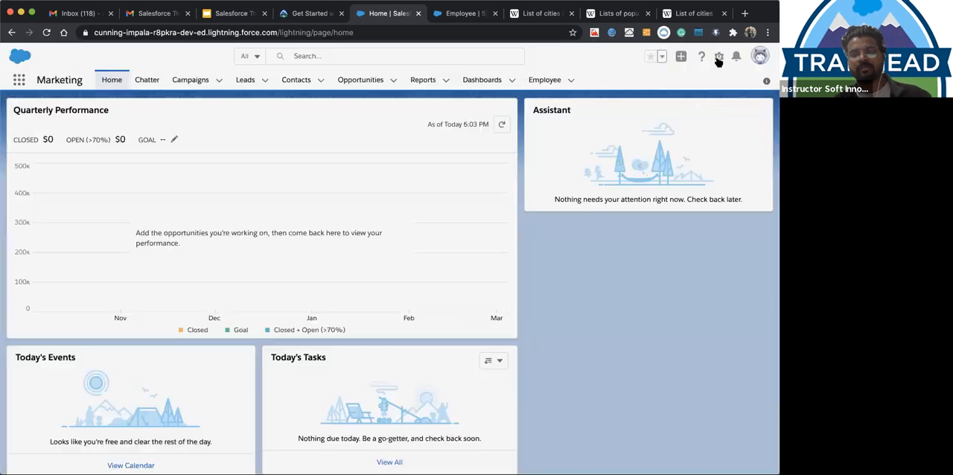
Open Setup, search for "App Man", open App Manager, and examine the list of apps with their app types
left_click(717, 58)
left_click(678, 85)
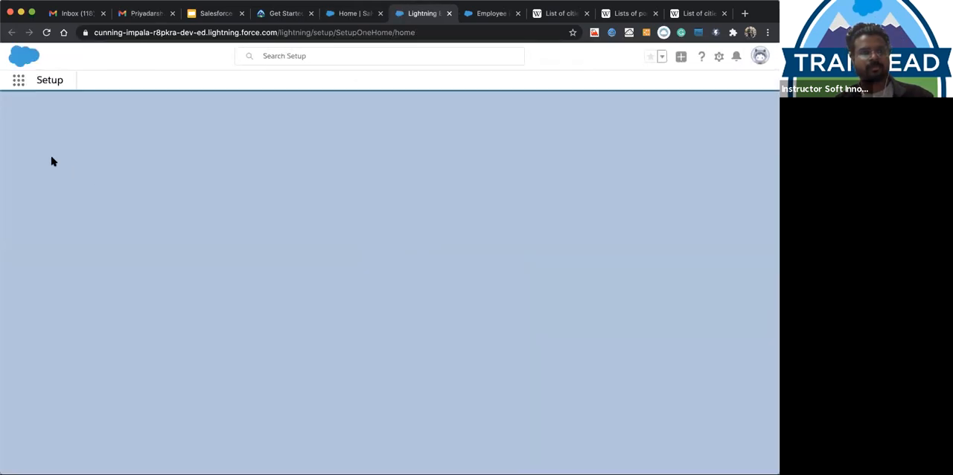
left_click(32, 110)
type("Mana")
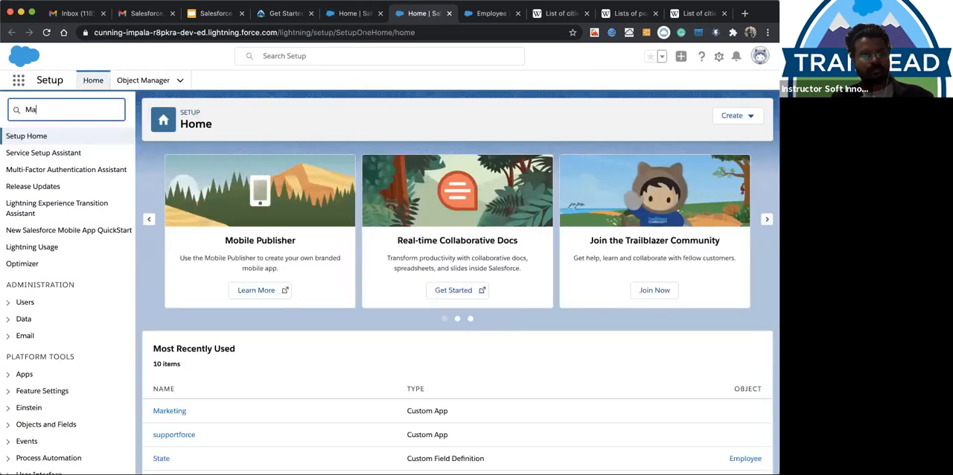
key("BackSpace")
key("BackSpace")
key("BackSpace")
key("BackSpace")
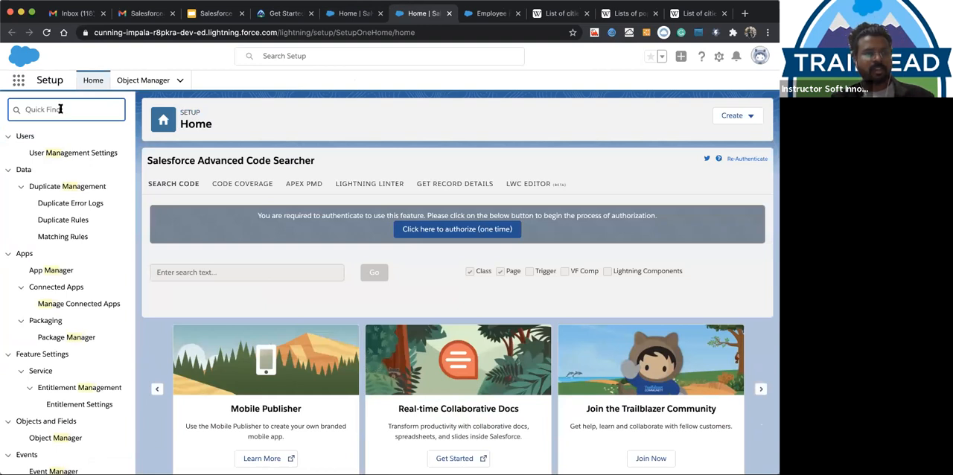
type("App Man")
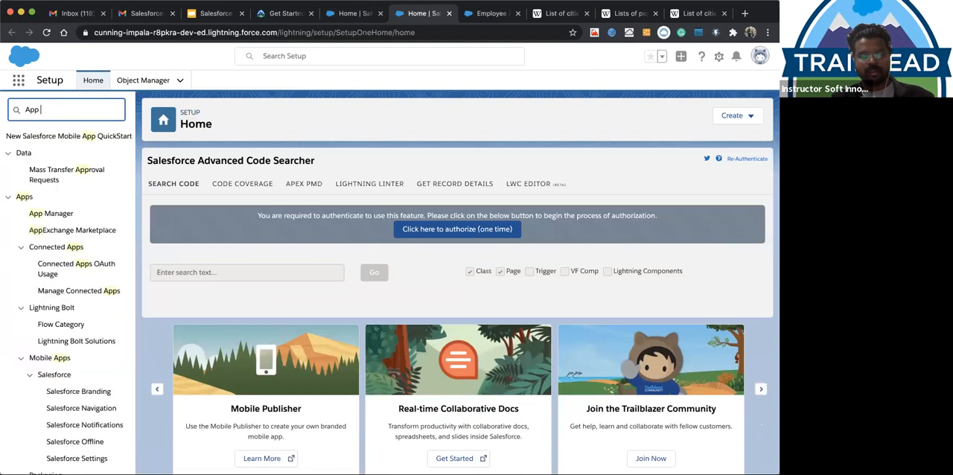
left_click(48, 153)
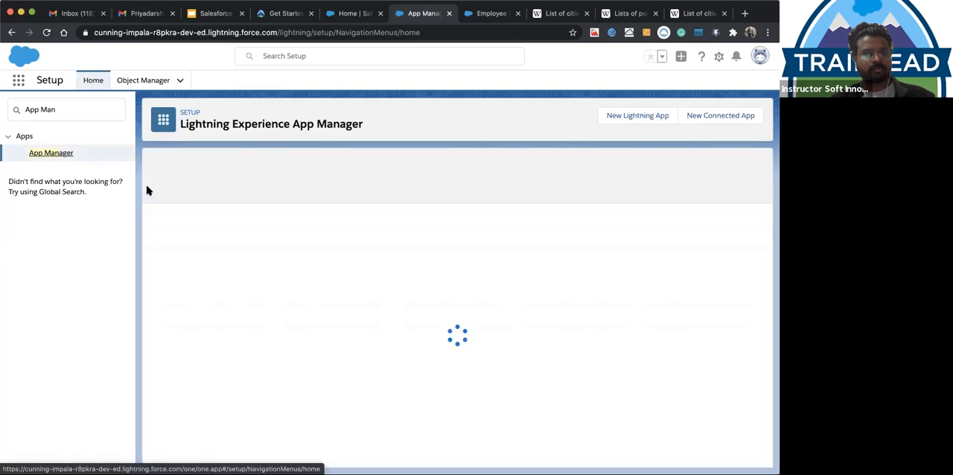
scroll(227, 247, "down", 5)
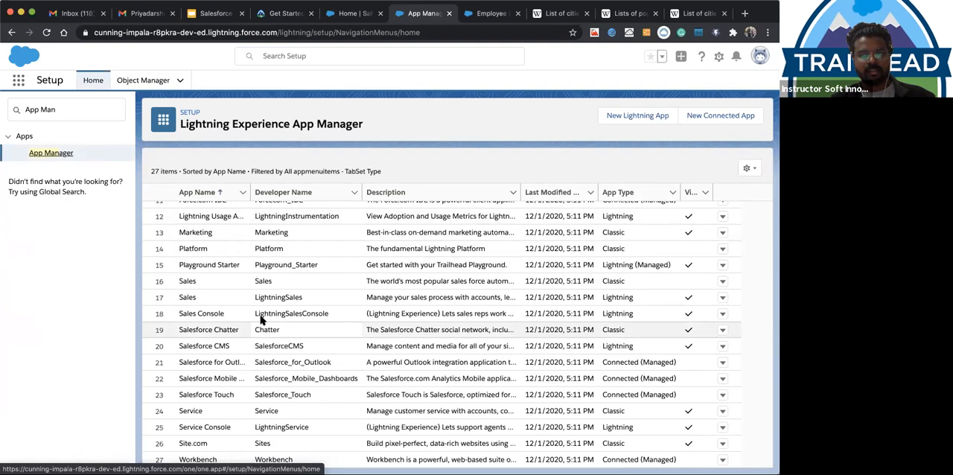
Compare the Classic, Lightning and Connected app types across the App Manager list, including the type of Salesforce Chatter
scroll(260, 319, "up", 5)
scroll(277, 388, "down", 5)
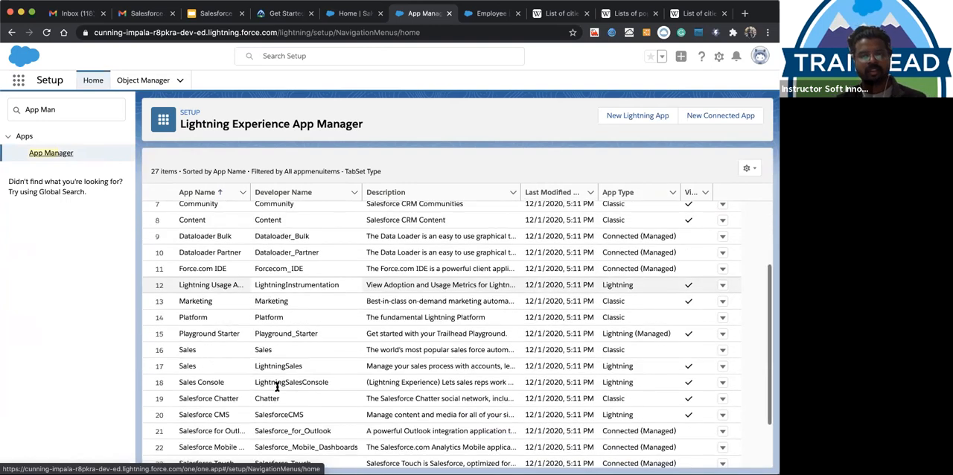
scroll(285, 332, "up", 2)
scroll(649, 323, "up", 4)
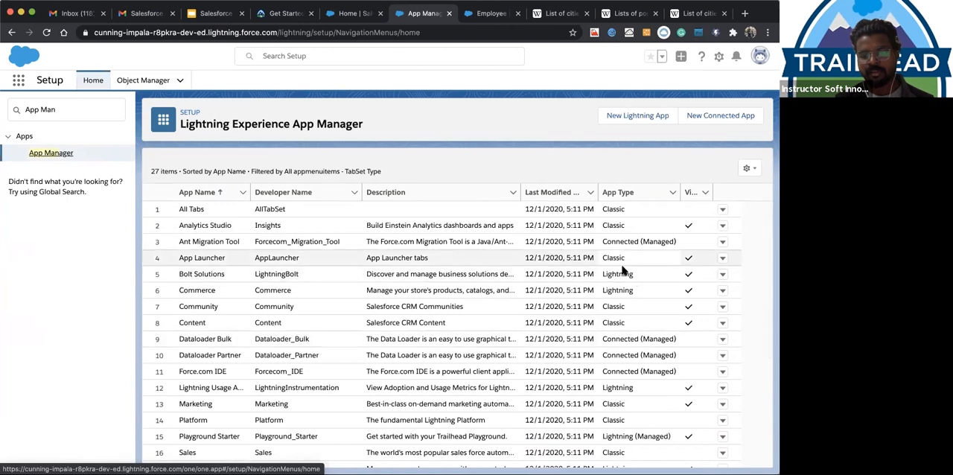
scroll(564, 299, "down", 4)
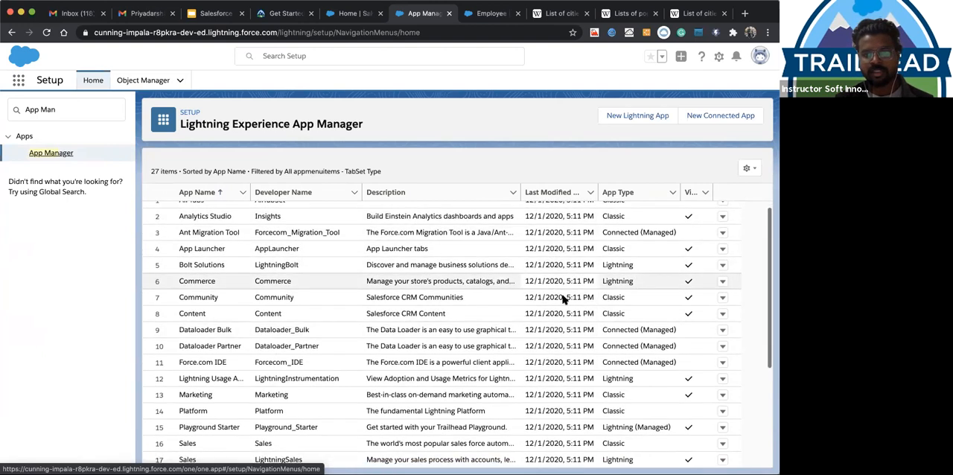
scroll(630, 270, "up", 1)
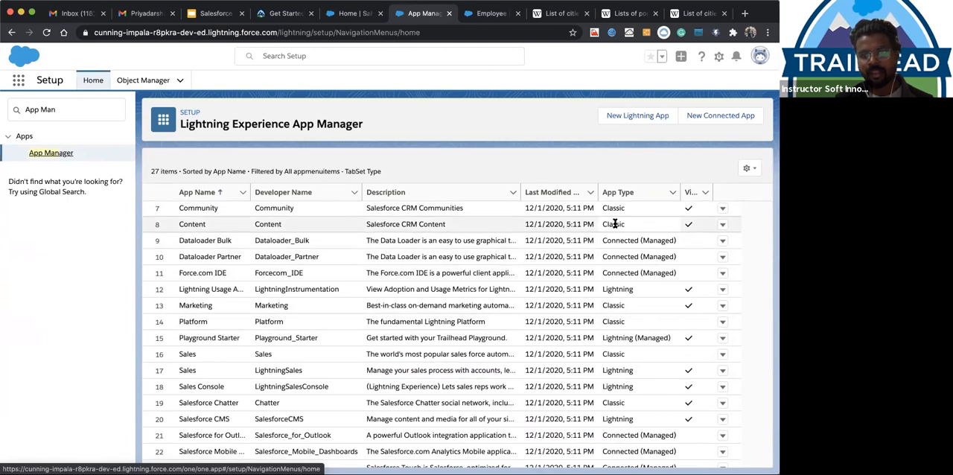
scroll(618, 366, "down", 1)
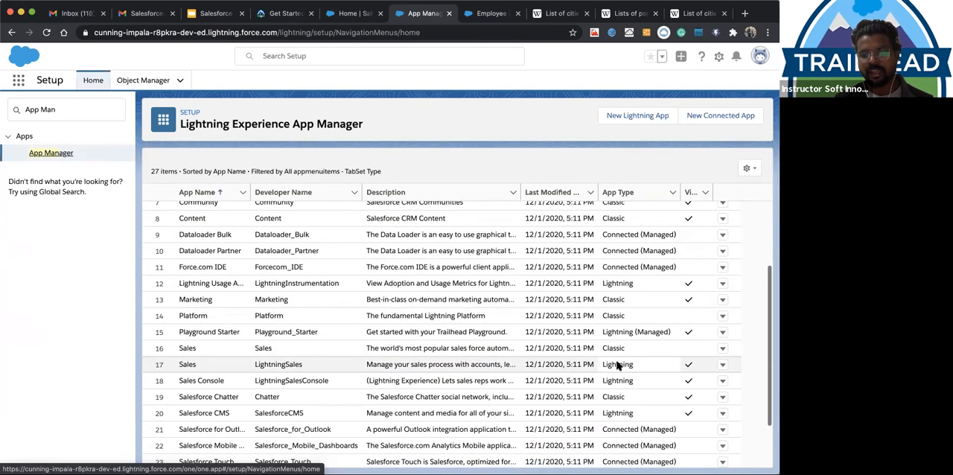
scroll(618, 365, "down", 3)
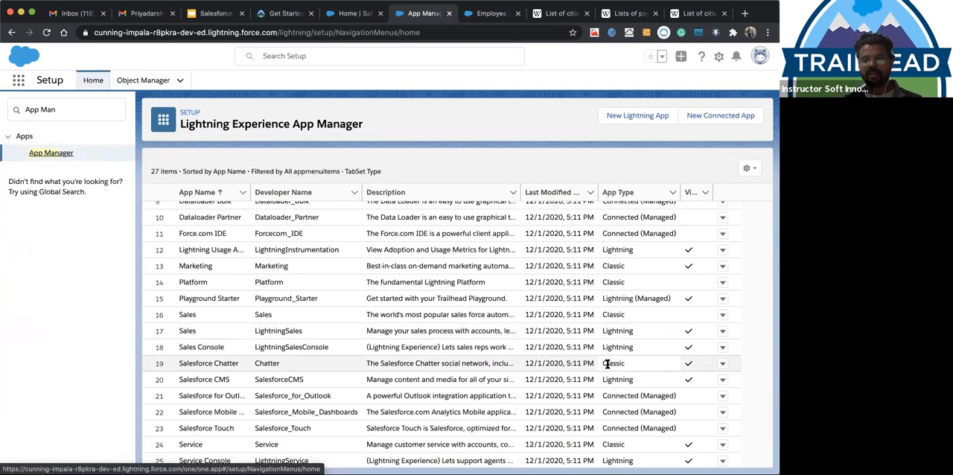
left_click(612, 362)
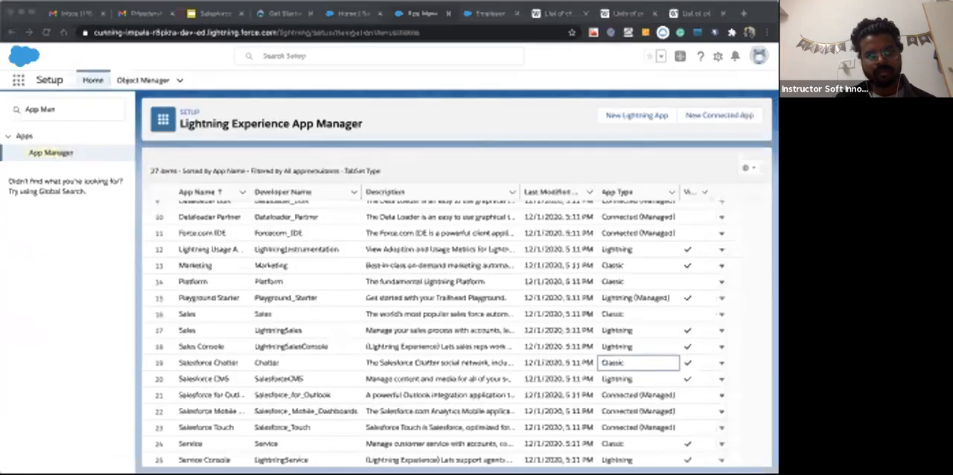
key("super+Tab")
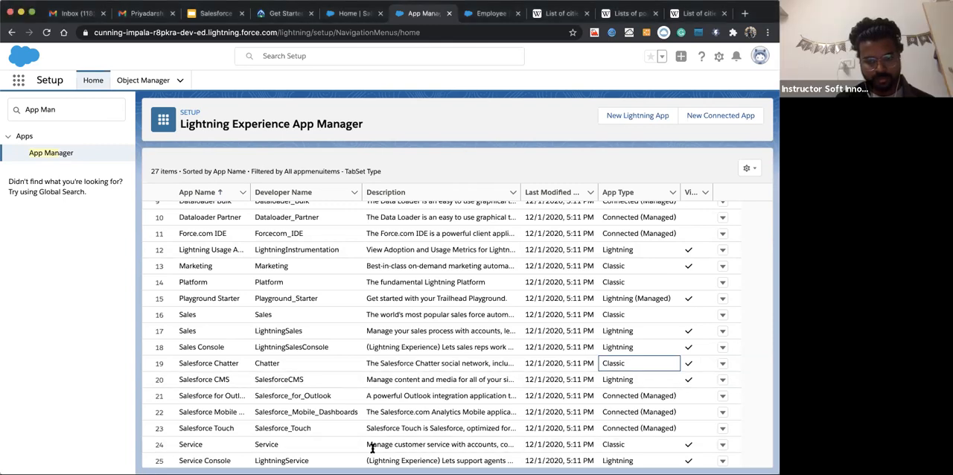
left_click(454, 117)
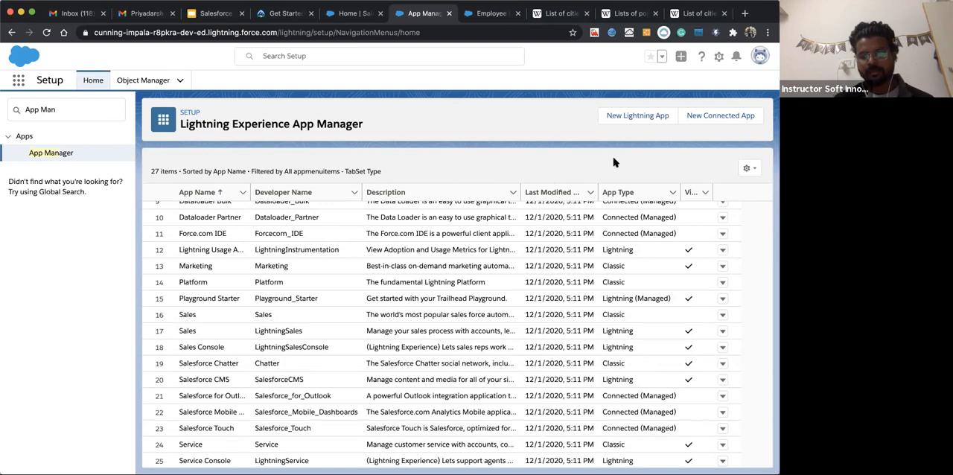
Review the Lightning apps in the App Manager list, pointing out the app type of Bolt Solutions
scroll(655, 287, "down", 2)
scroll(655, 287, "up", 5)
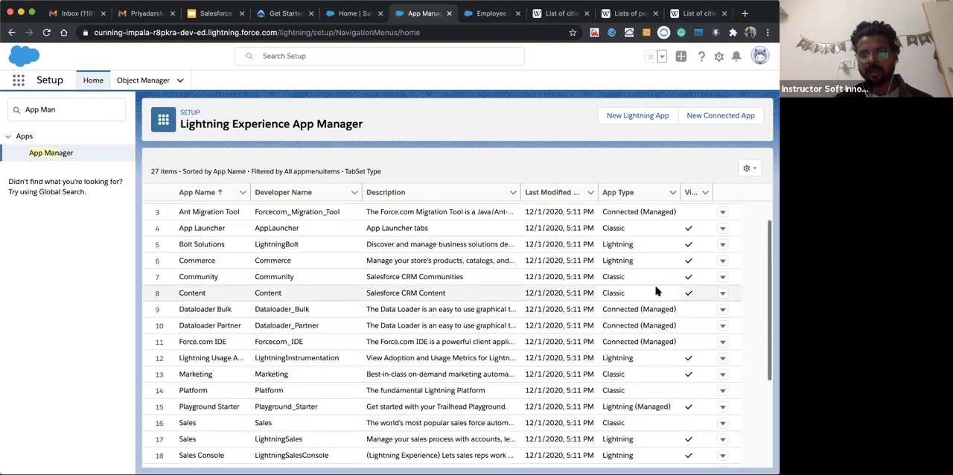
scroll(624, 298, "down", 1)
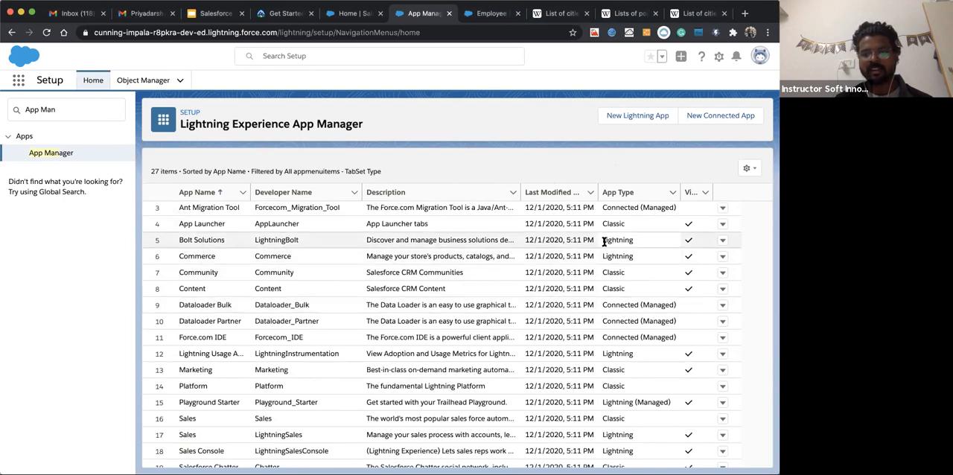
left_click(640, 243)
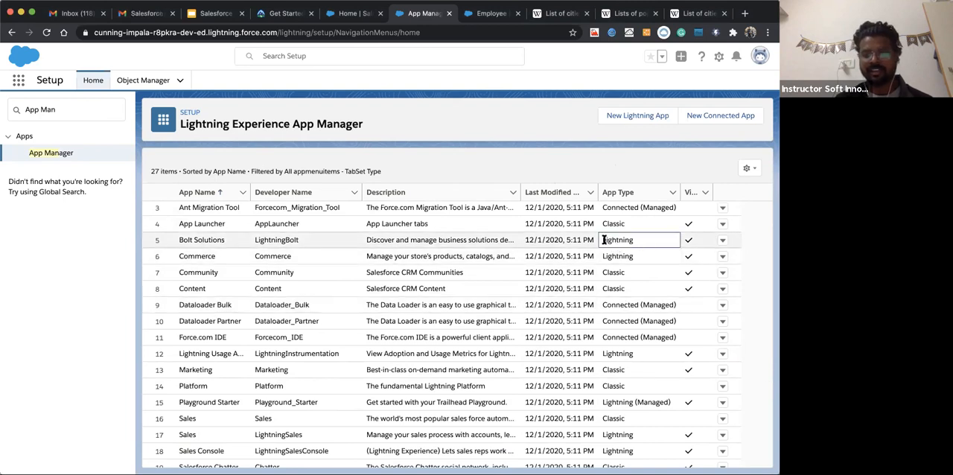
left_click_drag(603, 240, 636, 242)
left_click(523, 157)
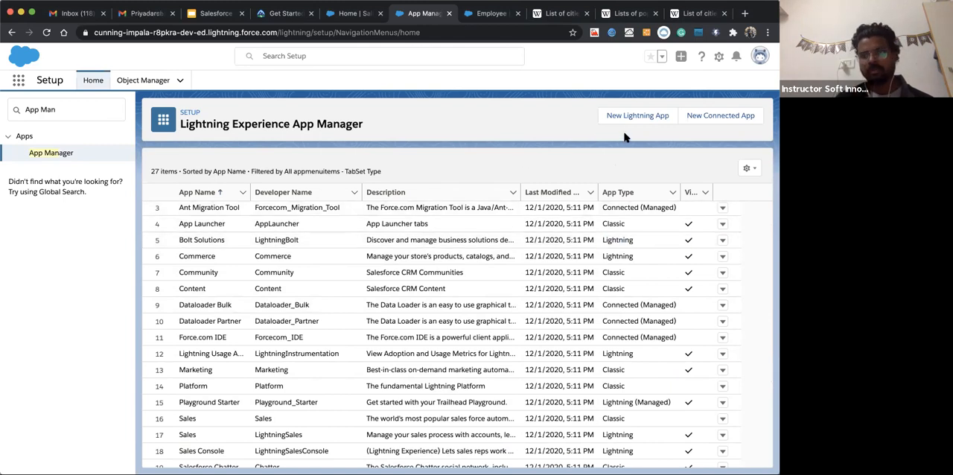
Start a new Lightning app named "Employee Management" with the developer name Employee_Management
left_click(633, 118)
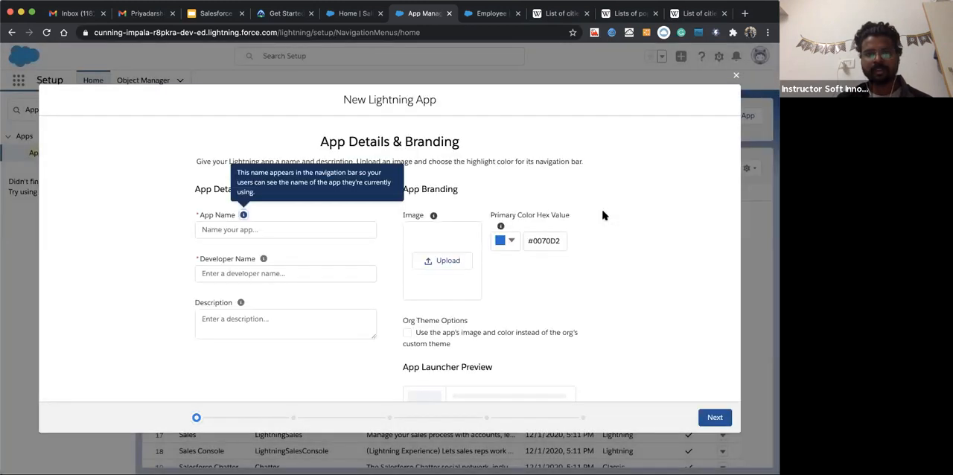
left_click(285, 229)
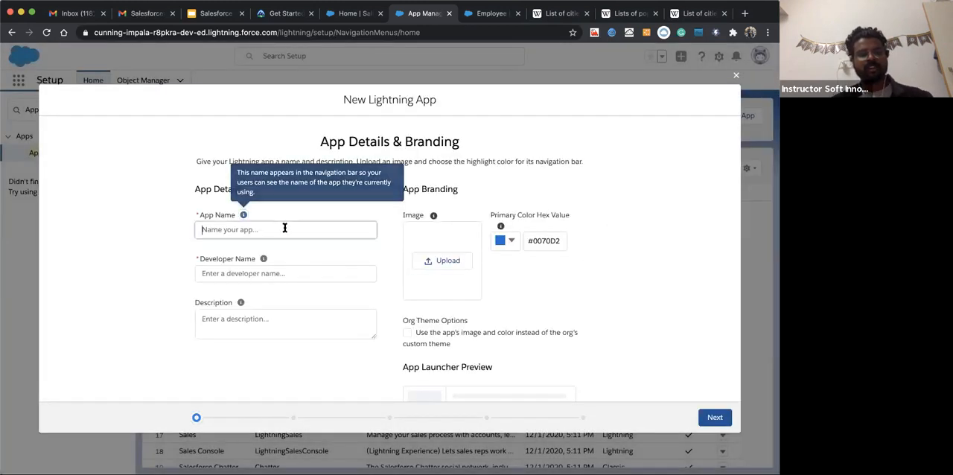
left_click(285, 229)
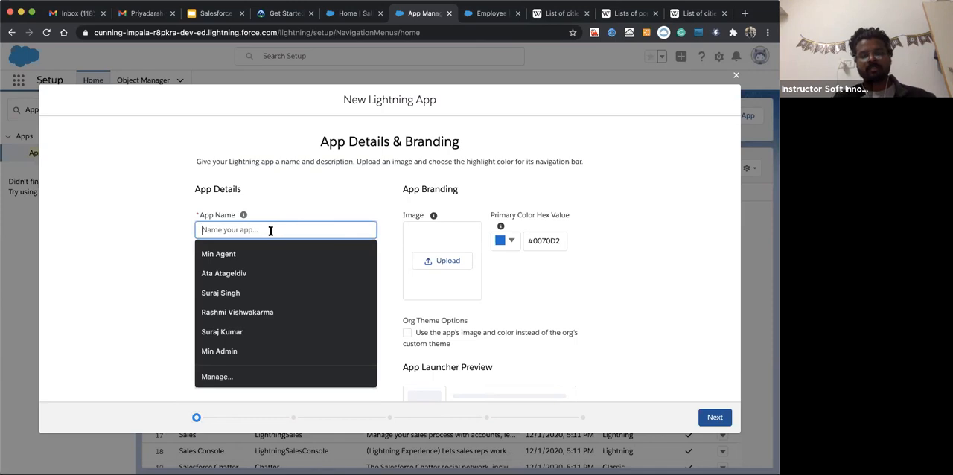
type("Mana")
key("BackSpace")
key("BackSpace")
key("BackSpace")
key("BackSpace")
type("Employee")
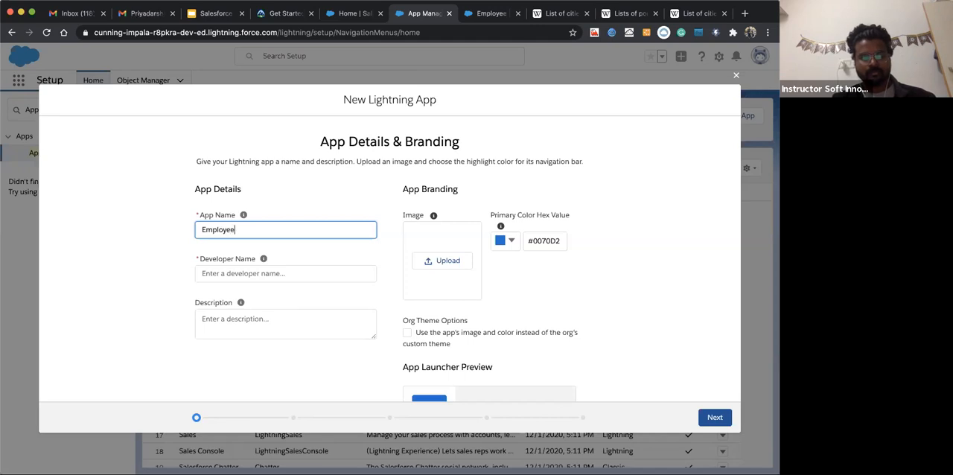
type(" Management")
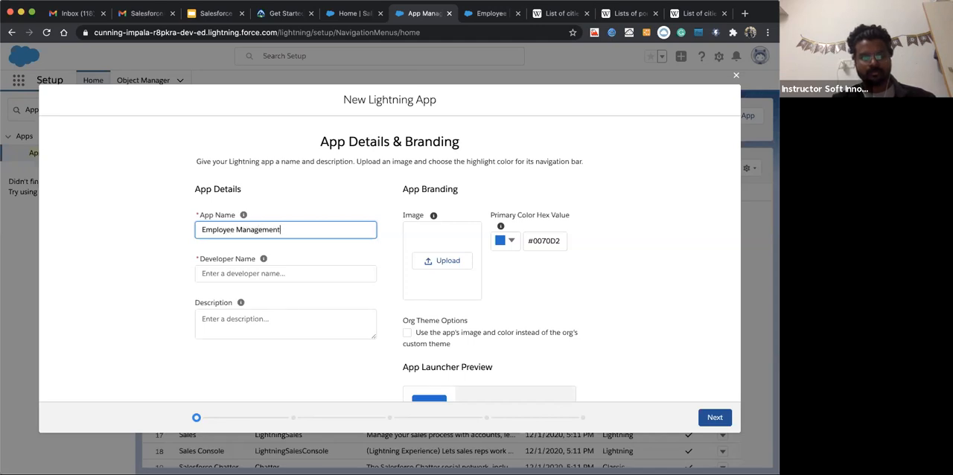
left_click(206, 243)
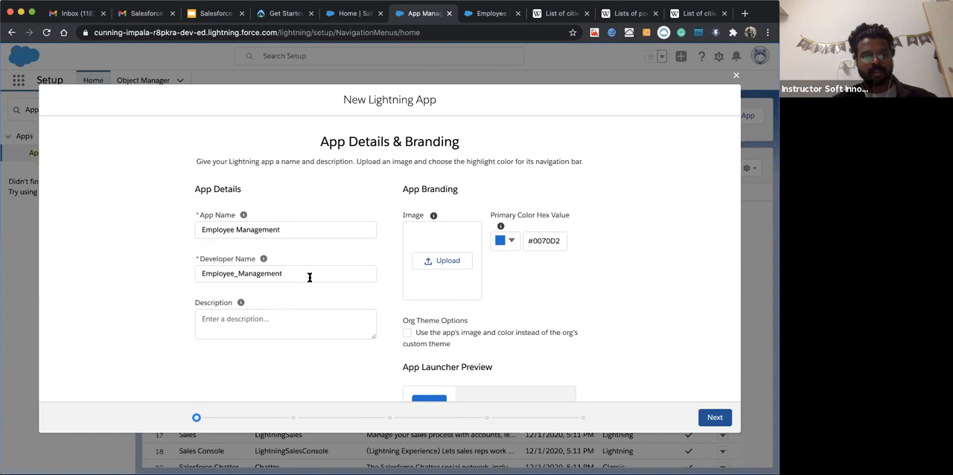
Enter the app description "This is a description of the EMP MGNT app", using Grammarly's suggested preposition "of"
left_click(230, 324)
type("This is a descrp")
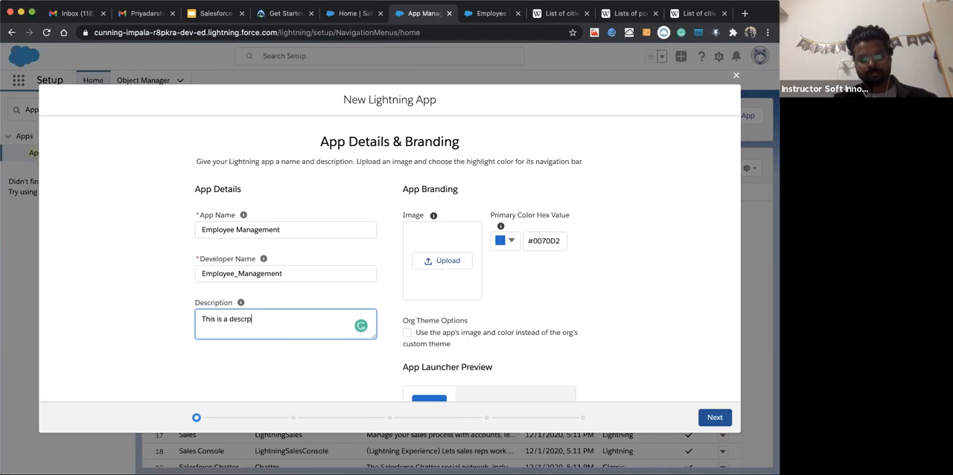
key("BackSpace")
type("iption")
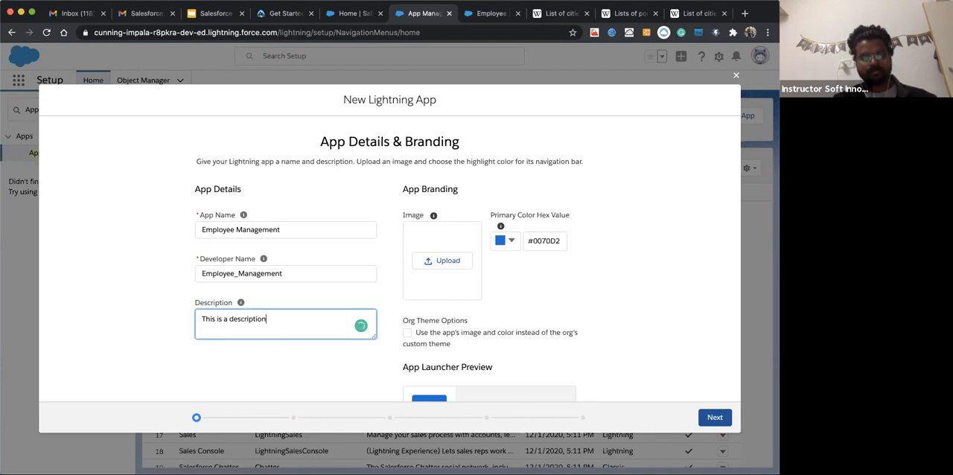
type(" about the")
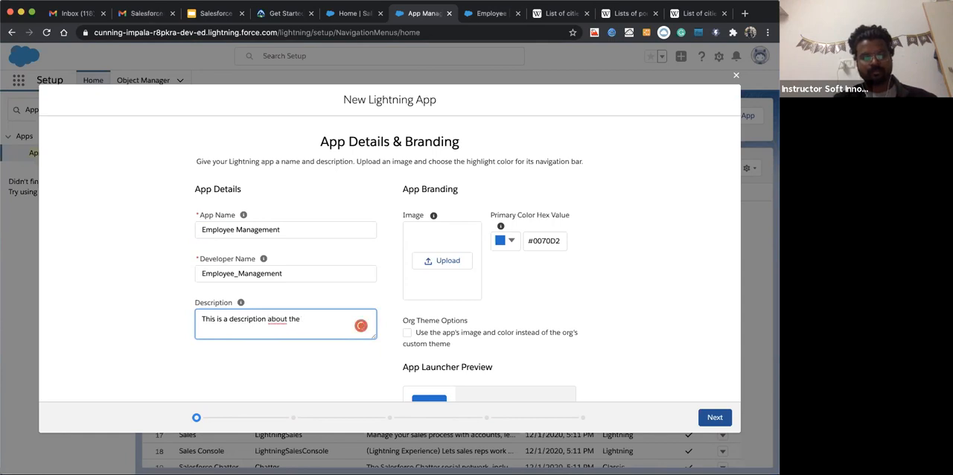
type(" EMP MG")
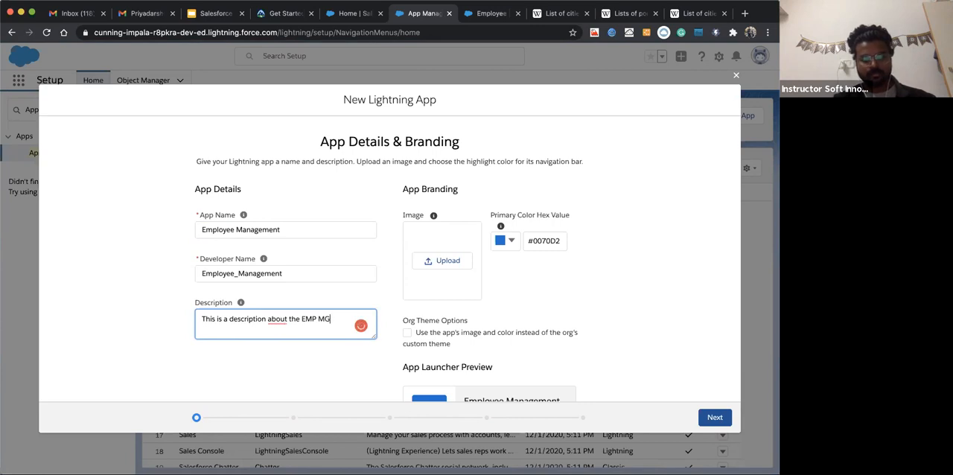
type("NT app")
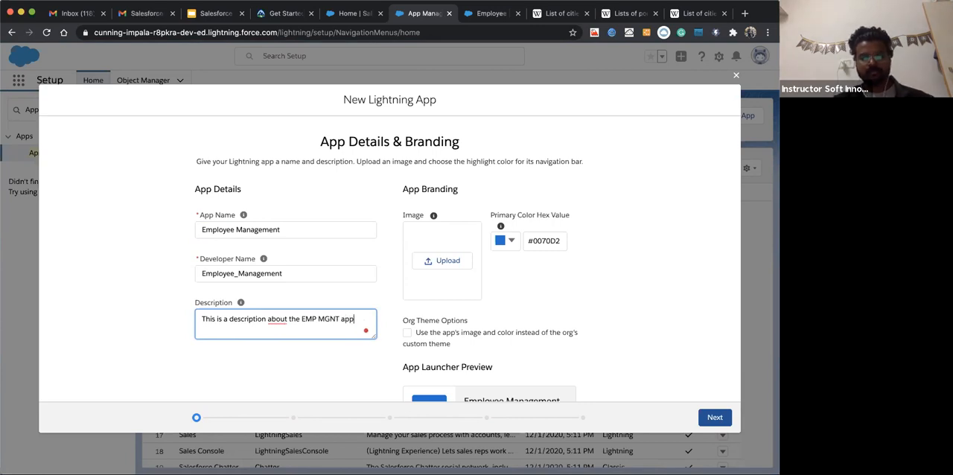
mouse_move(272, 320)
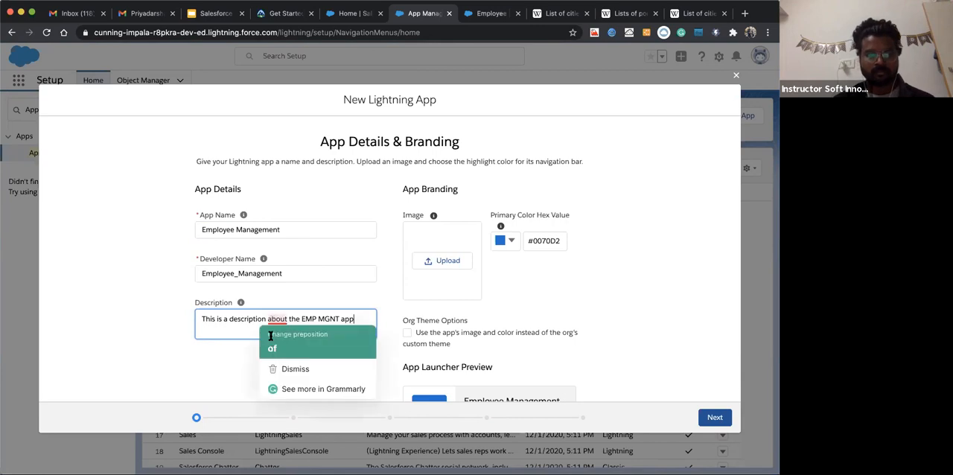
left_click(272, 348)
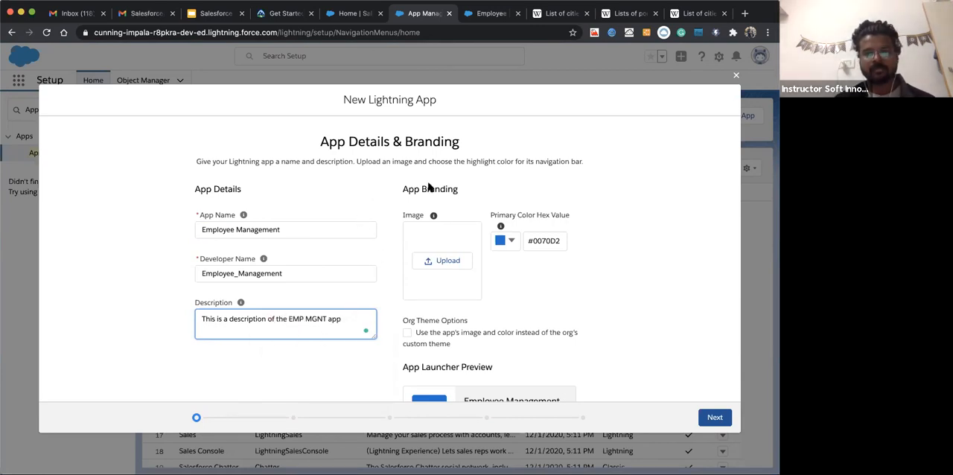
Upload the cloud computing picture as the app's branding image and set the primary color to black (#000000)
left_click(450, 262)
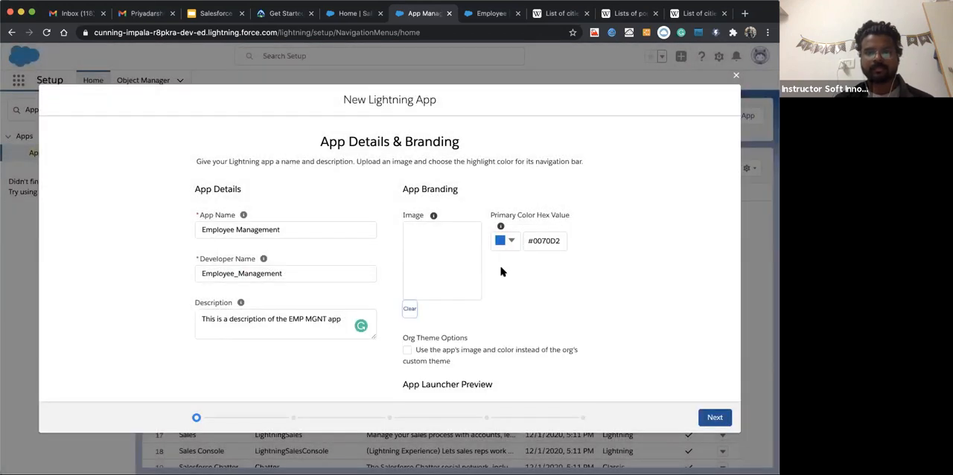
left_click(502, 241)
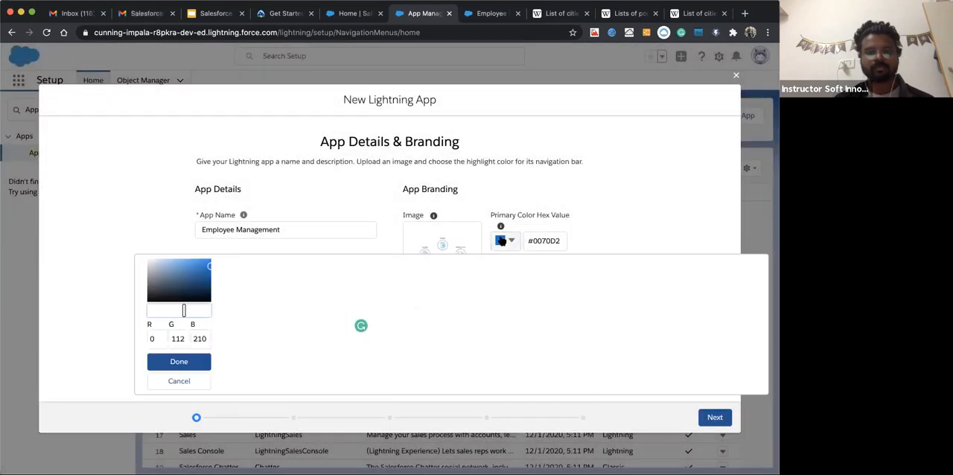
mouse_move(184, 314)
left_mouse_down()
mouse_move(205, 314)
mouse_move(152, 313)
mouse_move(195, 313)
mouse_move(169, 313)
mouse_move(195, 313)
mouse_move(184, 313)
left_mouse_up()
left_click(207, 313)
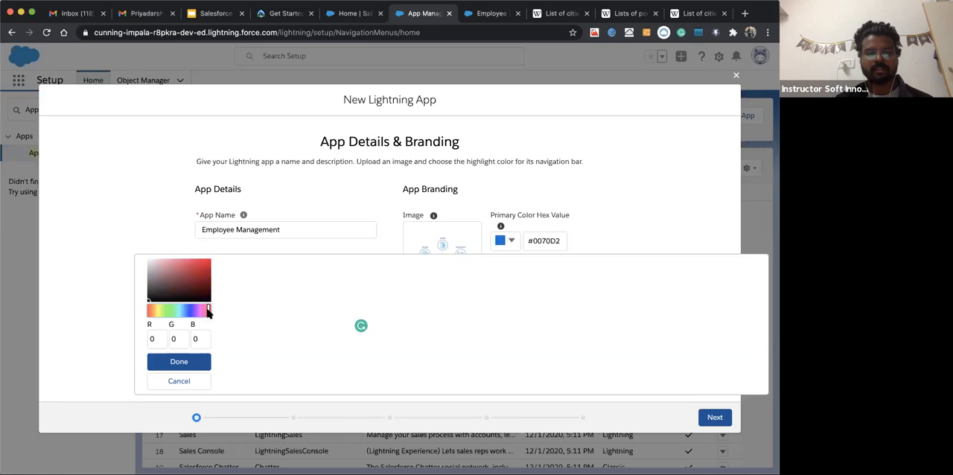
left_click(180, 363)
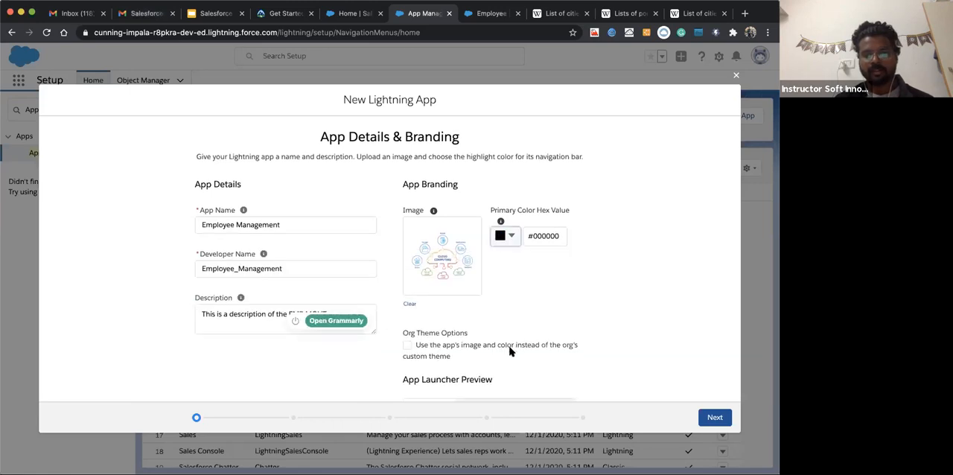
Enable the org theme option to use the app's image and color instead of the org's custom theme
scroll(506, 357, "down", 3)
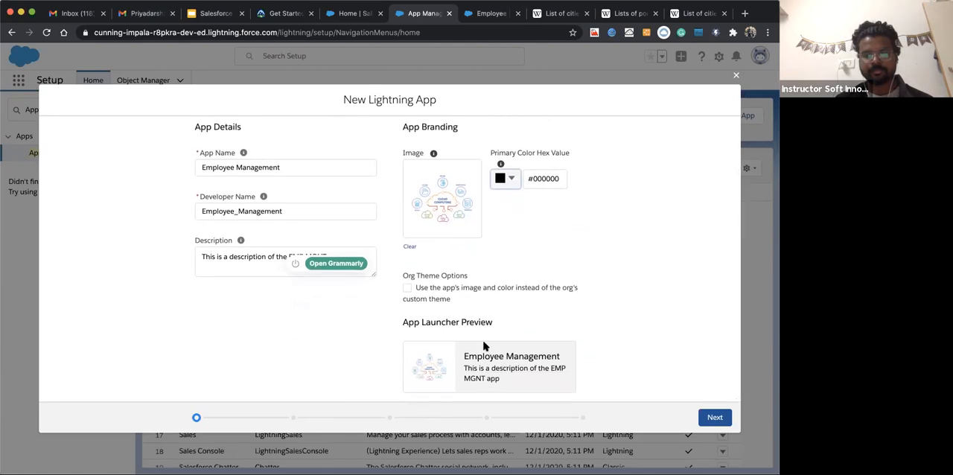
left_click(406, 290)
left_click(408, 289)
left_click(407, 289)
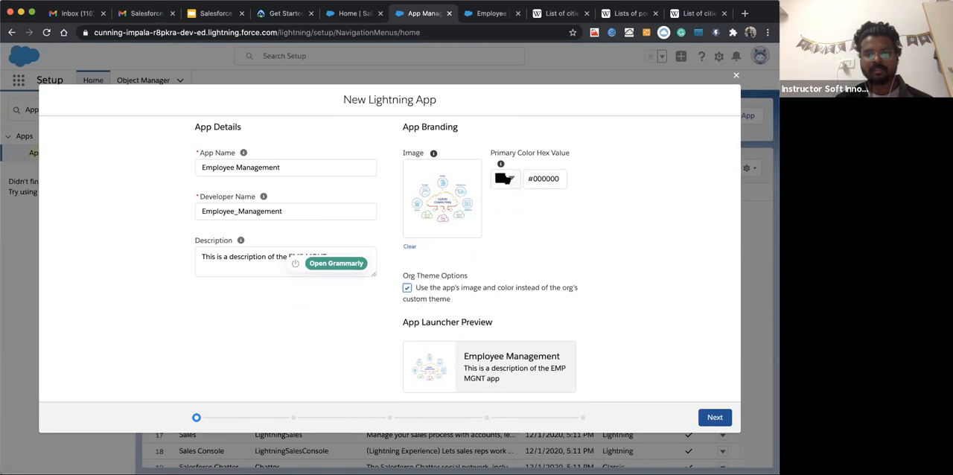
Try to change the app's black primary color by shifting its hue to the far end of the spectrum
left_click(504, 178)
left_click_drag(149, 251, 204, 250)
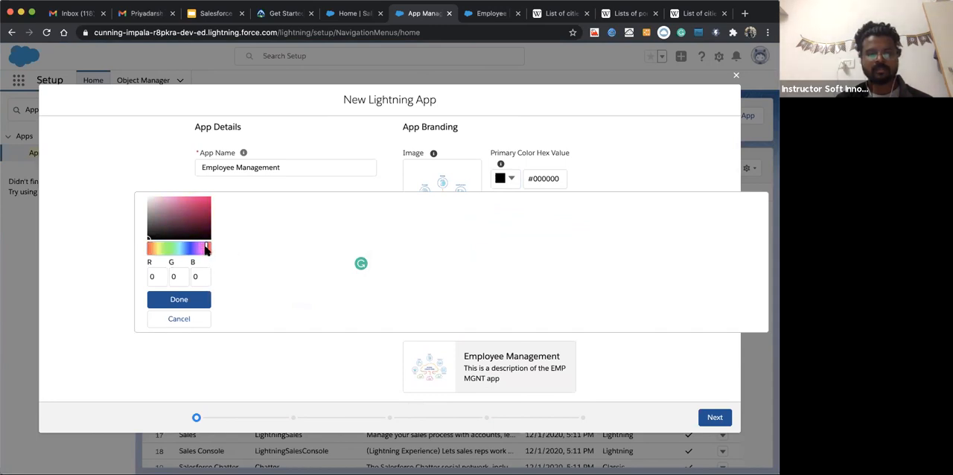
left_click(176, 300)
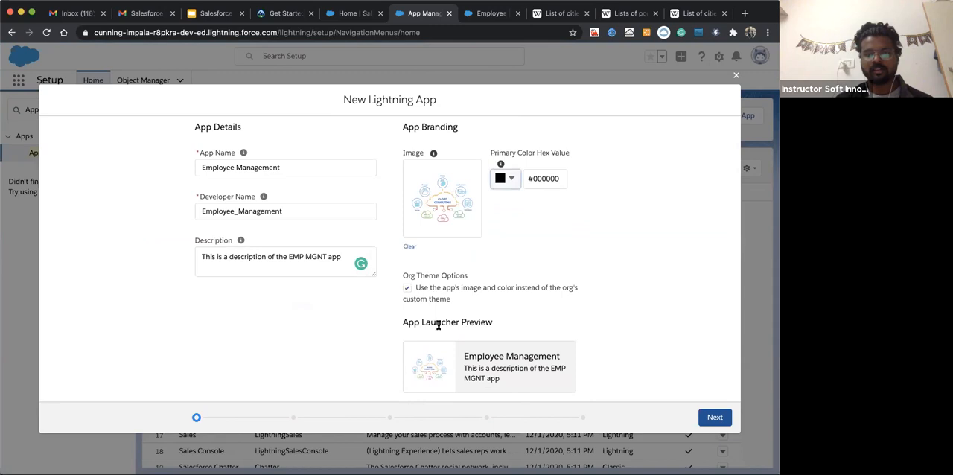
left_click(510, 179)
left_click(564, 141)
Turn off the org theme override option, set the app's primary color to #AE2525, and continue to the app options
left_click(408, 288)
left_click(503, 176)
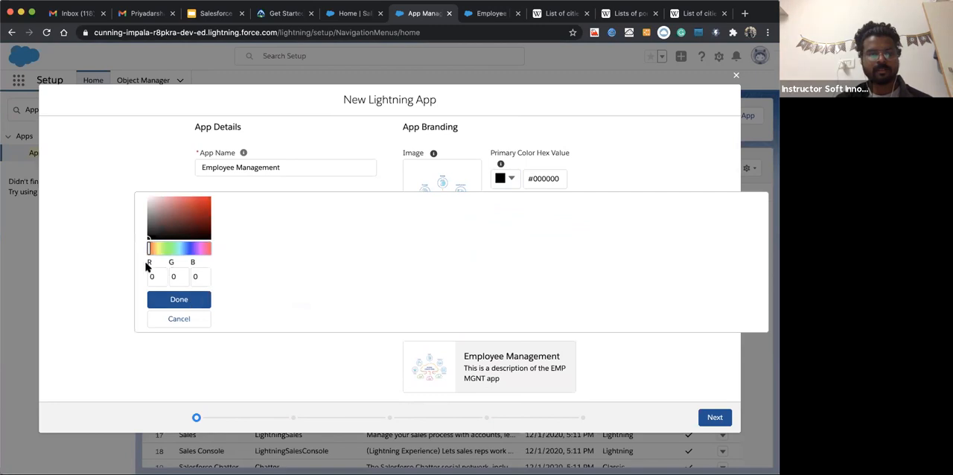
left_click_drag(151, 251, 207, 256)
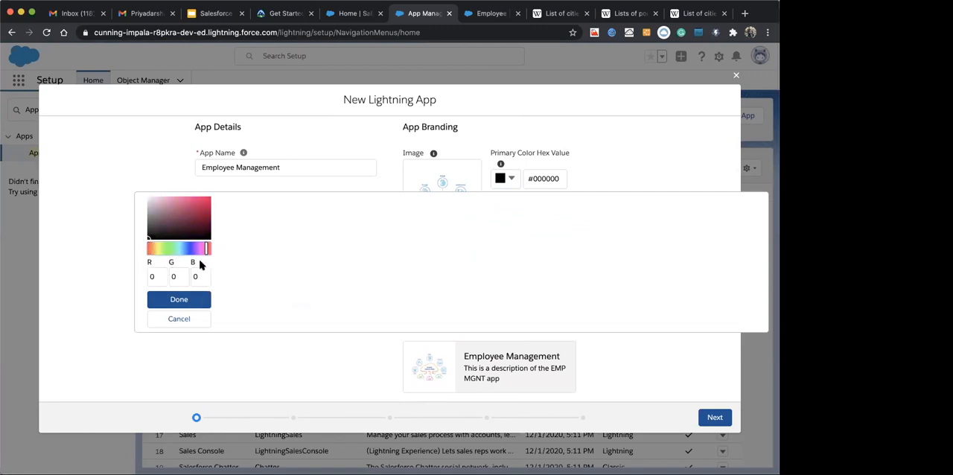
left_click(177, 299)
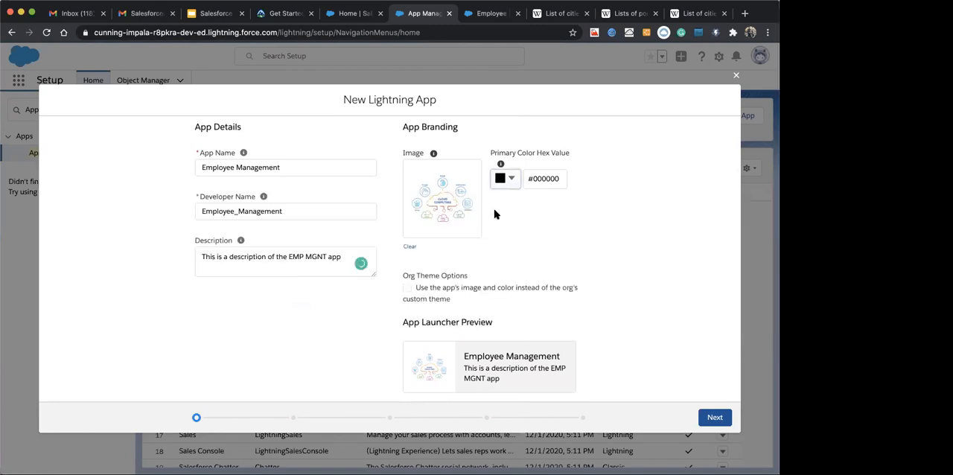
left_click(501, 182)
left_click_drag(191, 218, 197, 212)
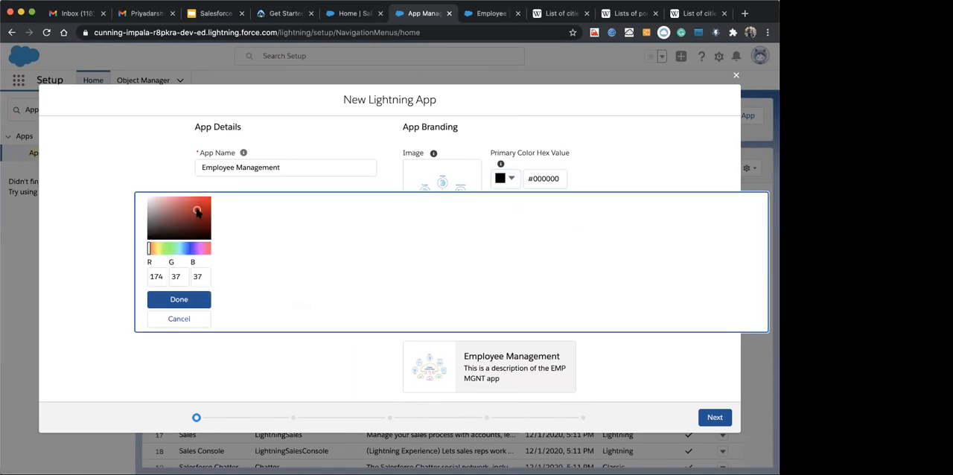
left_click(185, 299)
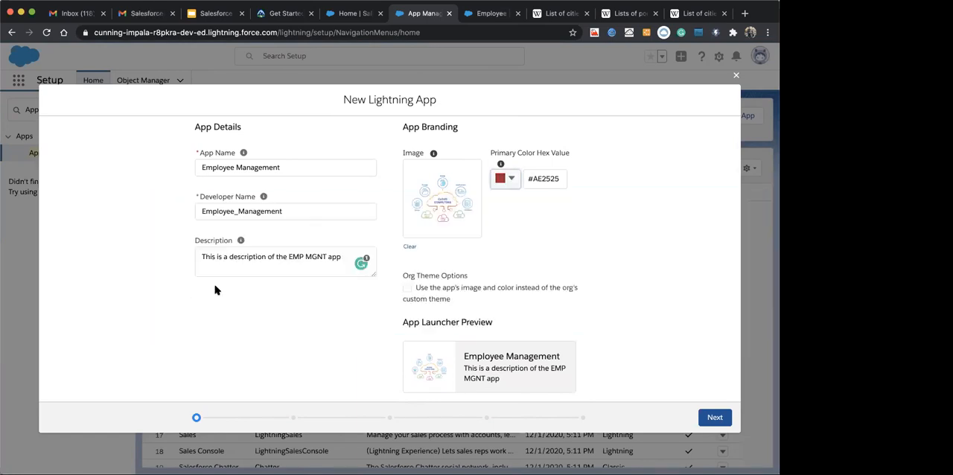
left_click(714, 418)
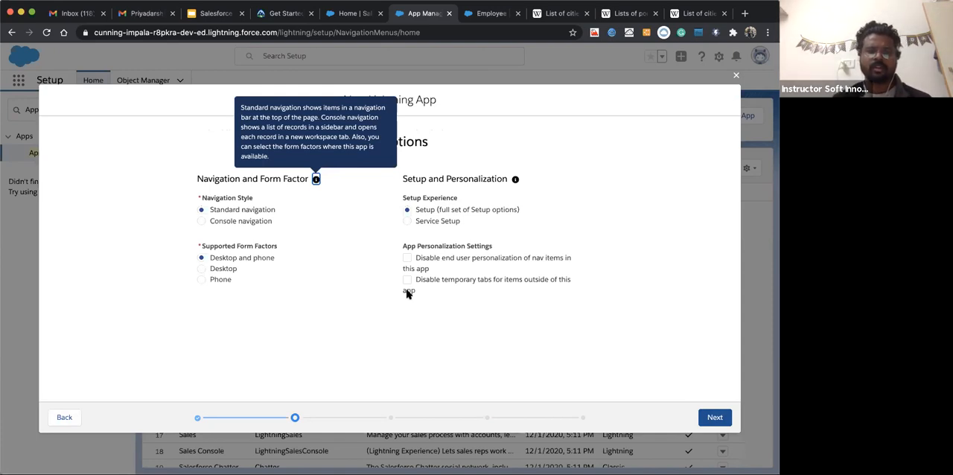
Open the Service app in the Employee browser tab to examine standard navigation, and return to the new app's options
left_click_drag(209, 211, 274, 214)
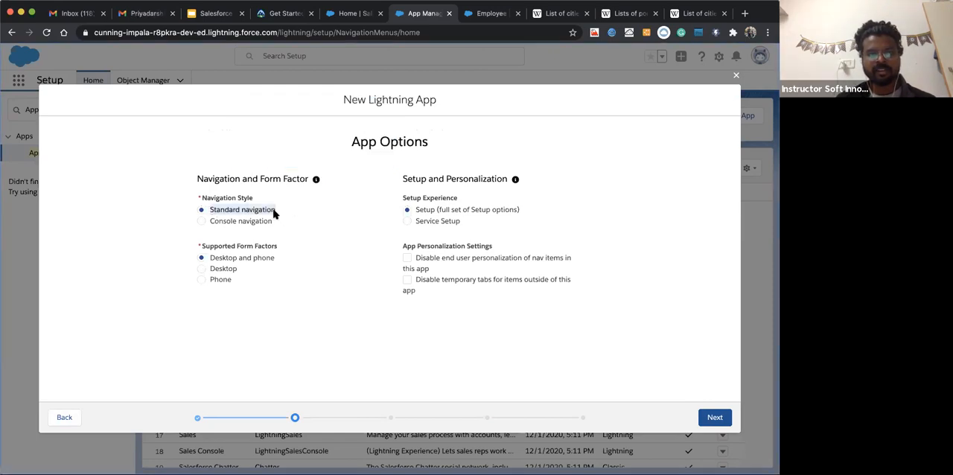
left_click(492, 15)
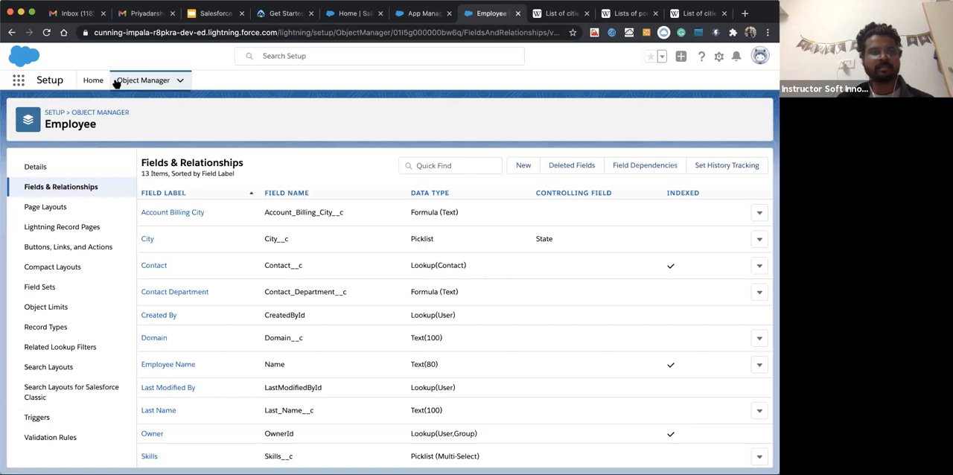
left_click(17, 84)
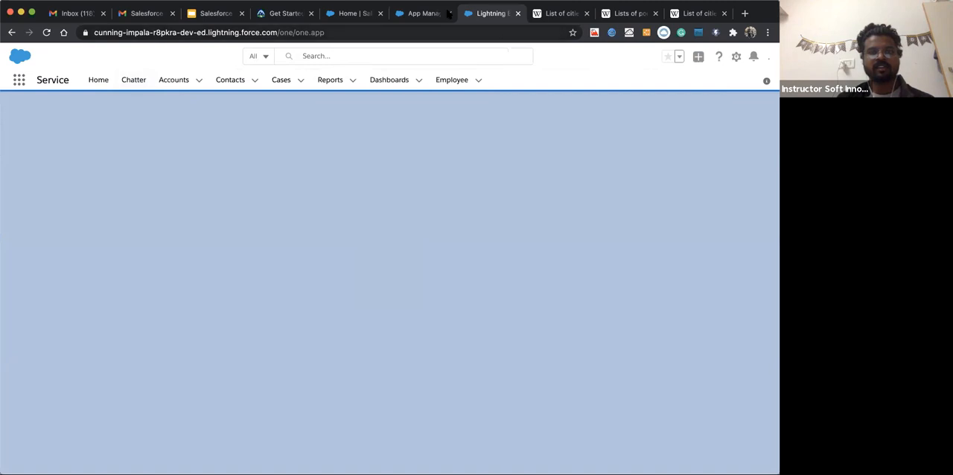
left_click(419, 15)
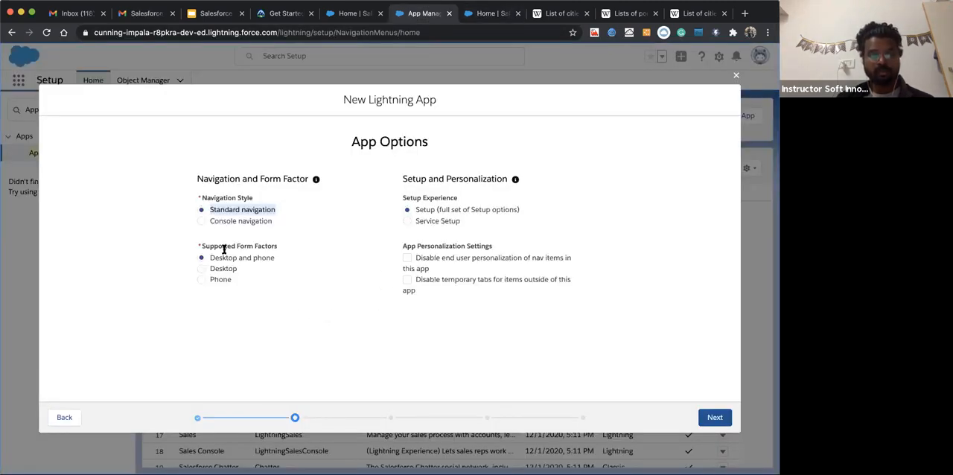
Review the supported form factors, keep standard navigation with Desktop and phone, and continue to the utility items
left_click(300, 243)
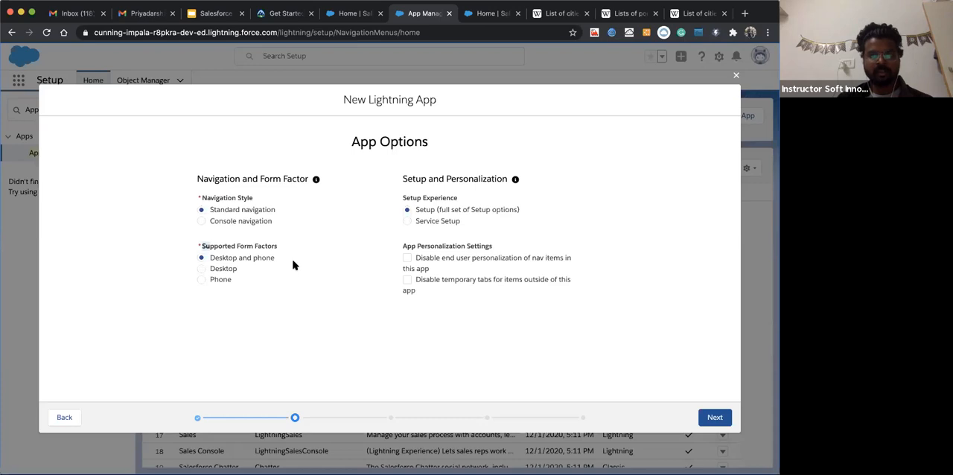
double_click(214, 244)
left_click(235, 247)
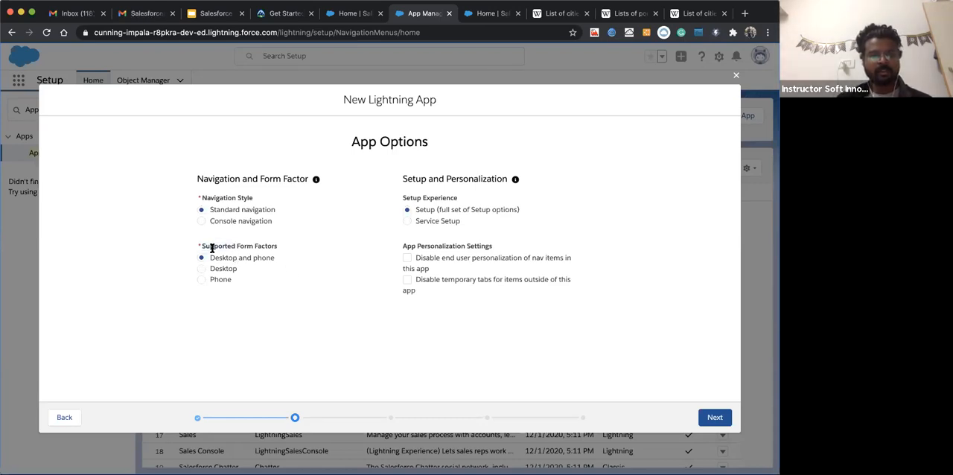
left_click_drag(202, 247, 263, 251)
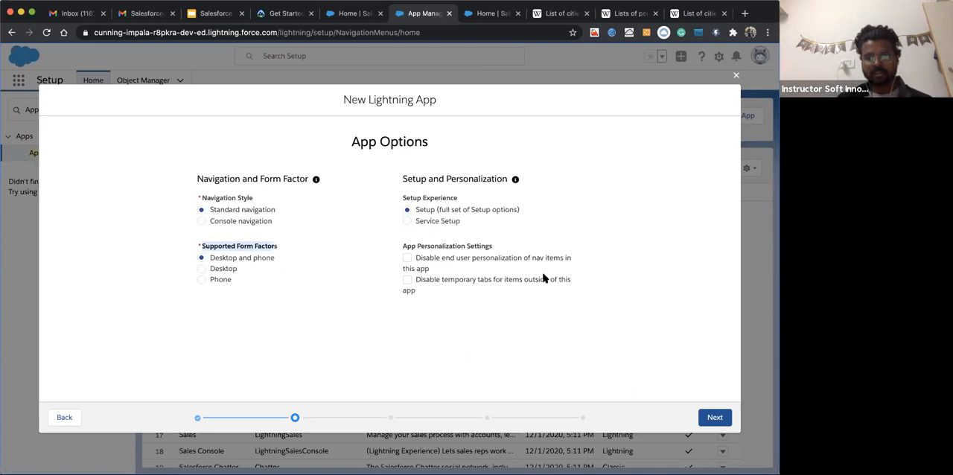
left_click(698, 419)
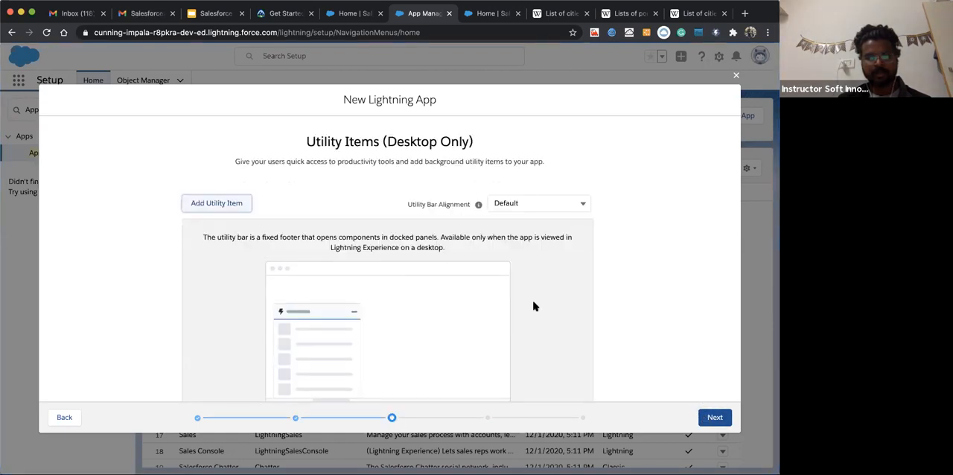
Examine the utility bar illustration and compare it with the Service app's home page in the other browser tab
scroll(324, 196, "down", 2)
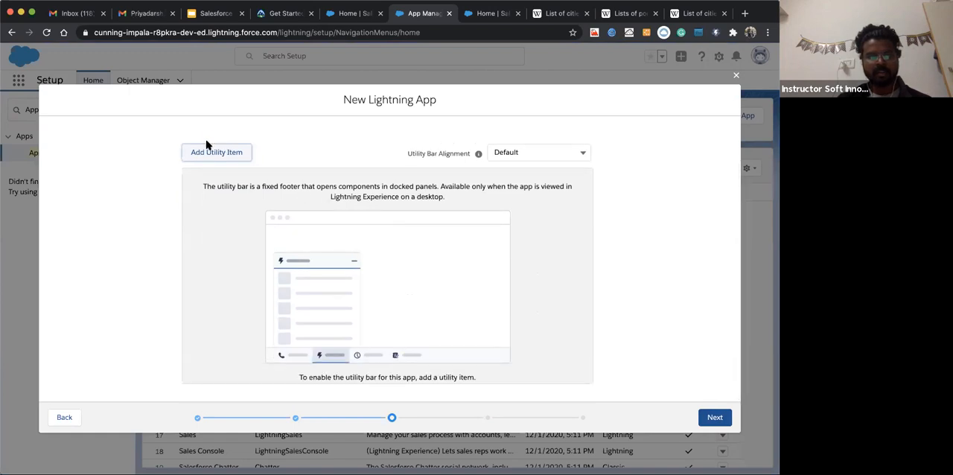
left_click(484, 14)
scroll(176, 437, "down", 4)
scroll(178, 417, "up", 5)
left_click(423, 13)
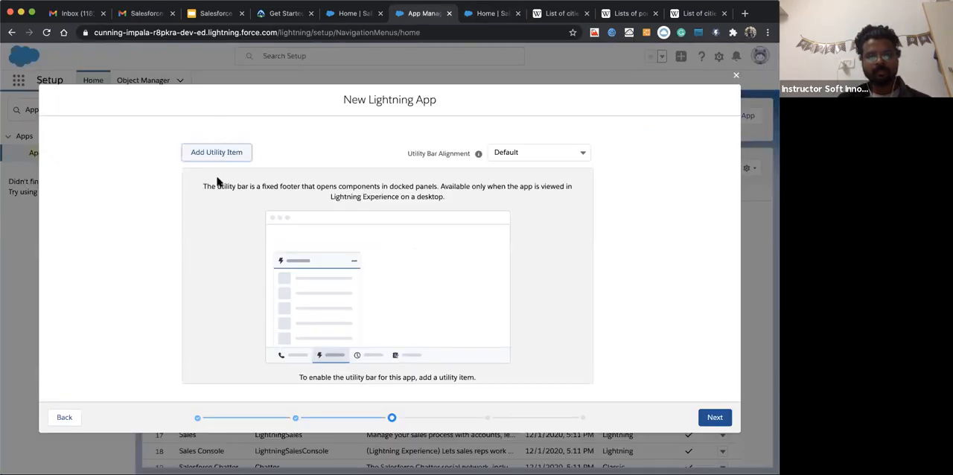
Look through the standard utility items and continue to the navigation items without adding any
left_click(206, 155)
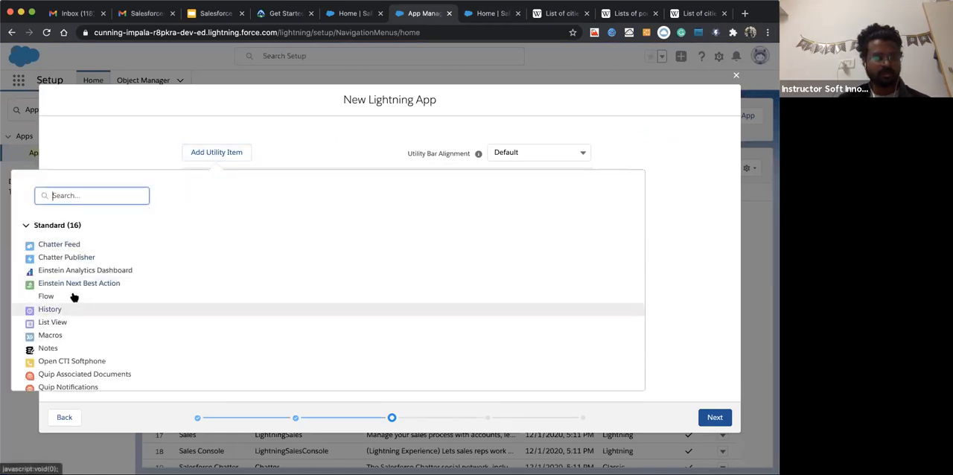
left_click(131, 144)
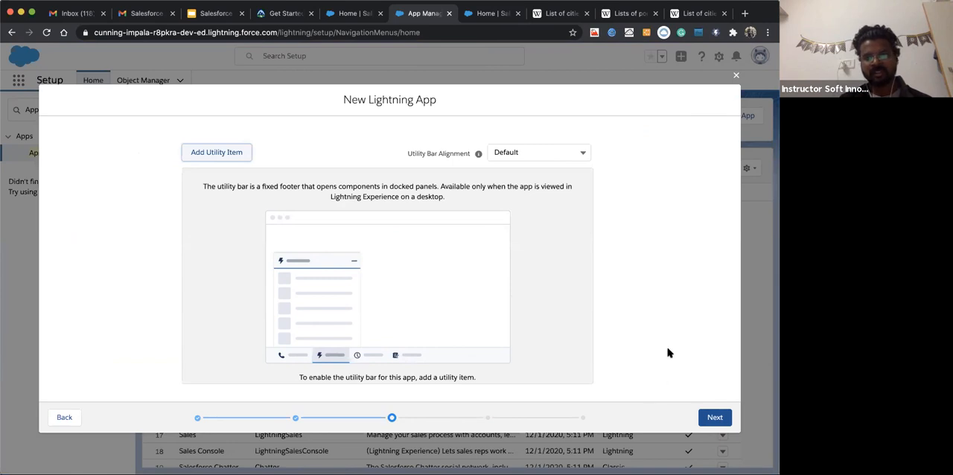
left_click(712, 419)
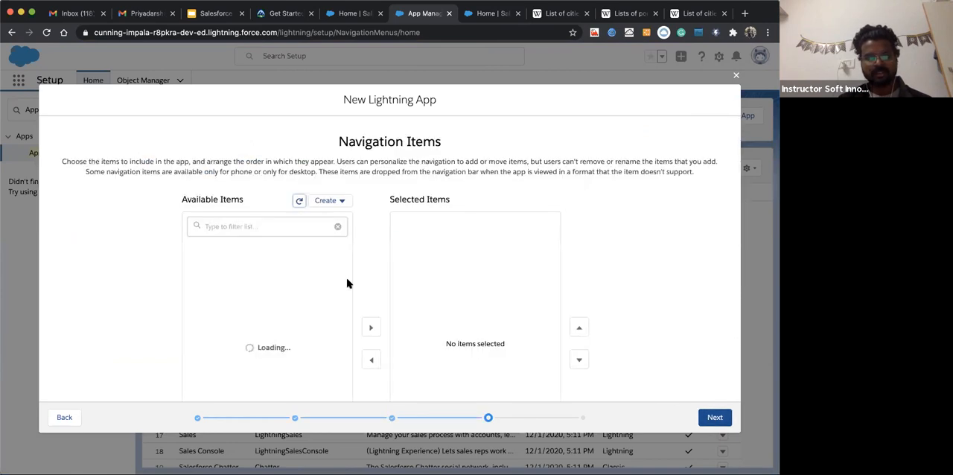
Filter the available navigation items for "Home" and add Home to the app's selected items
scroll(134, 314, "down", 1)
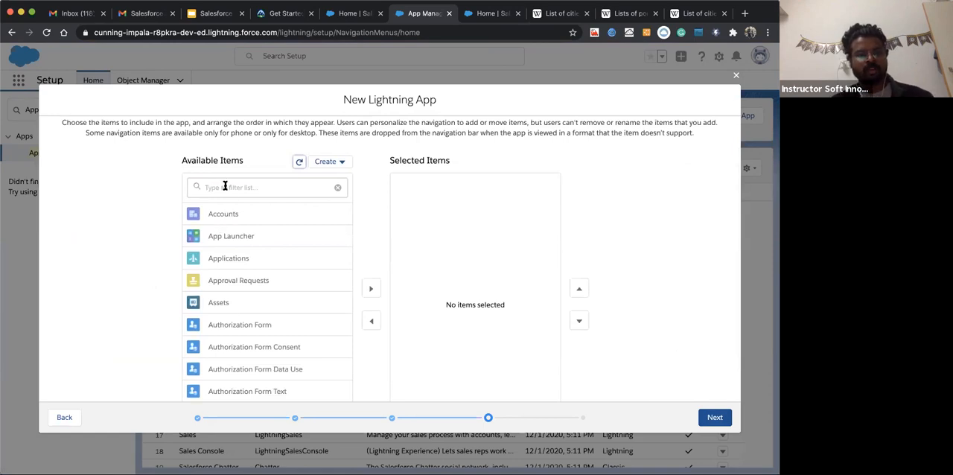
left_click(223, 187)
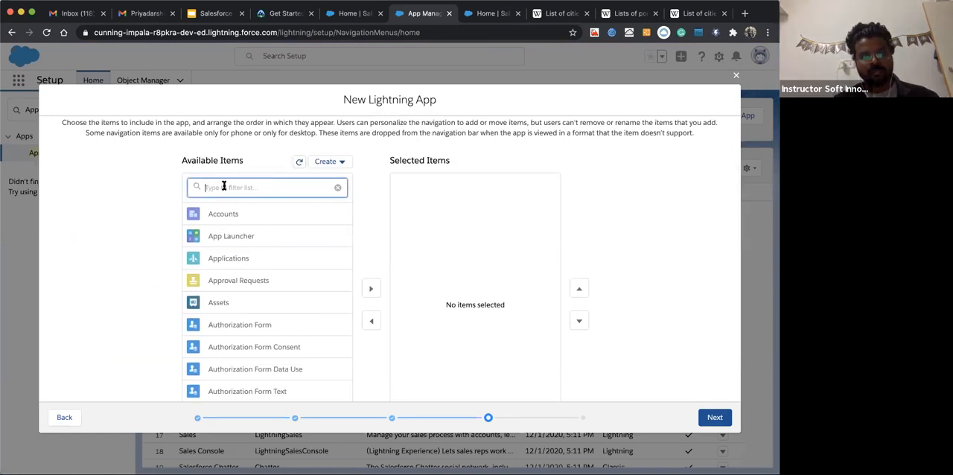
type("Home")
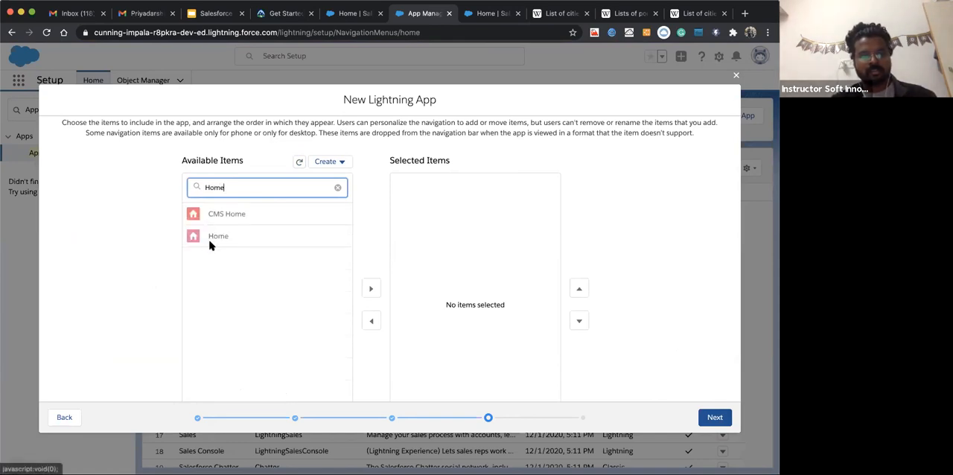
left_click(211, 240)
left_click(370, 273)
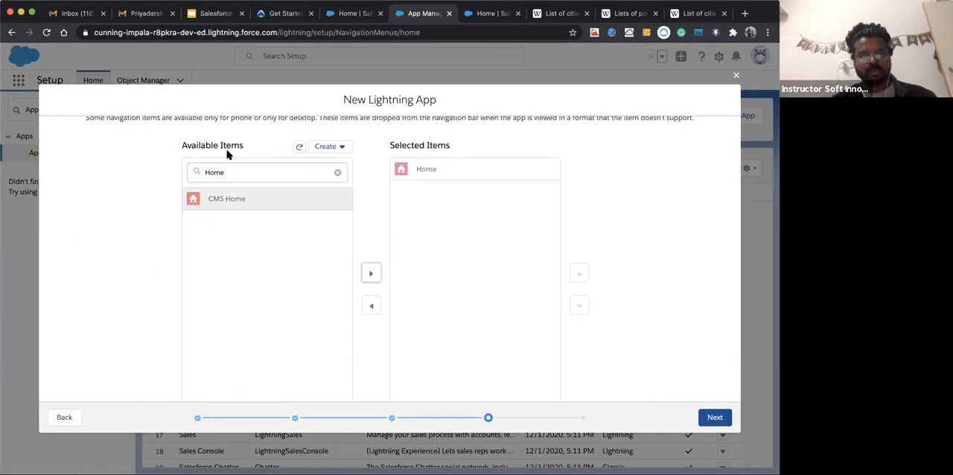
Filter the available navigation items for "Accoun" and add Accounts to the app's selected items
double_click(237, 172)
type("Accoun")
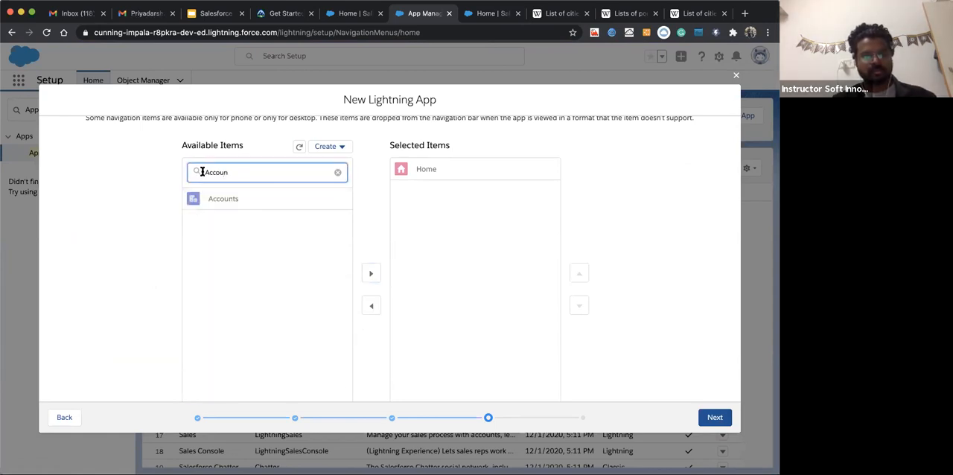
left_click(224, 199)
left_click(371, 272)
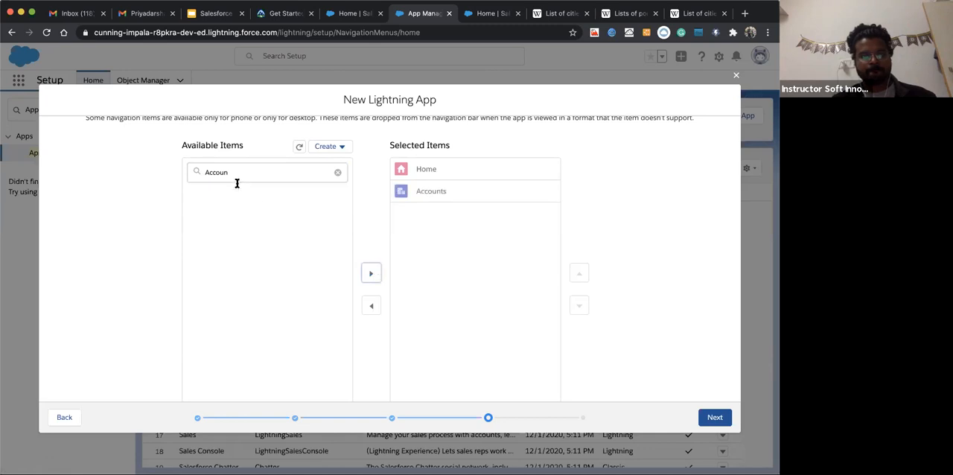
Filter the available navigation items for "Conta" and add Contacts to the app's selected items
left_click(188, 174)
key("BackSpace")
type("Conta")
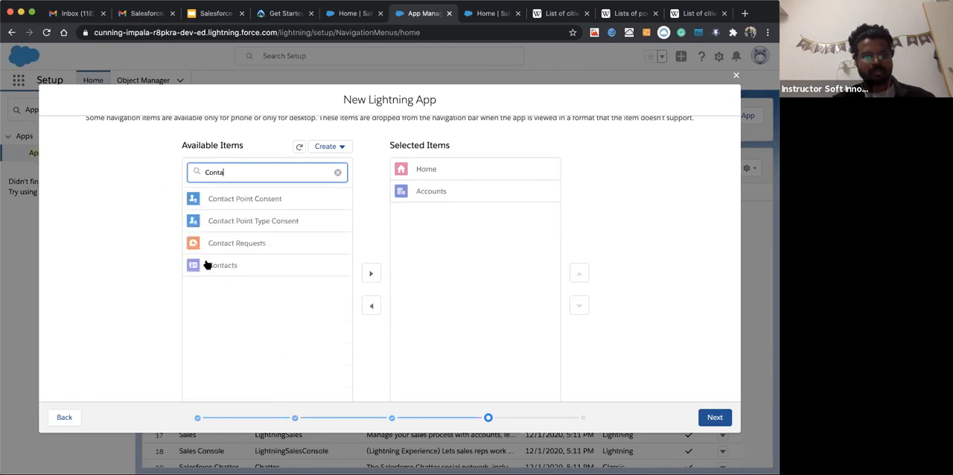
left_click(375, 277)
Filter the available navigation items for "Emplo" and add Employee to the app's selected items
double_click(227, 174)
type("Emplo")
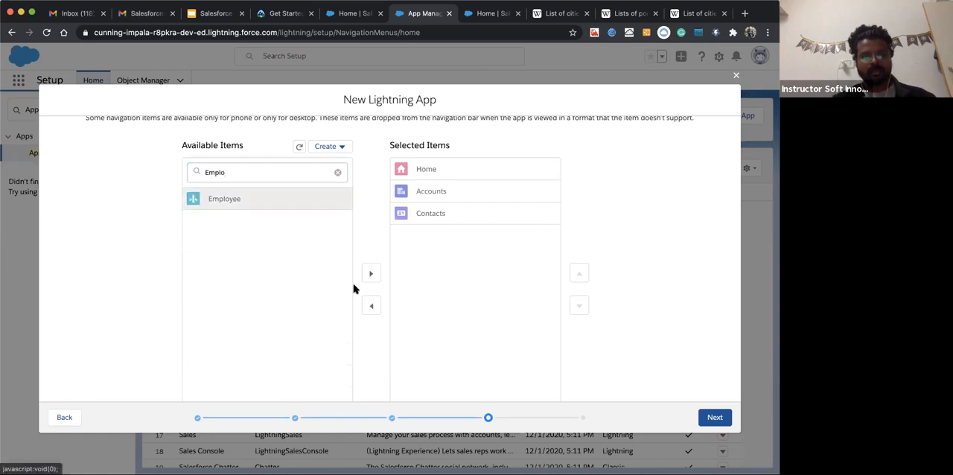
left_click(370, 273)
Filter the available navigation items for "Appli" and add Applications to the app's selected items
double_click(216, 174)
key("BackSpace")
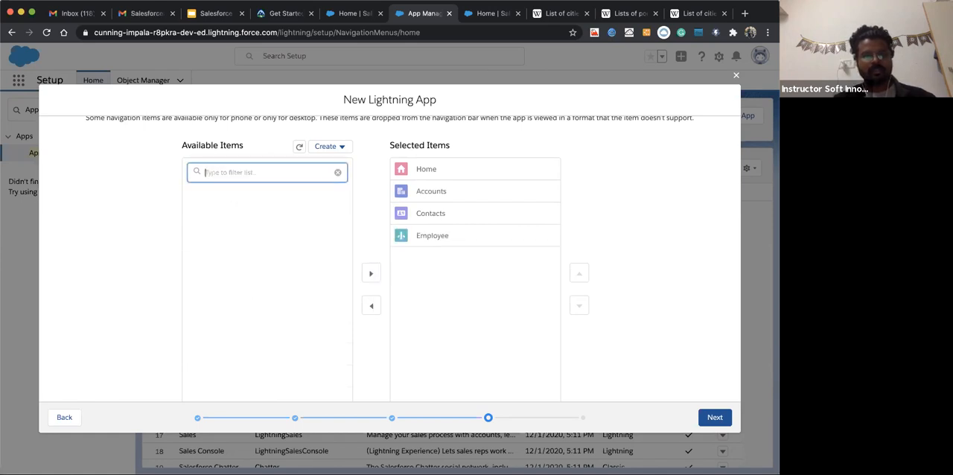
type("Appli")
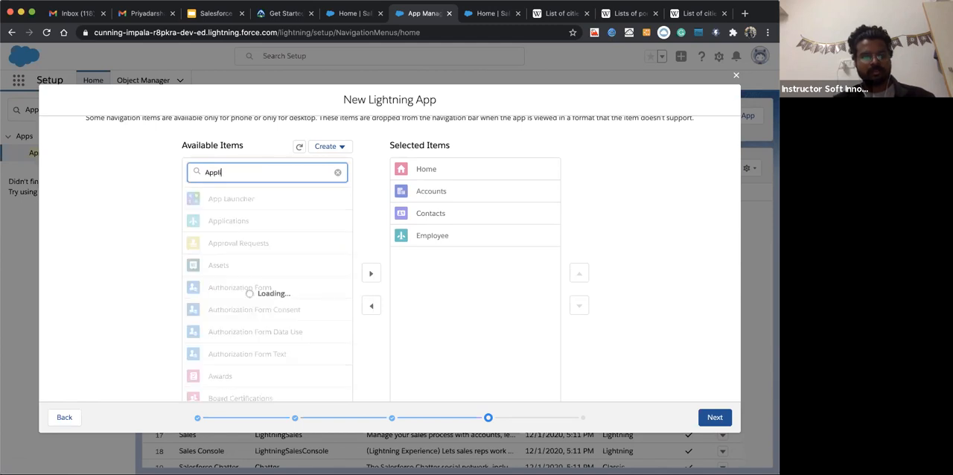
left_click(213, 198)
left_click(371, 273)
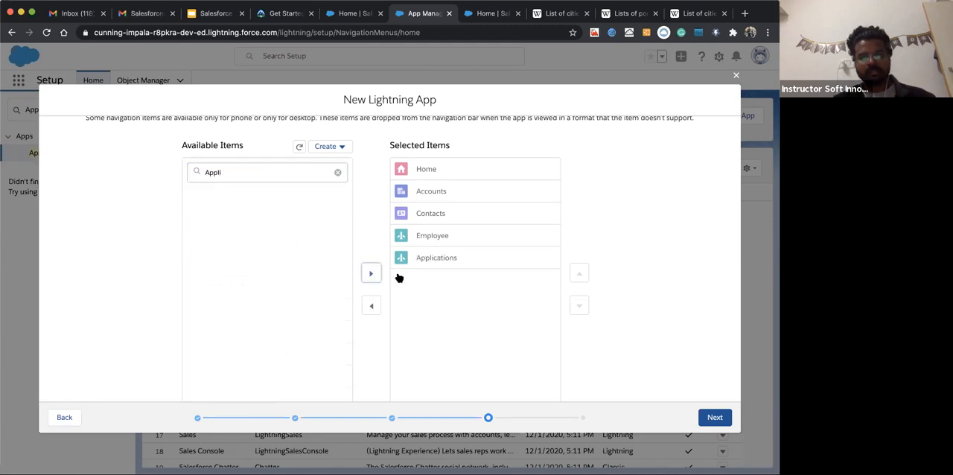
scroll(677, 270, "down", 1)
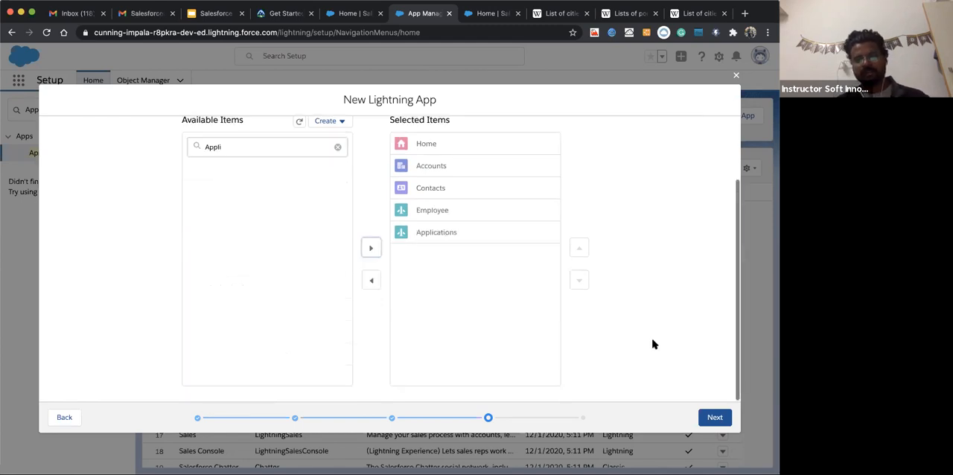
Filter the available user profiles for "System", grant System Administrator access to the app, and save it
left_click(713, 418)
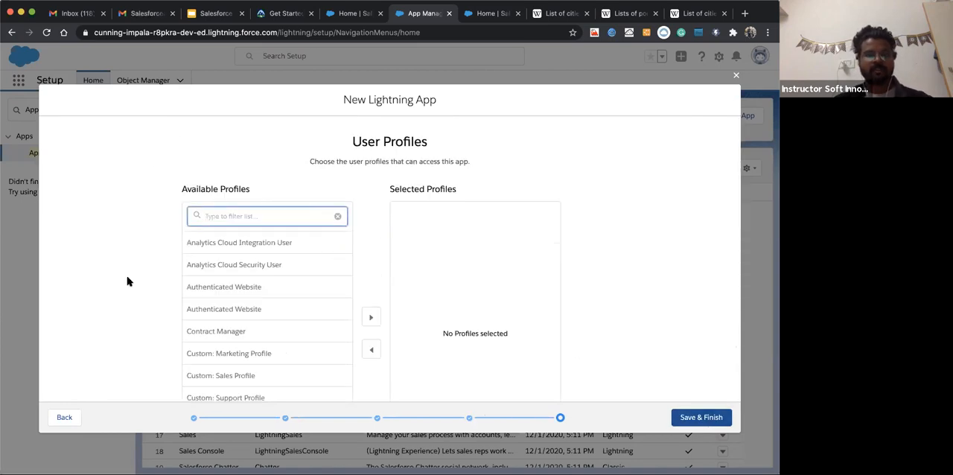
type("System")
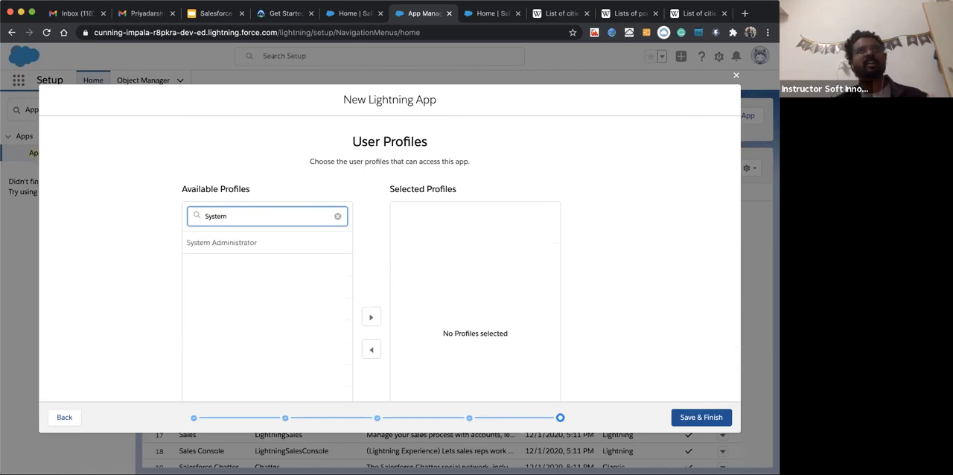
left_click(202, 242)
left_click(372, 275)
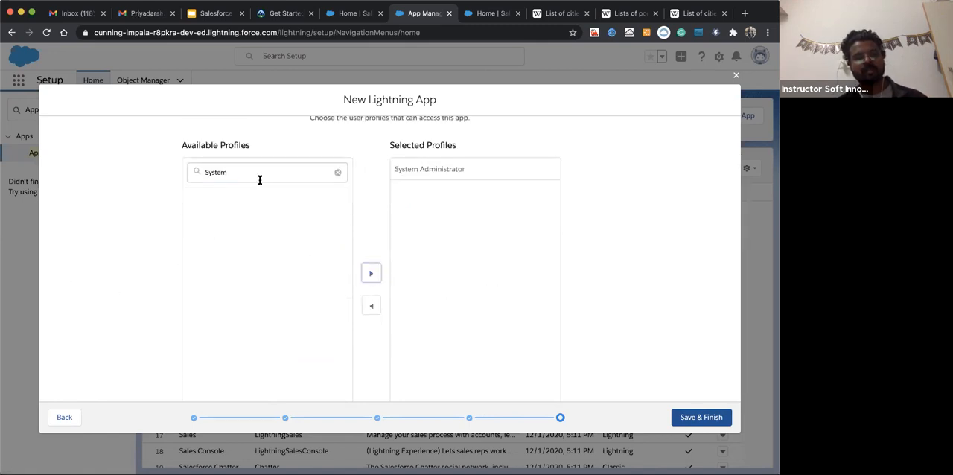
left_click(675, 419)
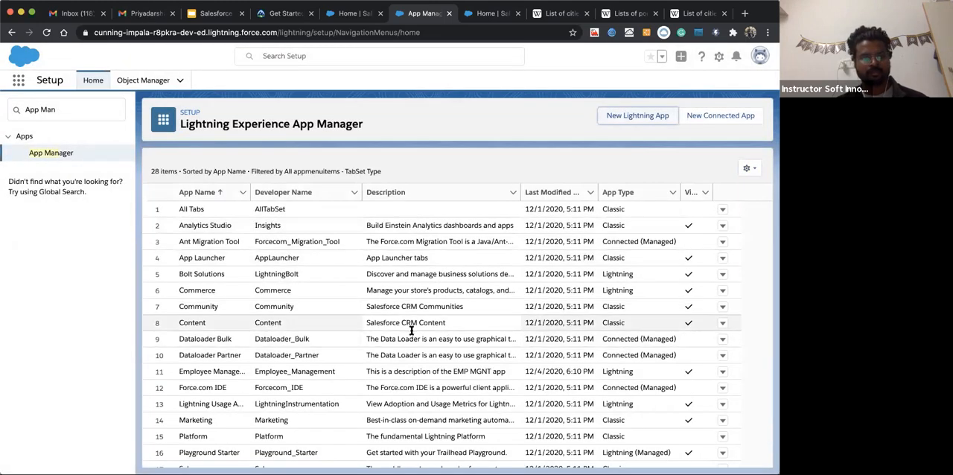
Search the apps for "Mana", open the Employee Management app and show its Accounts list without the pinned-list tip
scroll(366, 318, "down", 5)
scroll(366, 318, "up", 3)
scroll(366, 319, "down", 1)
scroll(366, 319, "up", 1)
scroll(366, 318, "down", 5)
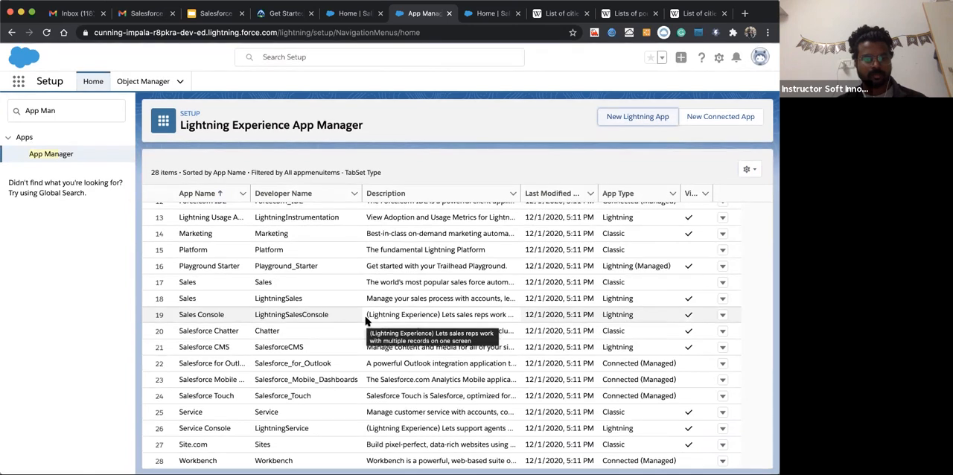
scroll(283, 294, "up", 6)
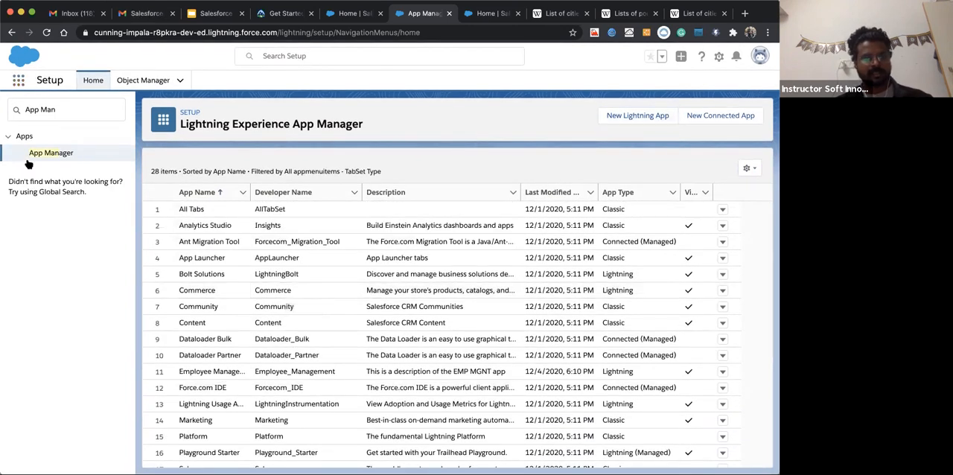
left_click(18, 81)
type("Mana")
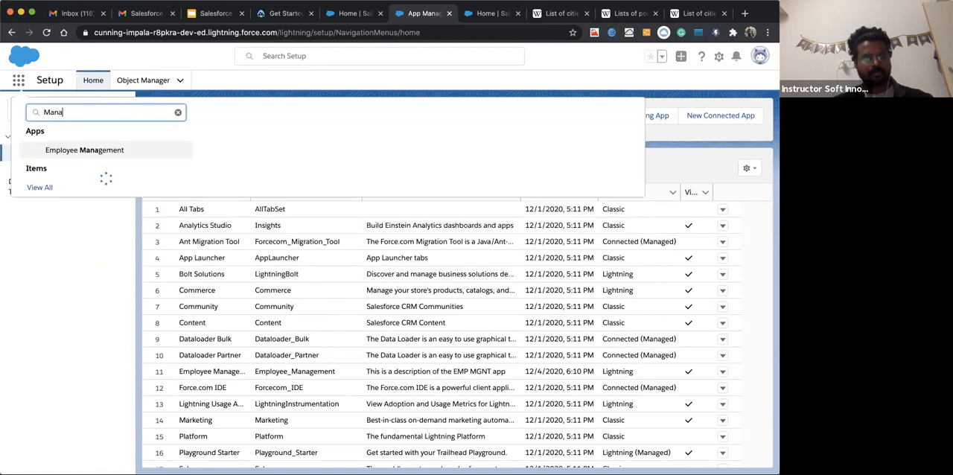
left_click(68, 152)
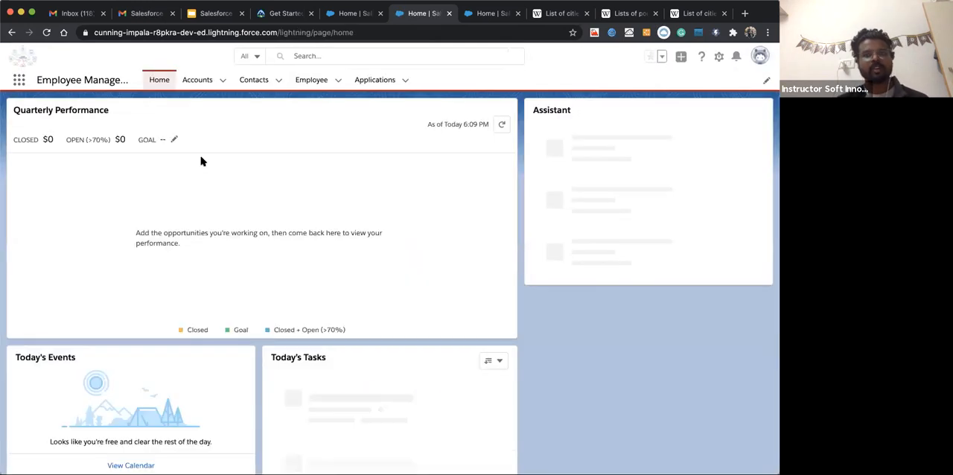
left_click(203, 83)
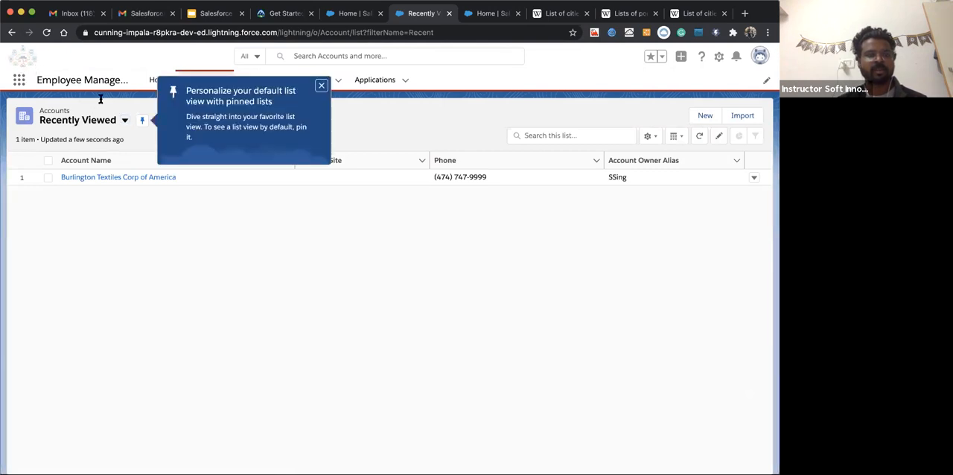
left_click(322, 86)
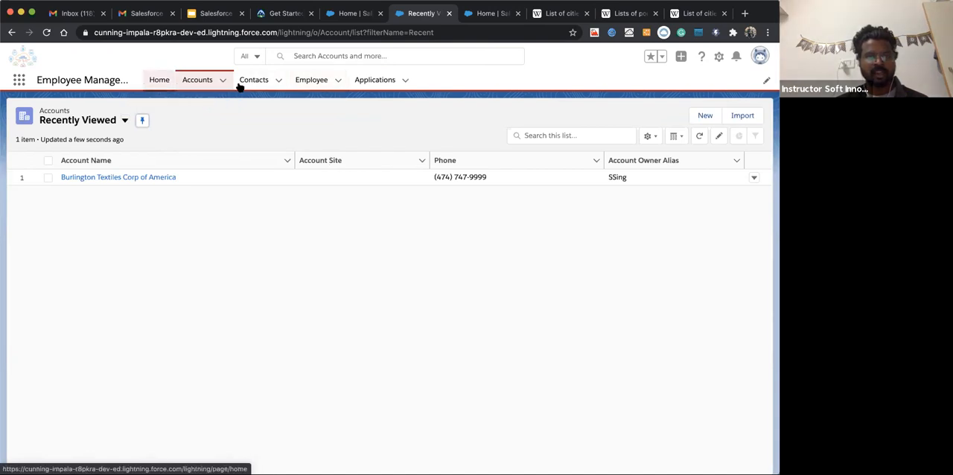
Add Calendar to the Employee Management app's navigation items, searching all available items for "cale", and save the navigation bar
left_click(766, 82)
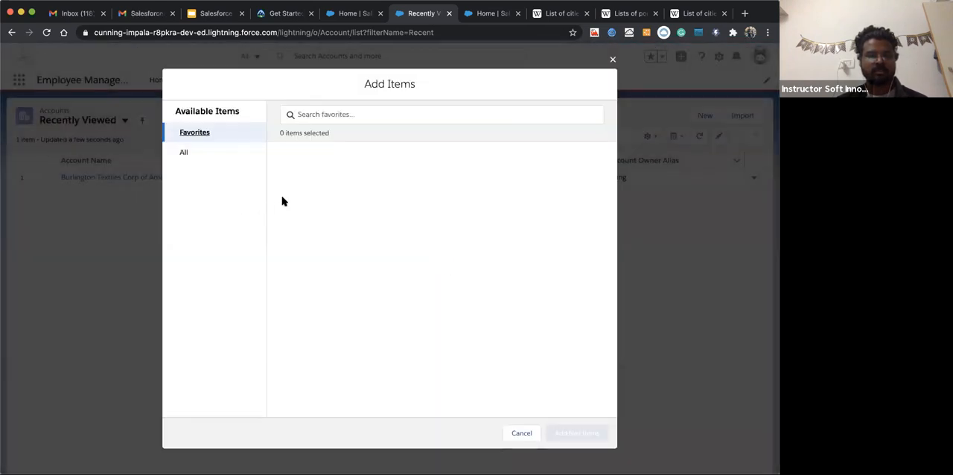
left_click(185, 152)
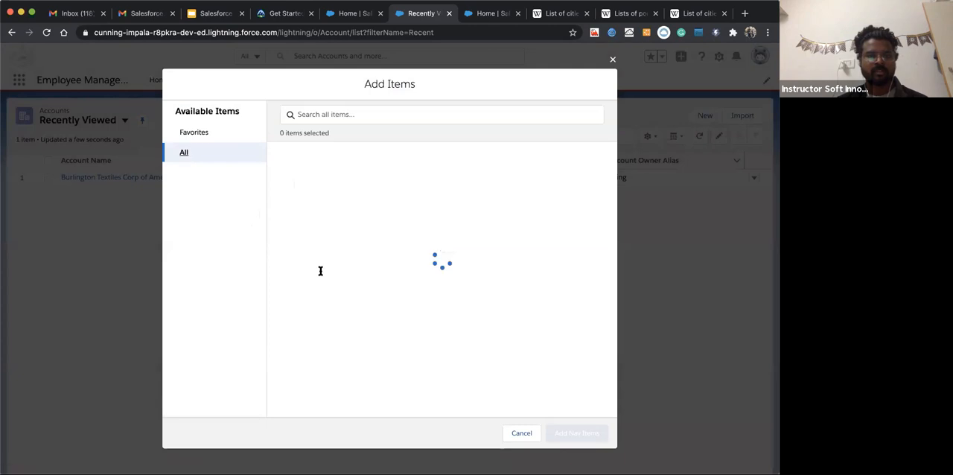
scroll(294, 312, "down", 10)
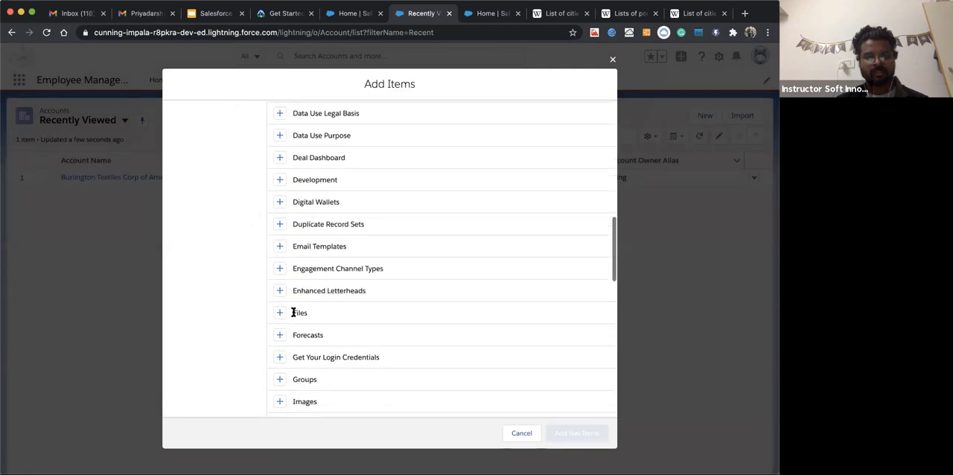
scroll(318, 117, "up", 6)
scroll(318, 117, "up", 5)
left_click(316, 114)
type("cale")
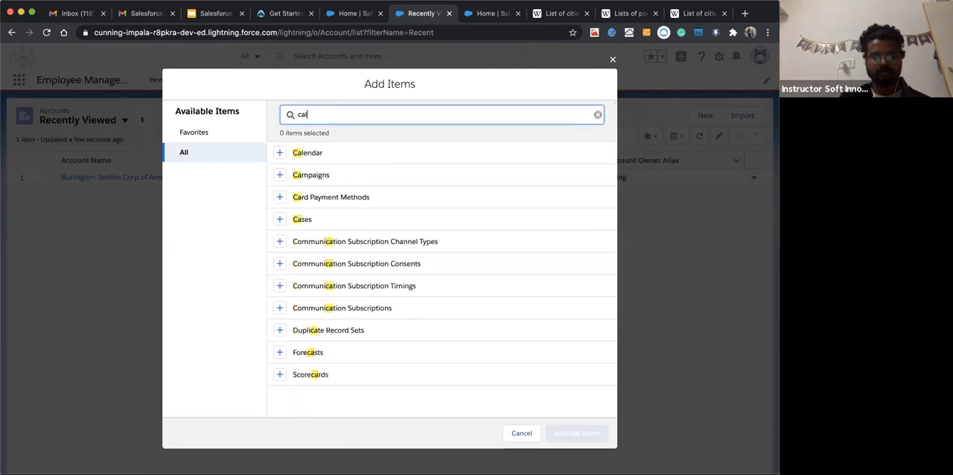
left_click(279, 152)
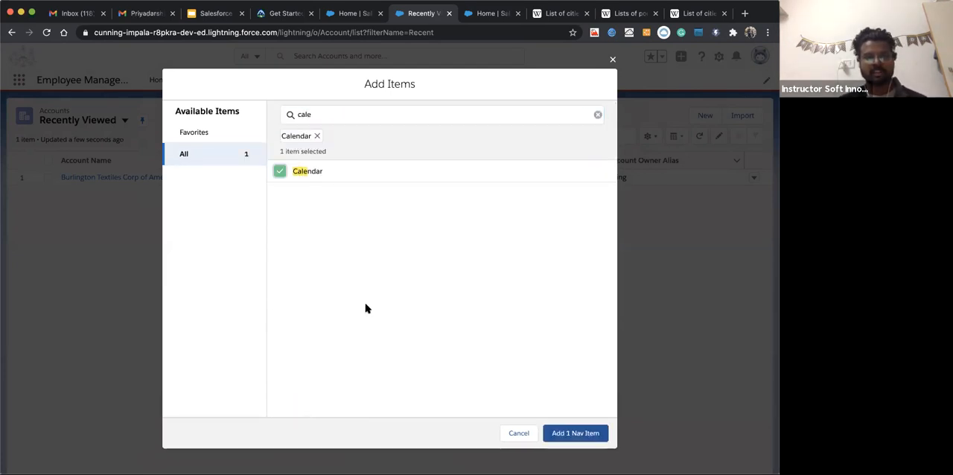
left_click(560, 432)
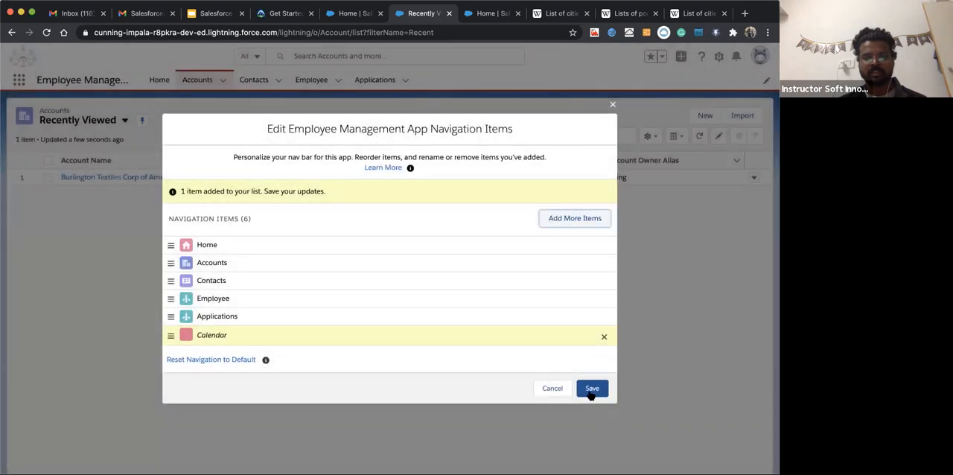
left_click(592, 390)
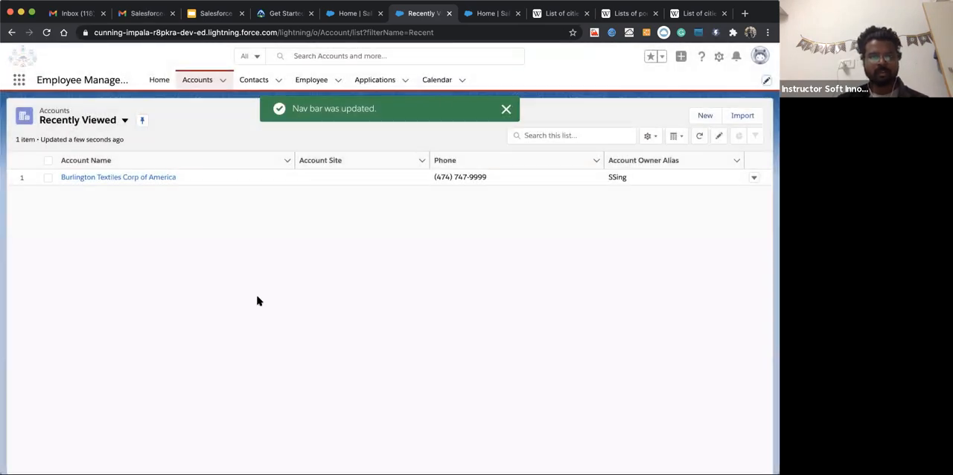
Look through the app's Calendar, Accounts, Contacts, Applications and Employee pages, ending on the Accounts list
left_click(437, 80)
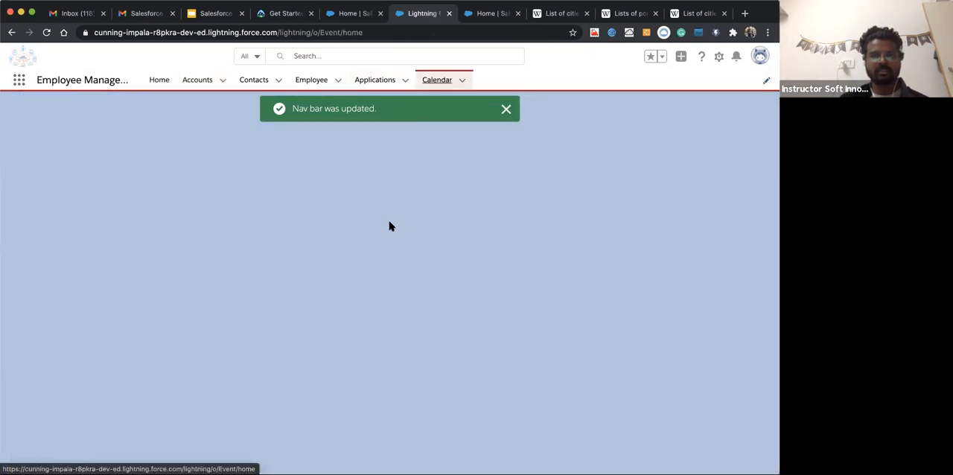
left_click(506, 110)
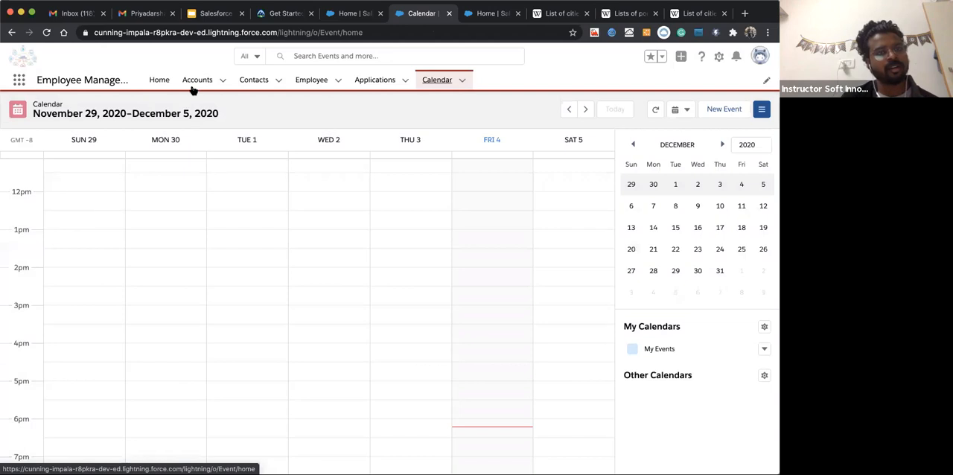
left_click(198, 81)
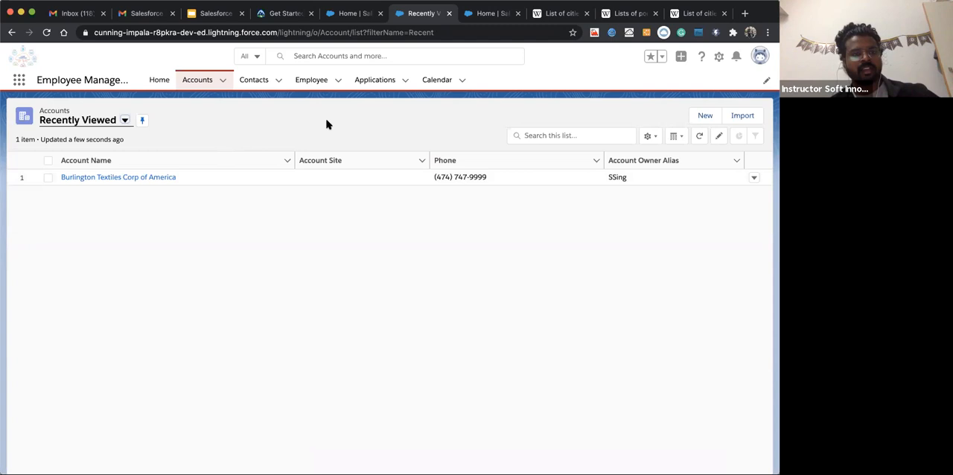
left_click(252, 87)
left_click(368, 87)
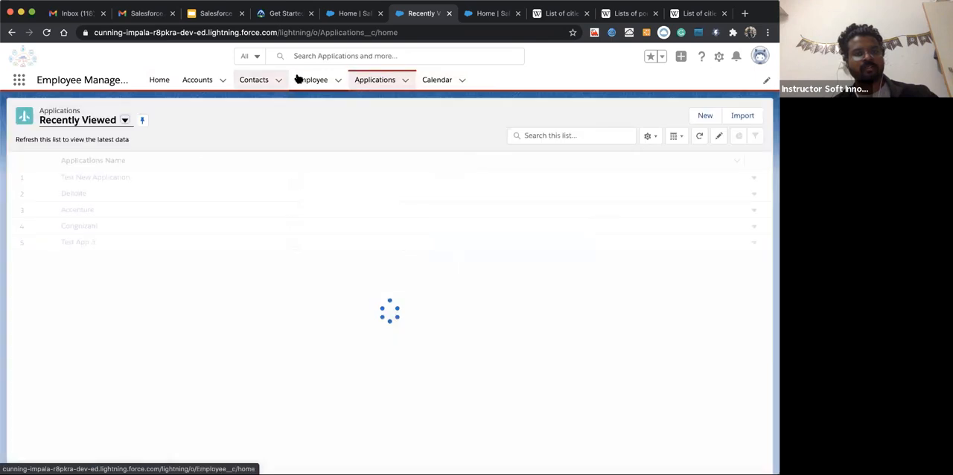
left_click(294, 78)
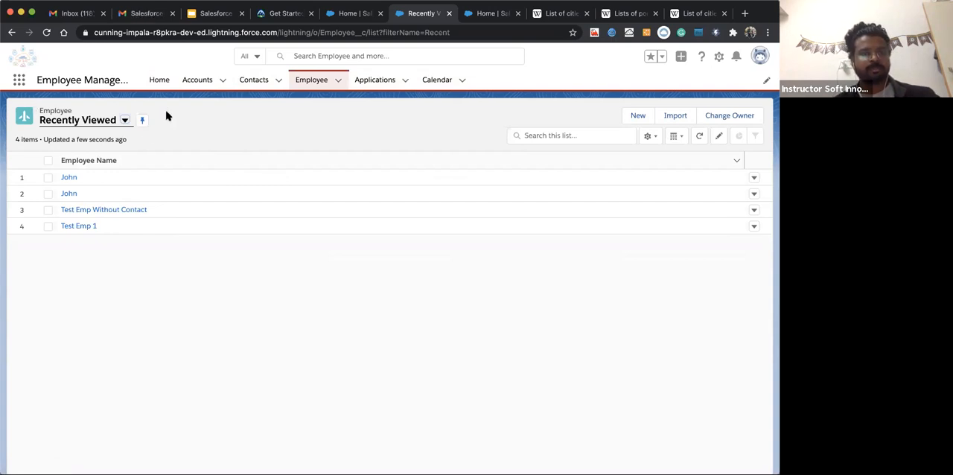
left_click(196, 80)
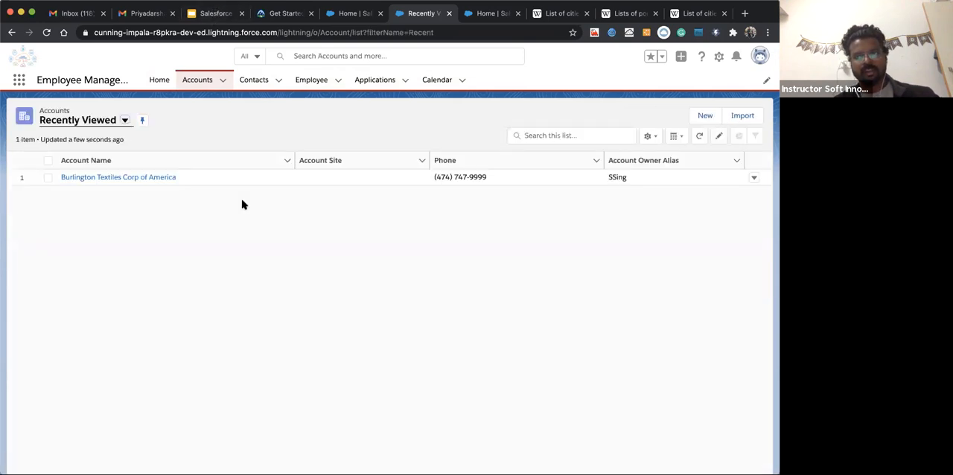
Switch to the Salesforce Training Day Six presentation in Google Slides and delete the "What is APP." bullet from the Agenda slide
left_click(233, 15)
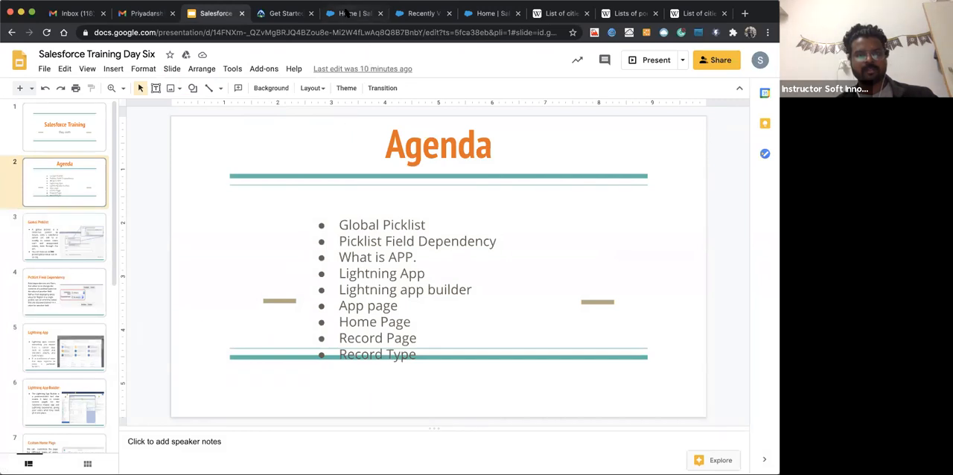
left_click(346, 12)
left_click(426, 14)
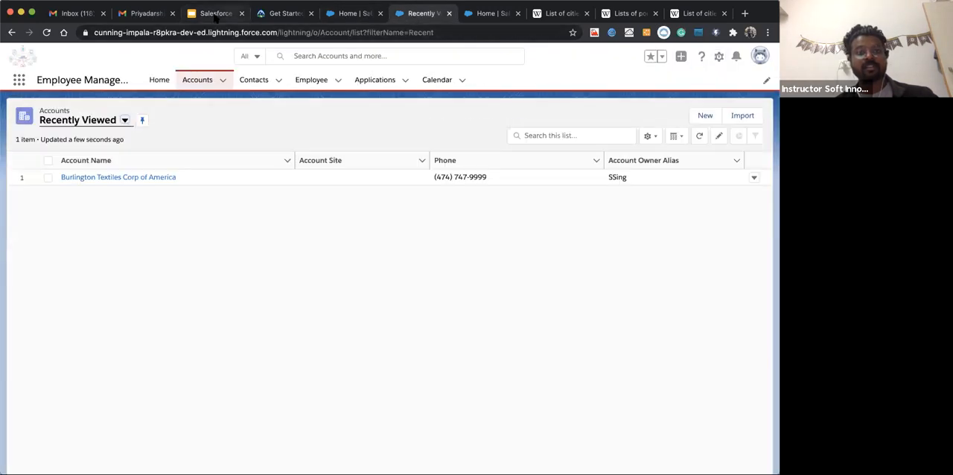
left_click(215, 14)
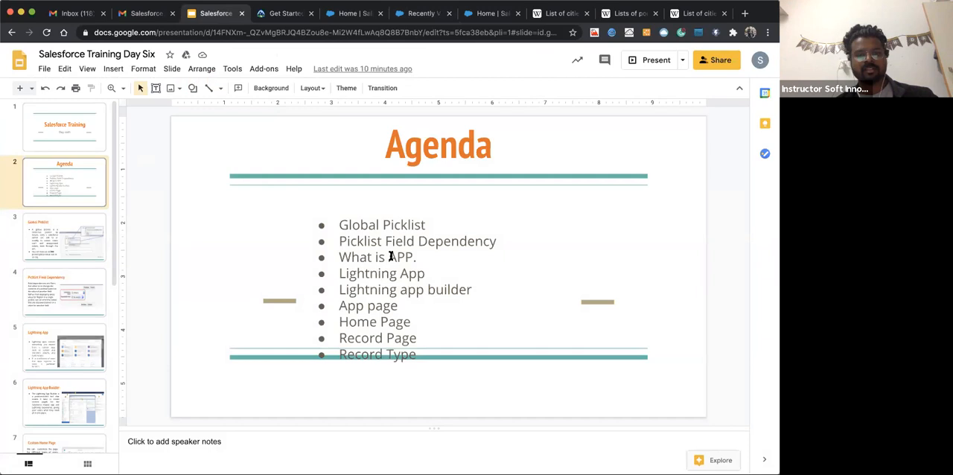
left_click(420, 257)
left_click_drag(494, 249, 497, 243)
key("BackSpace")
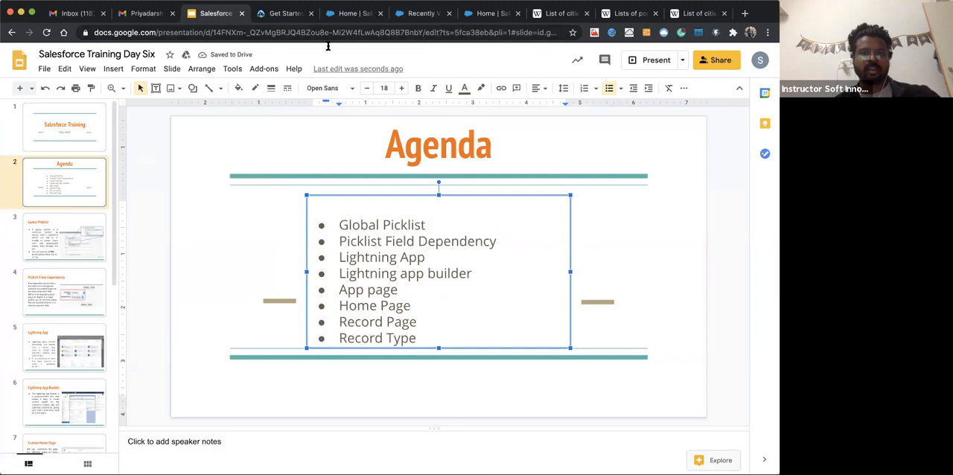
Review the open Salesforce pages, then return to the Google Slides presentation and show the Lightning App Builder slide
left_click(348, 14)
left_click(421, 13)
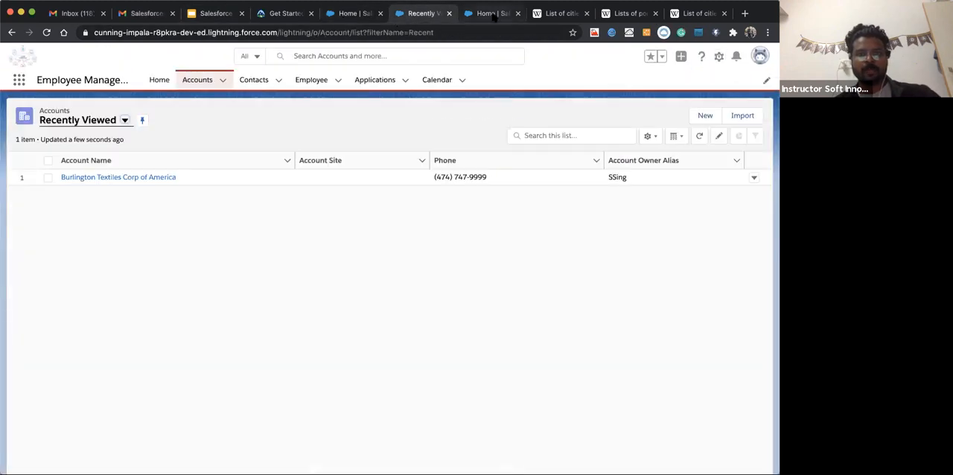
left_click(491, 15)
left_click(423, 14)
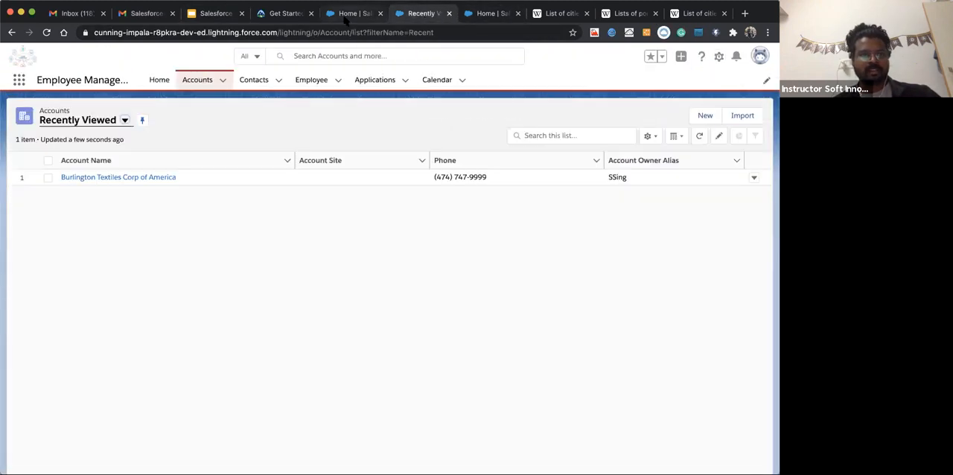
left_click(347, 14)
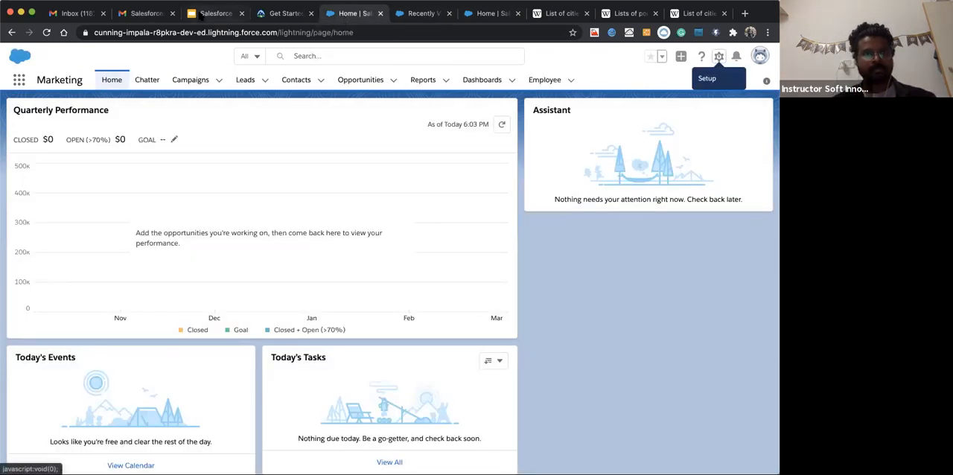
left_click(216, 14)
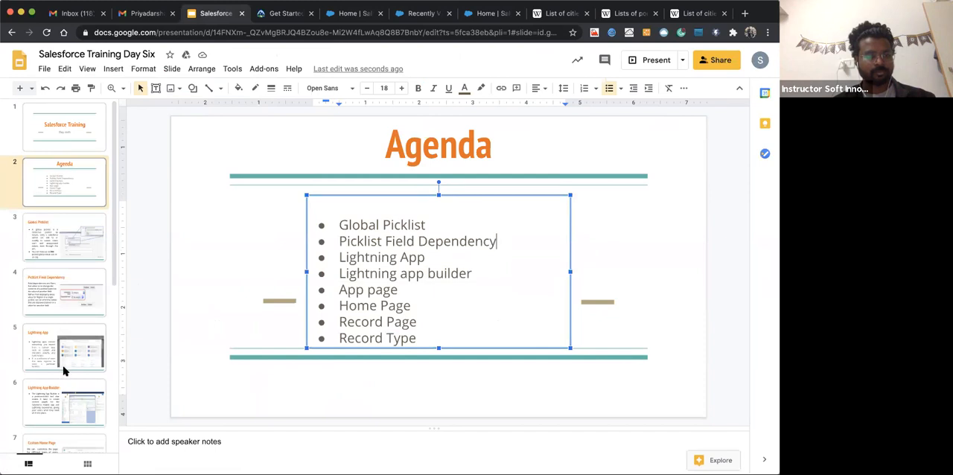
left_click(63, 369)
left_click(61, 395)
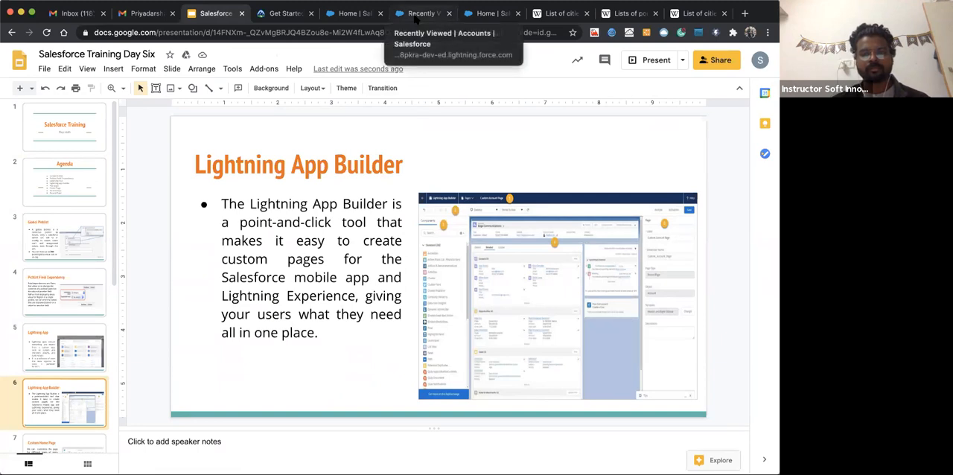
Switch to Salesforce, search the App Launcher for "man" and open the Employee Management app
left_click(439, 14)
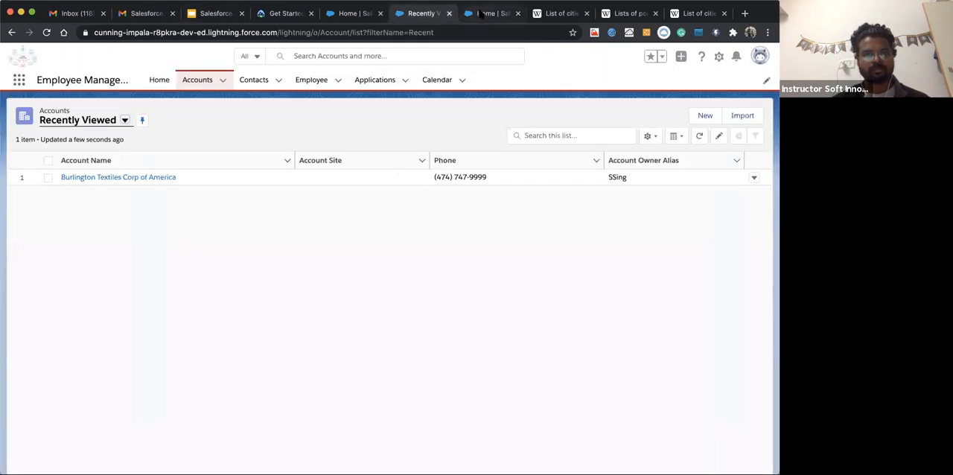
left_click(481, 14)
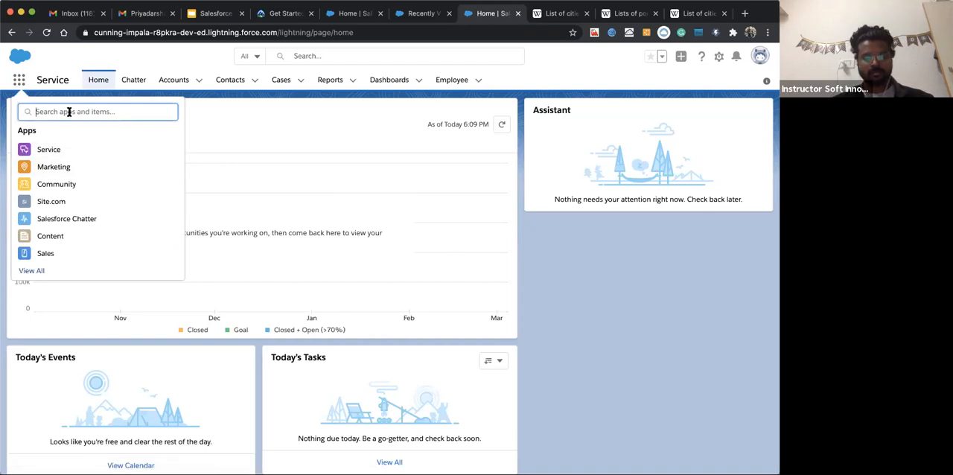
type("man")
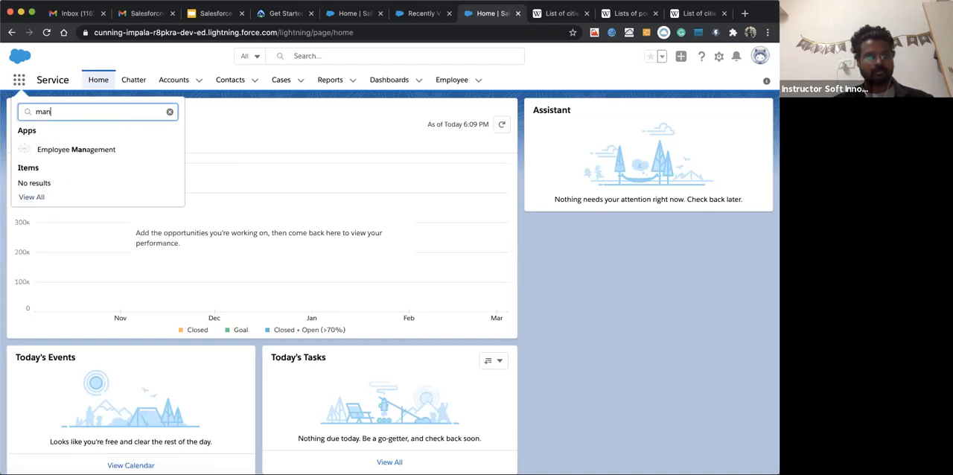
left_click(77, 149)
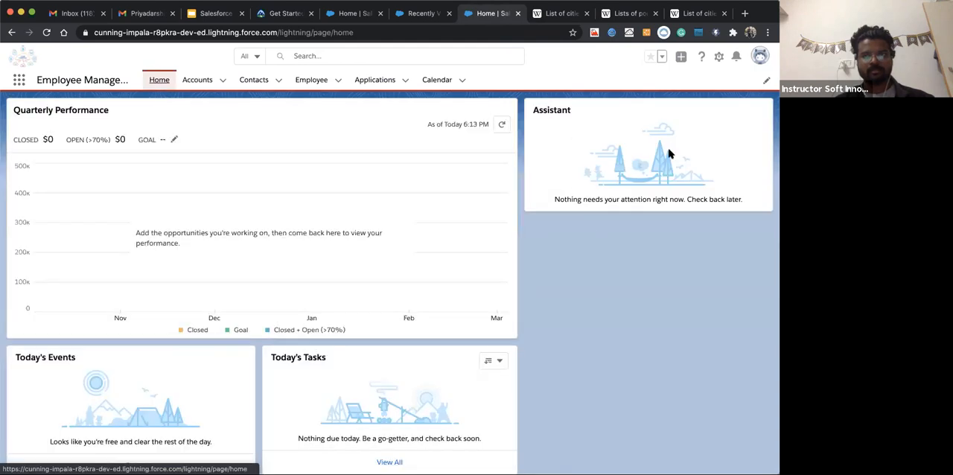
Open the Employee Management app's Home page for editing in the Lightning App Builder
left_click(718, 57)
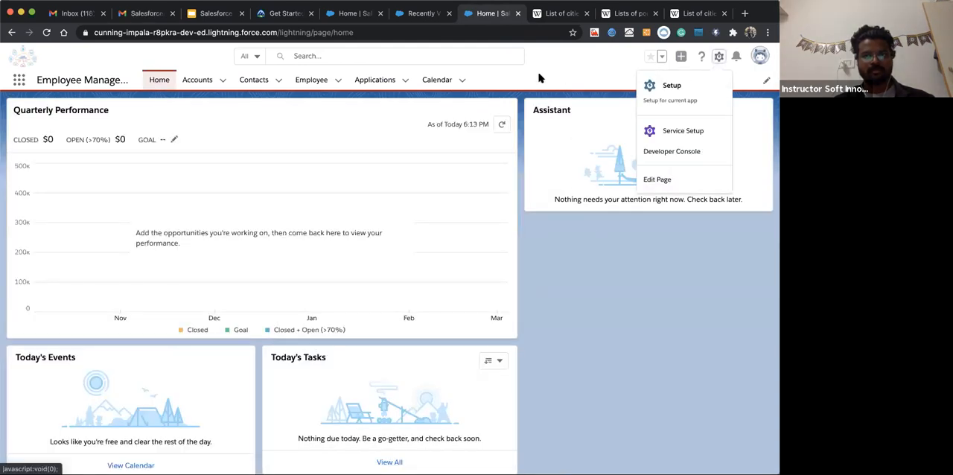
left_click(450, 112)
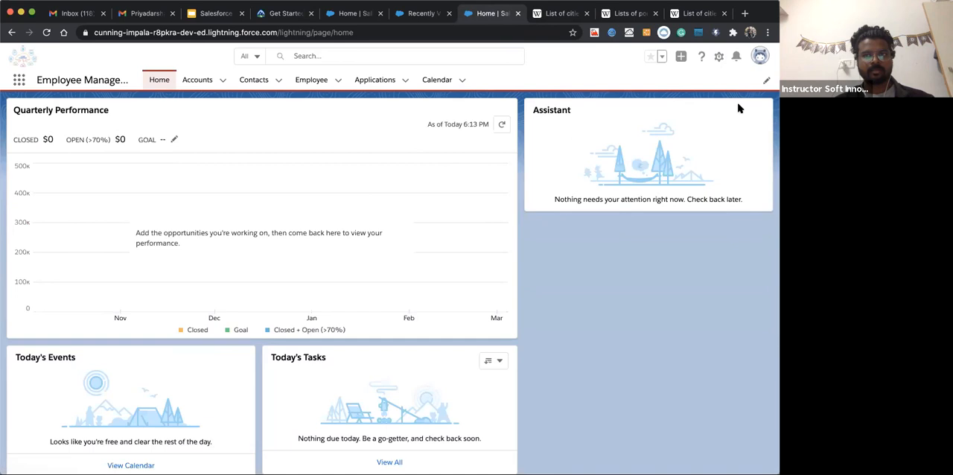
left_click(199, 82)
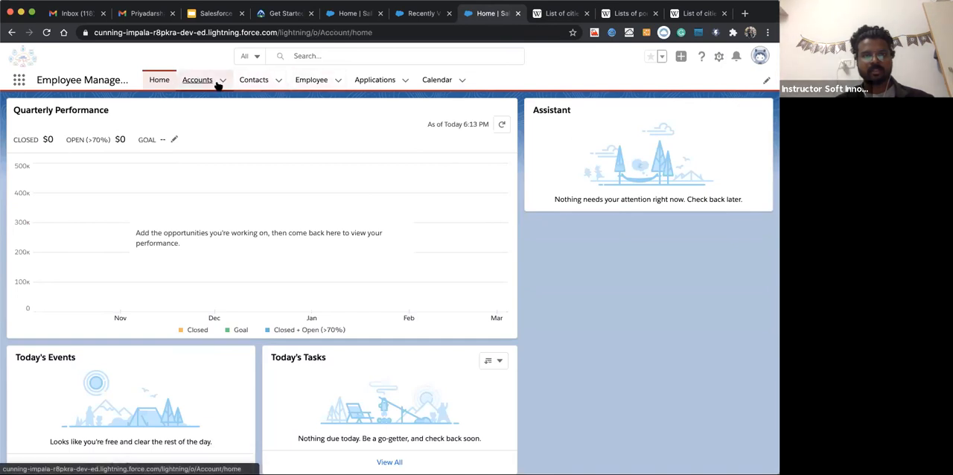
left_click(159, 80)
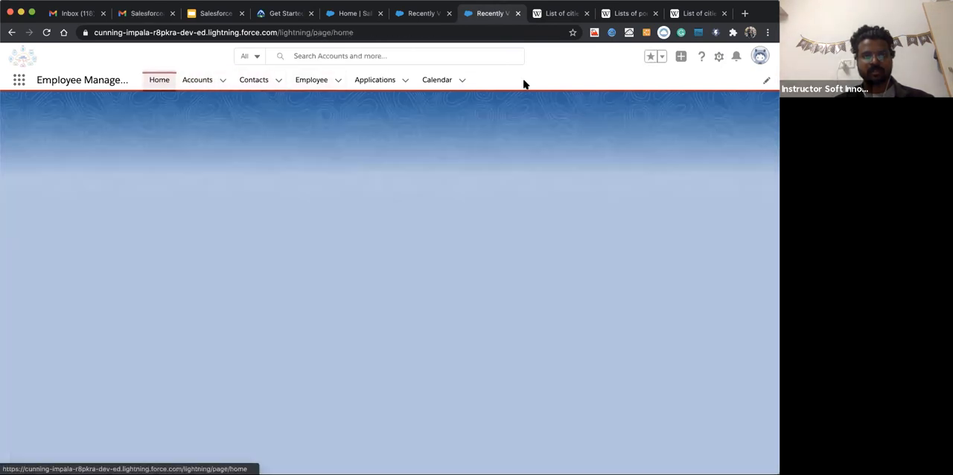
left_click(719, 59)
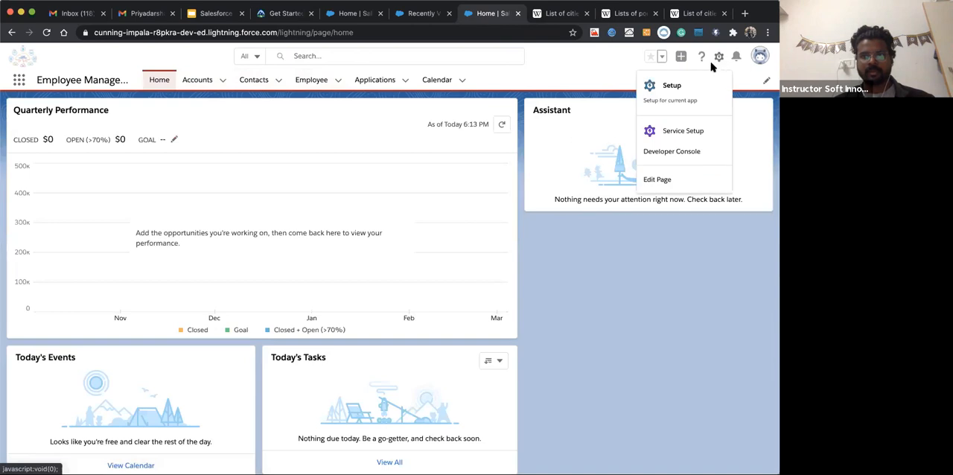
left_click(656, 183)
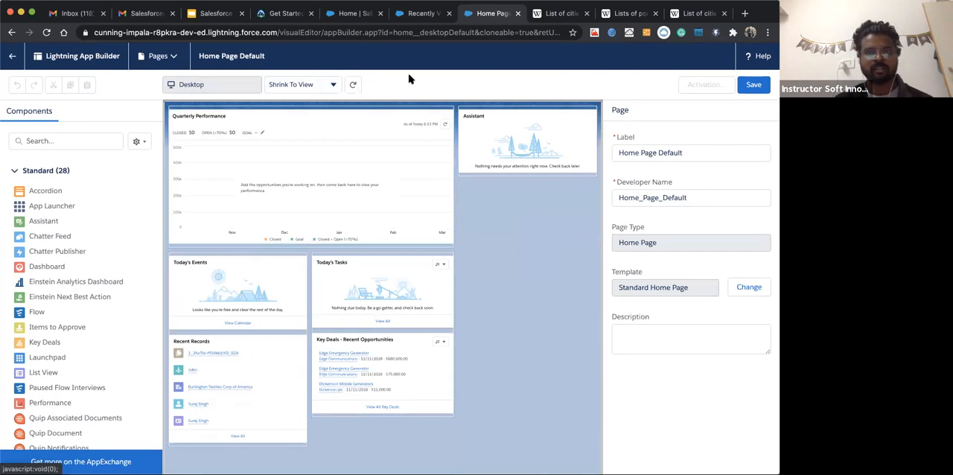
Return to the Employee Management app's Accounts list, open the app's Home page and review the components on it
left_click(427, 17)
left_click(488, 16)
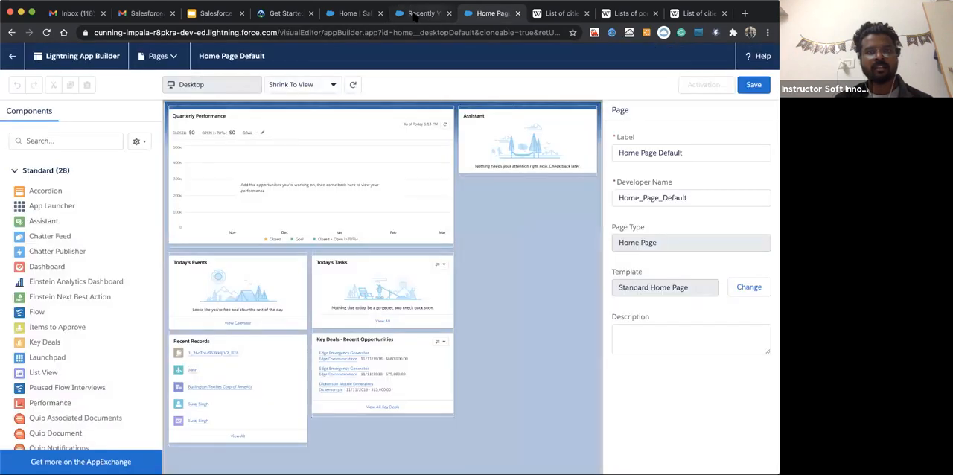
left_click(428, 15)
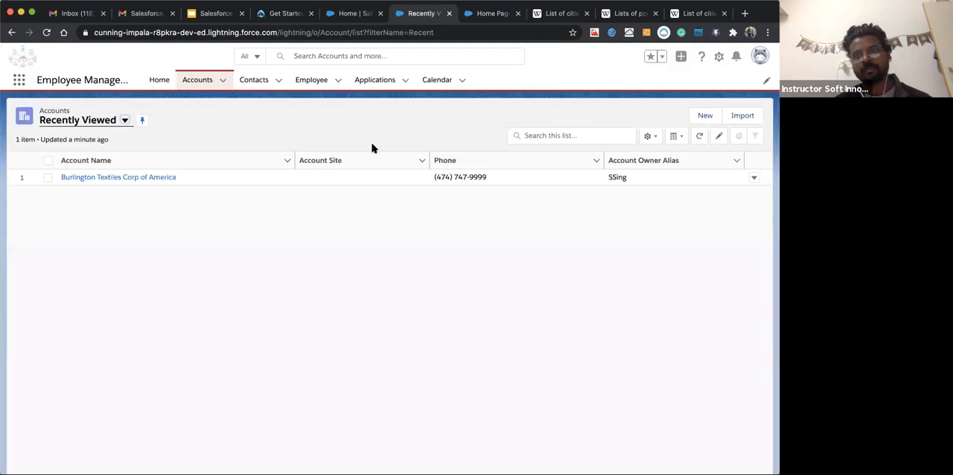
left_click(158, 81)
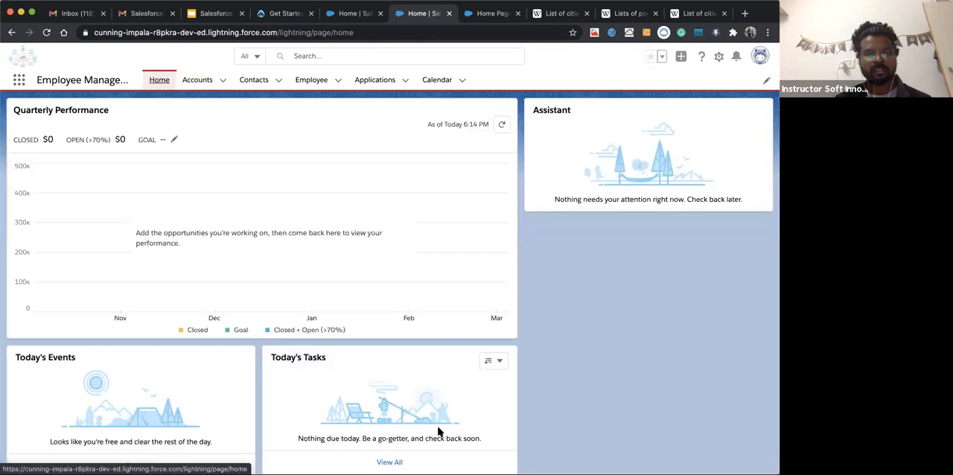
scroll(321, 384, "down", 3)
scroll(321, 385, "up", 3)
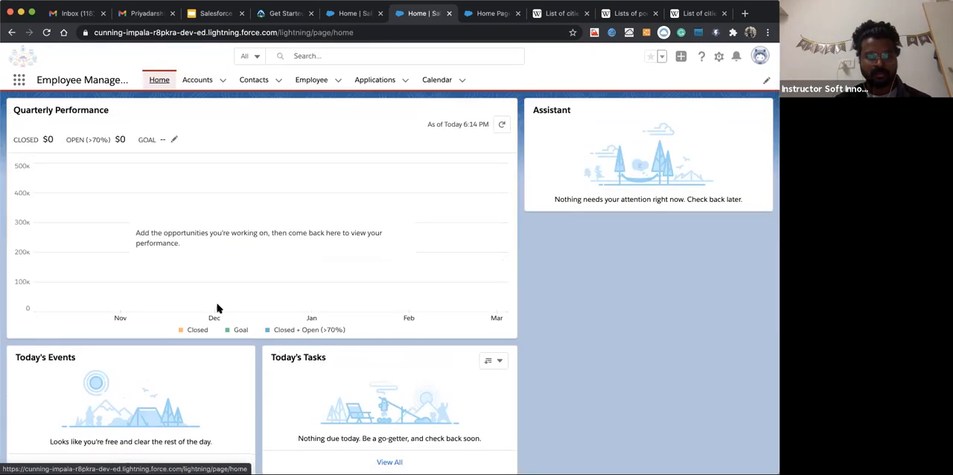
scroll(185, 258, "down", 4)
scroll(392, 257, "up", 4)
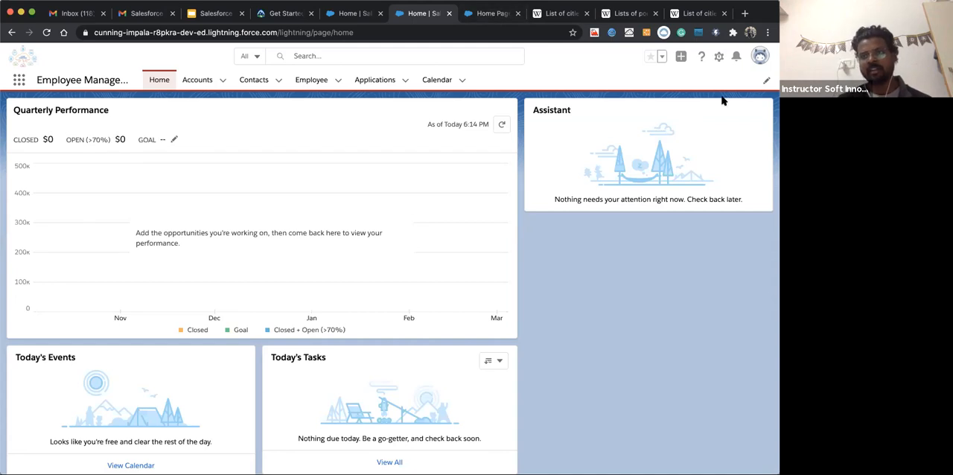
Edit this Home page in the Lightning App Builder and move the Today's Events component above Quarterly Performance
left_click(719, 57)
left_click(661, 179)
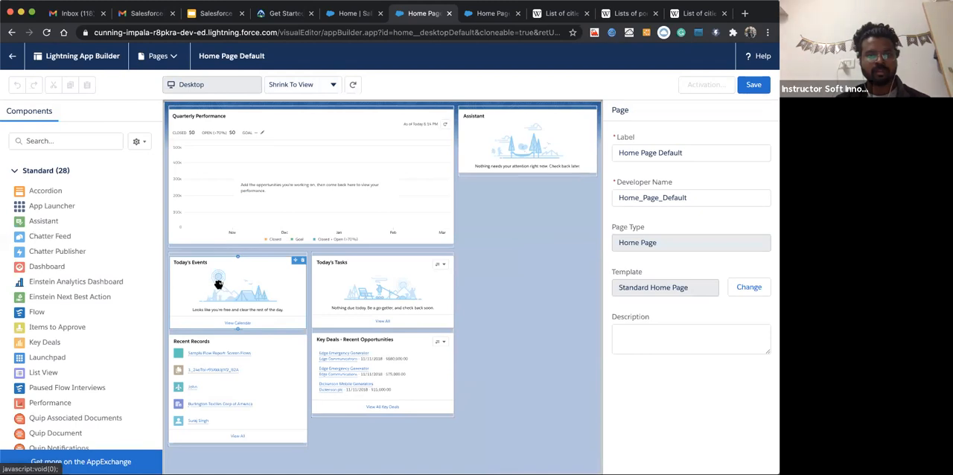
left_click_drag(227, 183, 218, 116)
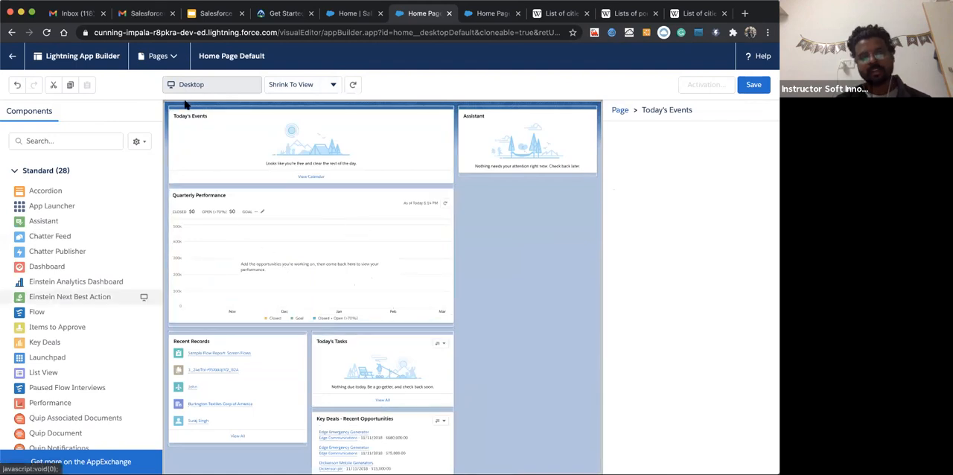
left_click(277, 130)
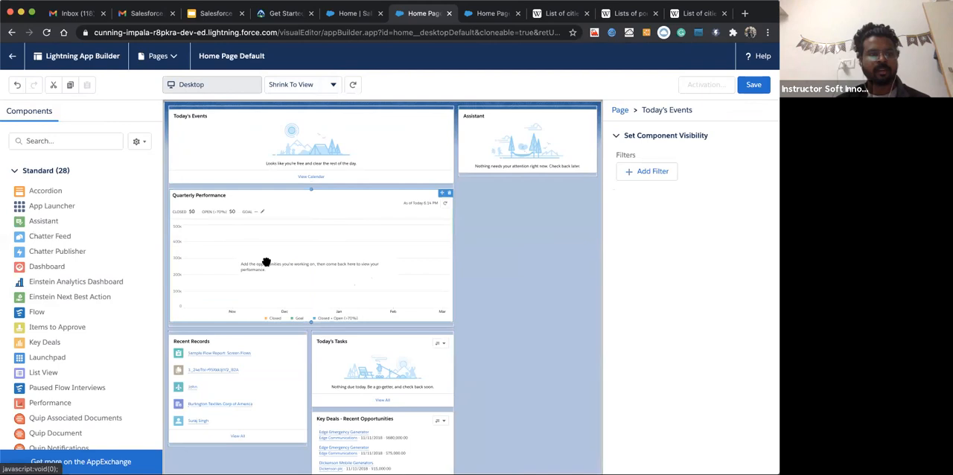
Browse the available standard and custom components and add a Tabs component directly below Quarterly Performance
scroll(144, 305, "down", 5)
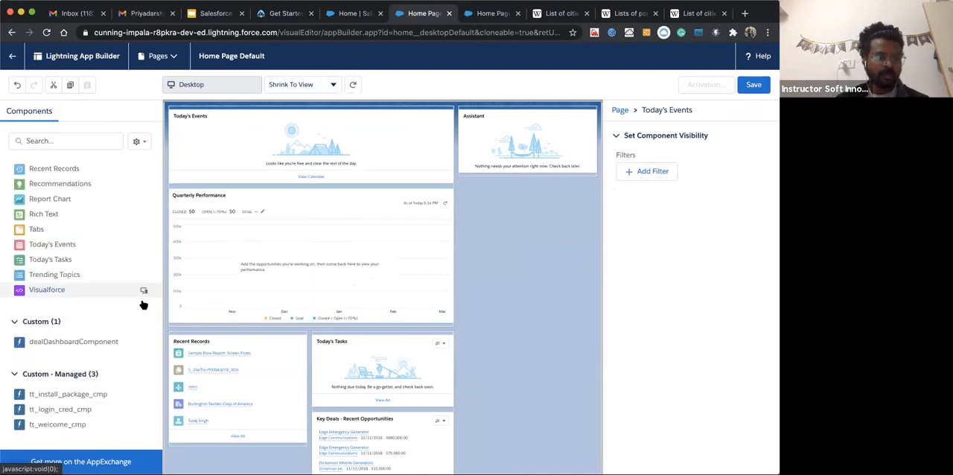
scroll(45, 294, "up", 6)
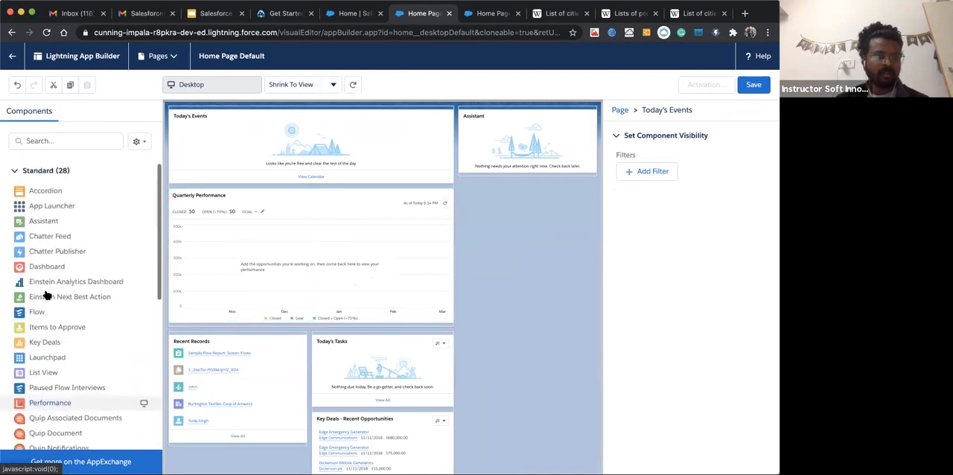
scroll(47, 295, "down", 1)
scroll(46, 295, "up", 1)
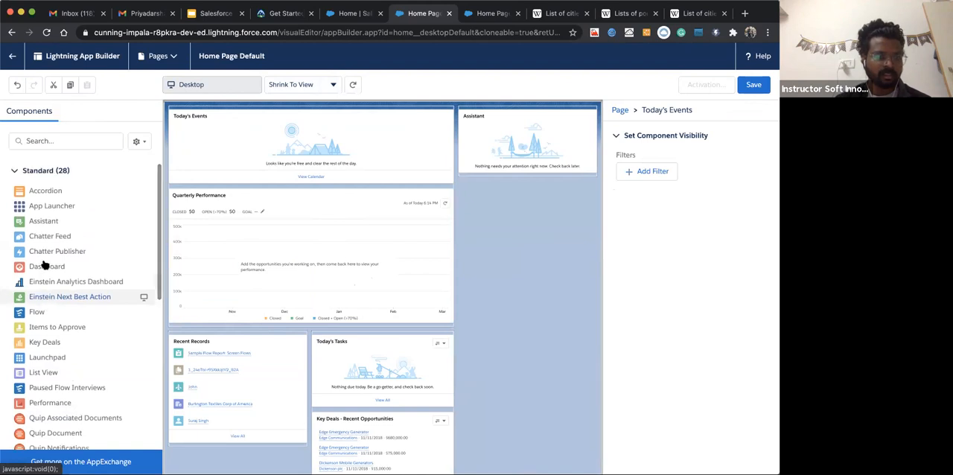
scroll(46, 283, "down", 3)
scroll(47, 335, "down", 10)
scroll(47, 332, "up", 6)
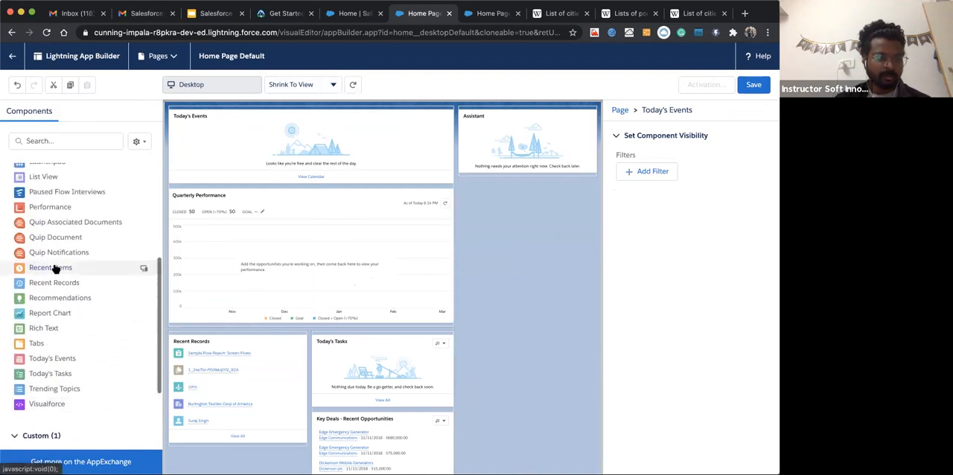
scroll(56, 269, "up", 1)
scroll(56, 269, "up", 5)
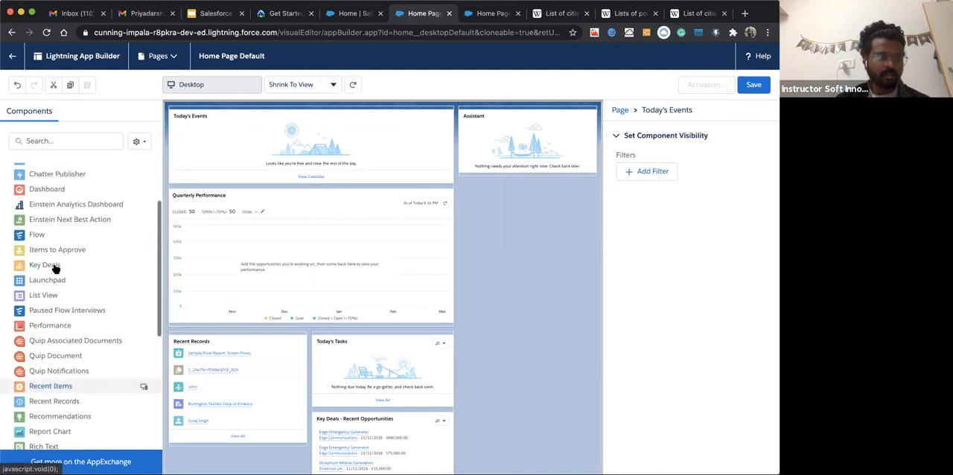
scroll(52, 298, "down", 6)
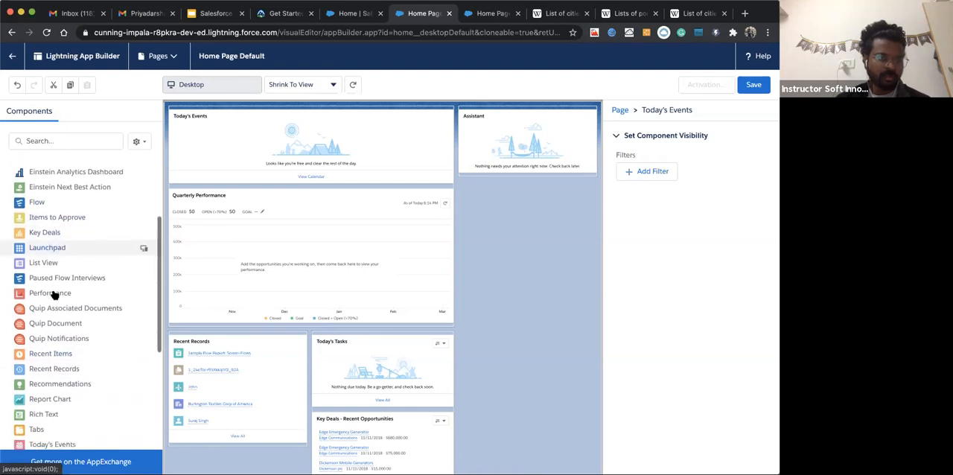
left_click_drag(33, 361, 246, 326)
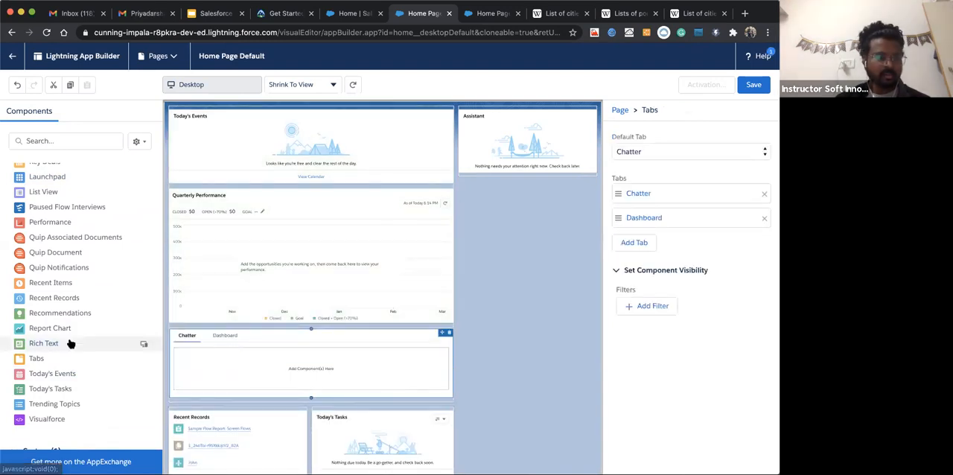
Add a Chatter Feed component inside the Chatter tab of the new Tabs component
scroll(40, 406, "up", 1)
scroll(40, 406, "up", 5)
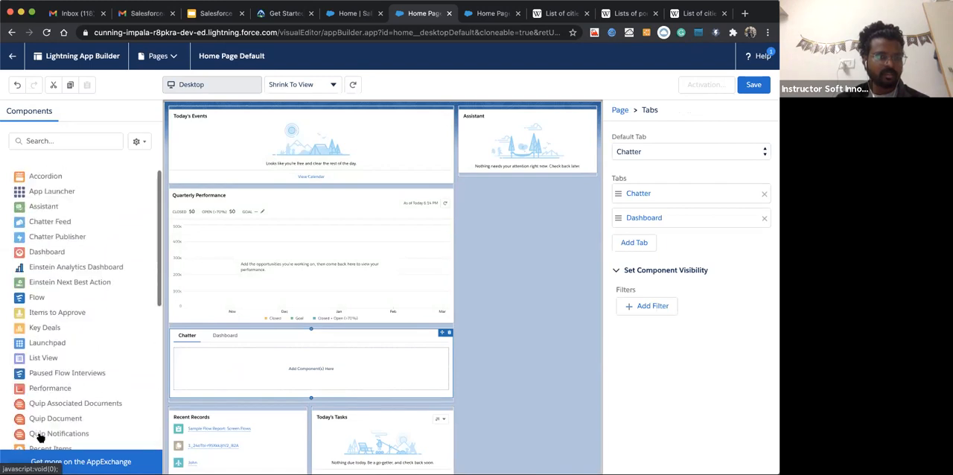
scroll(51, 294, "down", 7)
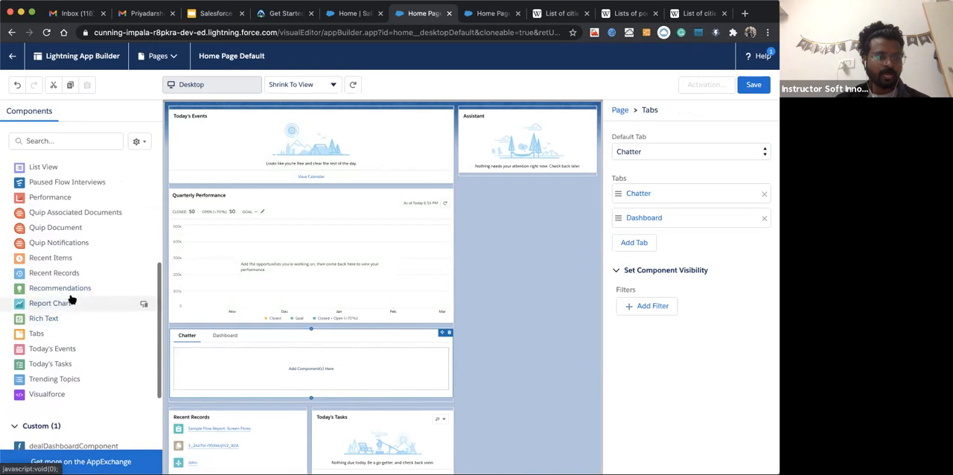
scroll(82, 257, "up", 5)
scroll(83, 257, "up", 3)
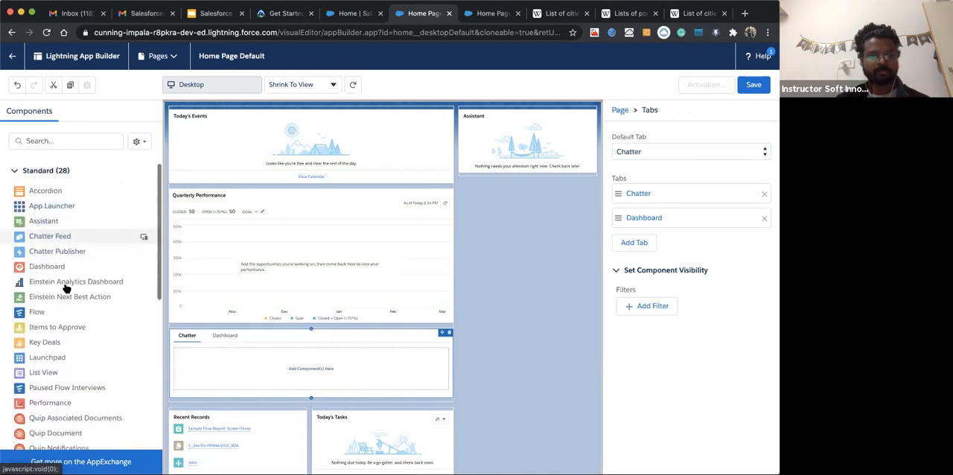
left_click_drag(37, 236, 257, 370)
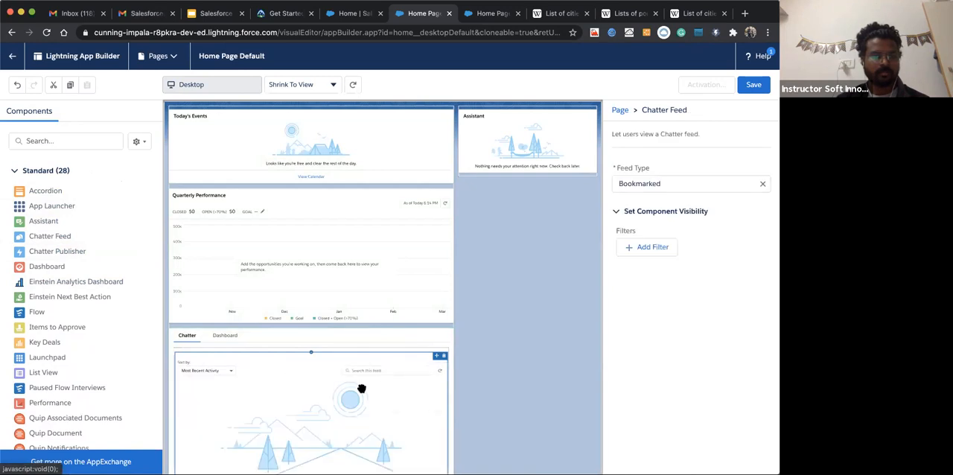
scroll(343, 402, "down", 3)
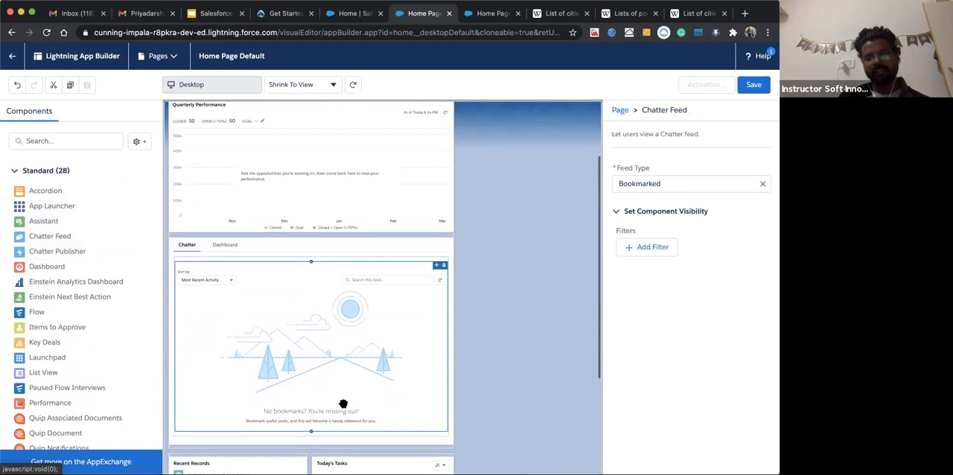
Save the Home Page Default page, activate it as the org default, and return to the app's Home page
left_click(759, 94)
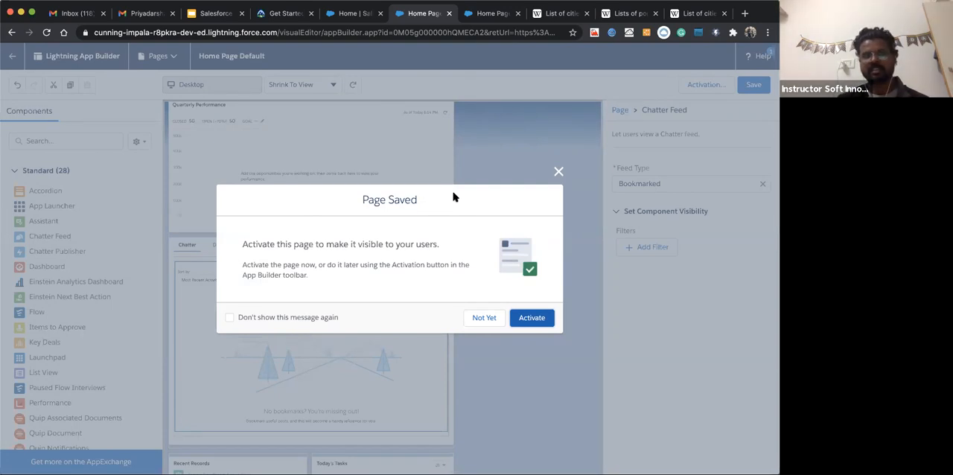
left_click(529, 320)
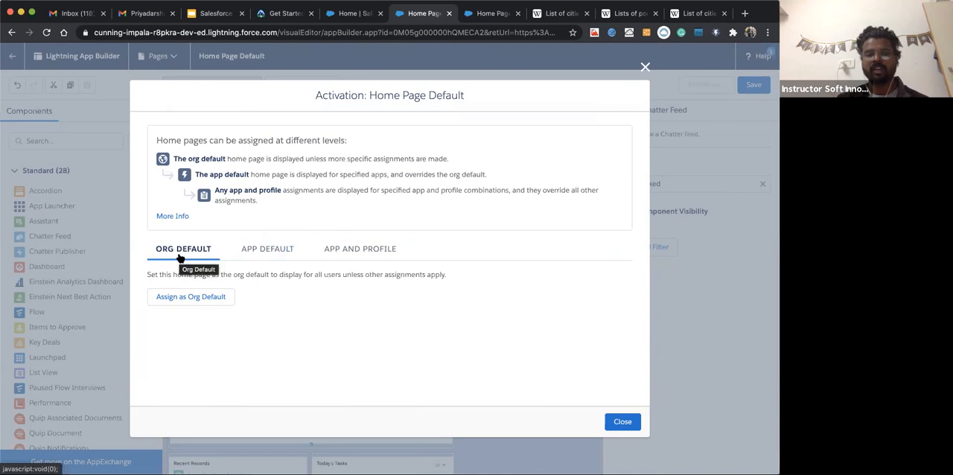
left_click(179, 299)
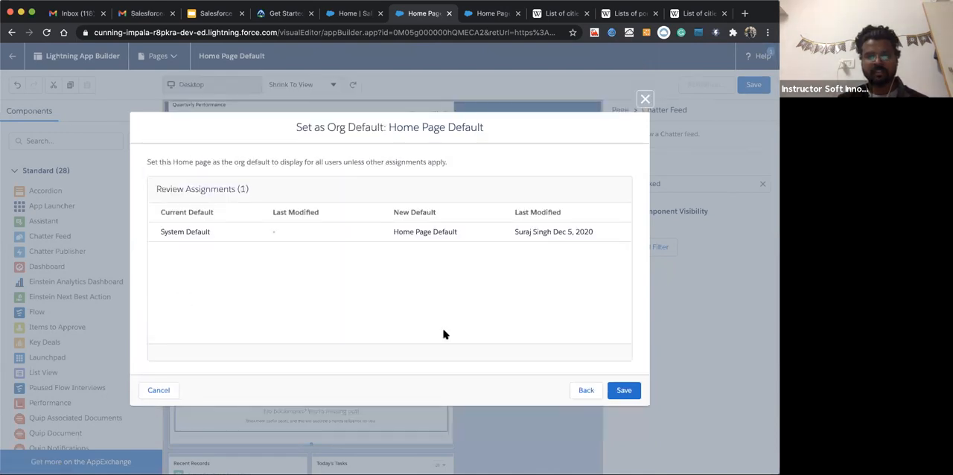
left_click(620, 390)
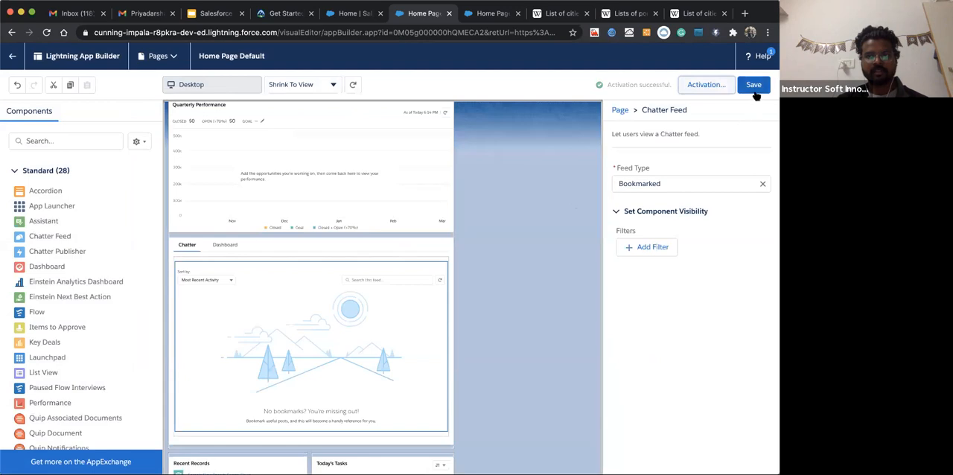
left_click(12, 56)
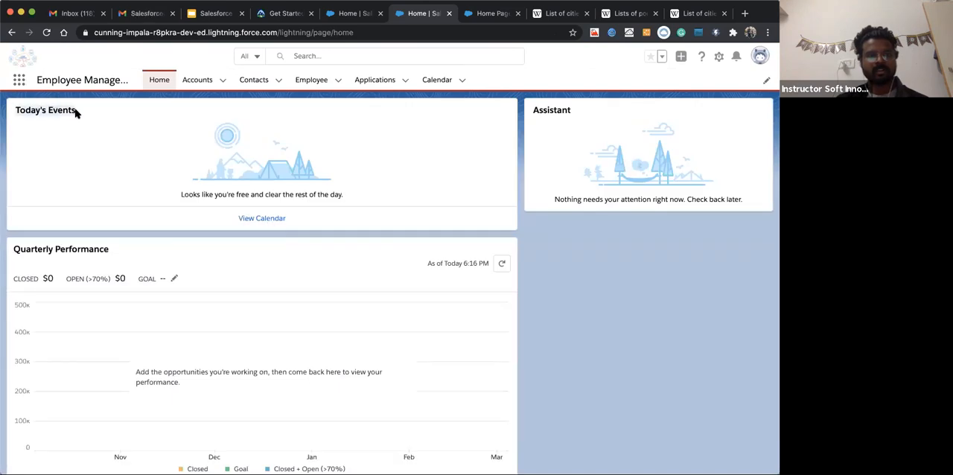
Look over the updated Home page and open the Burlington Textiles Corp of America account record
scroll(149, 308, "down", 5)
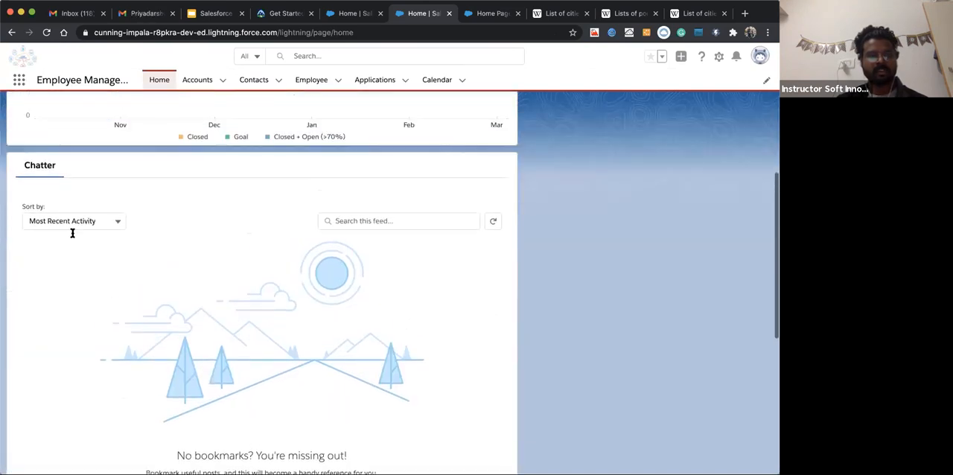
scroll(171, 395, "up", 5)
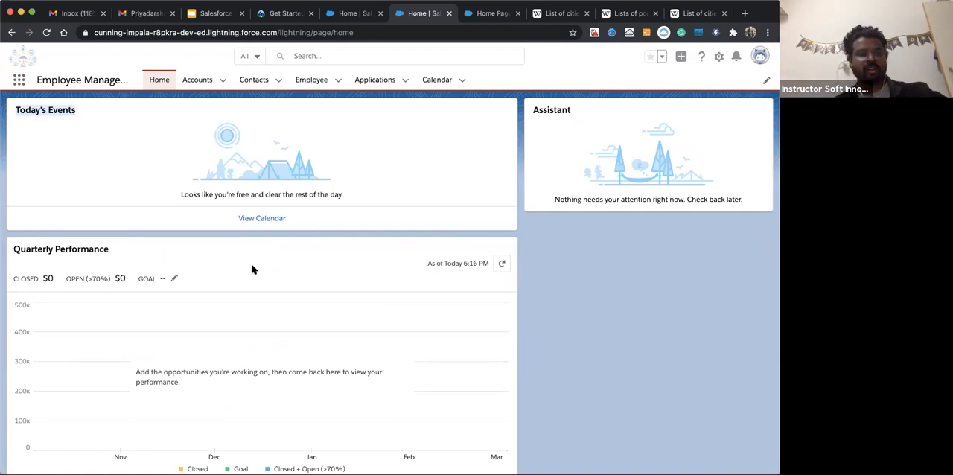
left_click(199, 79)
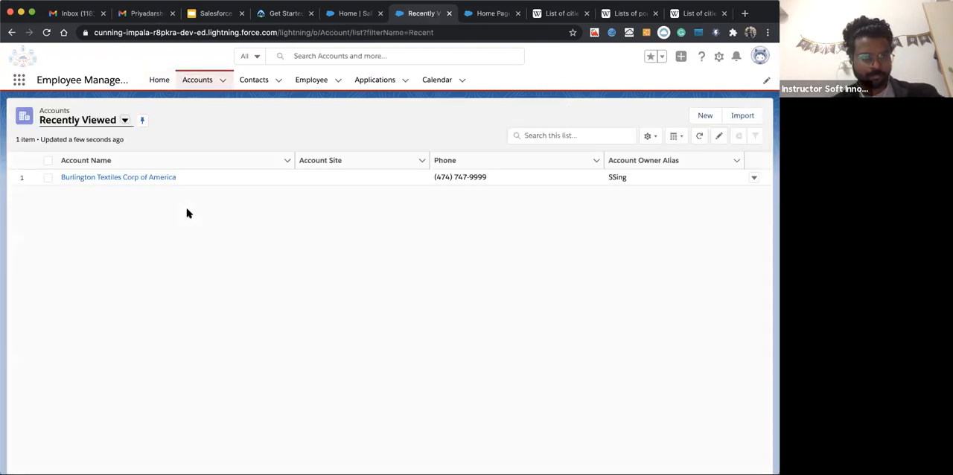
left_click(117, 180)
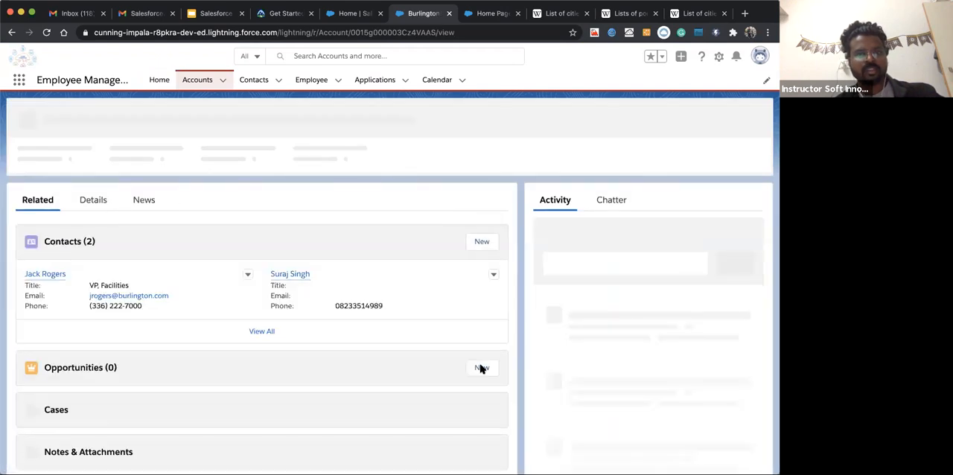
scroll(511, 248, "down", 3)
scroll(511, 249, "up", 4)
scroll(420, 229, "down", 1)
scroll(419, 230, "up", 1)
Edit this account's record page in the Lightning App Builder and dismiss the introductory pop-ups
left_click(719, 57)
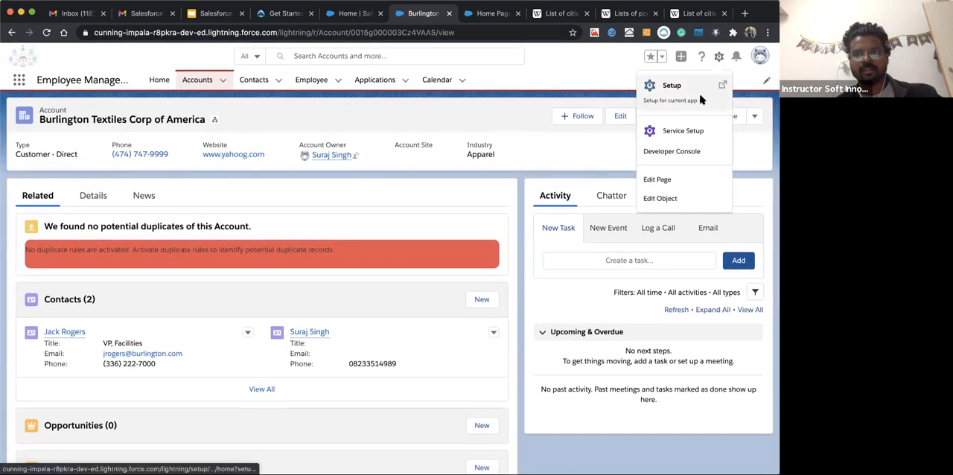
left_click(647, 181)
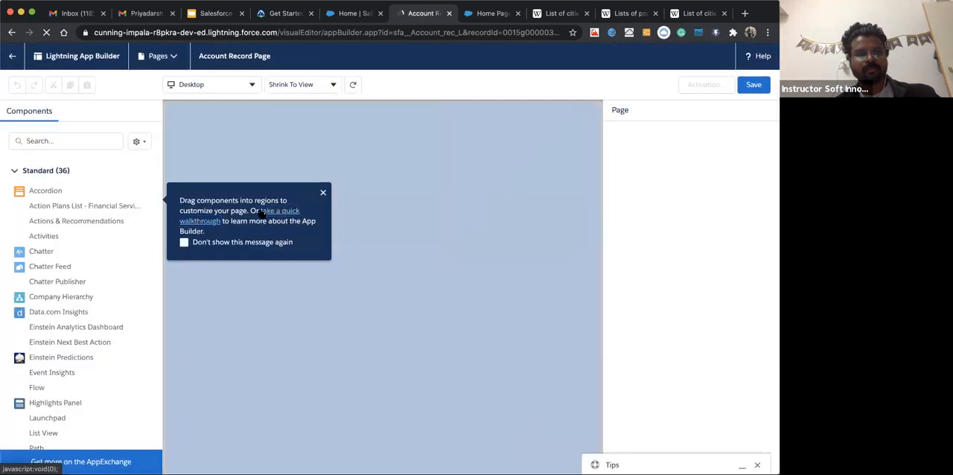
left_click(324, 193)
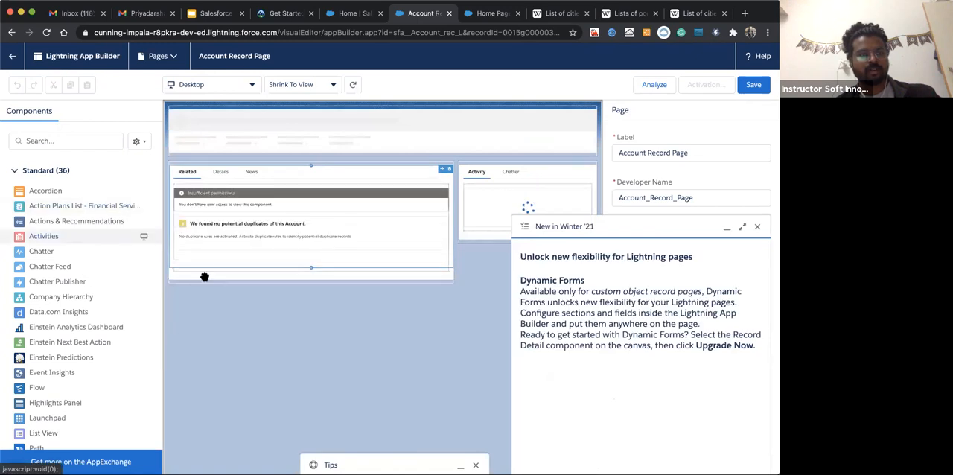
left_click(758, 226)
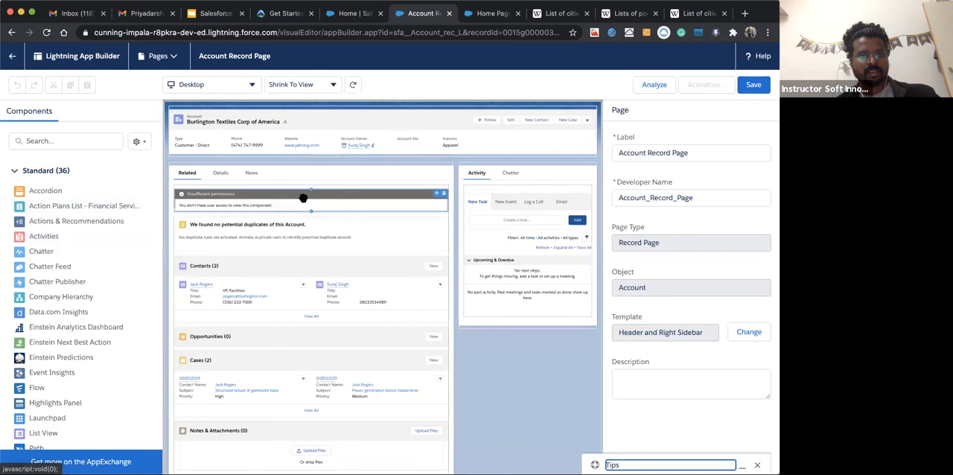
Add a fourth tab labelled News to the Tabs component that holds Related, Details and News
left_click(220, 174)
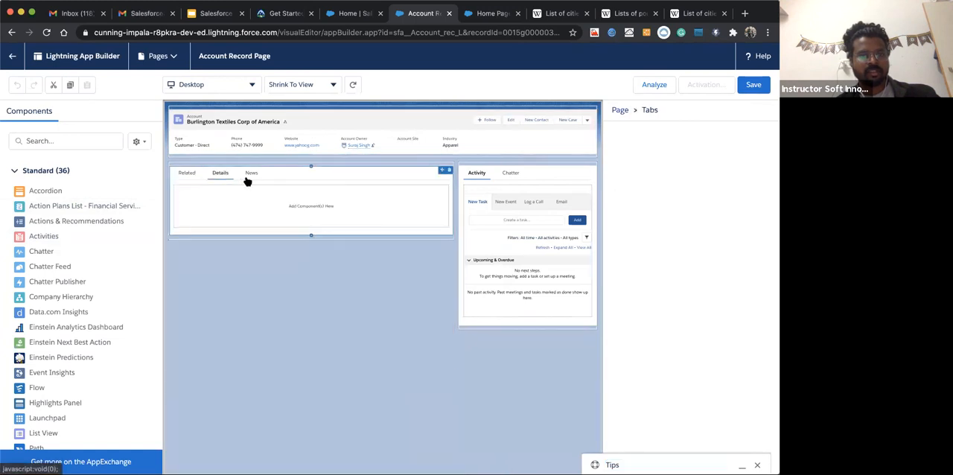
left_click(251, 175)
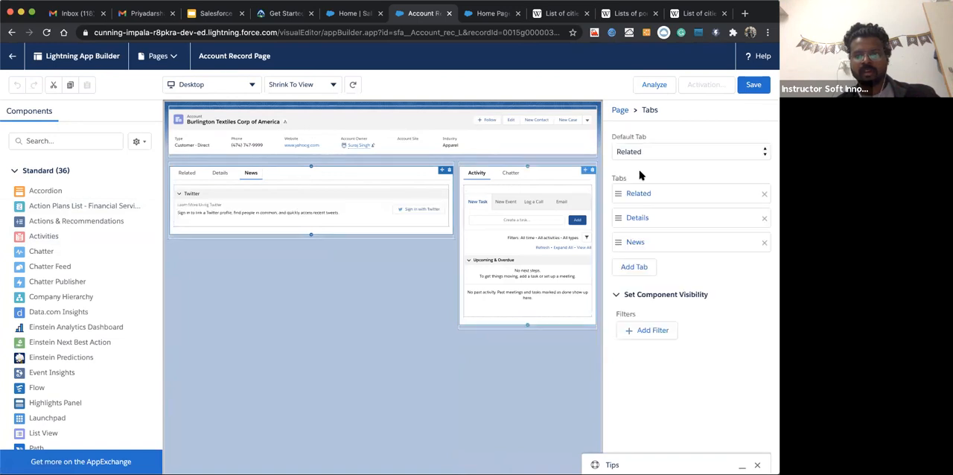
left_click(634, 267)
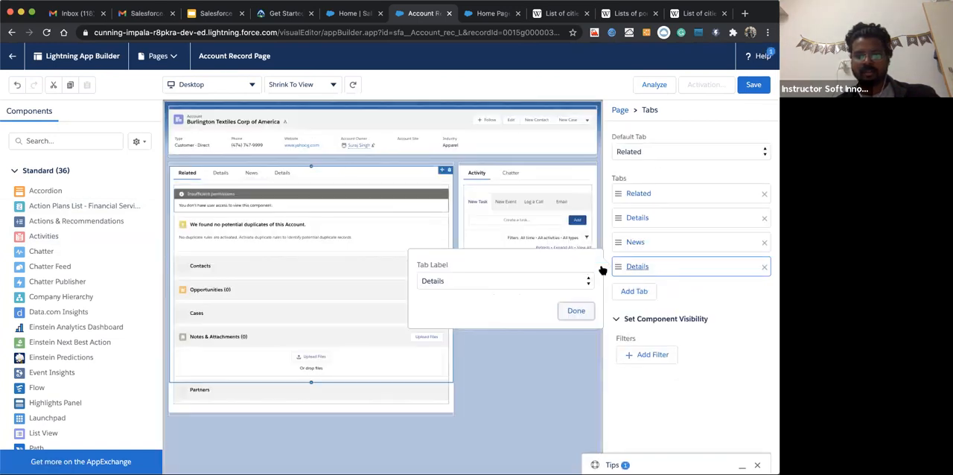
left_click(500, 282)
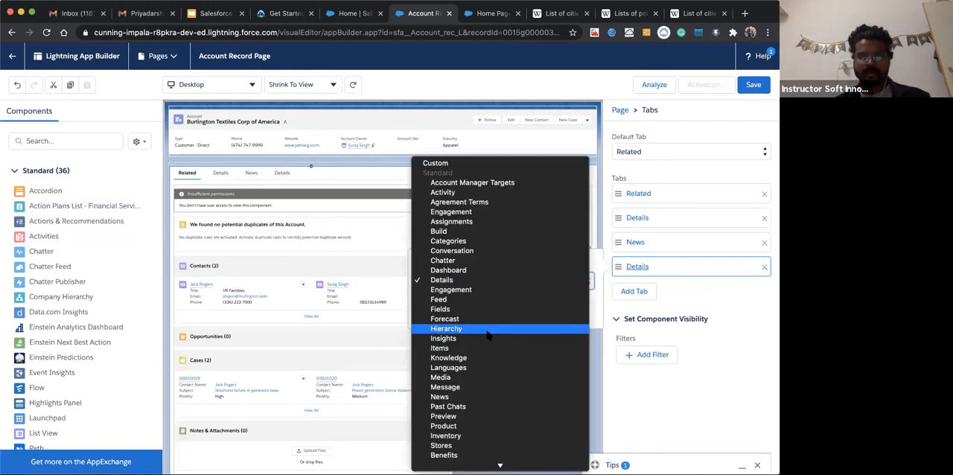
scroll(479, 333, "down", 5)
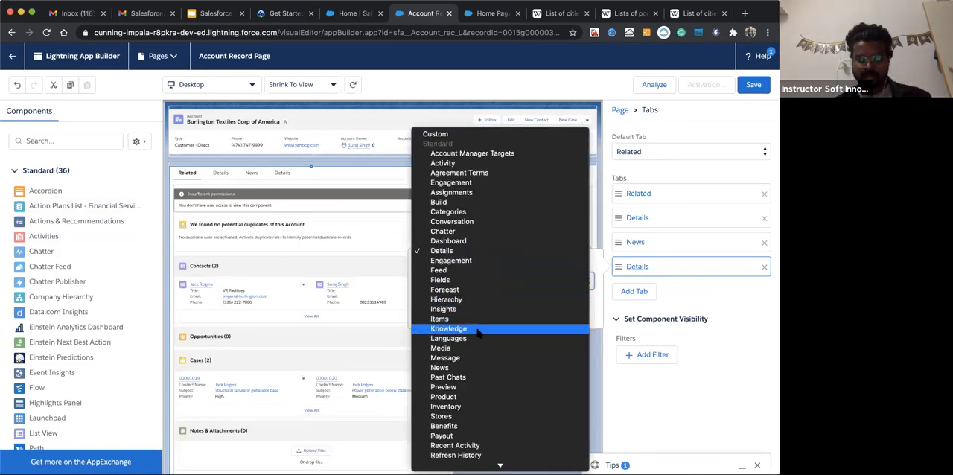
scroll(479, 333, "down", 3)
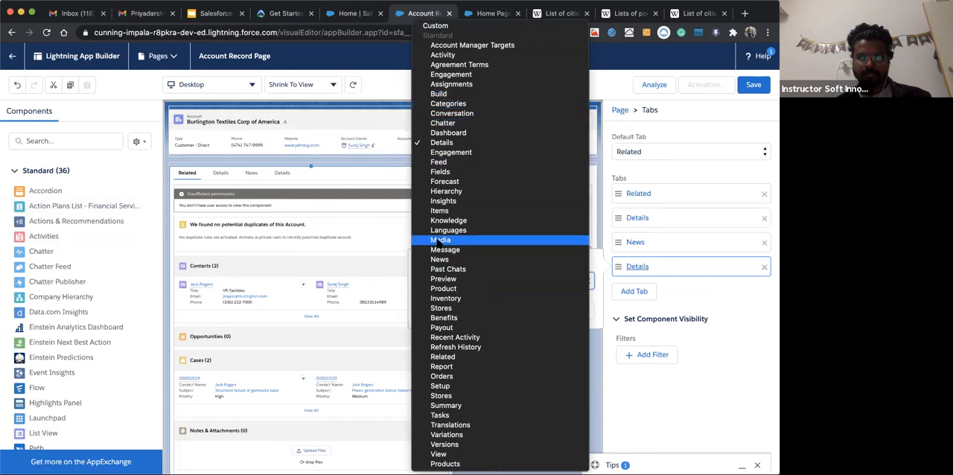
left_click(441, 261)
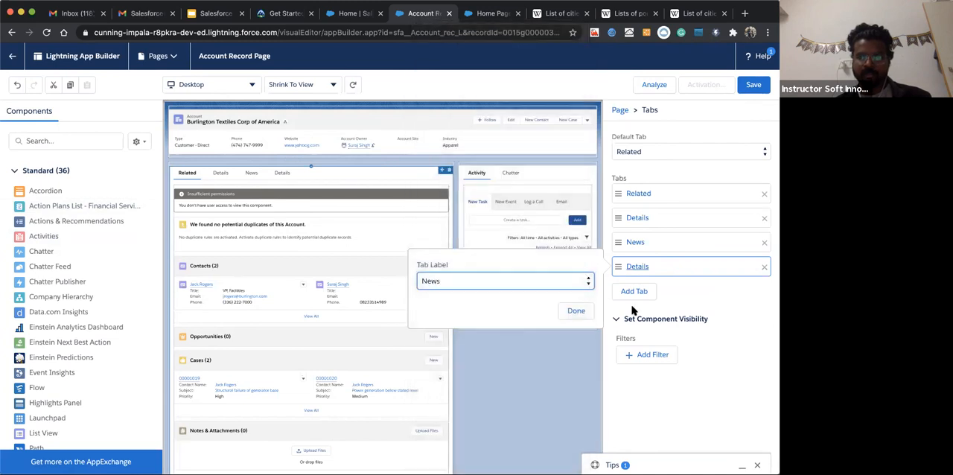
left_click(579, 312)
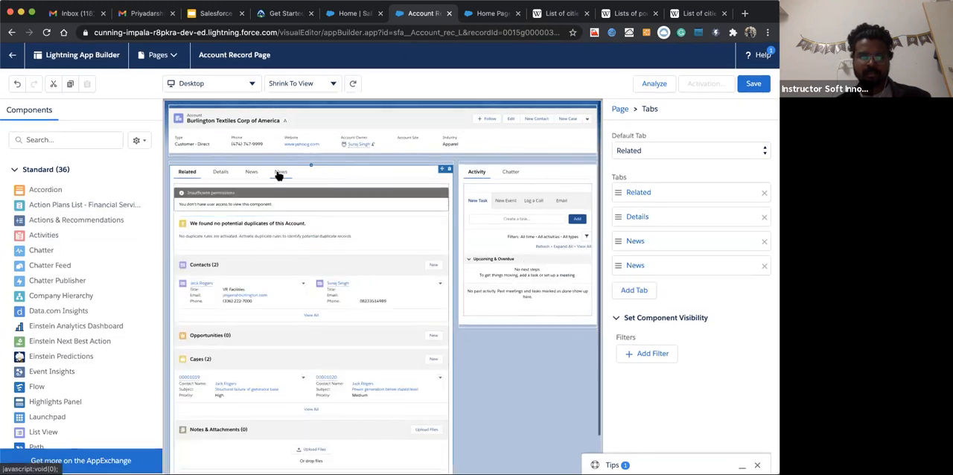
Place the custom dealDashboardComponent inside the newly added, empty News tab
left_click(277, 175)
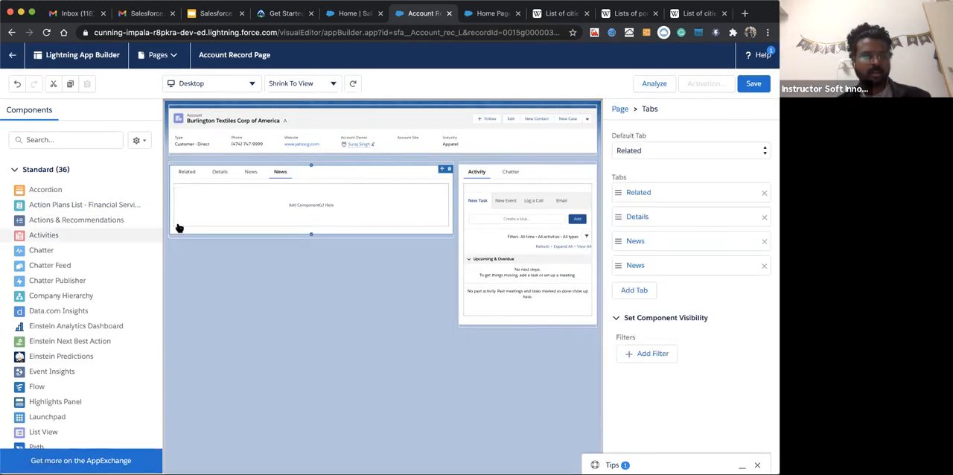
scroll(95, 341, "down", 2)
scroll(70, 396, "down", 5)
scroll(71, 398, "down", 10)
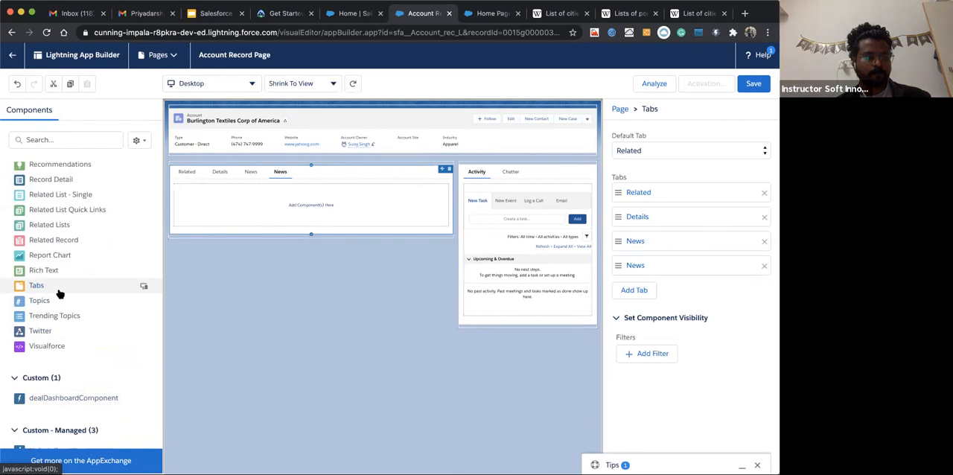
scroll(59, 293, "up", 3)
scroll(58, 294, "down", 5)
left_click_drag(72, 361, 306, 202)
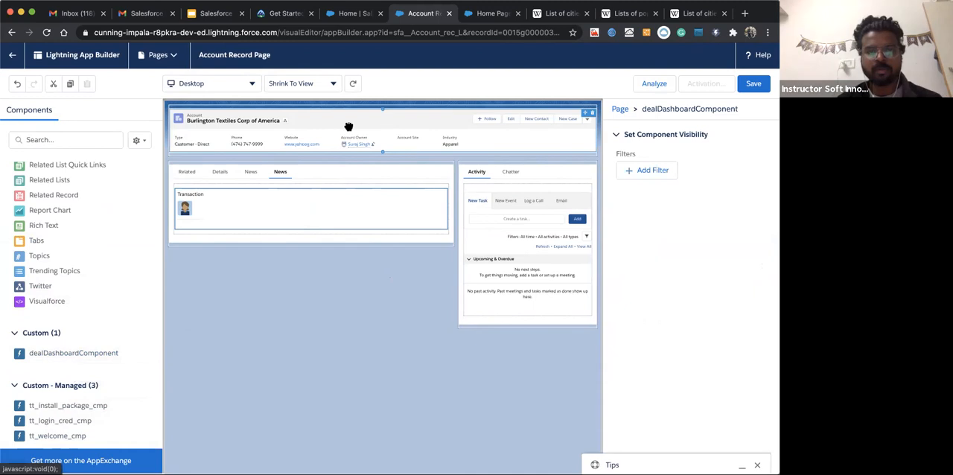
Compare the contents of the two News tabs and review the available standard, custom and managed components
left_click(290, 134)
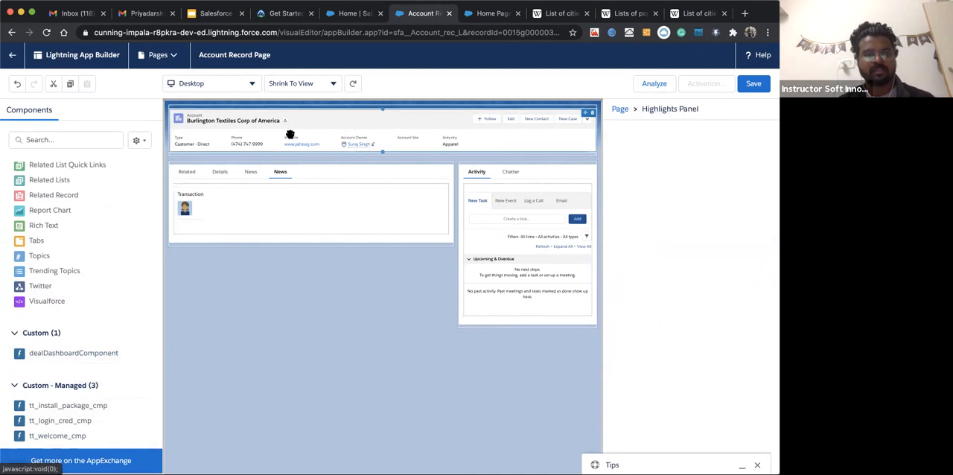
left_click(250, 175)
left_click(530, 200)
left_click(534, 172)
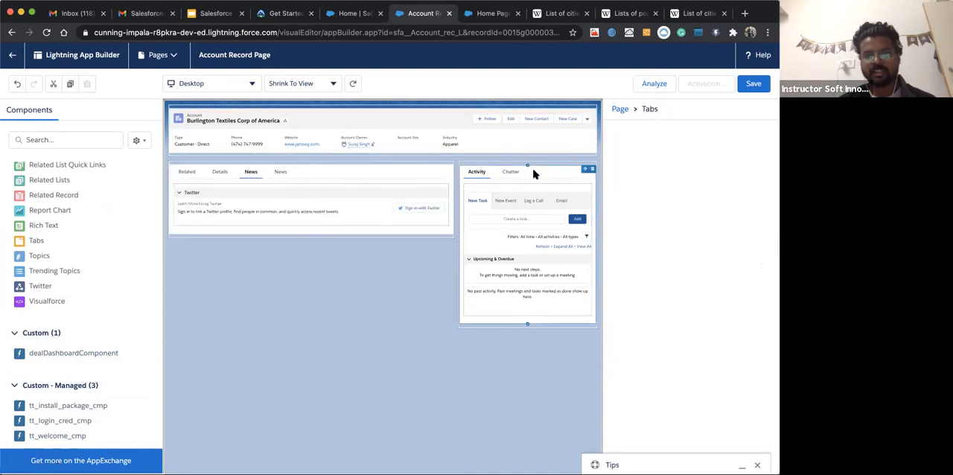
left_click(277, 179)
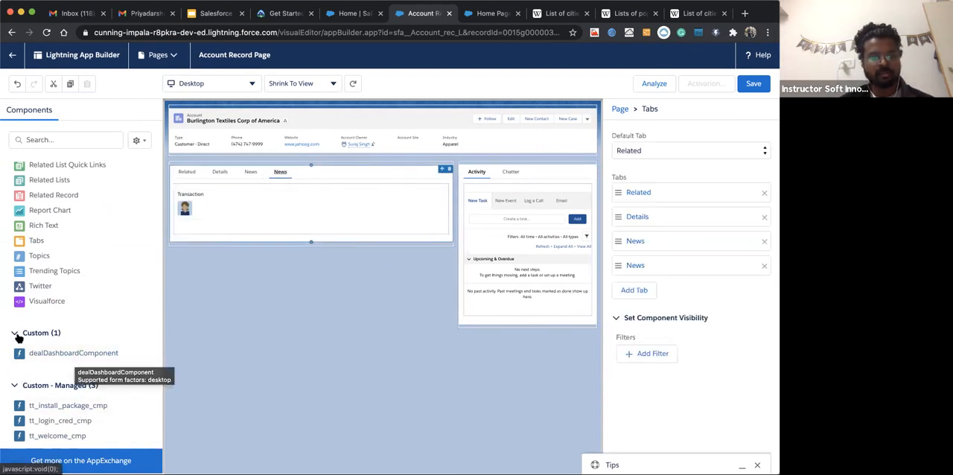
left_click_drag(68, 350, 197, 207)
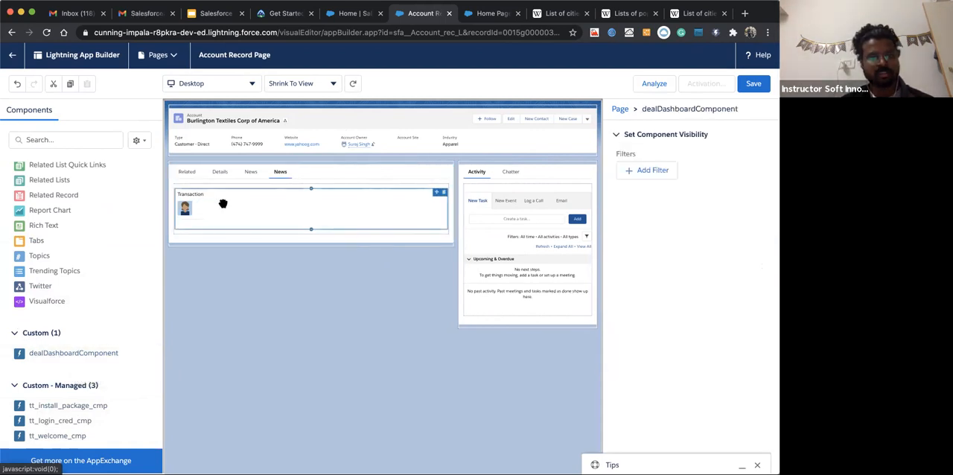
left_click(79, 359)
left_click(560, 179)
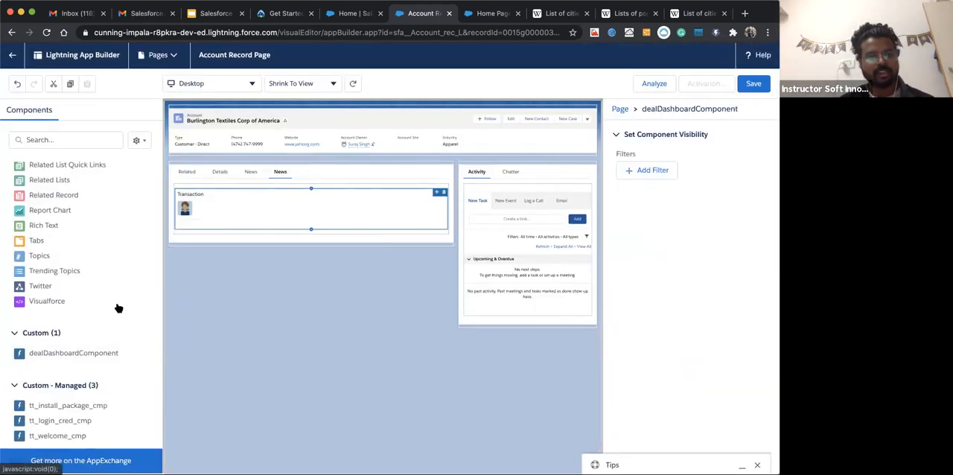
scroll(67, 417, "down", 1)
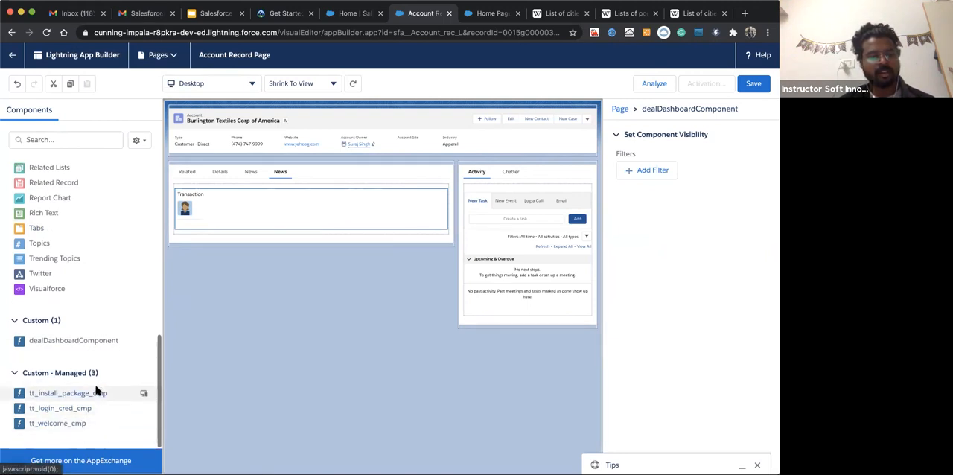
scroll(87, 374, "up", 3)
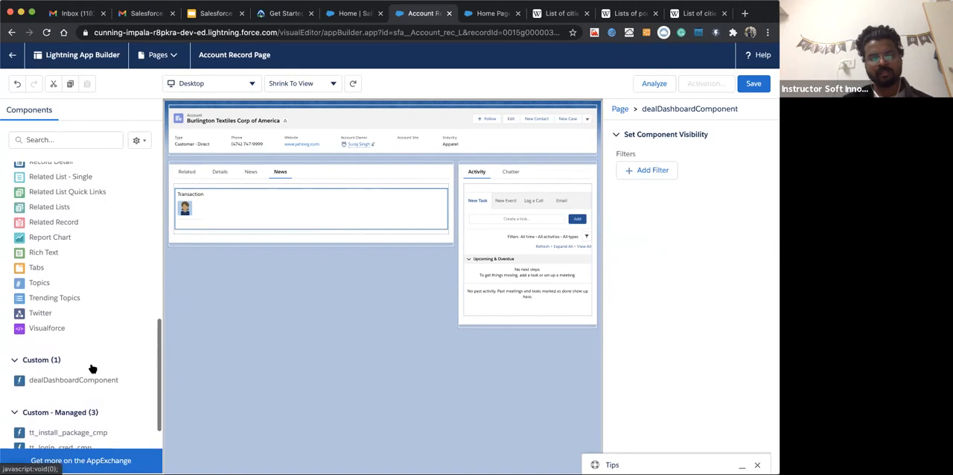
scroll(93, 369, "down", 1)
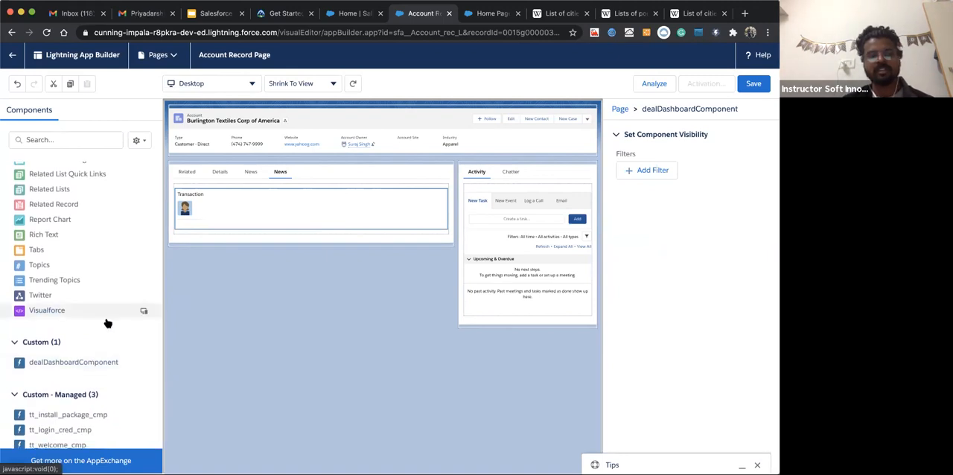
scroll(106, 322, "up", 6)
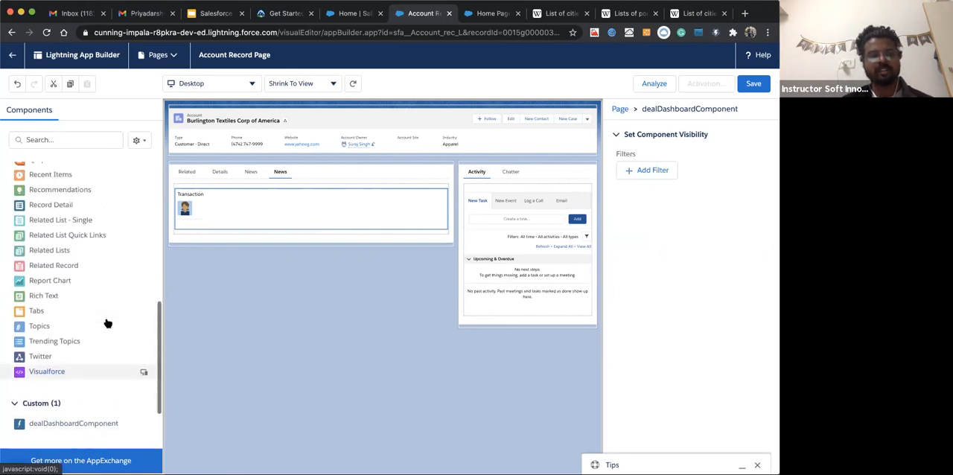
Save the Account Record Page and activate it as the org default for the Desktop form factor
left_click(747, 84)
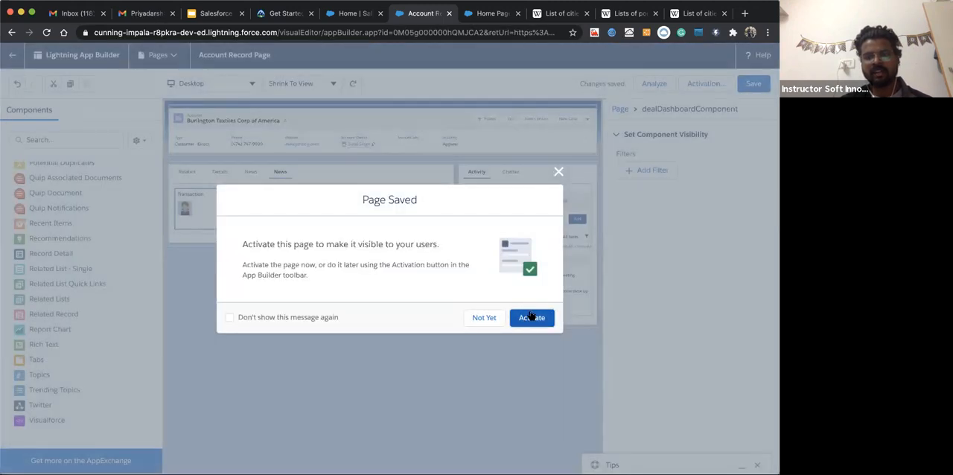
left_click(531, 318)
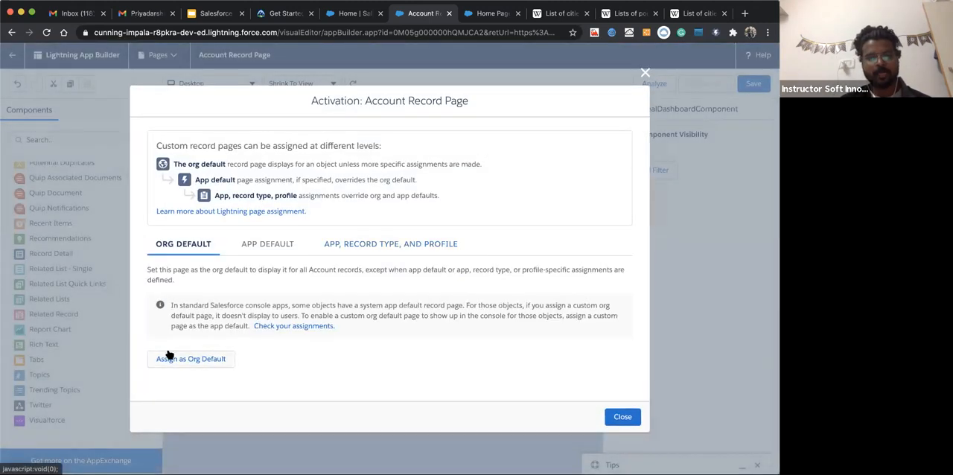
left_click(171, 358)
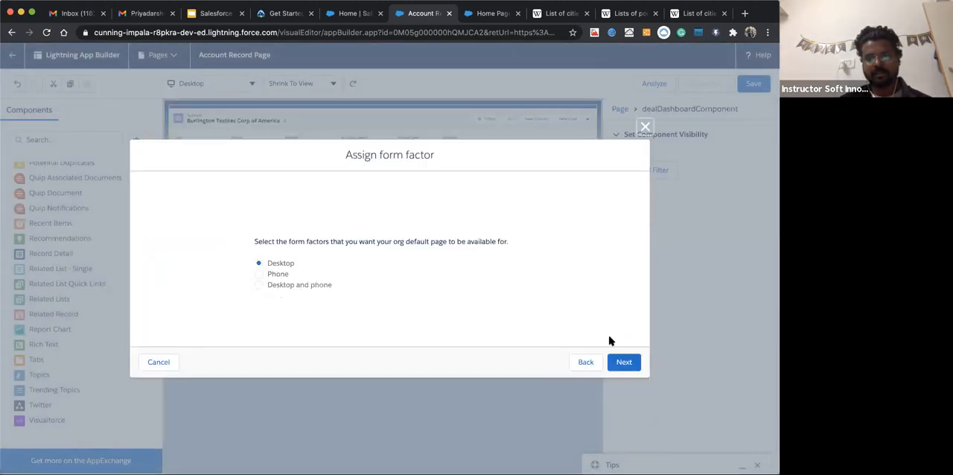
left_click(618, 359)
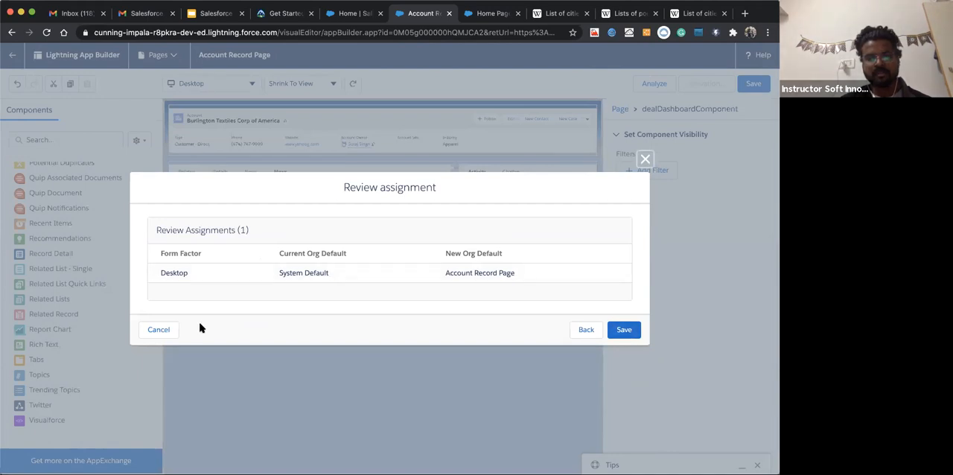
left_click(585, 330)
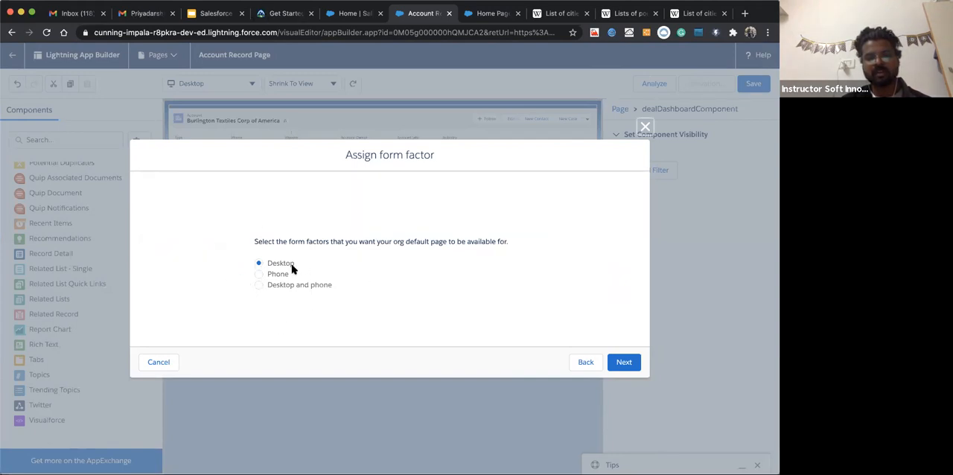
left_click(618, 363)
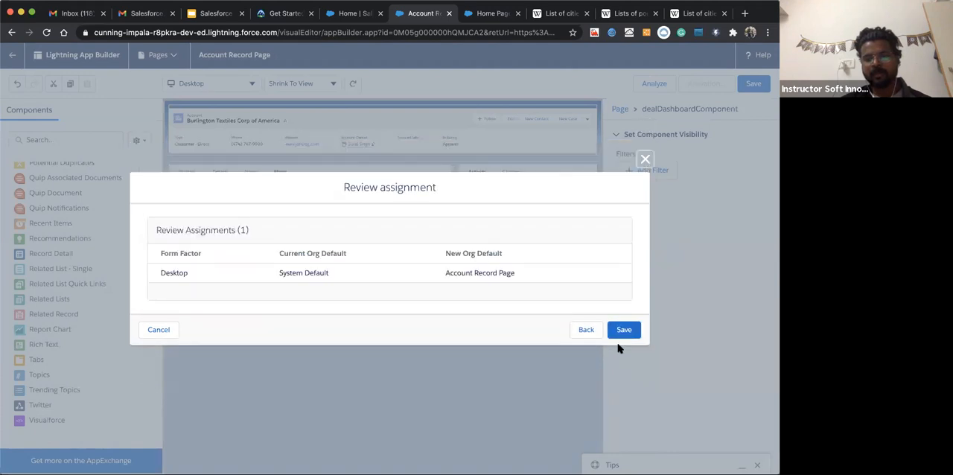
left_click(621, 330)
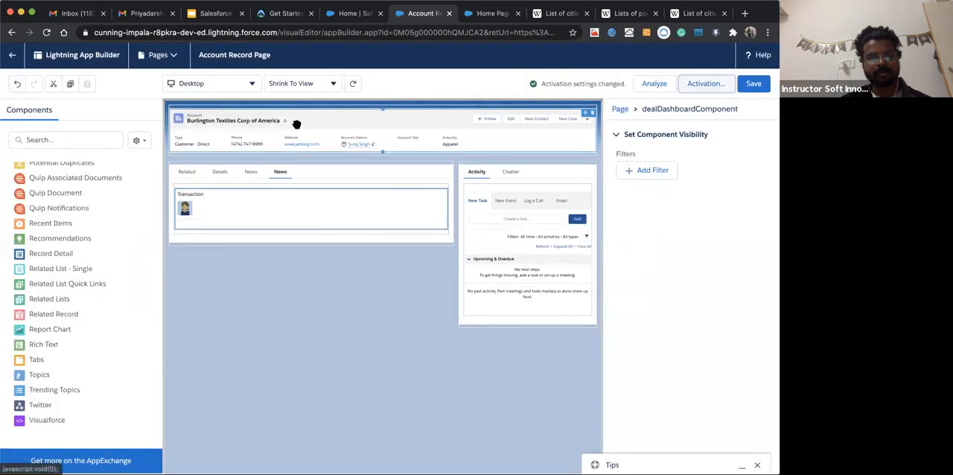
Preview the Account Record Page in the Phone layout, review its sections, and return to the Desktop layout
left_click(212, 85)
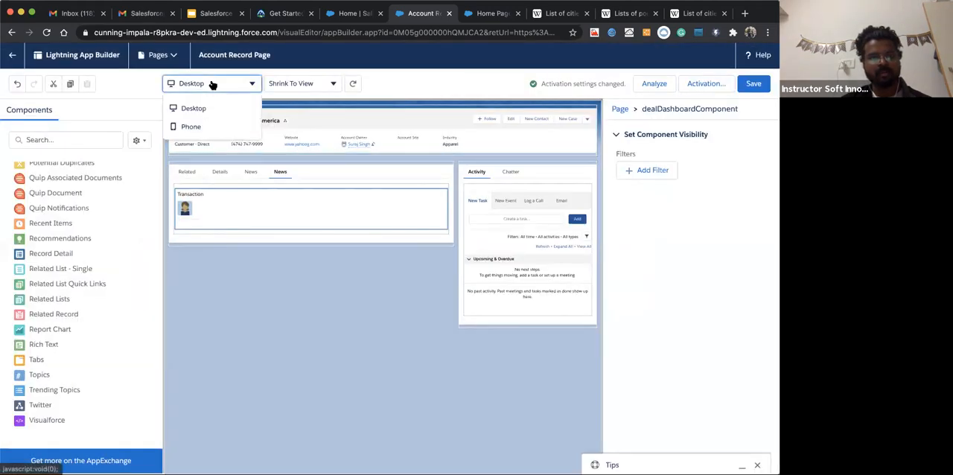
left_click(190, 126)
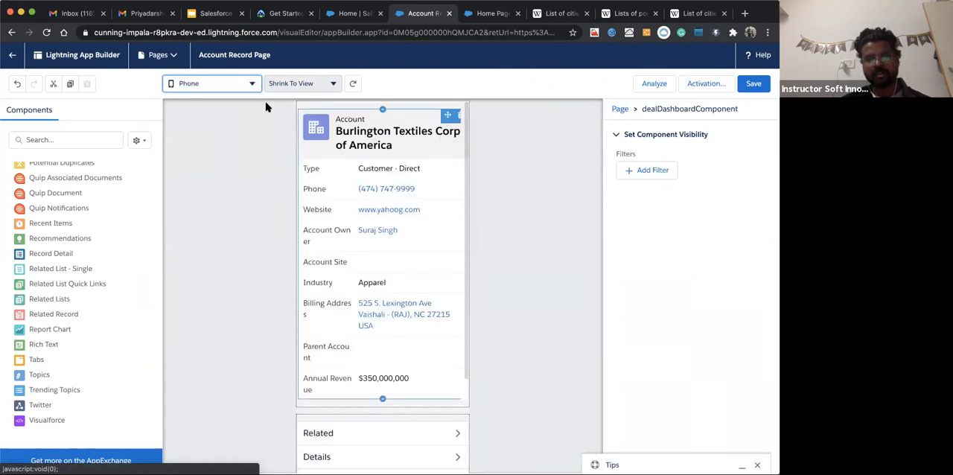
scroll(375, 257, "down", 2)
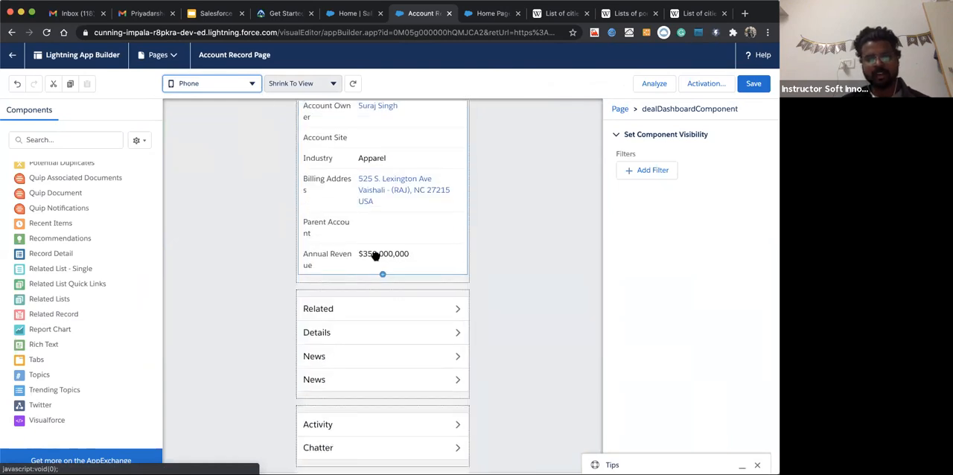
scroll(387, 311, "up", 4)
left_click(230, 86)
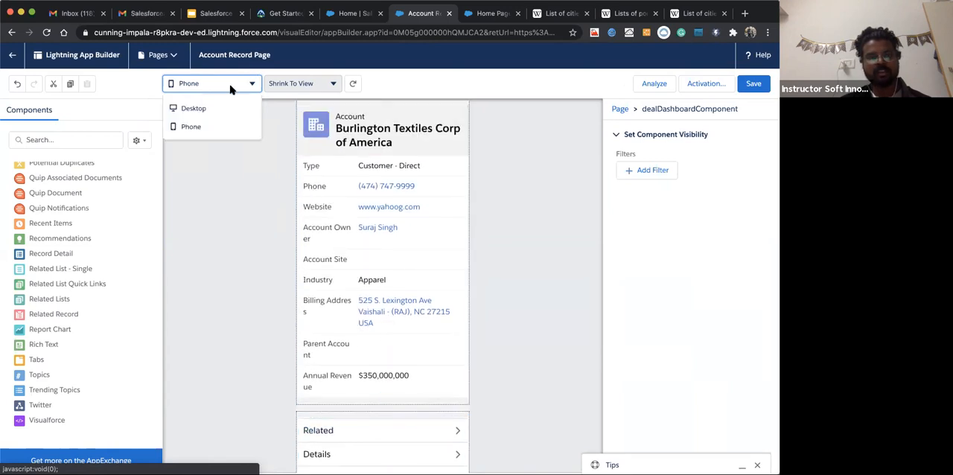
left_click(207, 108)
Preview the Account Record Page canvas at 100%, return it to Shrink To View, and look over the whole layout
left_click(328, 86)
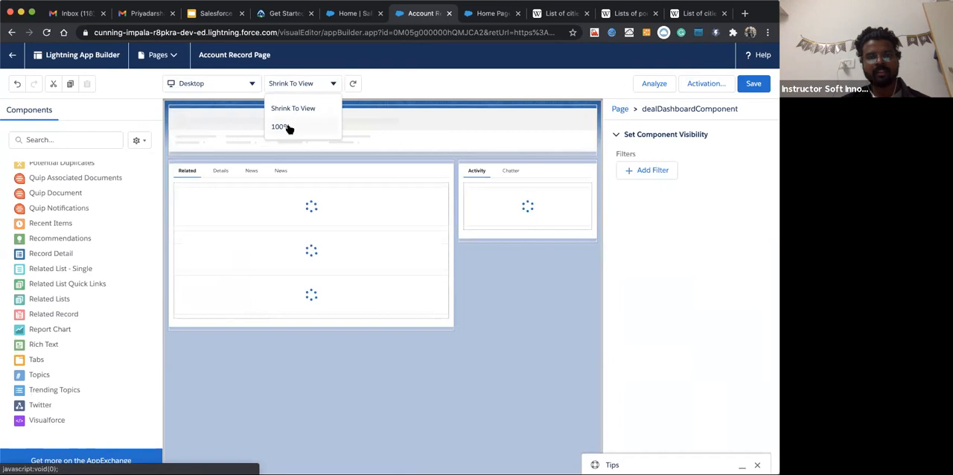
left_click(288, 128)
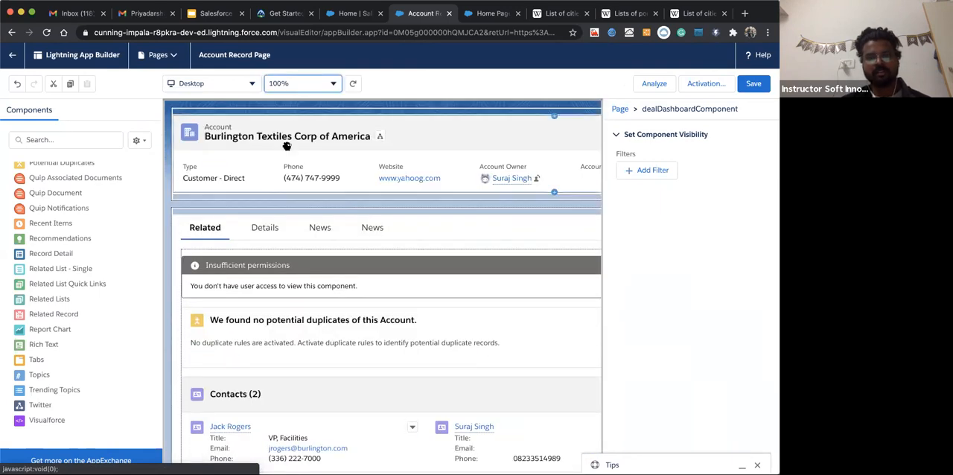
left_click(291, 88)
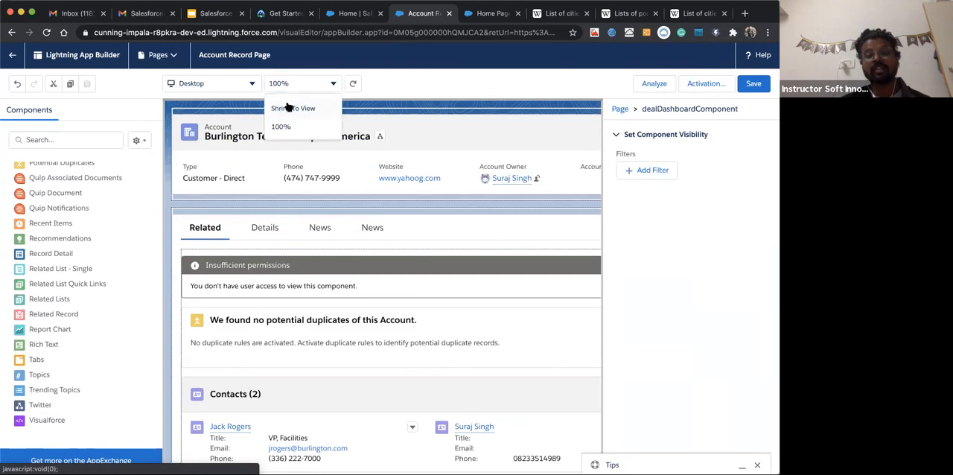
left_click(284, 109)
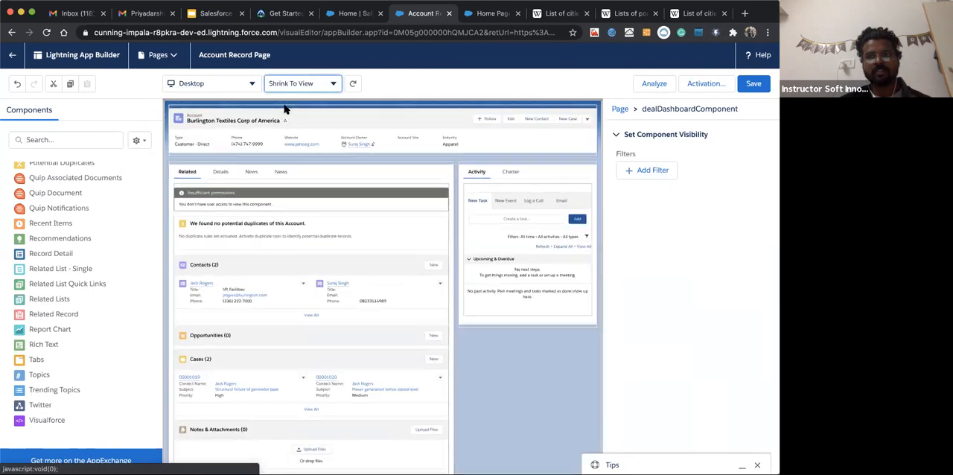
scroll(320, 320, "down", 1)
scroll(319, 320, "down", 1)
scroll(319, 320, "up", 2)
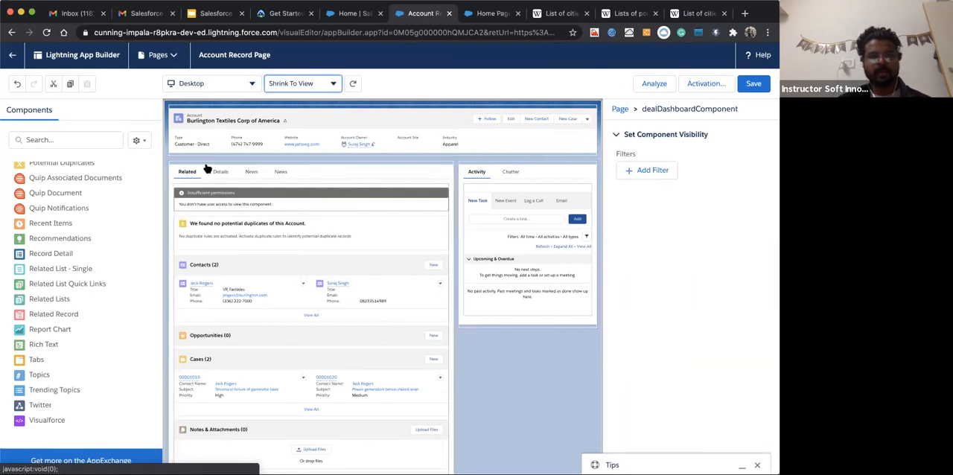
Save the Account Record Page, return to the account record, and show the second News tab with the custom component
left_click(754, 85)
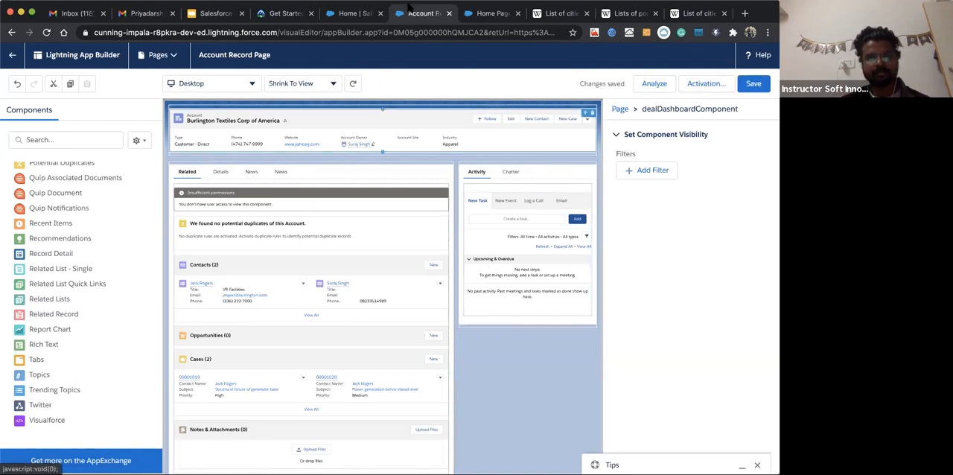
left_click(12, 54)
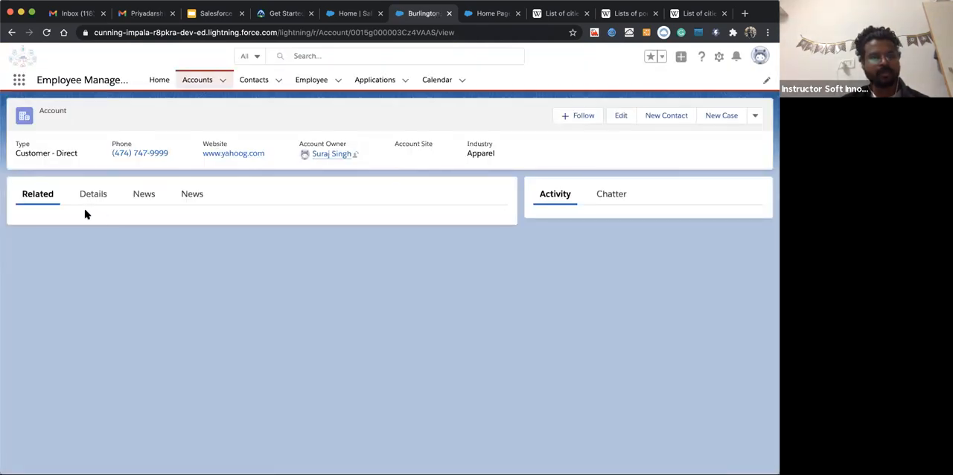
left_click(192, 197)
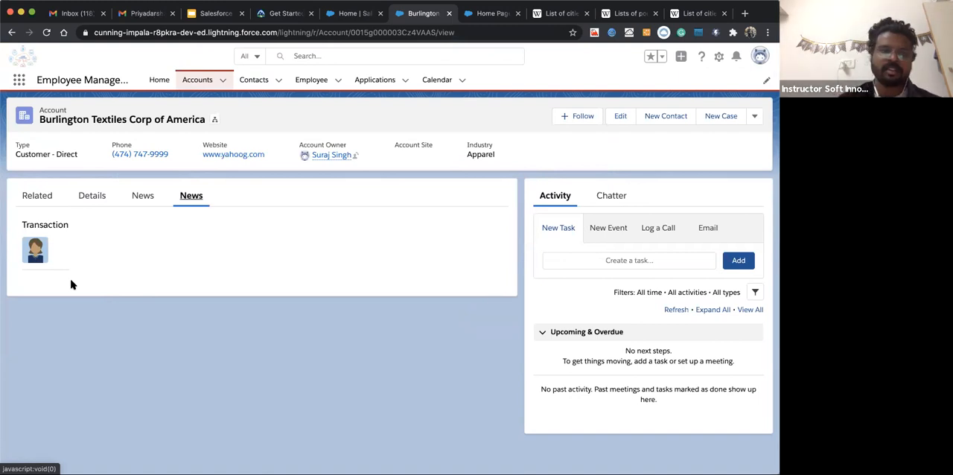
Compare the Employee Management app's Home page with its Accounts list, and open the Burlington Textiles Corp of America record
left_click(160, 79)
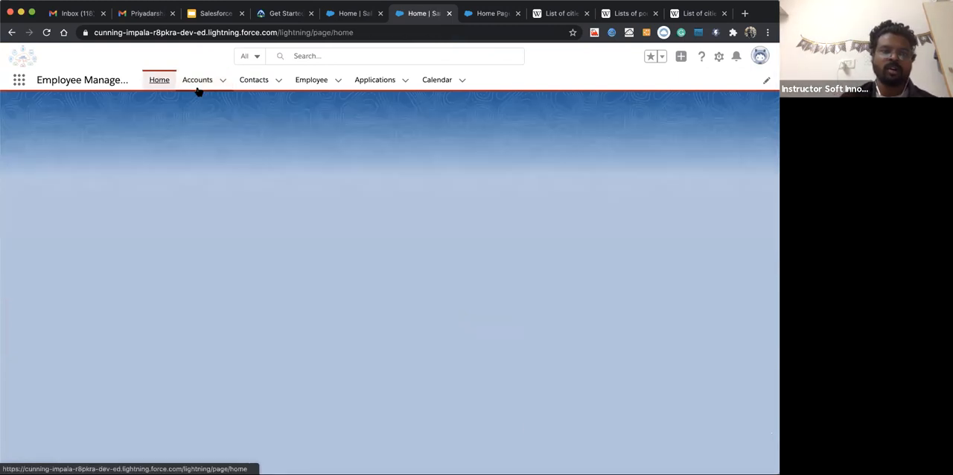
left_click(202, 82)
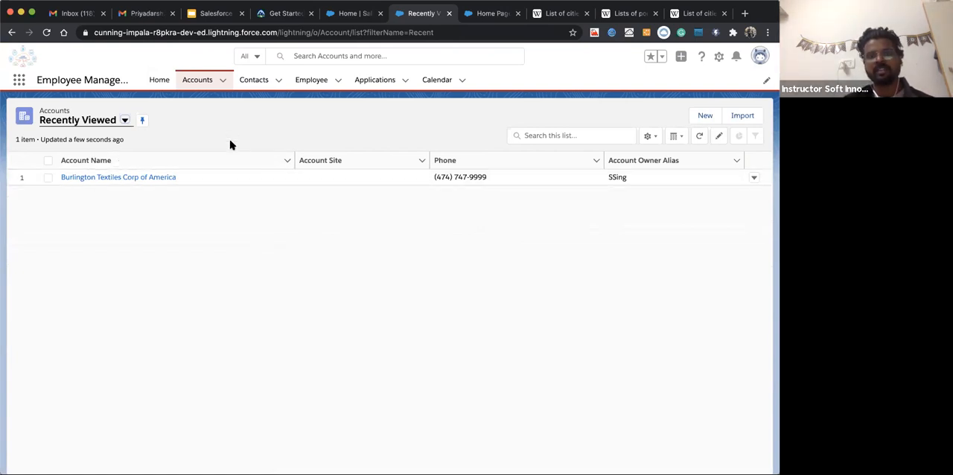
left_click(158, 81)
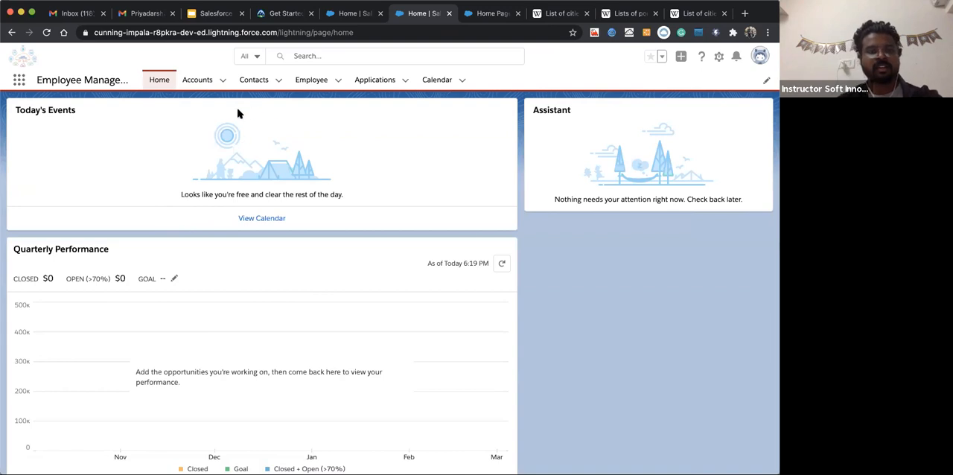
left_click(198, 81)
left_click(159, 81)
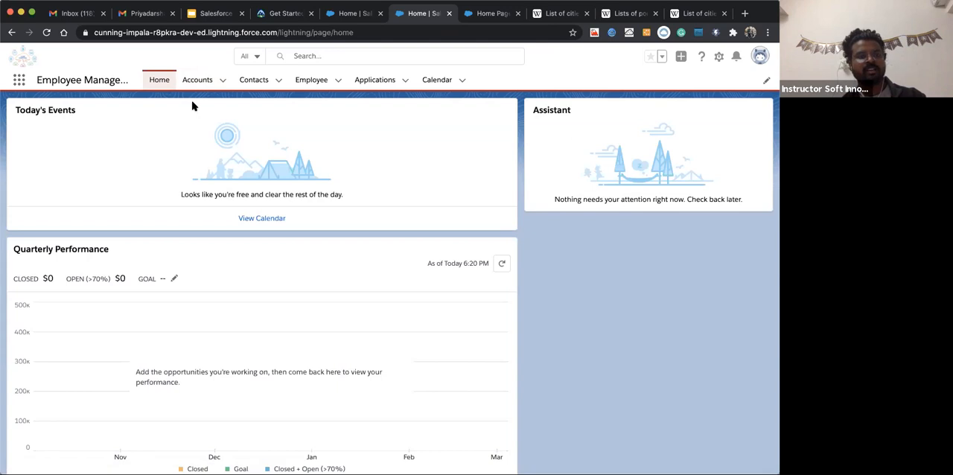
left_click(194, 80)
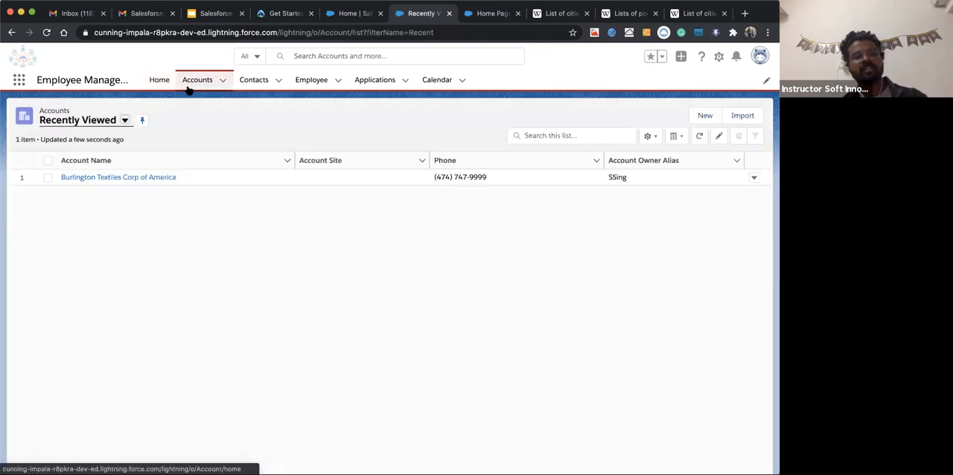
left_click(144, 178)
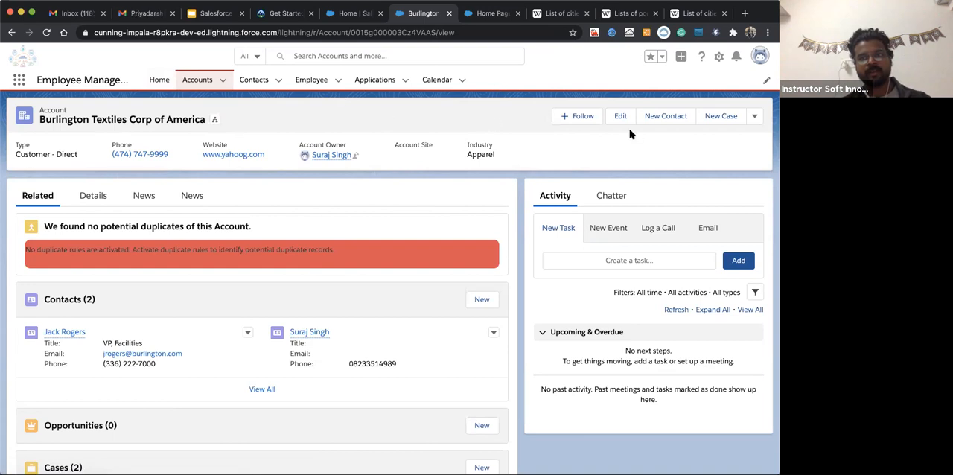
Open Setup for the current app and find the App Manager by searching for "ap"
left_click(719, 59)
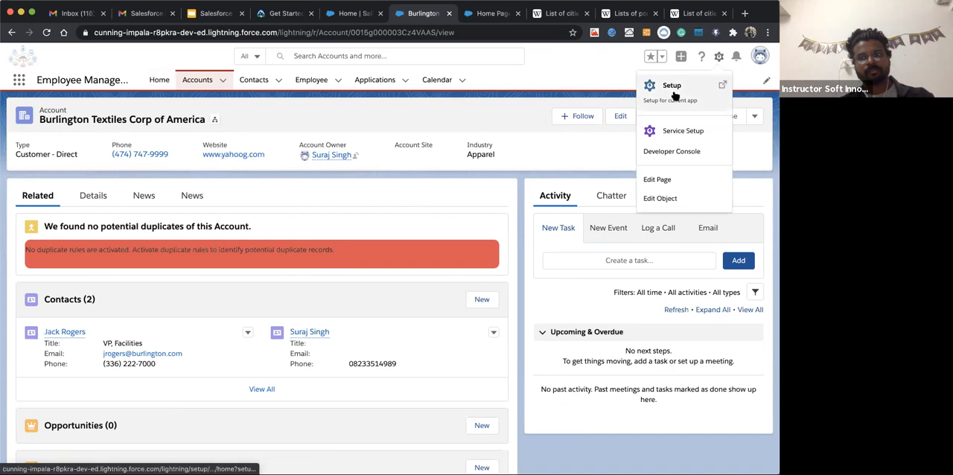
left_click(674, 92)
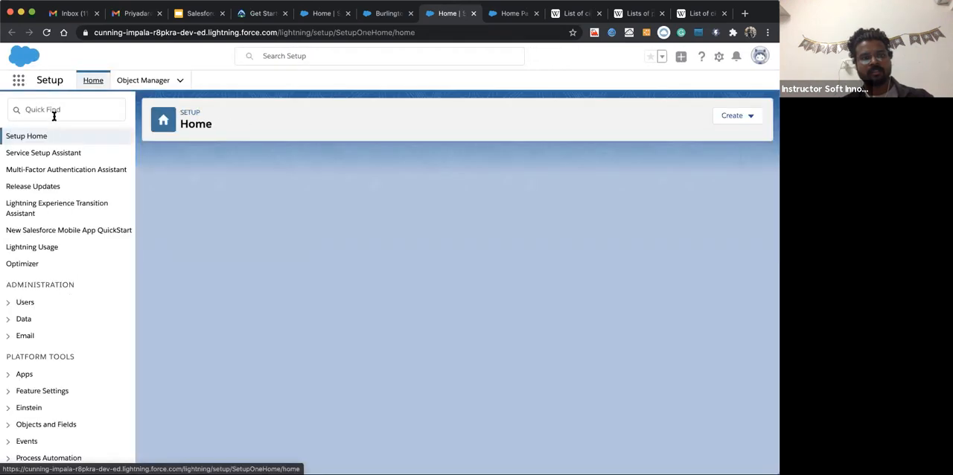
left_click(54, 113)
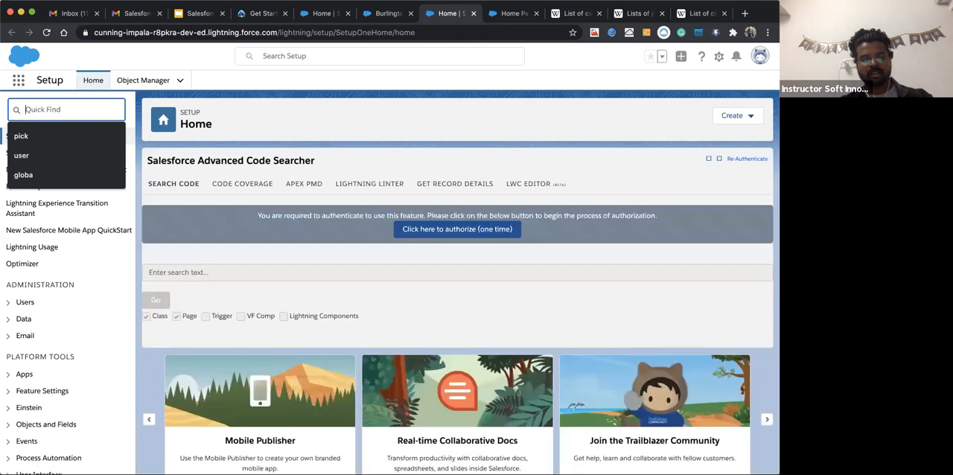
type("a")
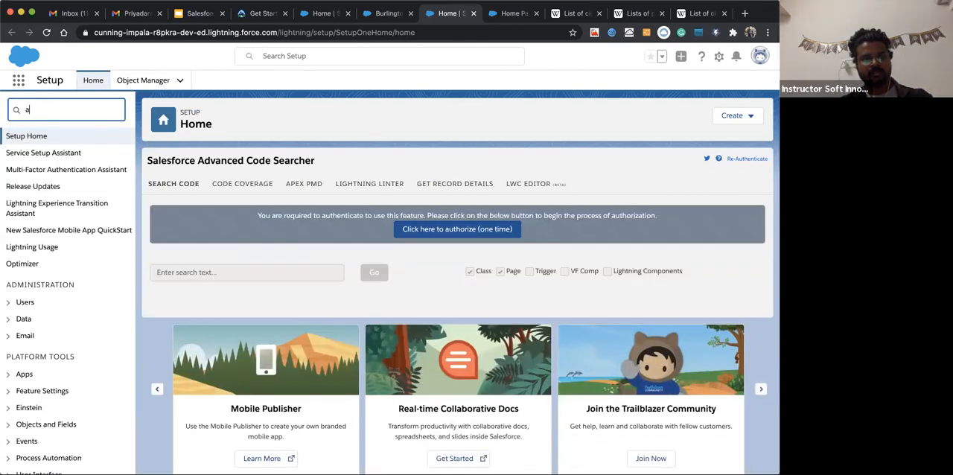
type("p")
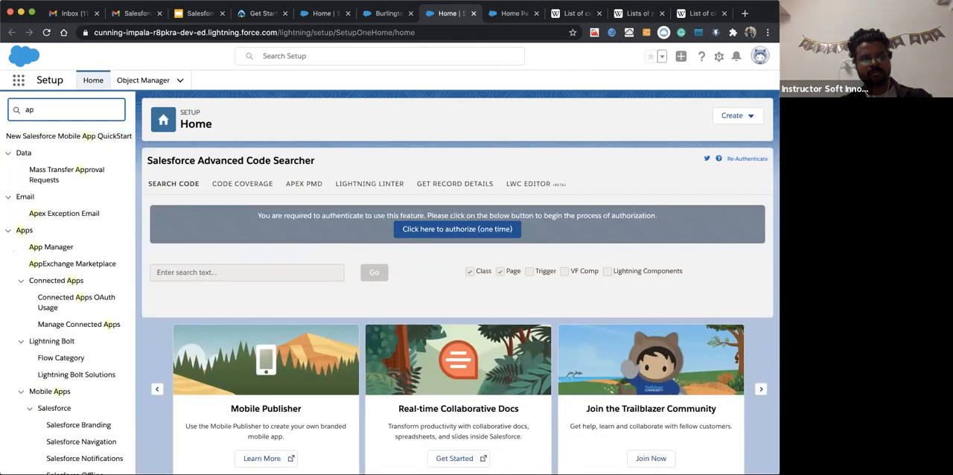
left_click(35, 248)
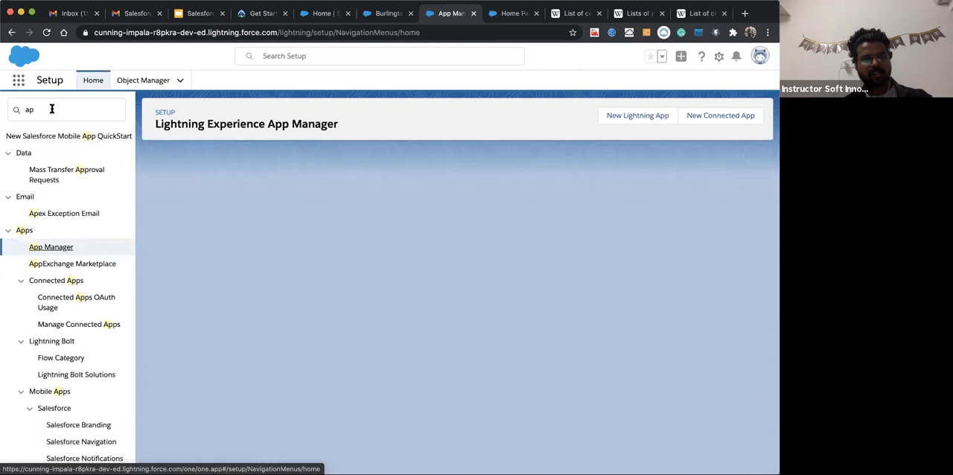
Search Setup for "lightning ap", open the Lightning App Builder page list, and switch to the Marketing app's home page
left_click(52, 109)
key("BackSpace")
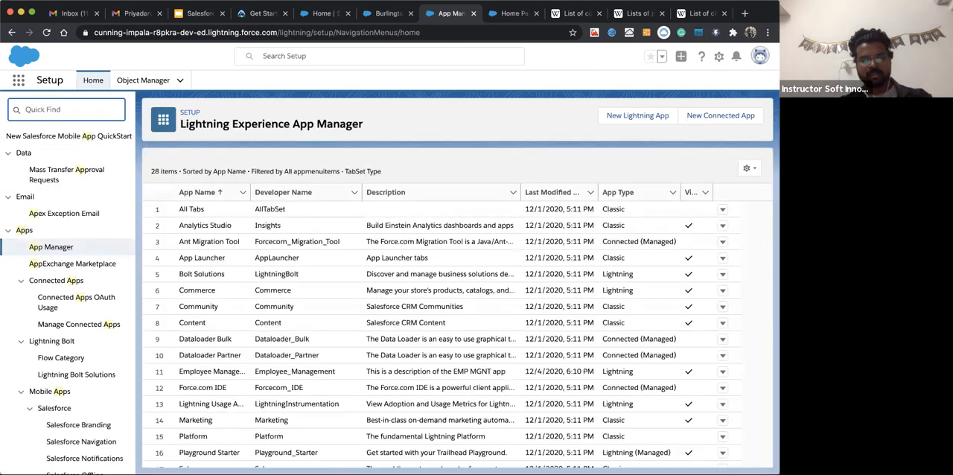
key("BackSpace")
type("lightning")
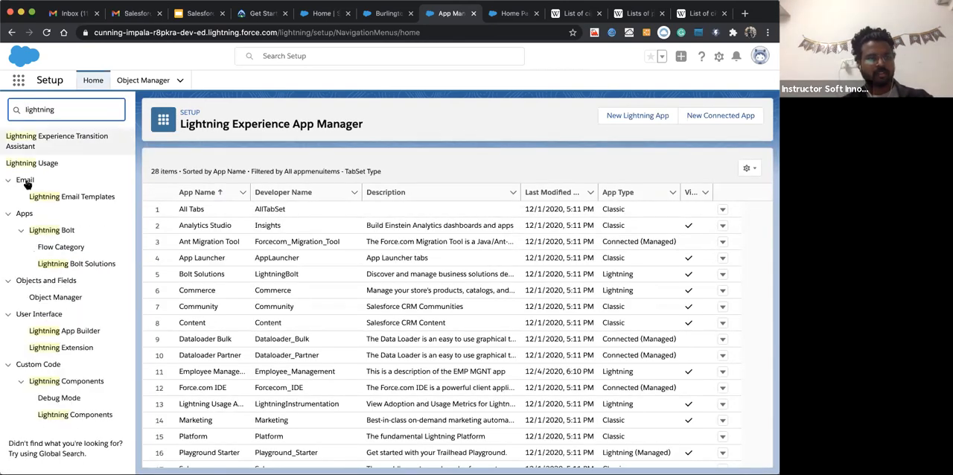
type(" ap")
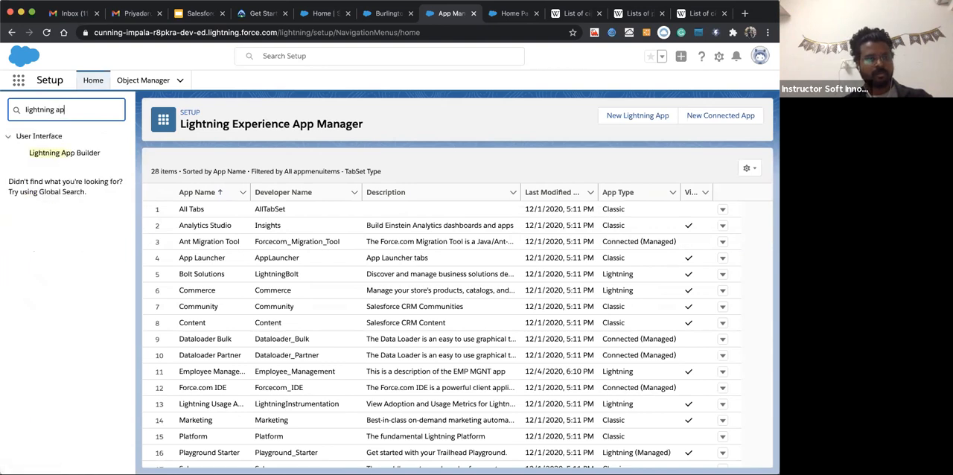
left_click(65, 153)
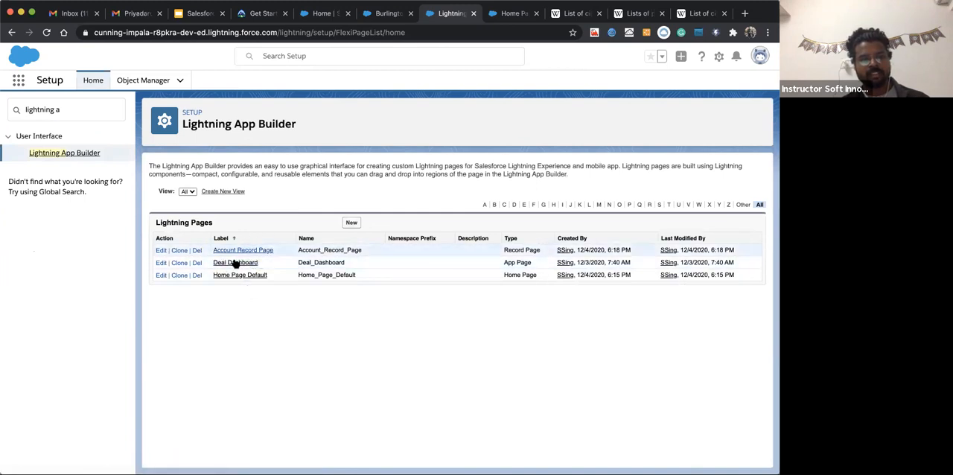
left_click(323, 14)
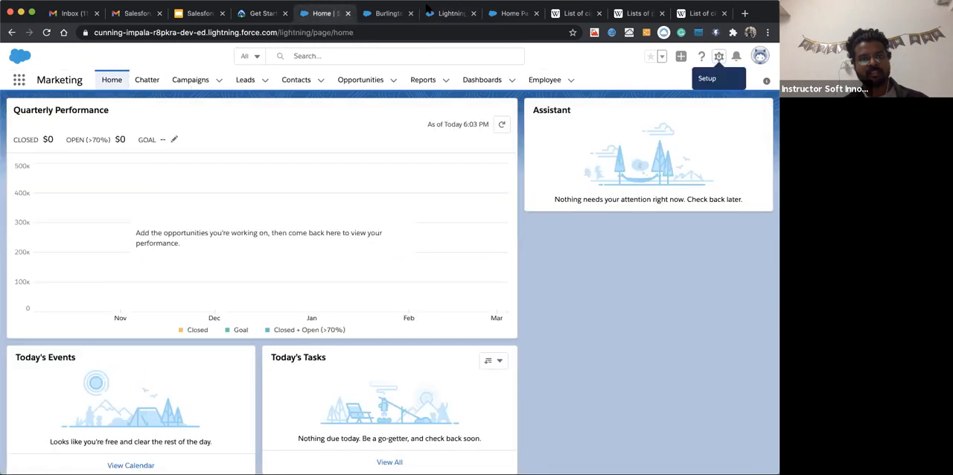
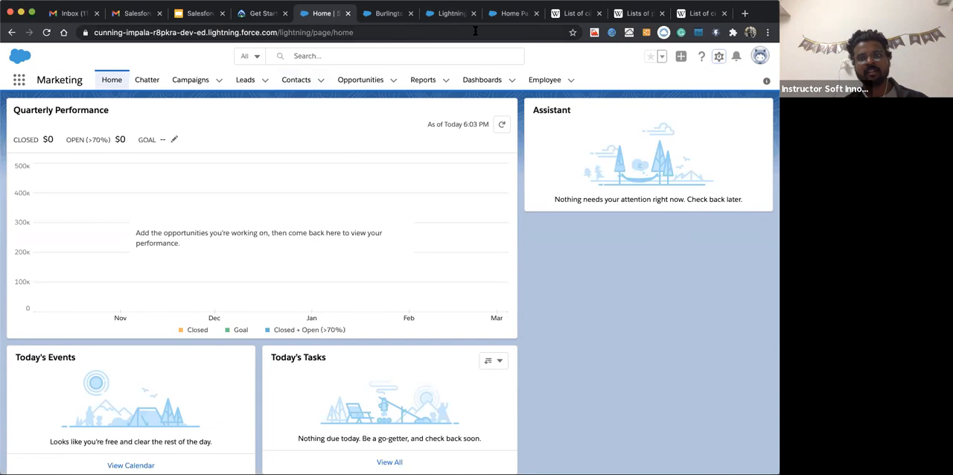
Check the Home_Page_Default name in the Lightning Pages list, then try to save the open Home Page Default copy
left_click(500, 18)
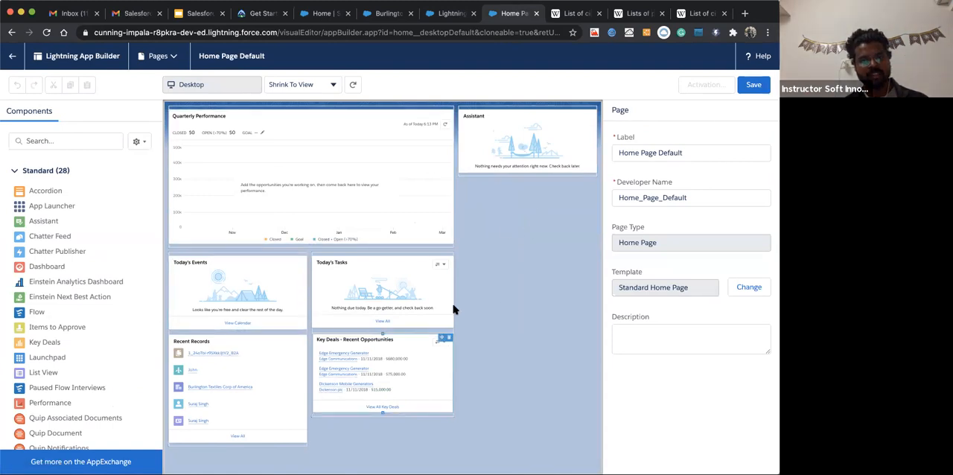
left_click(448, 14)
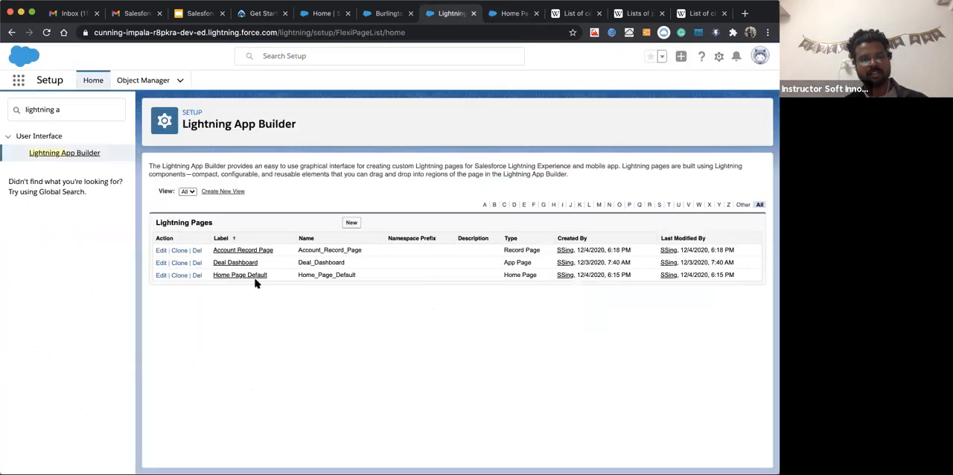
double_click(330, 275)
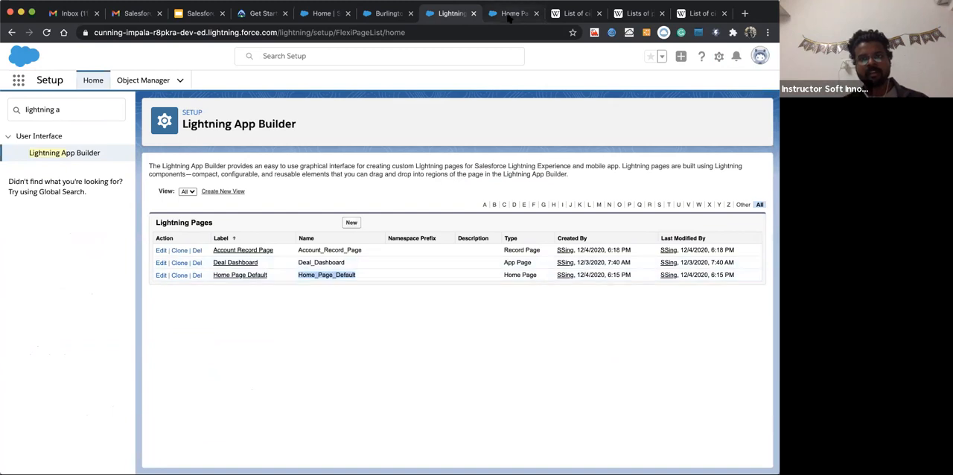
left_click(514, 14)
left_click(753, 87)
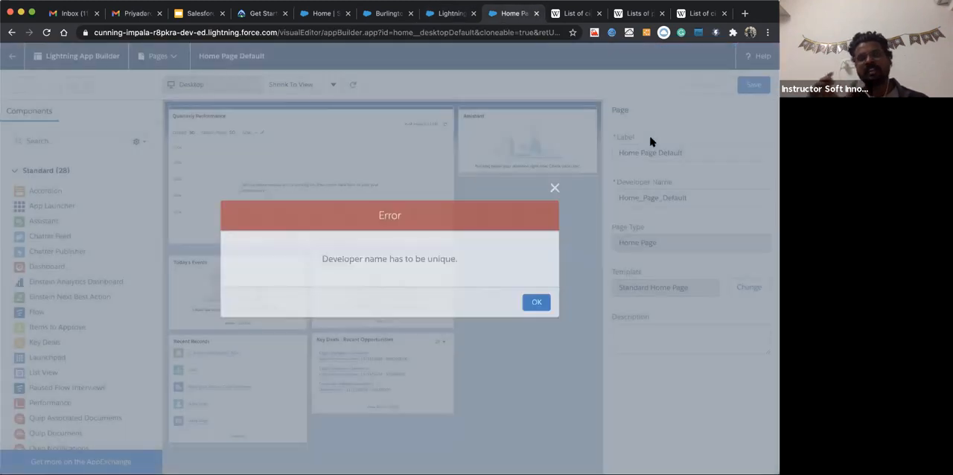
left_click(558, 188)
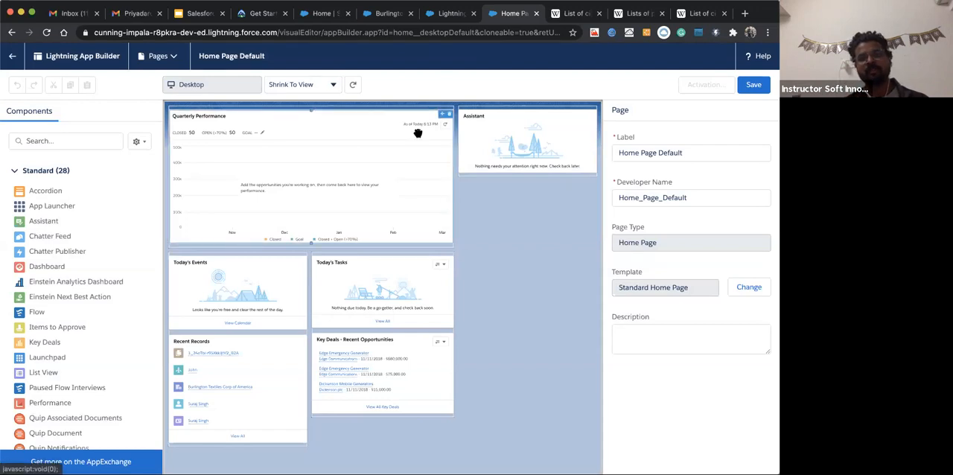
Review the Edit Page option on the Burlington Textiles account record, then return to the Lightning Pages list in Setup
left_click(447, 14)
left_click(383, 14)
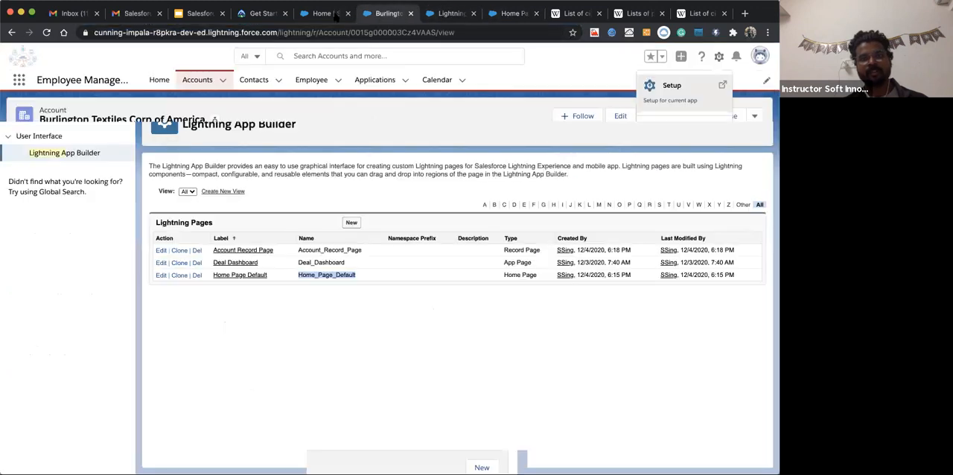
left_click(719, 56)
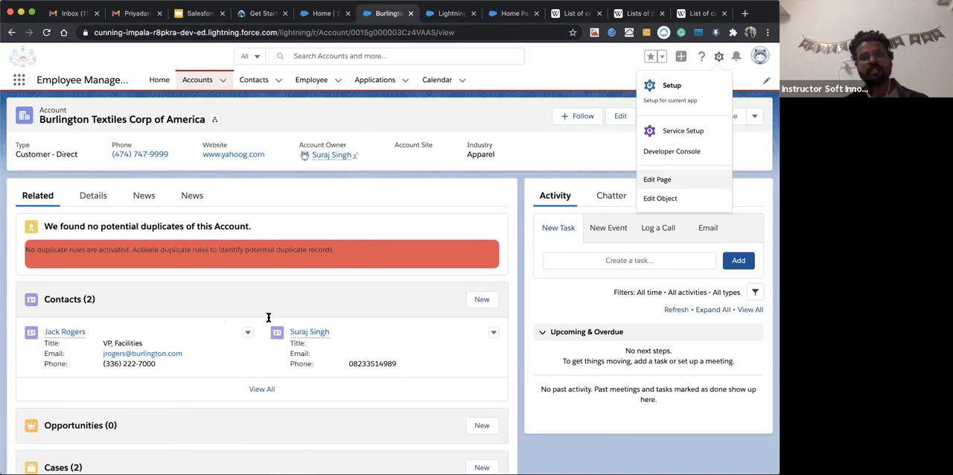
left_click(505, 13)
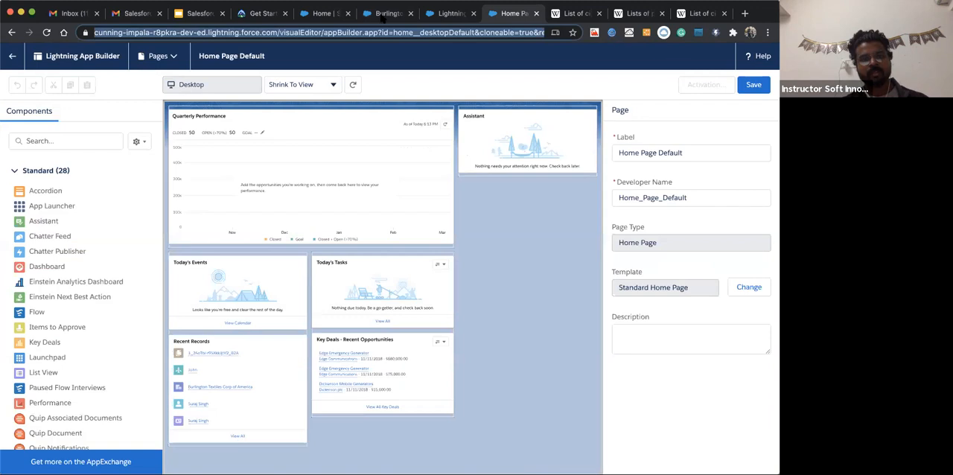
left_click(447, 14)
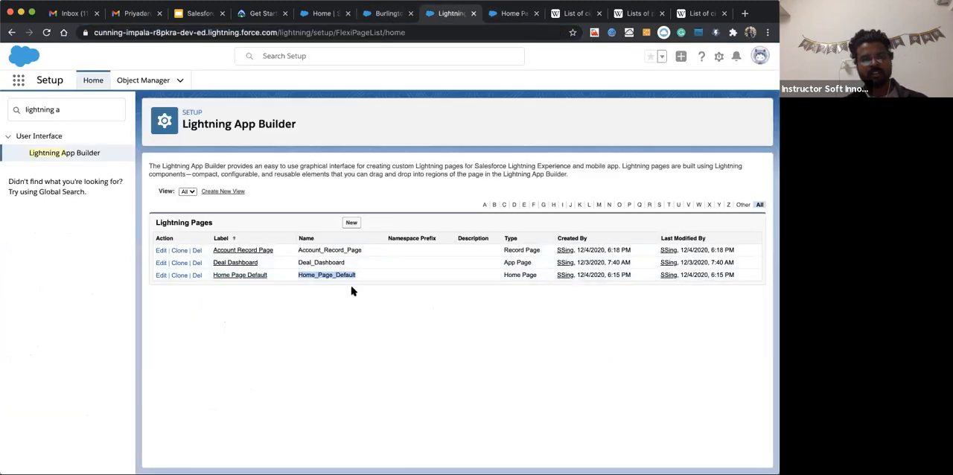
left_click(398, 261)
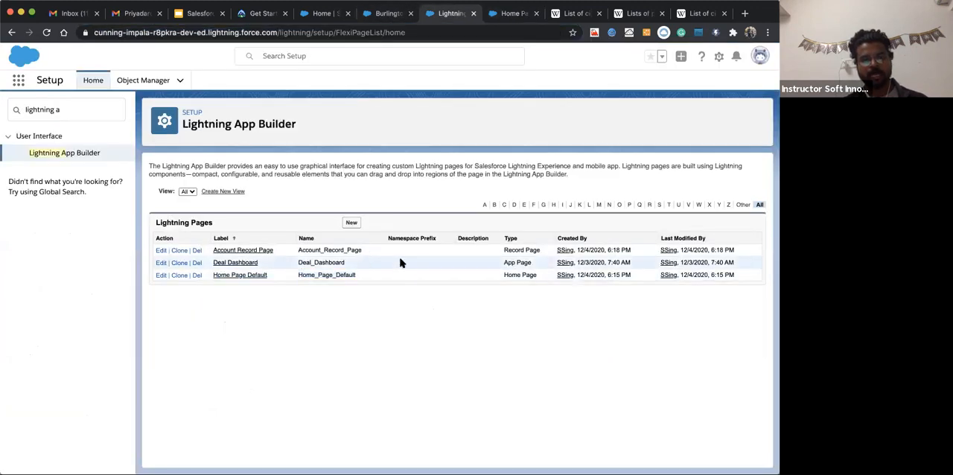
Start a new Lightning page and compare the App Page, Home Page and Record Page types
left_click(351, 224)
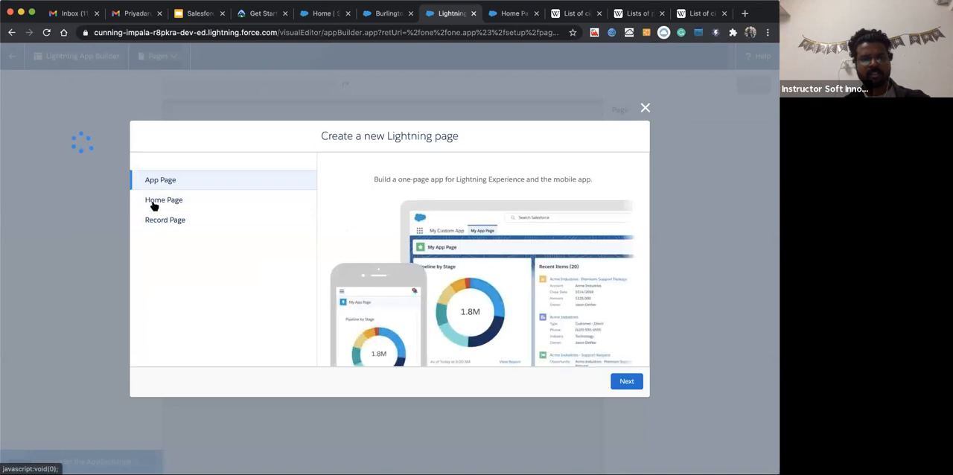
left_click(153, 203)
left_click(160, 184)
left_click(160, 204)
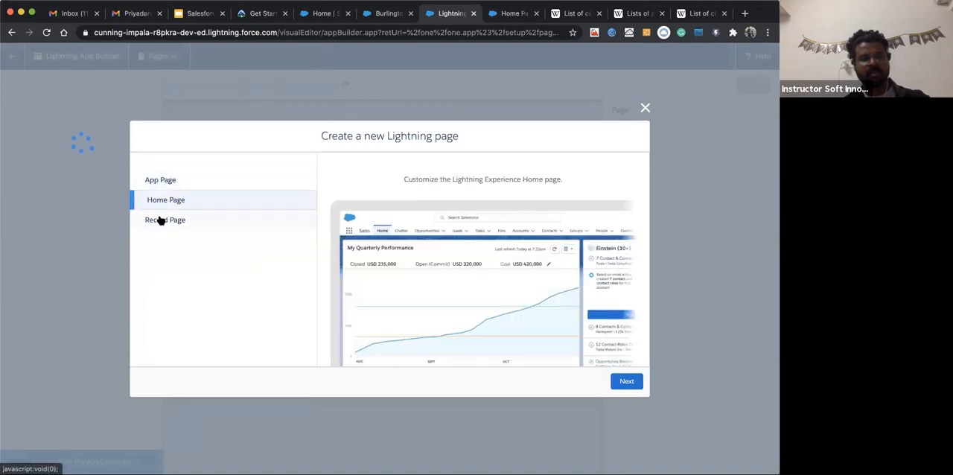
left_click(160, 220)
left_click(170, 200)
left_click(170, 178)
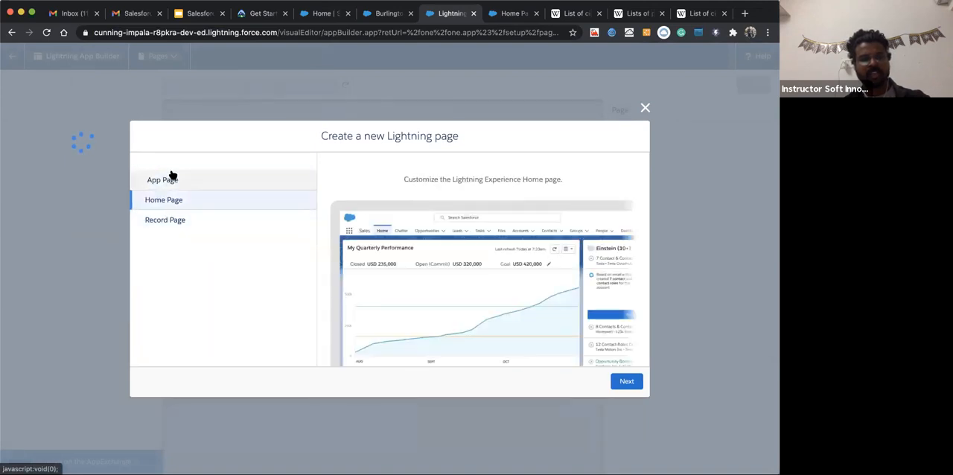
left_click(170, 198)
left_click(162, 218)
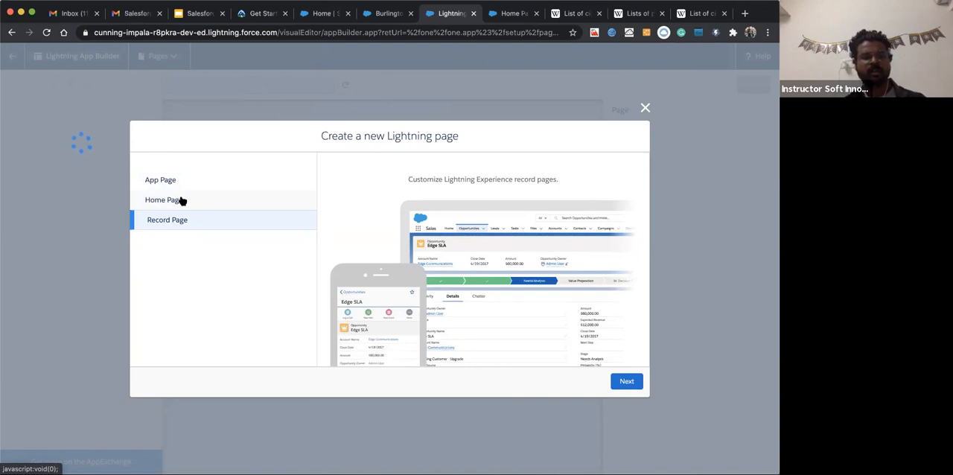
left_click(171, 183)
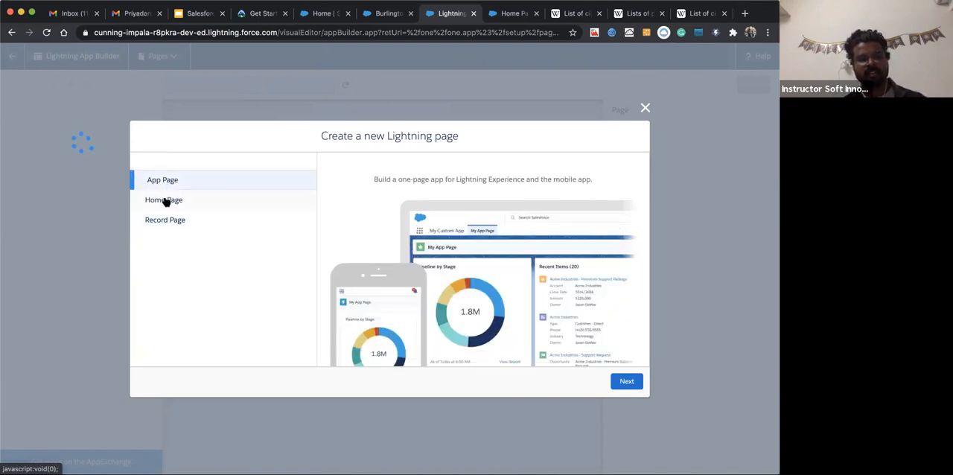
left_click(166, 200)
left_click(165, 223)
left_click(172, 202)
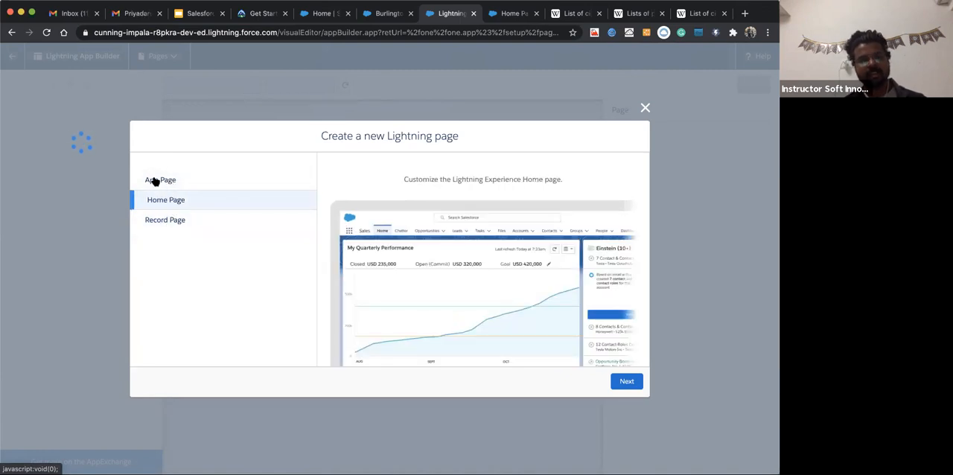
Choose the App Page type and label the new Lightning page Employee App Page
left_click(155, 181)
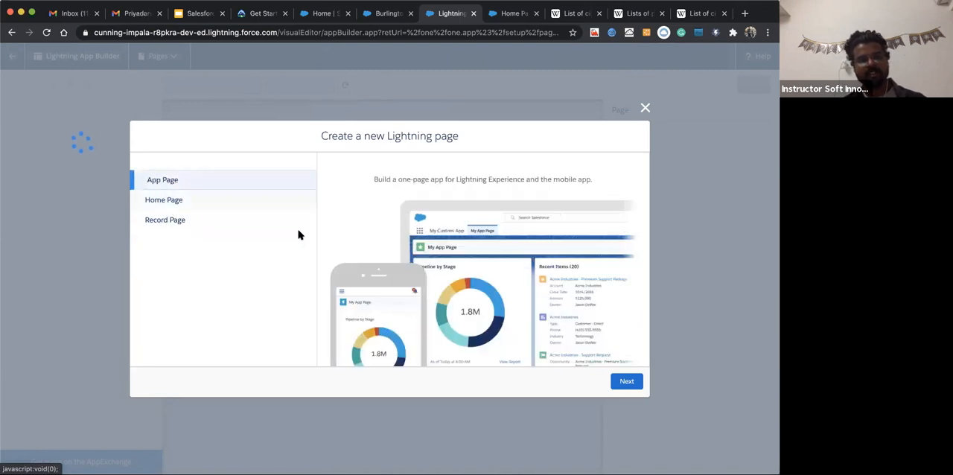
left_click(629, 385)
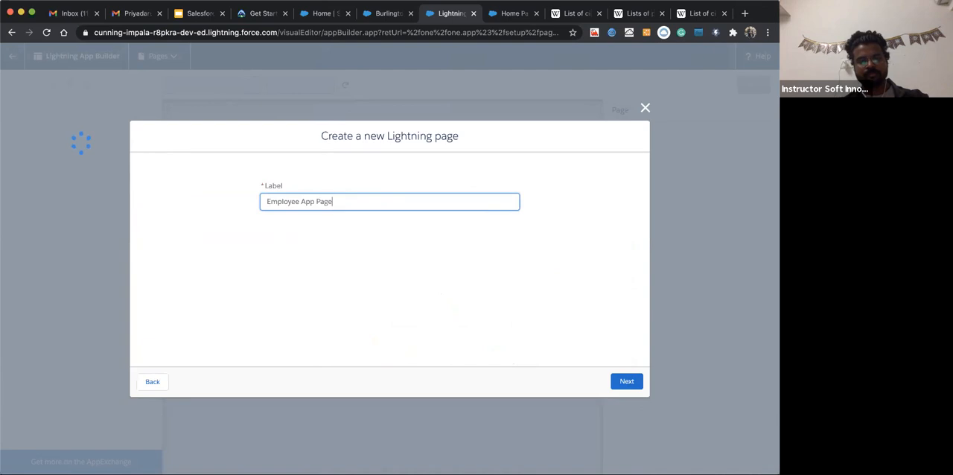
left_click(625, 380)
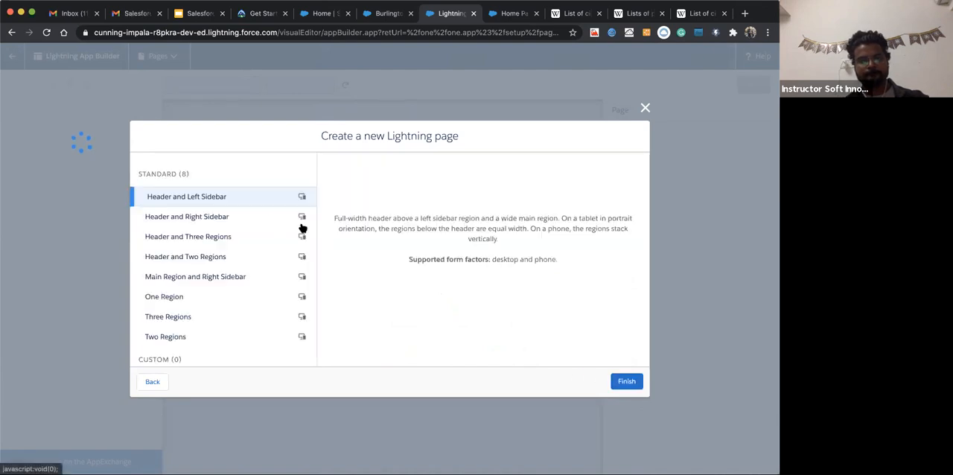
Compare the standard page templates and create the page with the Main Region and Right Sidebar template
scroll(198, 326, "down", 1)
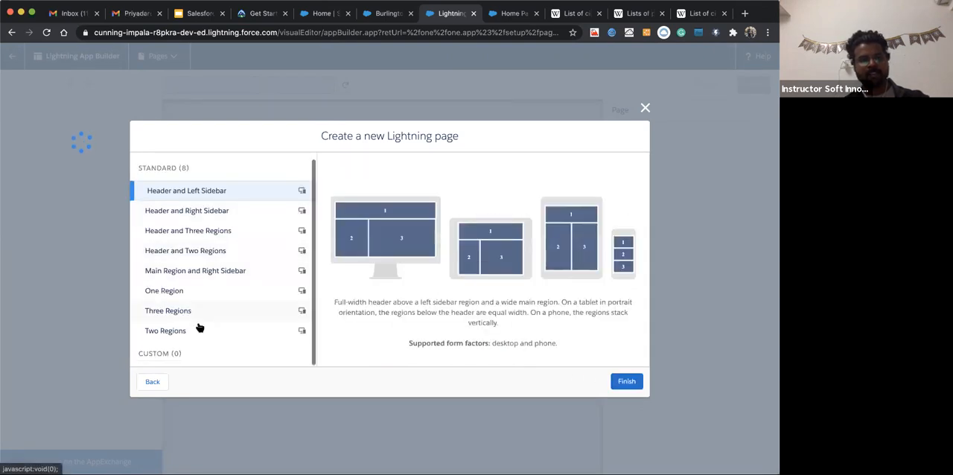
scroll(198, 326, "up", 1)
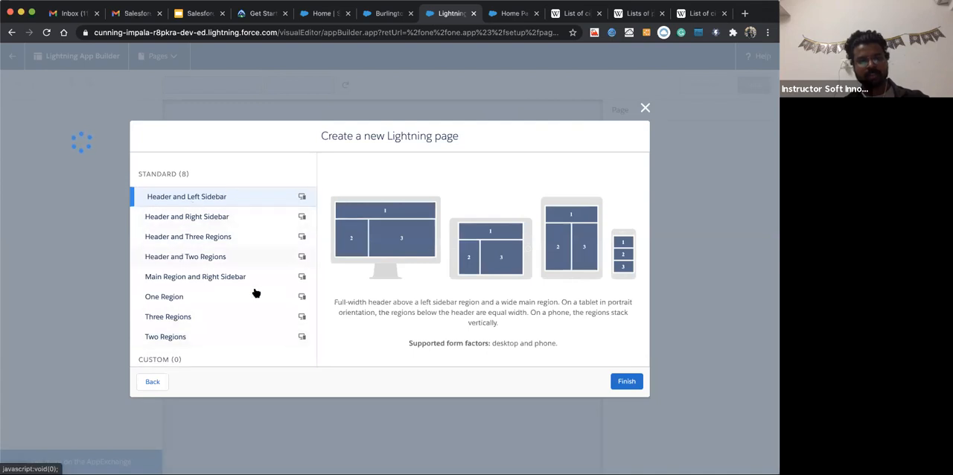
left_click(163, 216)
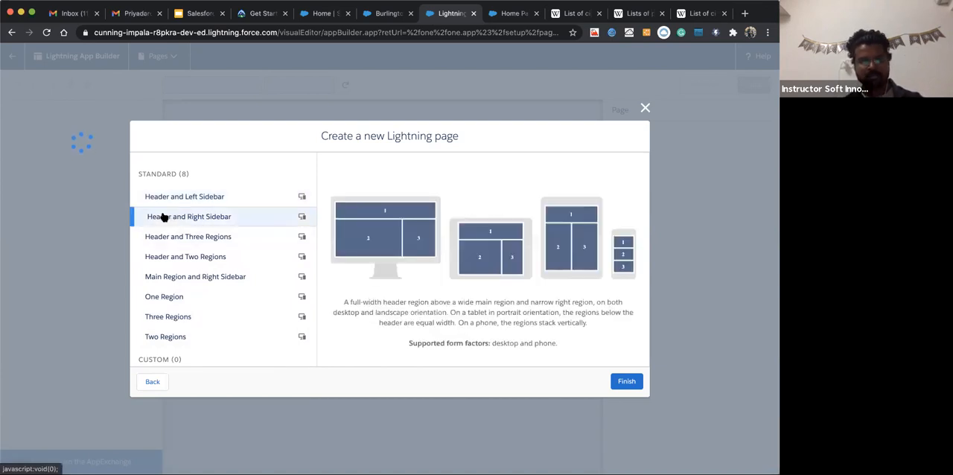
left_click(167, 240)
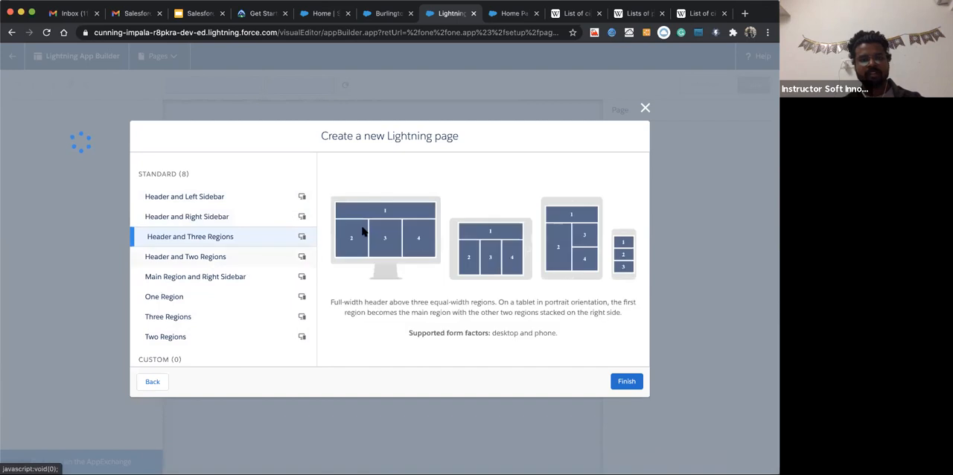
left_click(194, 258)
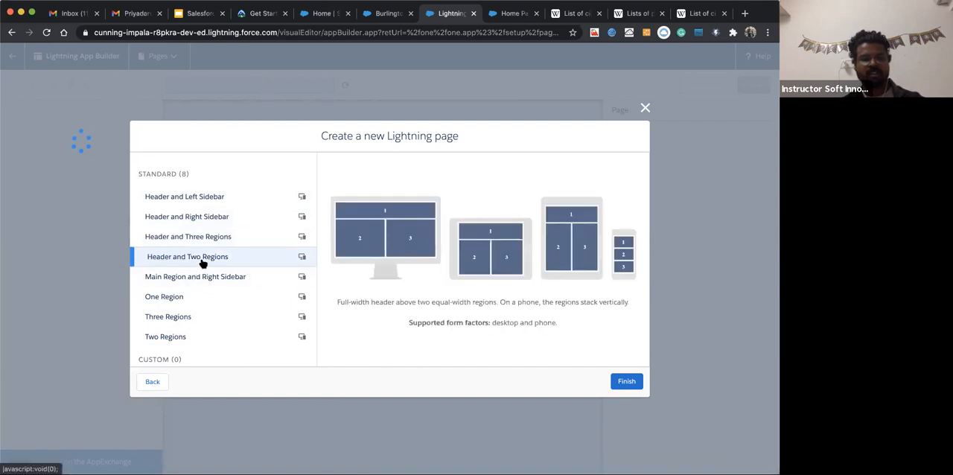
left_click(195, 217)
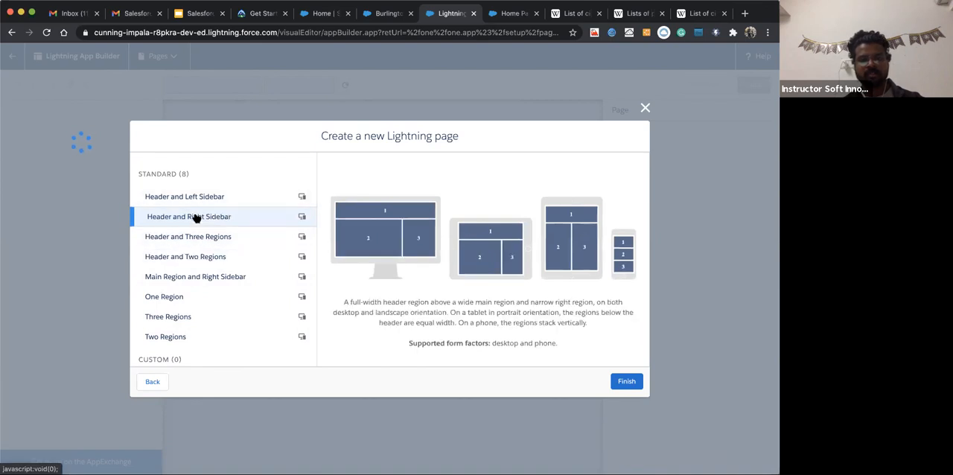
left_click(183, 278)
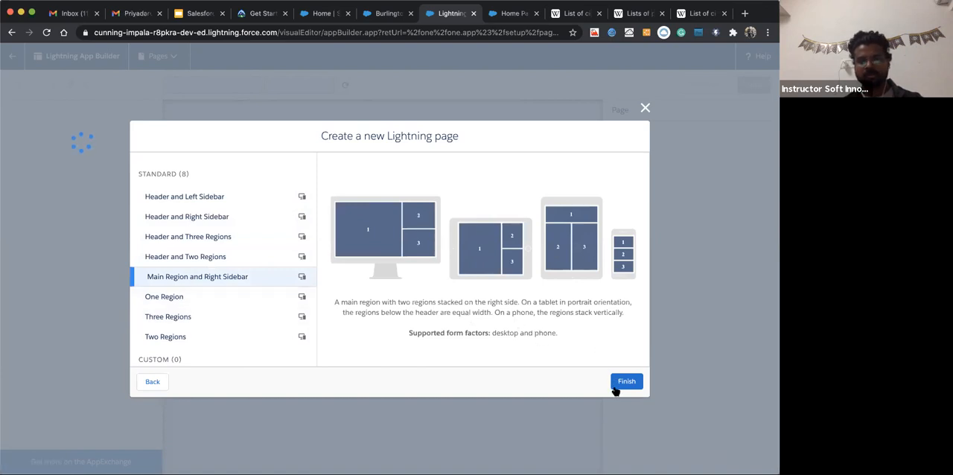
left_click(624, 382)
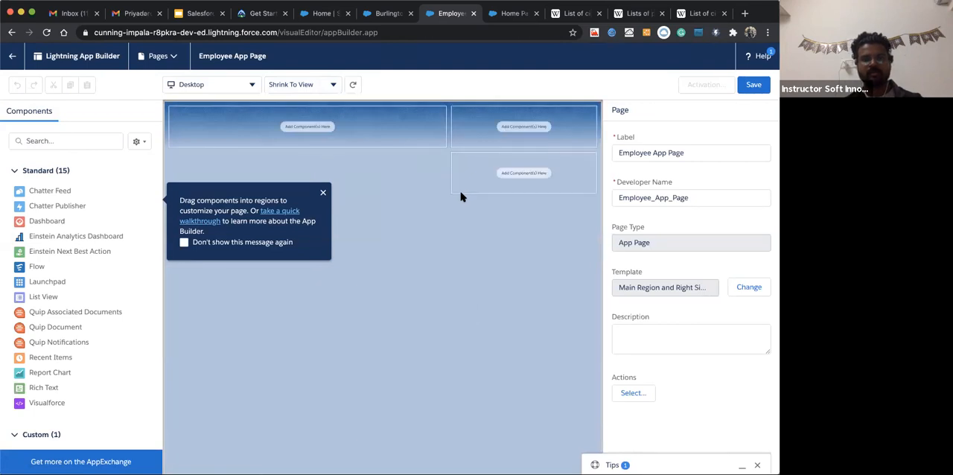
Dismiss the walkthrough tip and add the custom dealDashboardComponent to the main region of Employee App Page
left_click(323, 193)
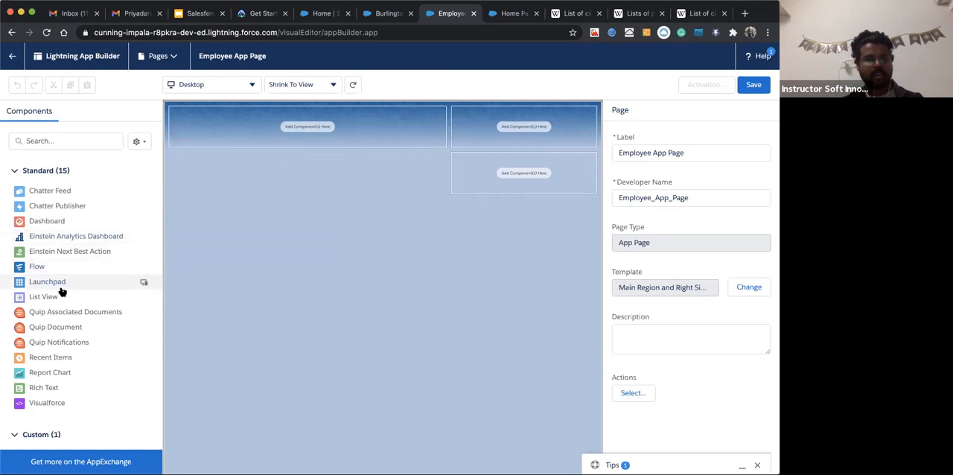
scroll(60, 290, "down", 3)
scroll(60, 290, "up", 3)
scroll(60, 292, "down", 3)
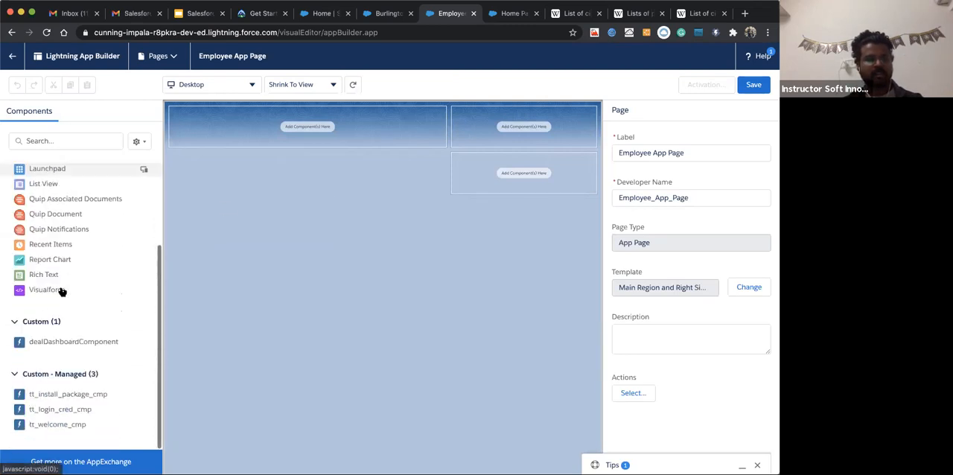
scroll(79, 313, "up", 3)
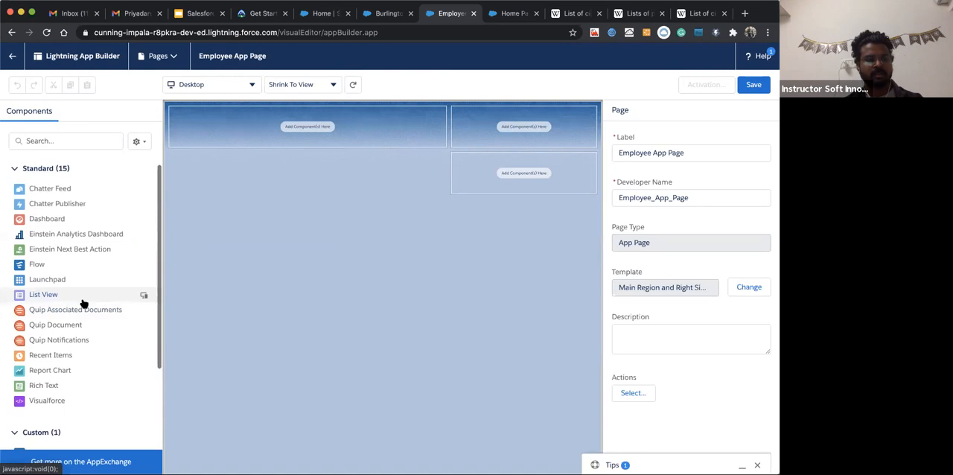
scroll(70, 335, "down", 3)
left_click_drag(67, 347, 306, 130)
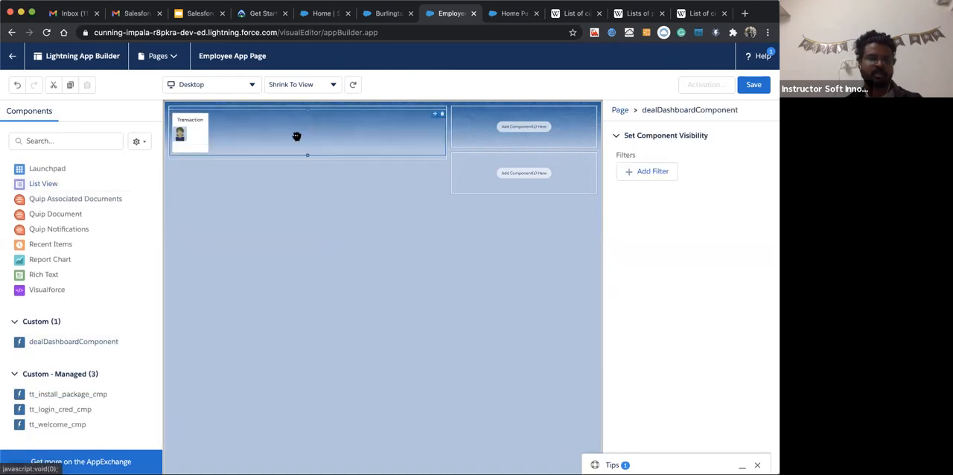
Add the Einstein Analytics Dashboard component to the upper sidebar region of Employee App Page
scroll(84, 378, "up", 1)
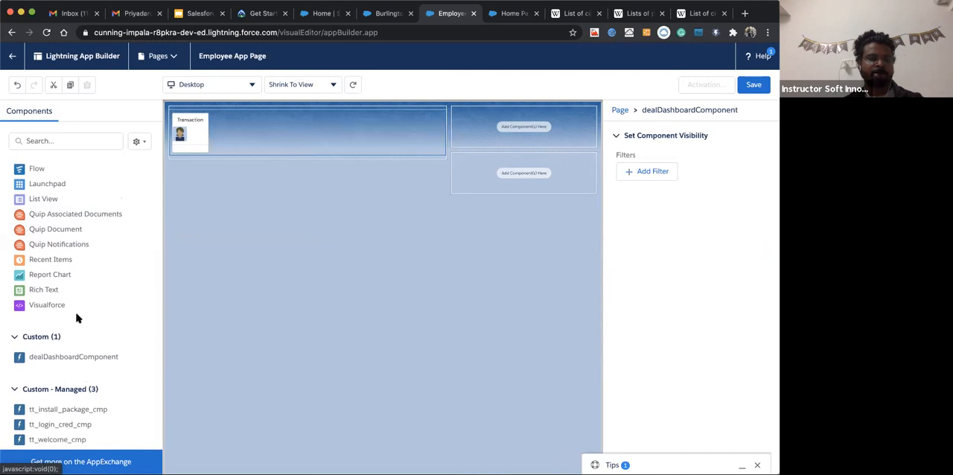
scroll(76, 314, "up", 1)
scroll(60, 247, "up", 2)
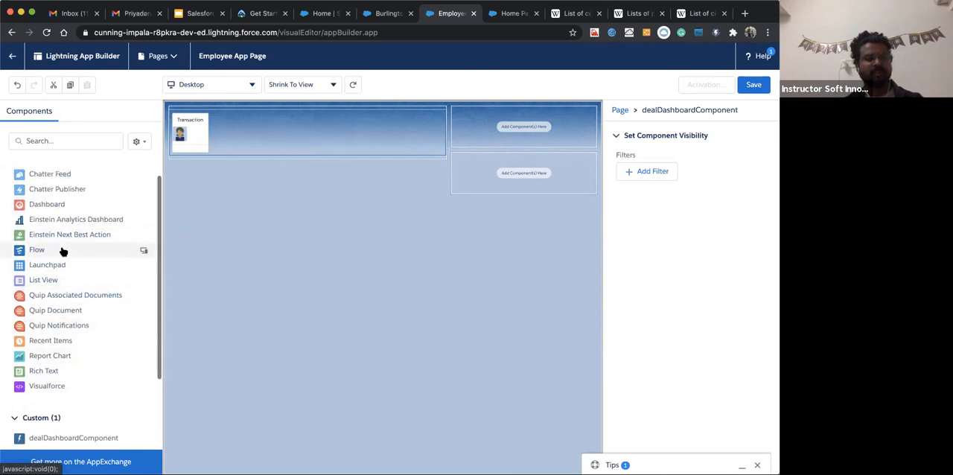
scroll(64, 248, "up", 1)
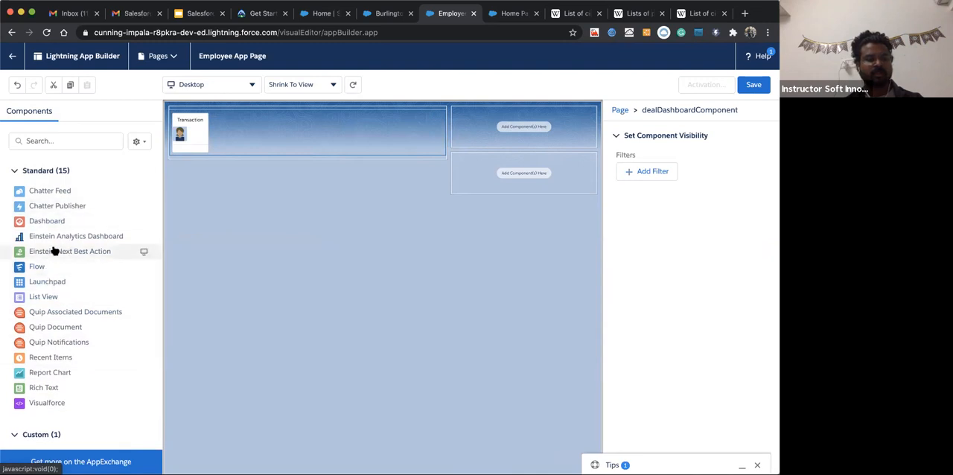
left_click_drag(58, 237, 492, 132)
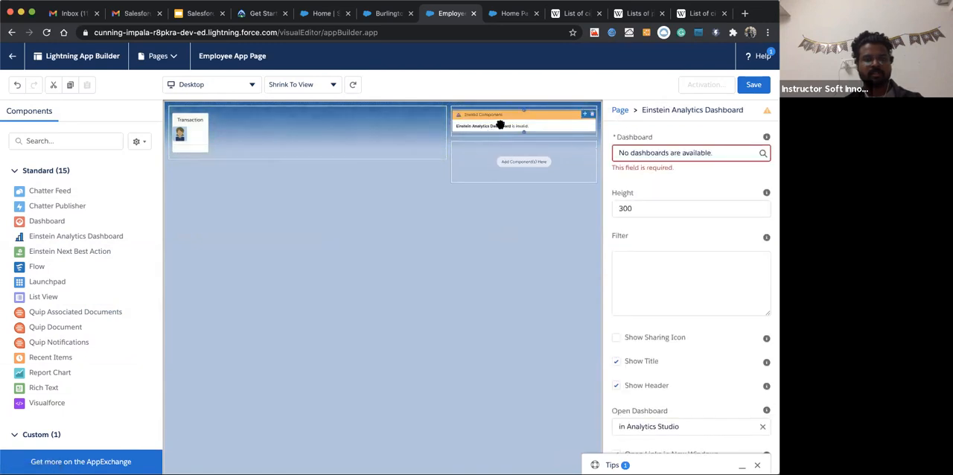
Enable the sharing icon on the Einstein Analytics Dashboard component and try to choose a dashboard for it
scroll(651, 294, "down", 1)
left_click(616, 307)
scroll(643, 210, "up", 1)
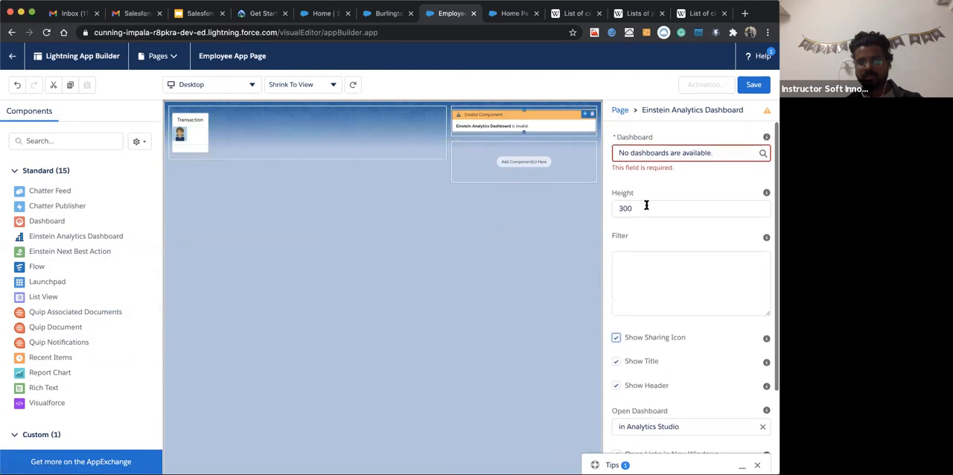
left_click(653, 154)
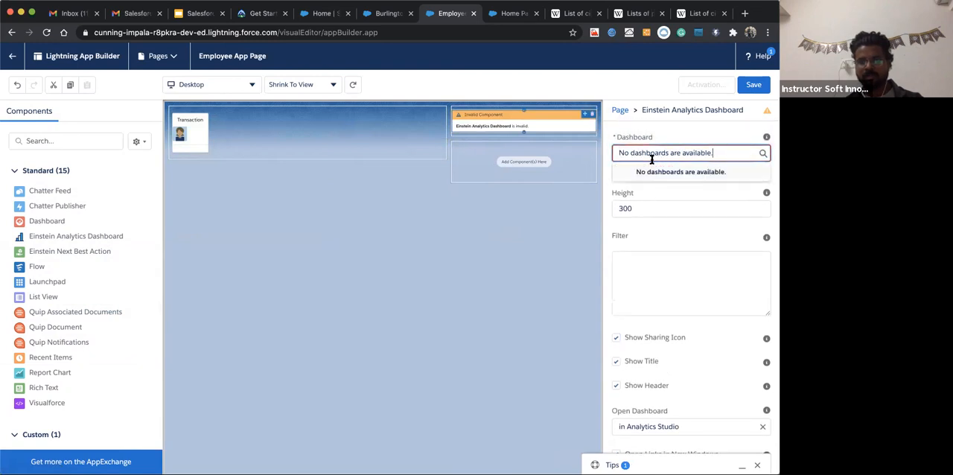
left_click(716, 172)
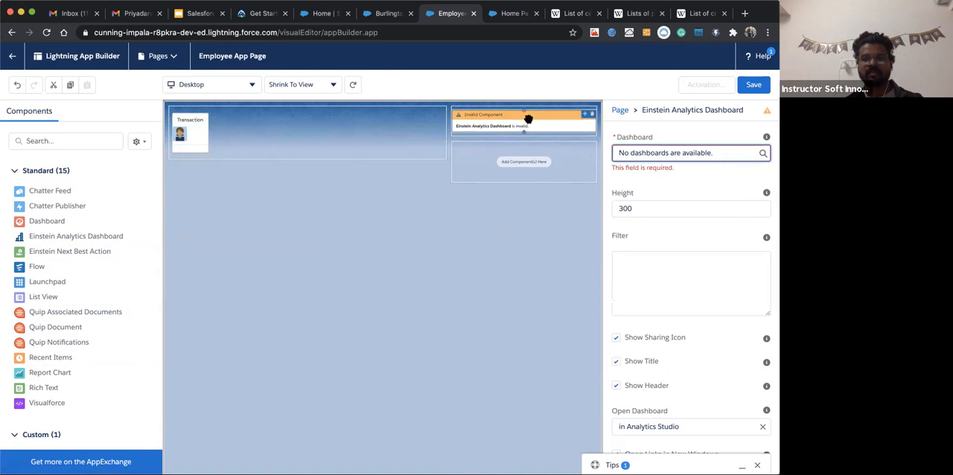
Replace the Einstein Analytics Dashboard component in the upper sidebar region with Chatter Feed, save the page and open its activation settings
left_click(592, 114)
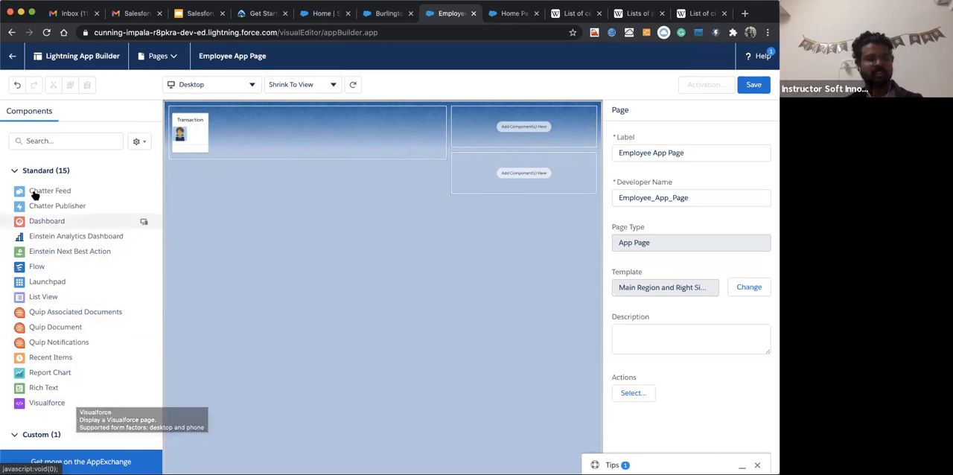
left_click_drag(40, 191, 504, 131)
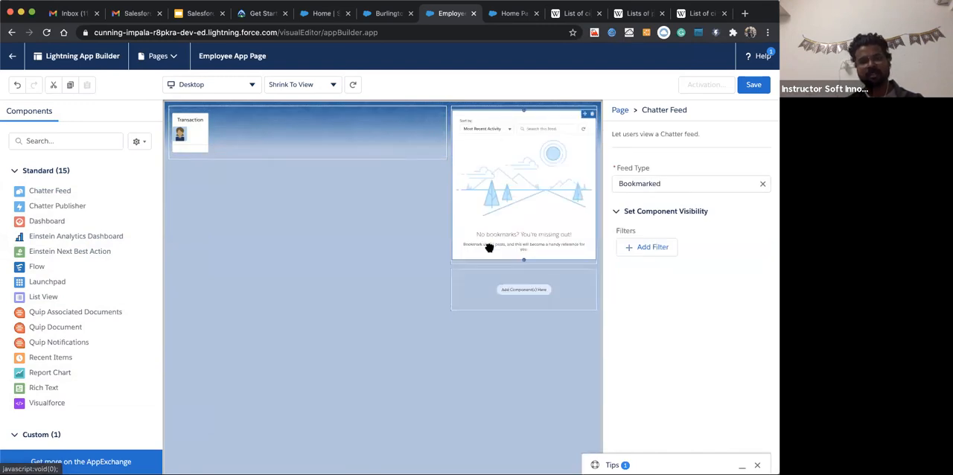
left_click(754, 84)
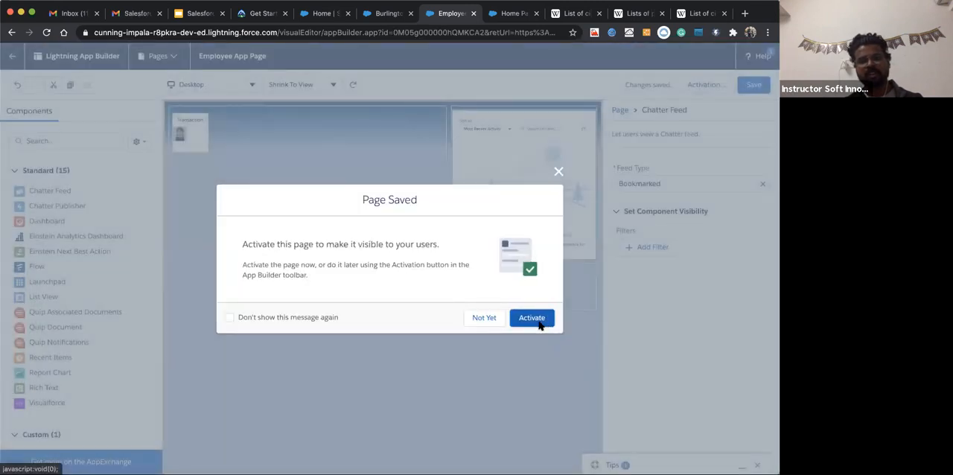
left_click(538, 323)
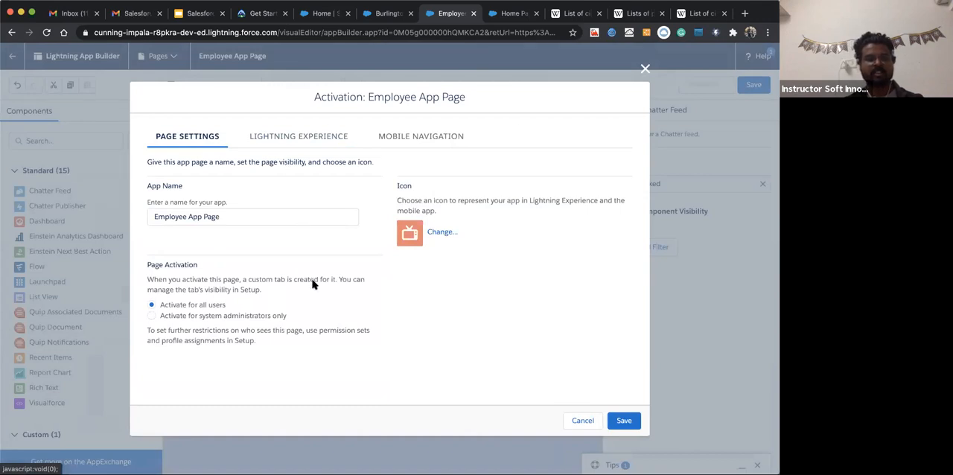
Add Employee App Page to the Commerce Lightning app and to the Mobile Navigation Menu
left_click(239, 215)
left_click(282, 135)
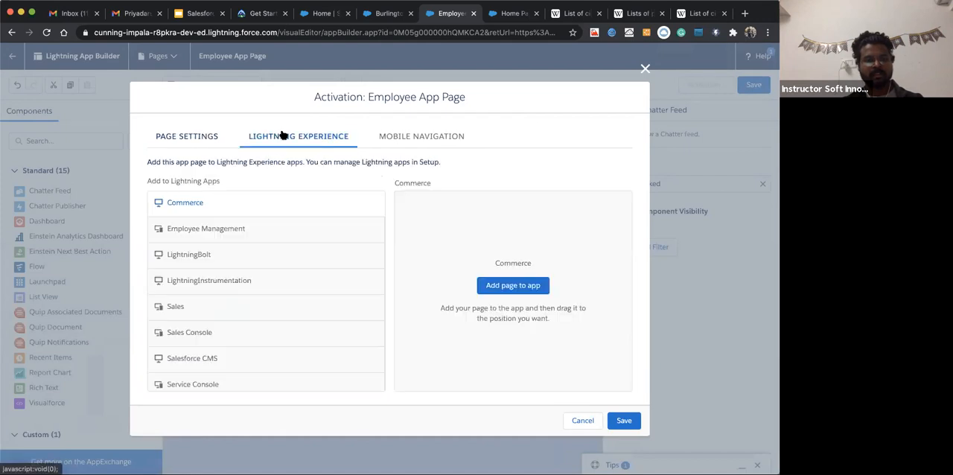
scroll(219, 320, "down", 1)
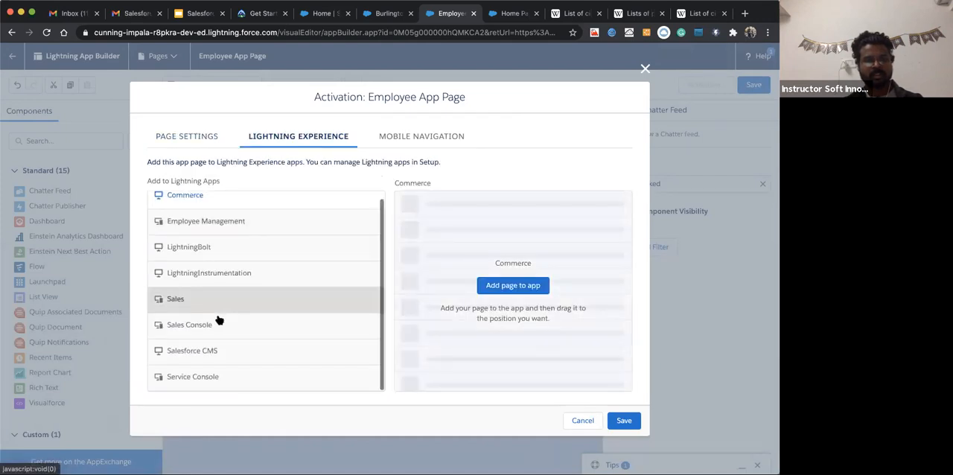
left_click(509, 283)
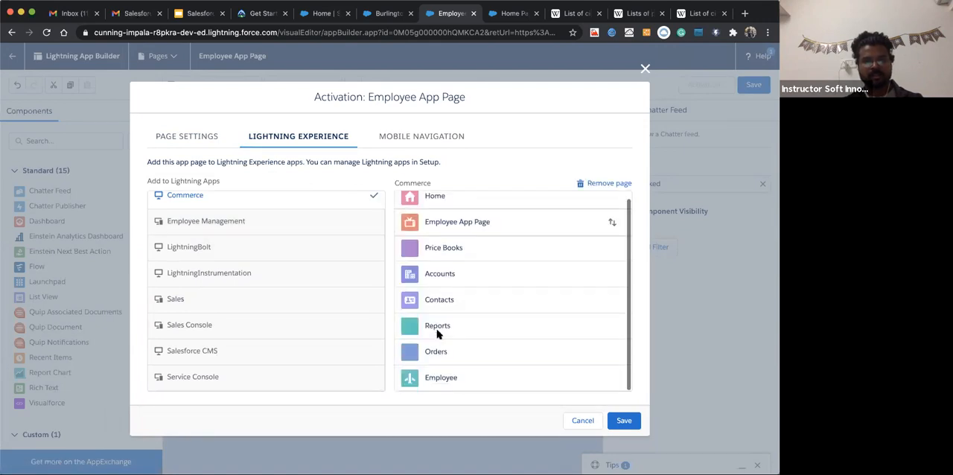
left_click(376, 136)
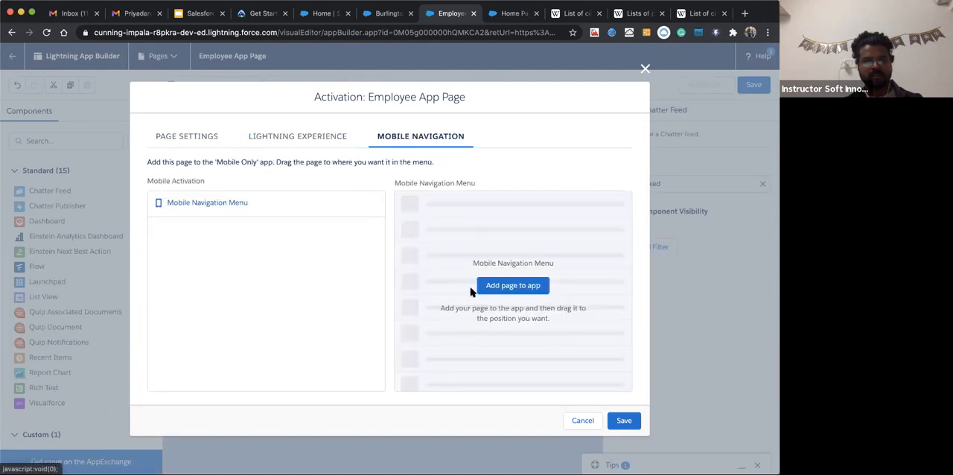
left_click(513, 287)
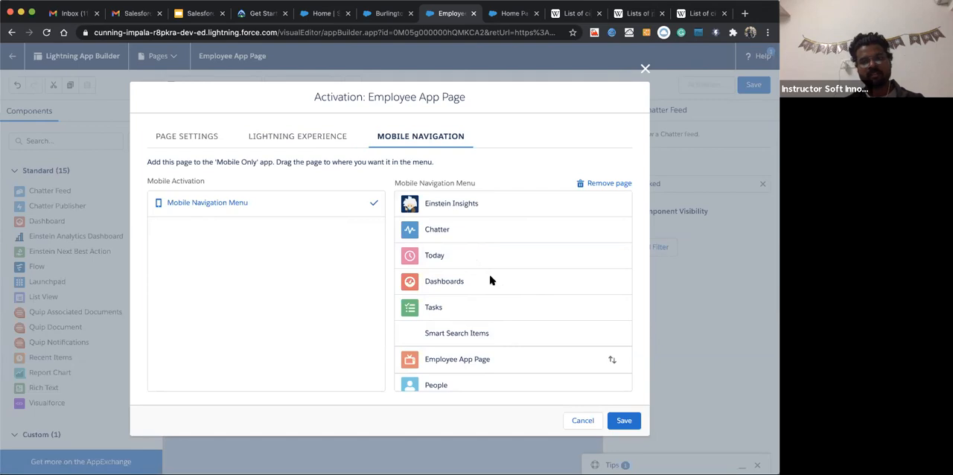
Review the page settings and Lightning app list, and add Employee App Page to the Employee Management app
left_click(187, 135)
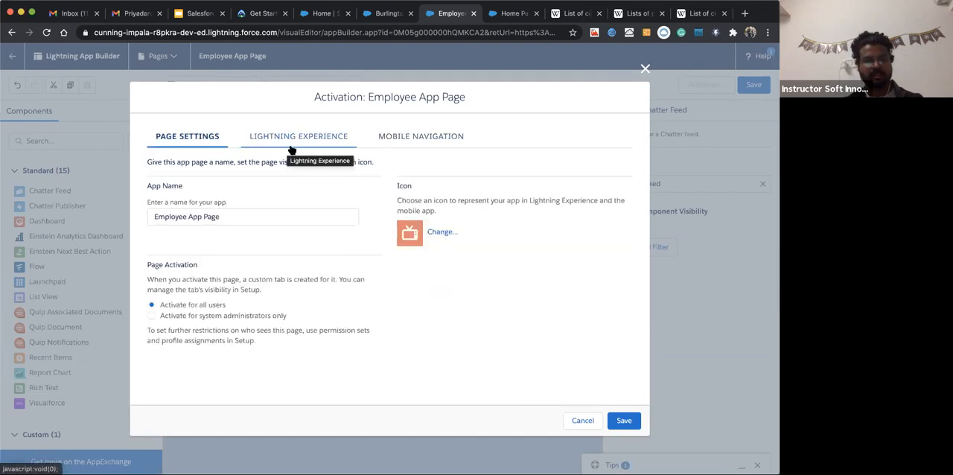
left_click(292, 145)
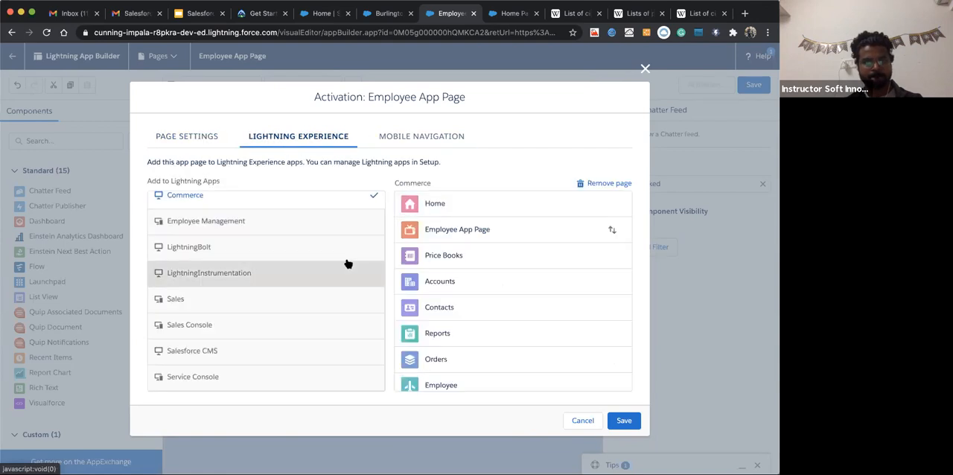
scroll(273, 340, "down", 1)
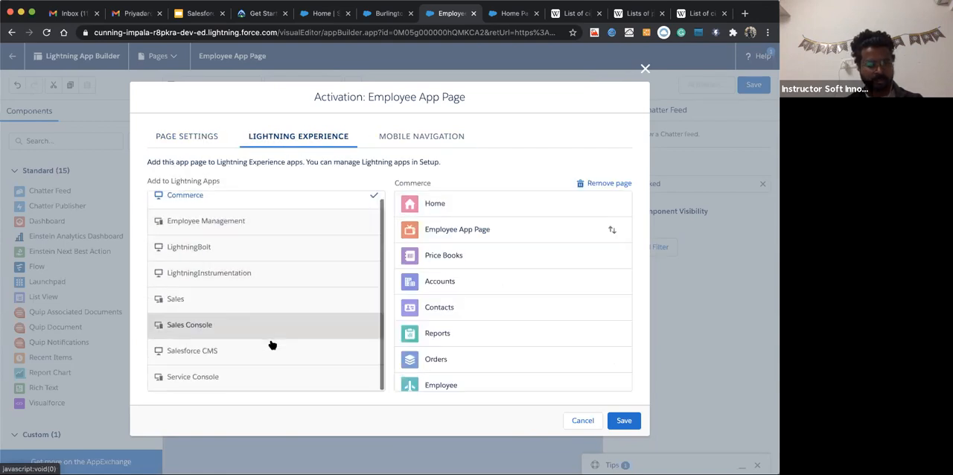
scroll(273, 345, "up", 1)
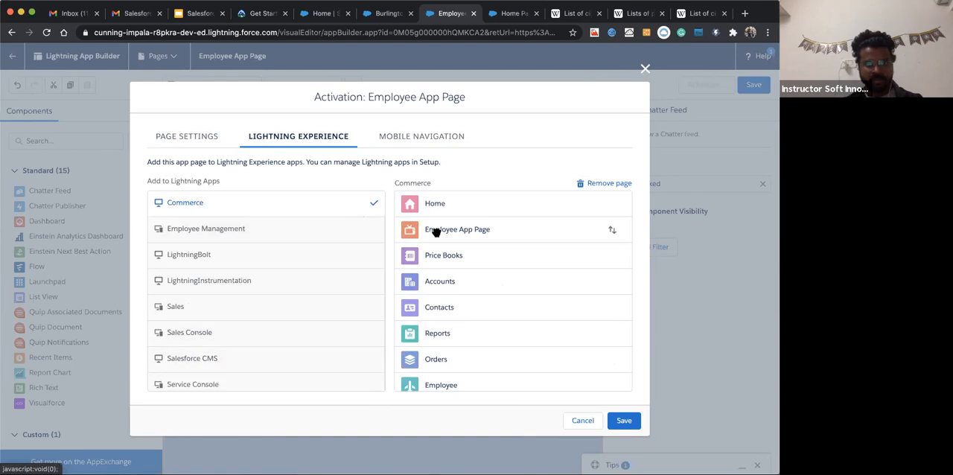
scroll(415, 331, "down", 1)
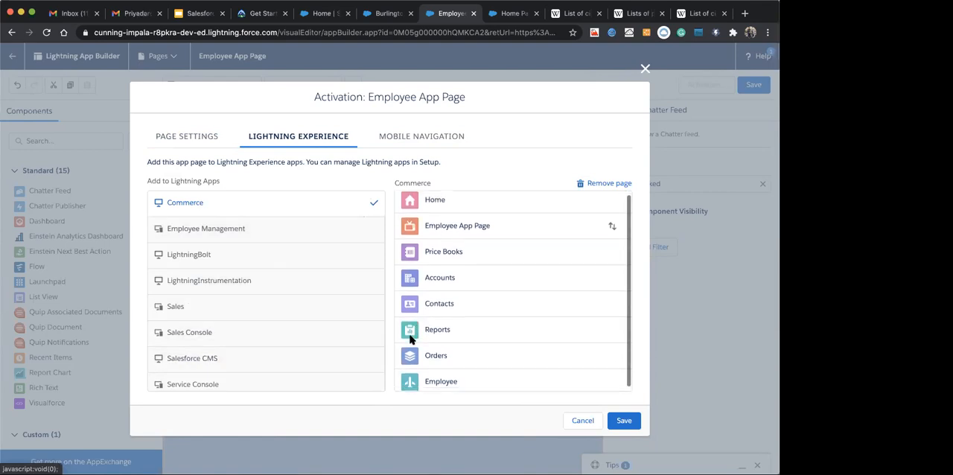
left_click(240, 232)
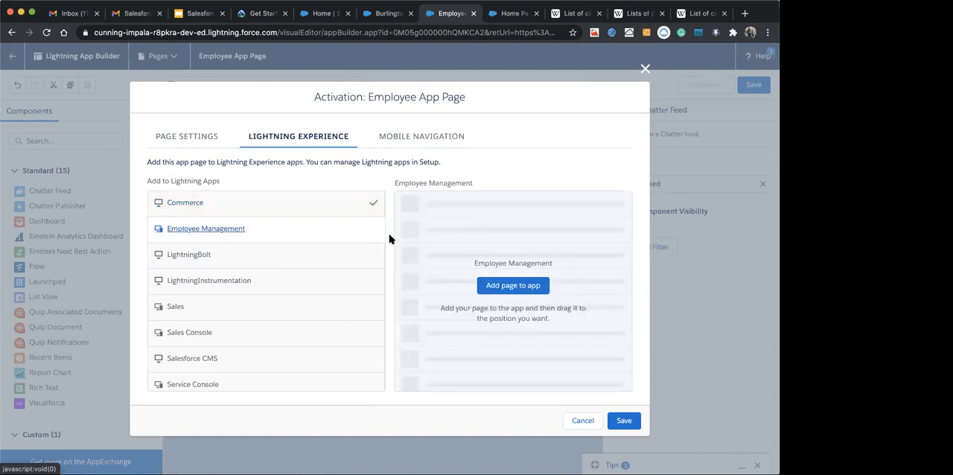
left_click(487, 287)
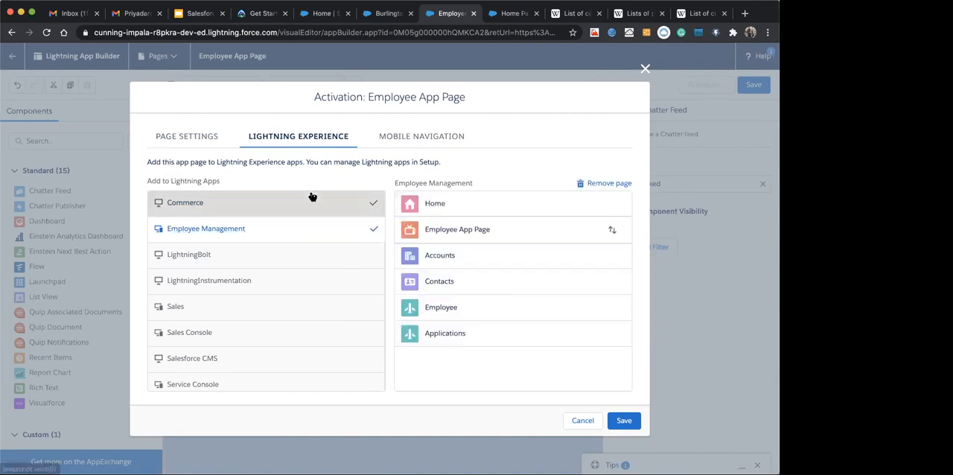
Remove Employee App Page from the Commerce app and place it below Applications in the Employee Management app
left_click(346, 195)
left_click(600, 183)
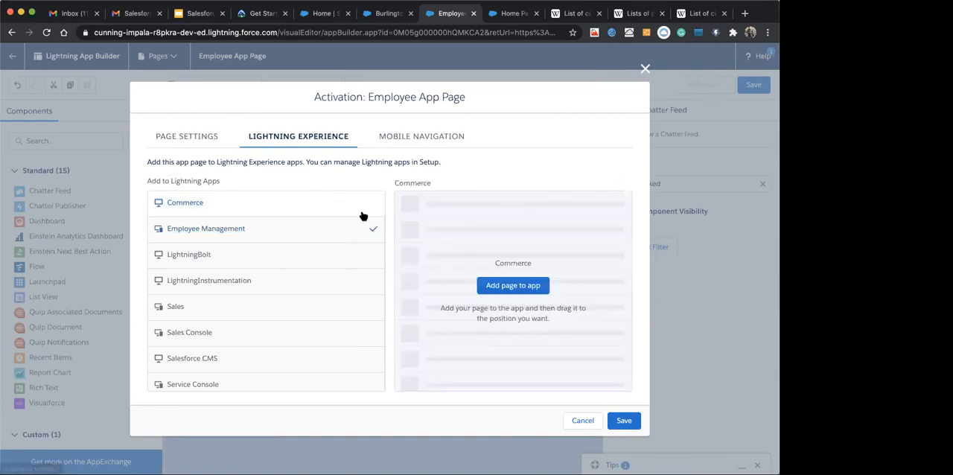
left_click(258, 235)
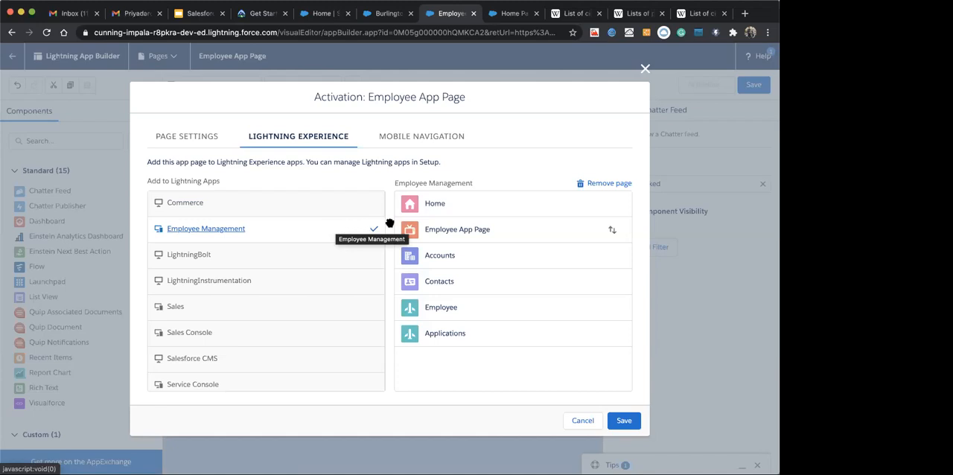
left_click_drag(434, 227, 432, 336)
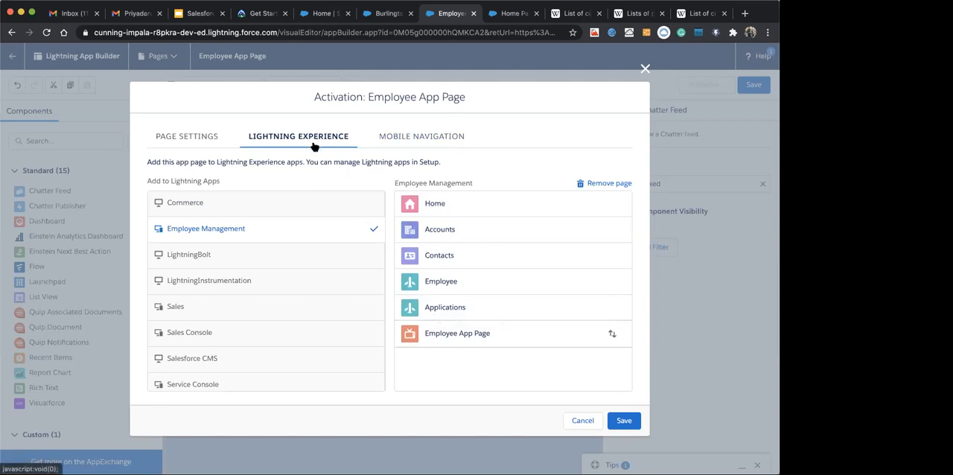
Remove and re-add Employee App Page in the Mobile Navigation Menu, placing it directly below Einstein Insights
left_click(431, 137)
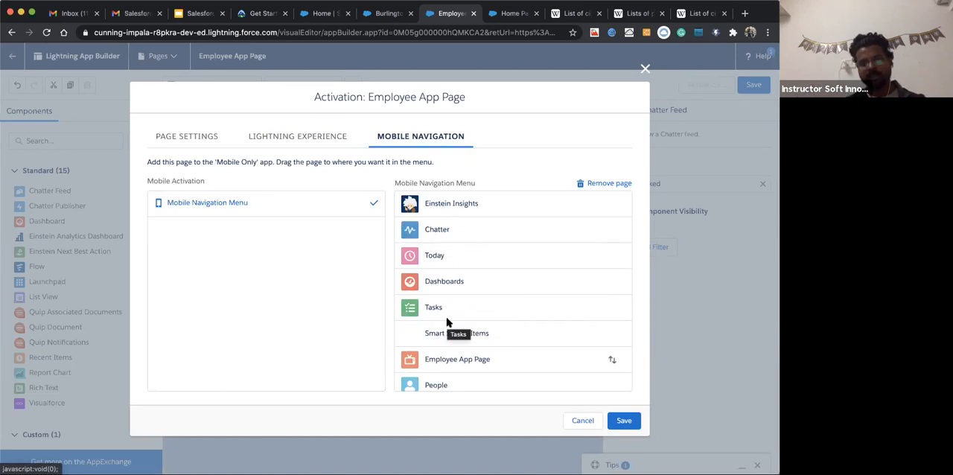
scroll(437, 308, "down", 5)
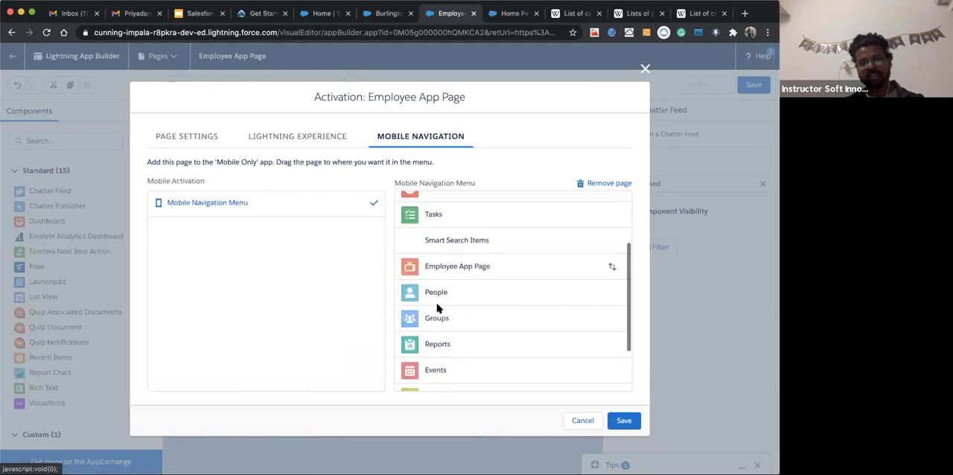
scroll(469, 293, "up", 3)
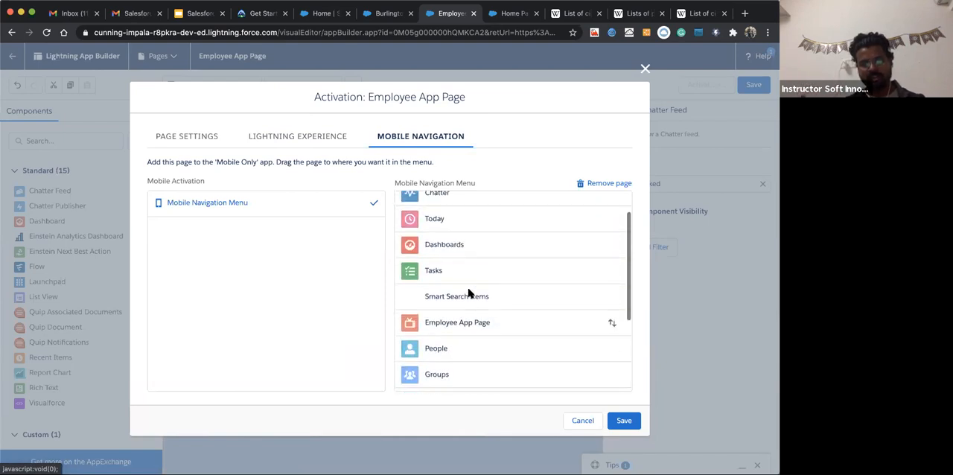
scroll(465, 309, "down", 3)
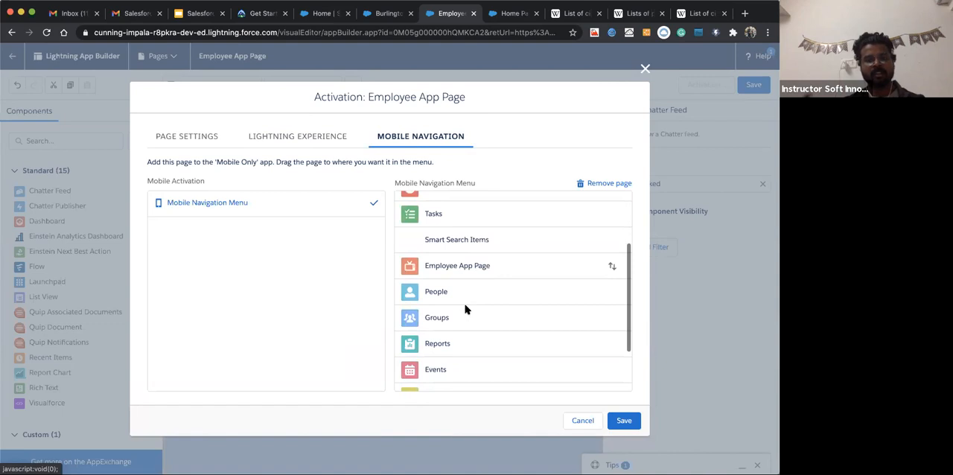
scroll(477, 288, "up", 2)
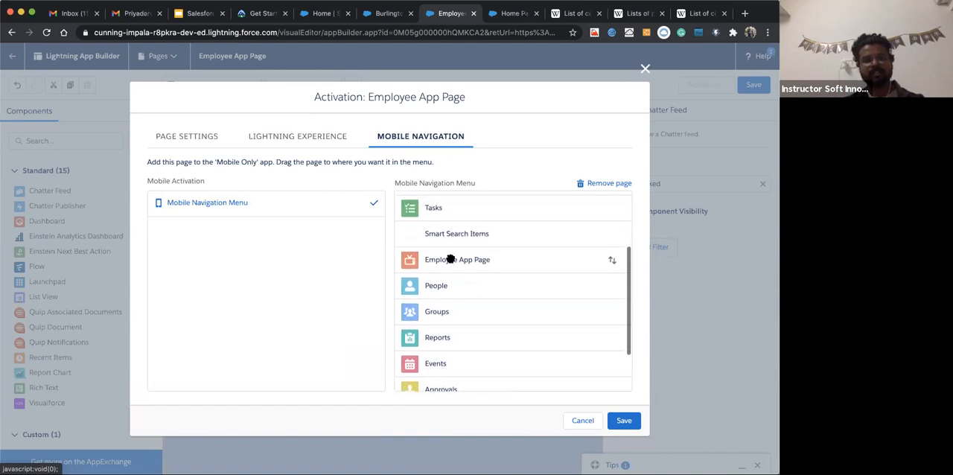
left_click_drag(444, 265, 447, 281)
left_click(603, 184)
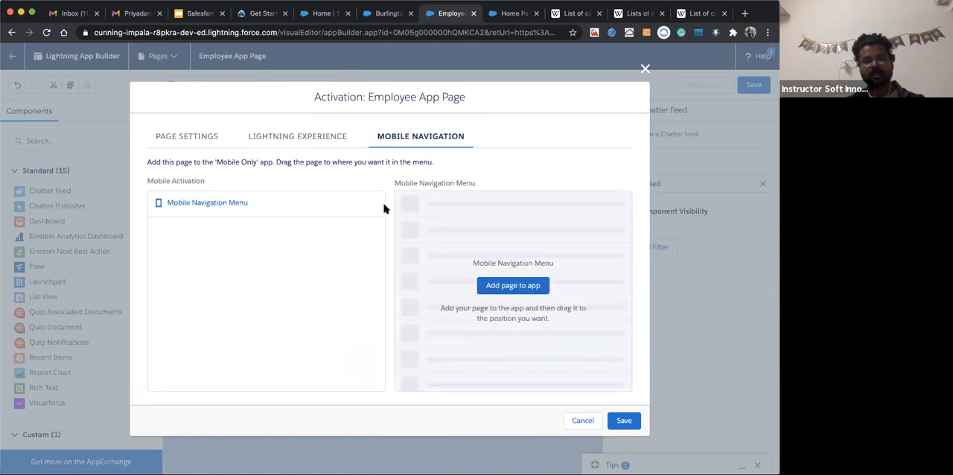
left_click(521, 285)
left_click_drag(439, 354, 447, 221)
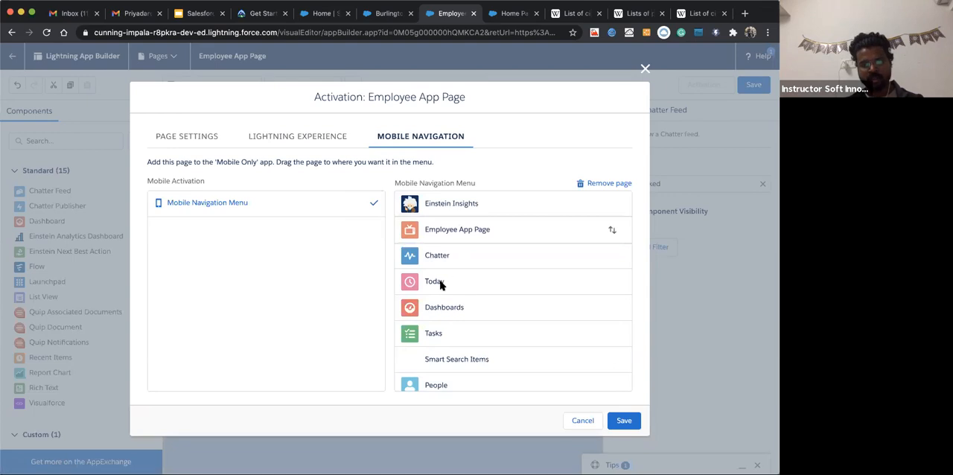
Examine the item order of the Mobile Navigation Menu and recheck the app name and activation options in the page settings
scroll(440, 283, "down", 2)
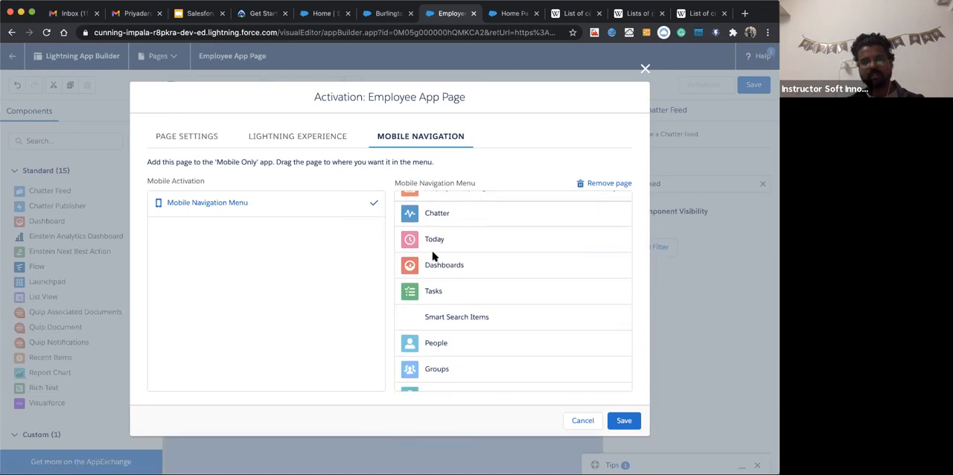
scroll(433, 256, "up", 2)
scroll(455, 239, "down", 5)
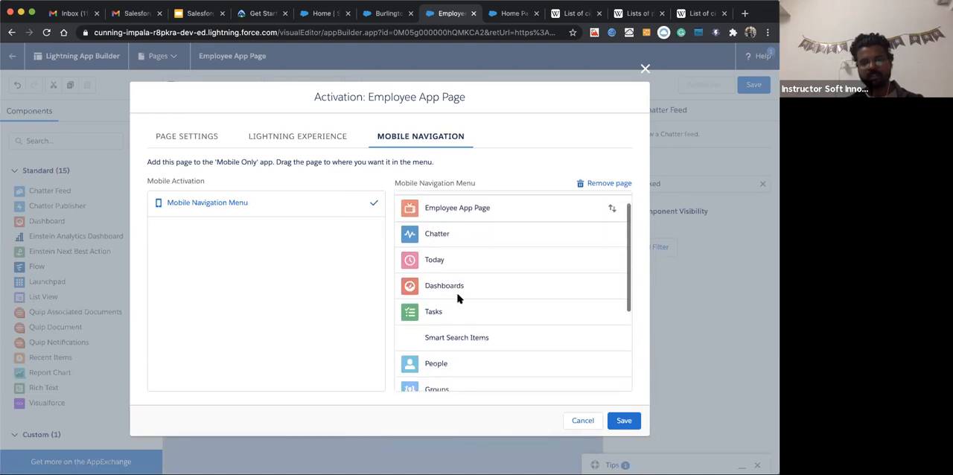
scroll(468, 340, "up", 5)
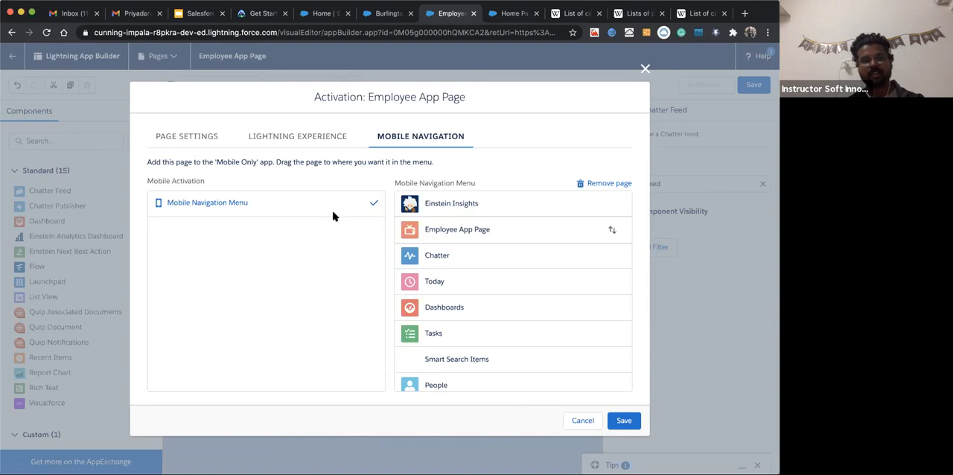
left_click(187, 136)
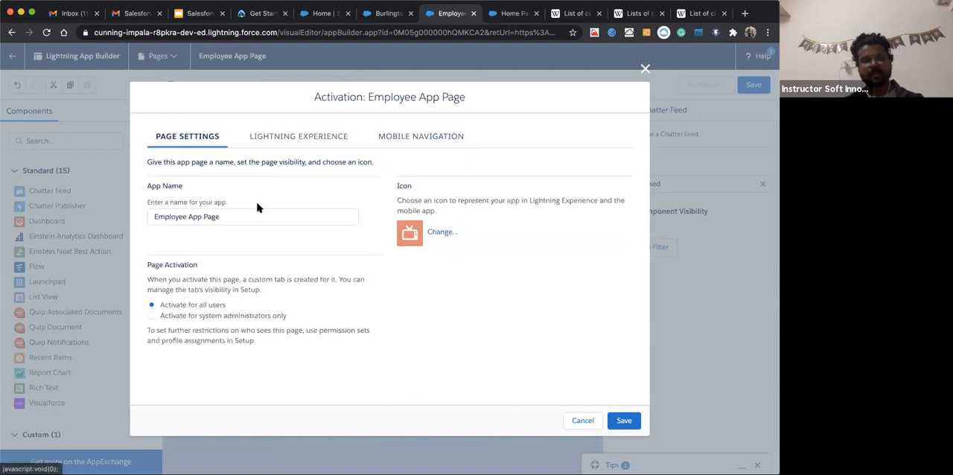
left_click(389, 141)
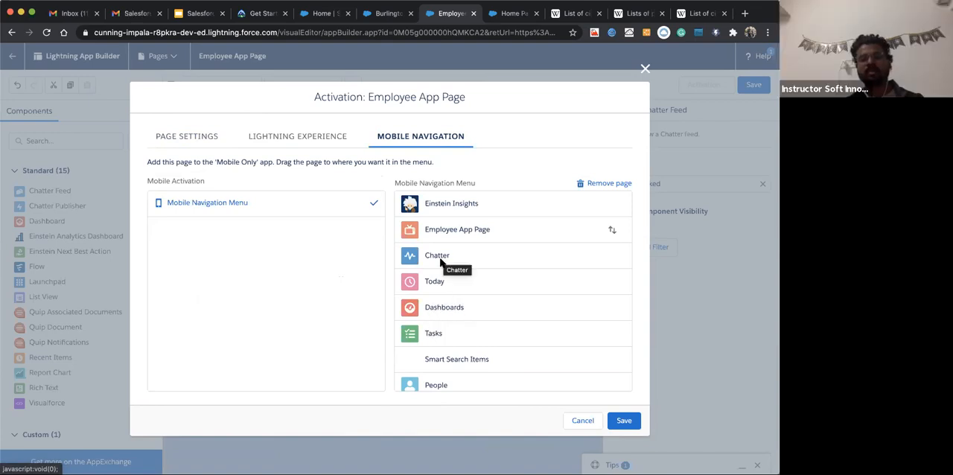
scroll(443, 360, "down", 2)
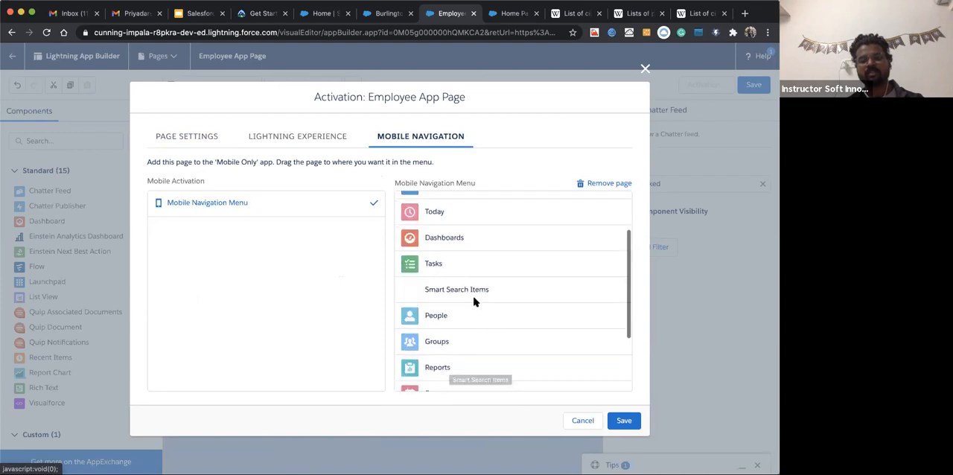
Check the item order in the Mobile Navigation Menu and save the activation of Employee App Page
scroll(469, 370, "down", 1)
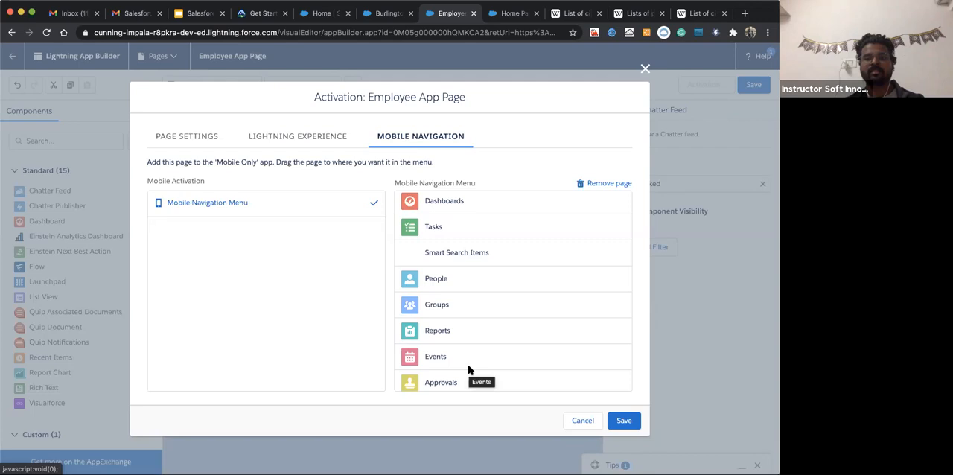
scroll(493, 264, "up", 3)
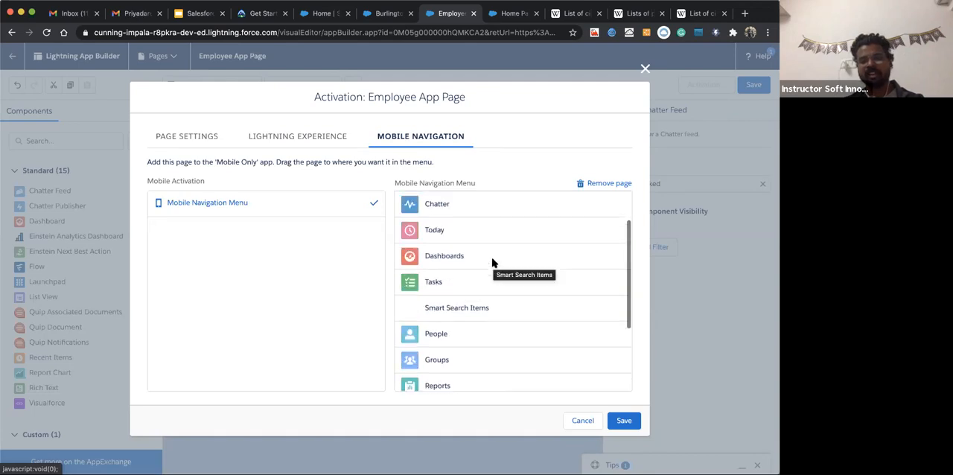
scroll(459, 352, "down", 2)
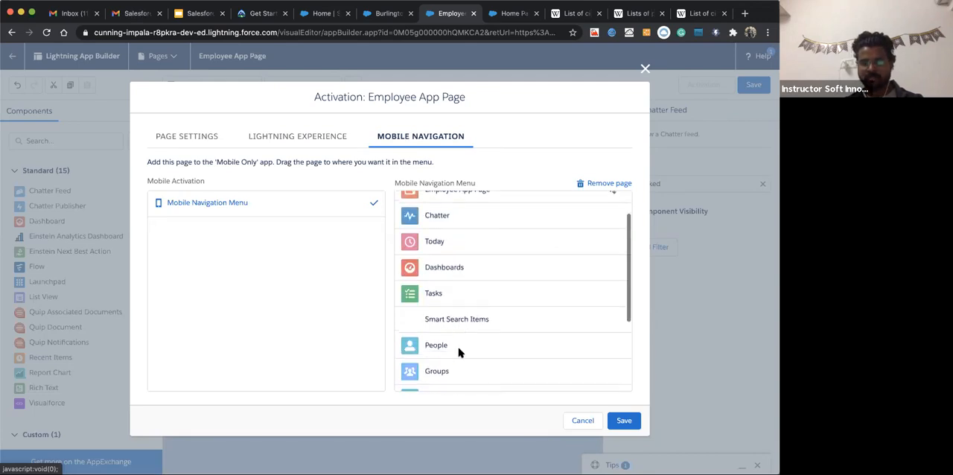
scroll(469, 328, "down", 1)
scroll(481, 270, "up", 1)
scroll(476, 278, "up", 2)
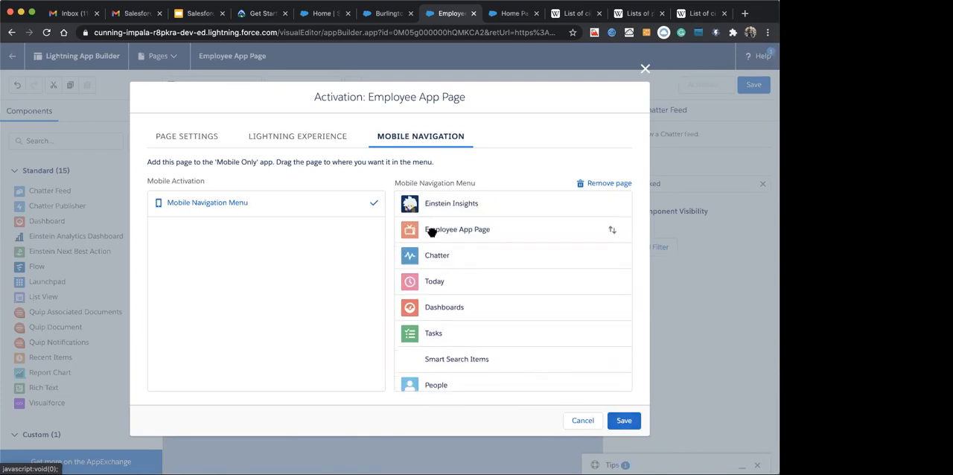
left_click(624, 422)
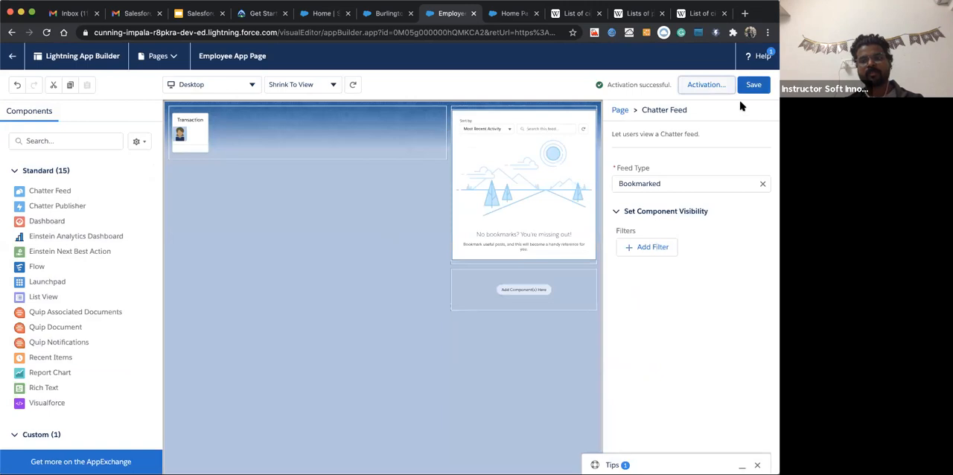
Leave the page builder and open the Employee Management app by searching the apps for "Emplo"
left_click(12, 56)
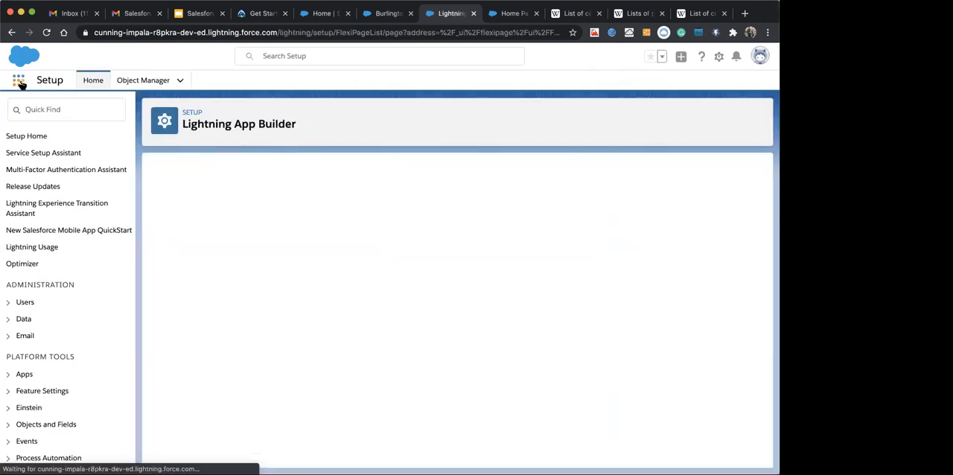
left_click(20, 83)
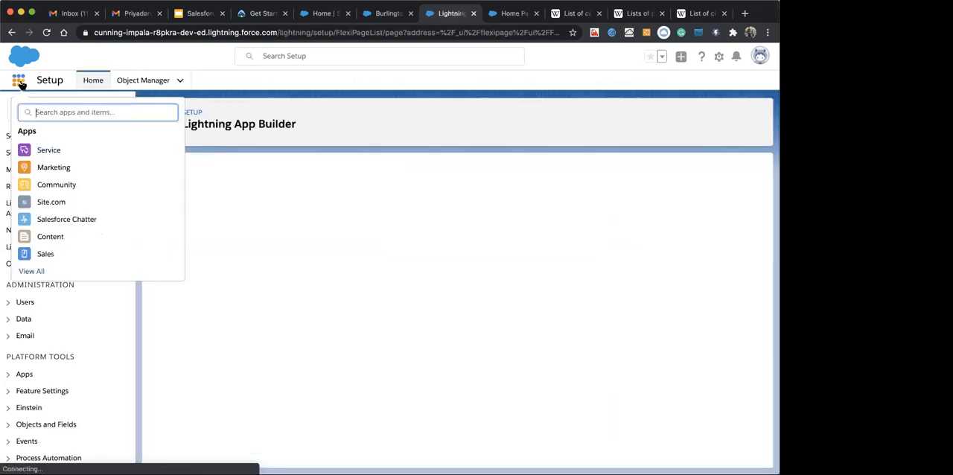
type("Emplo")
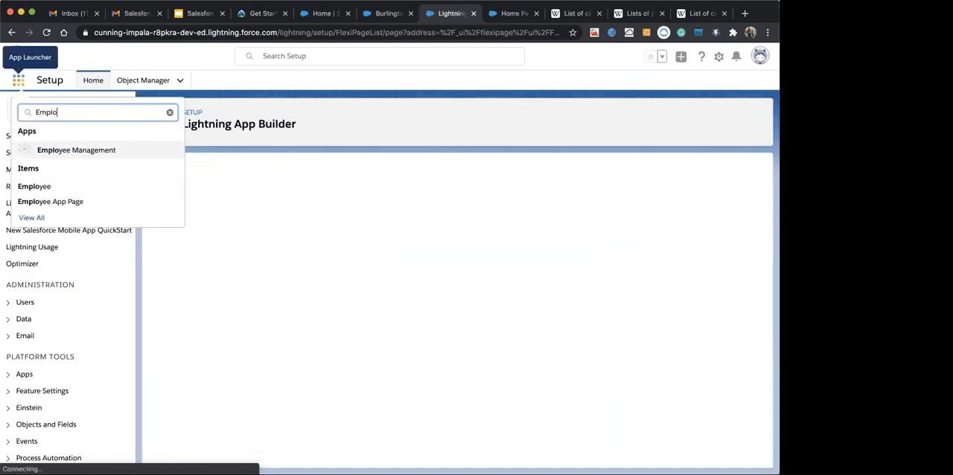
left_click(59, 155)
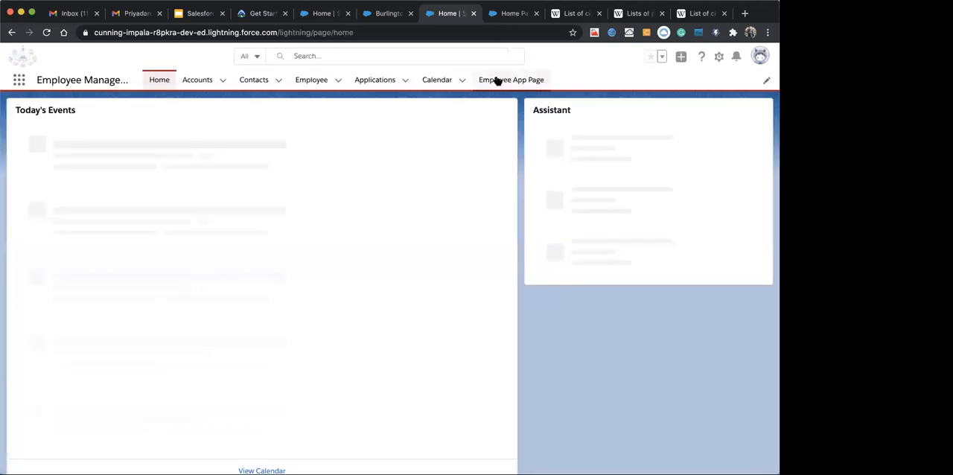
Look through the app's Calendar, Applications and Employee App Page to check the activated page
left_click(495, 80)
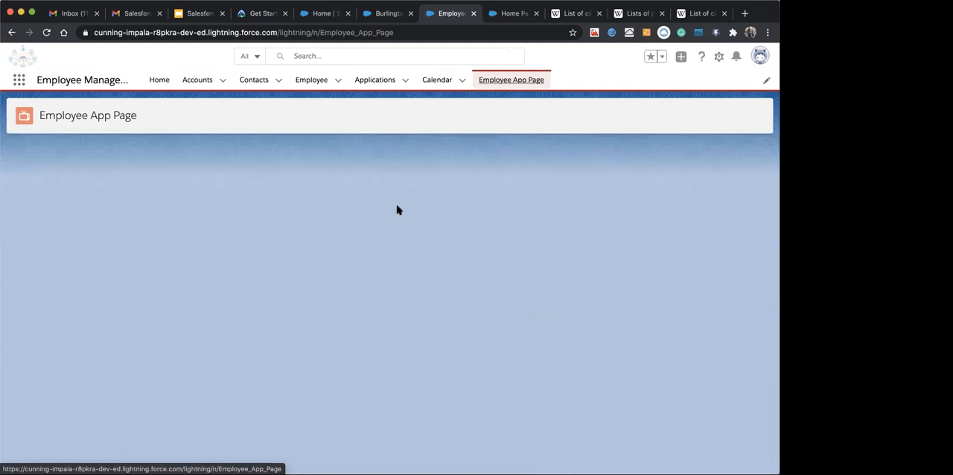
left_click(432, 85)
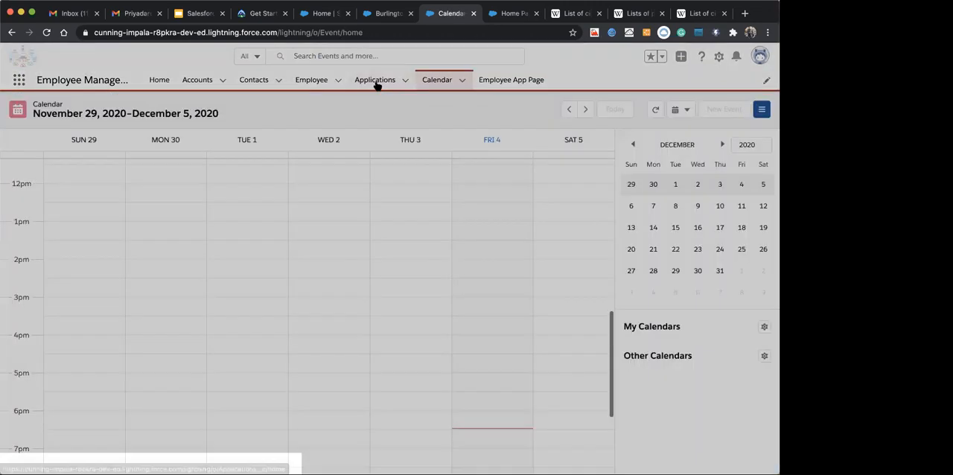
left_click(377, 83)
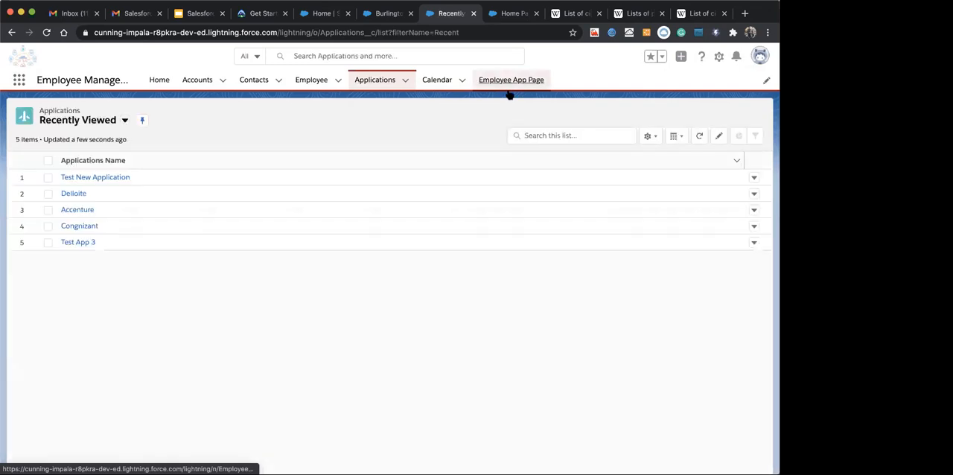
left_click(510, 84)
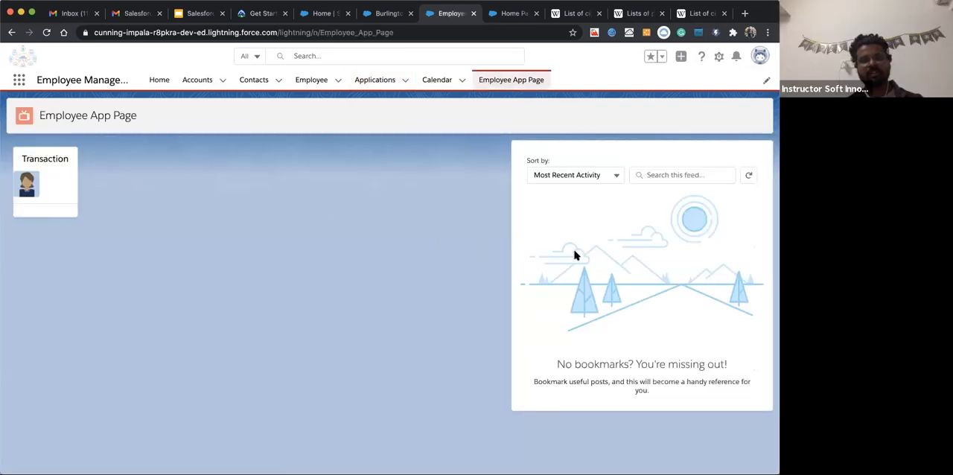
Compare the layout of the Burlington Textiles Corp of America account record with the app's Home page
left_click(206, 80)
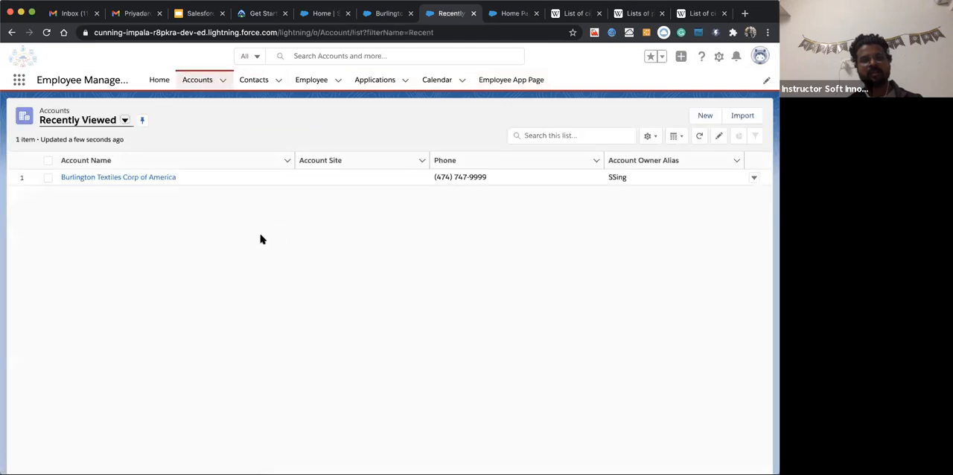
left_click(108, 179)
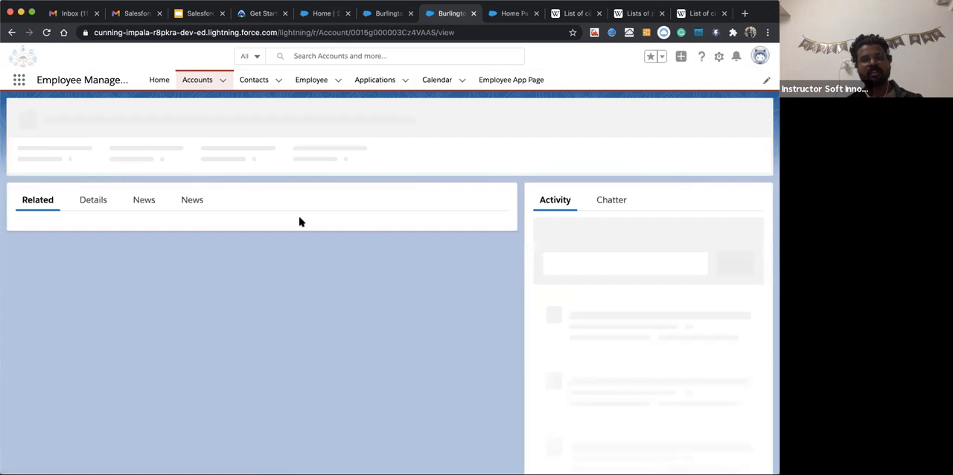
left_click(159, 80)
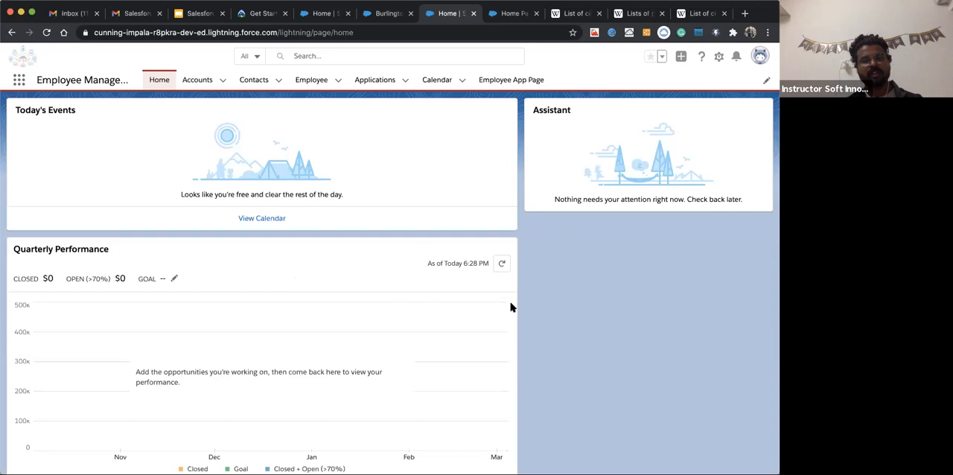
left_click(192, 79)
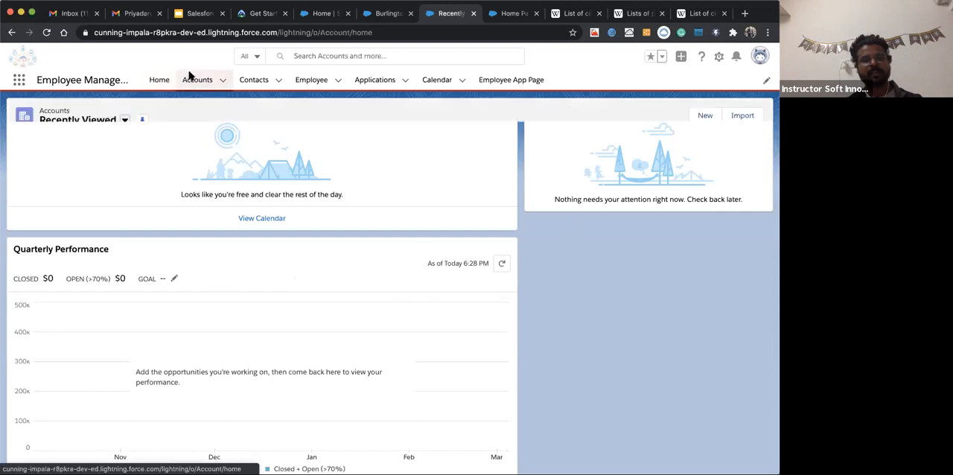
left_click(95, 178)
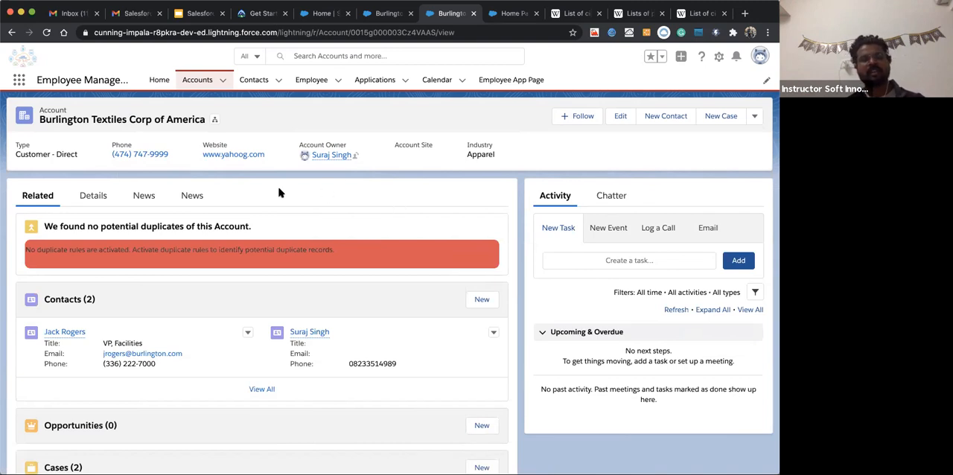
left_click(158, 80)
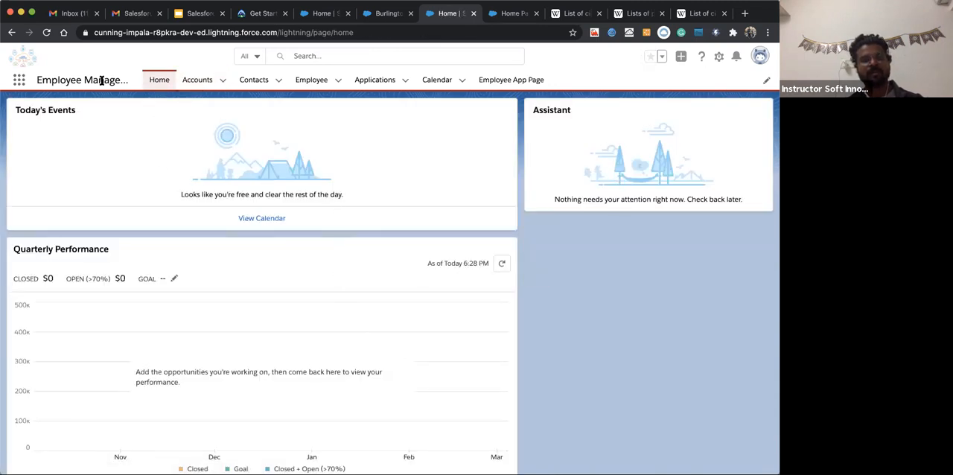
left_click(197, 82)
left_click(132, 179)
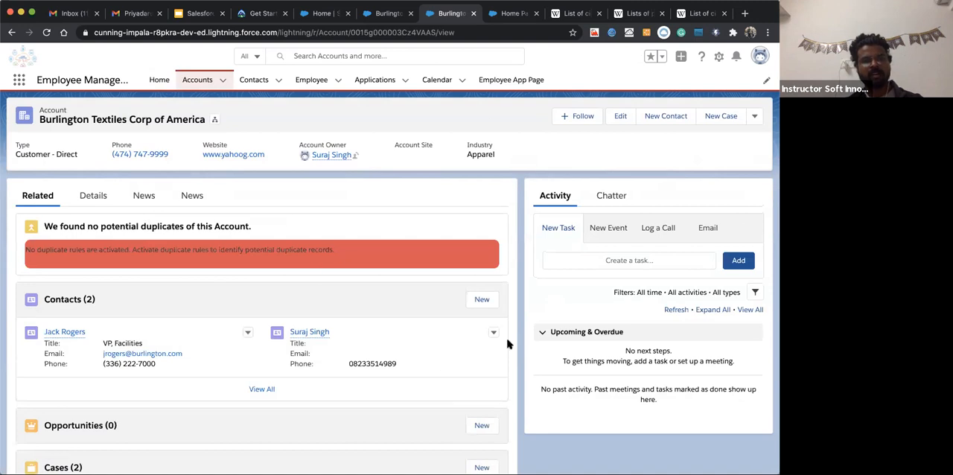
Return to Employee App Page and review its components
left_click(511, 79)
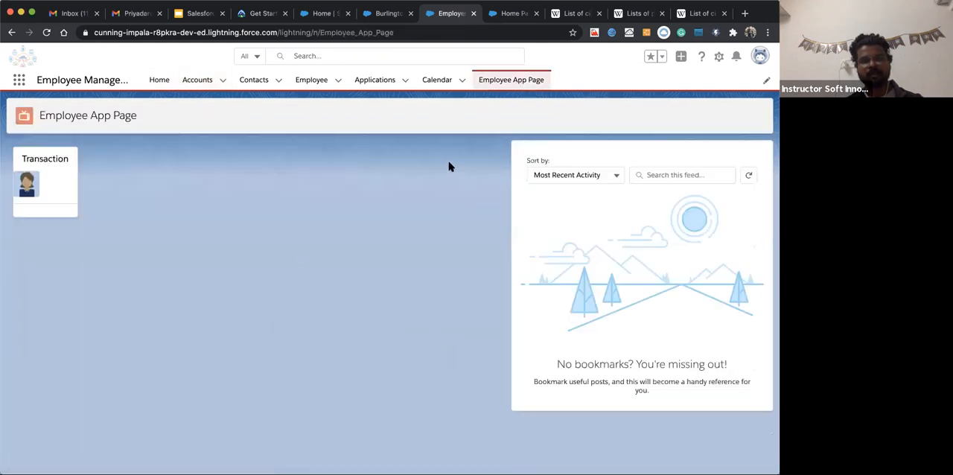
left_click(389, 14)
left_click(451, 13)
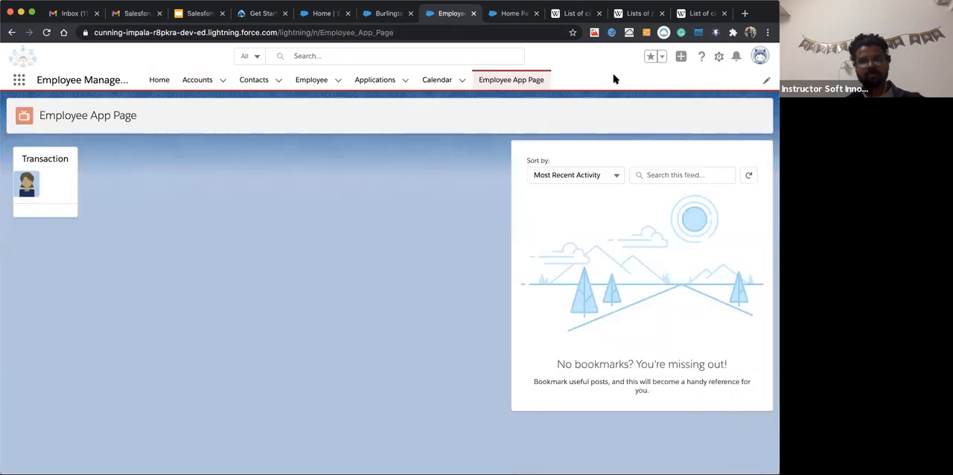
Open Setup in a separate browser tab, search for "lightni" and open the Lightning App Builder page list
left_click(719, 58)
left_click(675, 96)
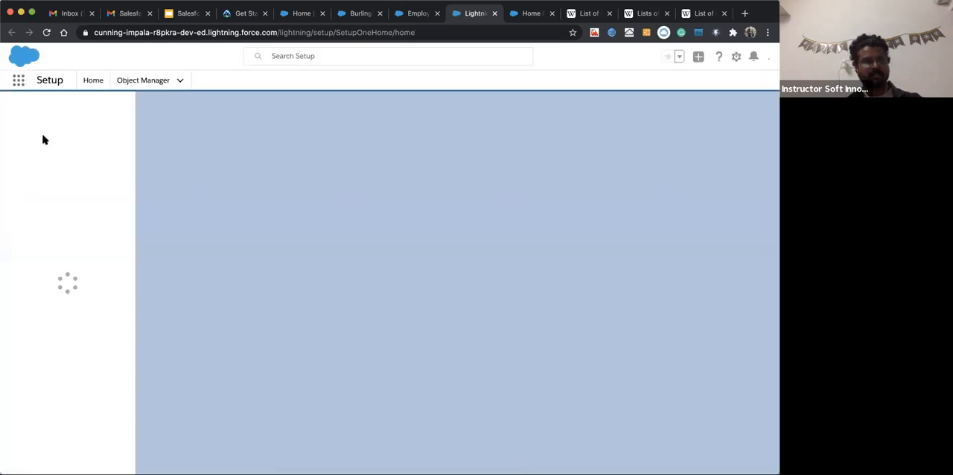
left_click(51, 109)
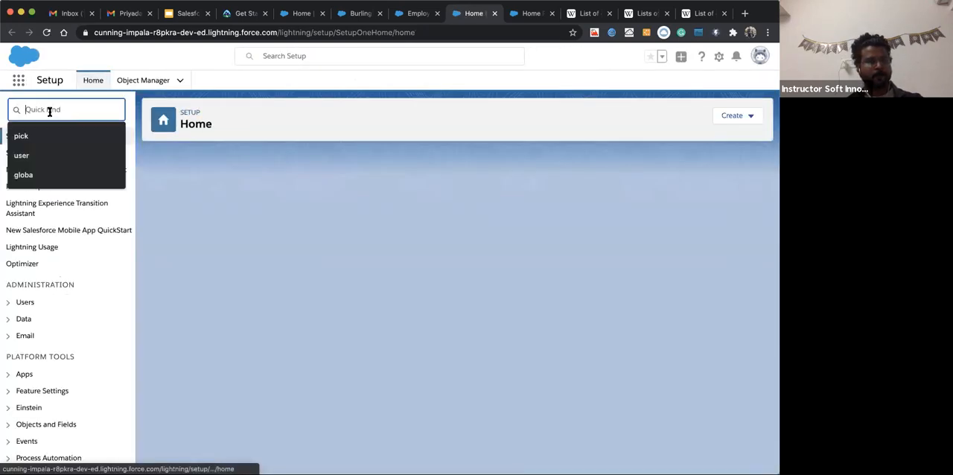
type("lightnign")
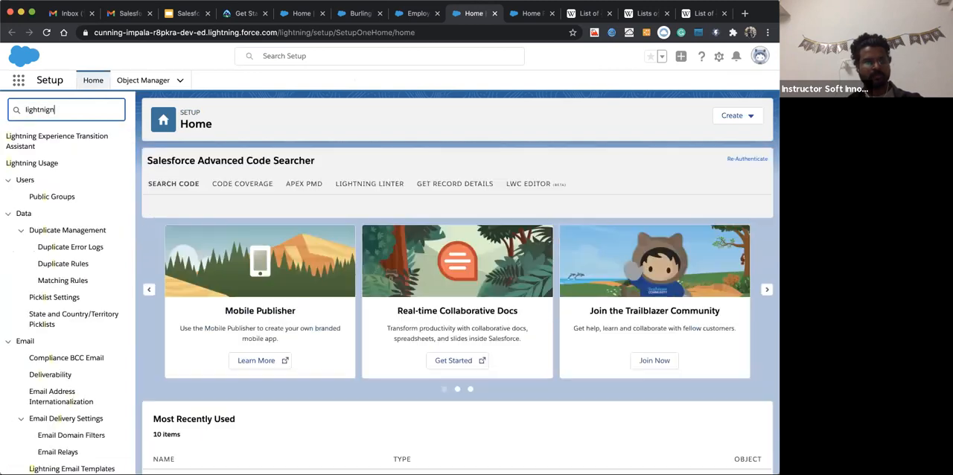
key("BackSpace")
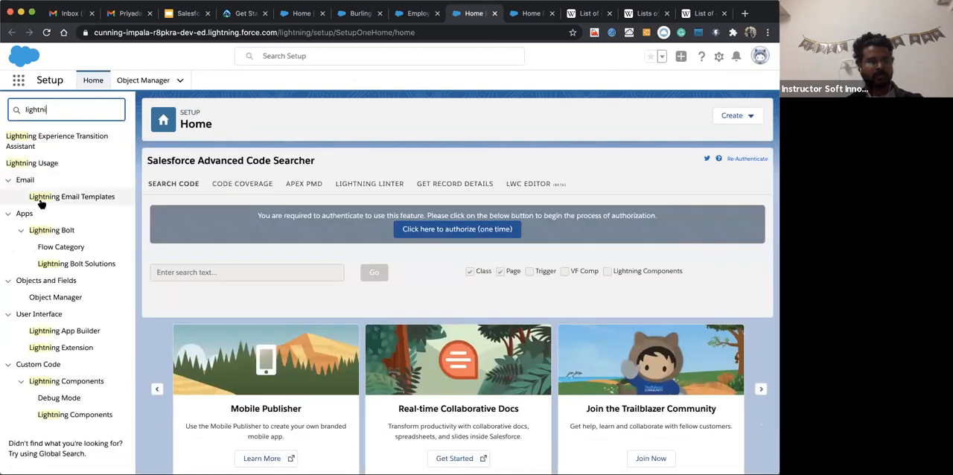
left_click(84, 332)
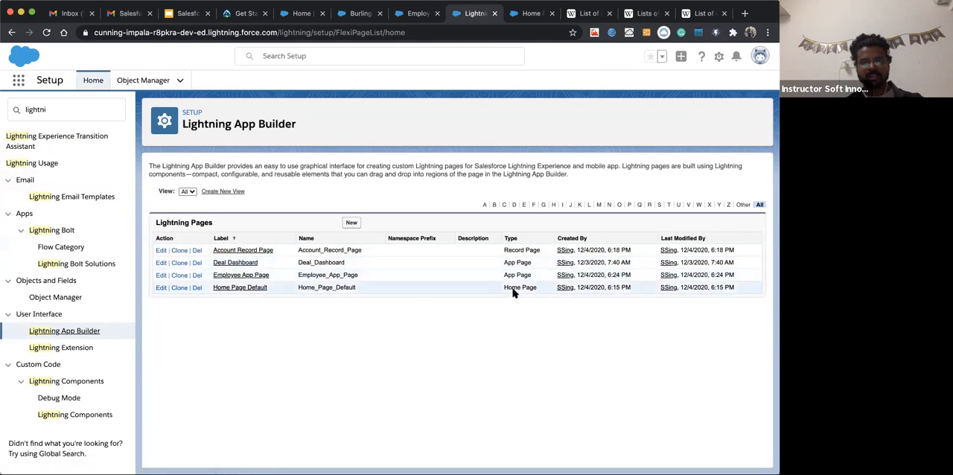
Highlight the names Home_Page_Default, Account_Record_Page and Employee_App_Page in the Lightning Pages list to review the page types
double_click(314, 287)
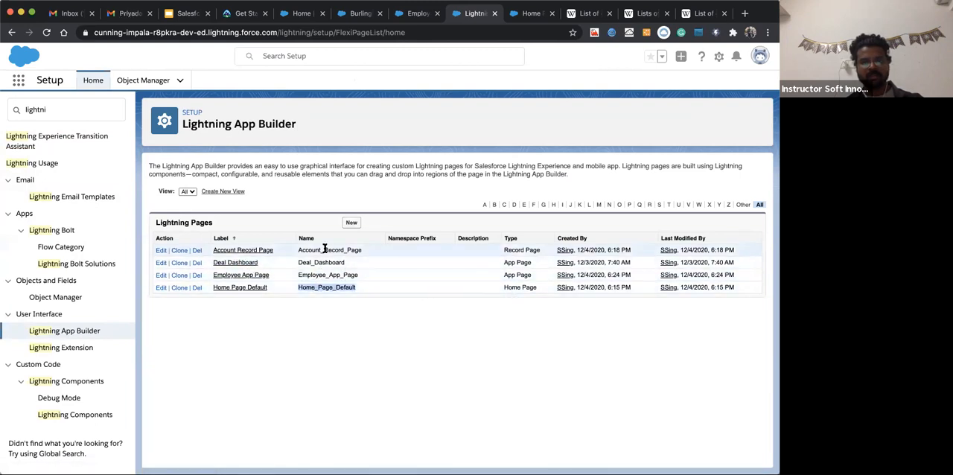
double_click(325, 250)
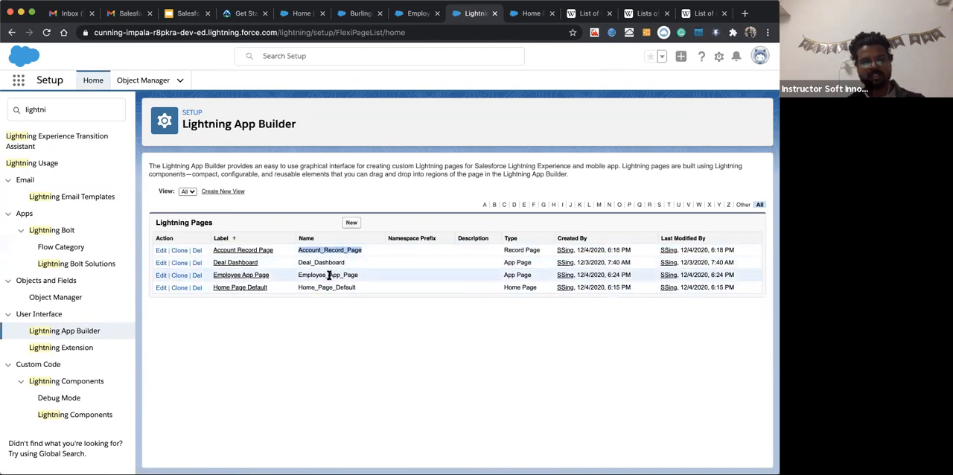
left_click(327, 274)
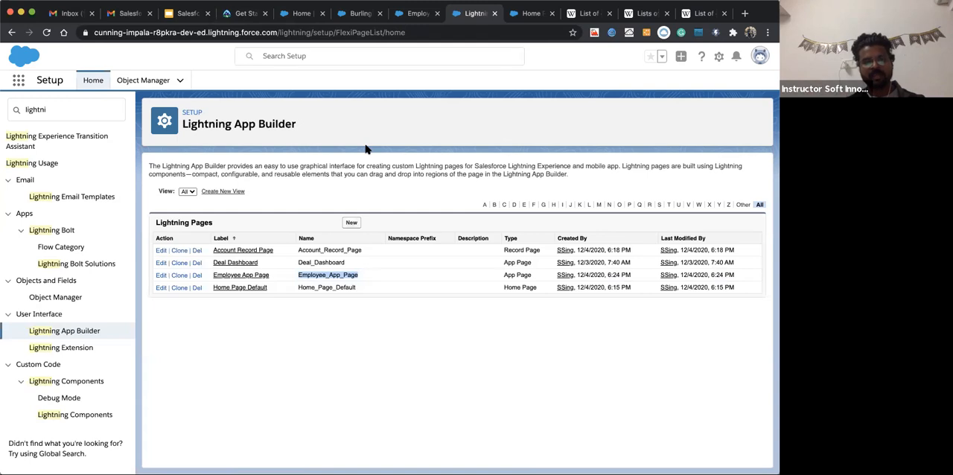
Compare the Marketing Home page, the Burlington account record and Employee App Page with the Lightning Pages list
left_click(359, 14)
left_click(297, 15)
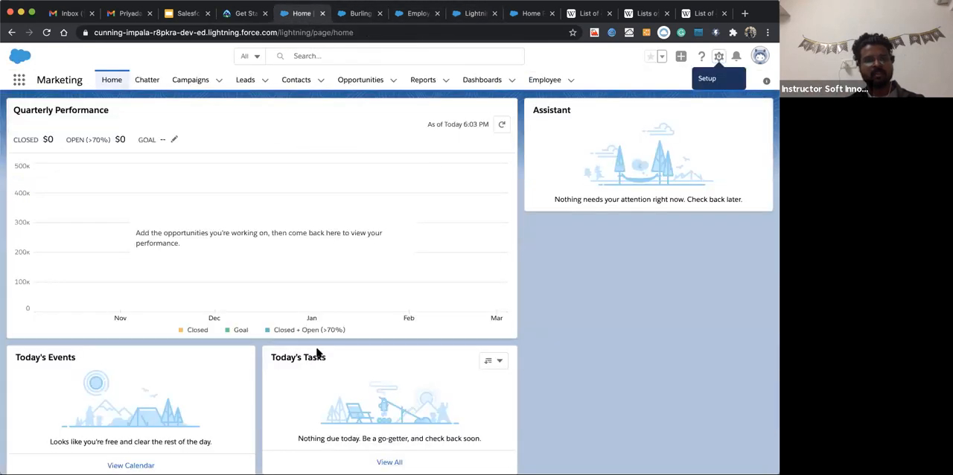
left_click(356, 14)
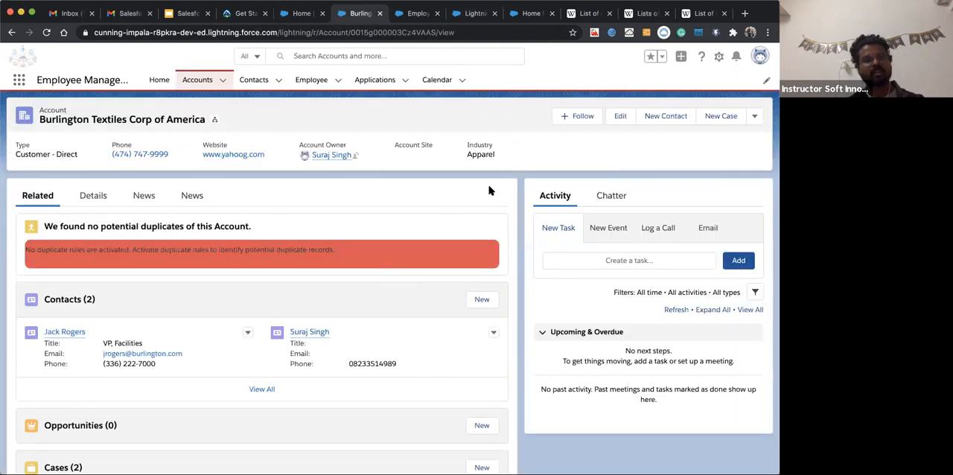
left_click(466, 14)
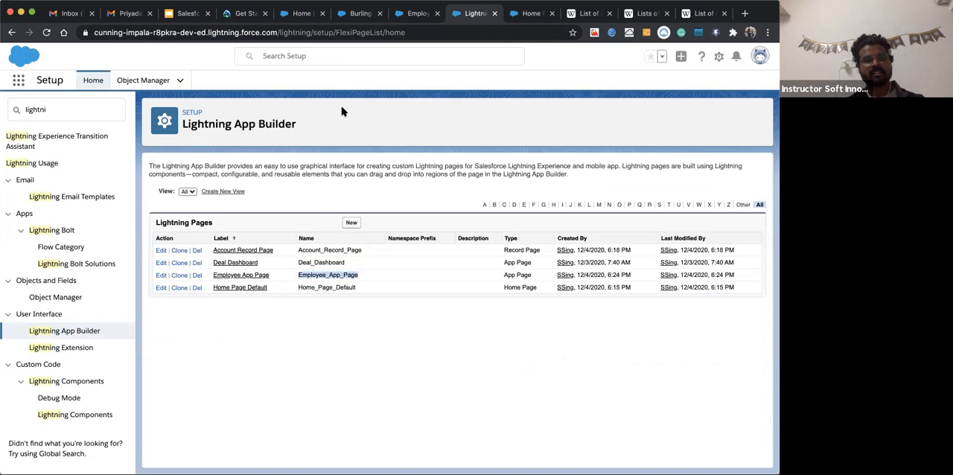
left_click(415, 13)
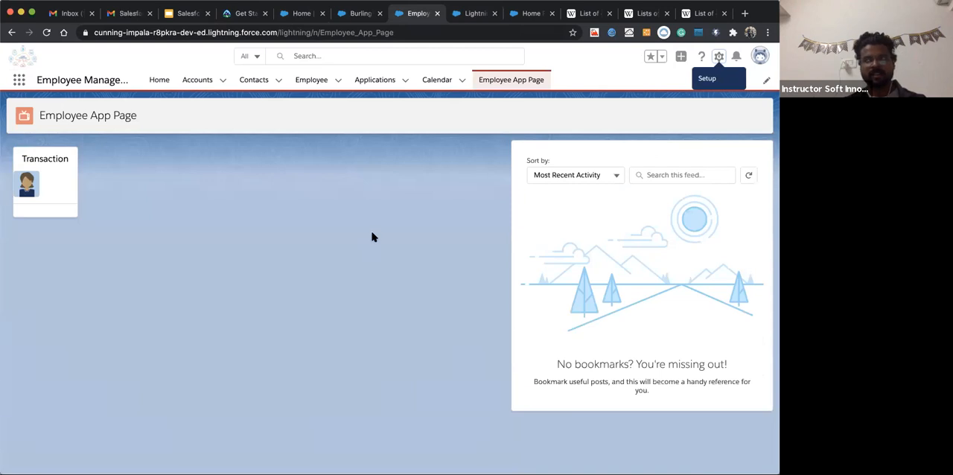
left_click(355, 14)
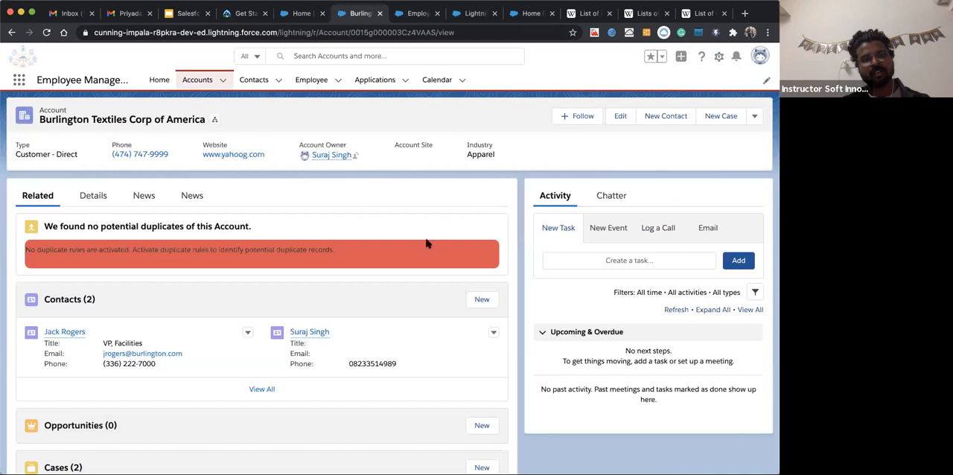
left_click(301, 13)
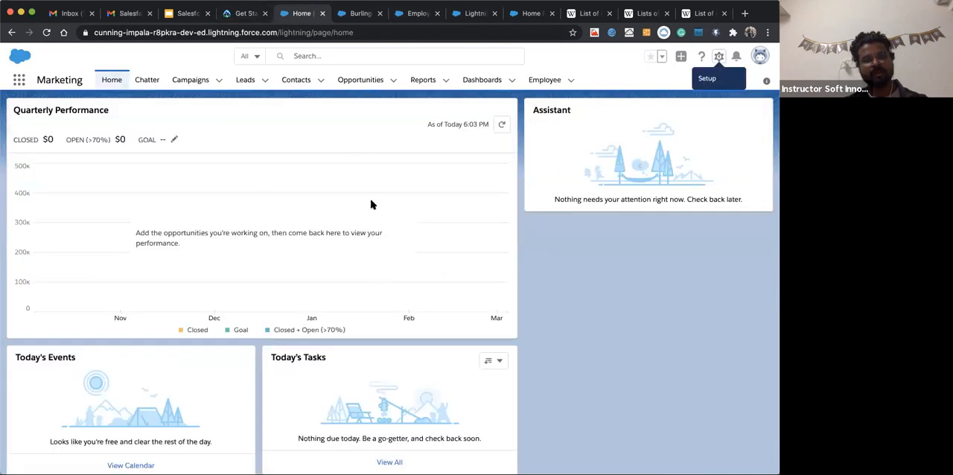
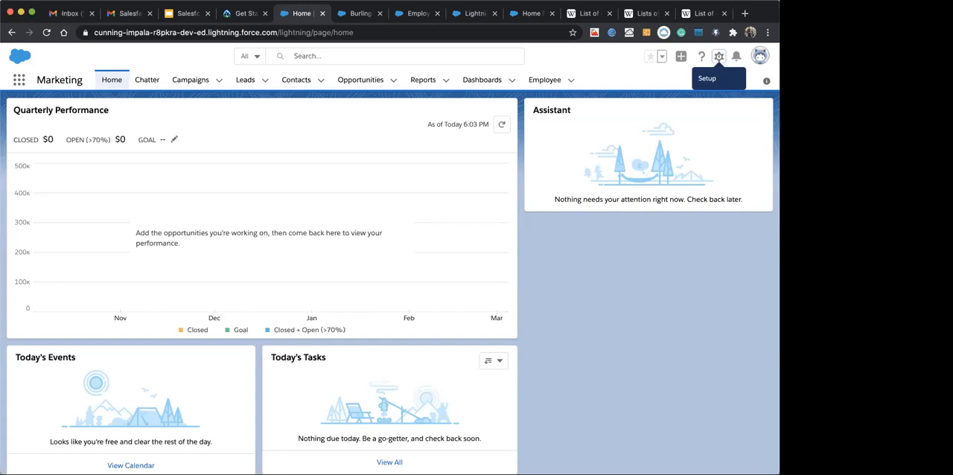
Switch to the Salesforce Training Day Six presentation in Google Slides and show the Agenda slide
left_click(129, 14)
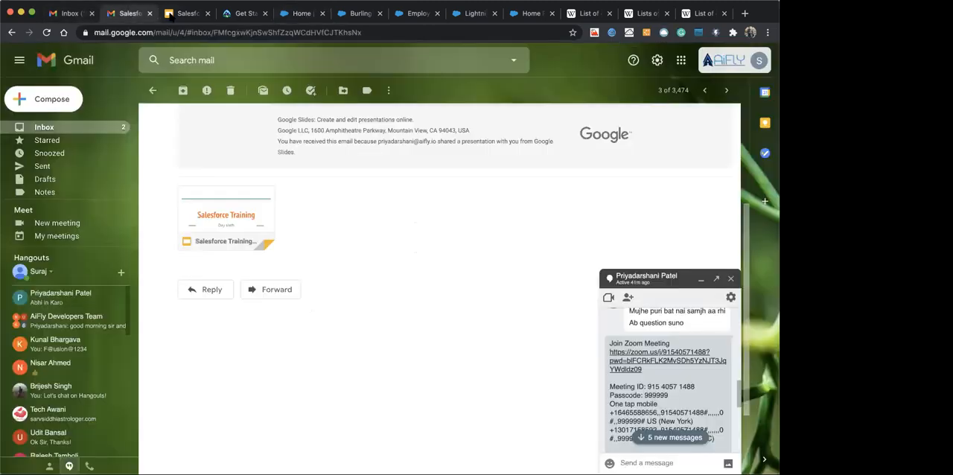
left_click(170, 16)
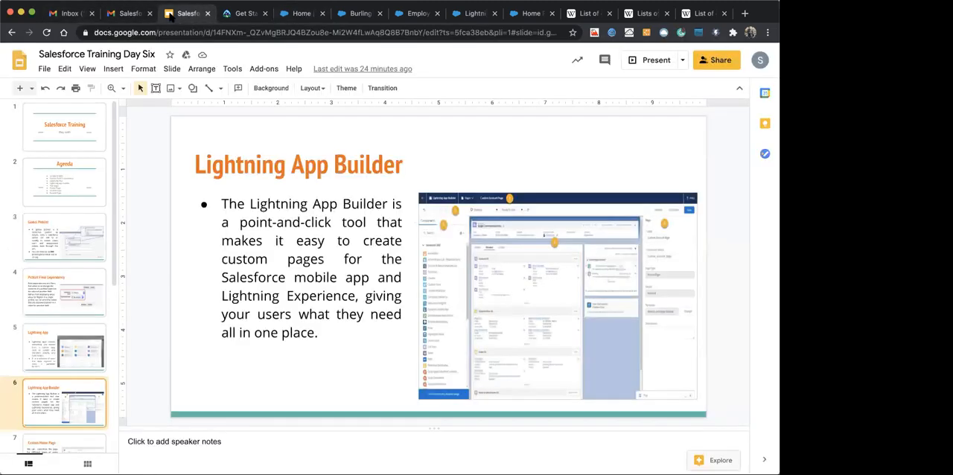
left_click(43, 190)
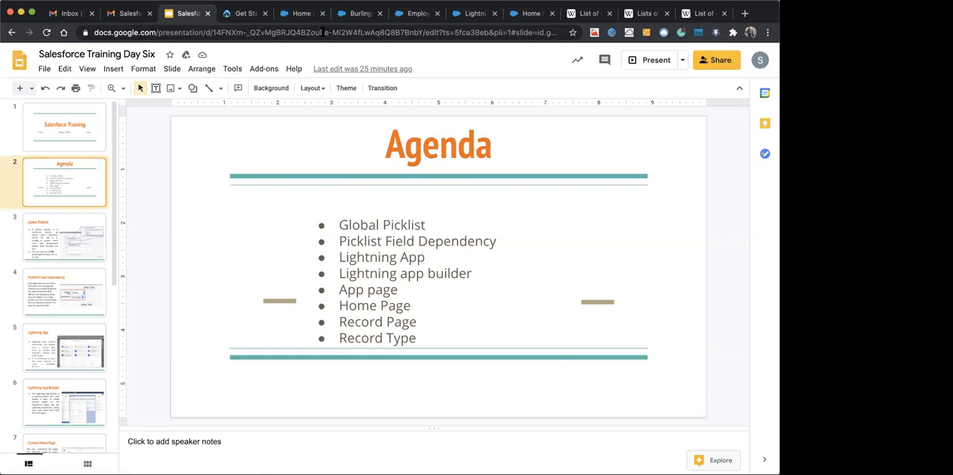
Return to the Salesforce Marketing app and open the first employee record in the Recently Viewed Employee list
left_click(302, 14)
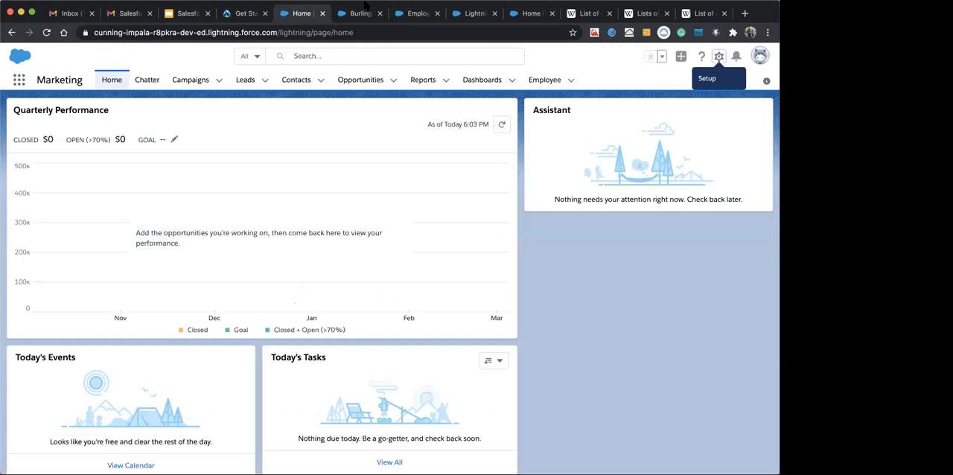
left_click(542, 80)
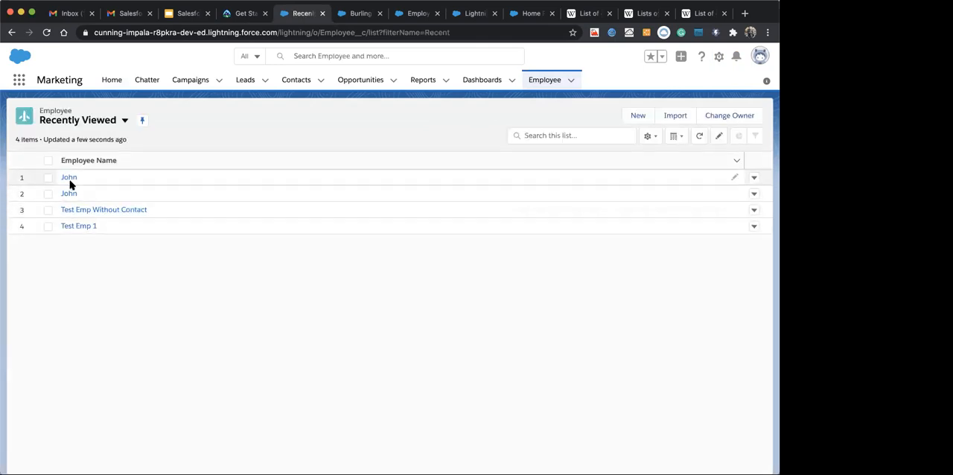
left_click(67, 179)
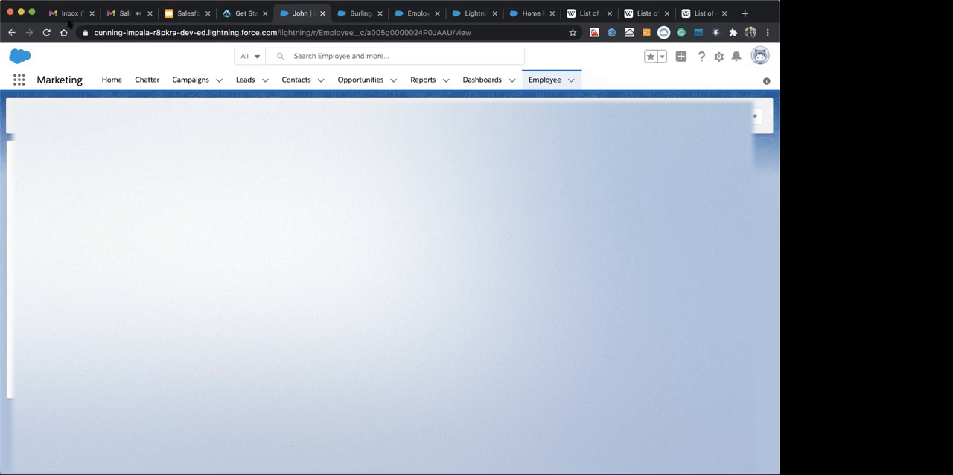
left_click(118, 14)
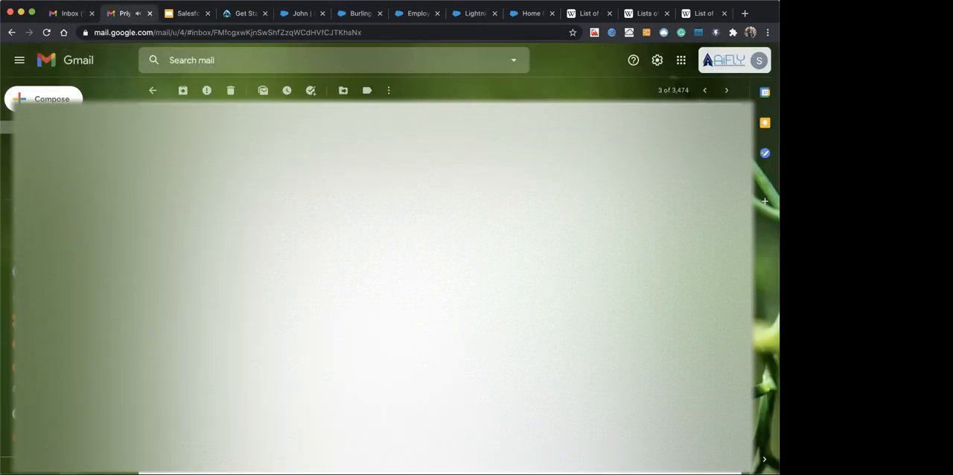
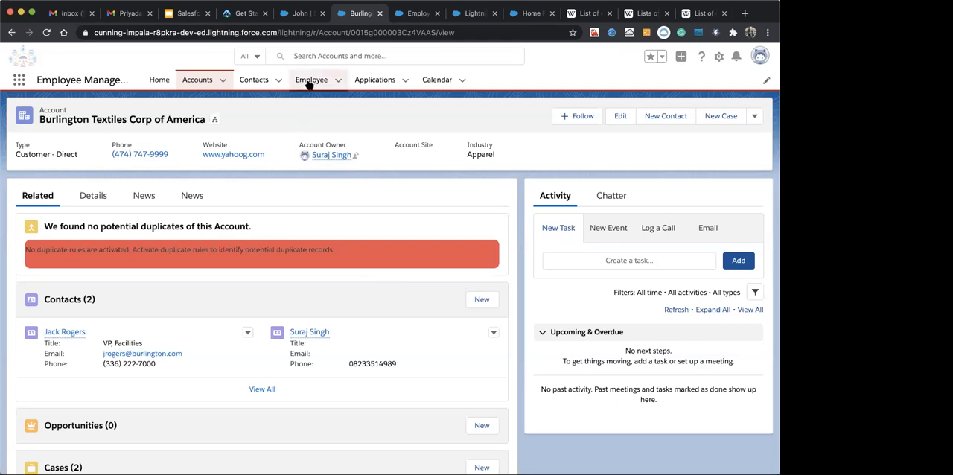
Open the first contact in the Recently Viewed Contacts list and display its Details
left_click(253, 80)
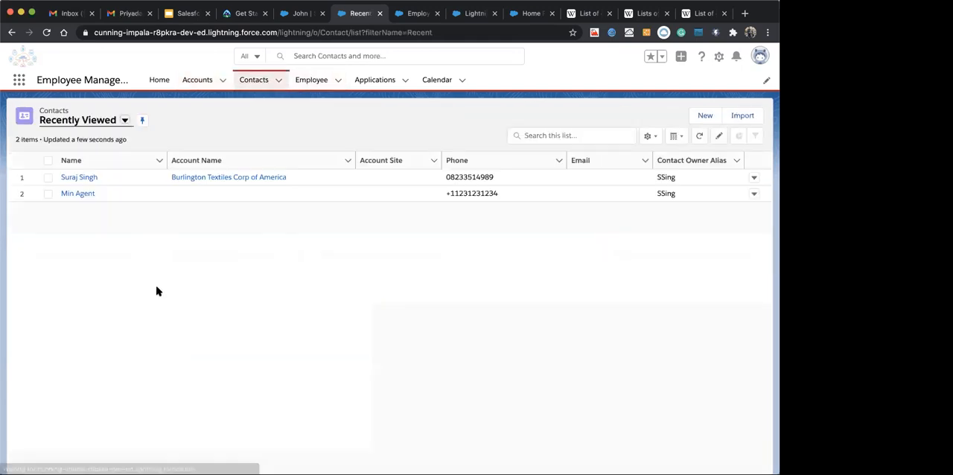
left_click(71, 179)
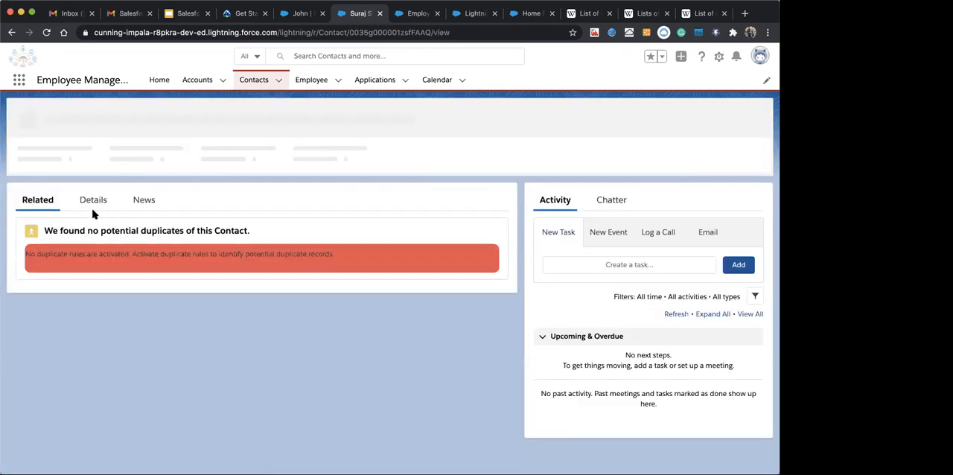
left_click(93, 207)
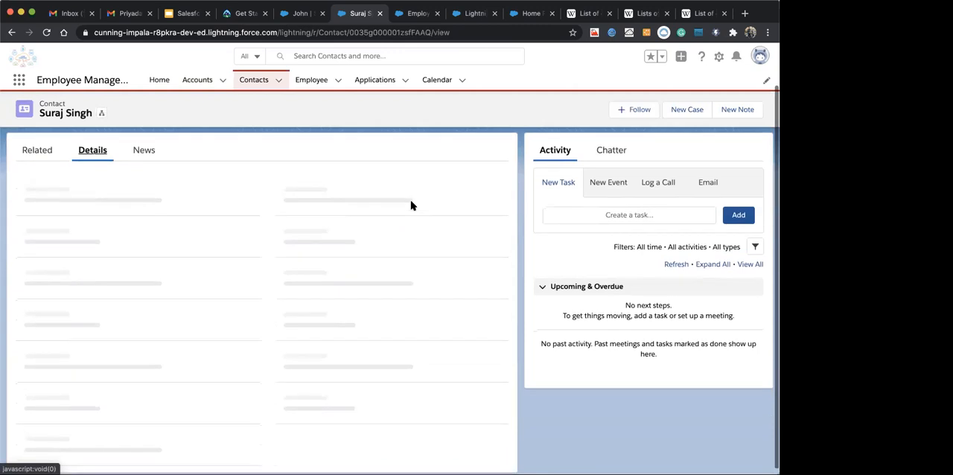
scroll(411, 205, "down", 2)
scroll(411, 205, "up", 1)
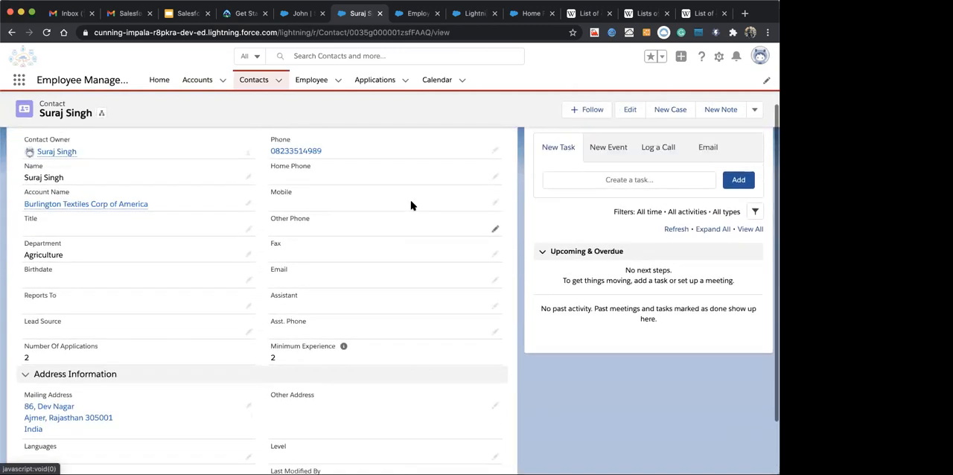
scroll(411, 205, "down", 3)
scroll(411, 206, "up", 3)
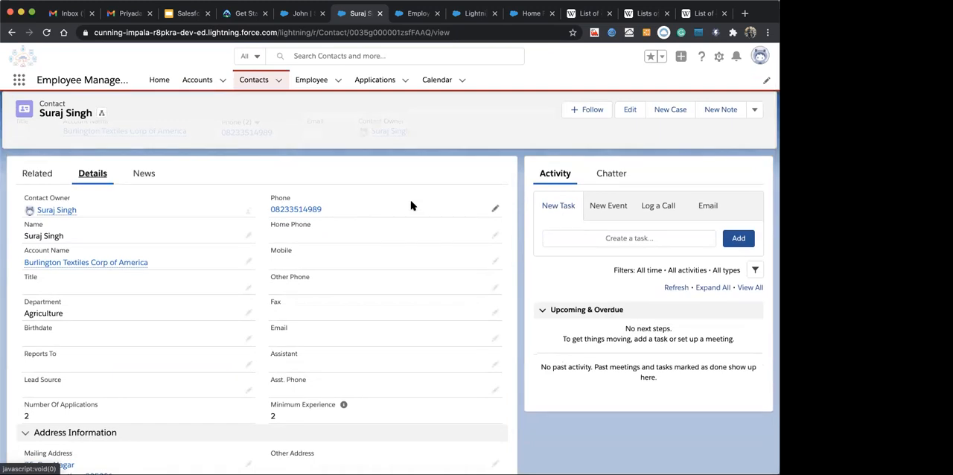
scroll(397, 216, "up", 1)
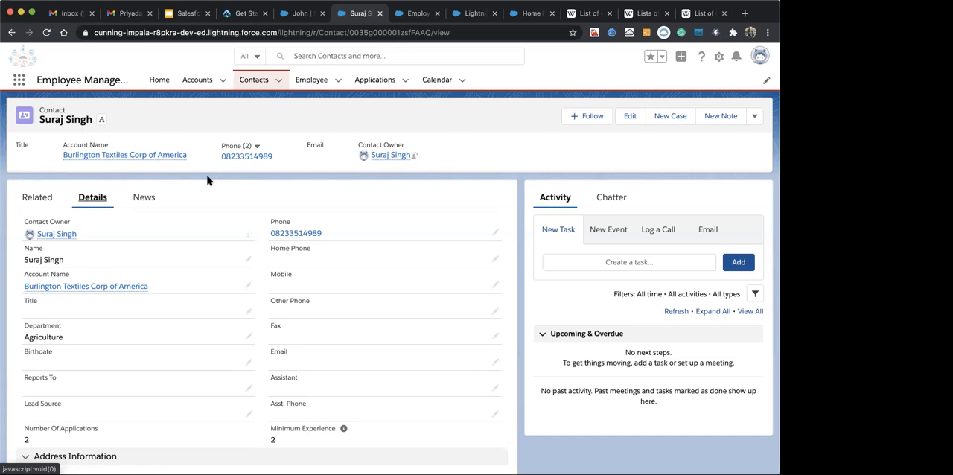
Review the contact's detail fields down to Address Information and highlight the full Mailing Address value
scroll(230, 348, "down", 2)
scroll(226, 309, "down", 2)
scroll(225, 310, "down", 2)
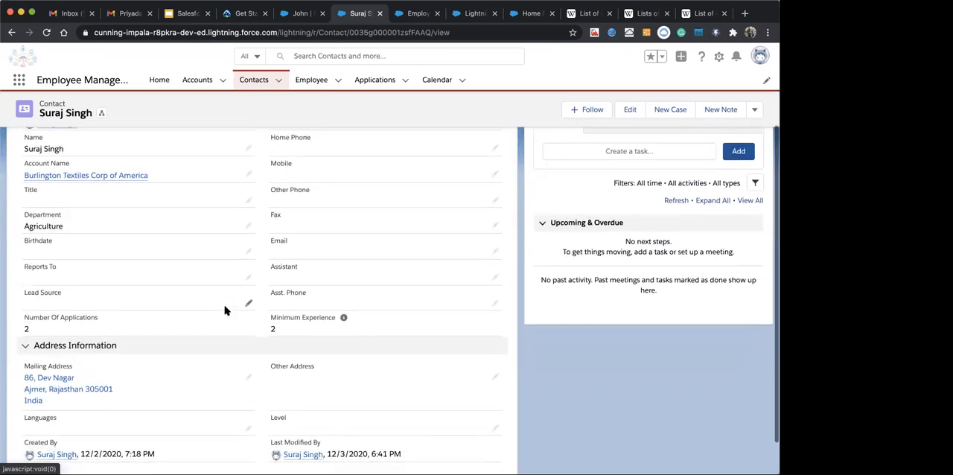
scroll(226, 312, "down", 1)
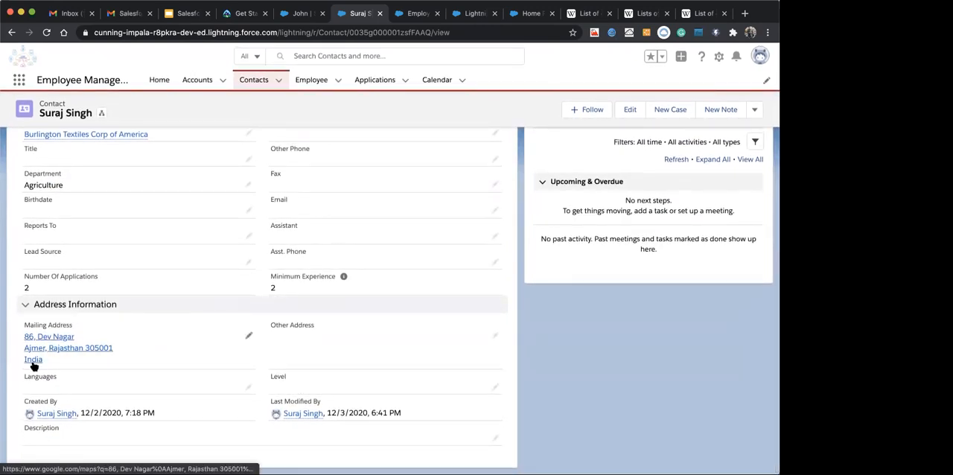
left_click_drag(18, 337, 53, 360)
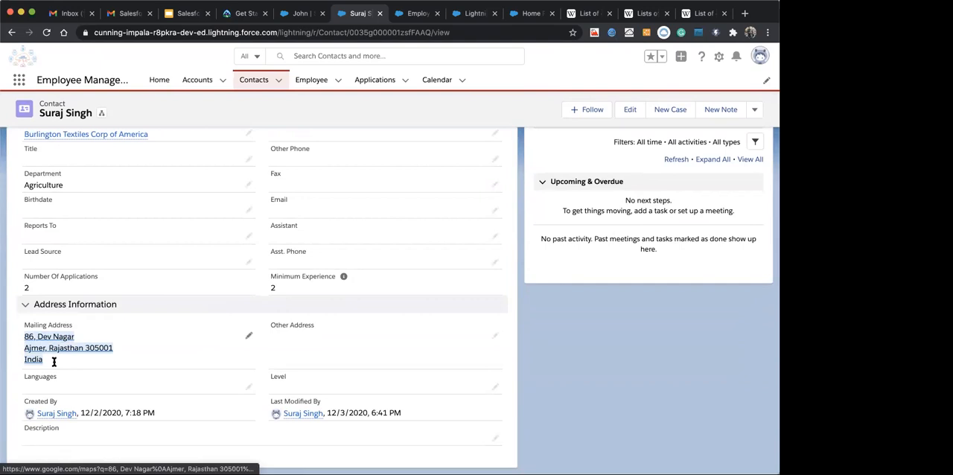
scroll(155, 361, "up", 1)
scroll(155, 361, "down", 1)
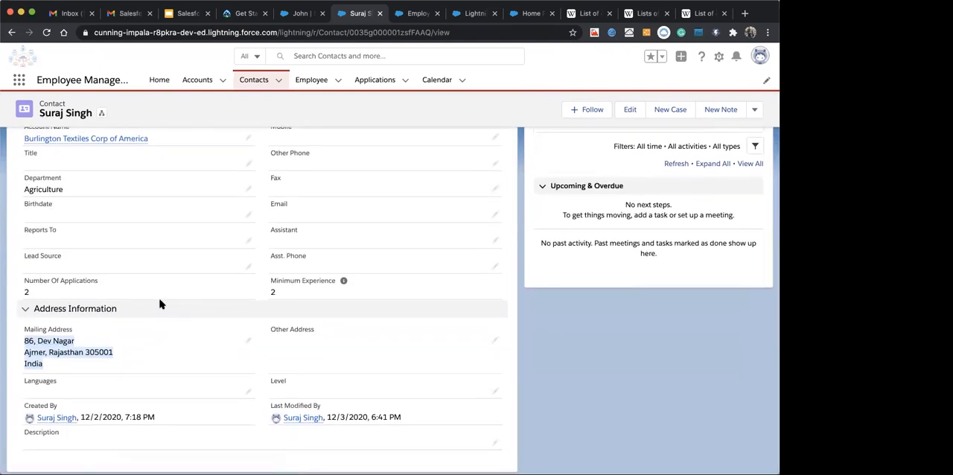
Examine the contact's name, account, department, phone and address fields across the Details and Address Information sections
scroll(159, 302, "up", 1)
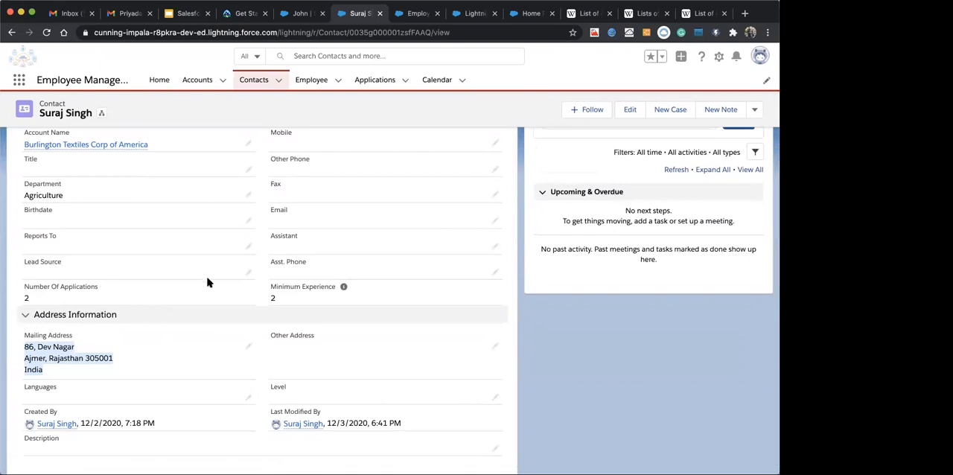
scroll(207, 280, "up", 1)
scroll(207, 281, "up", 2)
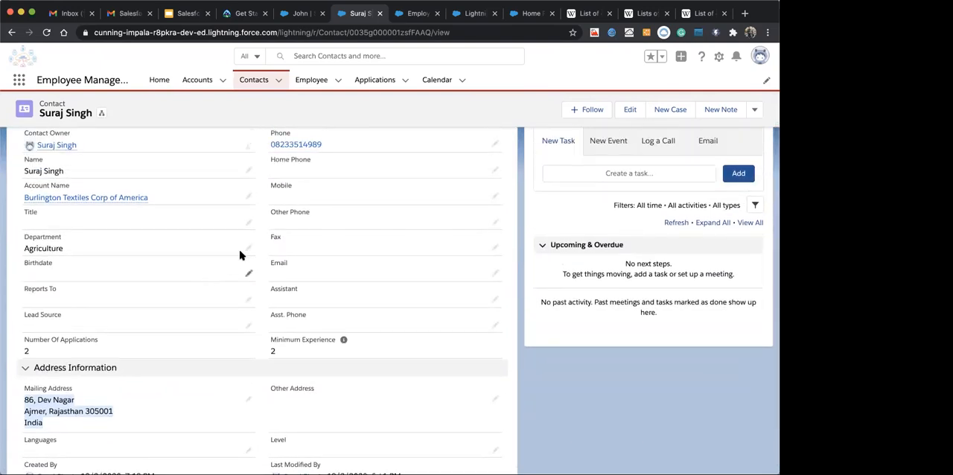
scroll(239, 255, "down", 1)
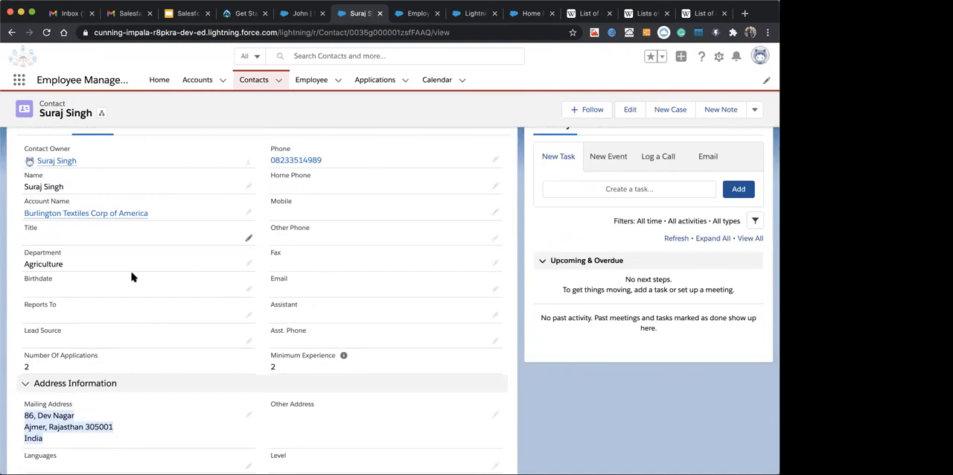
scroll(144, 337, "down", 2)
scroll(144, 337, "down", 1)
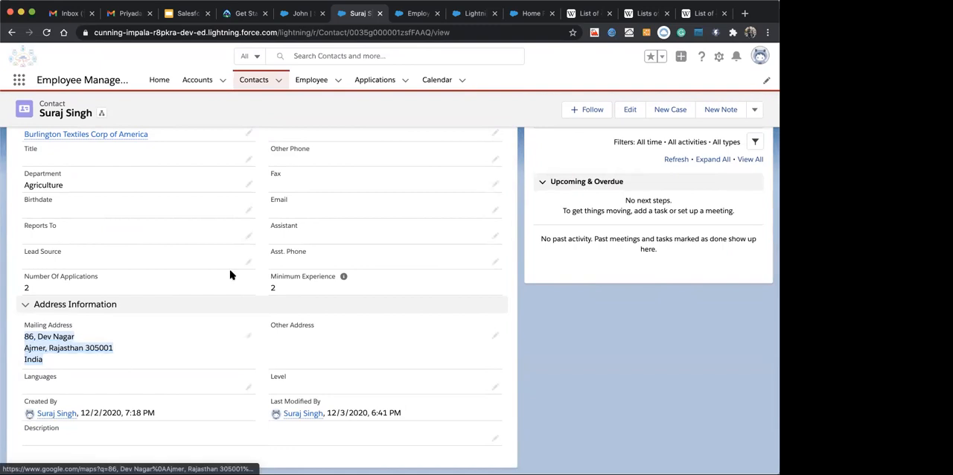
scroll(230, 274, "up", 2)
scroll(230, 274, "up", 1)
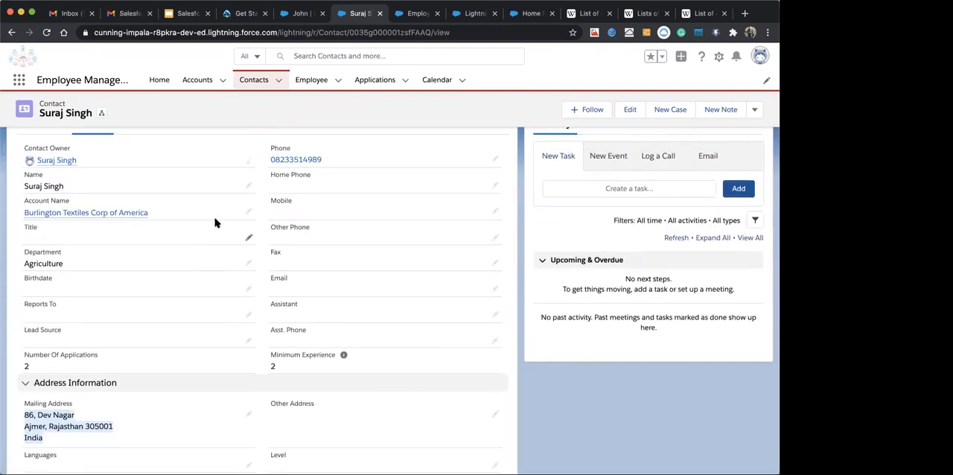
scroll(49, 410, "down", 1)
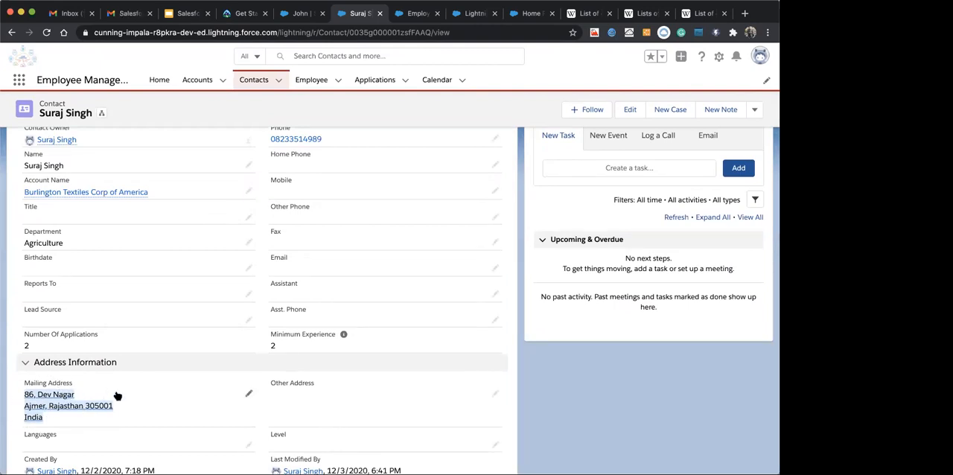
scroll(123, 373, "up", 1)
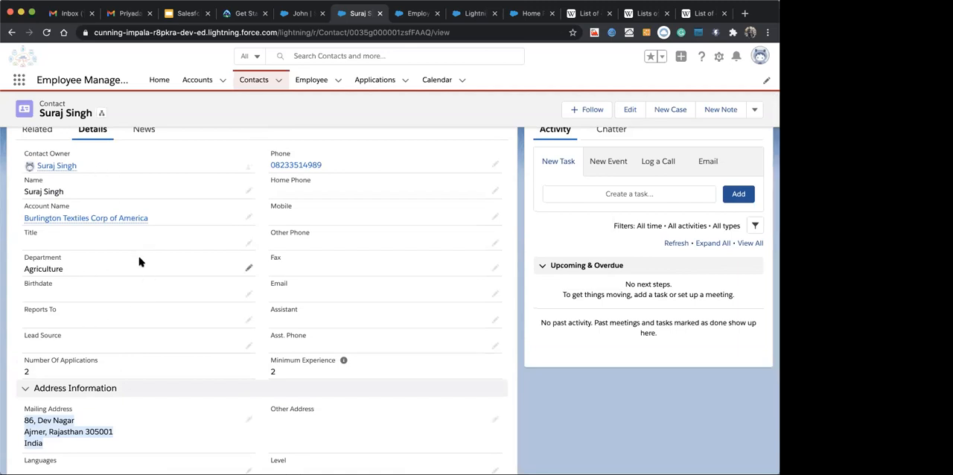
scroll(113, 366, "down", 2)
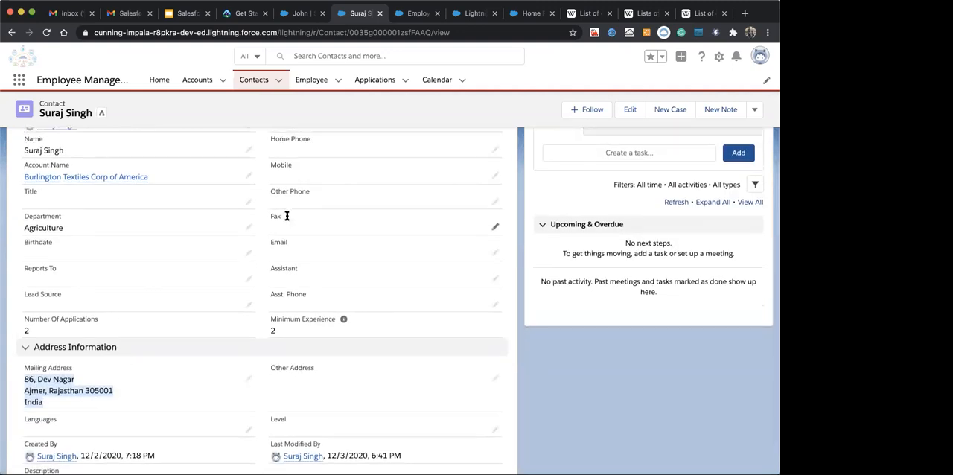
scroll(289, 211, "up", 1)
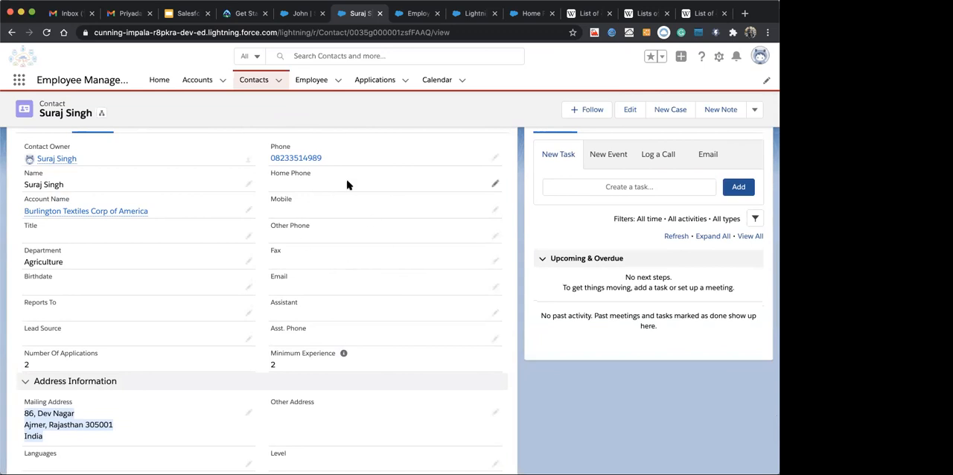
scroll(123, 205, "up", 1)
scroll(127, 197, "down", 1)
mouse_move(132, 194)
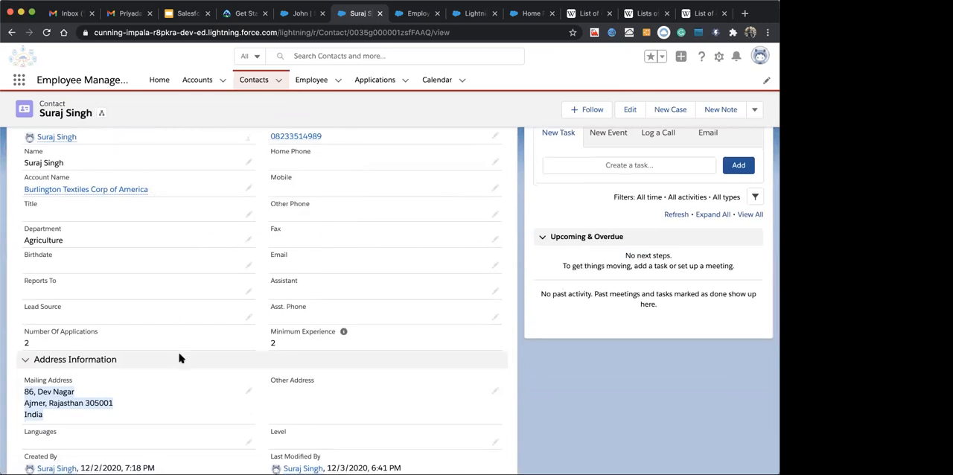
scroll(181, 359, "down", 1)
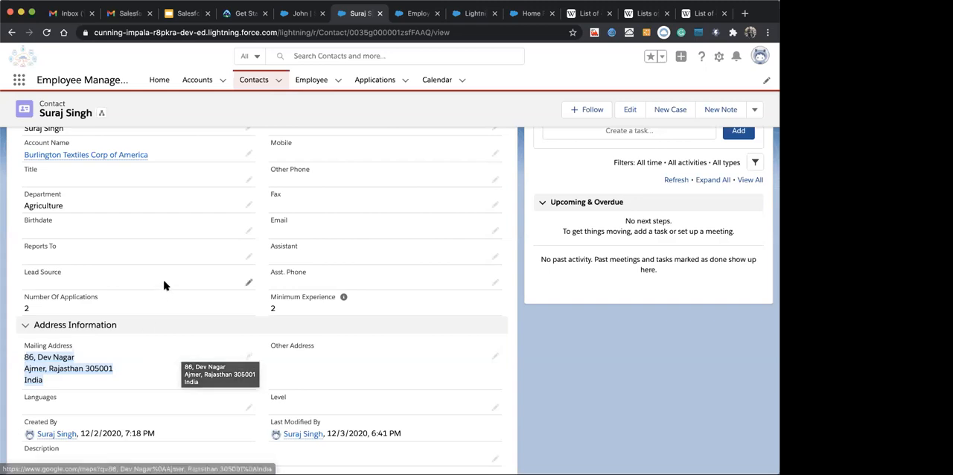
scroll(166, 283, "up", 2)
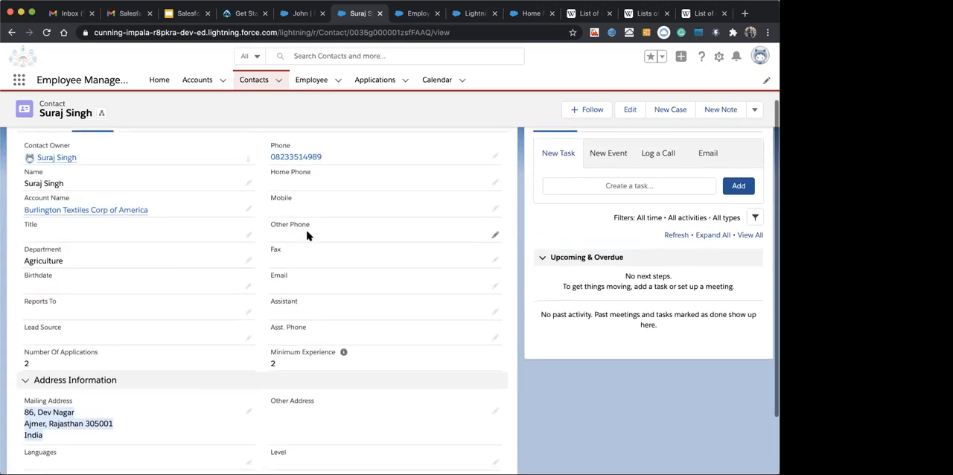
scroll(297, 328, "down", 2)
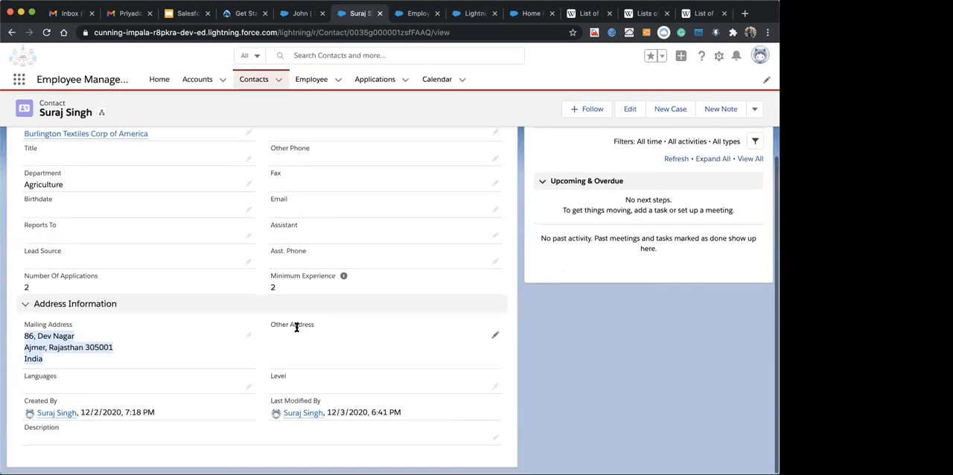
scroll(60, 300, "up", 2)
scroll(59, 300, "up", 2)
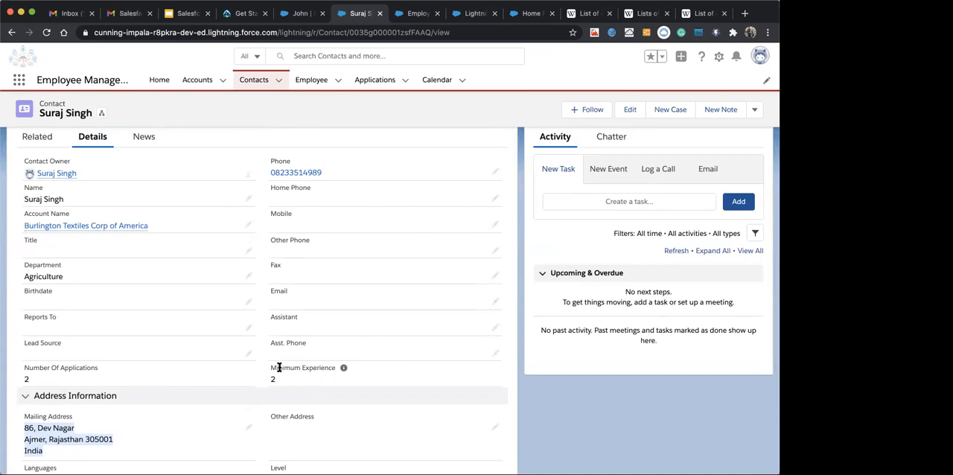
Highlight the Minimum Experience field label and review the contact detail fields around it
left_click_drag(272, 368, 342, 370)
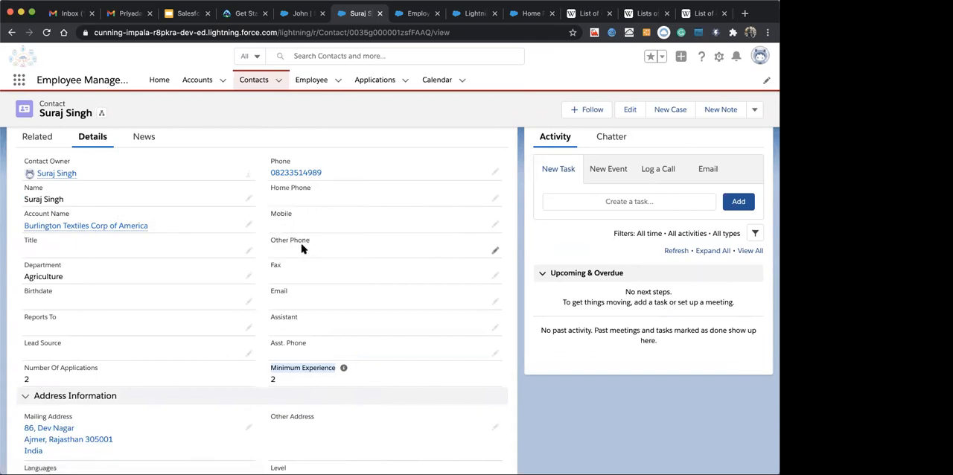
scroll(306, 245, "down", 1)
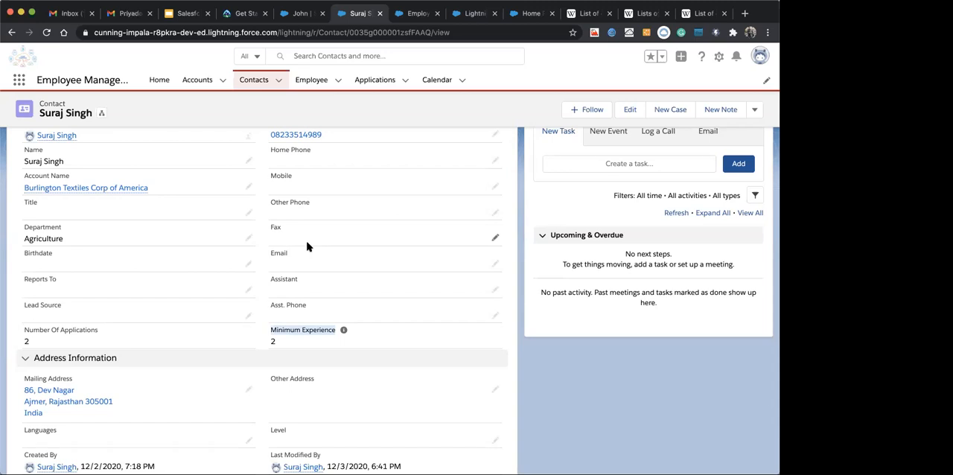
scroll(307, 246, "up", 3)
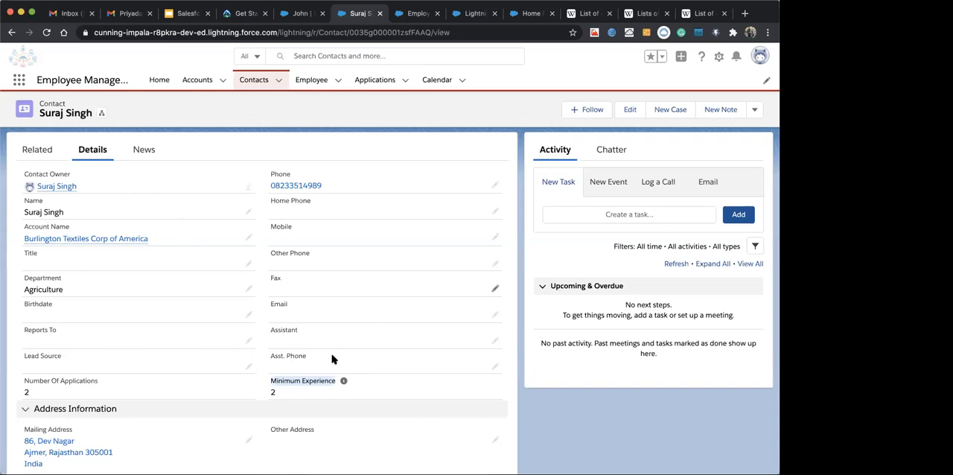
scroll(361, 336, "down", 1)
scroll(361, 336, "down", 3)
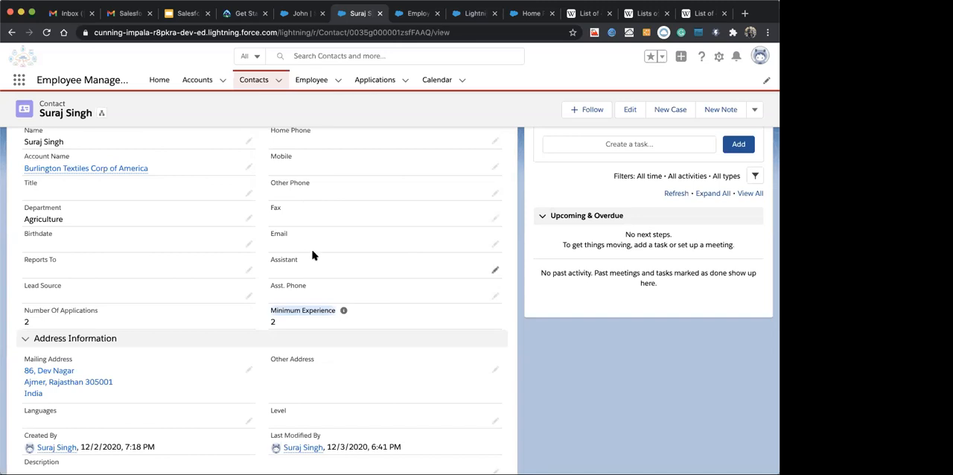
scroll(311, 265, "up", 2)
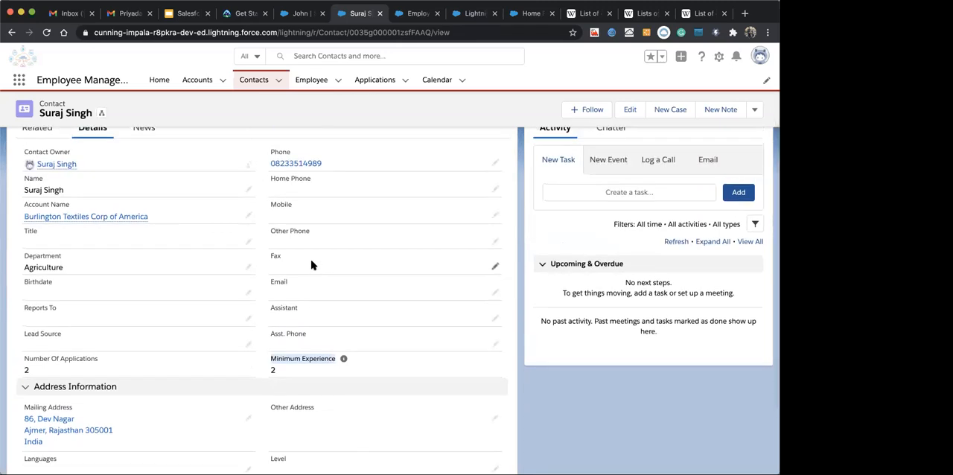
scroll(367, 233, "up", 1)
scroll(368, 233, "up", 2)
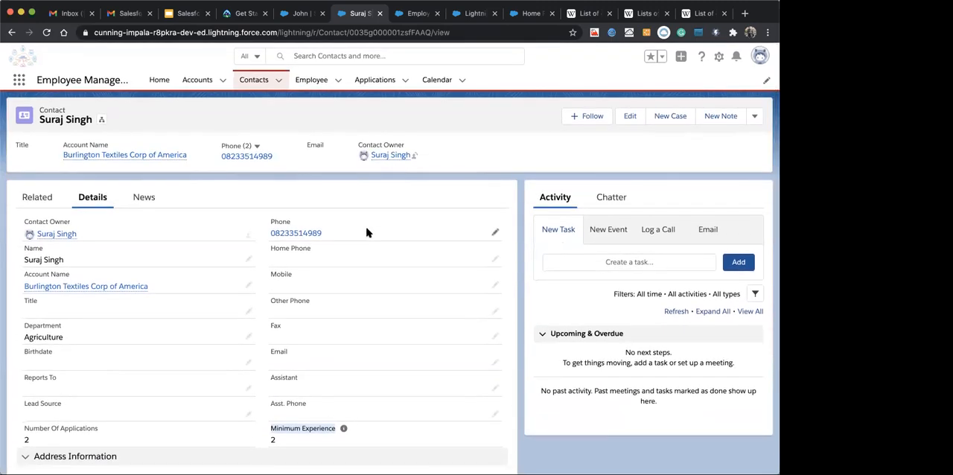
scroll(351, 273, "down", 2)
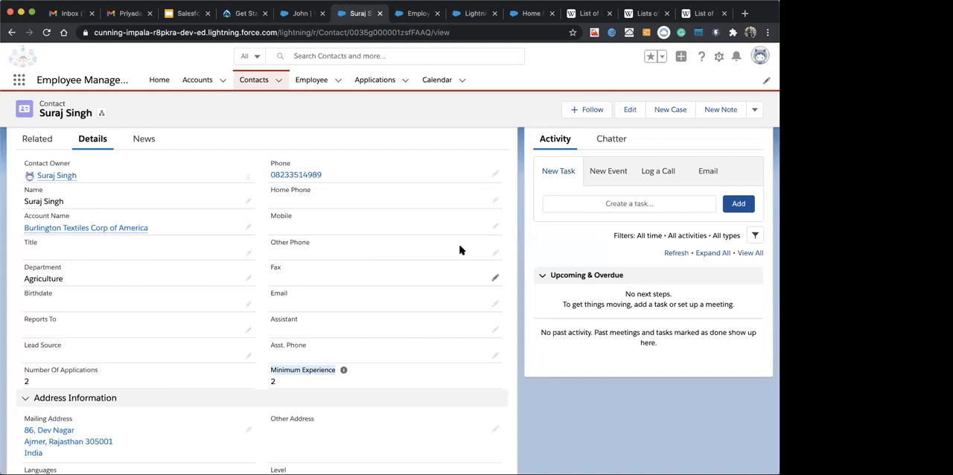
Open the contact's details for inline editing from the Department field and view the Lead Source picklist options without changing the selection
left_click(249, 280)
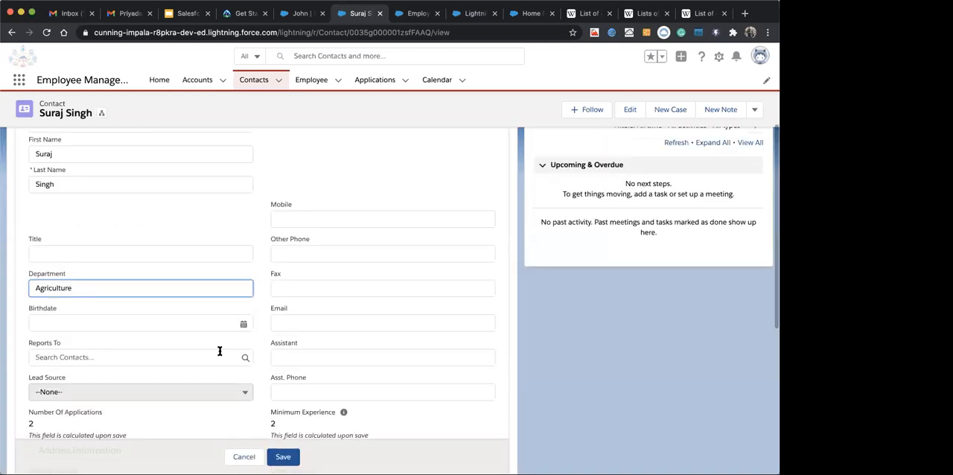
scroll(232, 234, "up", 1)
scroll(146, 229, "up", 1)
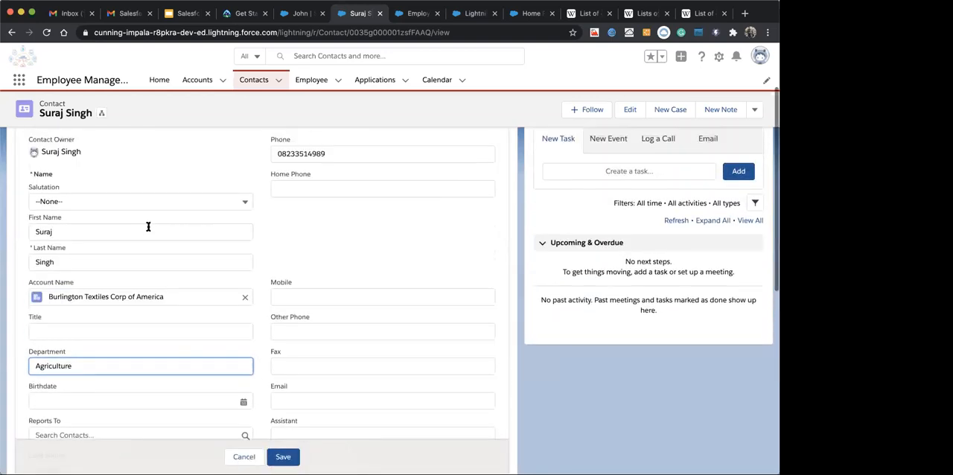
scroll(134, 283, "down", 4)
left_click(148, 321)
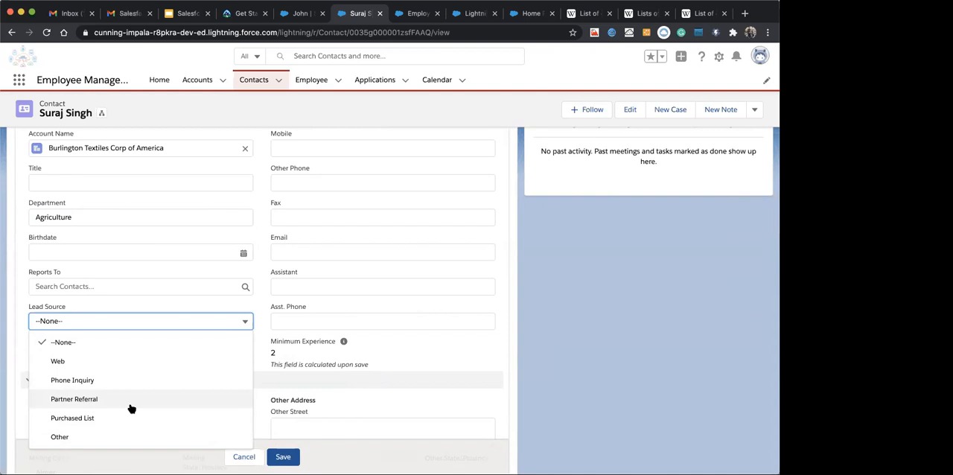
left_click(317, 360)
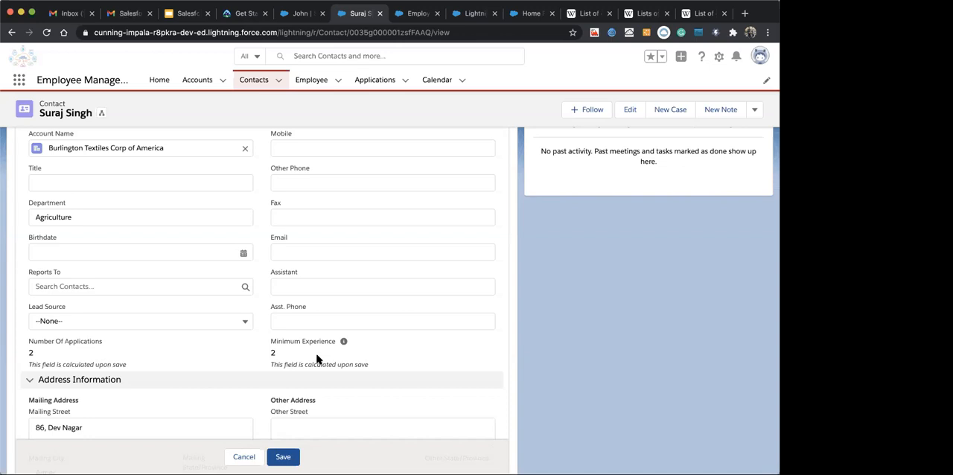
Leave the contact's edit form without saving and return to the list of recently viewed contacts
scroll(361, 224, "up", 5)
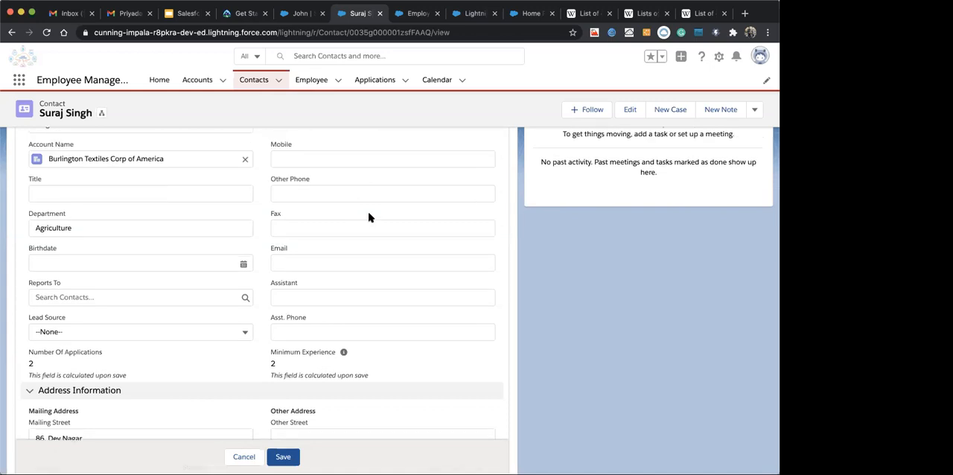
scroll(326, 292, "up", 3)
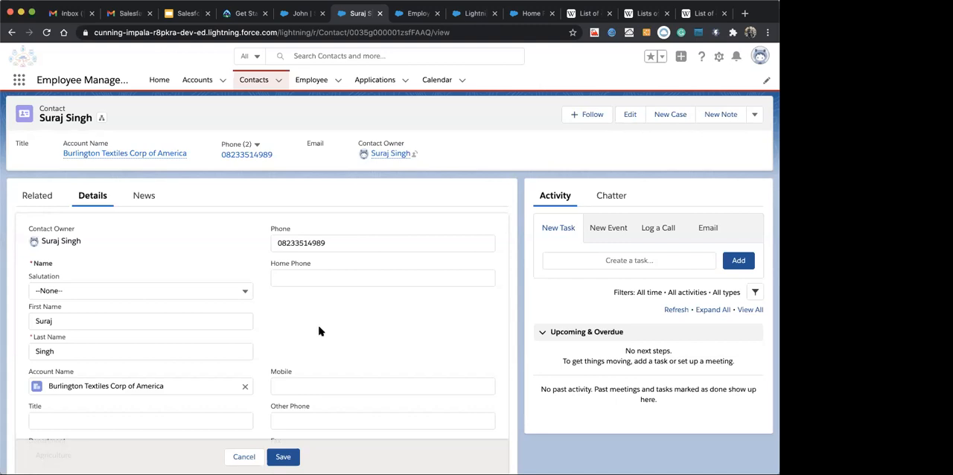
left_click(313, 80)
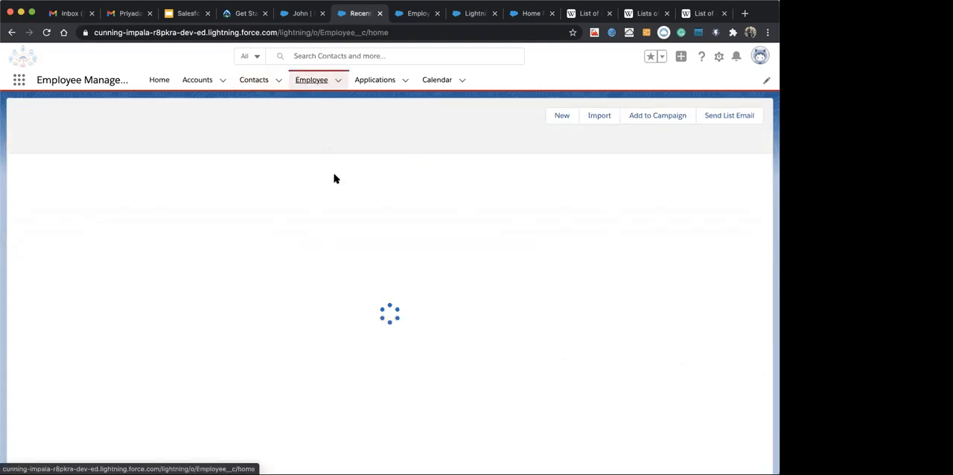
left_click(251, 83)
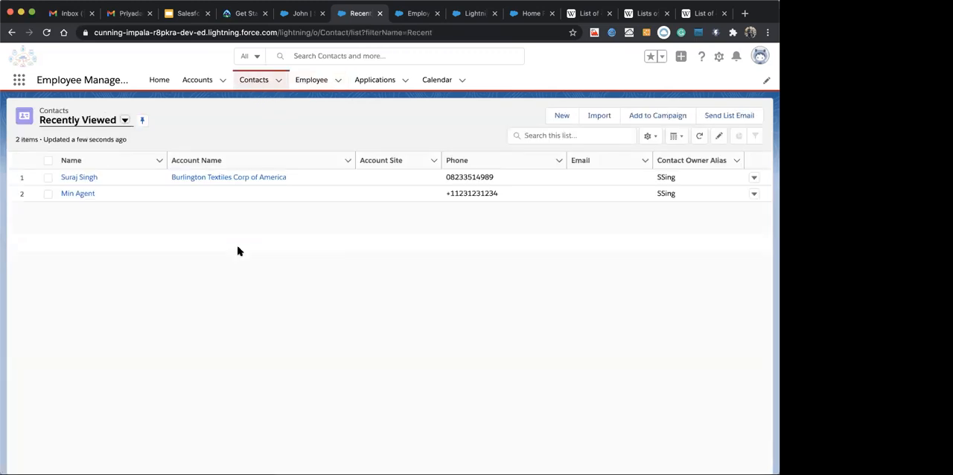
left_click(251, 80)
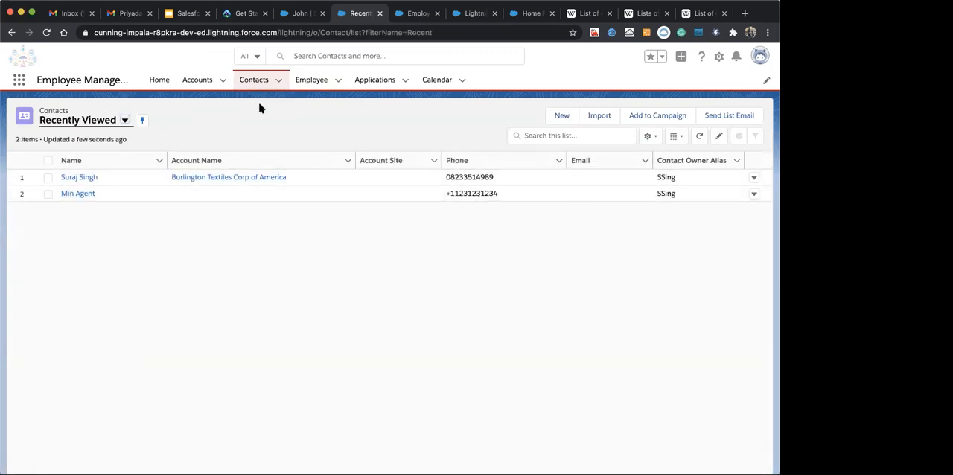
Open the Contact object's setup in Object Manager and go to its Record Types
left_click(718, 59)
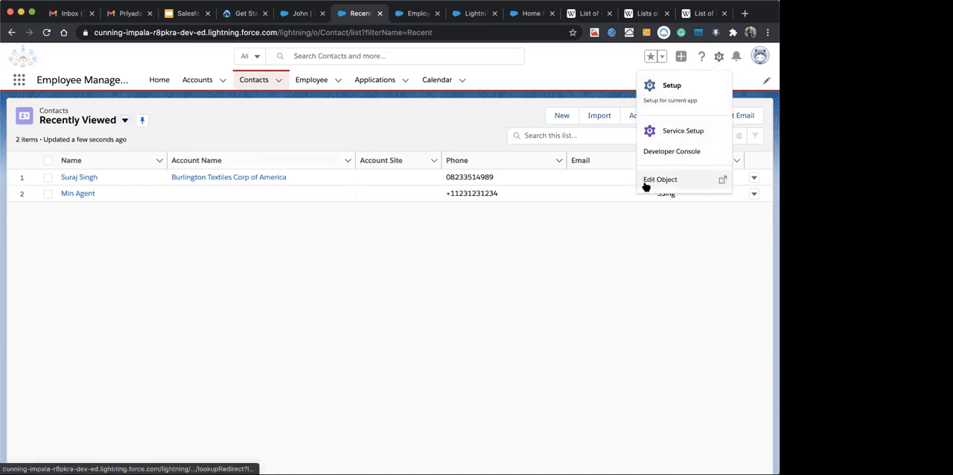
left_click(646, 183)
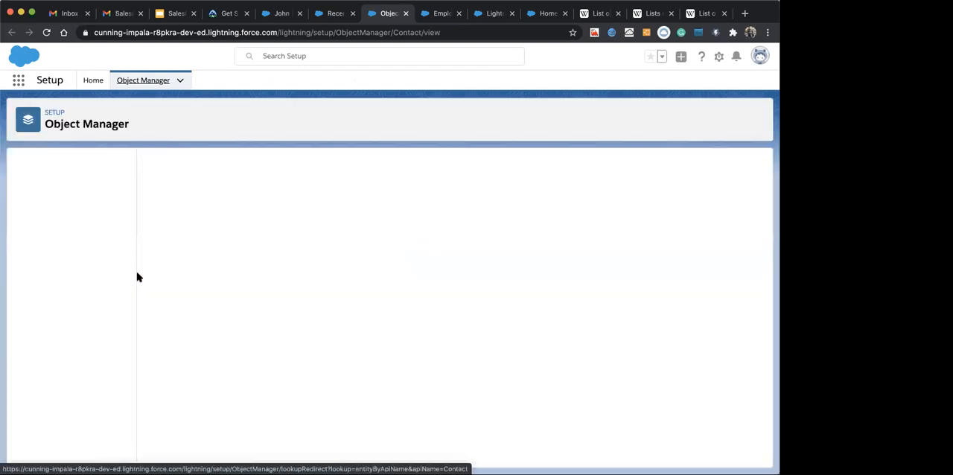
left_click(37, 319)
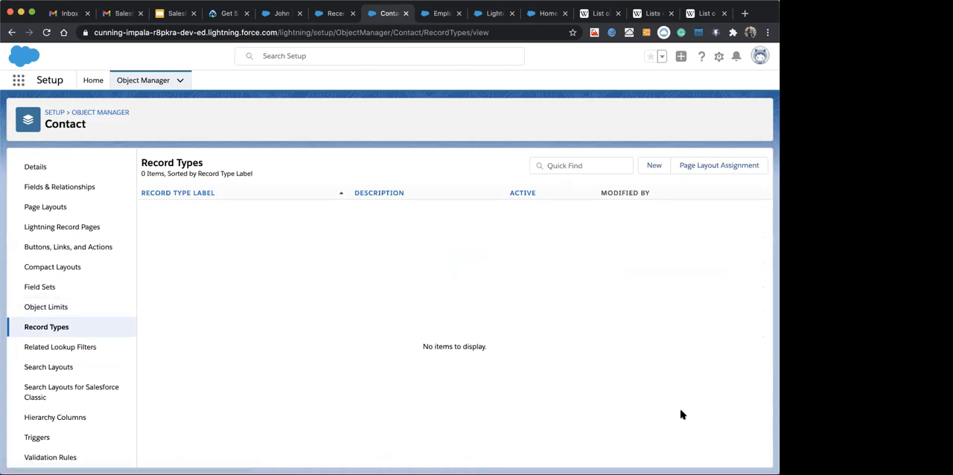
Start a new Contact record type with the label and name Manager, leaving the description empty and the type active
left_click(655, 167)
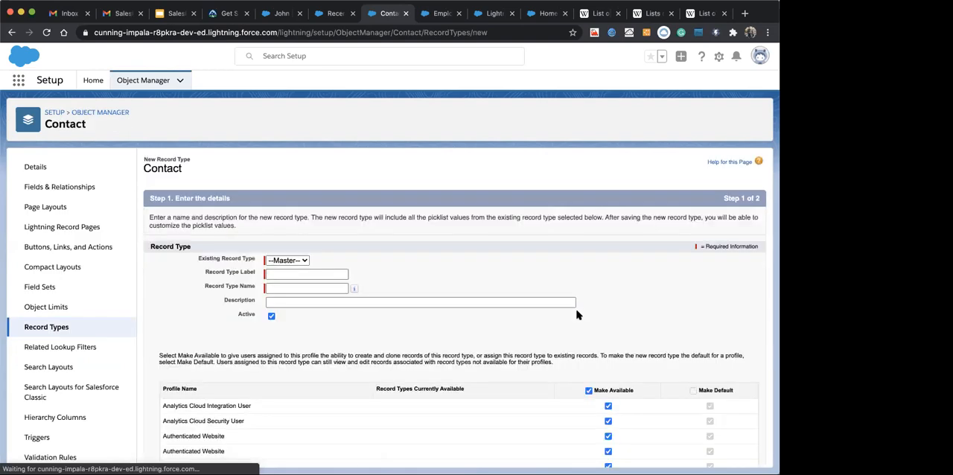
type("Manager")
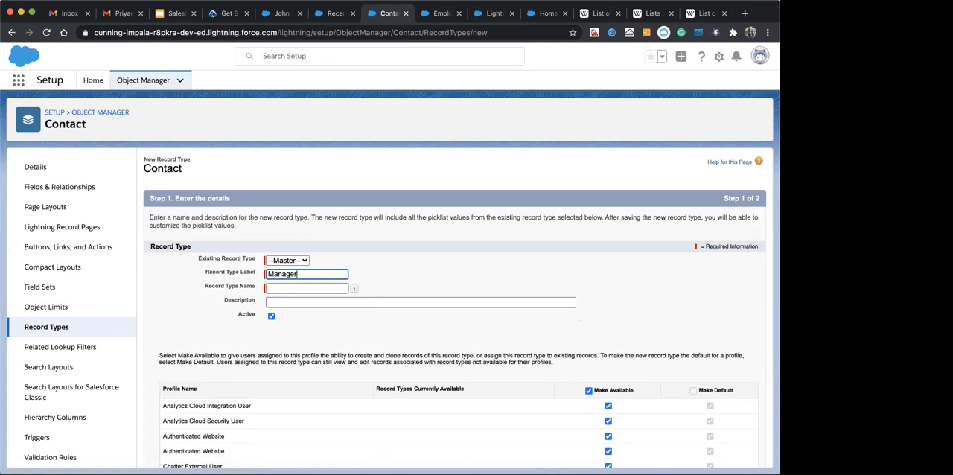
key("Tab")
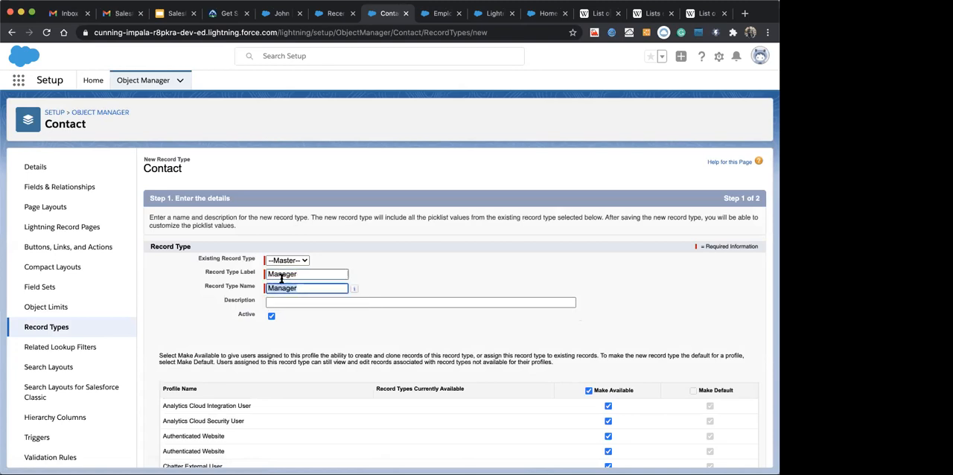
scroll(286, 278, "down", 3)
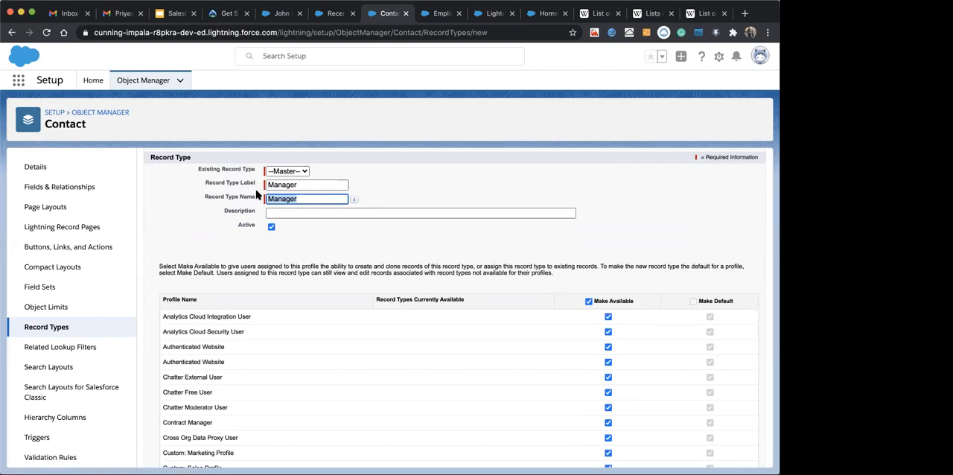
left_click(330, 212)
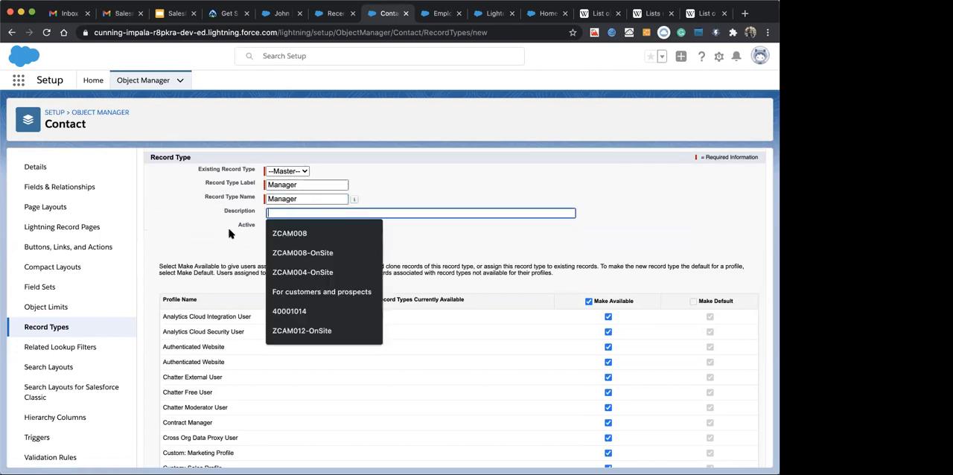
left_click(229, 231)
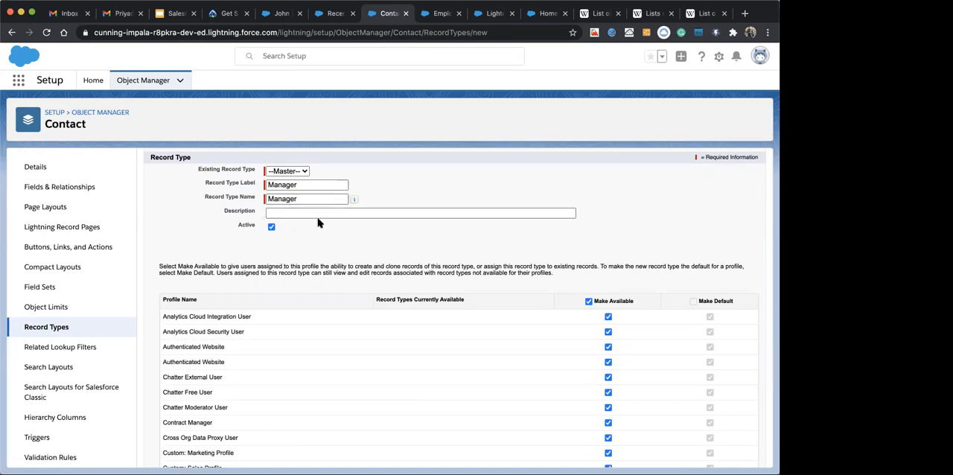
Review the profile list, keep the record type available to all profiles, and continue to the page layout assignment
scroll(319, 219, "down", 5)
scroll(318, 223, "up", 2)
scroll(318, 222, "up", 1)
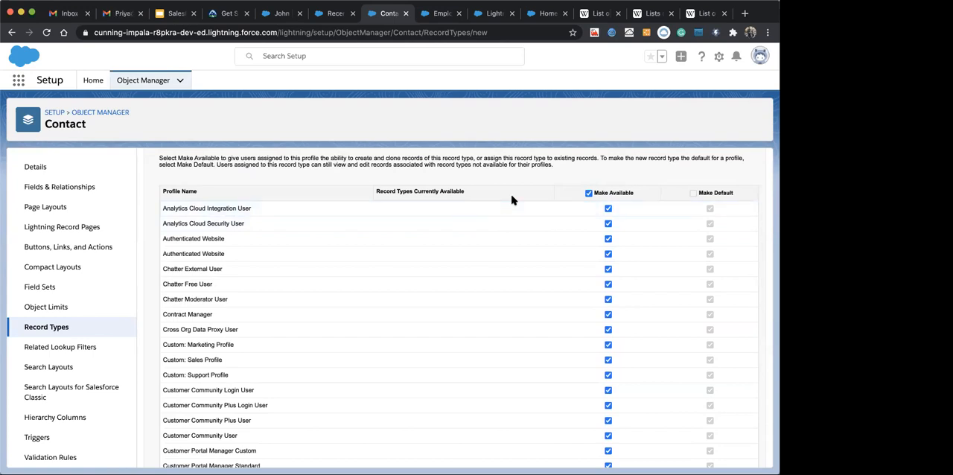
scroll(481, 248, "down", 10)
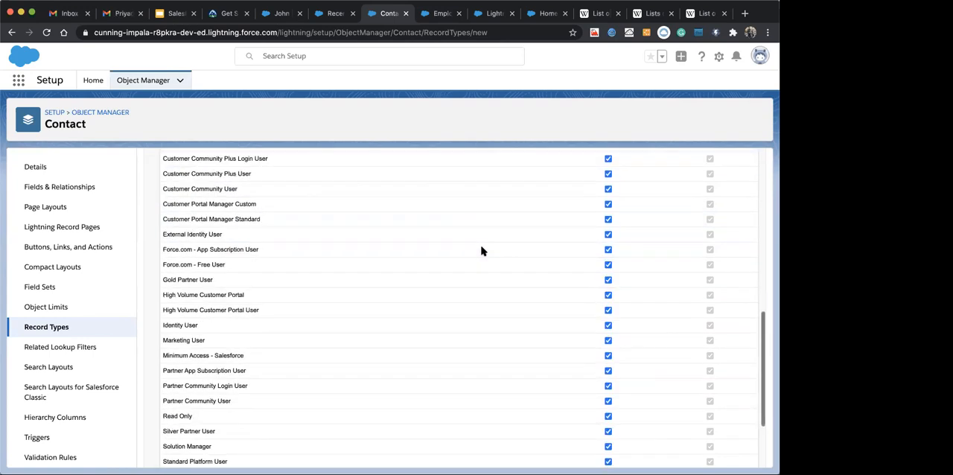
scroll(599, 167, "up", 2)
scroll(599, 192, "down", 2)
left_click(727, 455)
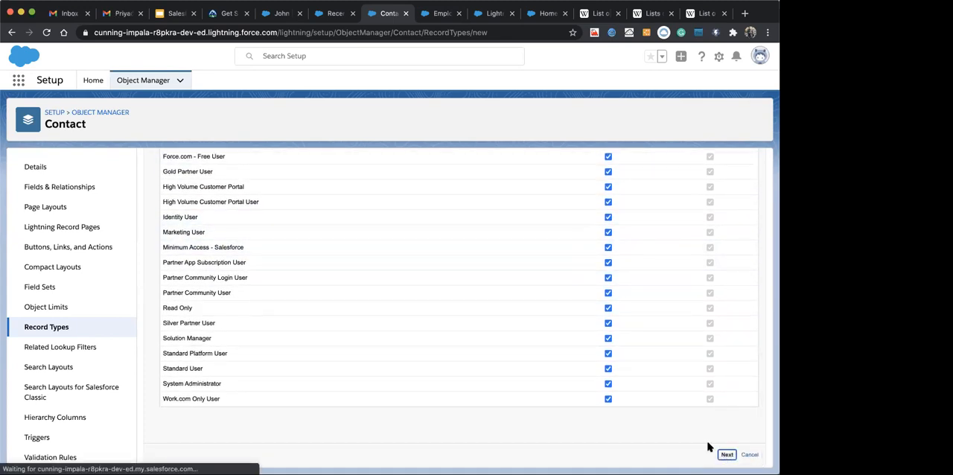
scroll(525, 312, "down", 4)
scroll(508, 302, "up", 3)
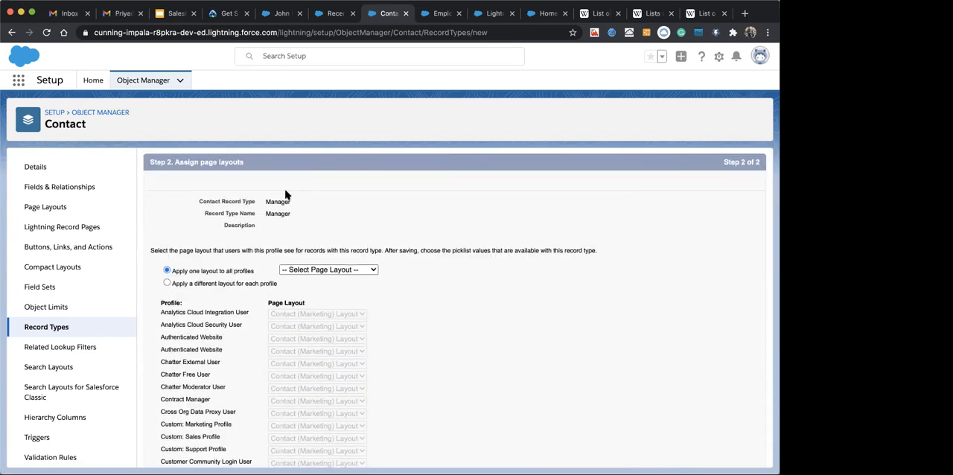
Assign the Contact (Marketing) Layout to all profiles for the Manager record type and review the profile list
left_click(341, 273)
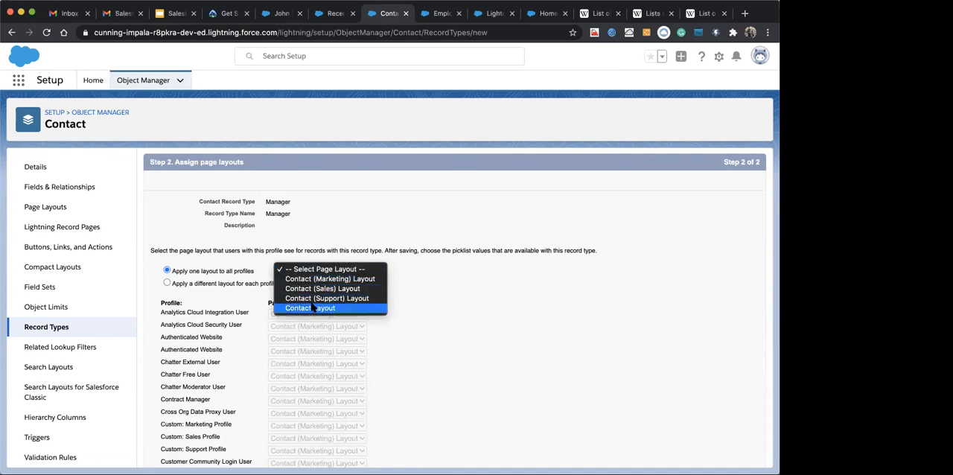
left_click(322, 279)
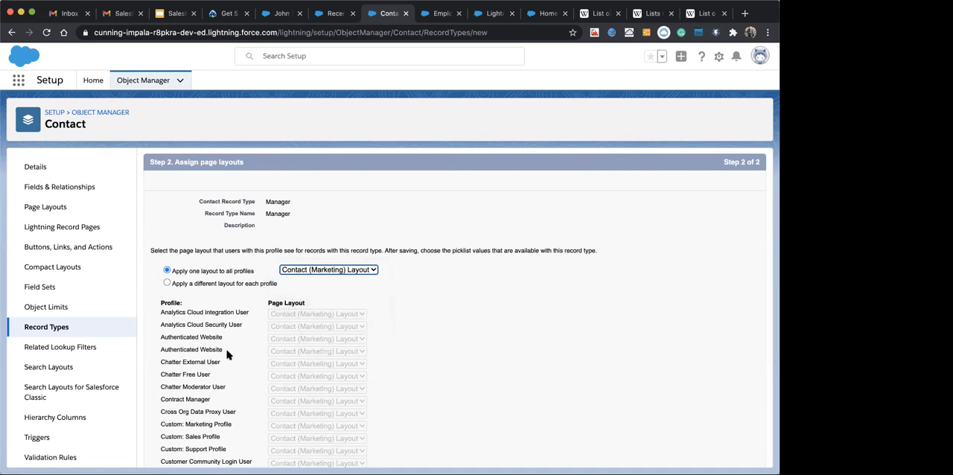
scroll(227, 355, "down", 3)
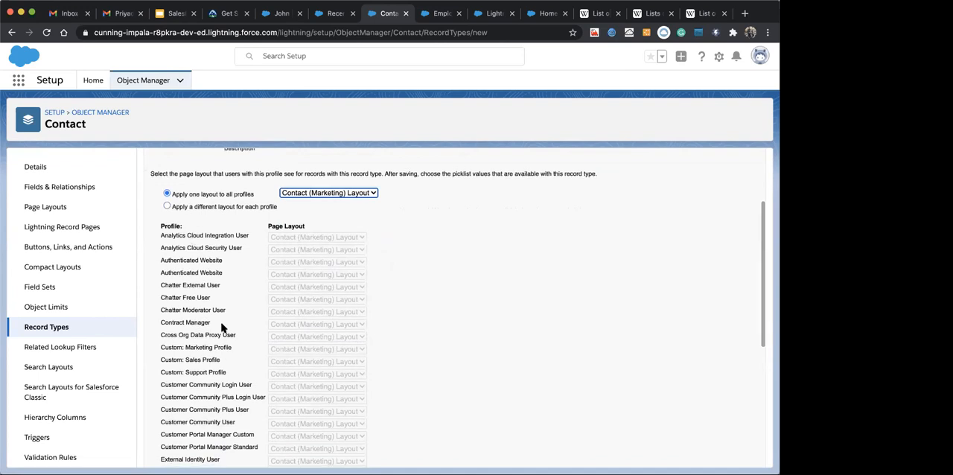
scroll(203, 335, "down", 1)
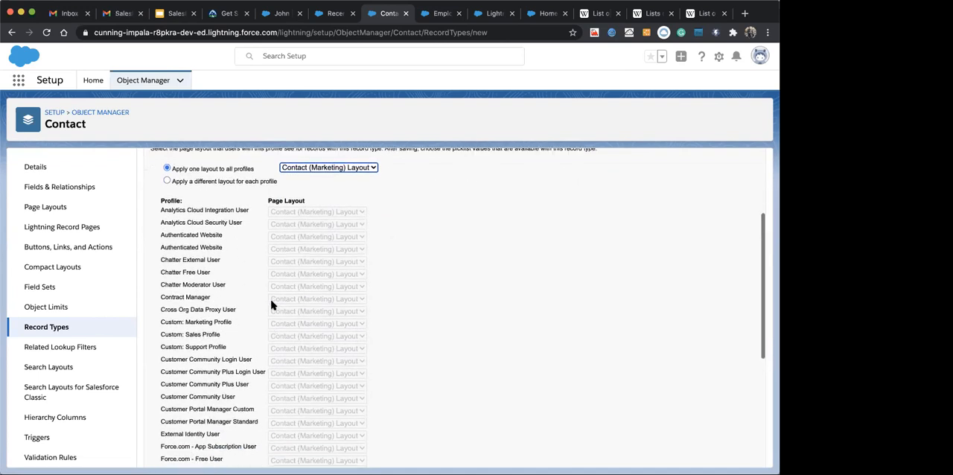
scroll(271, 297, "up", 6)
scroll(270, 345, "down", 6)
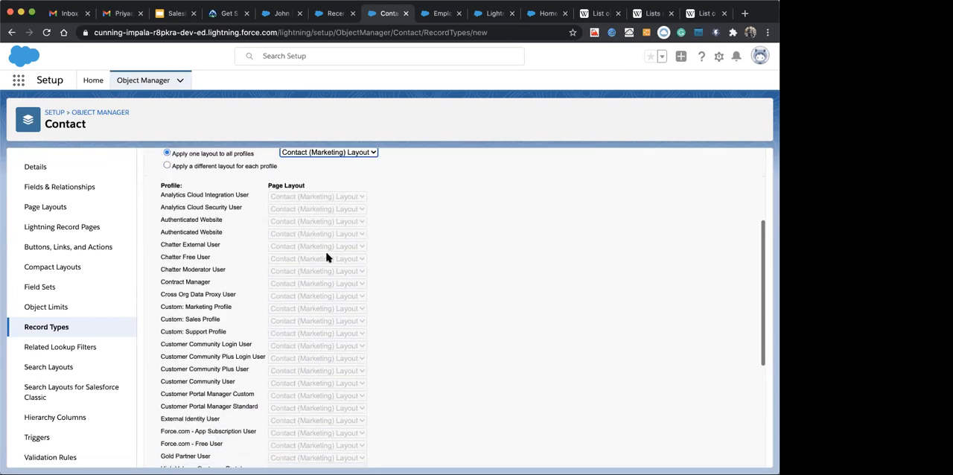
scroll(308, 333, "down", 5)
scroll(310, 325, "up", 11)
Try the option to apply a different layout for each profile and look through the per-profile layout choices
left_click(167, 317)
scroll(315, 394, "down", 10)
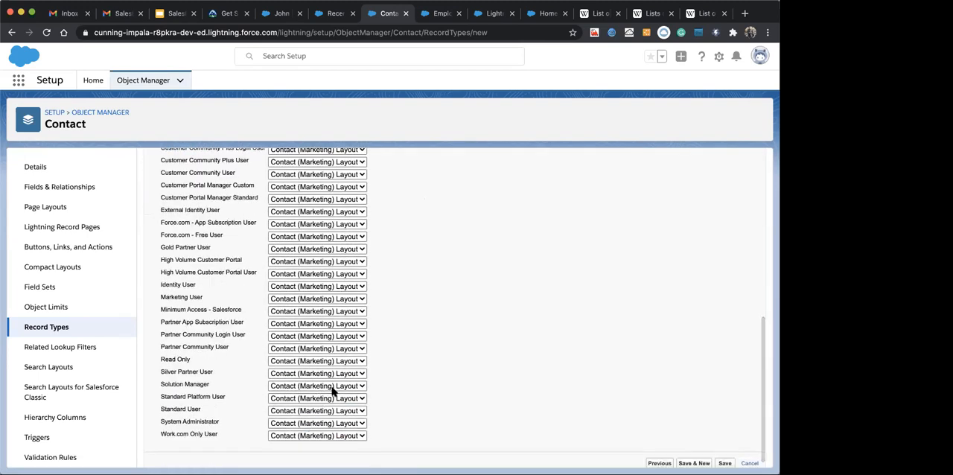
scroll(403, 353, "up", 4)
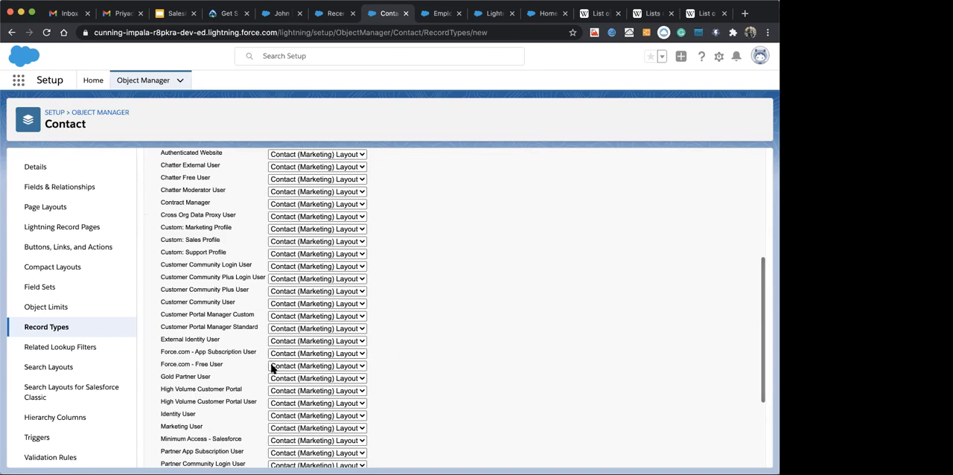
scroll(372, 341, "up", 6)
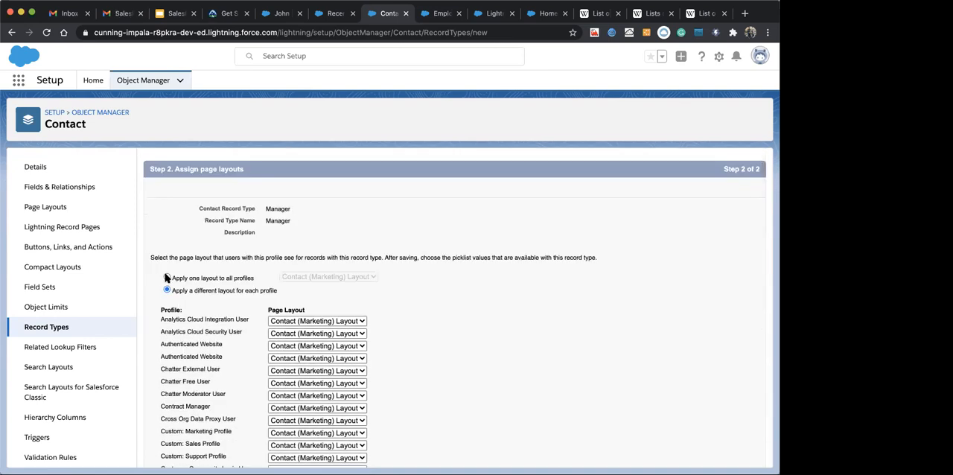
Switch back to applying one layout to all profiles and save the Manager record type
left_click(167, 278)
scroll(291, 297, "down", 5)
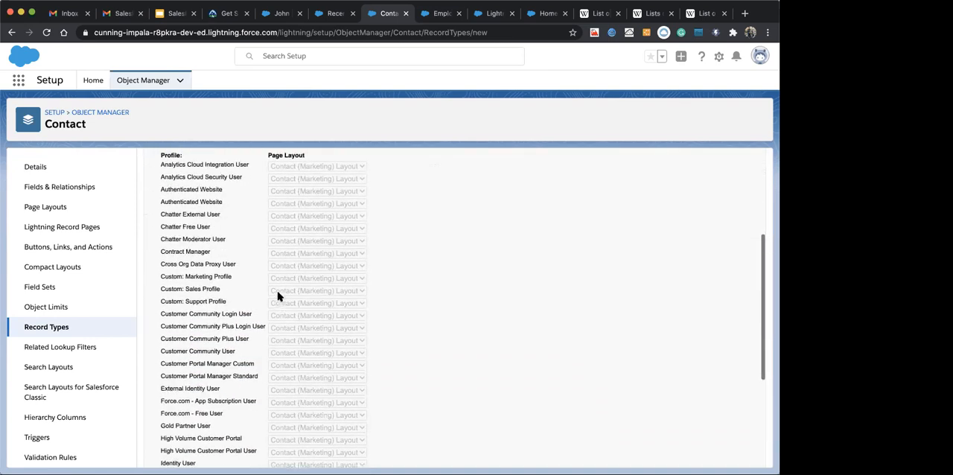
scroll(277, 296, "down", 5)
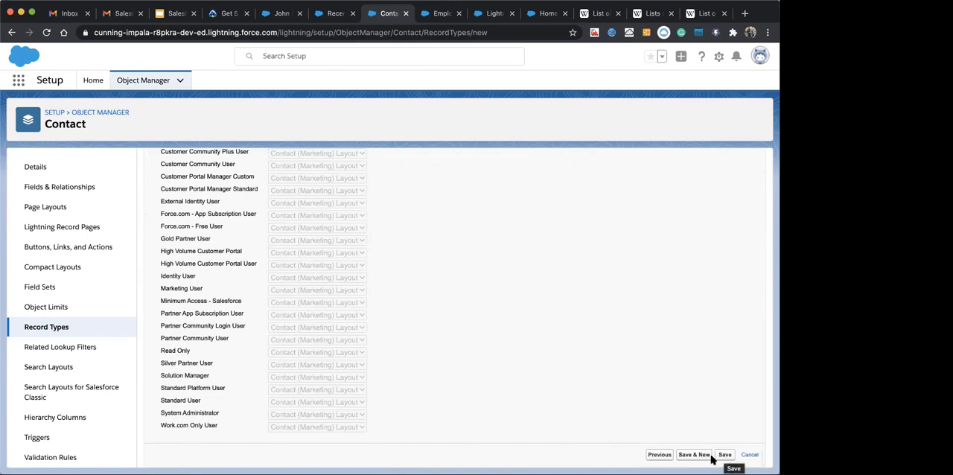
left_click(725, 454)
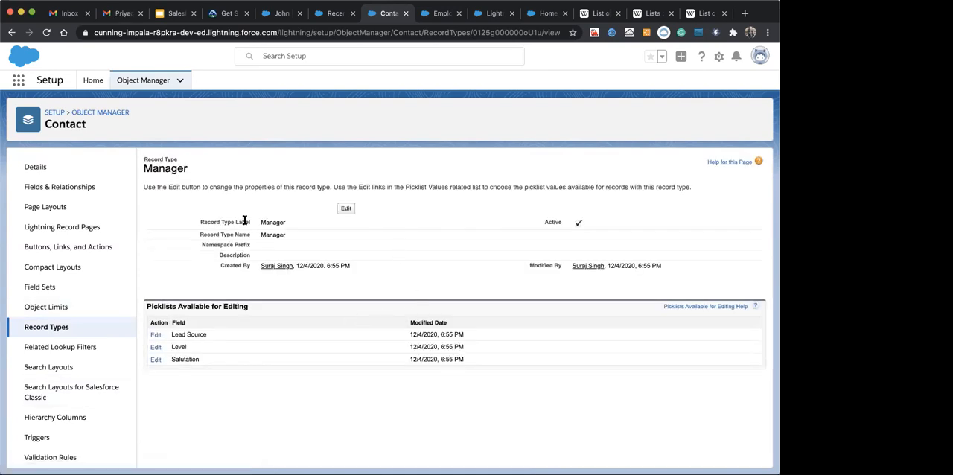
Highlight the record type's Manager title and its Picklists Available for Editing heading
left_click_drag(144, 168, 195, 172)
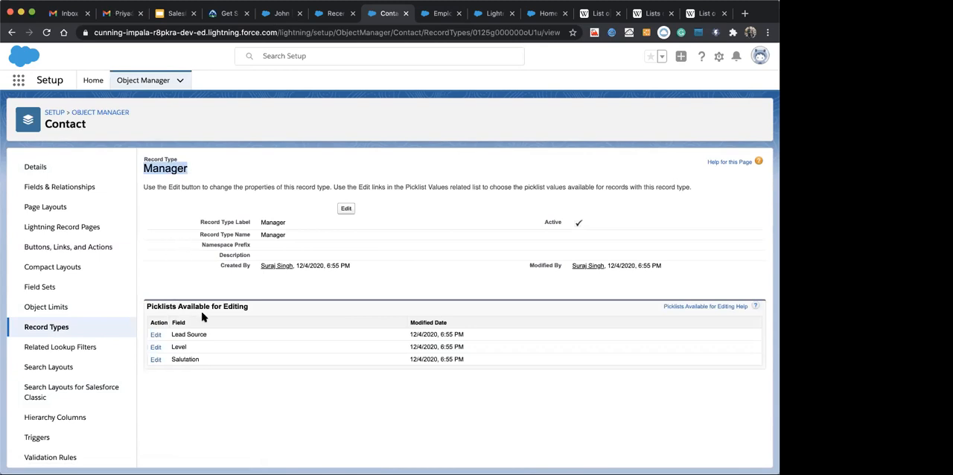
left_click(250, 304)
left_click_drag(250, 304, 145, 306)
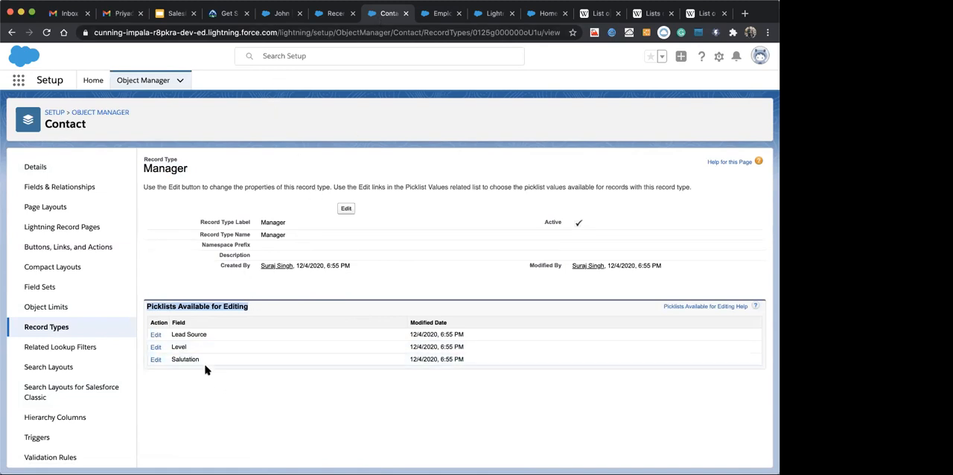
Edit the Manager record type's Lead Source picklist, removing Purchased List and Other from the selected values and setting the default to Web
left_click(155, 336)
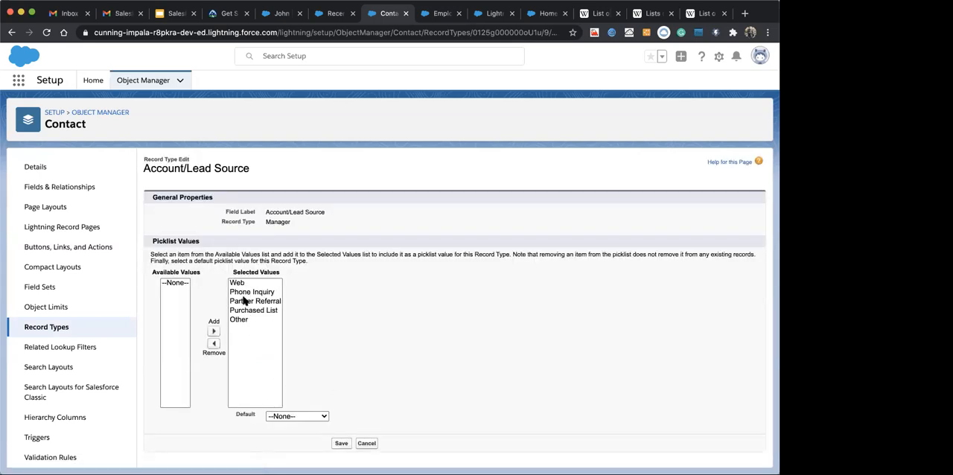
left_click(241, 344)
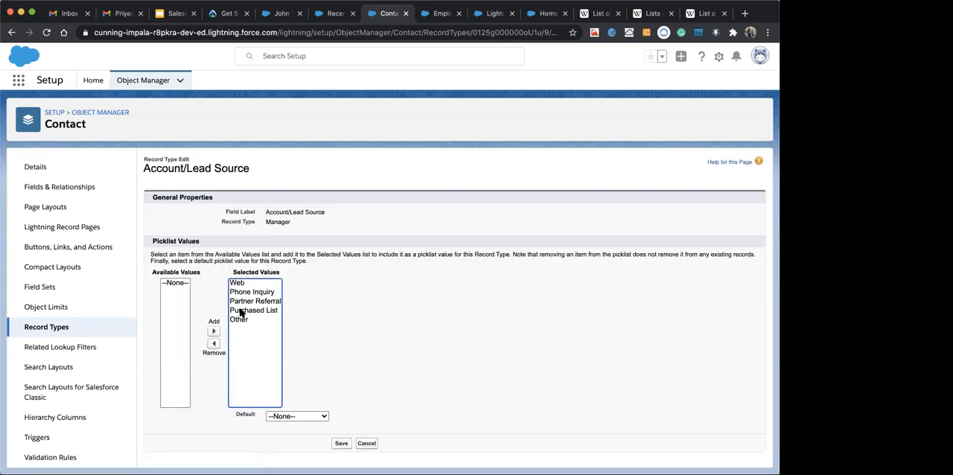
left_click(238, 323)
left_click(240, 311)
left_click(214, 344)
left_click(244, 310)
left_click(218, 344)
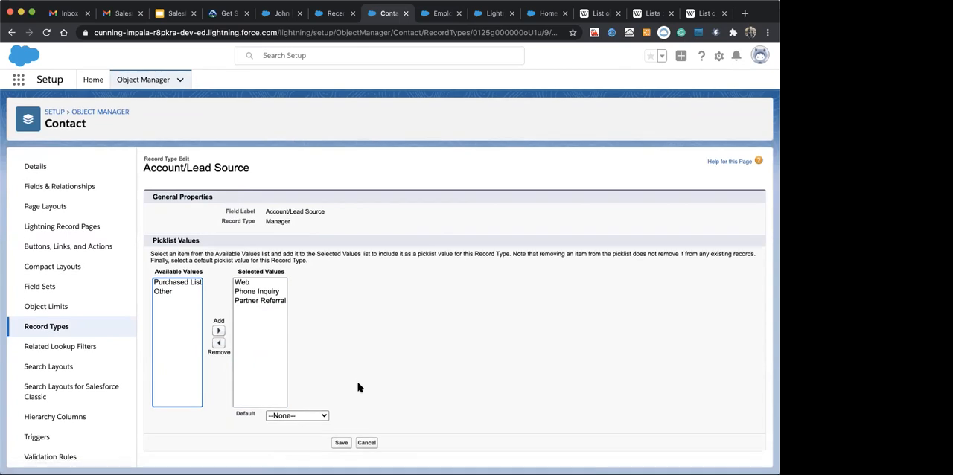
left_click(296, 417)
left_click(280, 425)
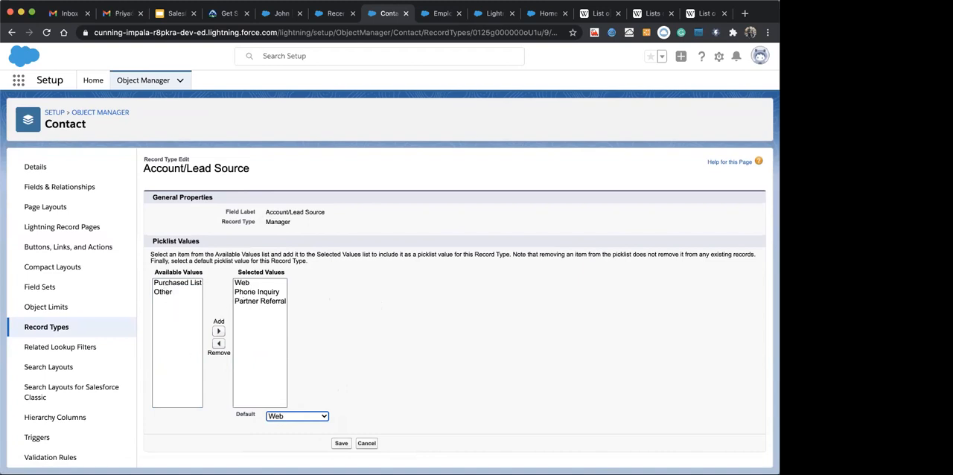
Save the Manager record type's Lead Source picklist changes and return to the list of contact record types
left_click(388, 307)
left_click(341, 443)
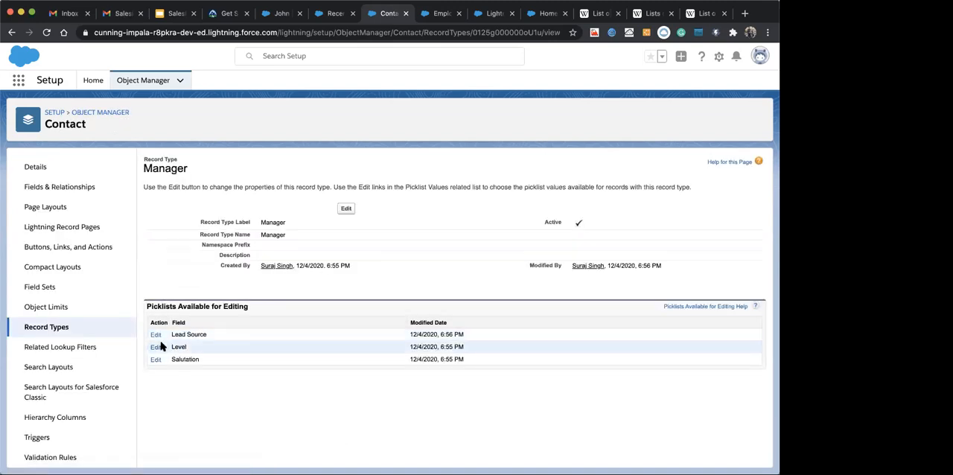
left_click(156, 347)
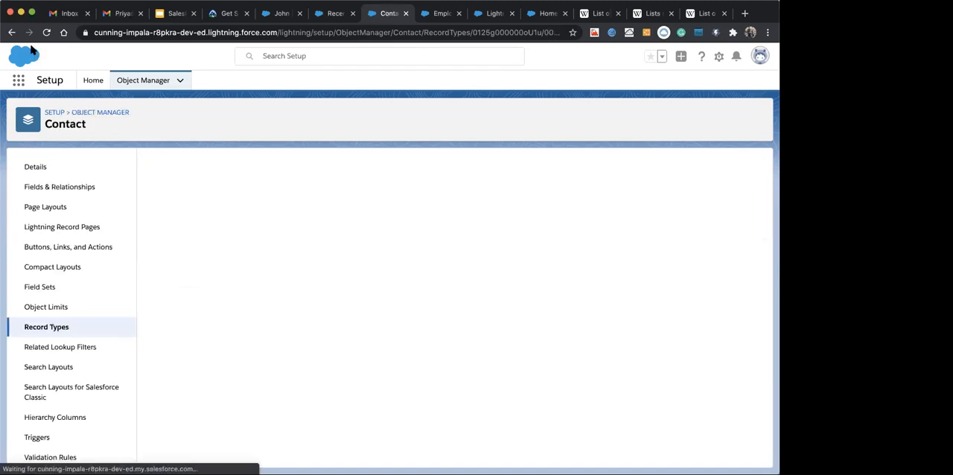
left_click(11, 32)
left_click(52, 327)
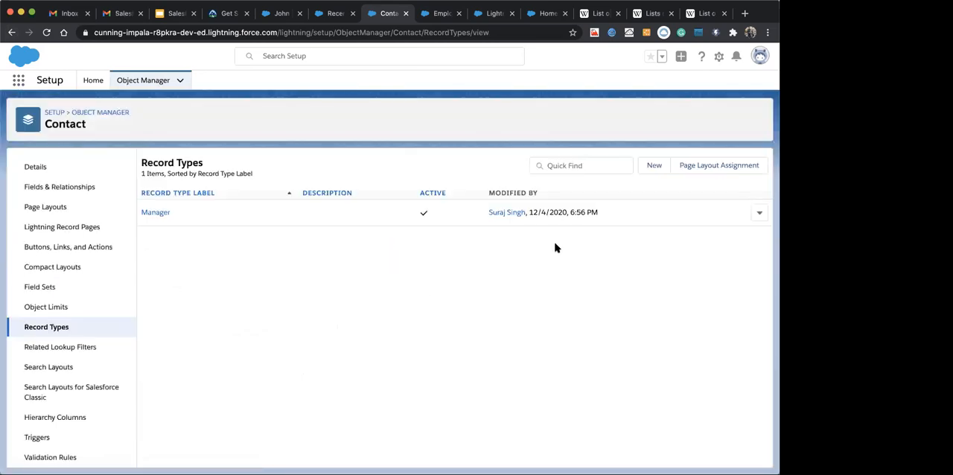
Start a new contact record type based on Master, label it Technical Lead with the name Technical_Lead, and make it active
left_click(653, 167)
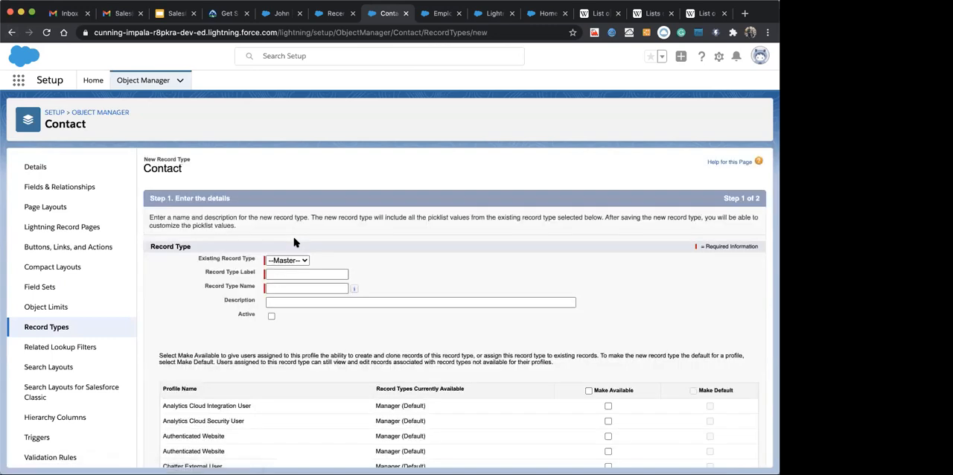
left_click(291, 261)
left_click(290, 261)
left_click(308, 274)
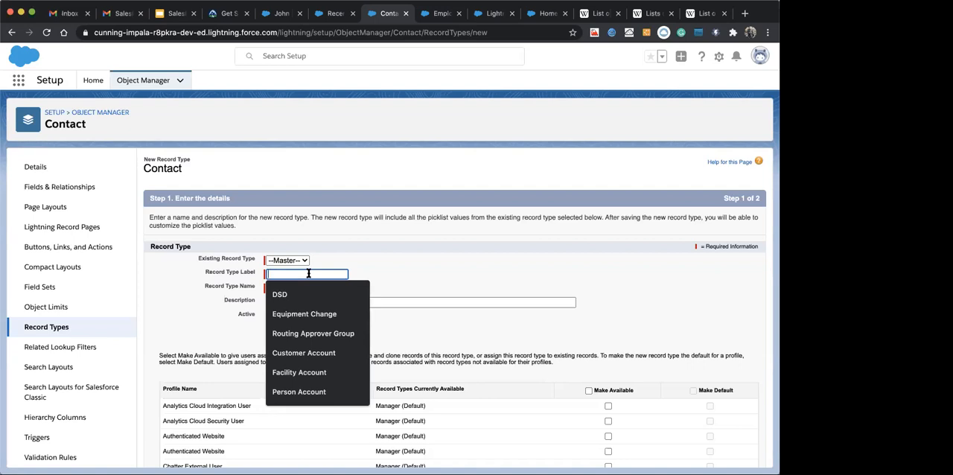
type("Technical Lead")
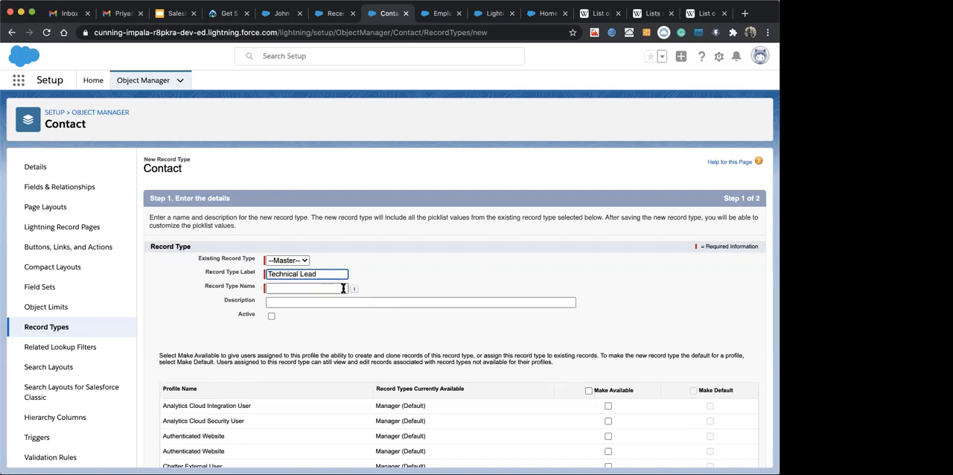
left_click(394, 274)
left_click(362, 328)
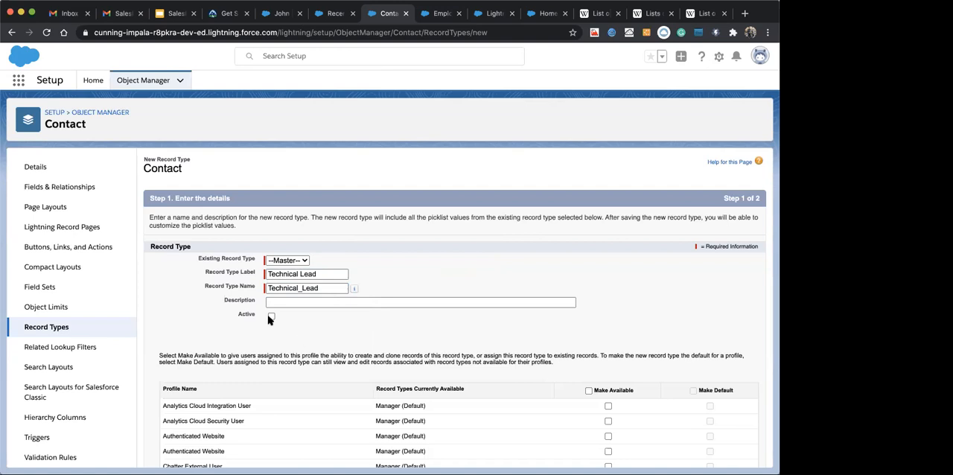
left_click(271, 318)
Make the Technical Lead record type available to all profiles without making it the default, and continue to page layout assignment
scroll(314, 326, "down", 10)
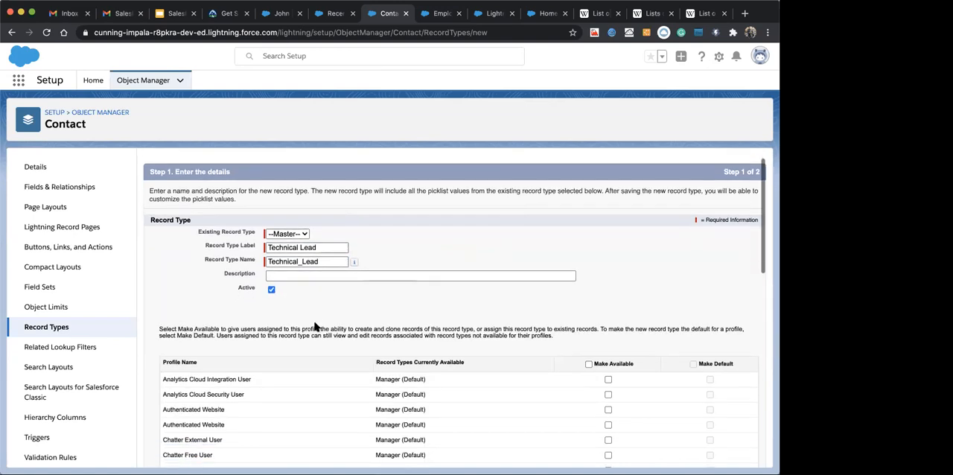
scroll(314, 326, "up", 5)
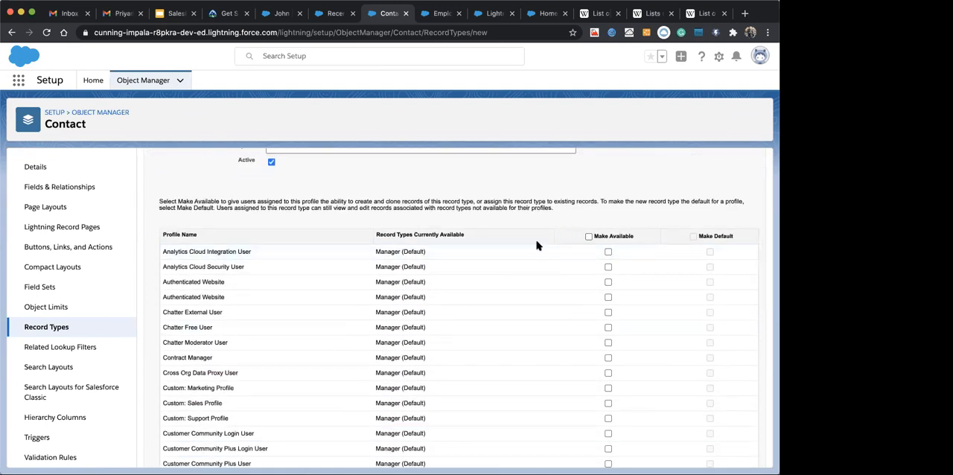
scroll(496, 250, "down", 1)
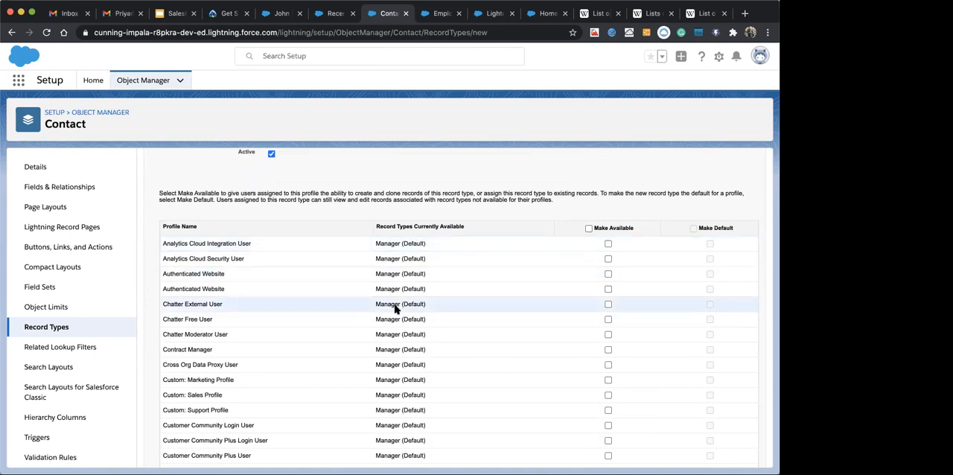
scroll(464, 309, "up", 2)
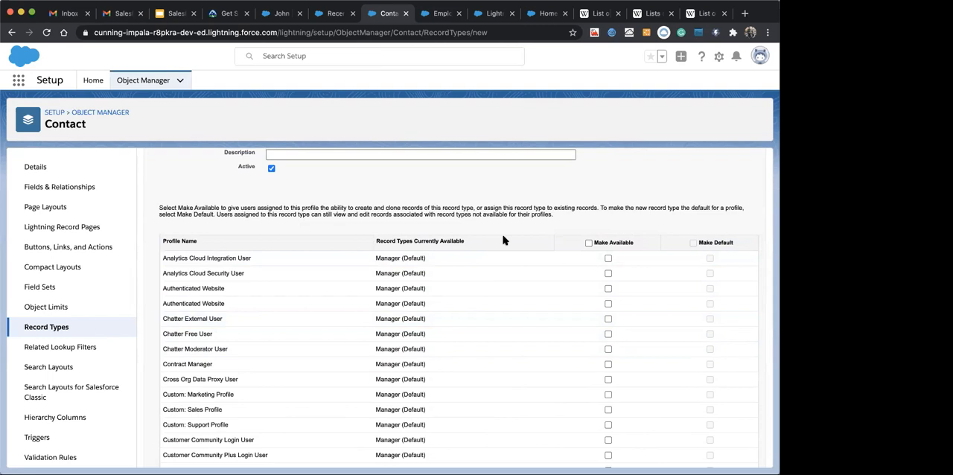
left_click(589, 242)
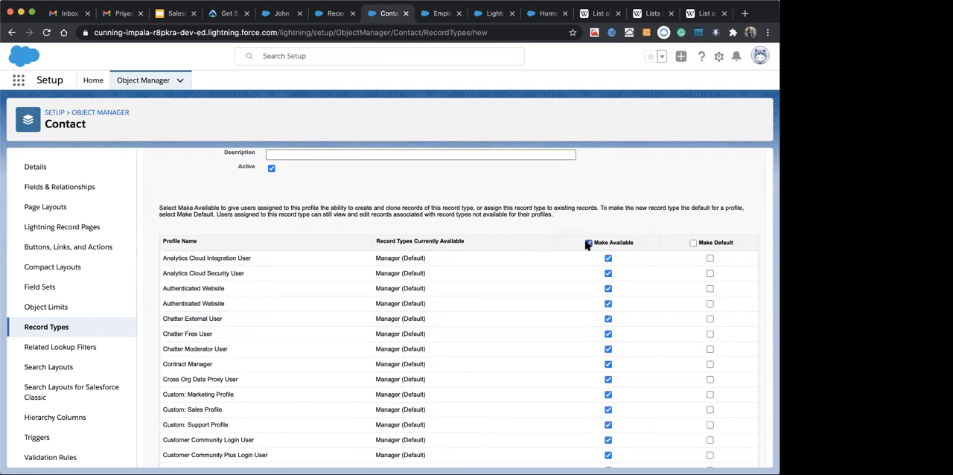
left_click(587, 246)
scroll(583, 278, "down", 1)
left_click(588, 232)
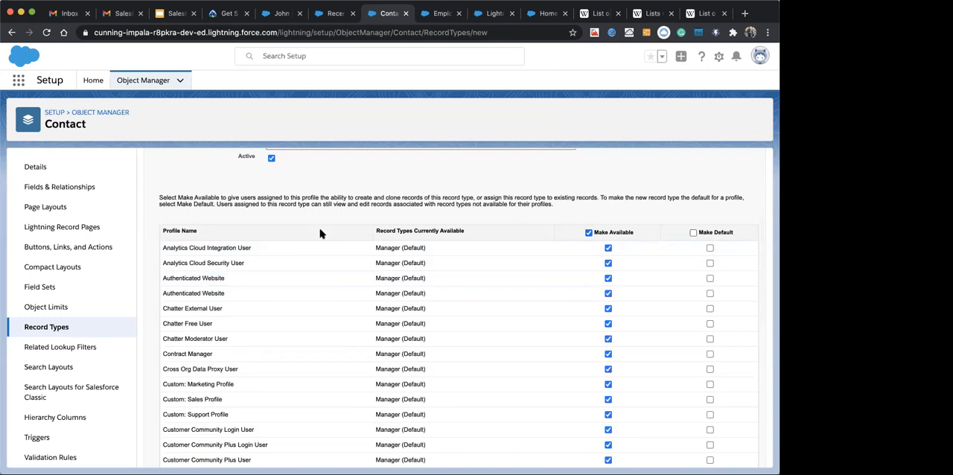
scroll(319, 230, "up", 5)
scroll(408, 365, "down", 3)
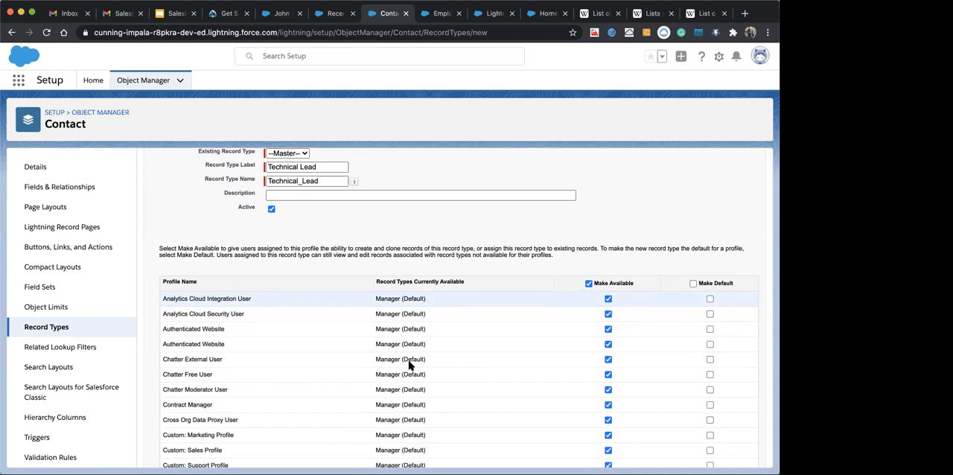
scroll(494, 343, "down", 10)
scroll(543, 406, "down", 10)
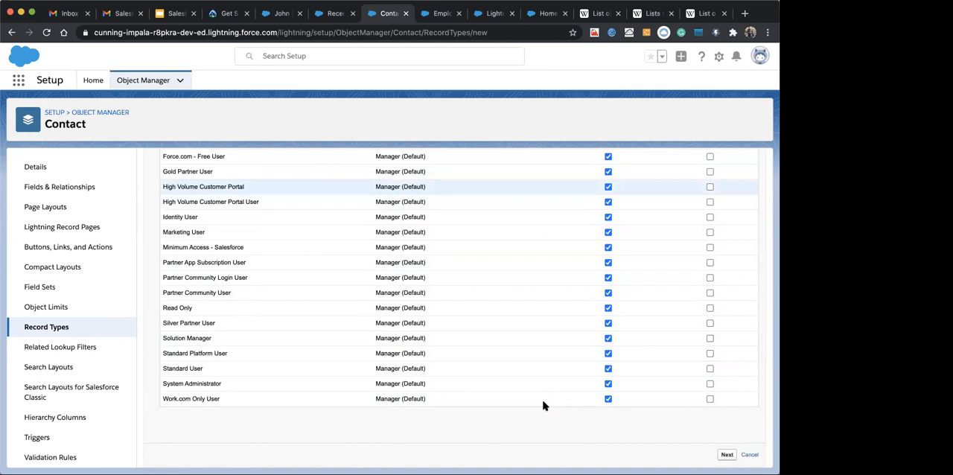
left_click(724, 455)
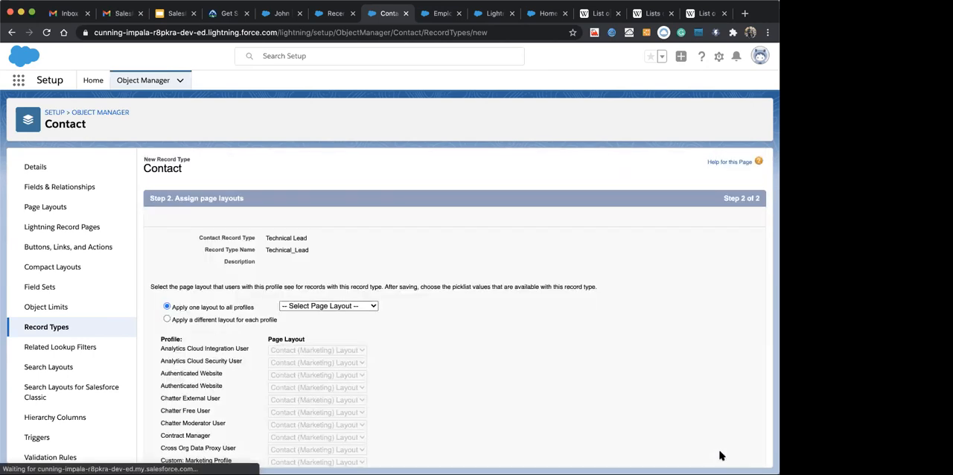
Apply Contact Layout to all profiles for the Technical Lead record type and save it
scroll(310, 257, "down", 2)
left_click(313, 246)
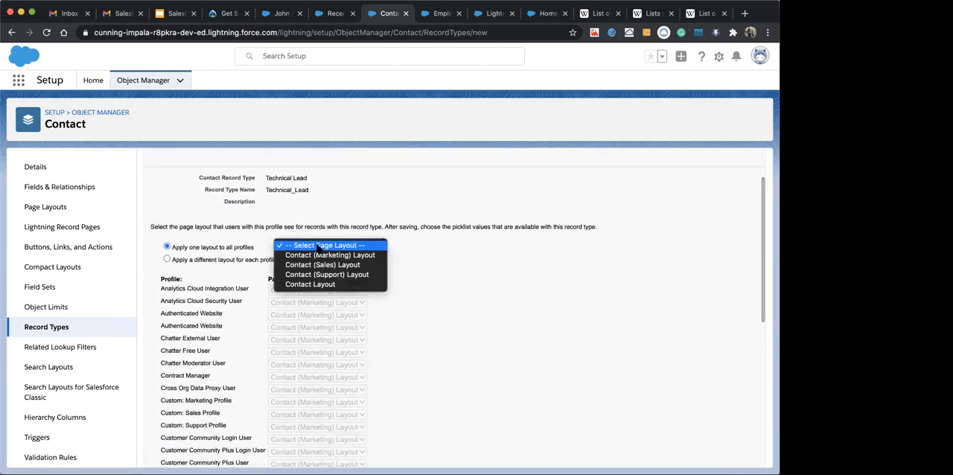
left_click(310, 284)
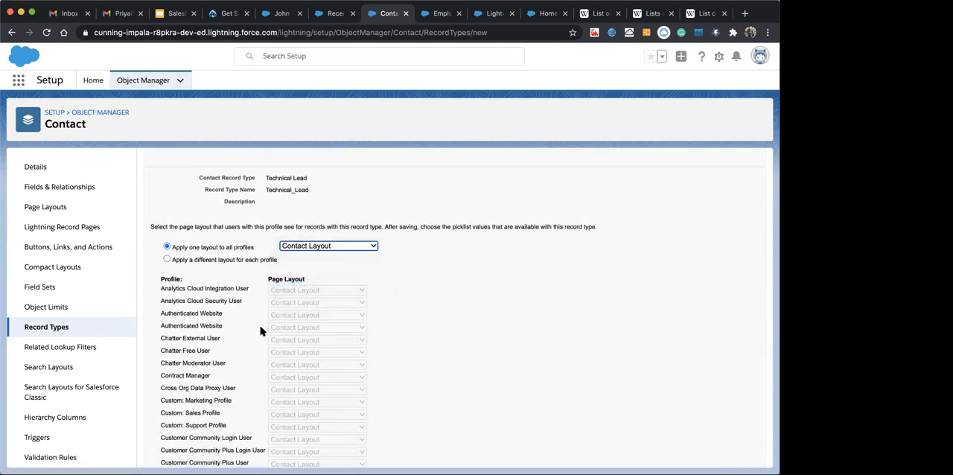
scroll(266, 322, "down", 5)
left_click(724, 454)
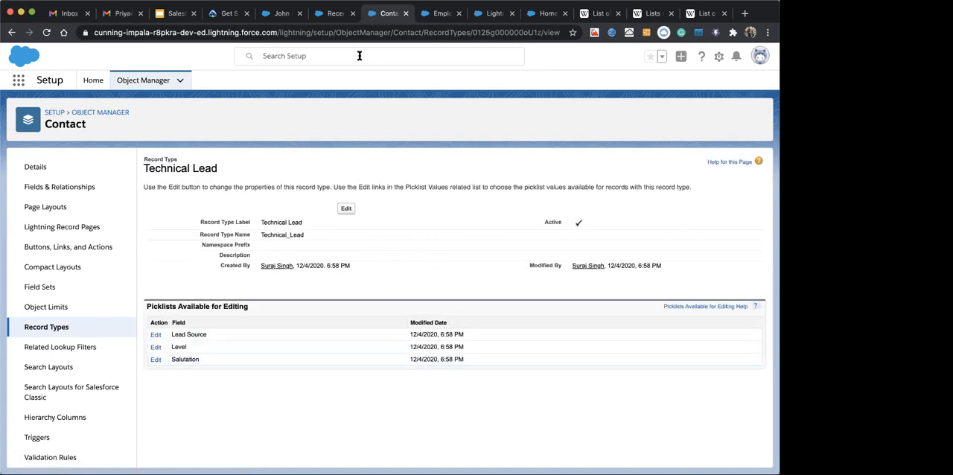
Start a new contact in the Employee Management app and highlight the Manager and Technical Lead record type choices
left_click(327, 15)
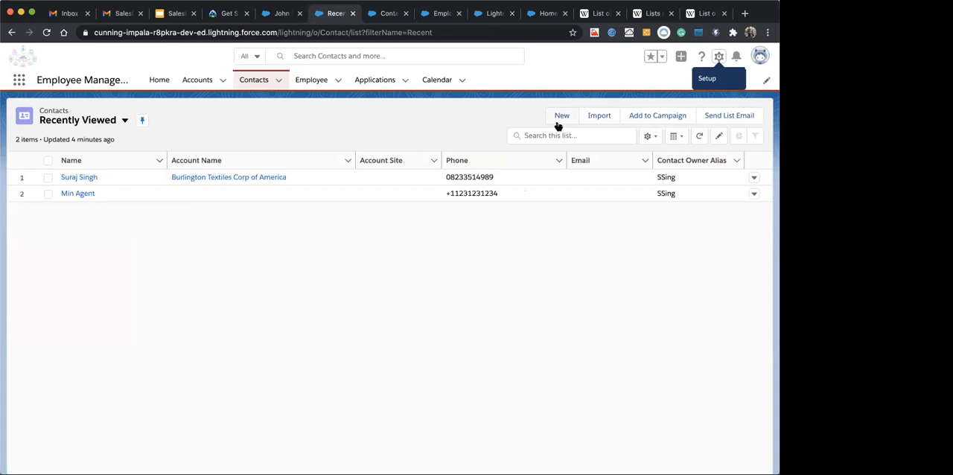
left_click(560, 119)
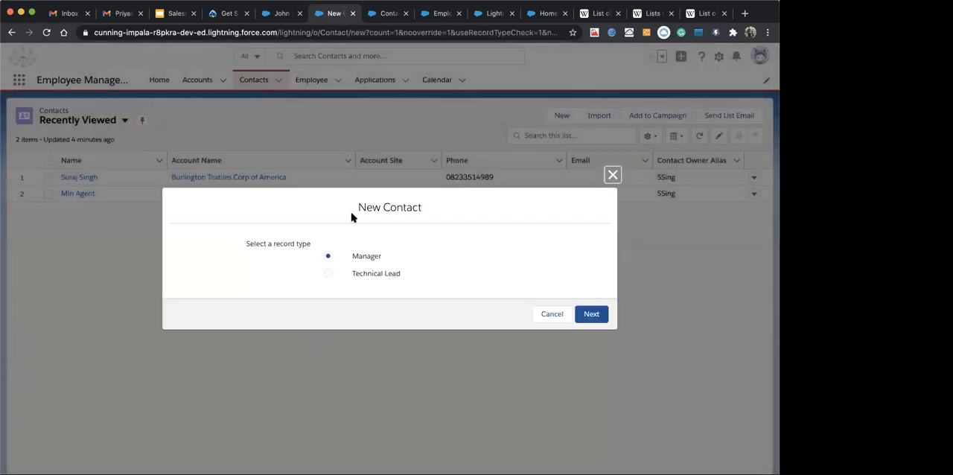
left_click_drag(354, 258, 385, 261)
left_click(328, 256)
left_click_drag(353, 272, 381, 277)
left_click(370, 229)
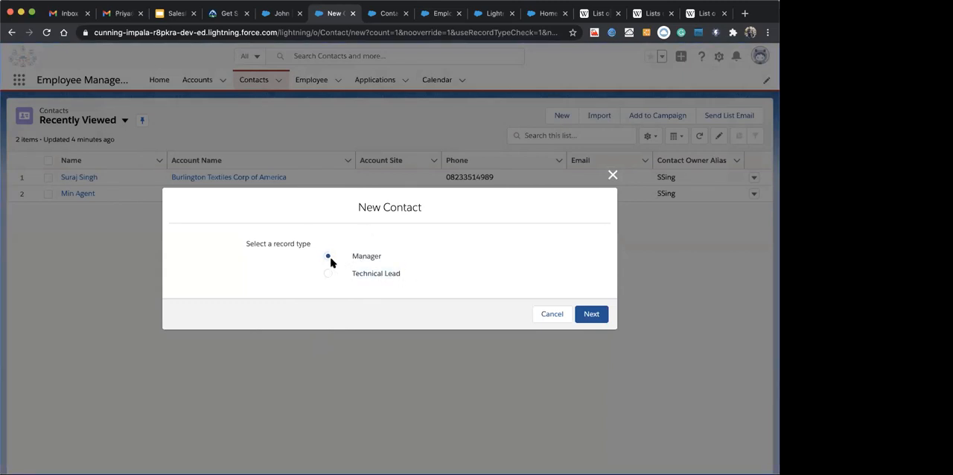
Open the new contact form for the Manager record type, check its Lead Source options and fields, and cancel the form
left_click(588, 315)
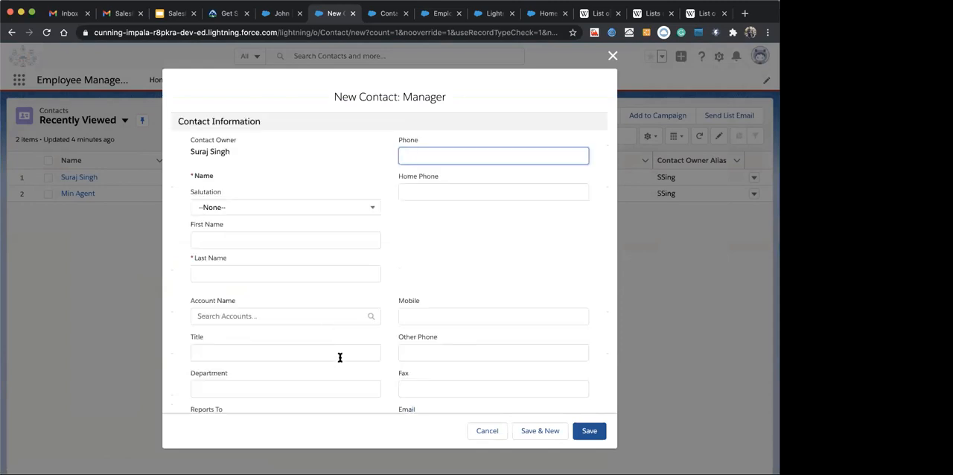
scroll(340, 356, "down", 10)
scroll(339, 357, "up", 2)
scroll(340, 358, "up", 5)
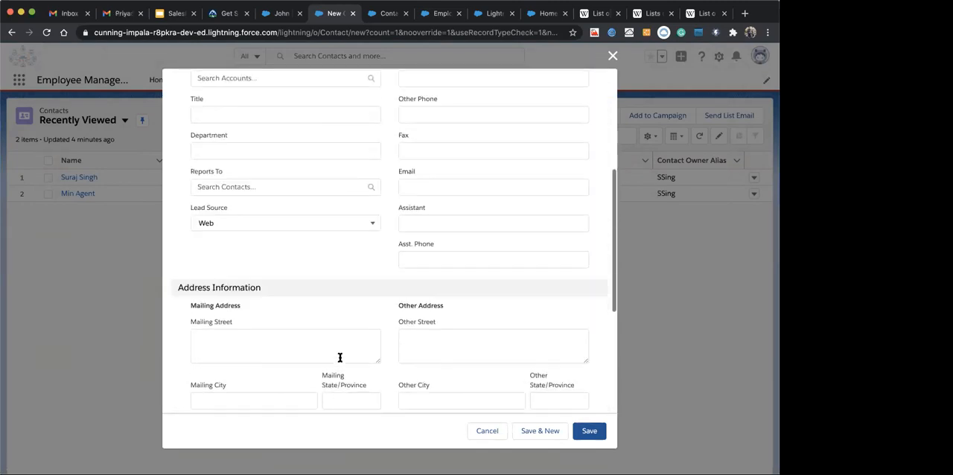
left_click(274, 273)
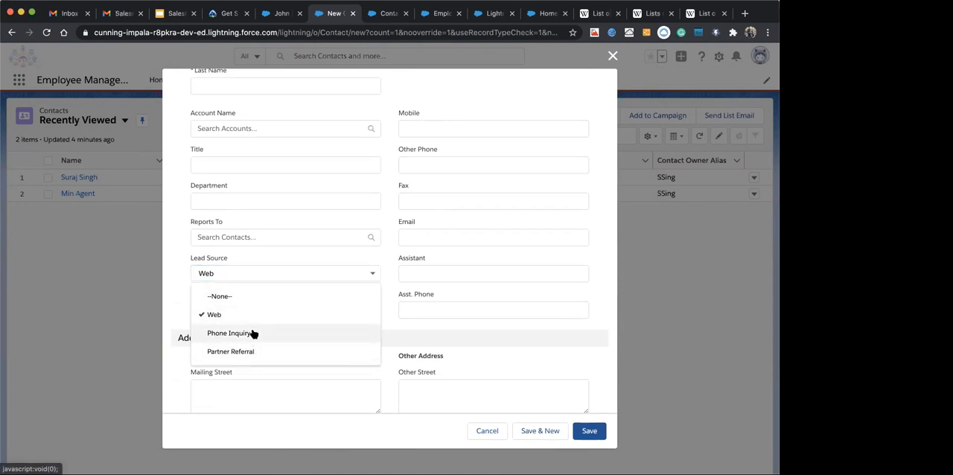
left_click(171, 307)
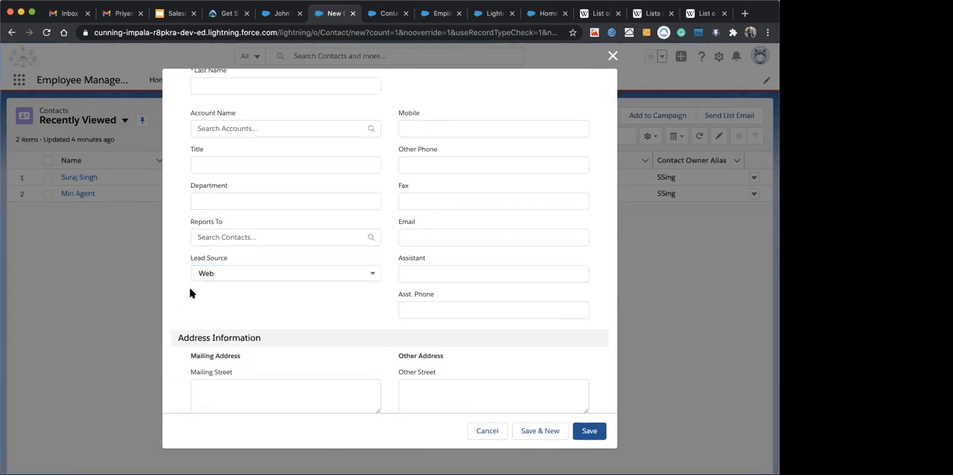
scroll(297, 212, "up", 3)
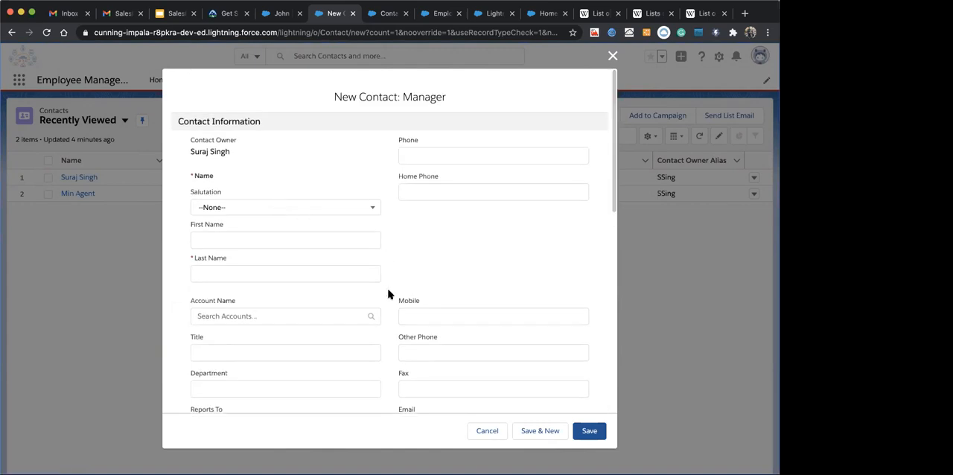
scroll(389, 293, "down", 6)
scroll(405, 261, "up", 10)
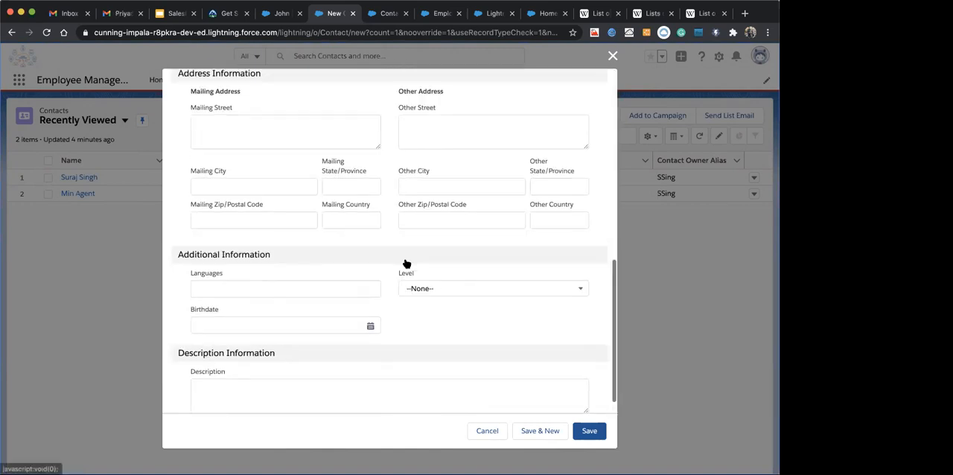
left_click(487, 431)
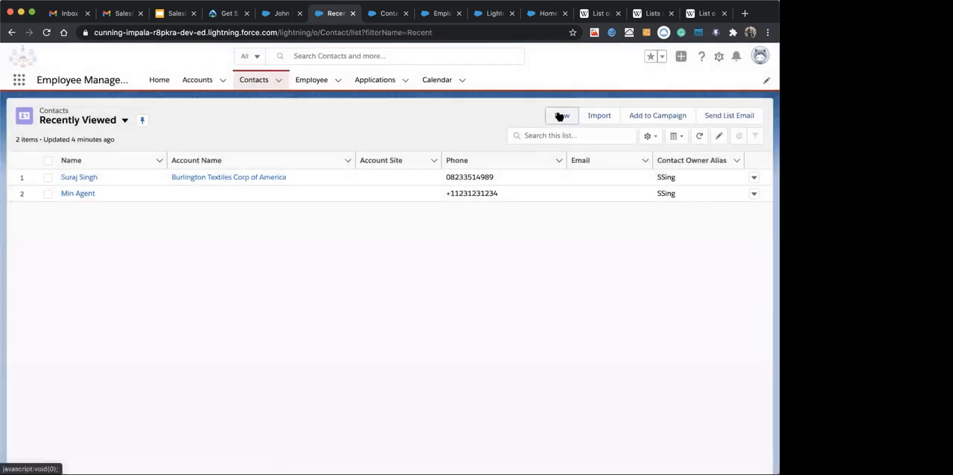
Open a new contact form for the Technical Lead record type and check its fields and Lead Source options
left_click(561, 116)
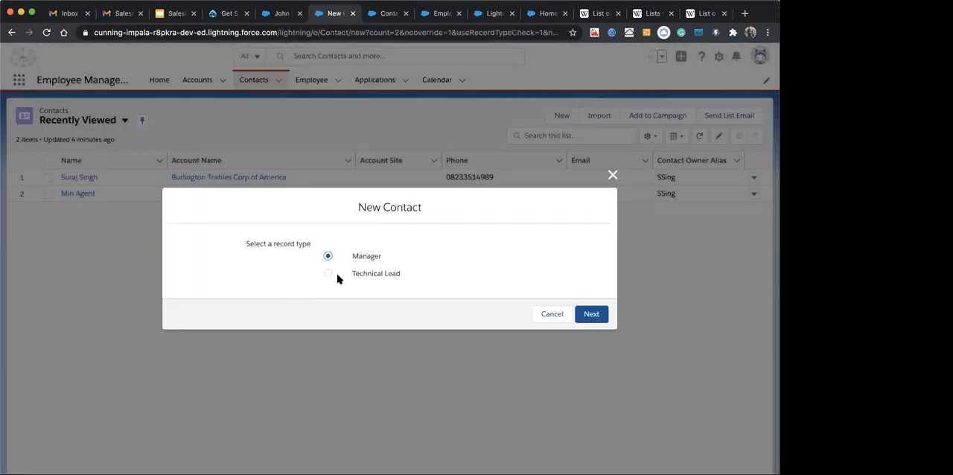
left_click(328, 274)
left_click(589, 314)
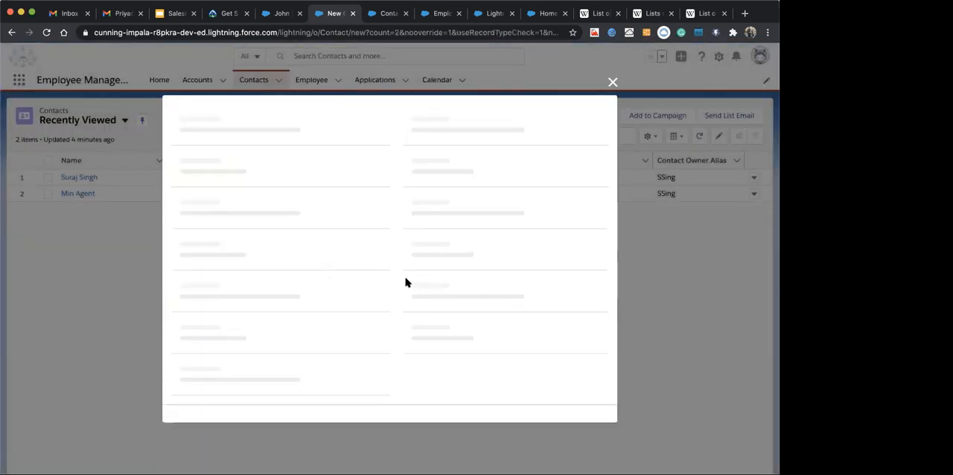
scroll(374, 265, "down", 5)
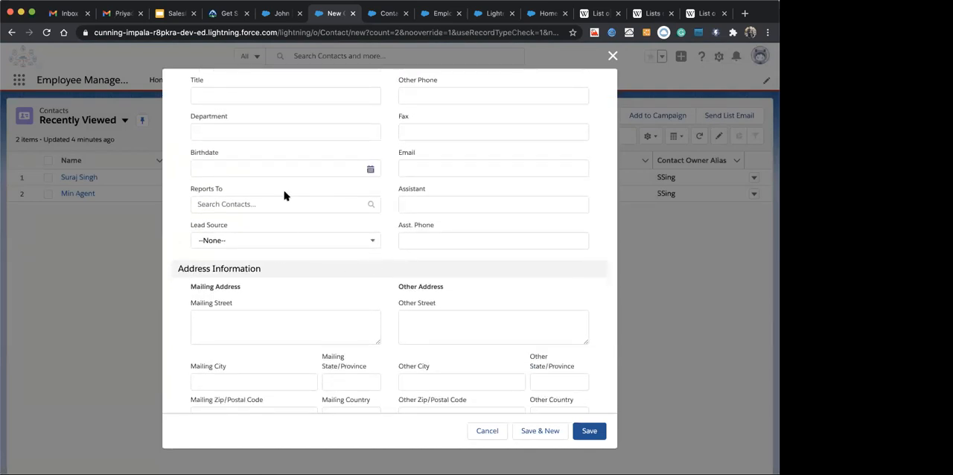
scroll(280, 278, "down", 2)
scroll(280, 278, "down", 5)
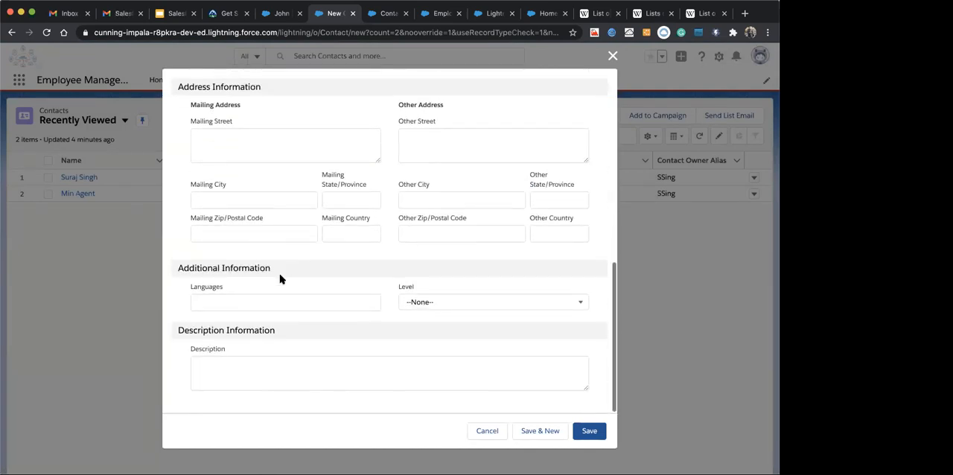
scroll(280, 277, "up", 5)
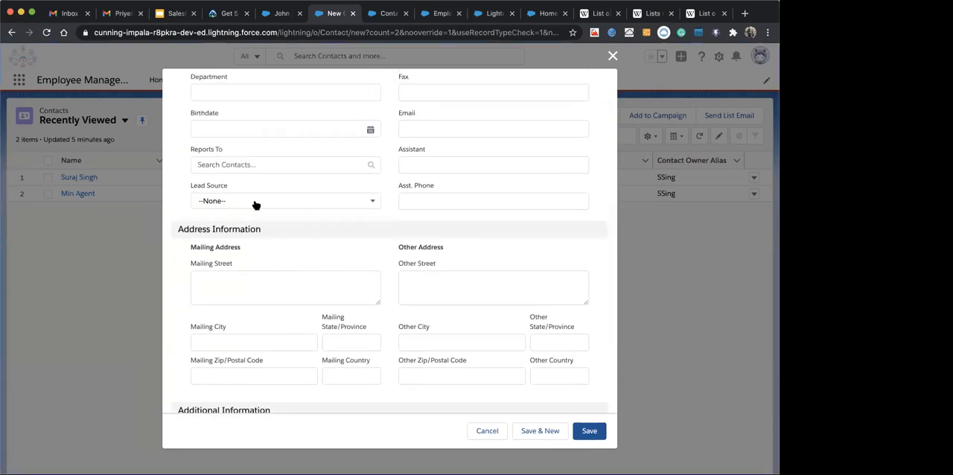
left_click(256, 205)
left_click(379, 195)
Review the Technical Lead contact form's sections, close it, and recheck the record type choices before dismissing the dialog
scroll(379, 194, "up", 9)
scroll(360, 234, "down", 8)
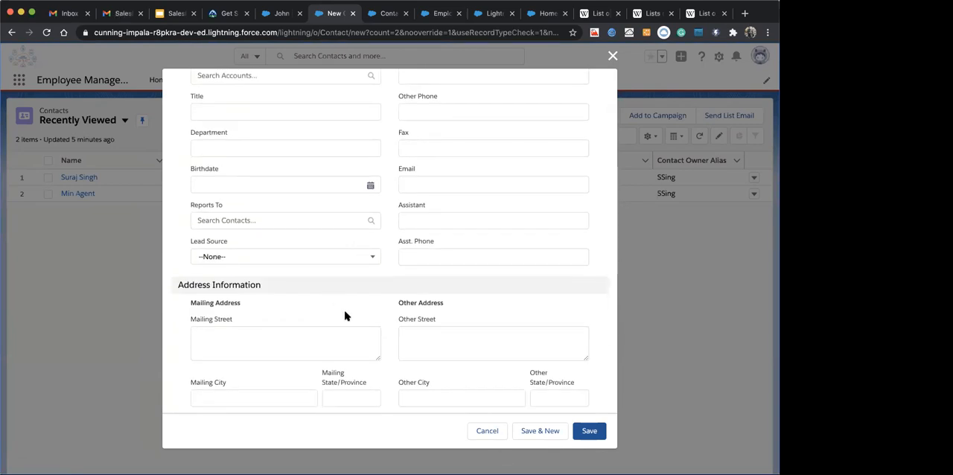
scroll(406, 244, "up", 8)
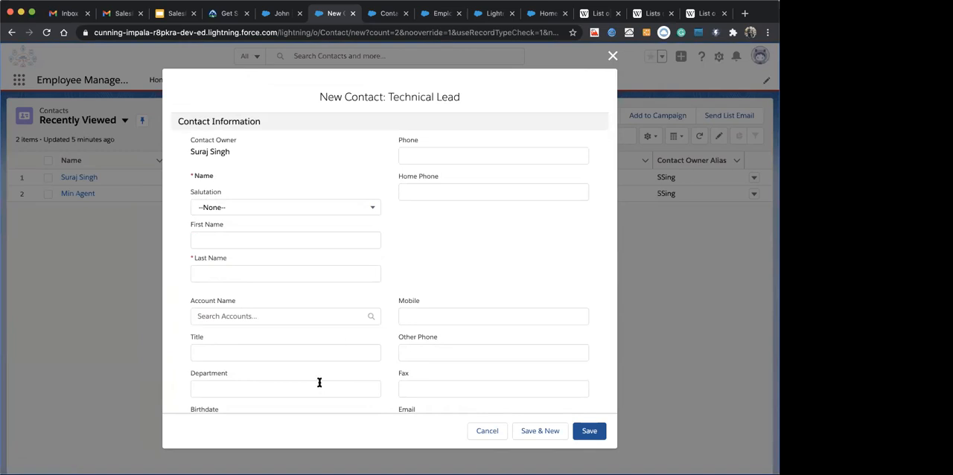
scroll(319, 382, "down", 5)
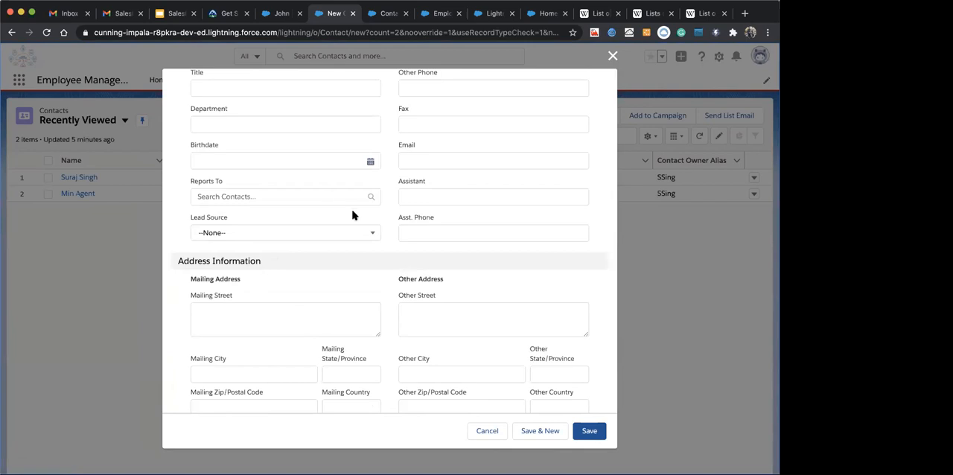
scroll(353, 215, "up", 5)
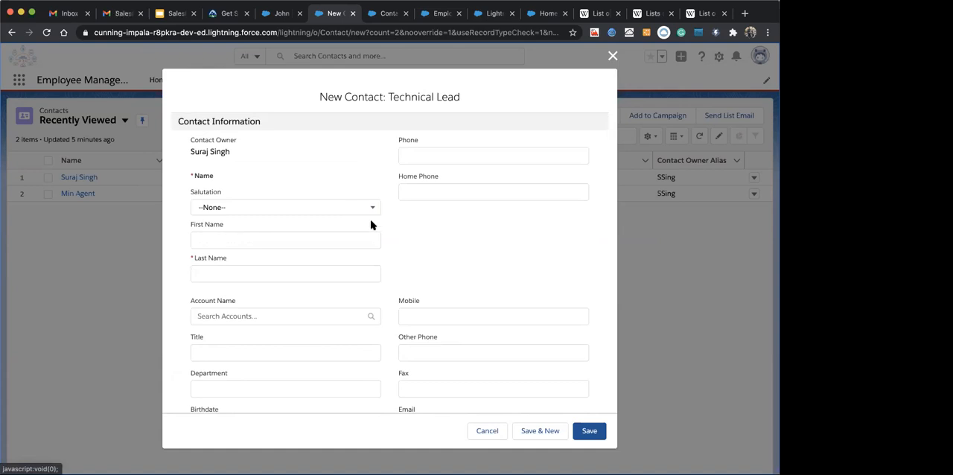
scroll(417, 252, "down", 2)
scroll(417, 252, "down", 3)
scroll(372, 357, "down", 2)
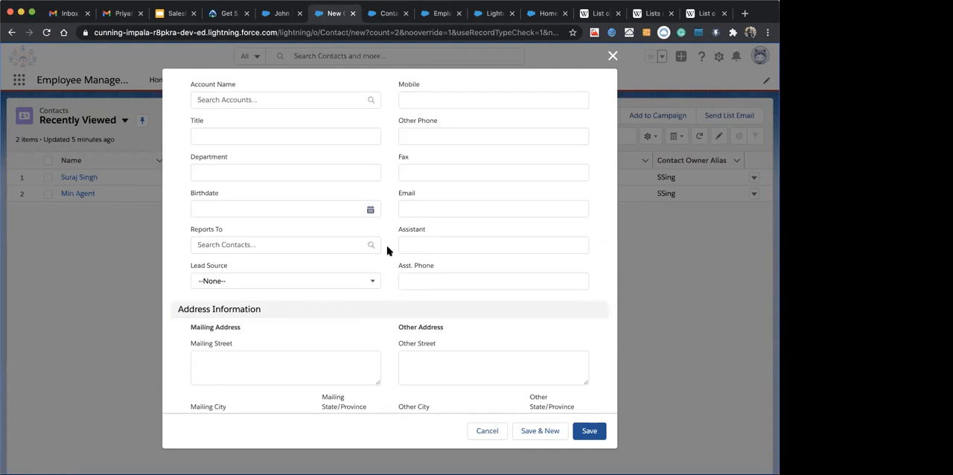
scroll(387, 251, "up", 4)
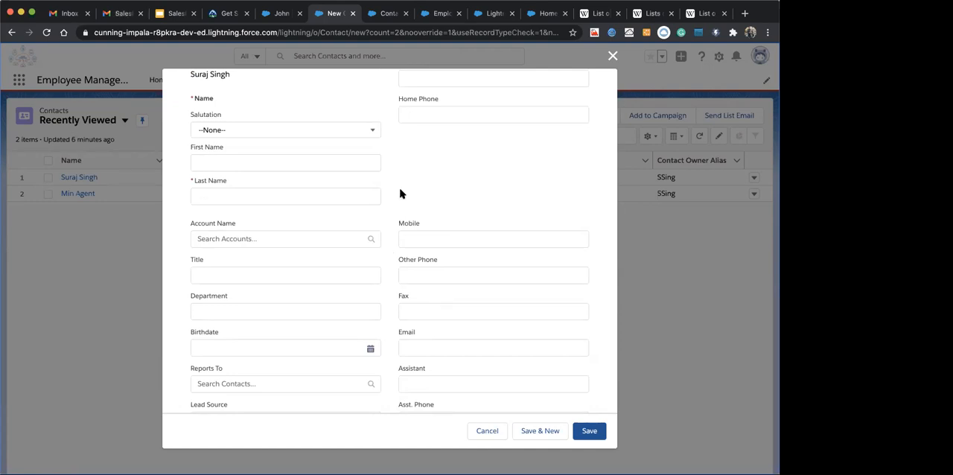
left_click(613, 57)
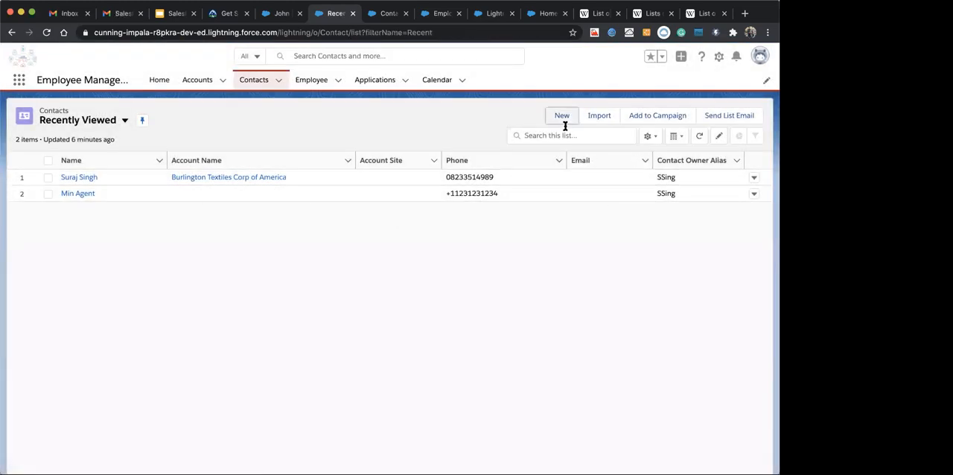
left_click(559, 120)
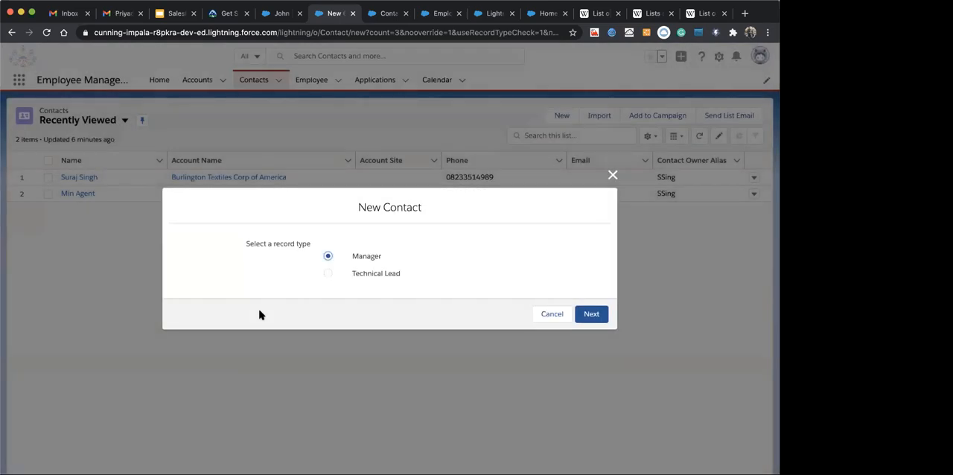
left_click(614, 175)
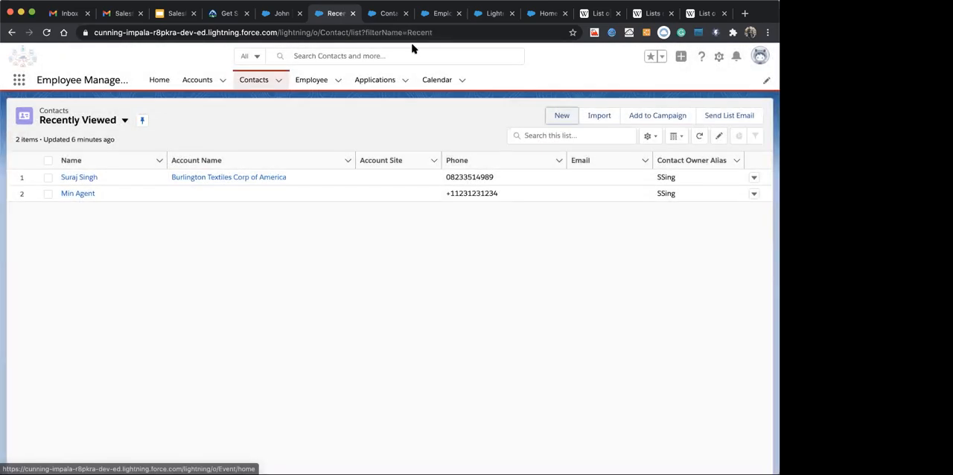
Open the Contact (Marketing) Layout from the Contact object's page layouts in Setup and view its field sections
left_click(389, 13)
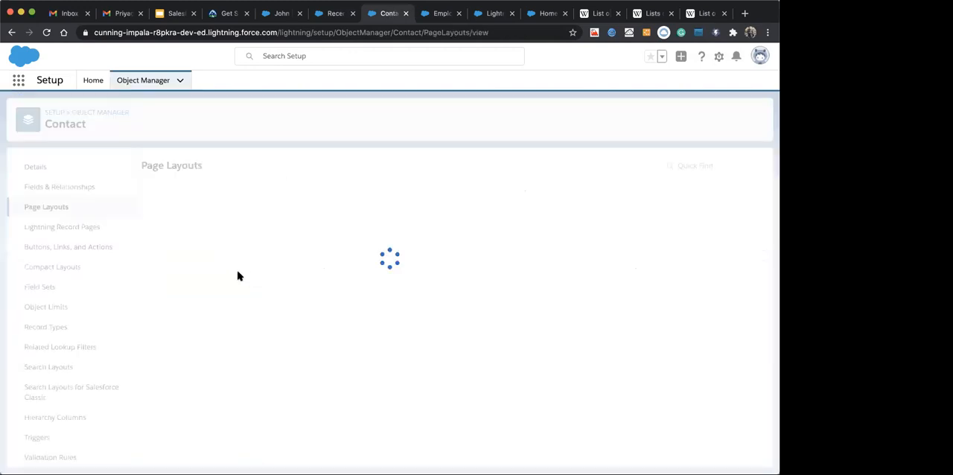
left_click(192, 214)
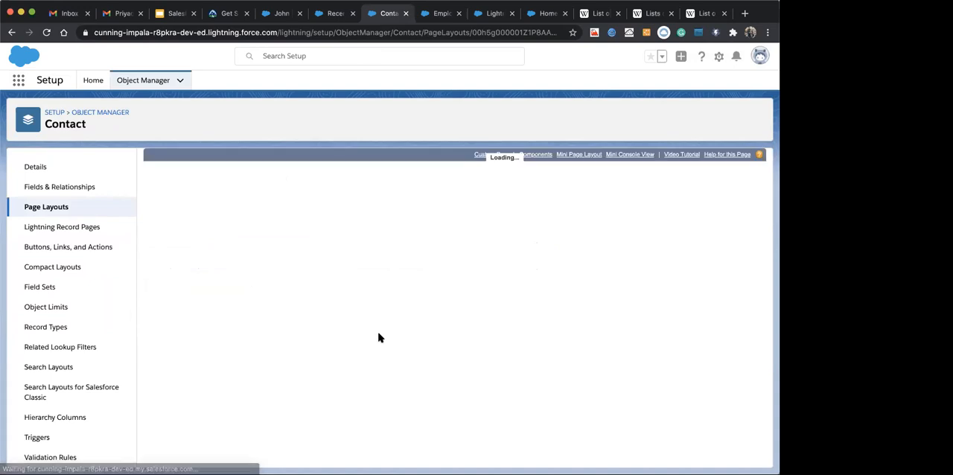
scroll(378, 336, "down", 10)
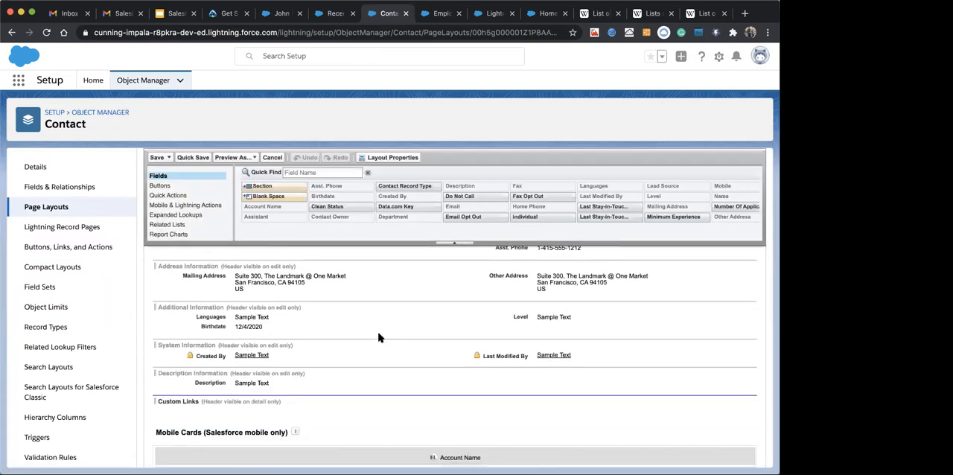
scroll(378, 335, "up", 3)
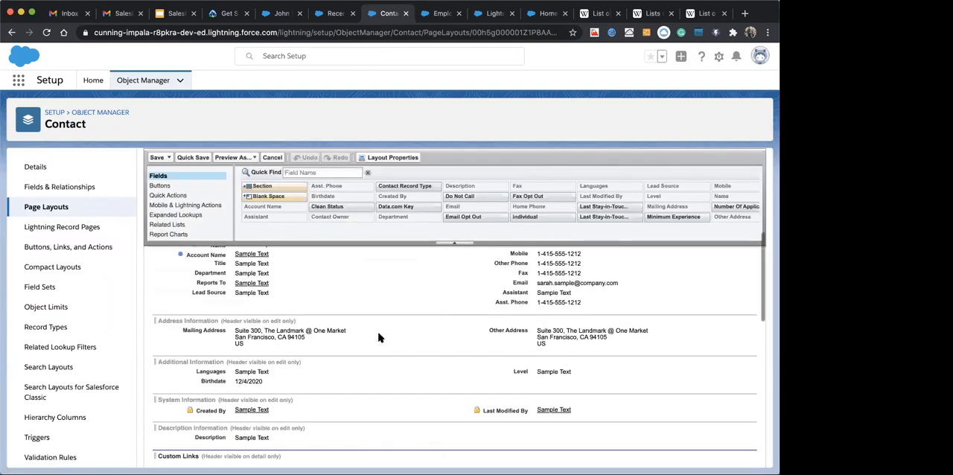
left_click(504, 302)
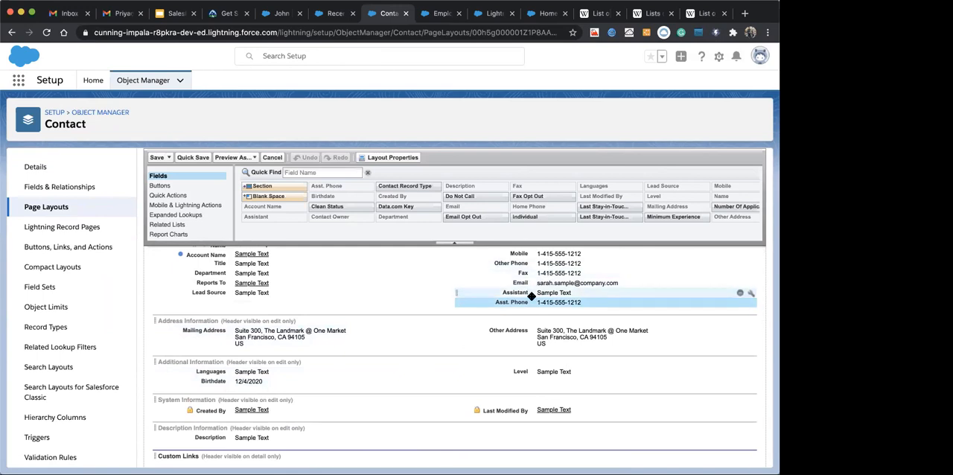
left_click(531, 292, "shift")
left_click(228, 294, "shift")
left_click(260, 283, "shift")
left_click(260, 273, "shift")
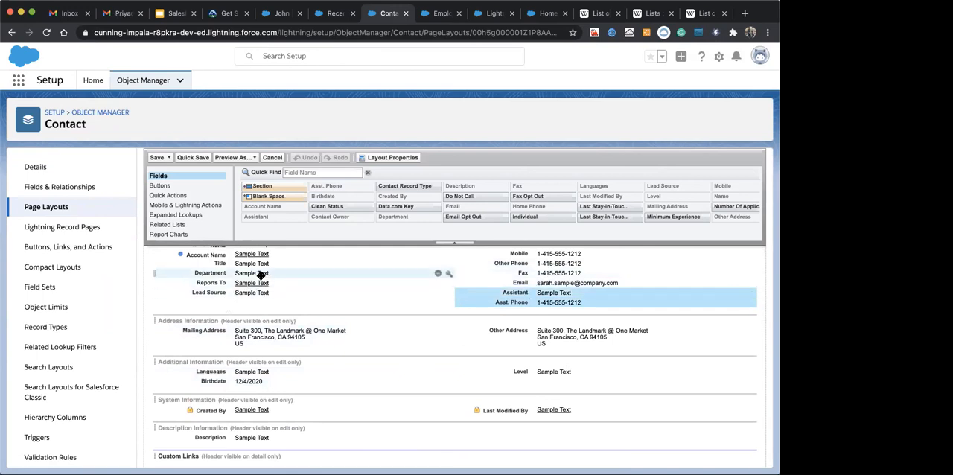
left_click(268, 315)
Switch the layout editor from Contact (Marketing) Layout to Contact Layout and bring up its Contact Information section
scroll(401, 292, "up", 3)
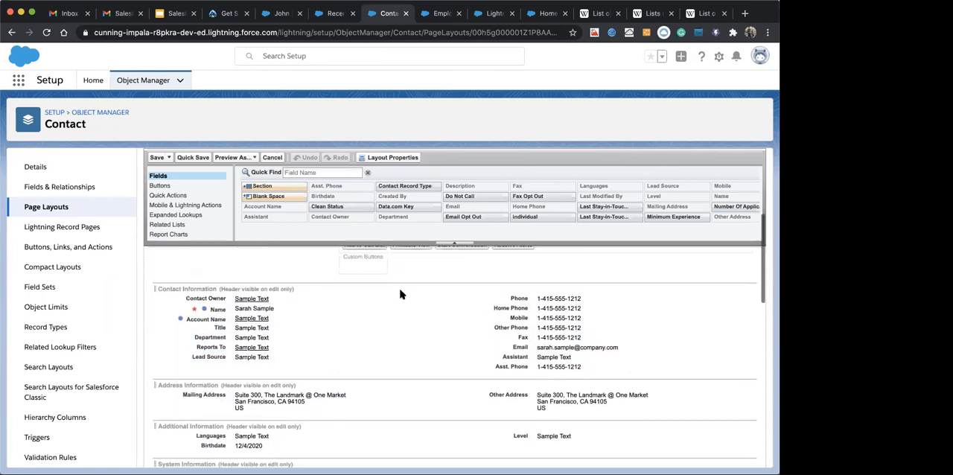
scroll(436, 315, "down", 3)
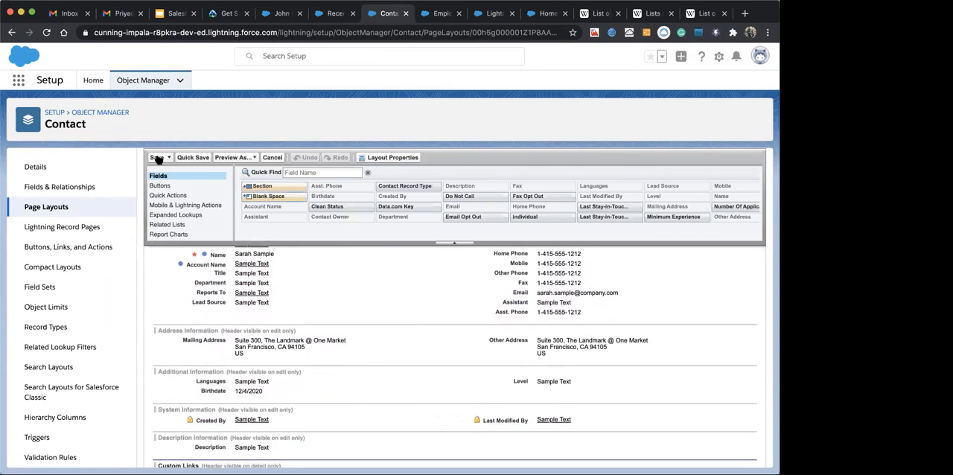
scroll(188, 179, "up", 10)
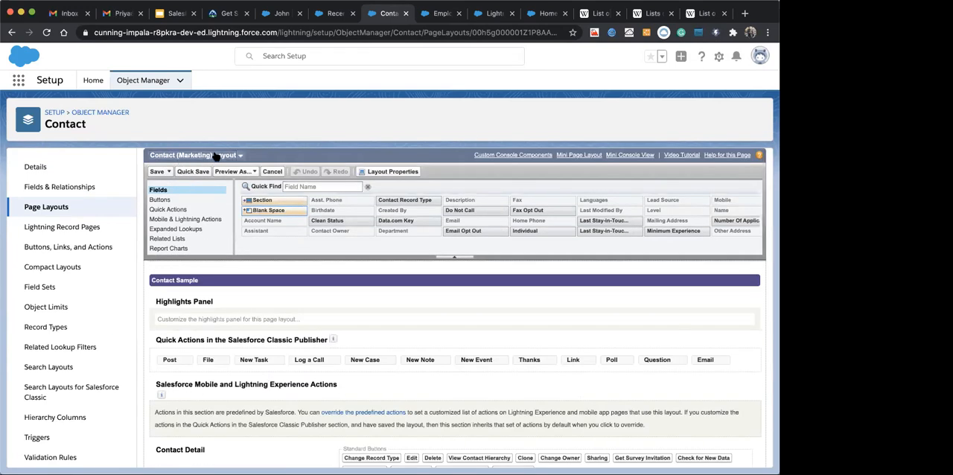
left_click(215, 155)
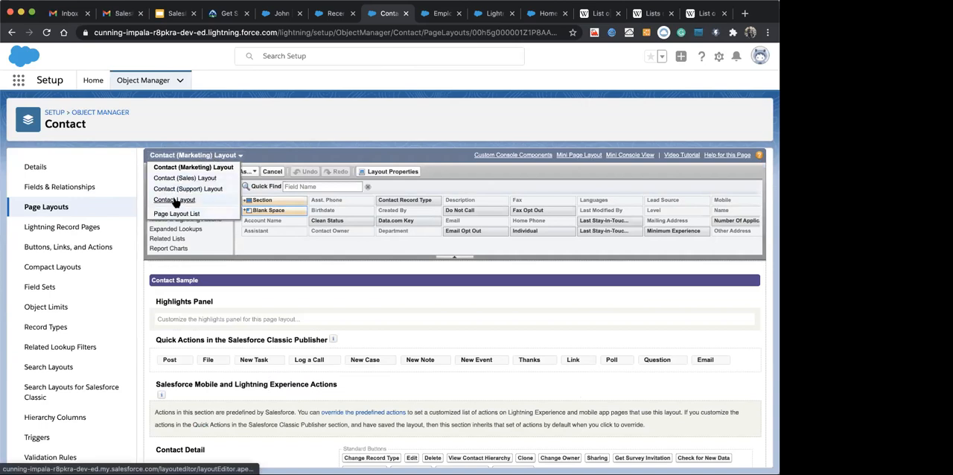
left_click(174, 201)
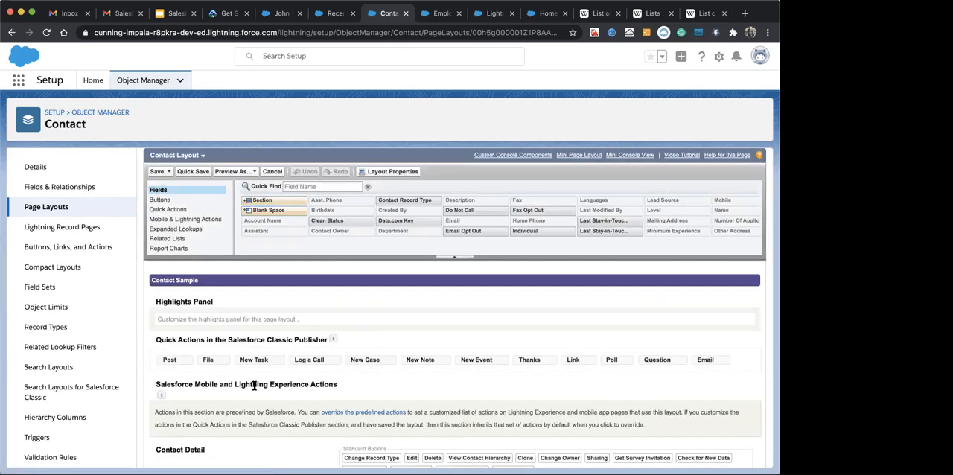
scroll(254, 385, "down", 10)
scroll(254, 384, "up", 2)
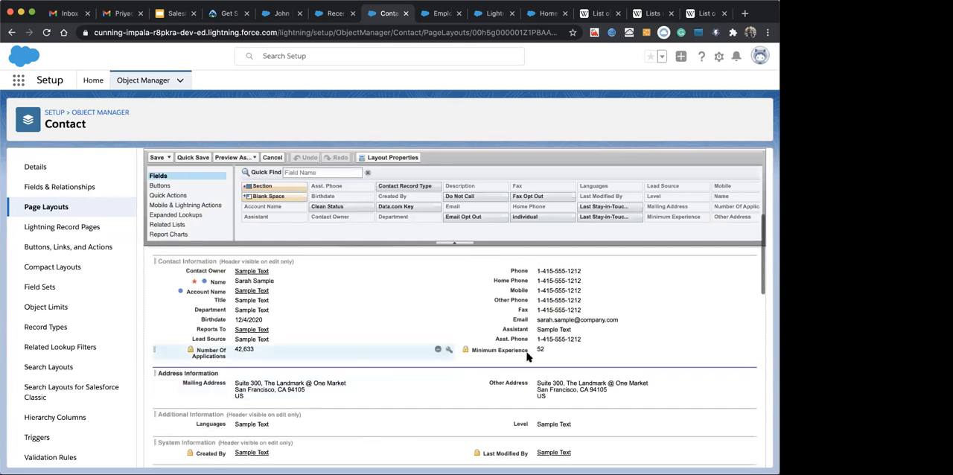
Remove the Minimum Experience, Assistant and Asst. Phone fields from the Contact Information section of Contact Layout
left_click(542, 348)
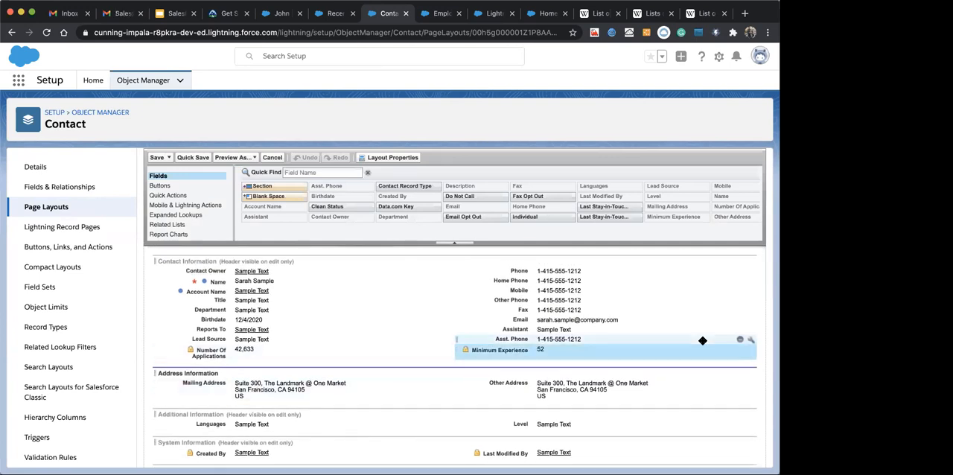
left_click(738, 351)
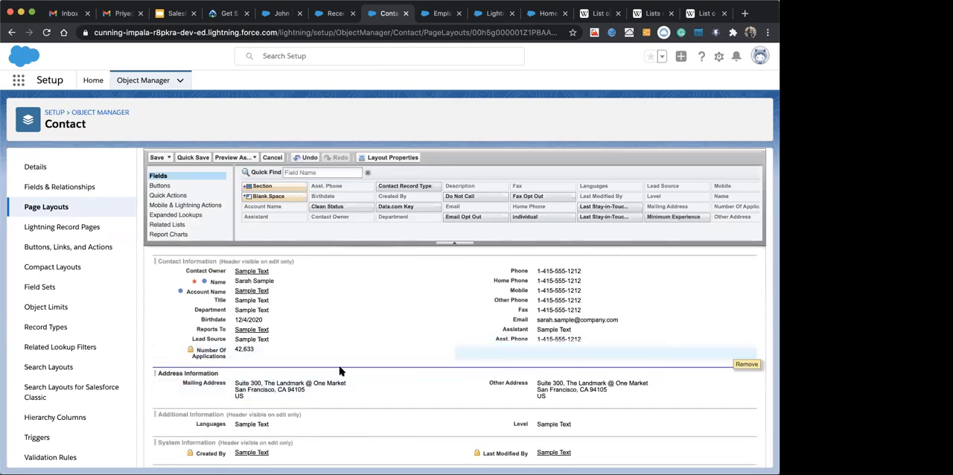
left_click(532, 331, "shift")
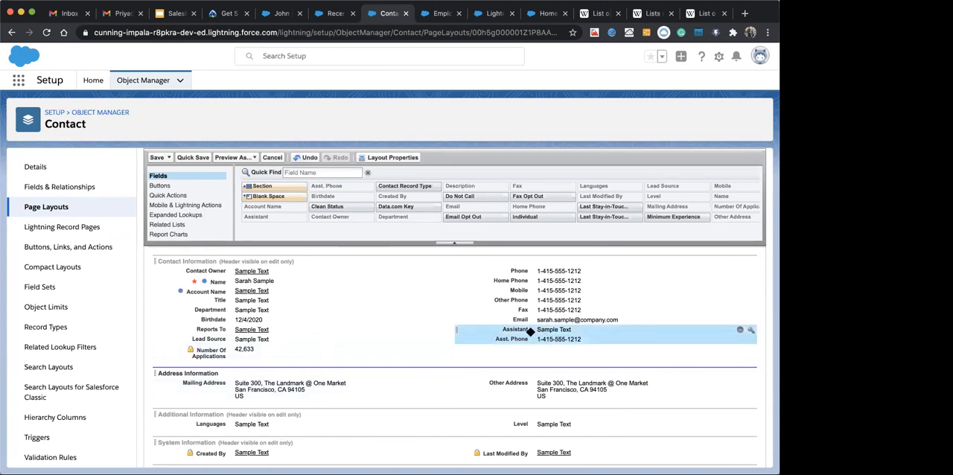
left_click(242, 348, "shift")
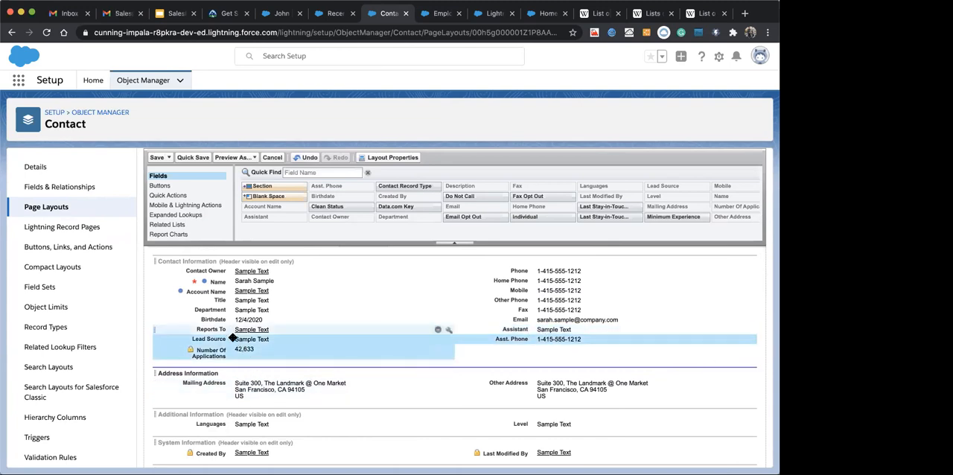
left_click(533, 332, "shift")
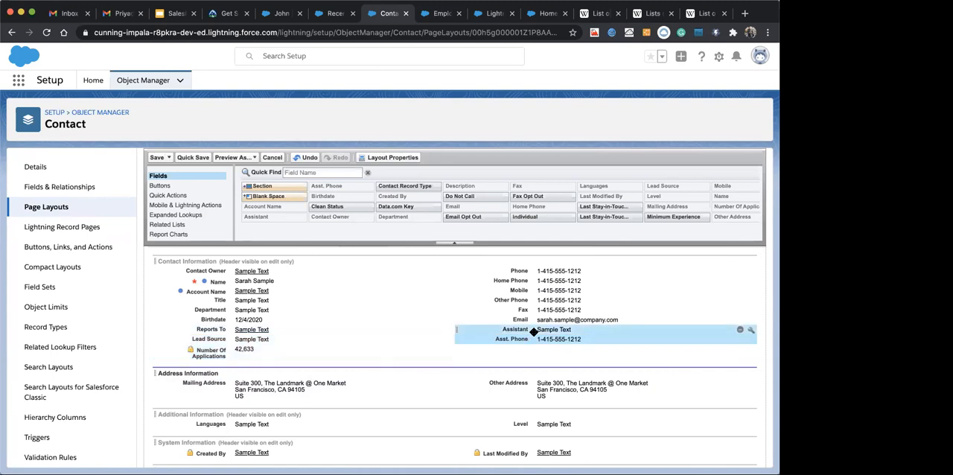
left_click(741, 337)
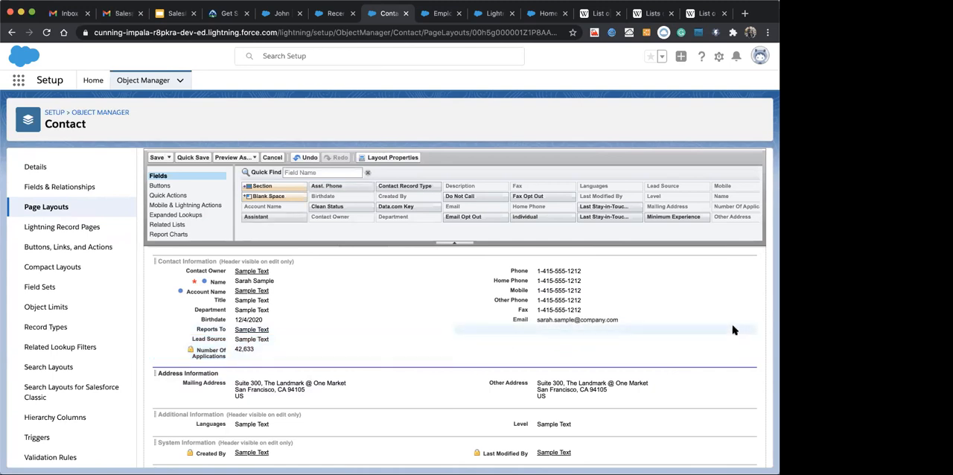
Remove the Lead Source and Number Of Applications fields together from the Contact Information section
left_click(216, 354)
left_click(315, 339, "shift")
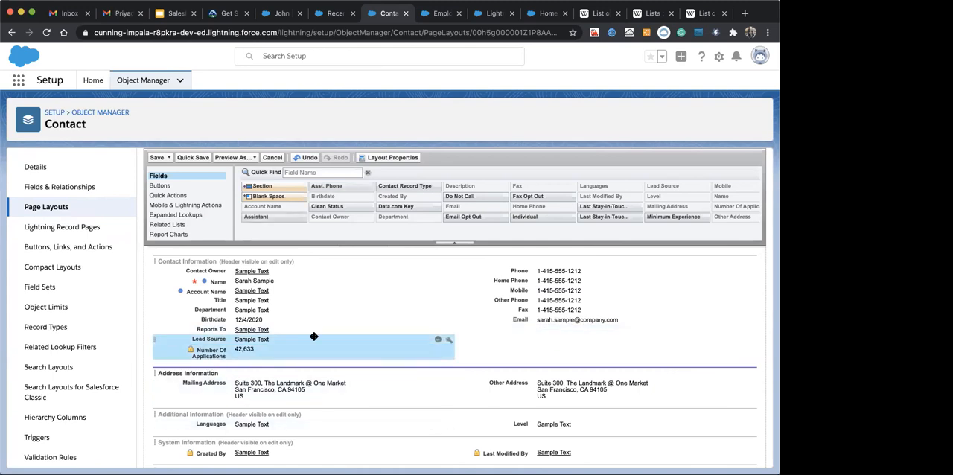
left_click(438, 341)
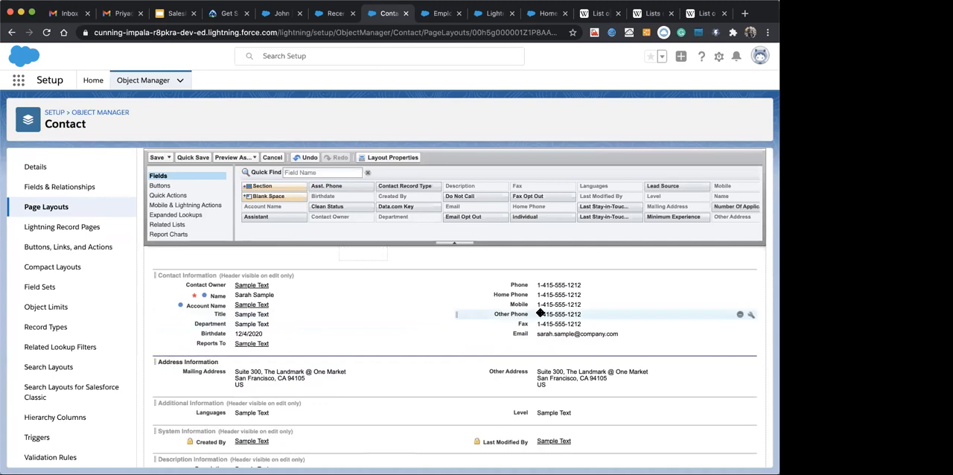
Remove the Fax field from the Contact Information section and save Contact Layout
left_click(692, 325)
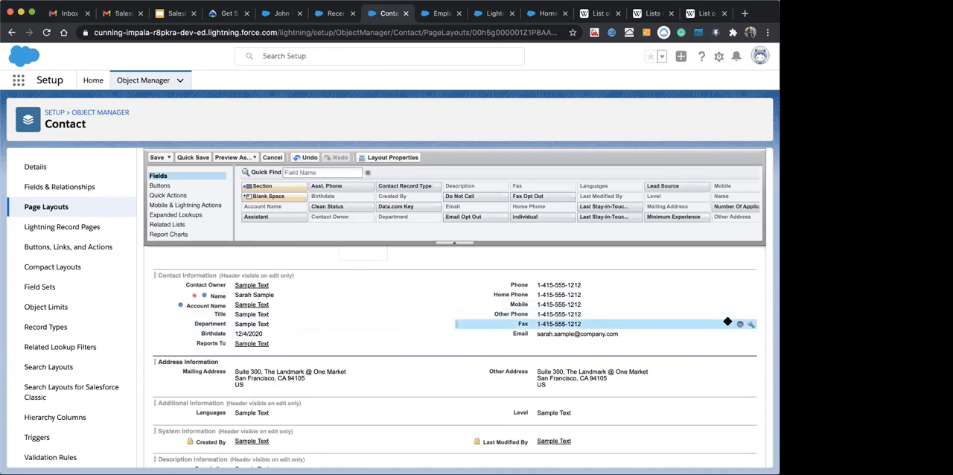
left_click(741, 324)
left_click(158, 158)
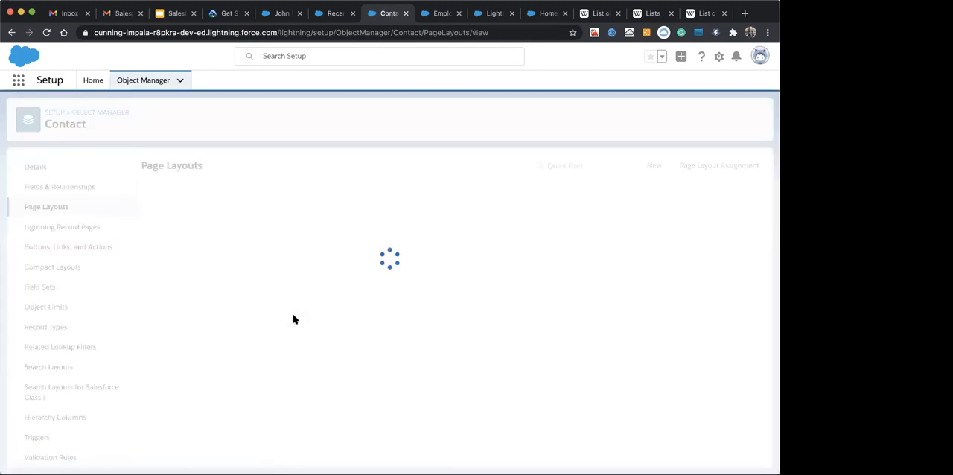
Add Number Of Applications below Lead Source in the Contact Information section of Contact (Marketing) Layout and save the layout
left_click(173, 214)
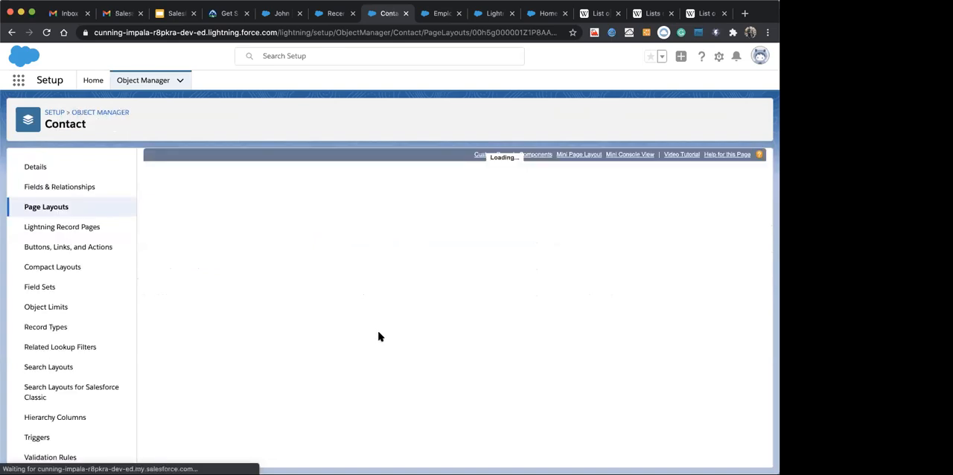
scroll(380, 389, "down", 5)
scroll(351, 323, "down", 2)
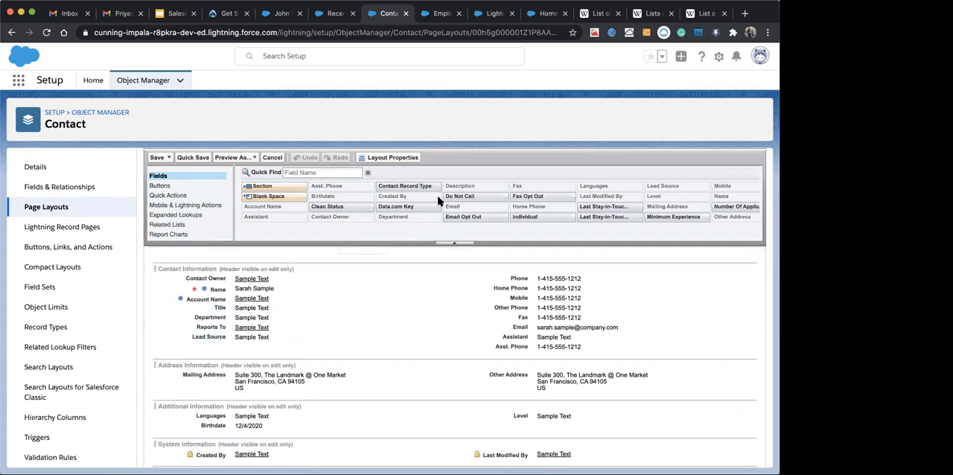
scroll(451, 207, "right", 3)
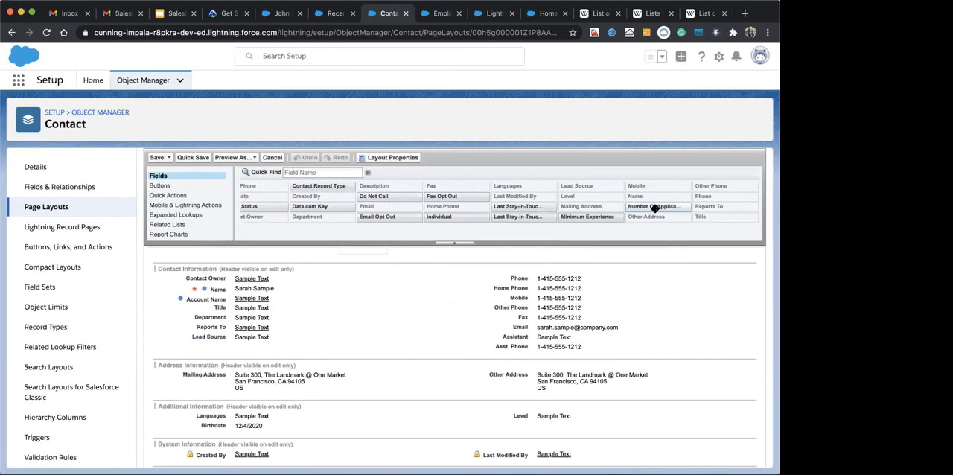
left_click_drag(362, 329, 319, 349)
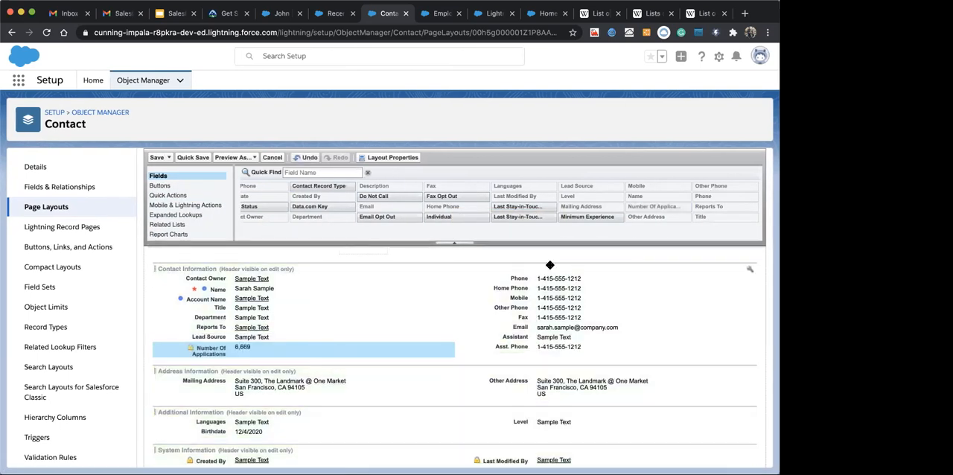
left_click(157, 157)
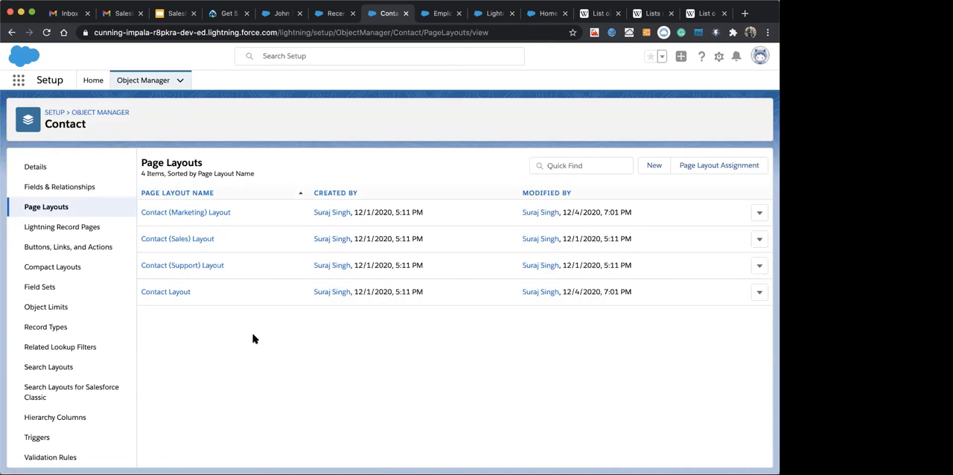
Check the fields of the new contact form for the Manager record type, then close the form without saving
left_click(335, 13)
left_click(561, 115)
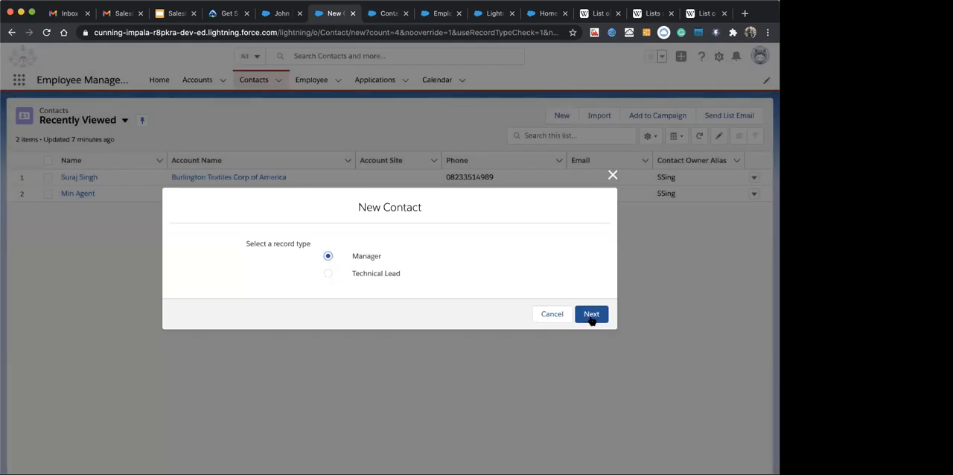
left_click(591, 317)
scroll(404, 302, "down", 10)
scroll(404, 303, "up", 5)
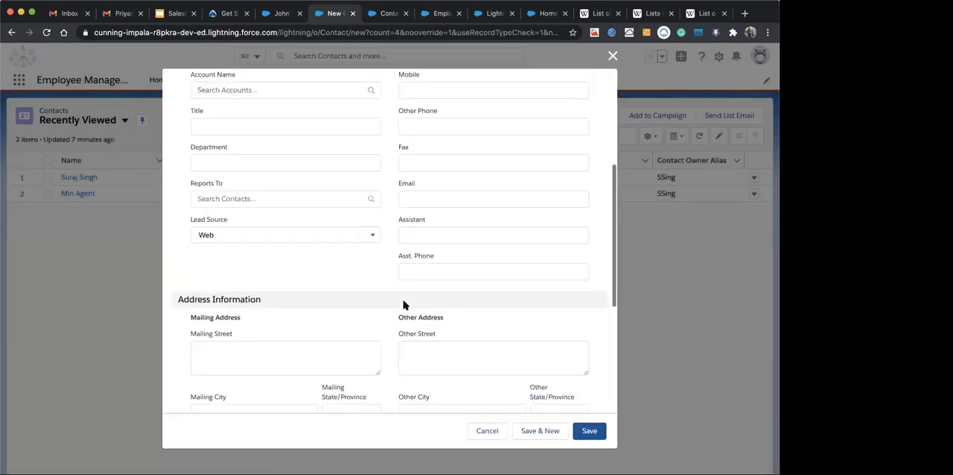
left_click(613, 54)
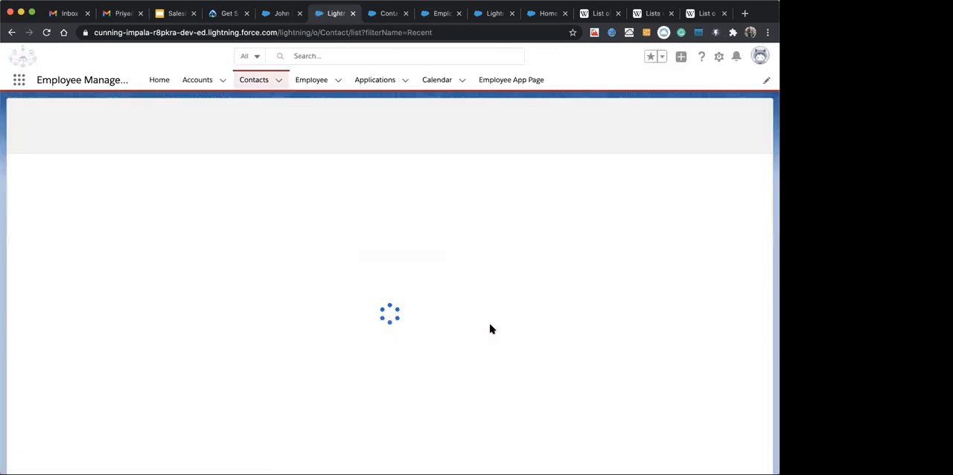
Start a new contact with the Manager record type from the reloaded Contacts list and review its form fields
left_click(561, 116)
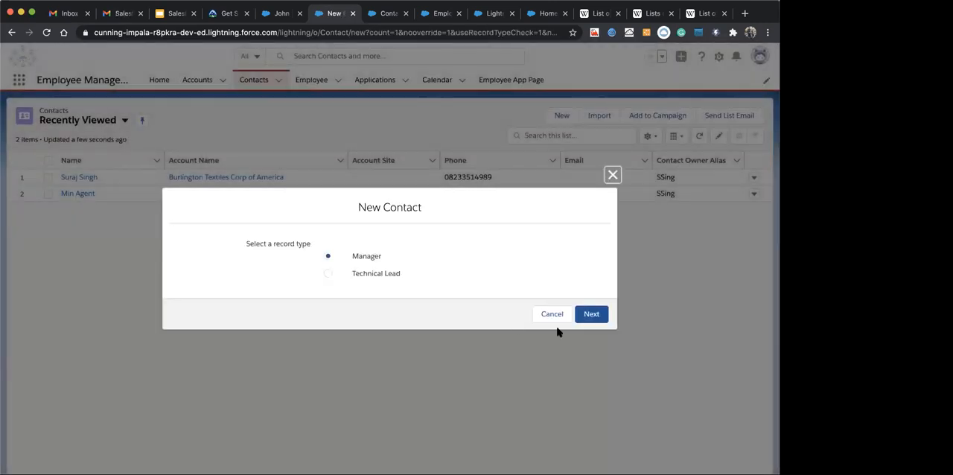
left_click(587, 315)
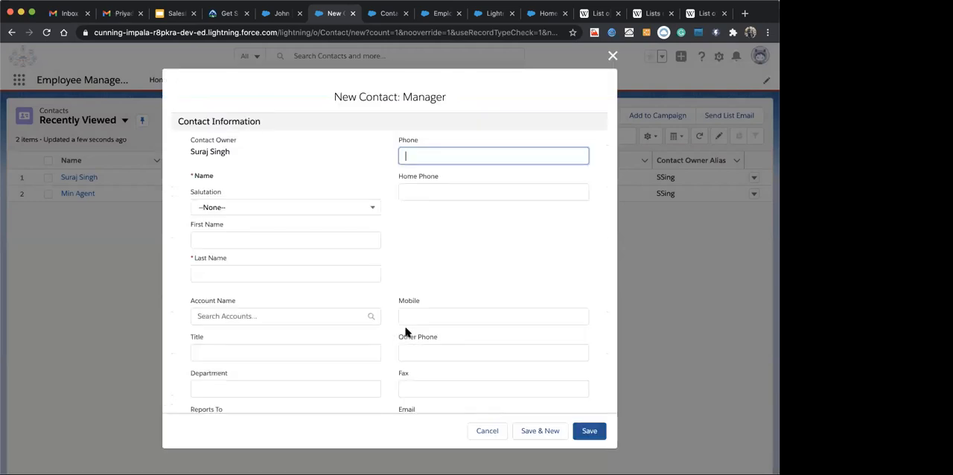
scroll(405, 332, "down", 10)
scroll(405, 332, "up", 10)
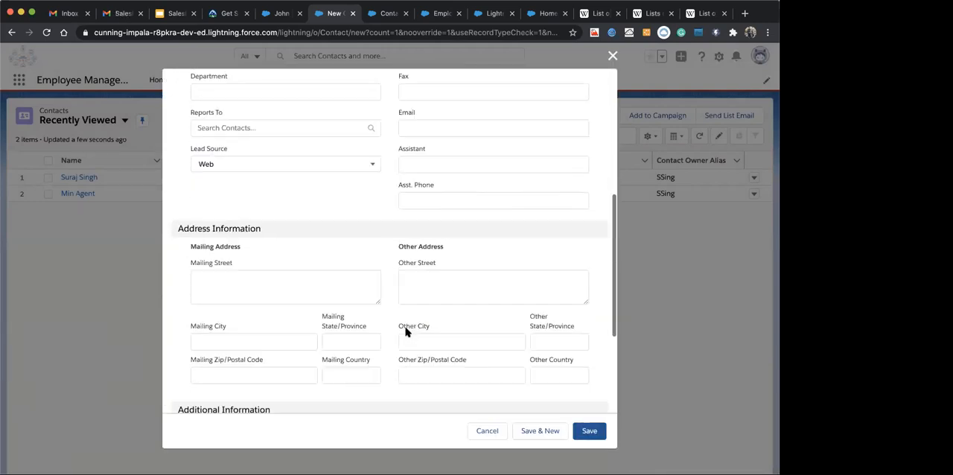
scroll(405, 333, "down", 3)
scroll(405, 332, "up", 3)
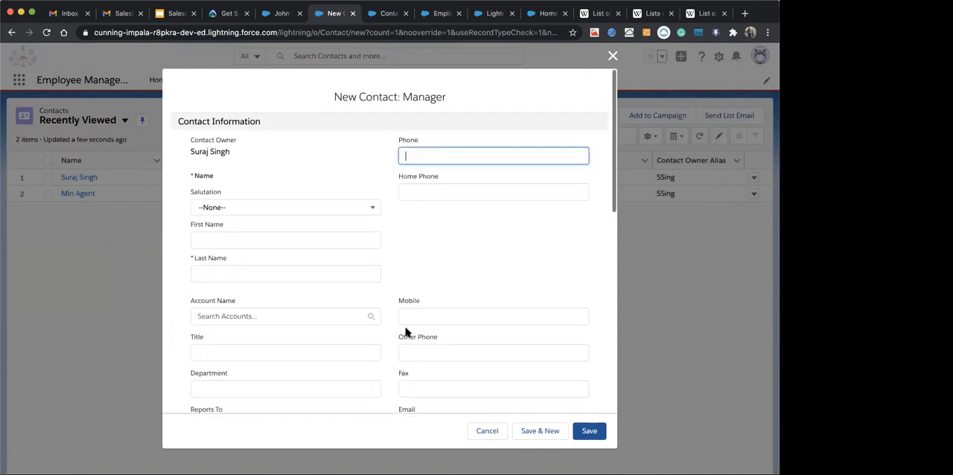
Fill in the Manager contact's first name, last name and phone from a saved autofill entry and save the contact
left_click(291, 265)
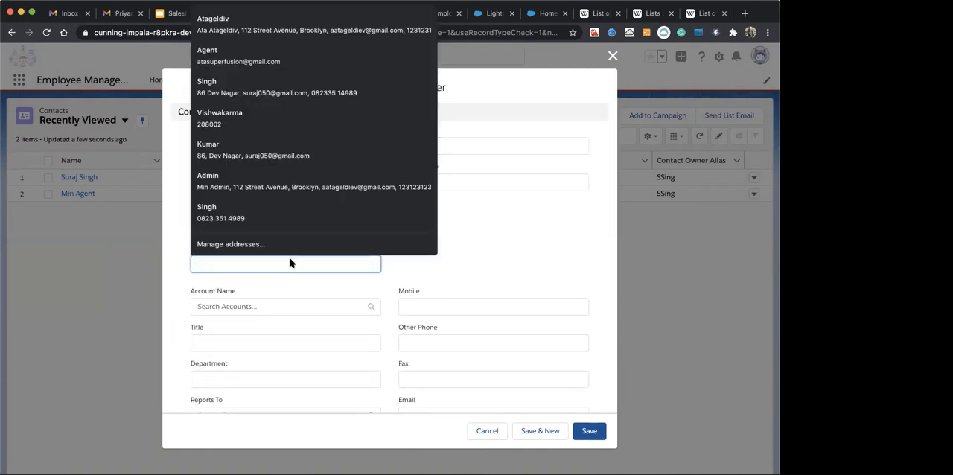
left_click(265, 19)
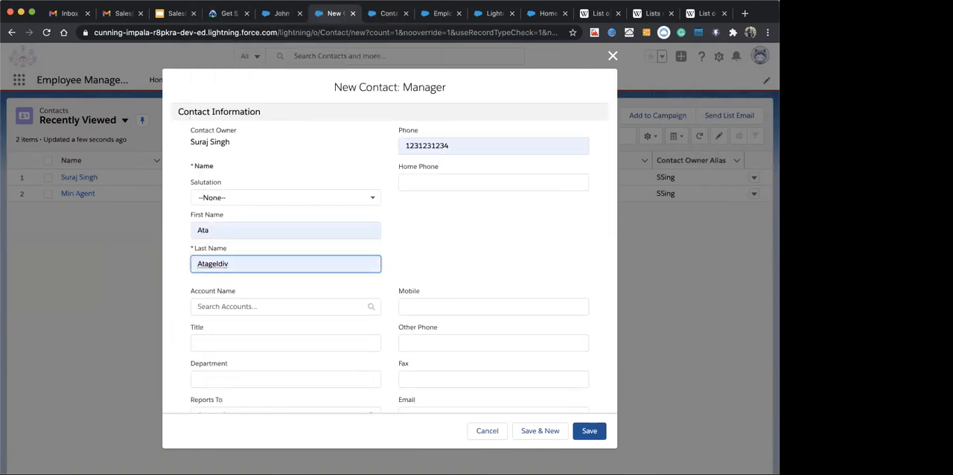
scroll(319, 278, "down", 10)
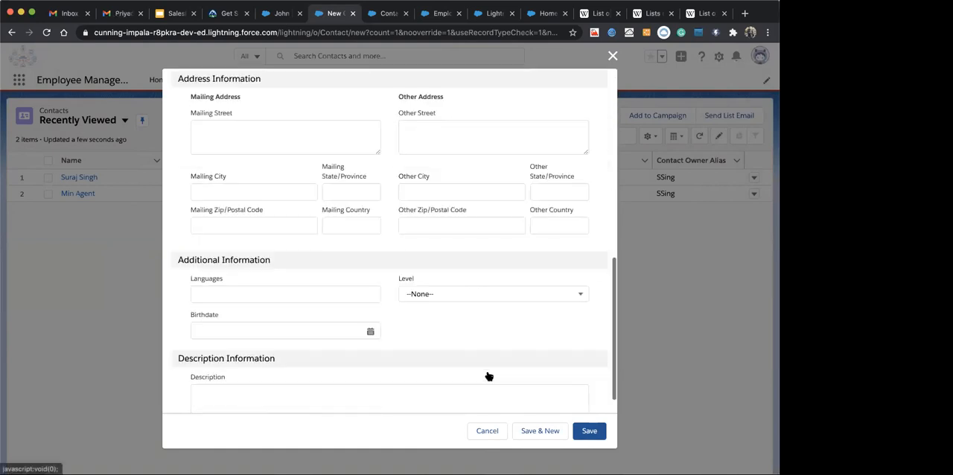
left_click(589, 431)
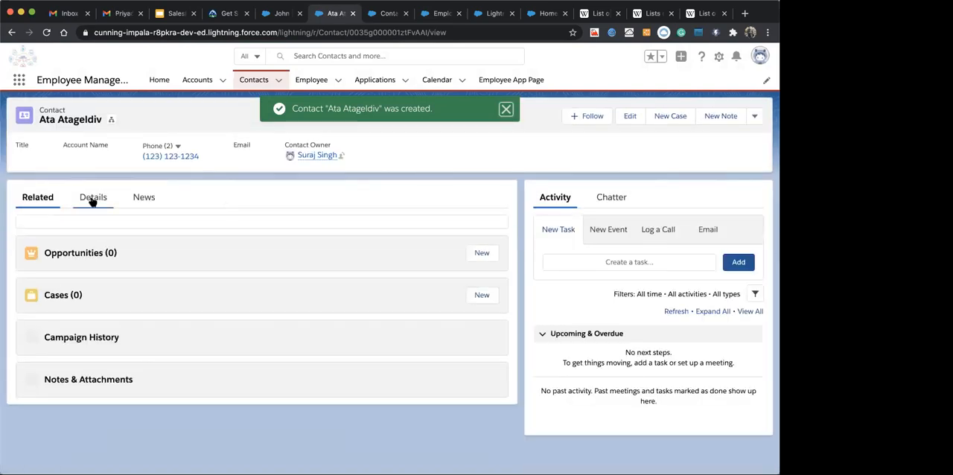
Examine the new Manager contact's details, including Lead Source and Number Of Applications
left_click(92, 201)
scroll(92, 204, "down", 3)
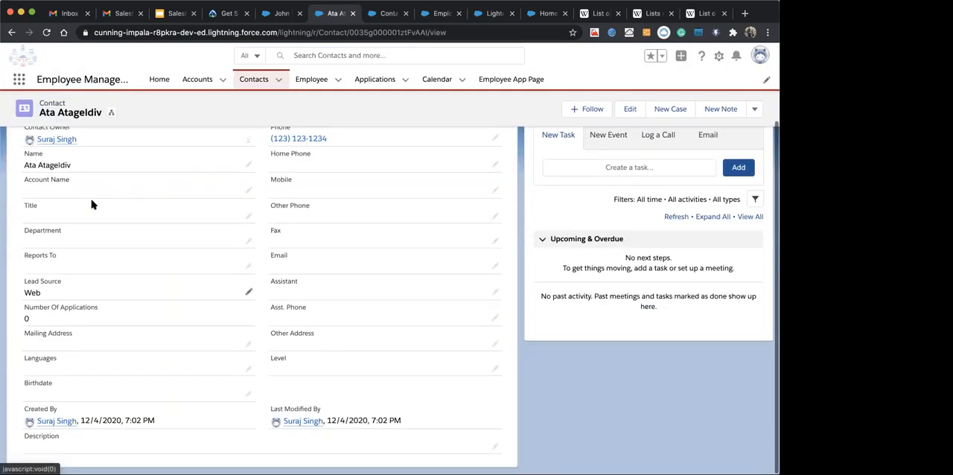
scroll(170, 368, "up", 2)
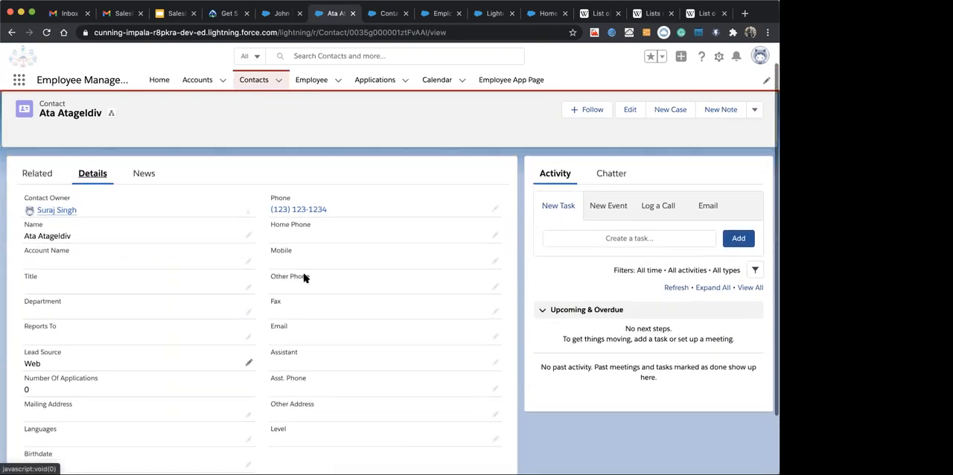
Log out of Salesforce and close the org's open browser tabs, discarding unsaved Lightning App Builder changes
left_click(761, 57)
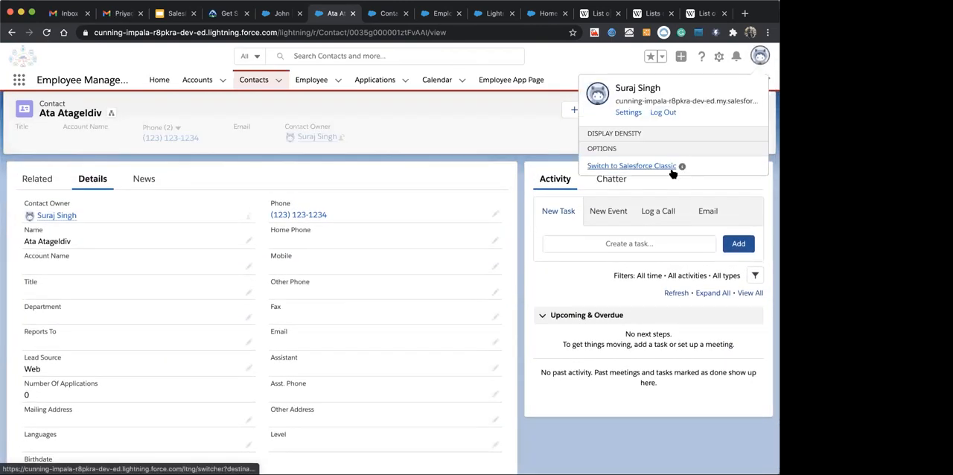
left_click(661, 113)
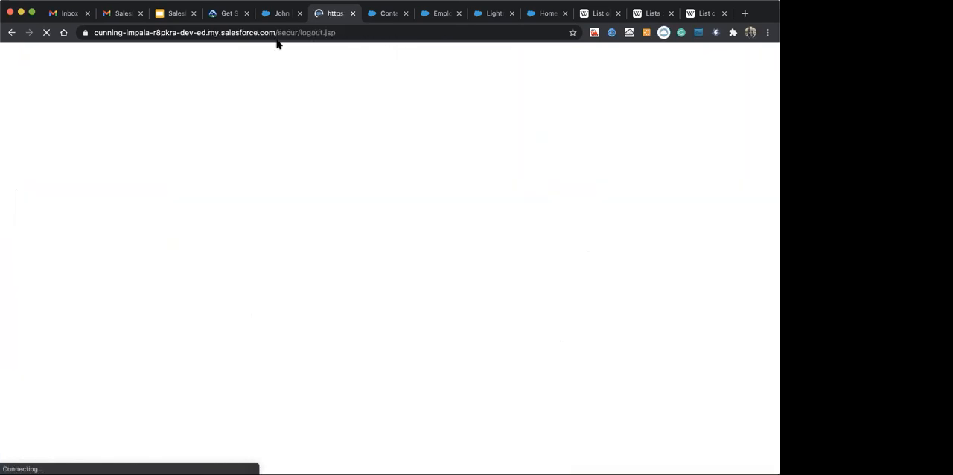
left_click(281, 15)
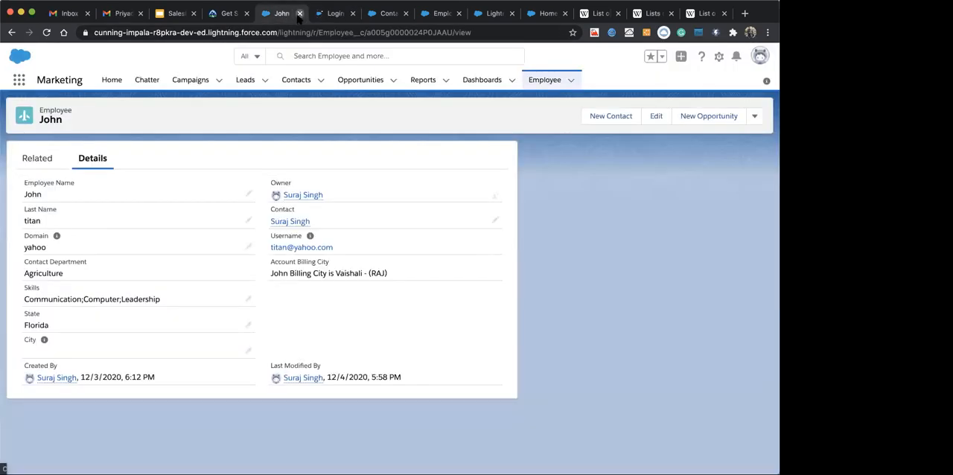
left_click(298, 14)
left_click(299, 14)
left_click(299, 14)
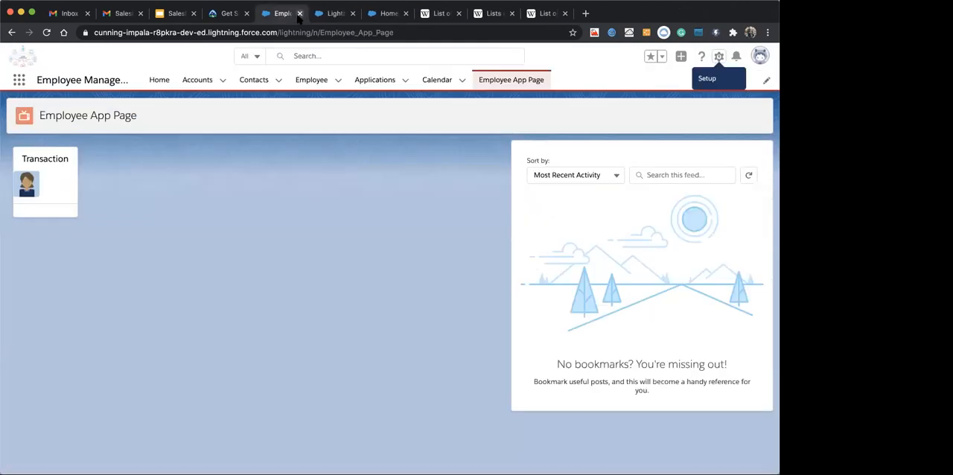
left_click(299, 14)
left_click(298, 14)
left_click(298, 14)
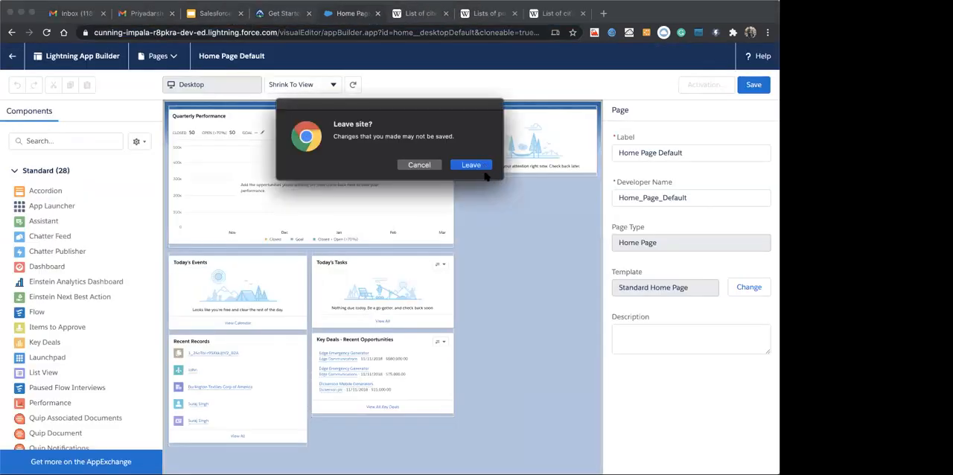
left_click(480, 166)
key("super+w")
Relaunch the Soft Tech skills v1 playground from the Trailhead page and open its Contacts list
left_click(343, 13)
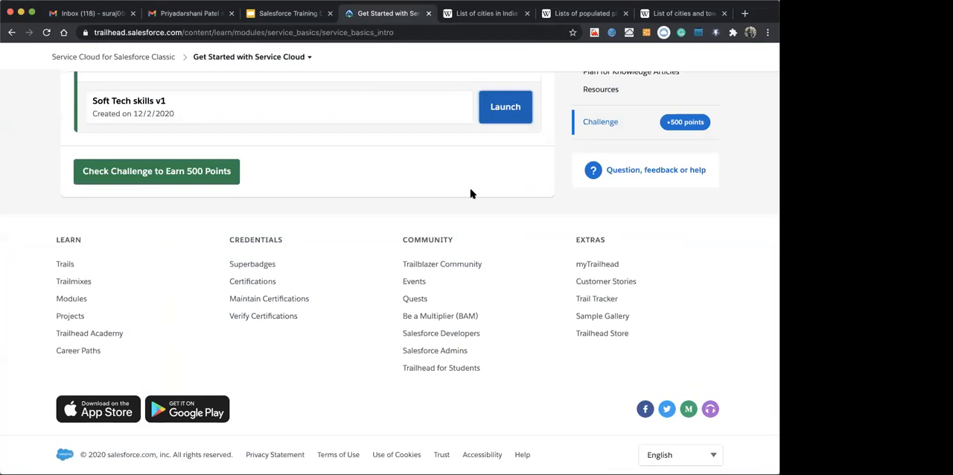
left_click(499, 111)
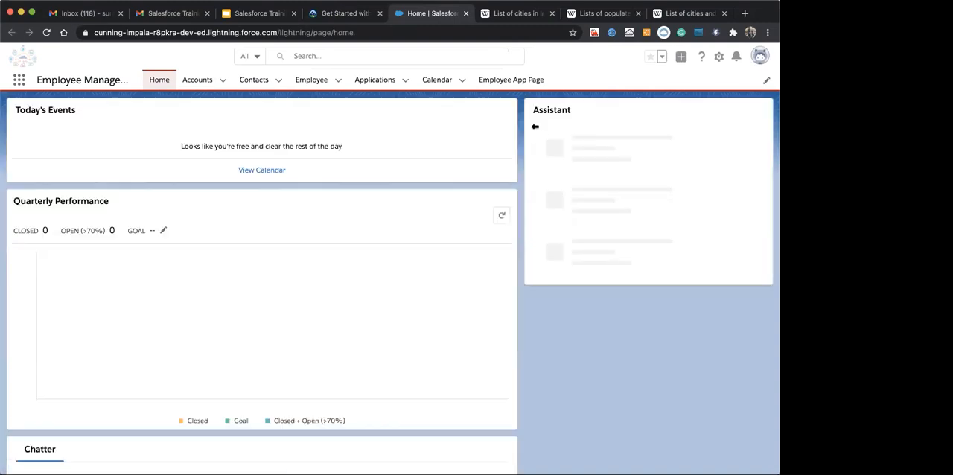
left_click(255, 82)
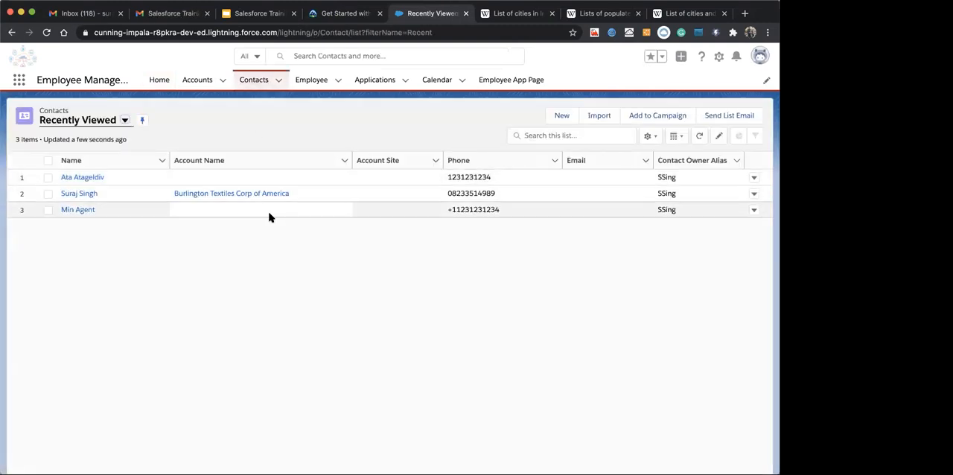
Open the newly created Manager contact's record and recheck the Number Of Applications field in its details
left_click(83, 179)
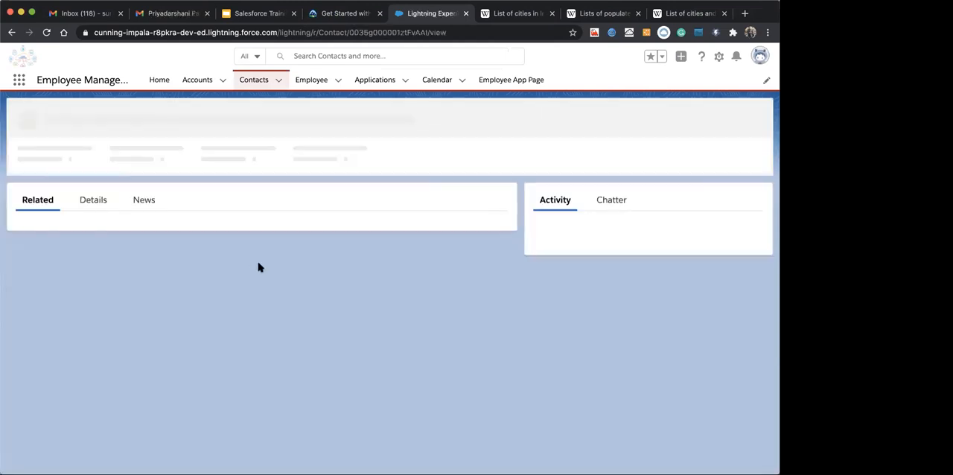
left_click(97, 202)
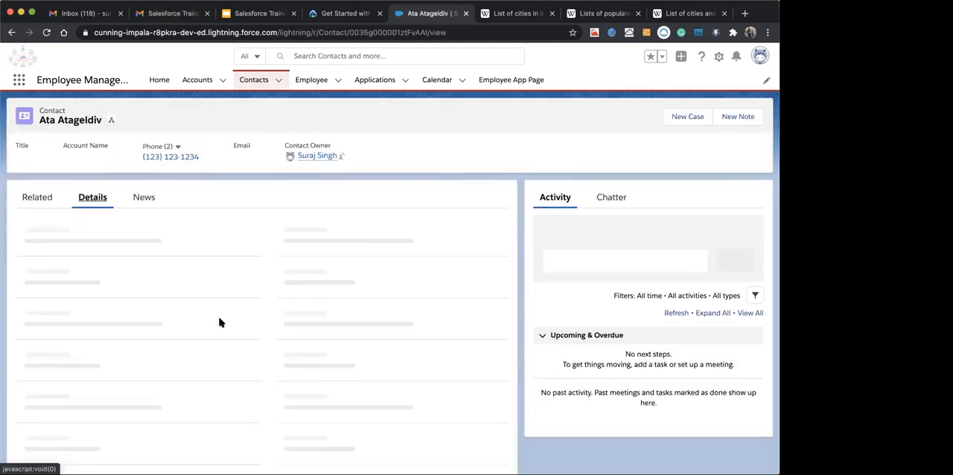
scroll(219, 322, "down", 2)
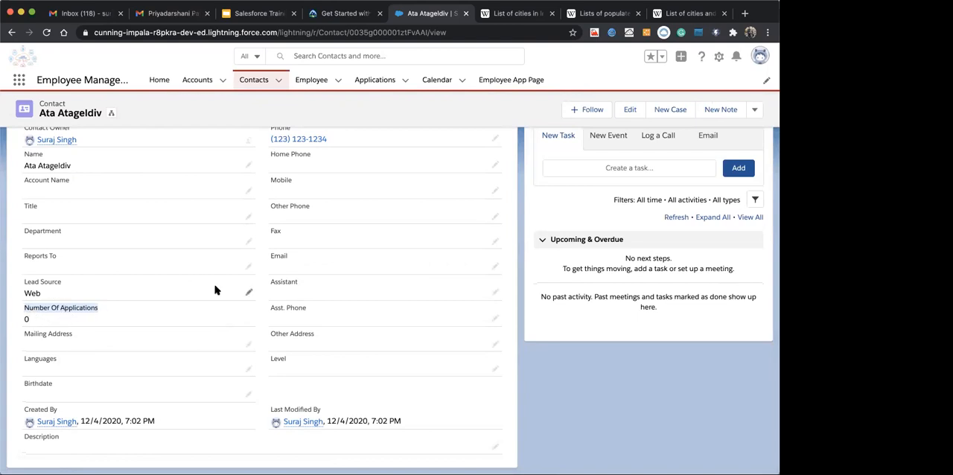
scroll(223, 291, "up", 3)
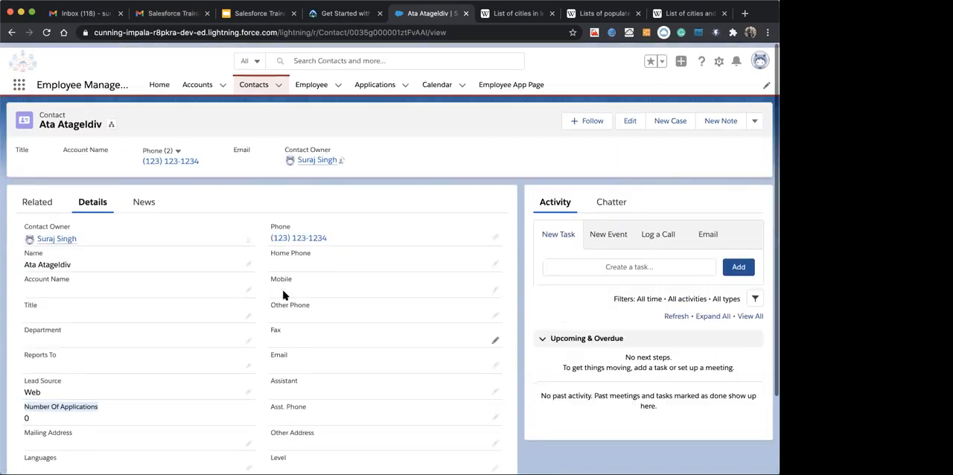
Start a new contact with the Technical Lead record type and look over the fields on its form
left_click(257, 83)
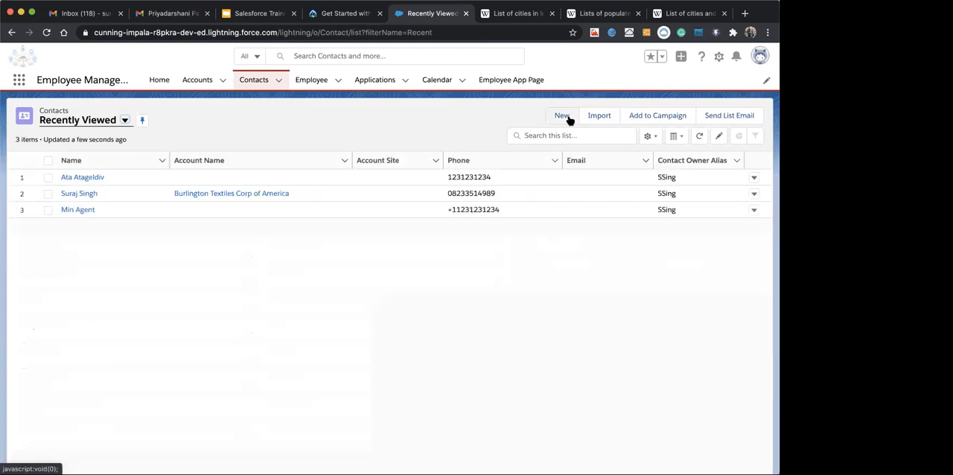
left_click(566, 118)
left_click(332, 272)
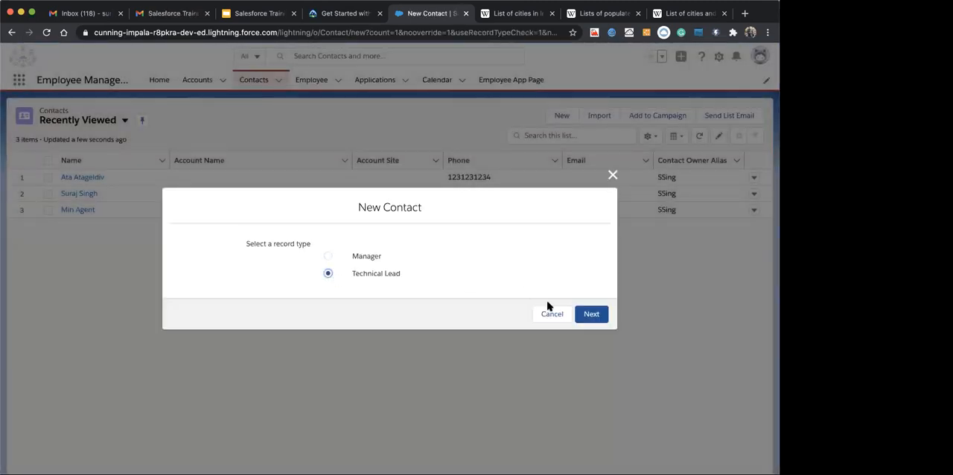
left_click(584, 313)
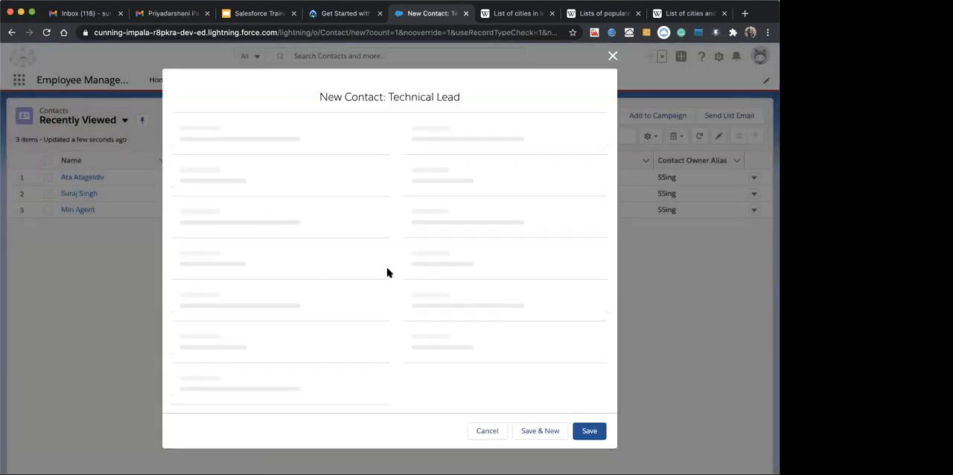
scroll(377, 313, "down", 10)
scroll(377, 310, "up", 4)
scroll(378, 305, "up", 3)
scroll(437, 365, "up", 2)
Fill in the contact's name and phone from a saved autofill entry and save the Technical Lead contact
left_click(293, 270)
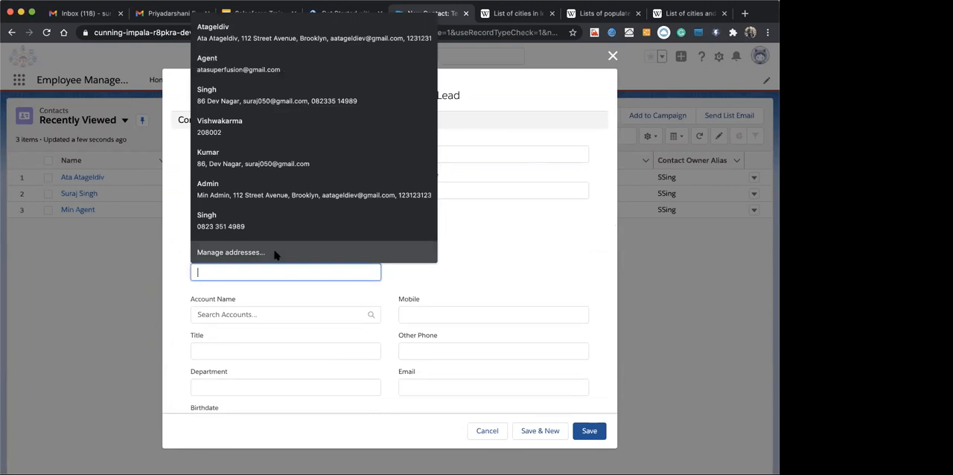
left_click(238, 68)
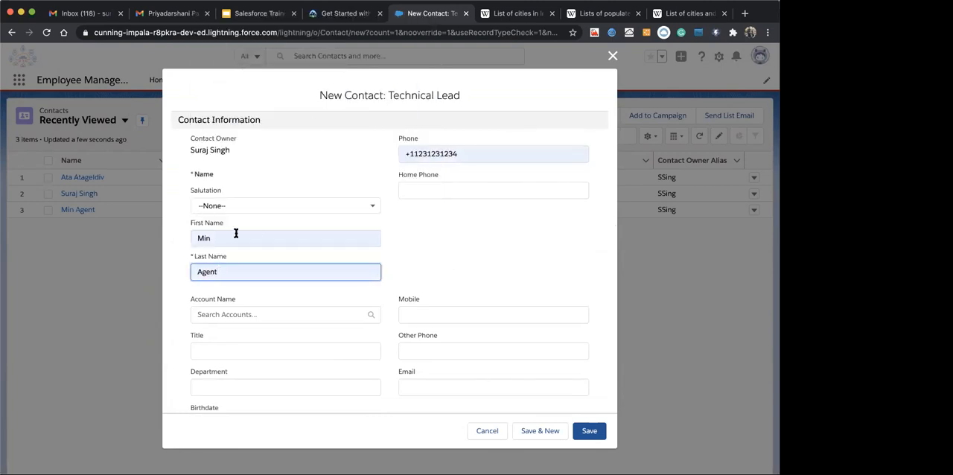
scroll(447, 347, "down", 10)
left_click(589, 431)
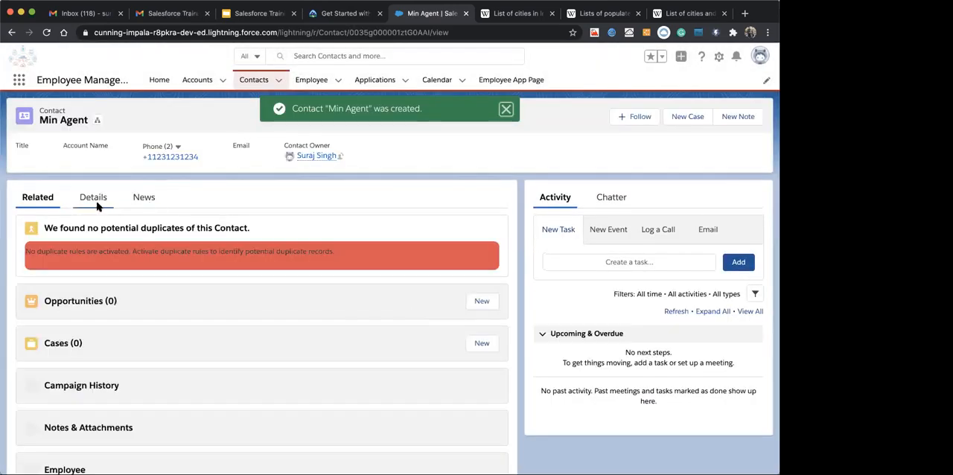
Examine the fields in the newly saved Technical Lead contact's details
left_click(93, 197)
scroll(240, 255, "down", 3)
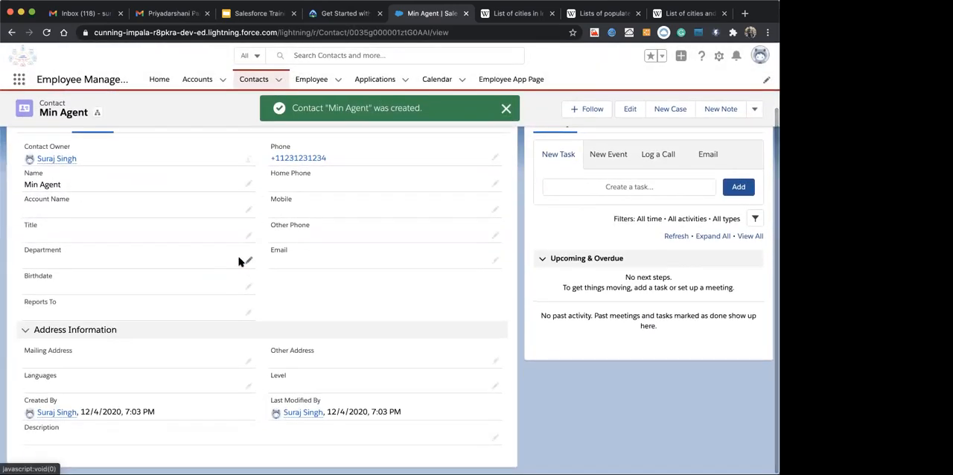
scroll(285, 300, "up", 3)
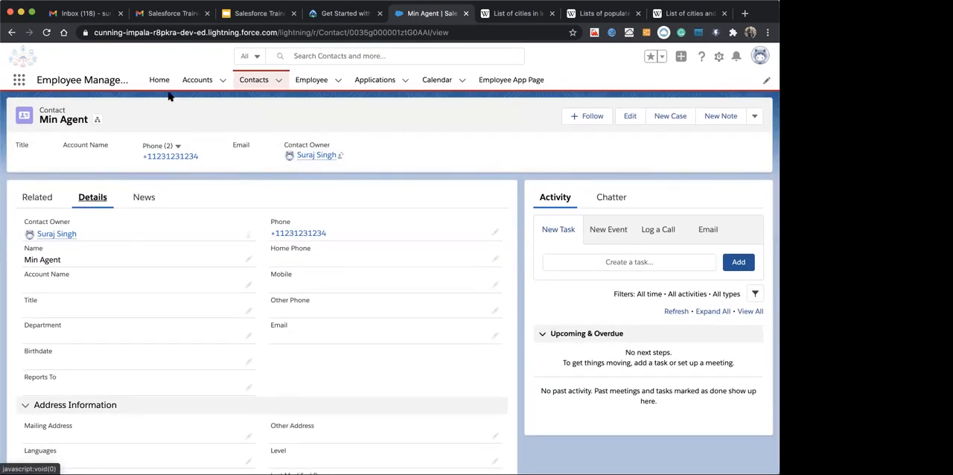
Open a blank Manager contact form to check its fields, including Lead Source, and close it without saving
left_click(245, 81)
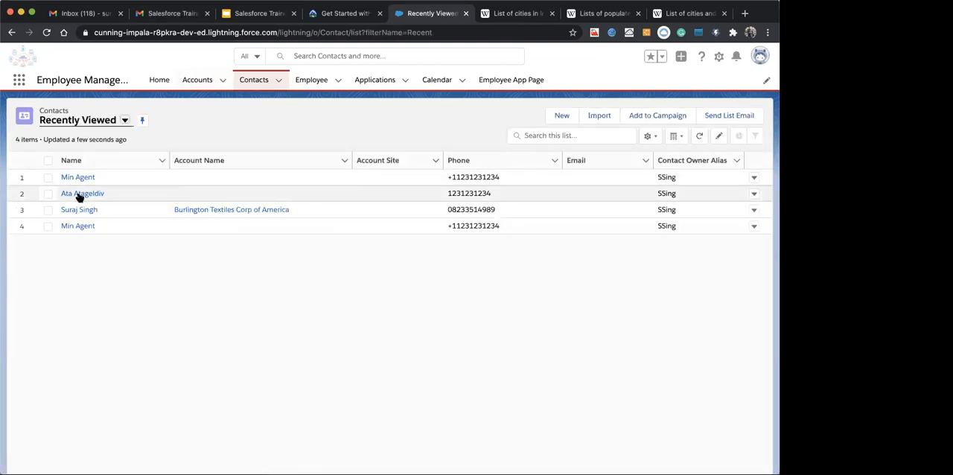
left_click(562, 117)
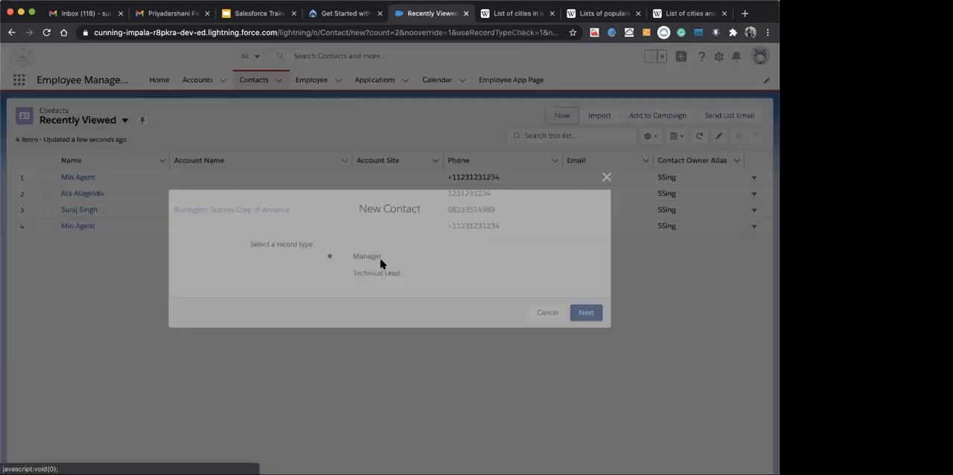
left_click(587, 313)
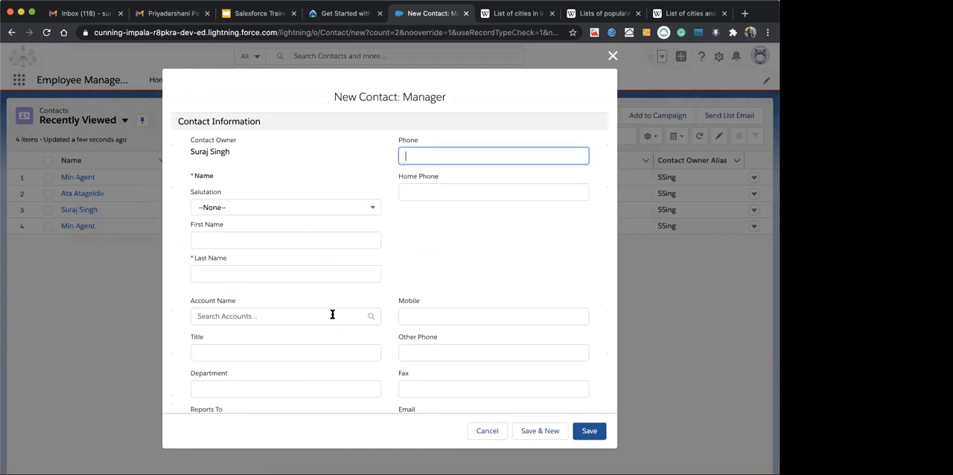
scroll(332, 315, "down", 5)
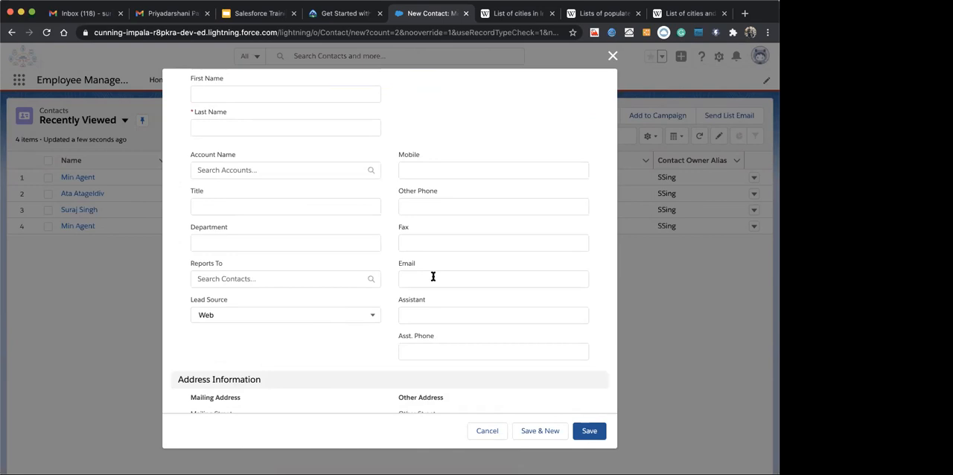
left_click(612, 55)
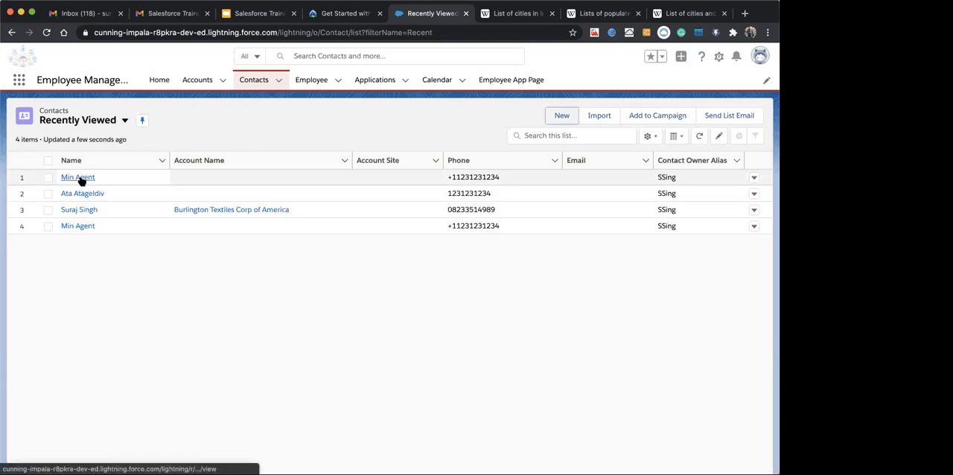
Compare the new Technical Lead contact's details and related lists with the Manager contact's details
left_click(79, 180)
left_click(90, 199)
scroll(208, 381, "down", 2)
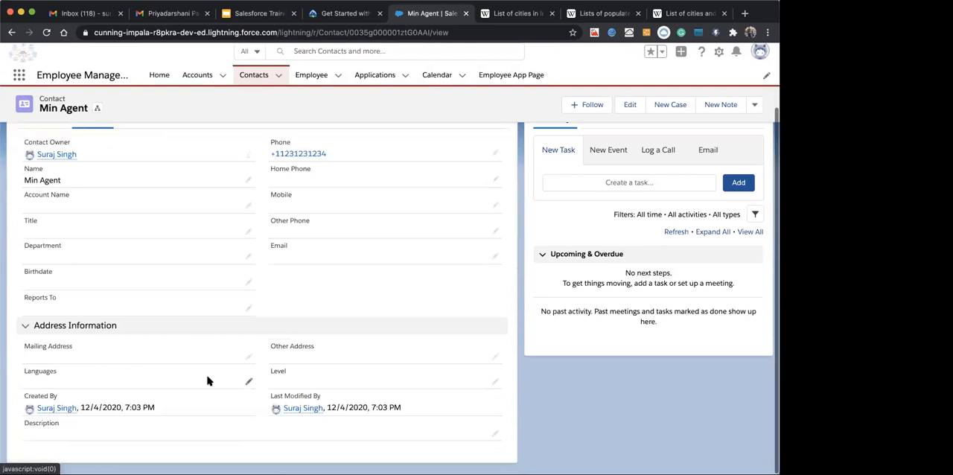
scroll(208, 381, "up", 2)
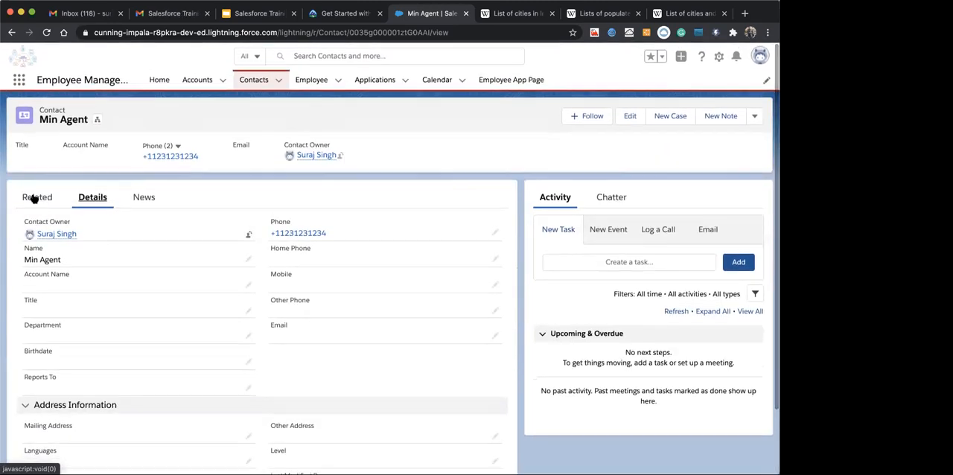
left_click(32, 195)
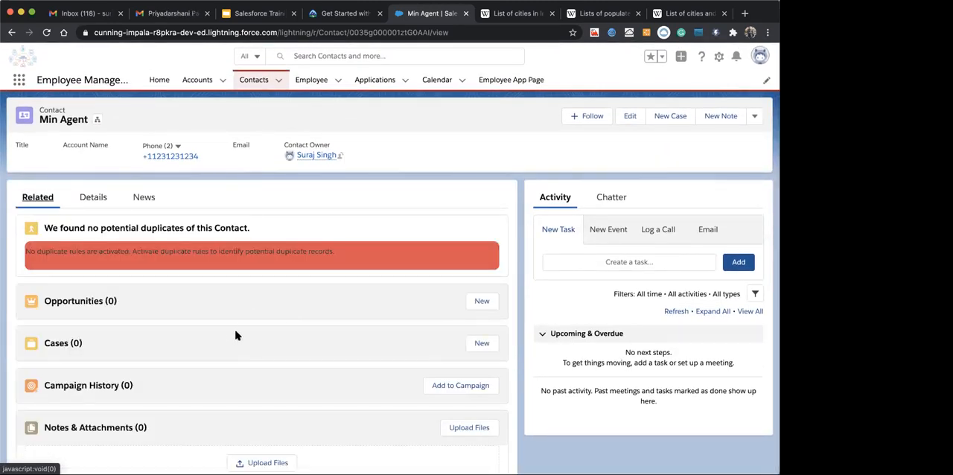
left_click(92, 198)
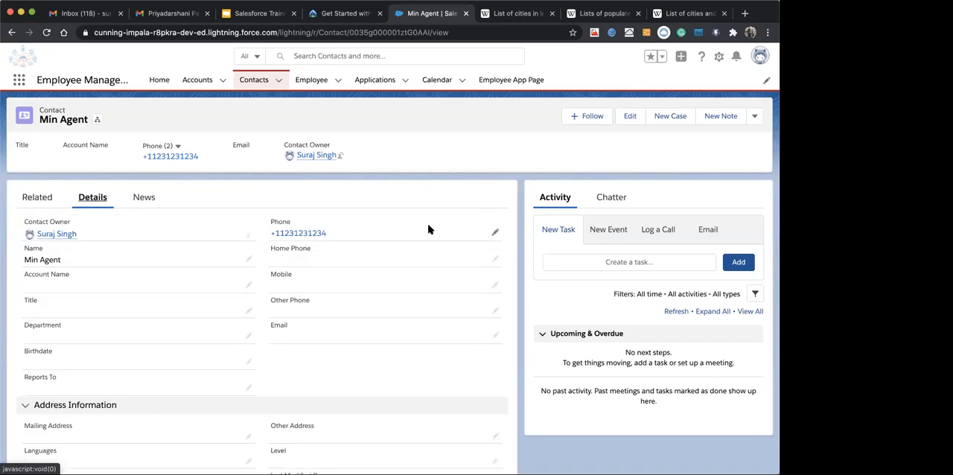
left_click(244, 80)
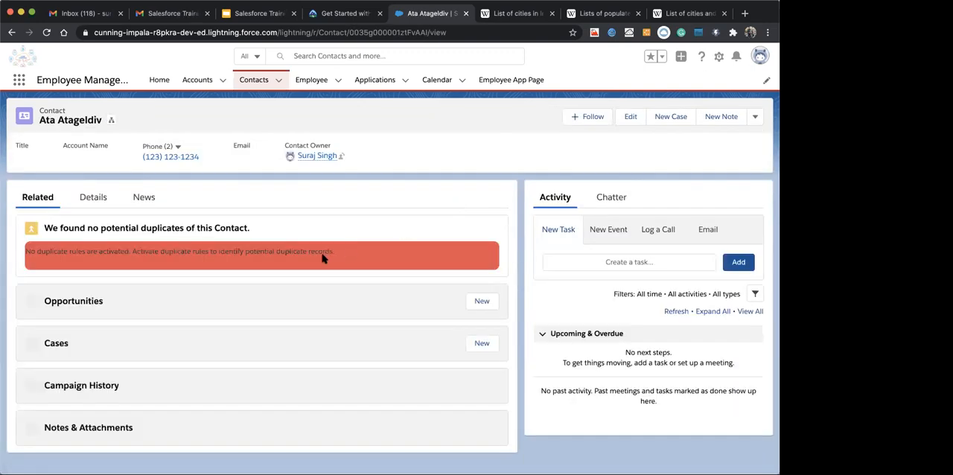
left_click(83, 202)
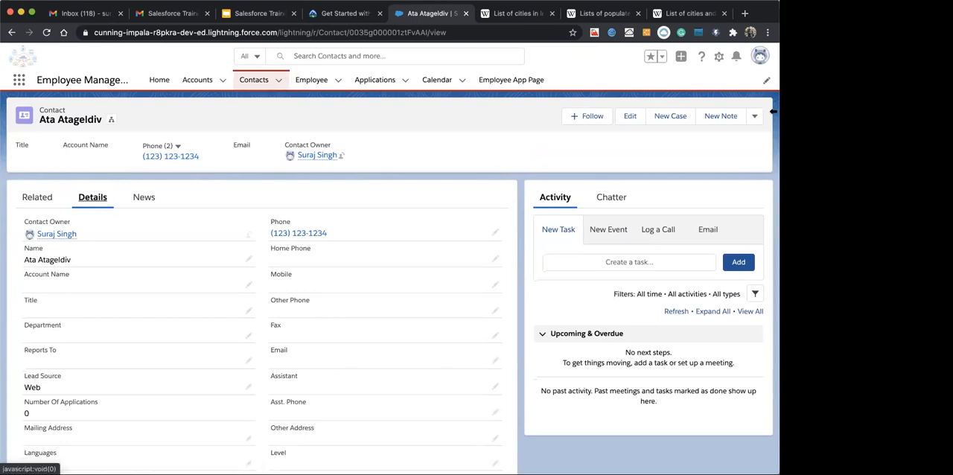
Open the Contact (Marketing) Layout from the Contact object's page layouts in Object Manager
left_click(719, 57)
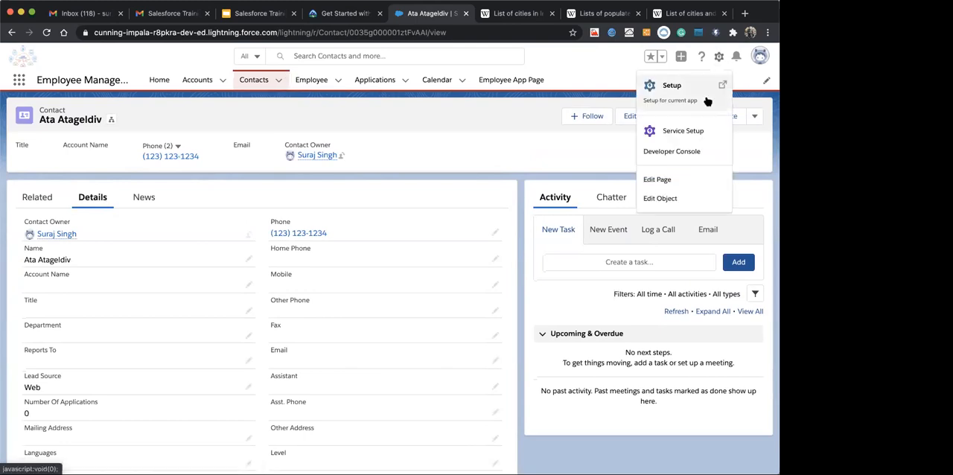
left_click(659, 199)
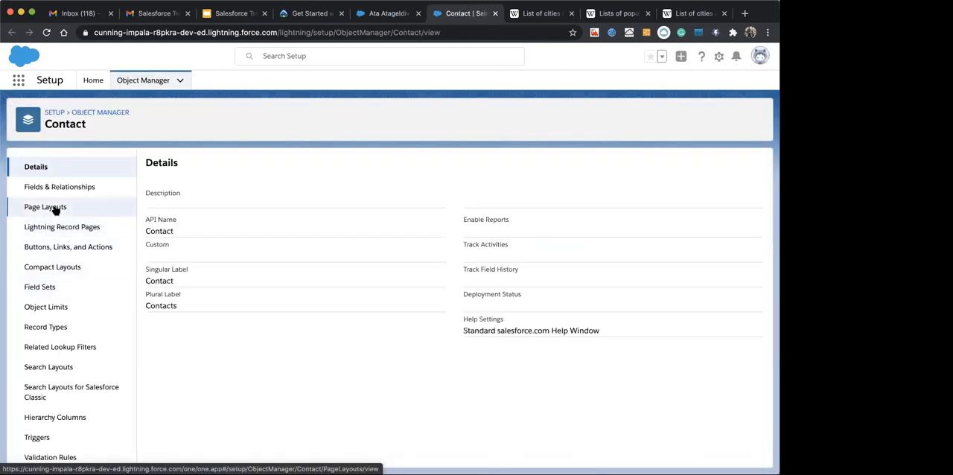
left_click(46, 207)
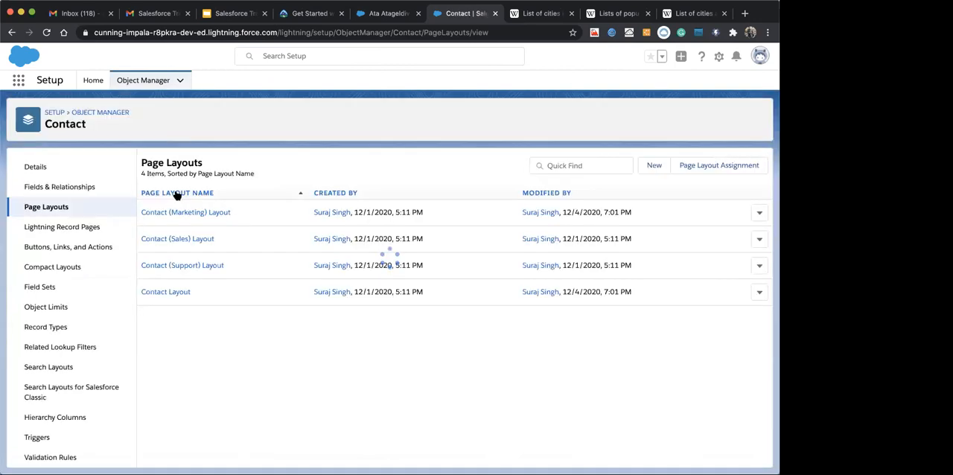
left_click(184, 211)
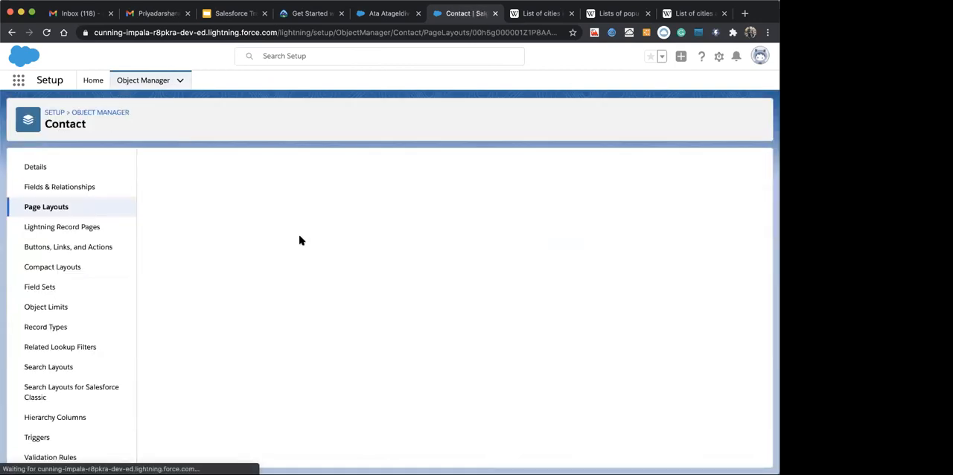
scroll(355, 278, "down", 2)
scroll(328, 309, "down", 5)
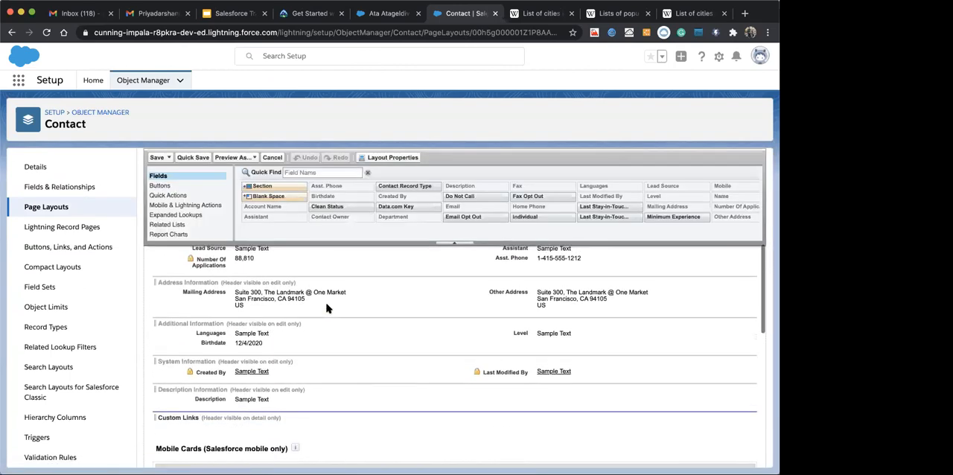
Find the Contact Record Type field, add it to the layout's Contact Information section, and save the layout
left_click(307, 172)
type("re")
scroll(285, 259, "up", 1)
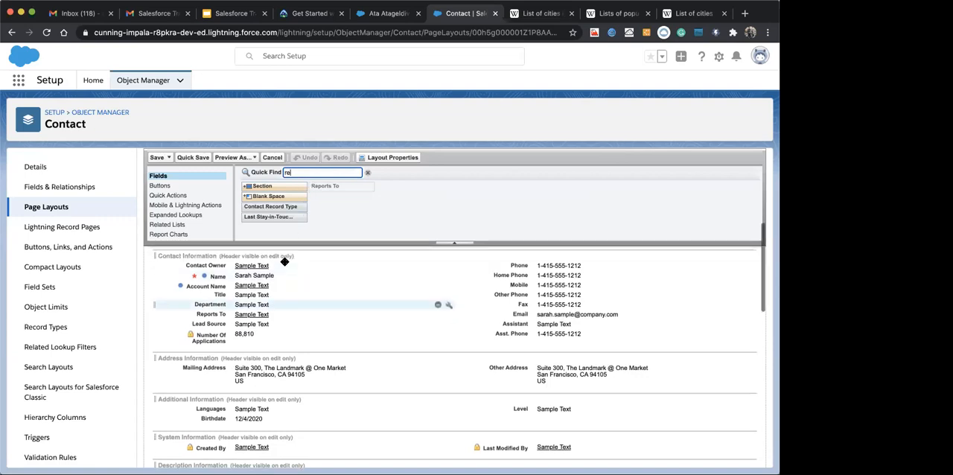
left_click_drag(264, 205, 219, 283)
left_click(156, 158)
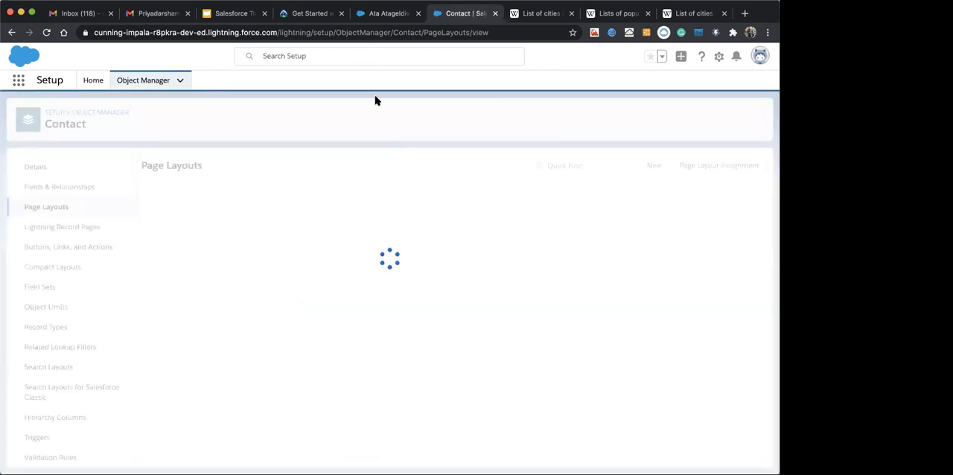
Reload the Manager contact's record and check its details for the Contact Record Type field
left_click(387, 13)
key("super+r")
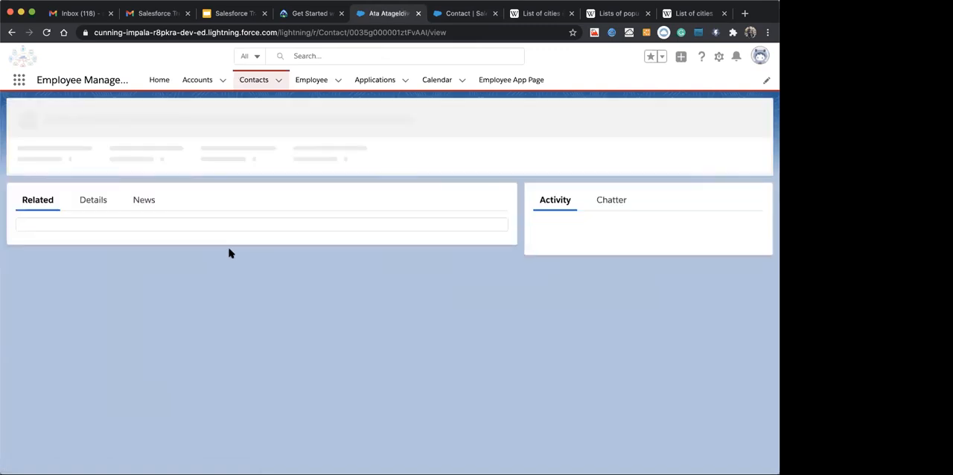
left_click(93, 200)
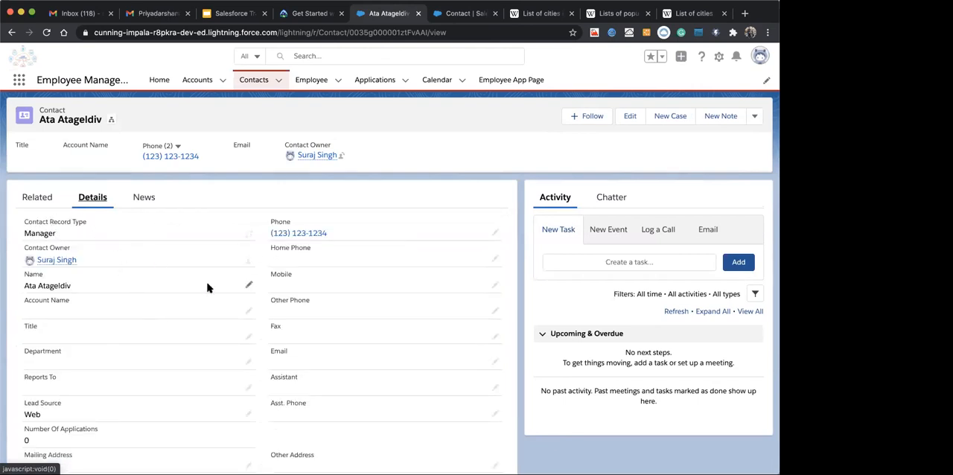
Change the Manager contact's record type to Technical Lead and save the record
left_click(248, 234)
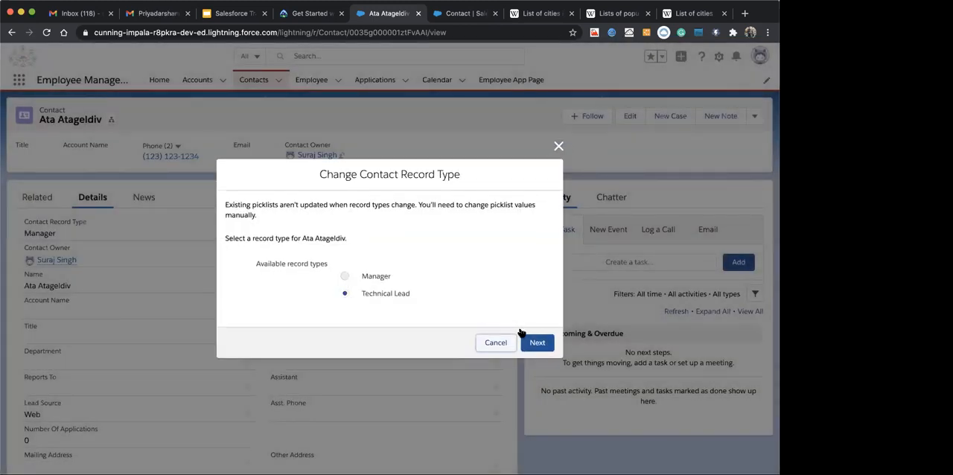
left_click(532, 342)
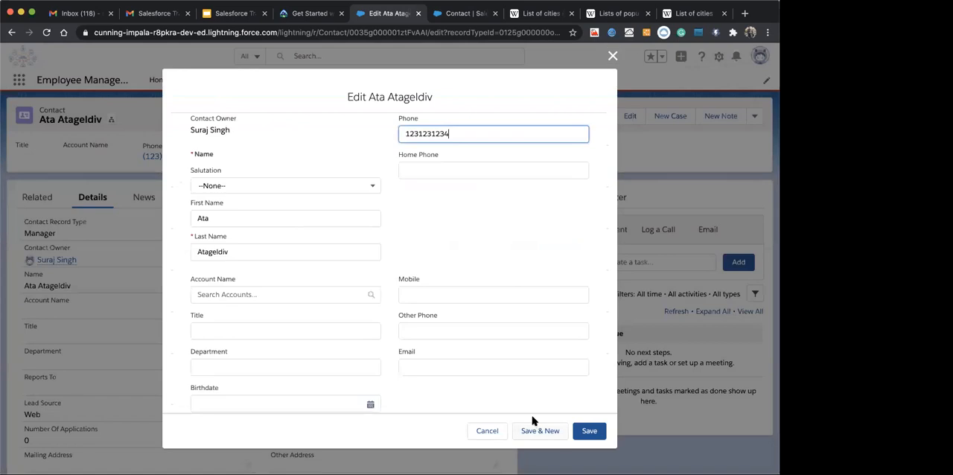
scroll(452, 390, "down", 5)
left_click(586, 430)
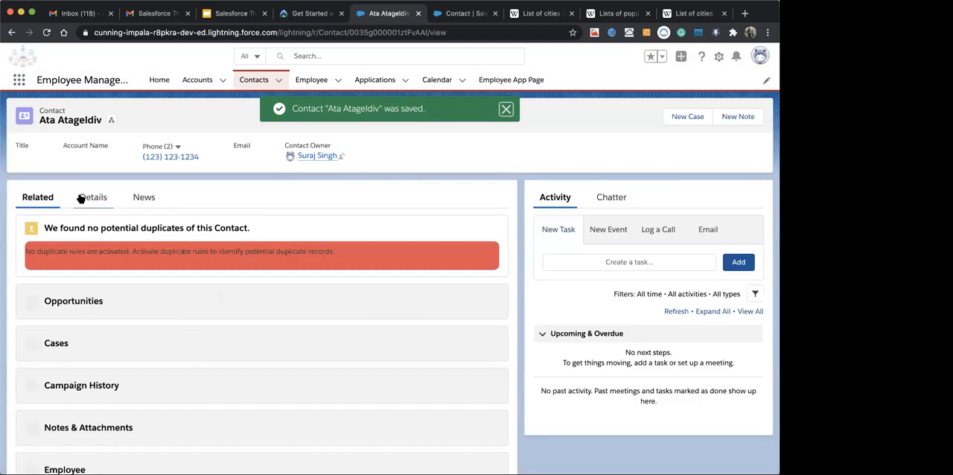
Review the converted contact's details under the Technical Lead page layout
left_click(82, 198)
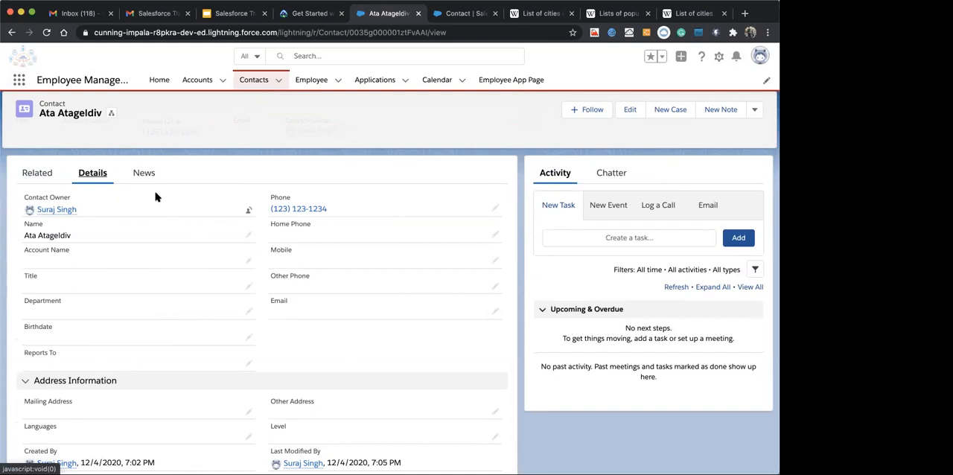
scroll(265, 391, "down", 2)
scroll(266, 391, "up", 3)
scroll(266, 391, "down", 1)
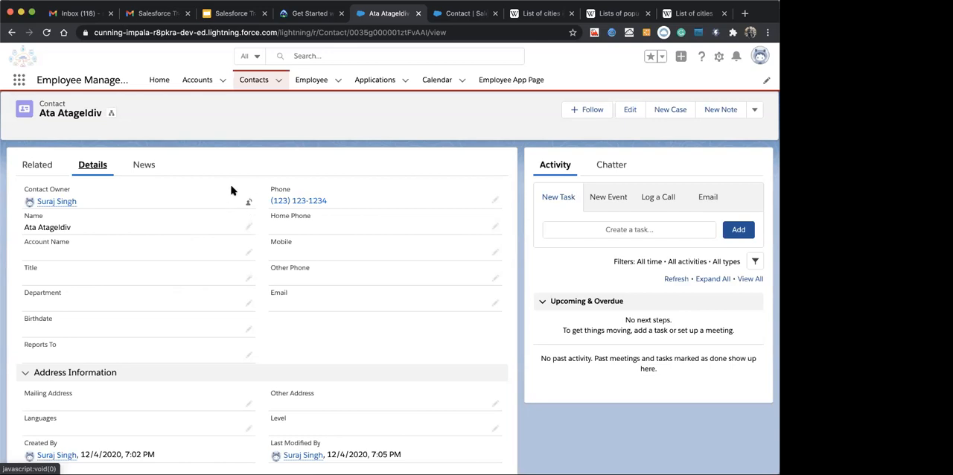
Start a new contact with the Manager record type from the Contacts list
left_click(250, 79)
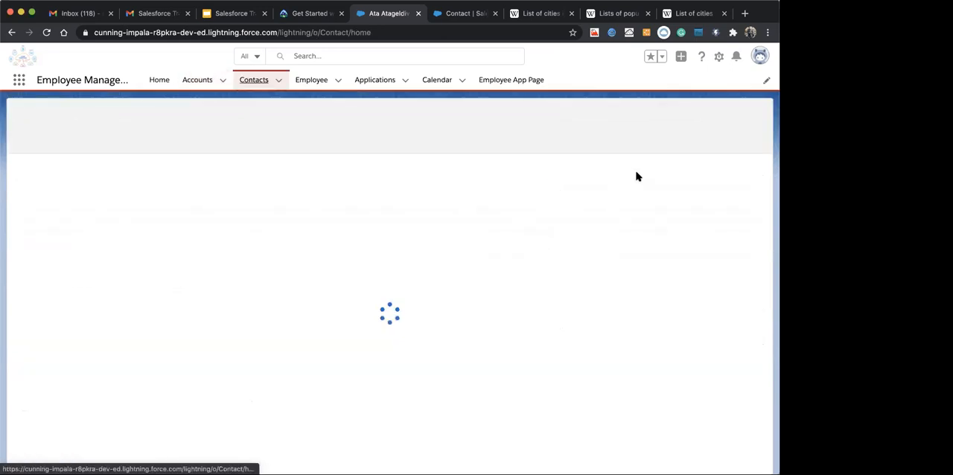
left_click(560, 117)
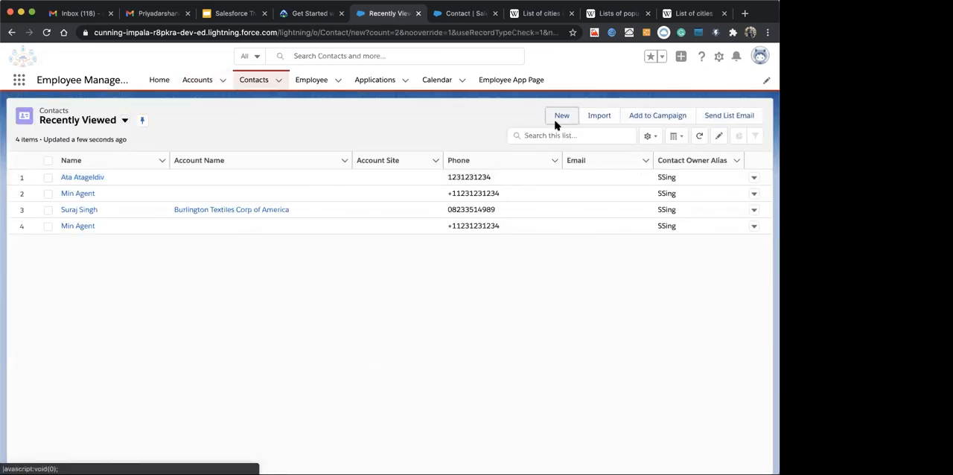
left_click(589, 315)
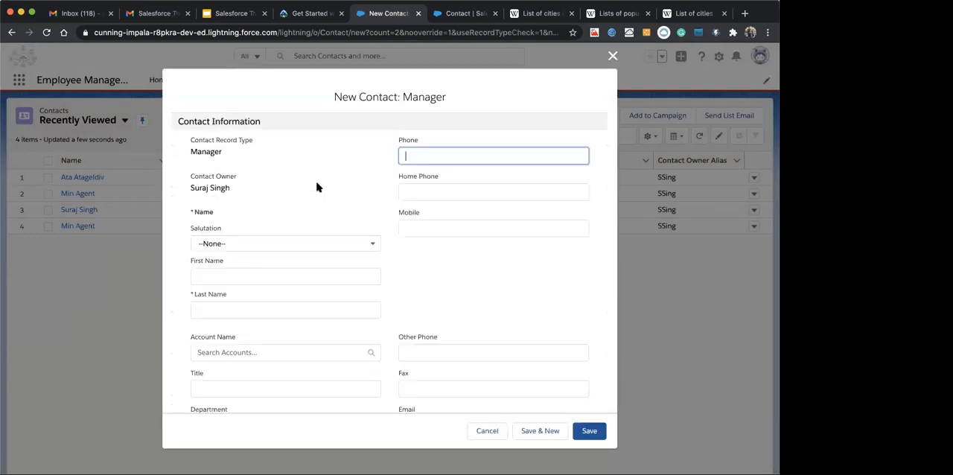
Fill in the contact's name and phone from a saved autofill entry, and append "Manager" to the first name
type("Ma")
key("BackSpace")
key("BackSpace")
left_click(244, 277)
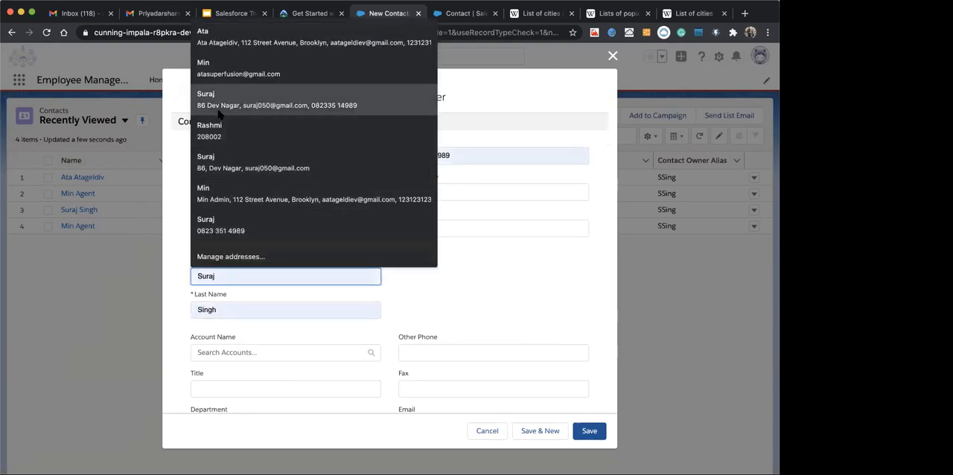
left_click(218, 112)
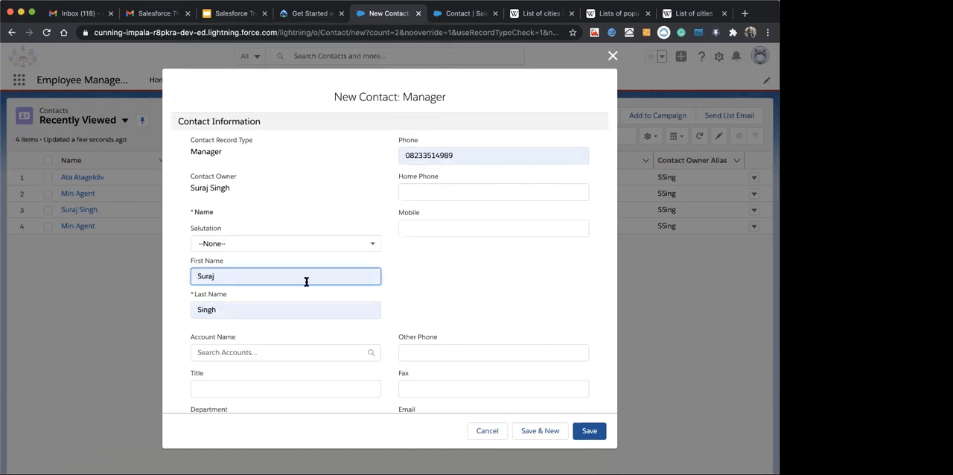
type("Manager")
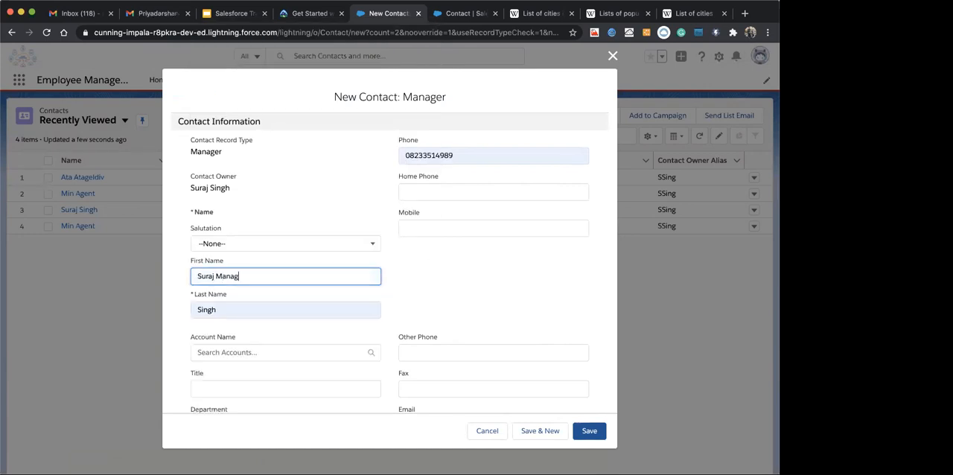
Set Assistant to 123, autofill the assistant's phone number and mailing address from a saved entry, and save the contact
scroll(480, 325, "down", 10)
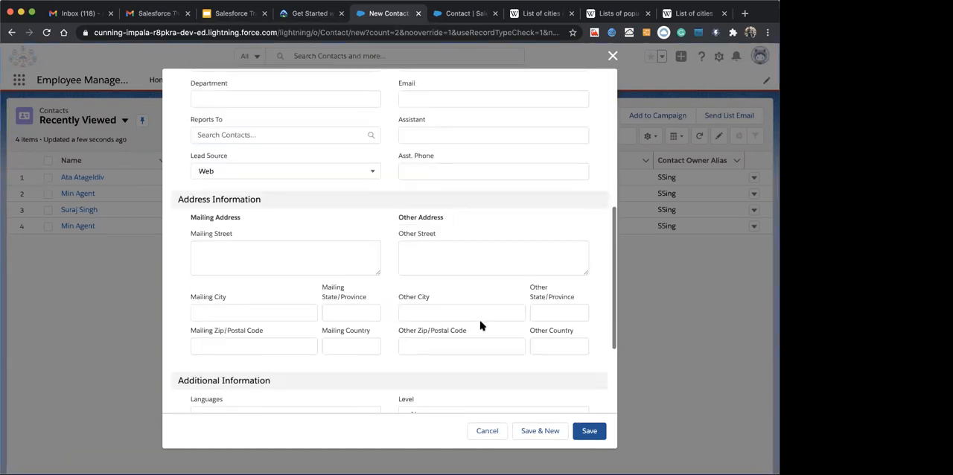
scroll(480, 326, "up", 3)
left_click(434, 226)
type("123")
left_click(433, 259)
type("1231234")
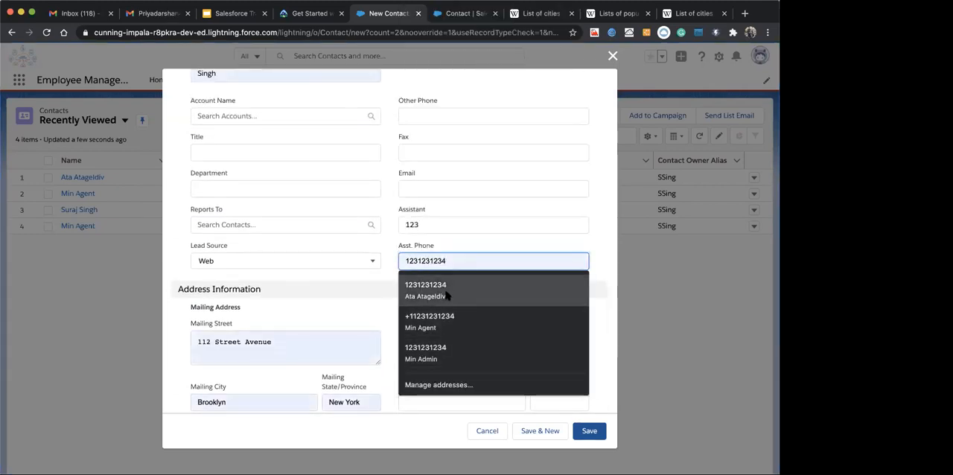
left_click(447, 296)
left_click(589, 431)
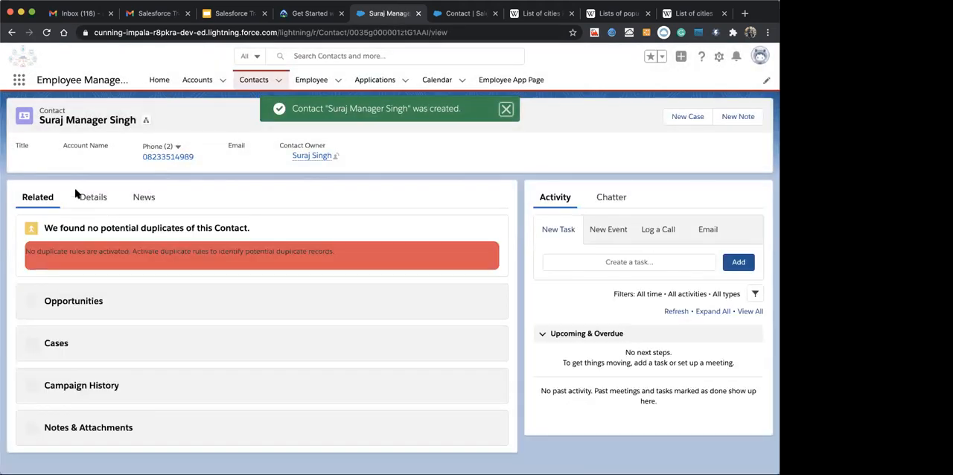
Examine the new contact's Contact Record Type field and its available record types, leaving the record type unchanged
left_click(76, 193)
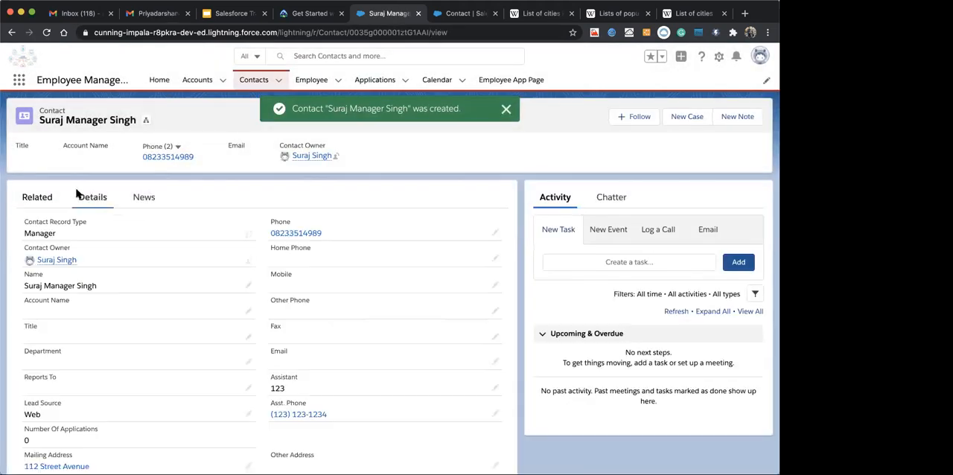
left_click(249, 235)
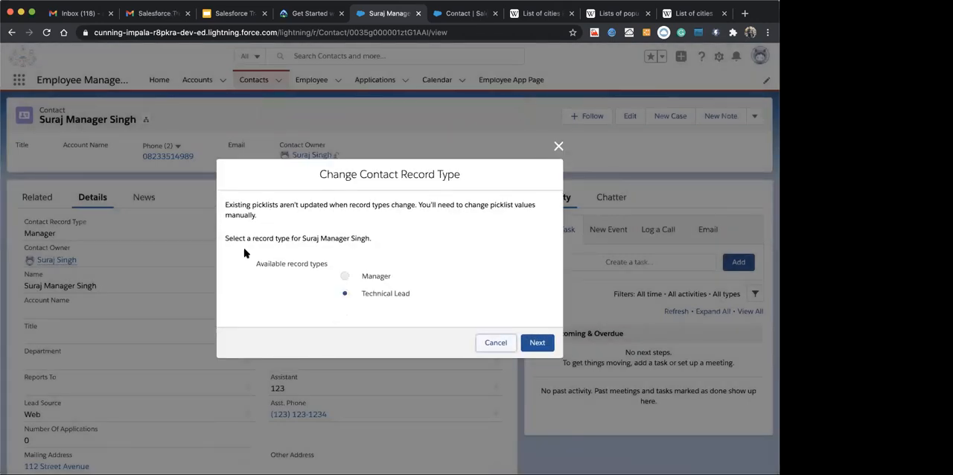
left_click(558, 146)
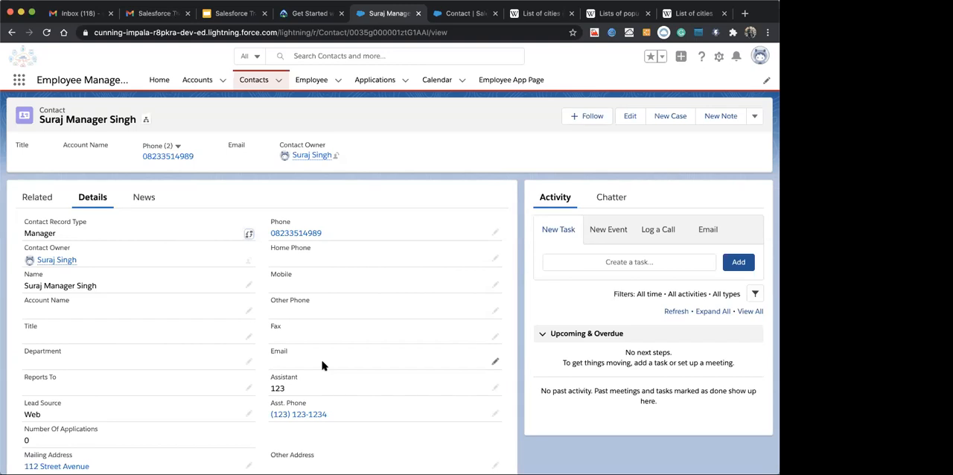
left_click_drag(25, 222, 86, 225)
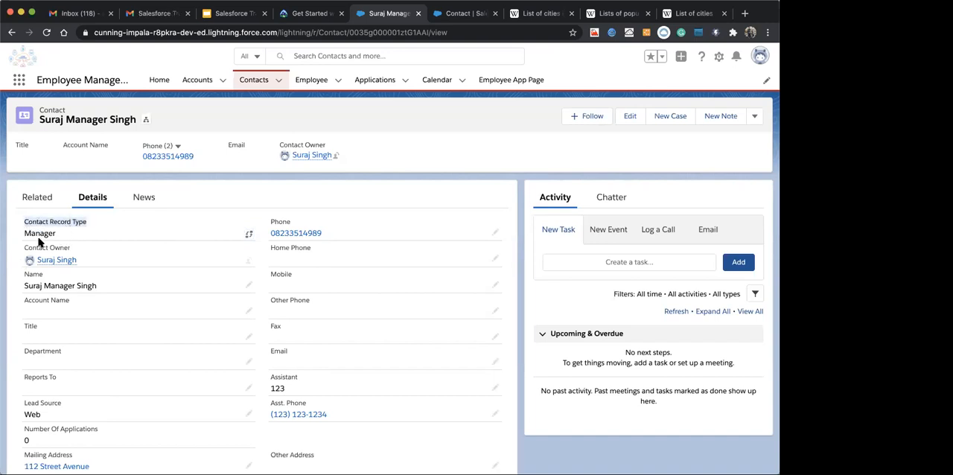
mouse_move(42, 257)
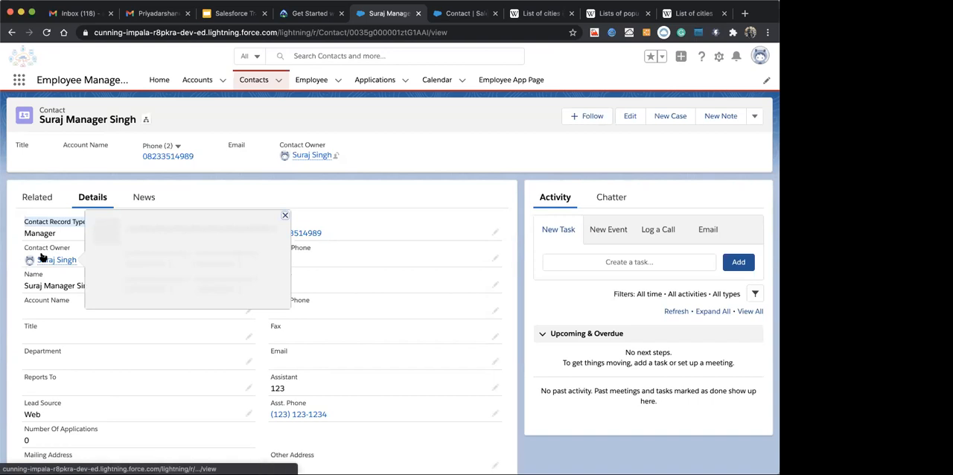
left_click(7, 223)
left_click_drag(24, 222, 86, 222)
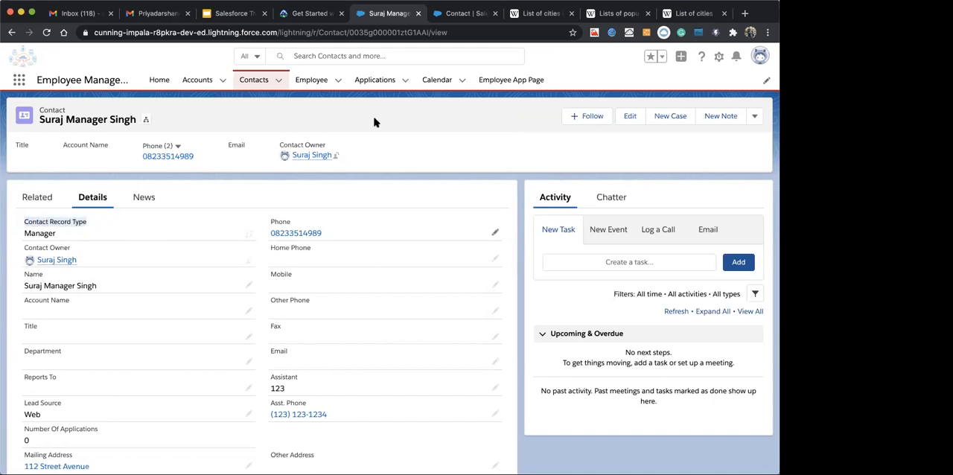
Go to the Employee records list and open the Employee object's setup in Object Manager
left_click(311, 81)
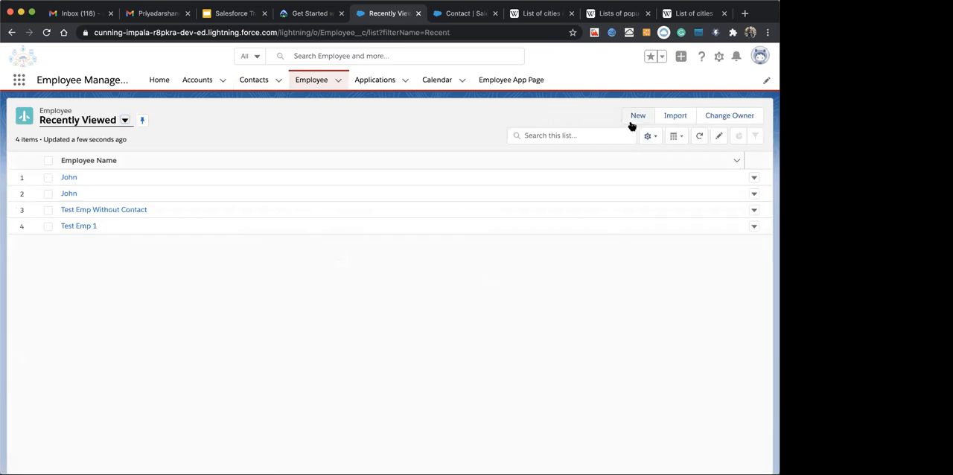
left_click(719, 56)
left_click(665, 151)
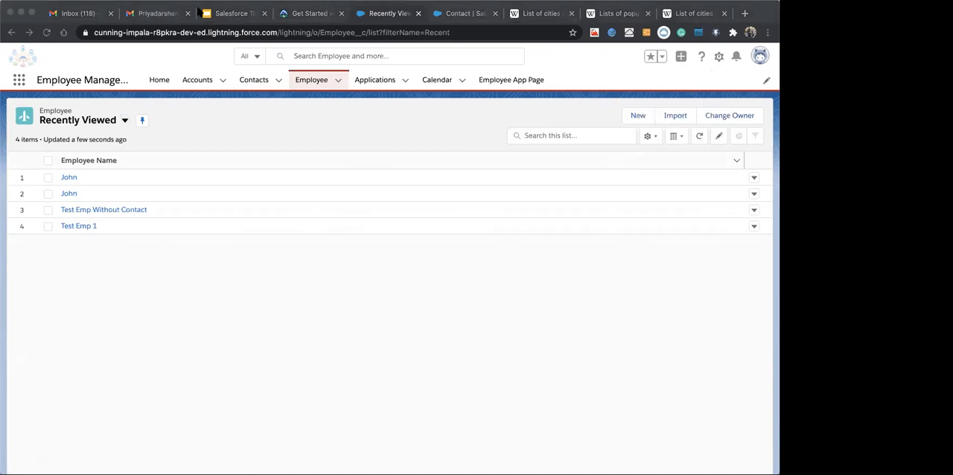
left_click(8, 10)
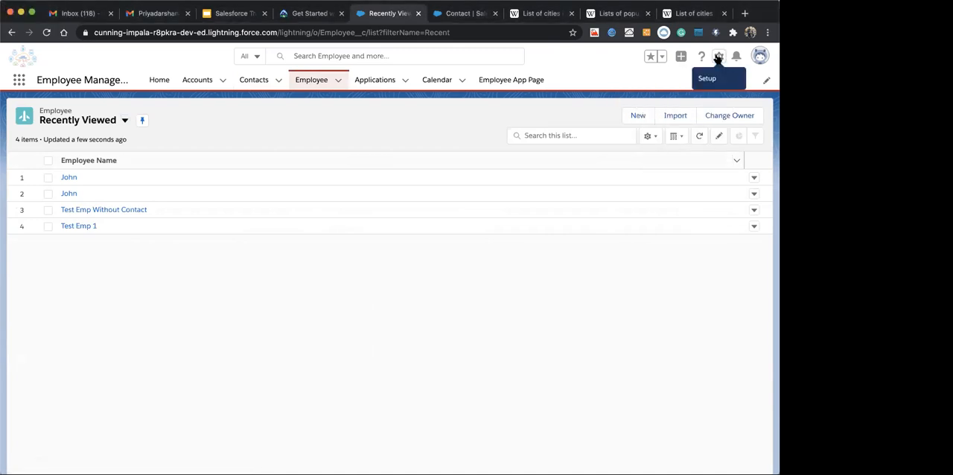
left_click(719, 56)
left_click(650, 182)
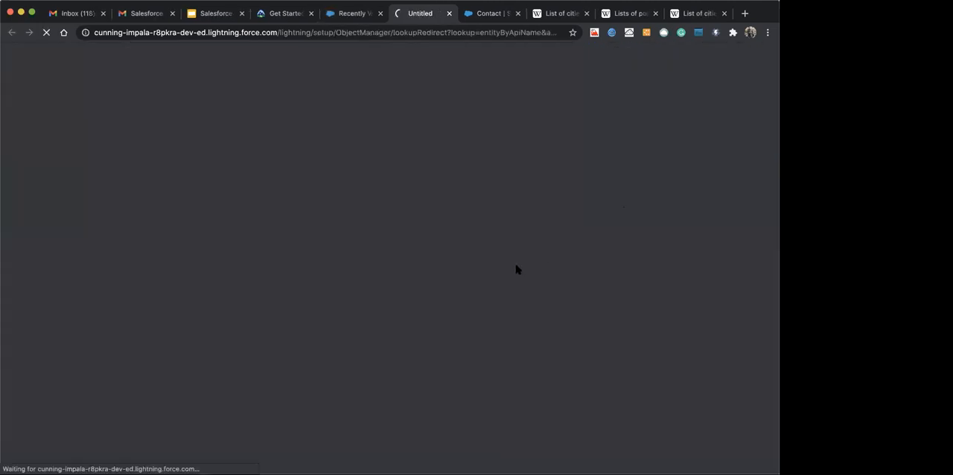